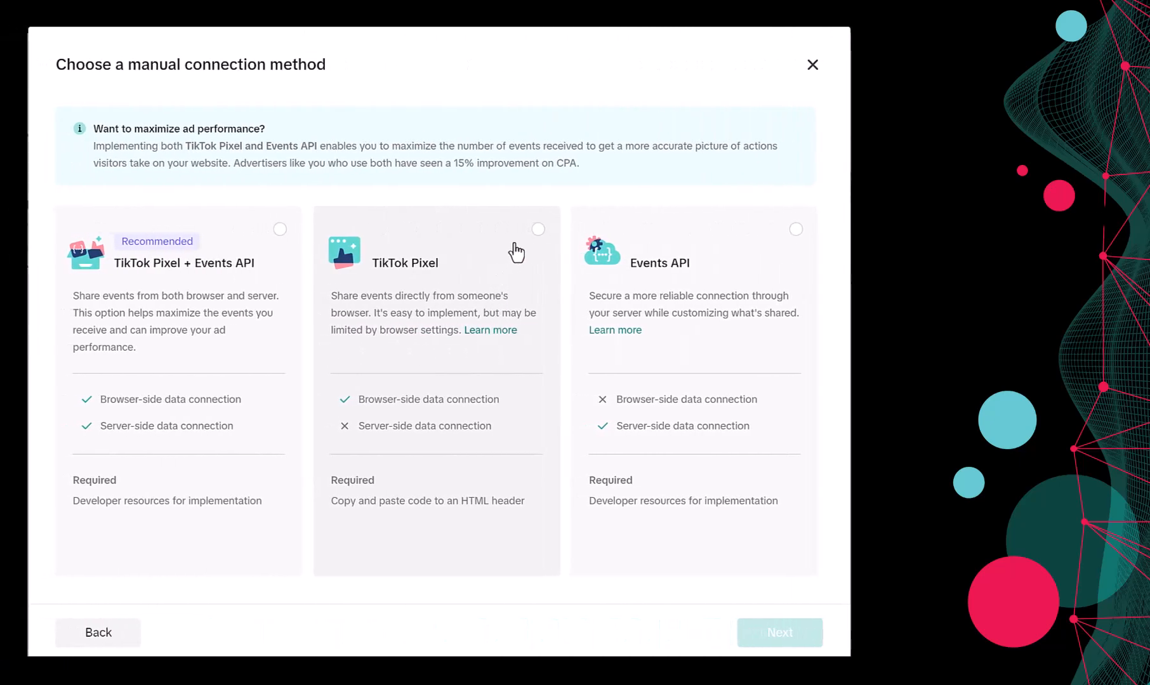
Choose TikTok Pixel as the connection method and answer the lead form with Ecommerce Website and No
click(539, 231)
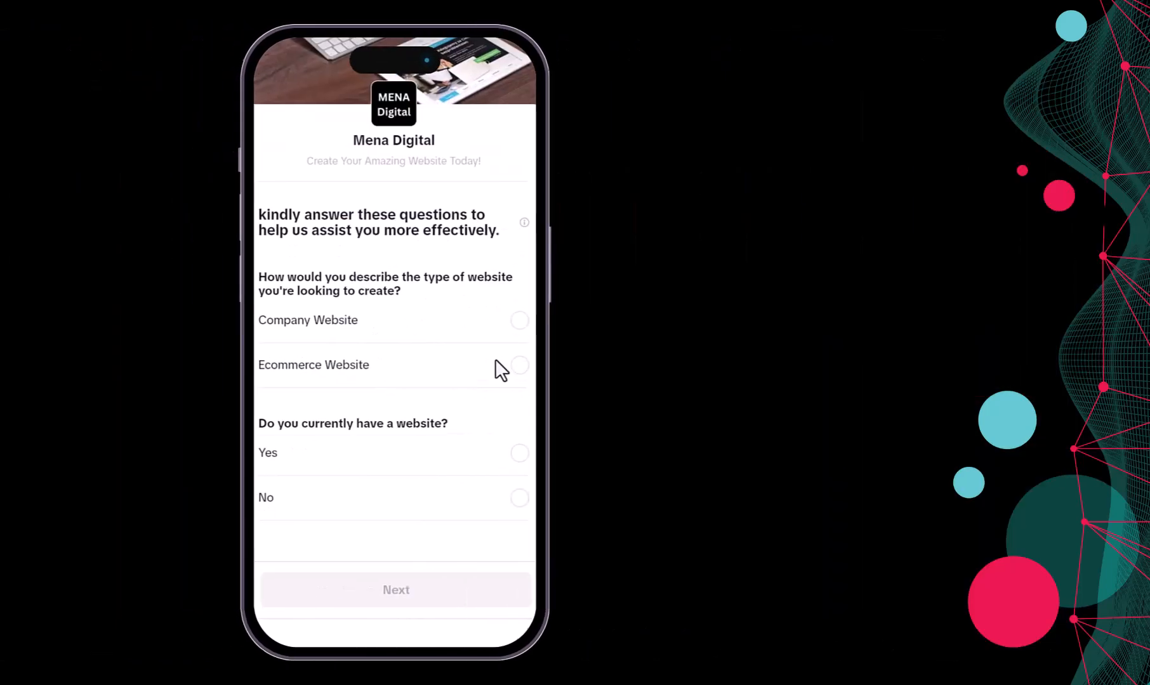
click(518, 367)
click(519, 498)
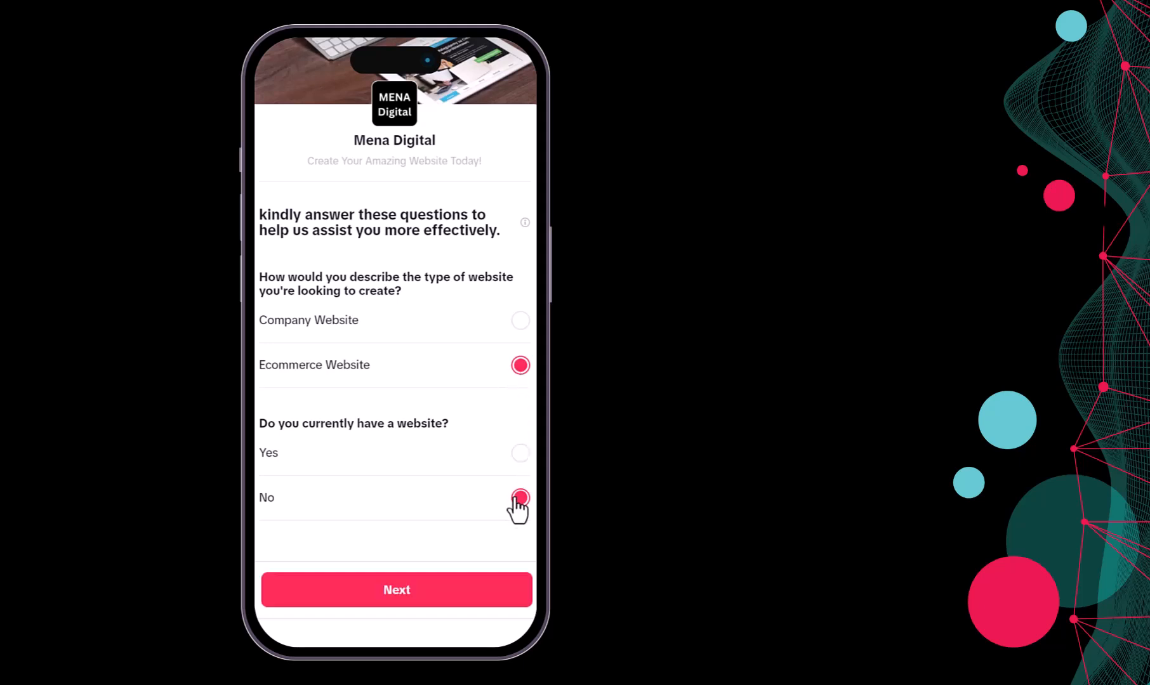
click(488, 592)
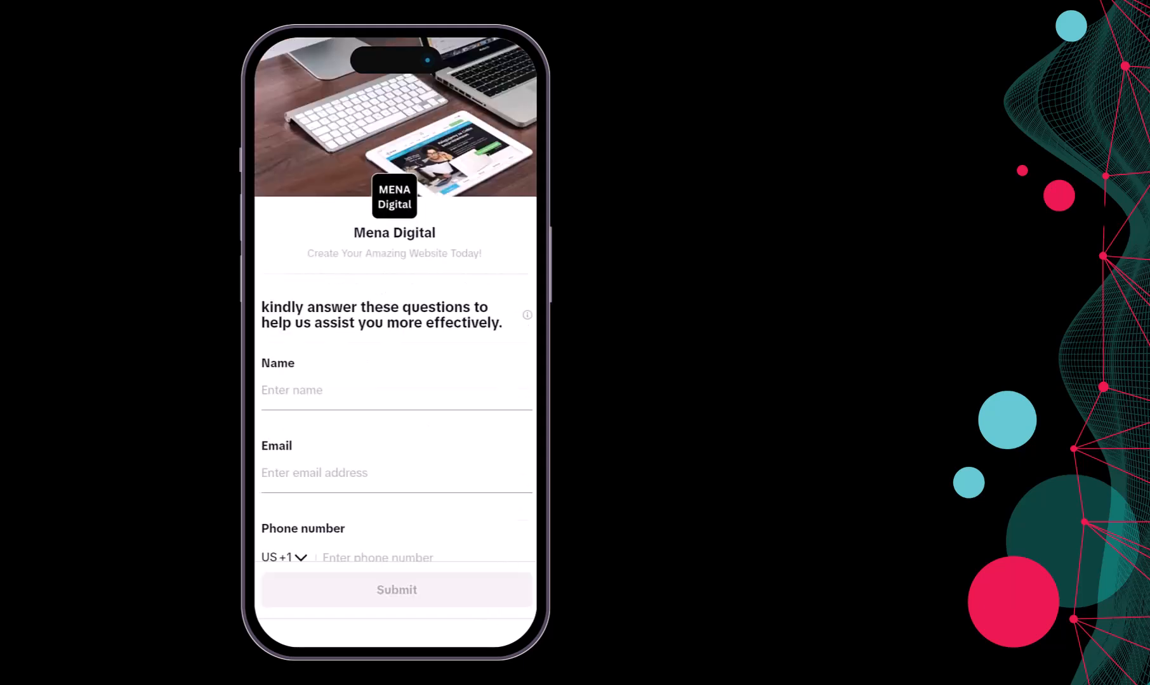
scroll(425, 392, down, 2)
scroll(425, 390, down, 2)
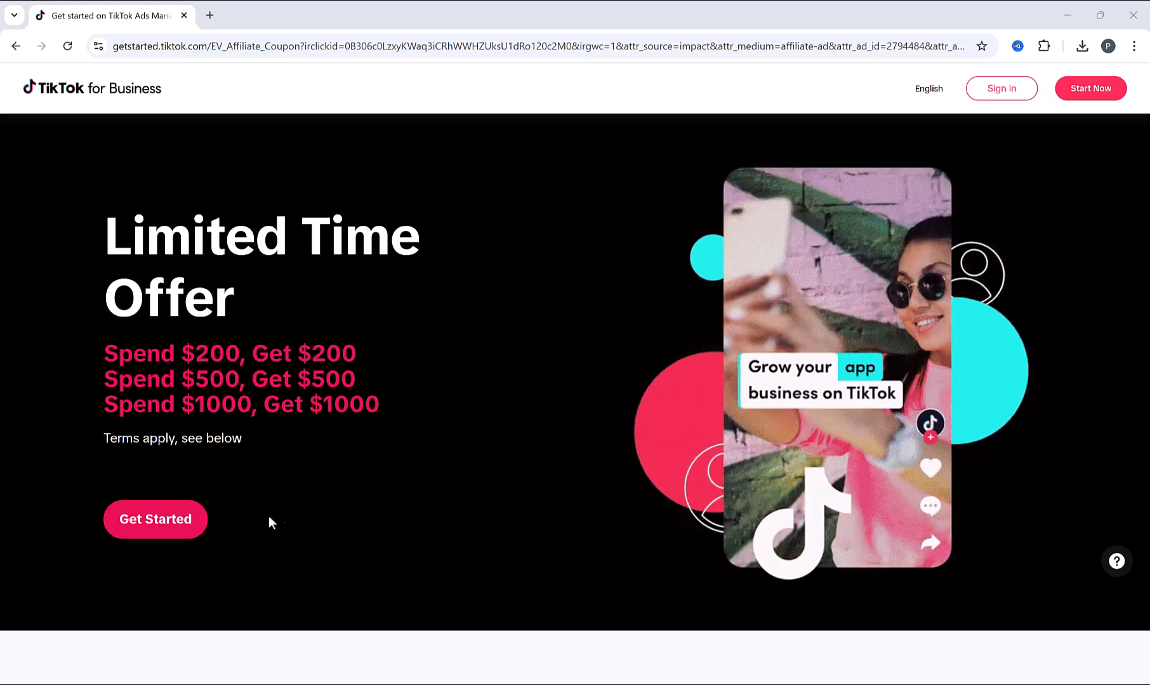
Submit the advertiser sign-up with commercial terms accepted and pick both matching 'r' shapes in the captcha
click(155, 519)
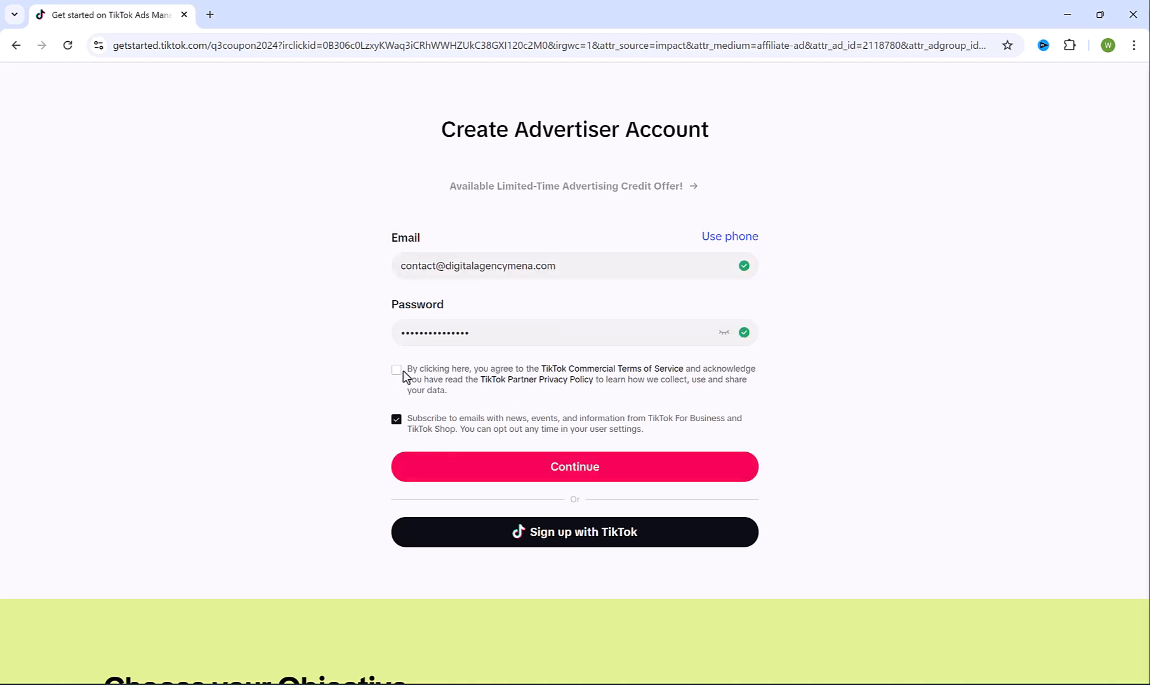
click(397, 370)
click(552, 454)
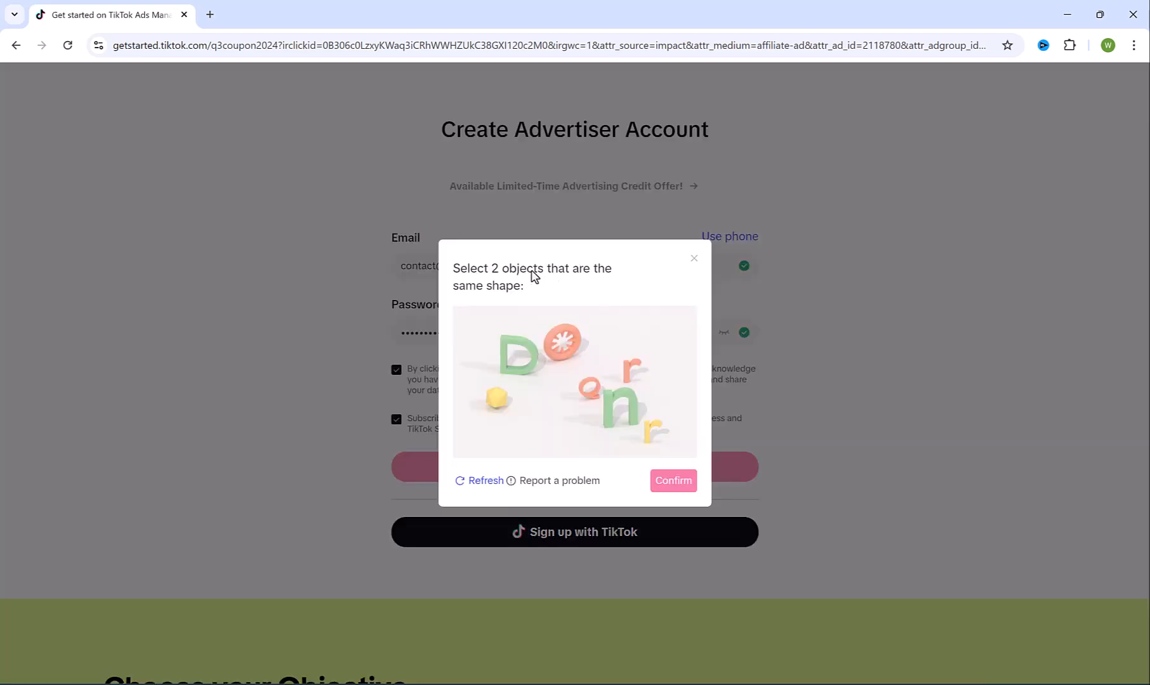
click(632, 366)
click(651, 426)
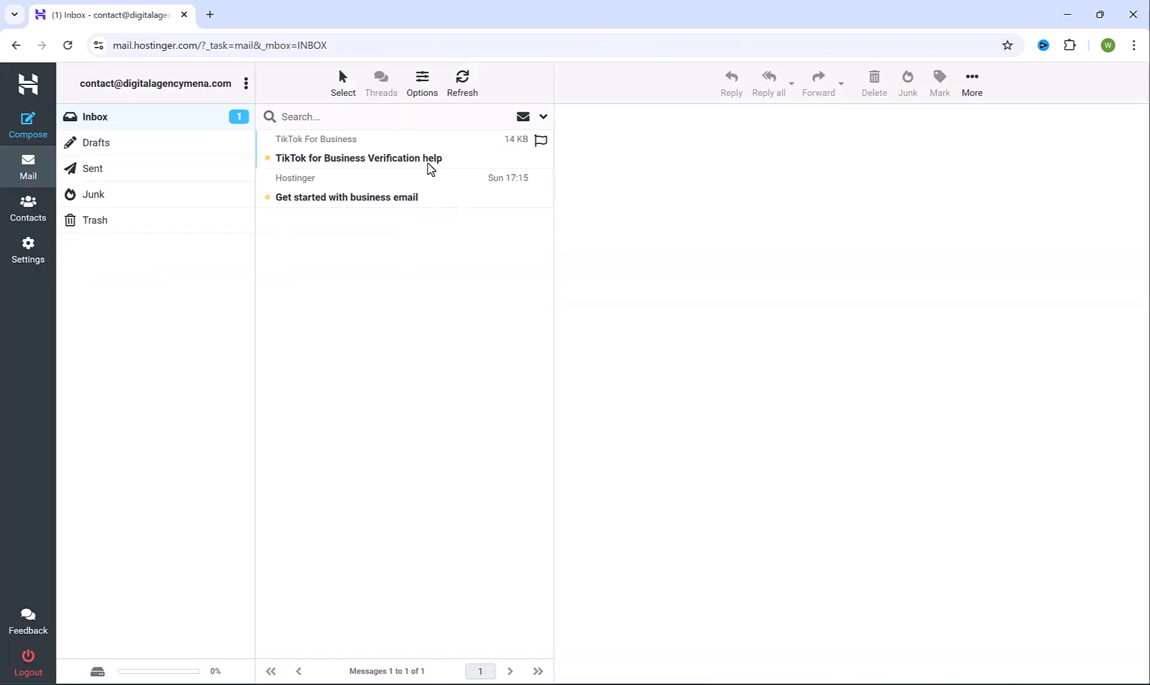
Open the TikTok for Business verification email and copy its code
click(340, 148)
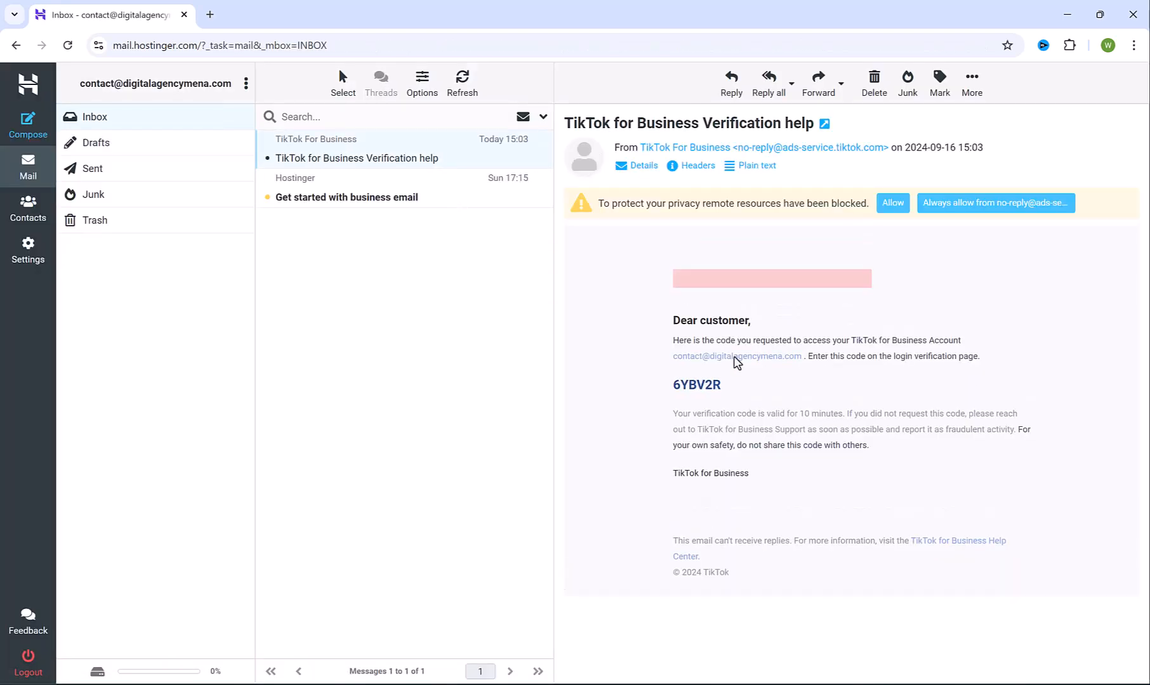
double_click(689, 385)
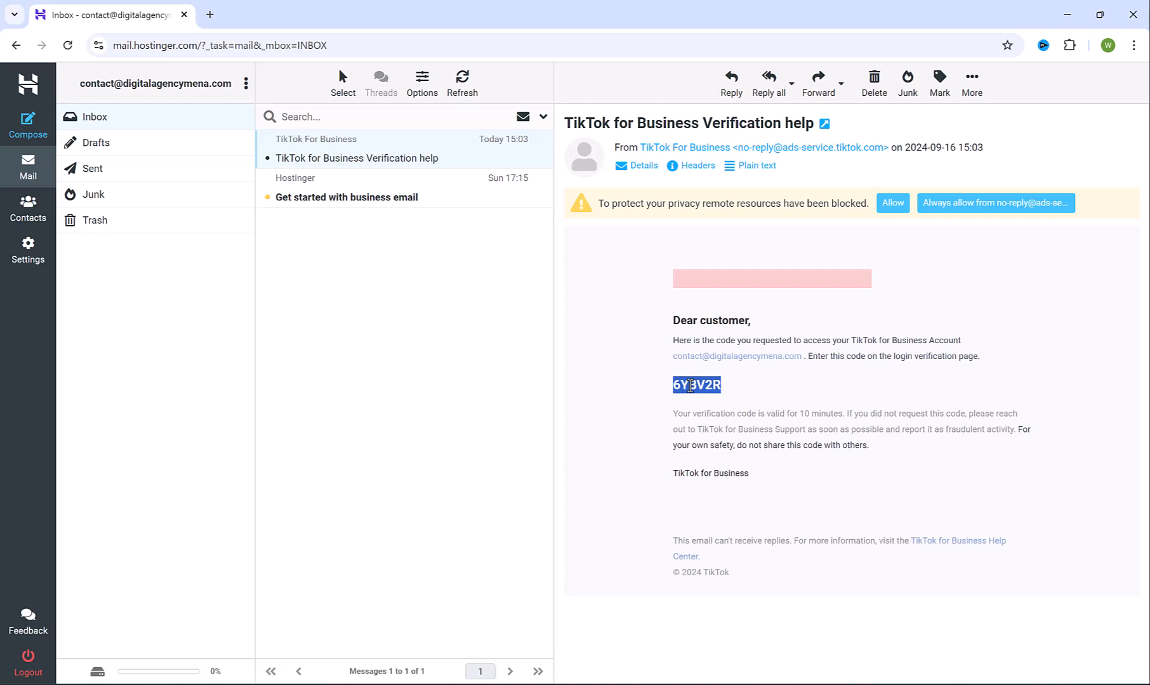
key(alt+Tab)
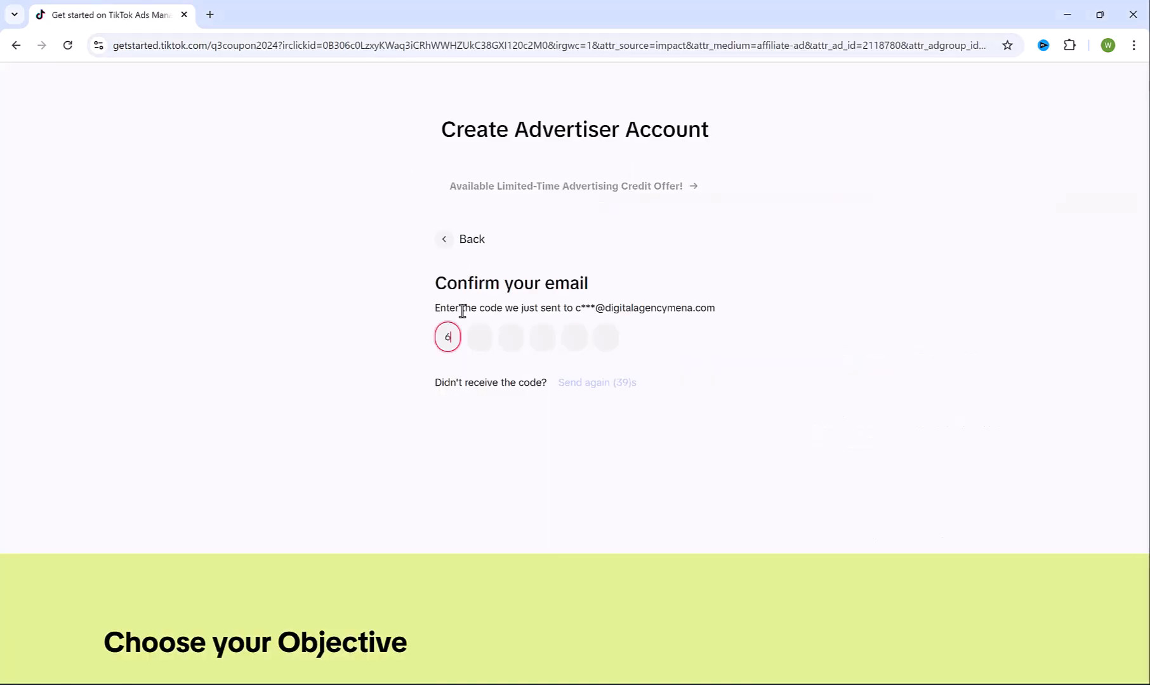
Set the industry to Utility Software > Software Tools
click(463, 270)
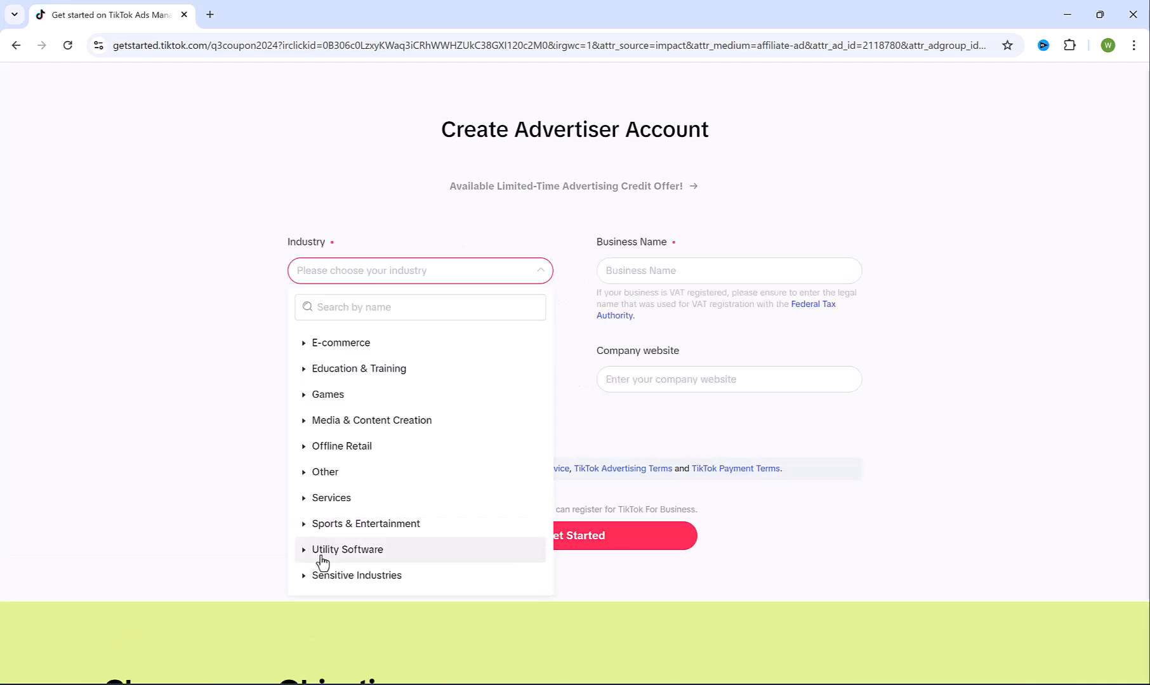
click(326, 558)
click(356, 559)
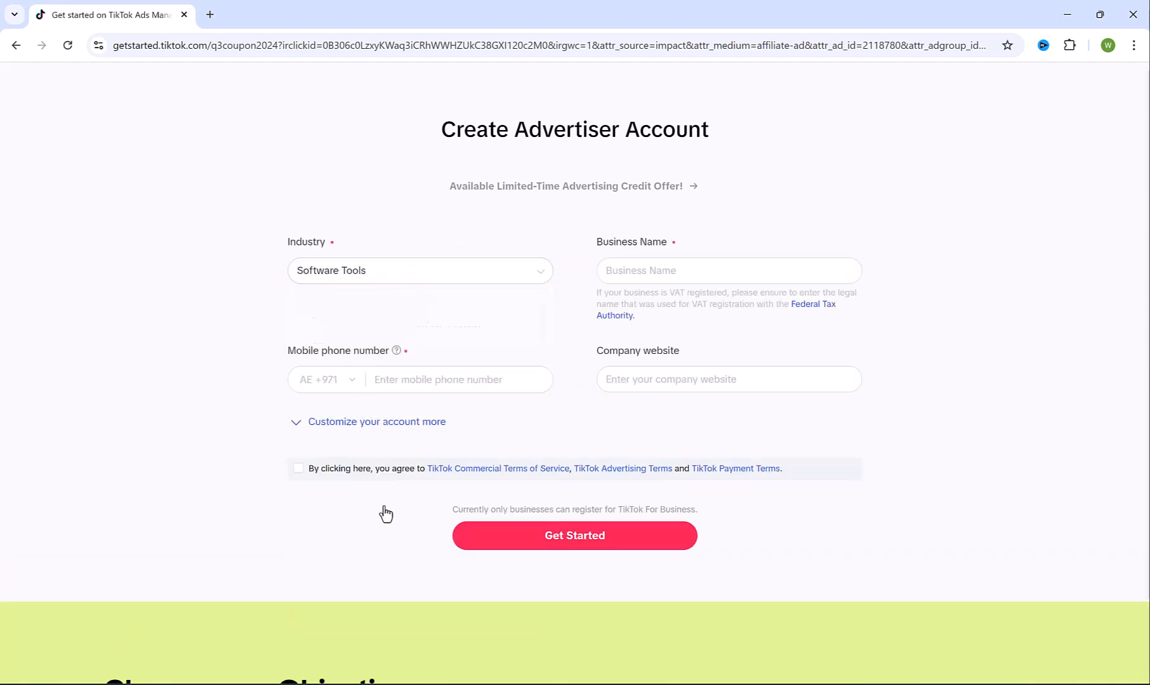
Enter business name 'Pordigital Hub LLC' and the phone number, accept the terms, and create the account
click(692, 272)
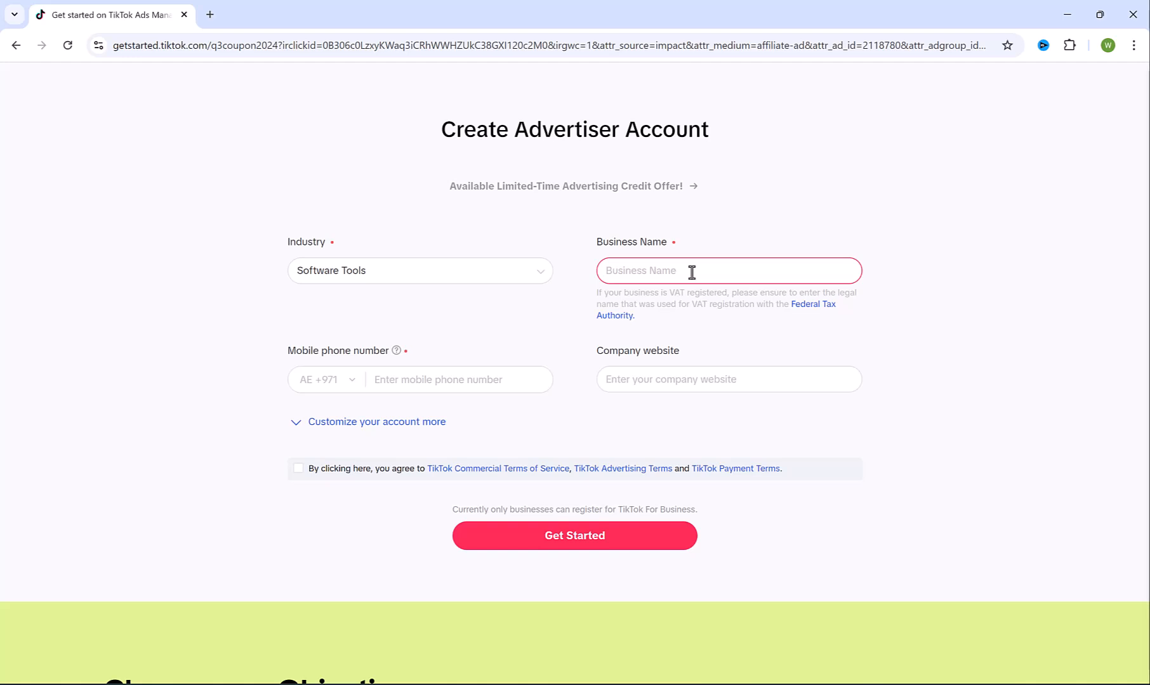
text(Pordigital Hub LLC)
click(393, 383)
text(5)
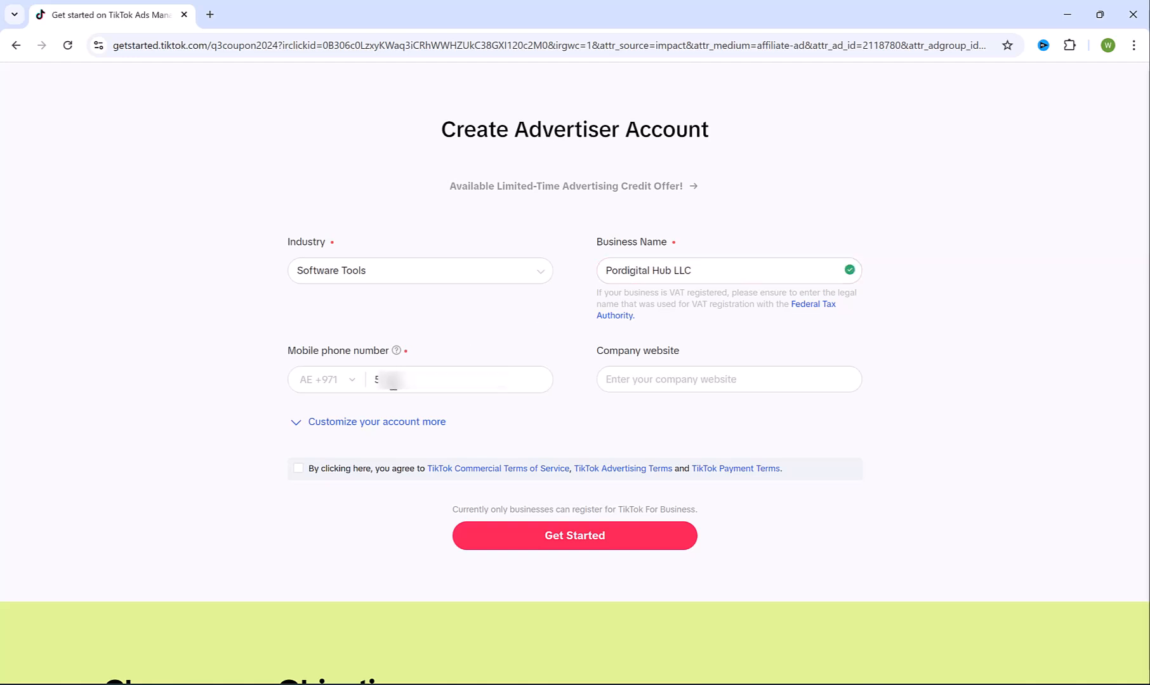
click(690, 372)
click(299, 470)
click(619, 543)
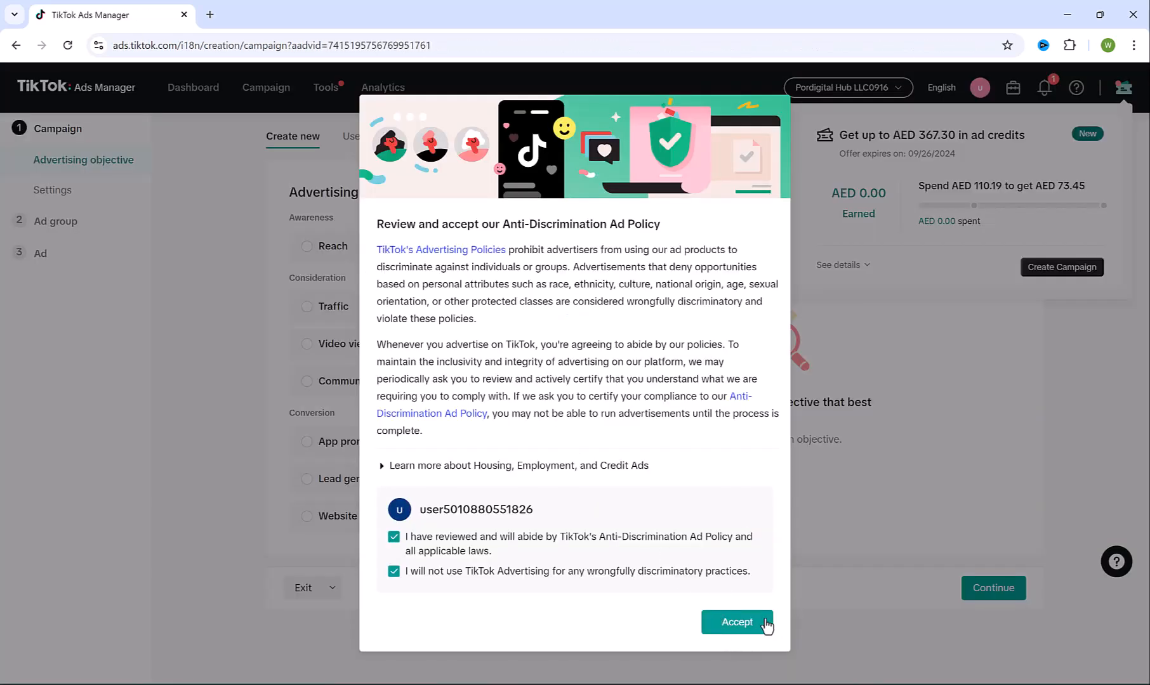
Accept the anti-discrimination policy, exit campaign creation for Events Manager, and switch to the Shopify admin
click(735, 623)
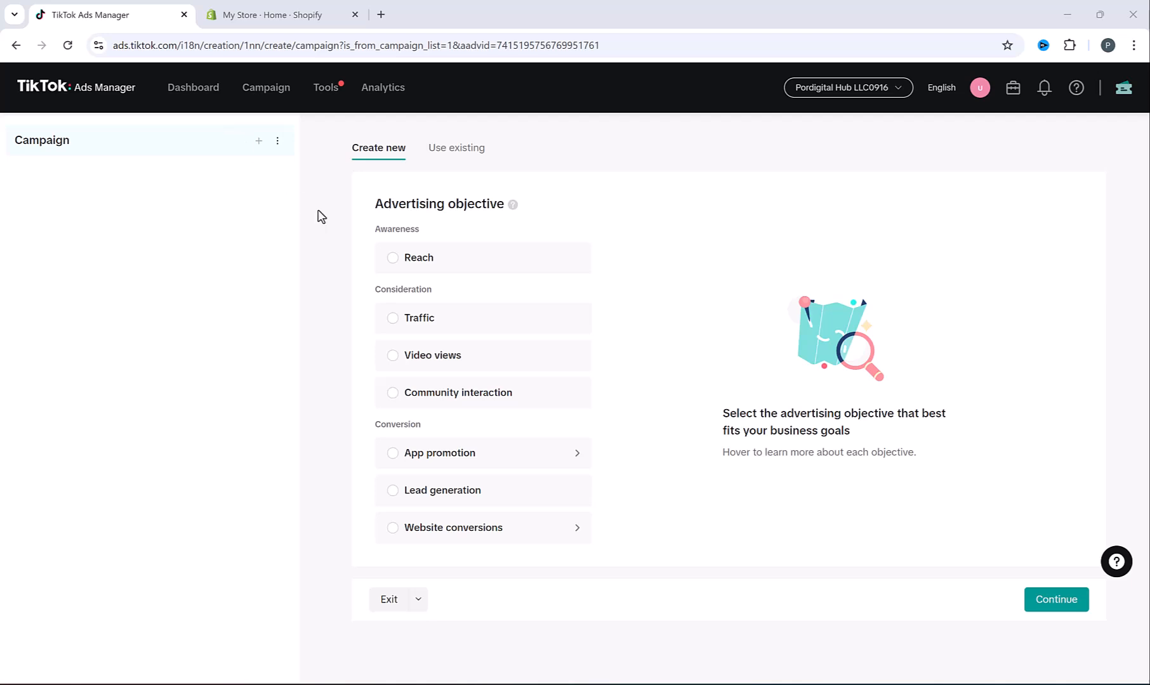
mouse_move(328, 95)
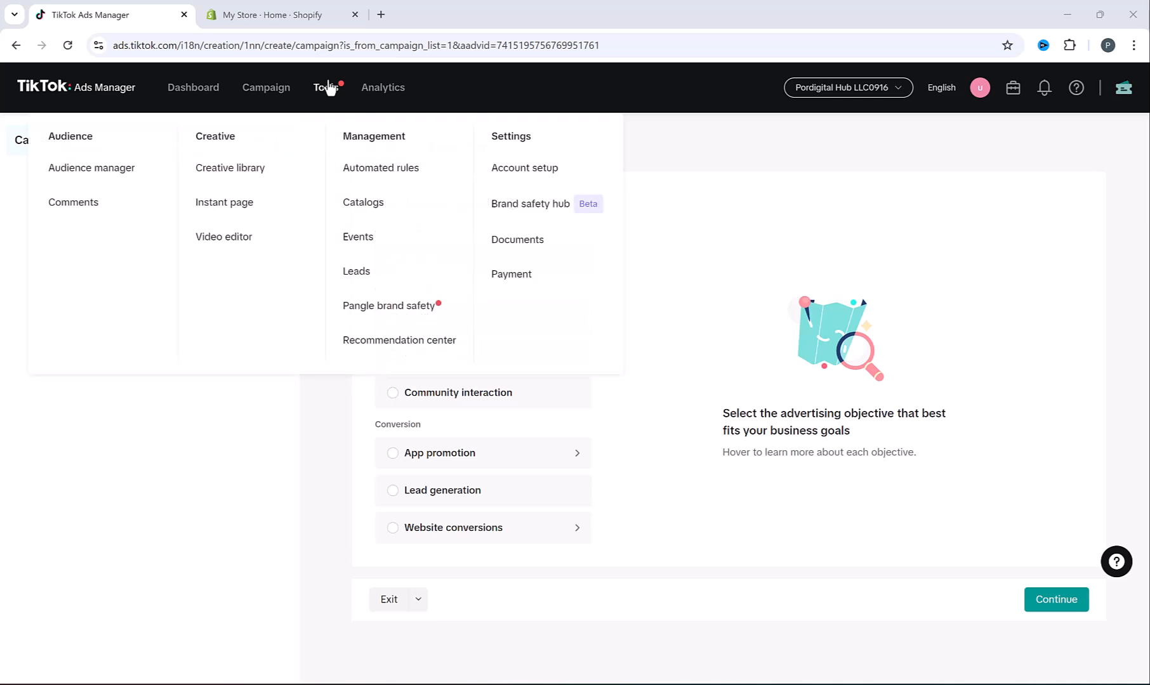
click(371, 241)
click(659, 436)
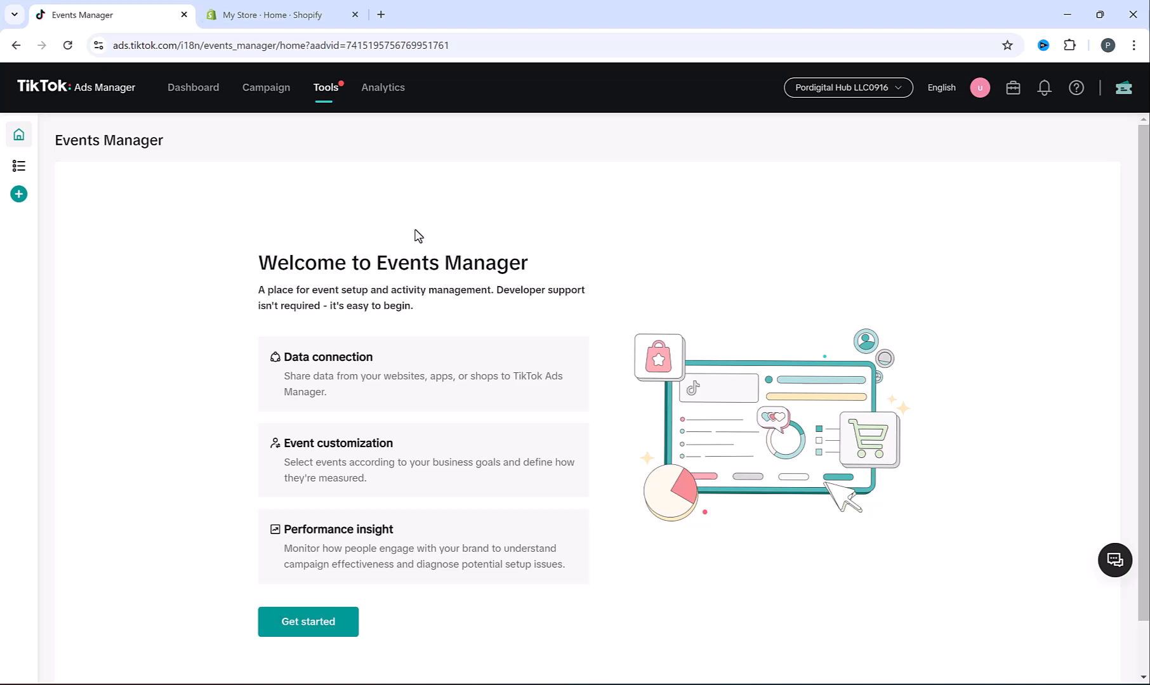
click(282, 8)
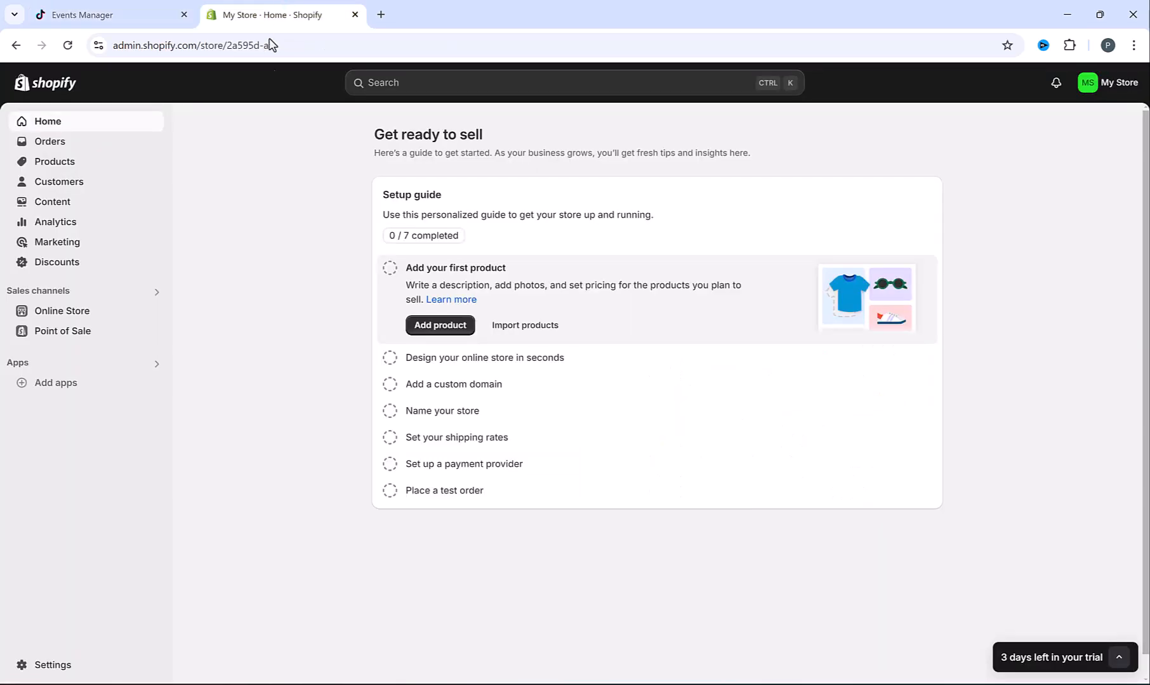
Search the Shopify App Store for 'tiktok' and begin installing the official TikTok app
click(48, 392)
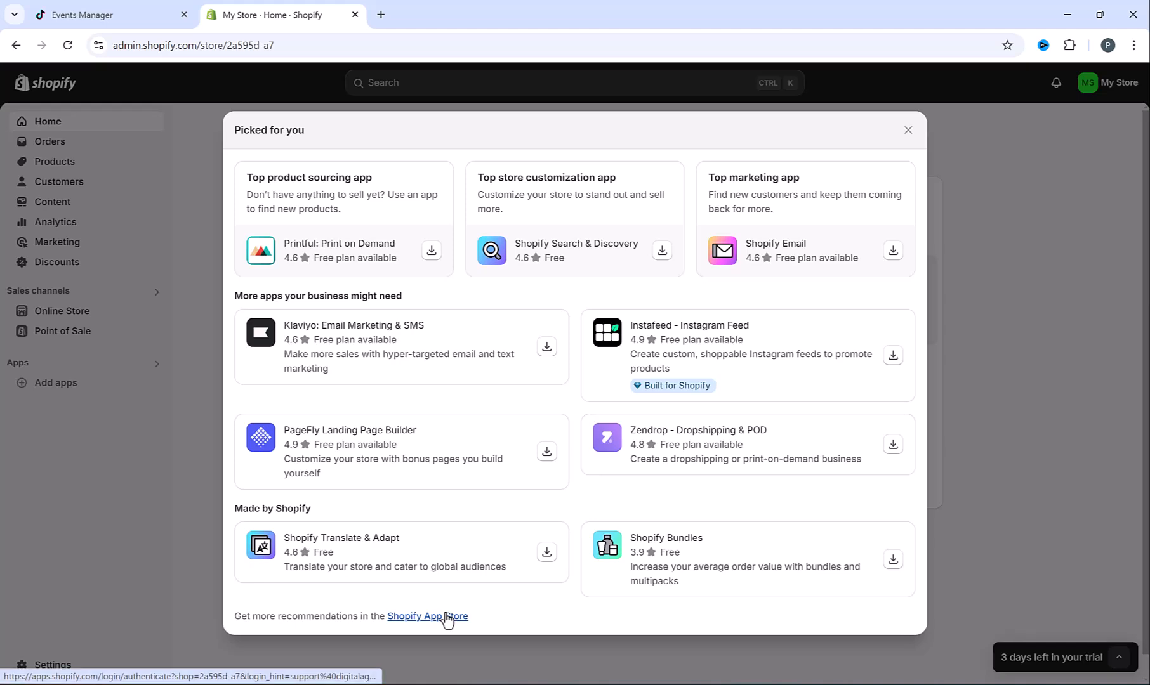
click(448, 616)
click(491, 88)
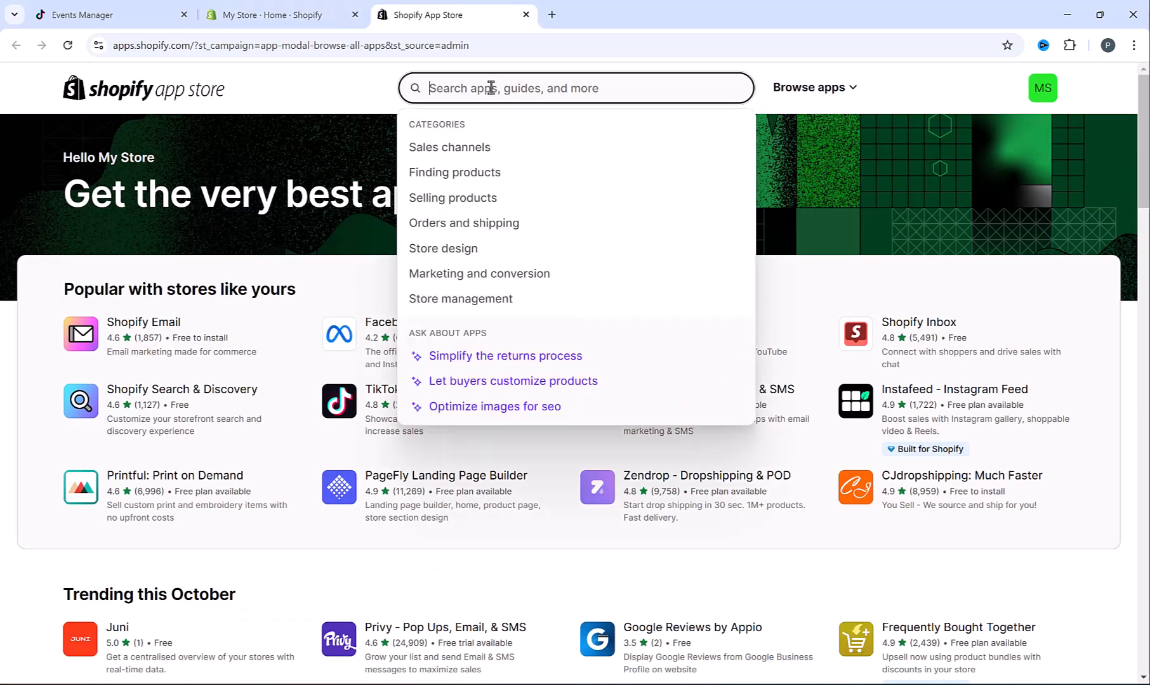
text(tiktok)
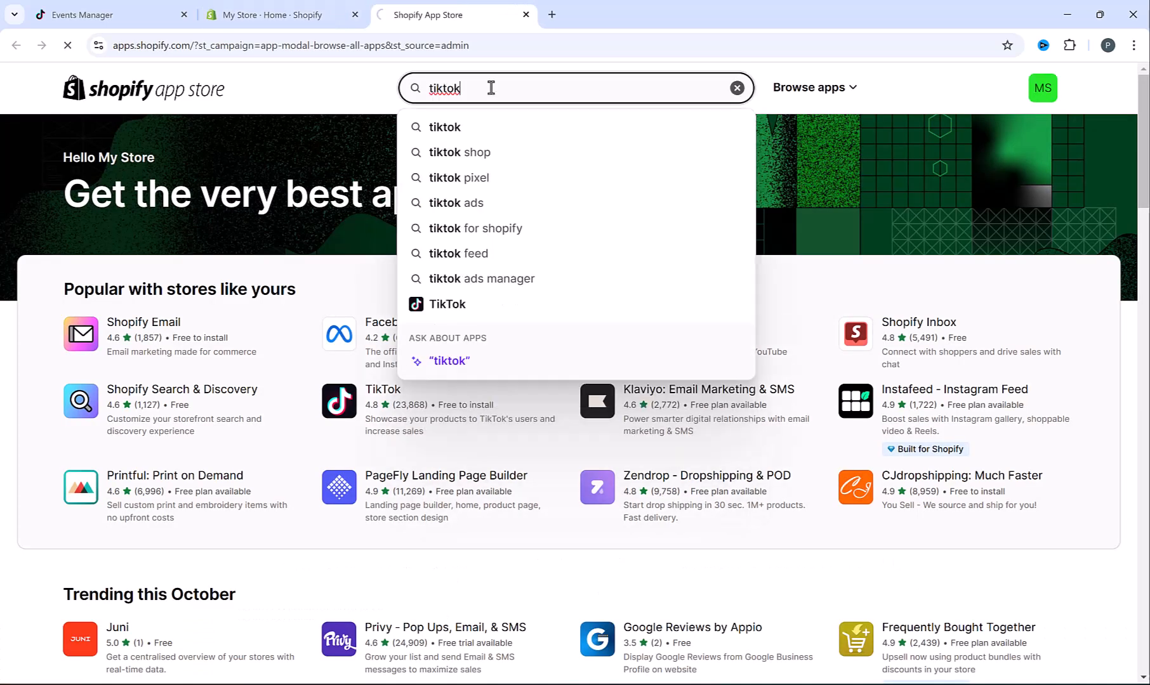
key(Return)
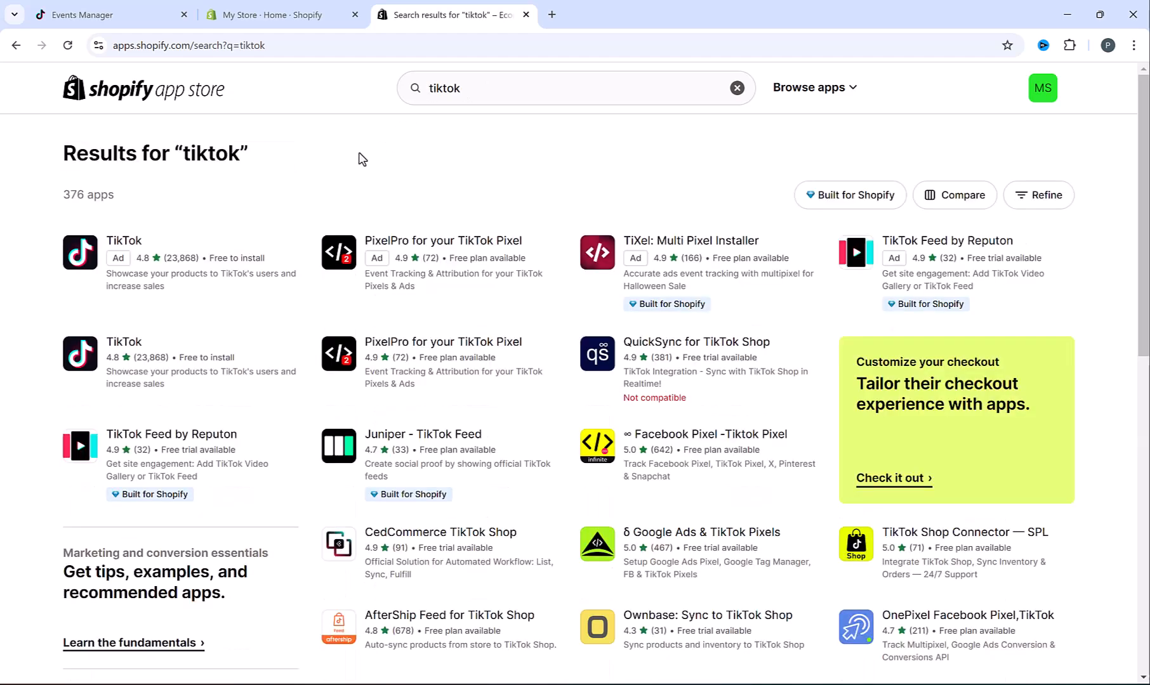
click(130, 347)
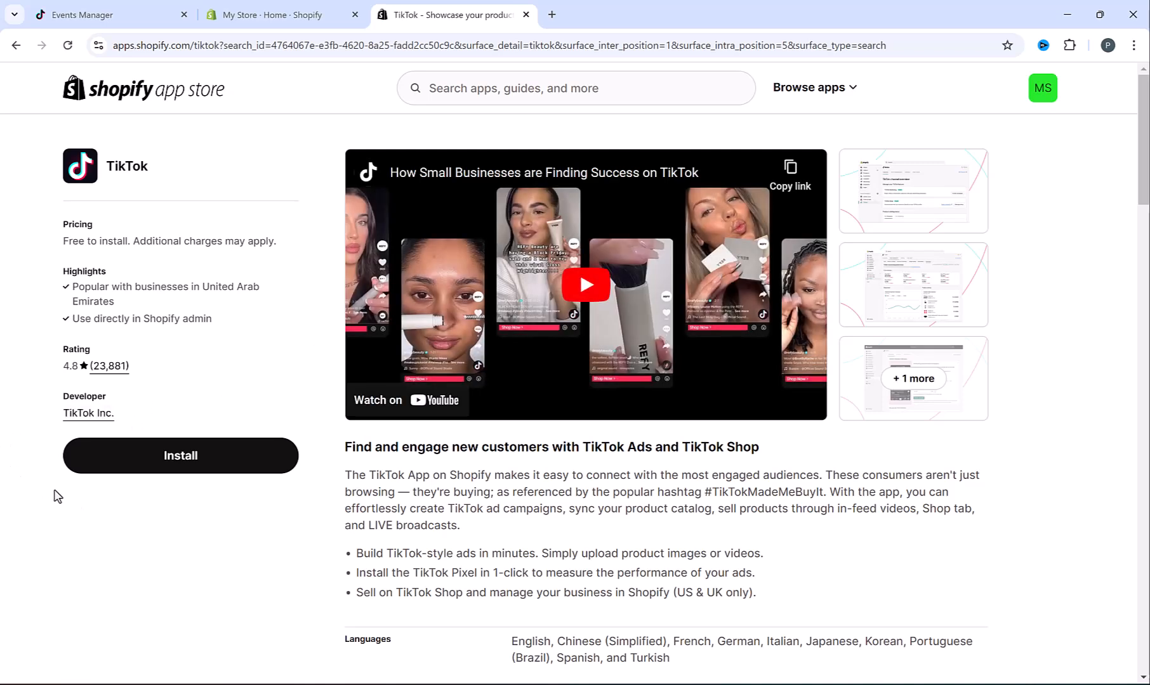
click(221, 453)
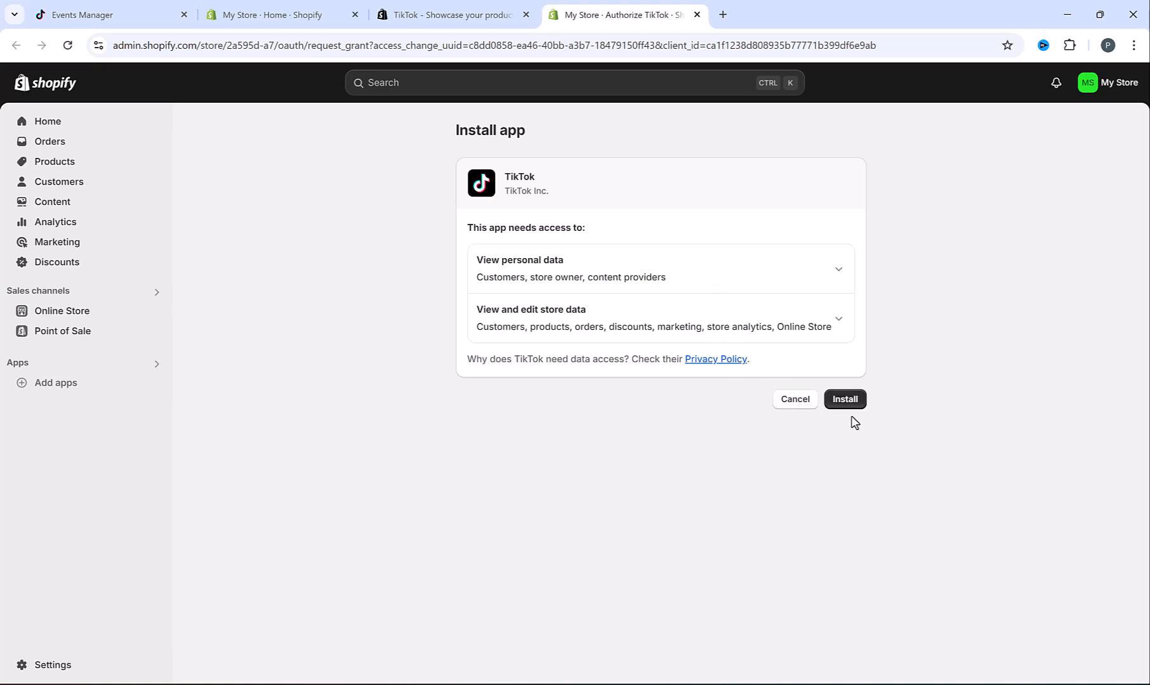
Install the TikTok app and link the existing TikTok Business Center and Ads Manager accounts
click(849, 401)
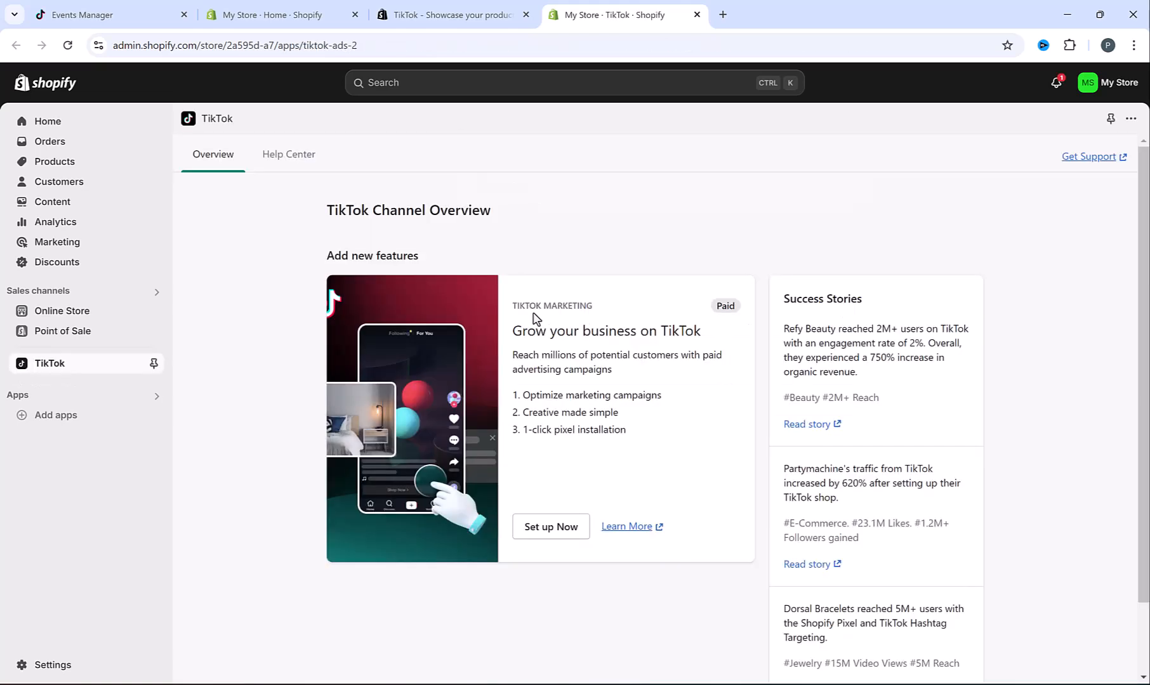
click(549, 527)
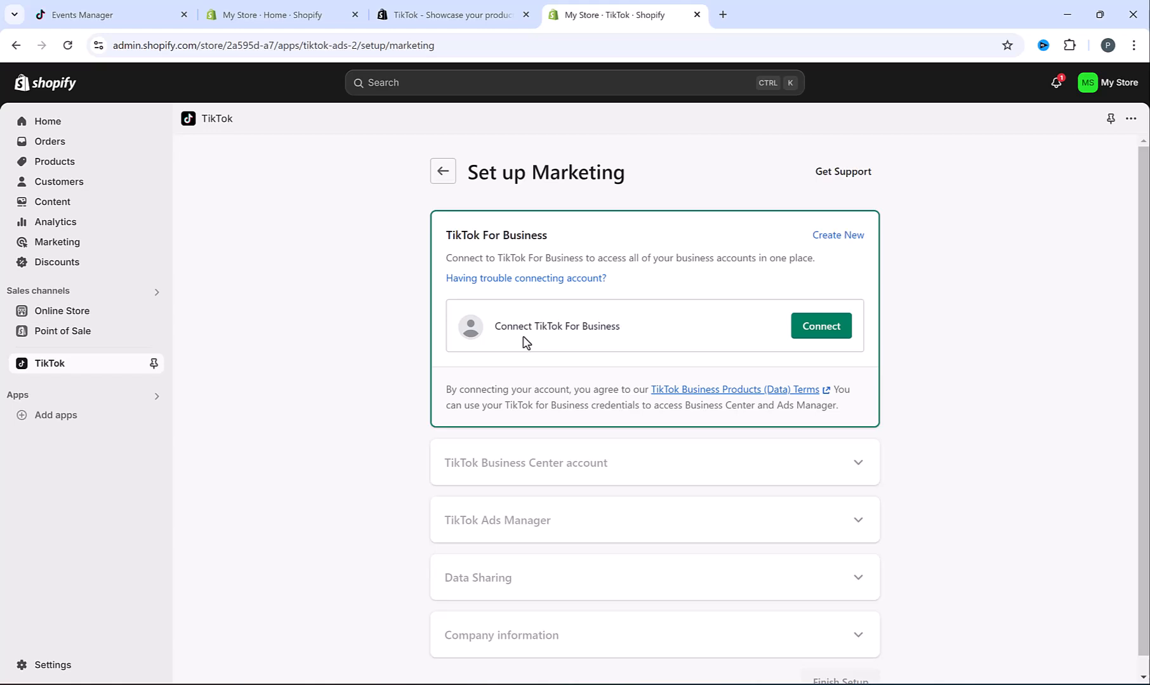
click(822, 329)
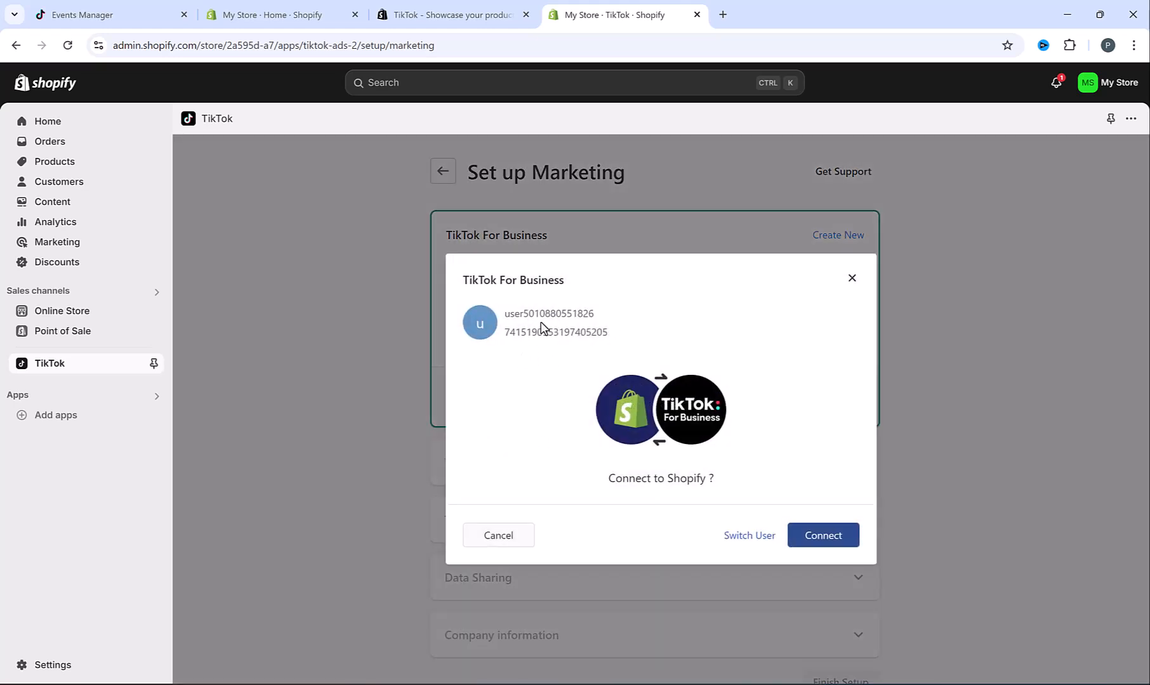
click(839, 543)
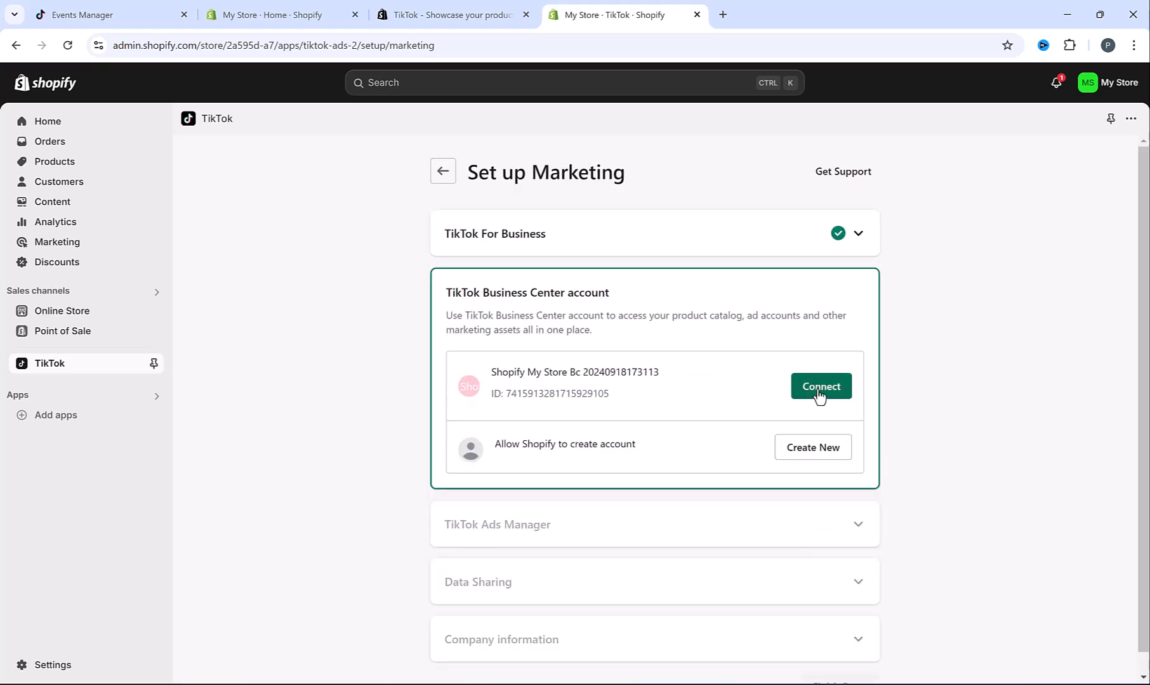
click(819, 390)
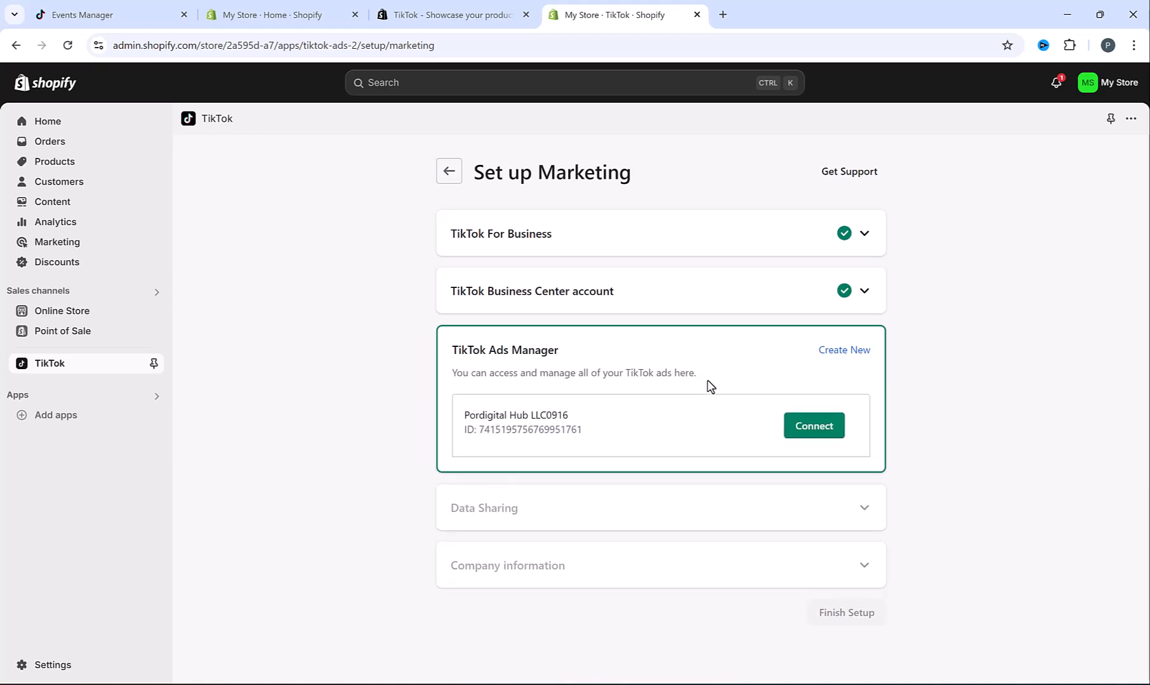
click(819, 423)
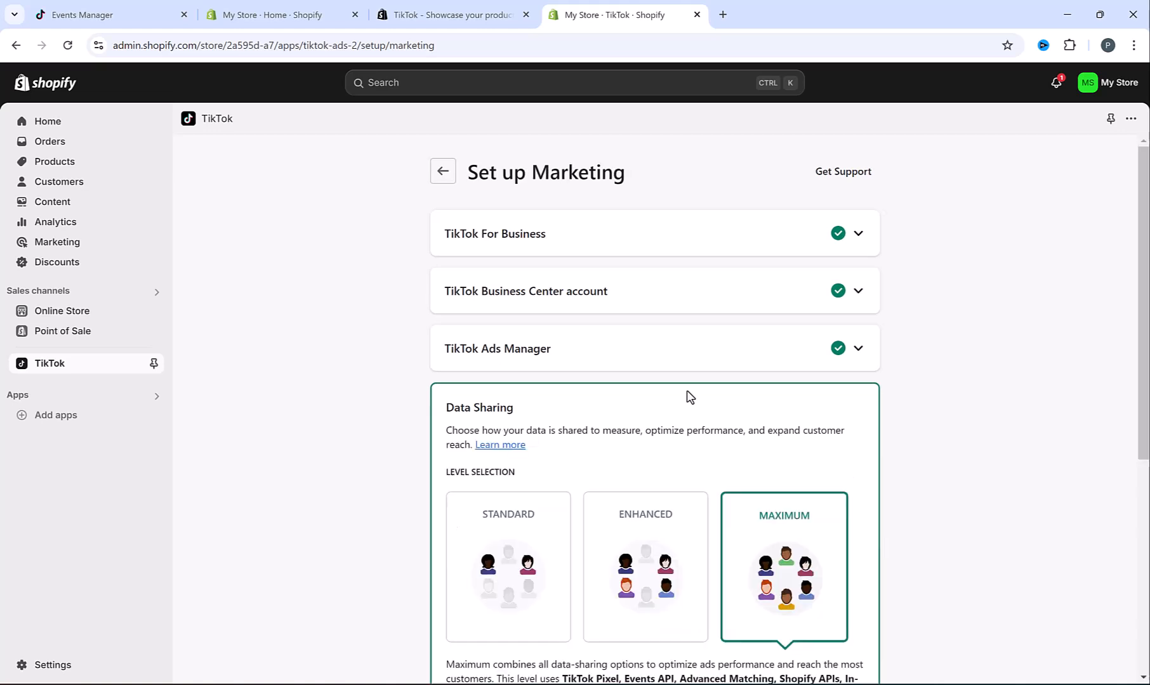
Confirm Maximum data sharing with the current TikTok pixel, finish setup, and reload Events Manager
scroll(687, 395, down, 6)
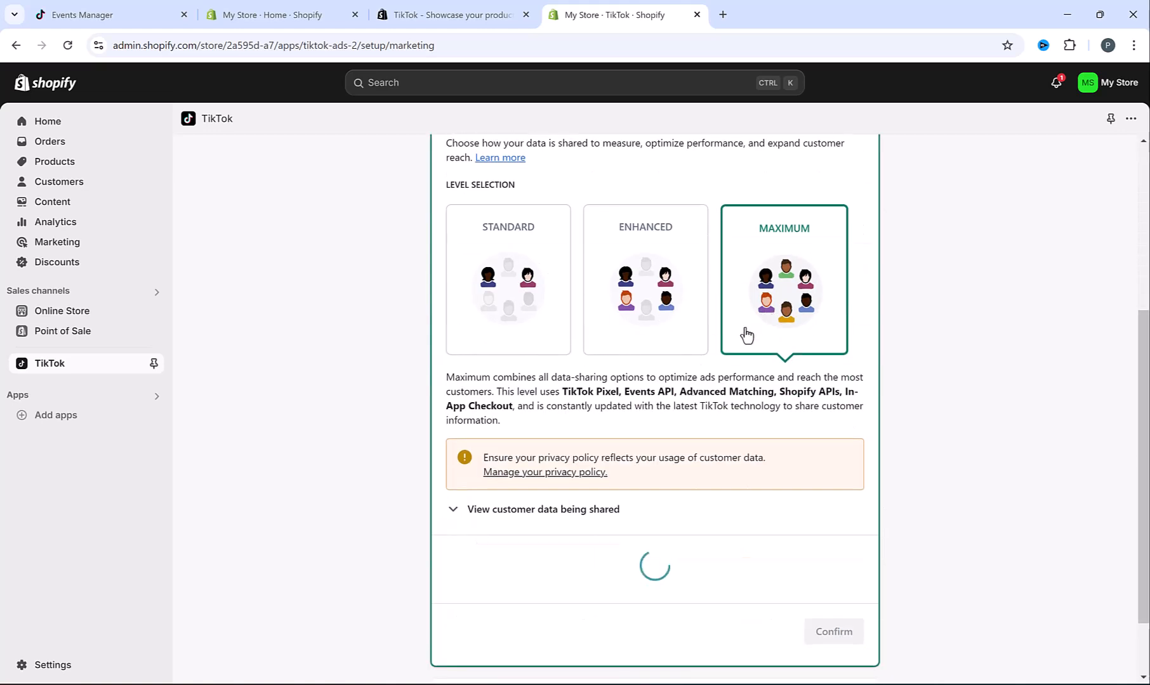
scroll(693, 424, down, 2)
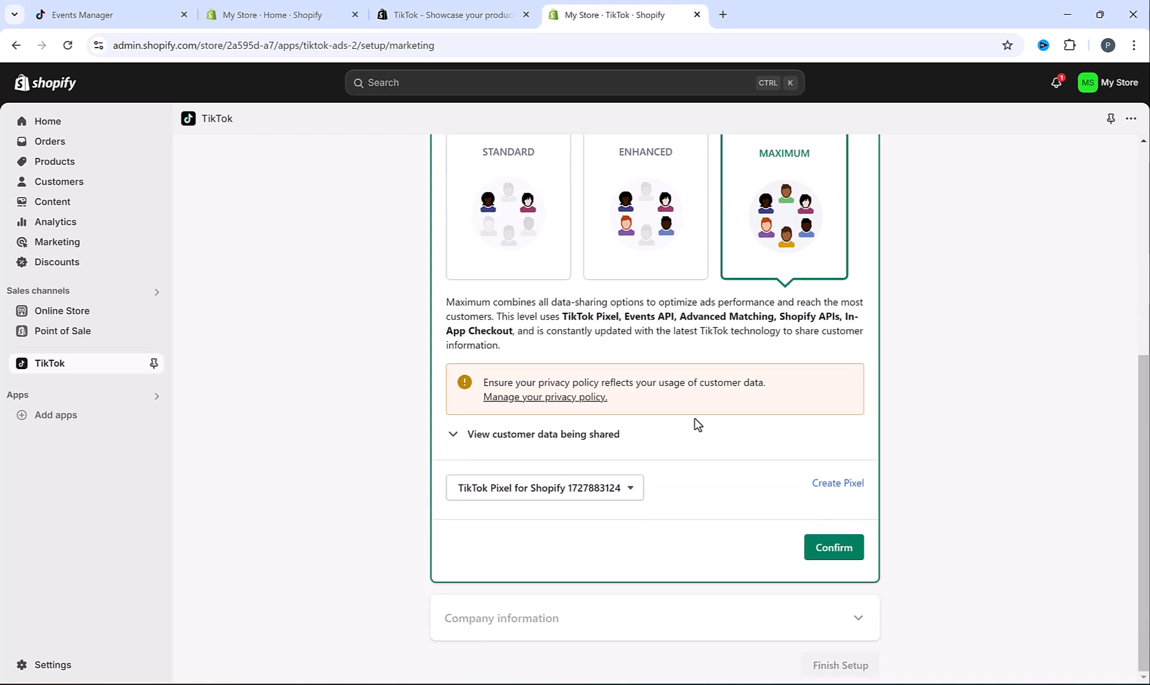
click(610, 492)
click(609, 491)
click(847, 553)
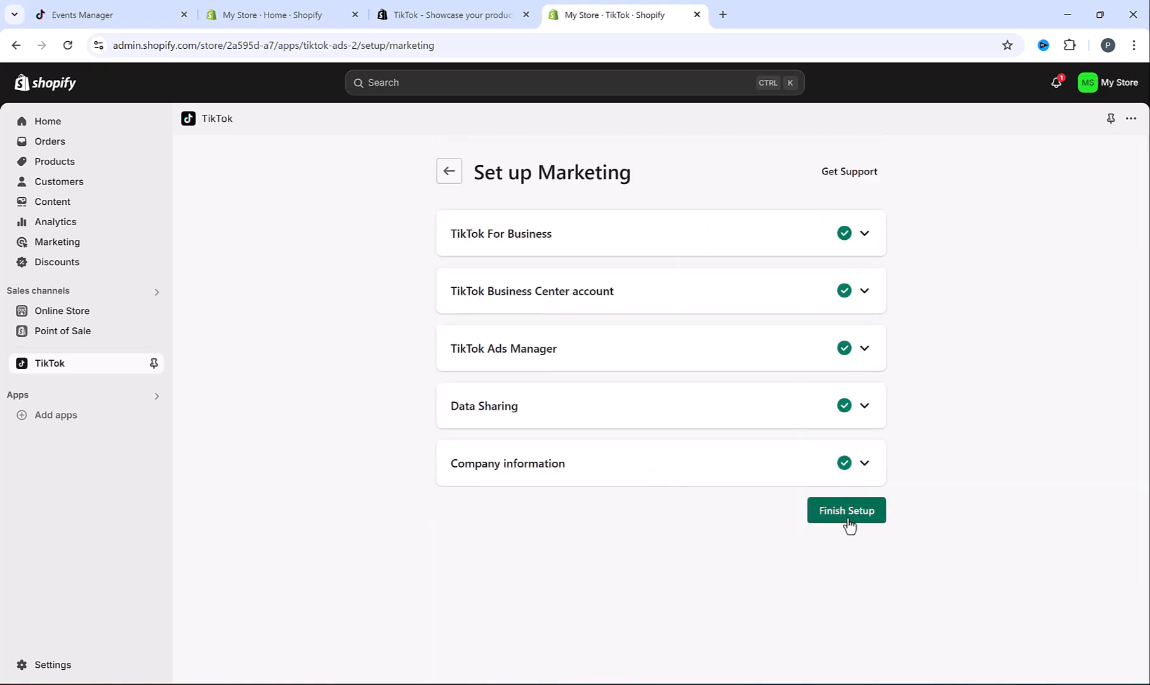
click(846, 523)
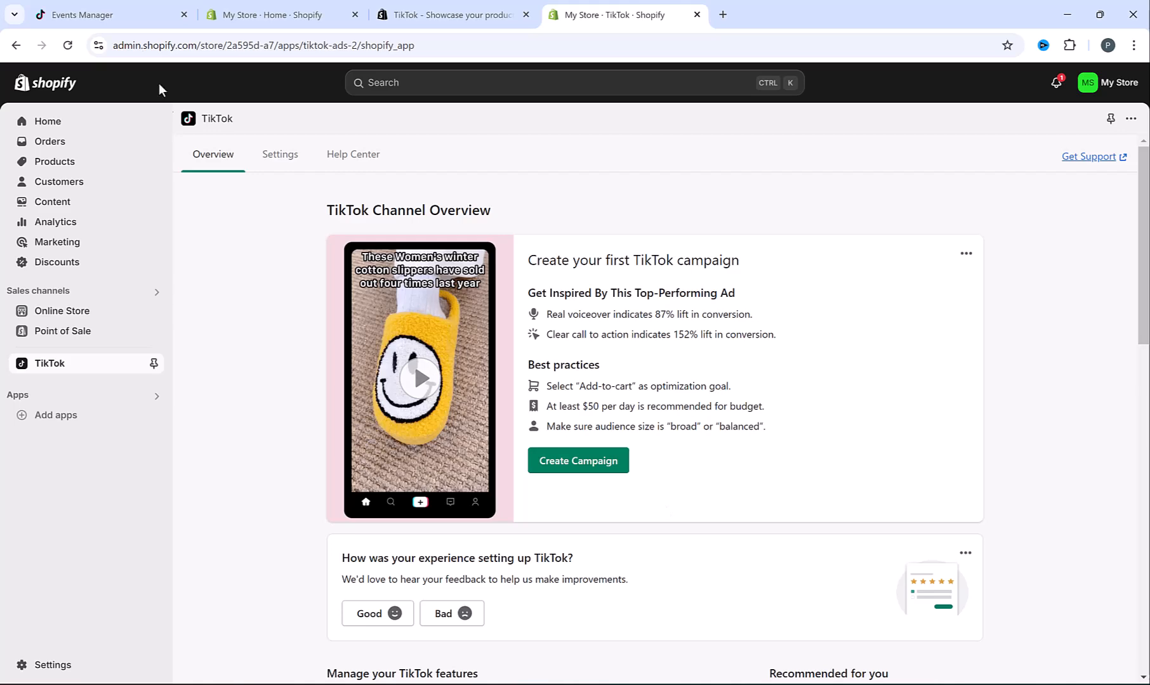
click(95, 12)
click(68, 45)
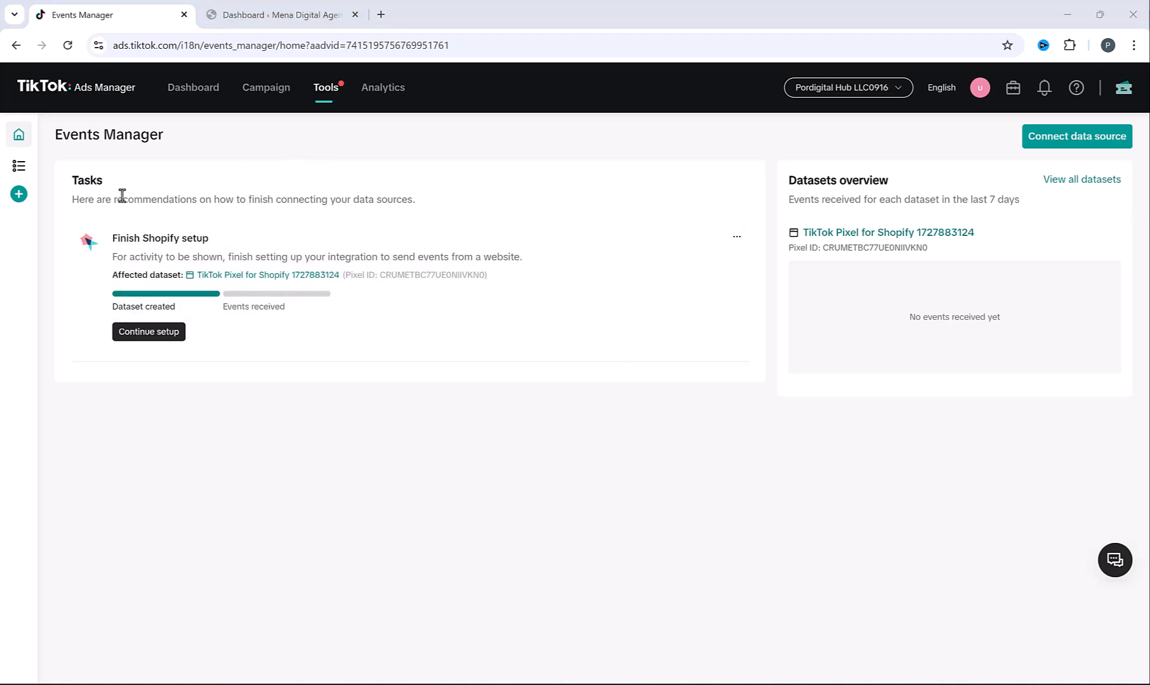
Add a Web data source, skipping the website address, with manual setup using the TikTok Pixel-only method
mouse_move(20, 205)
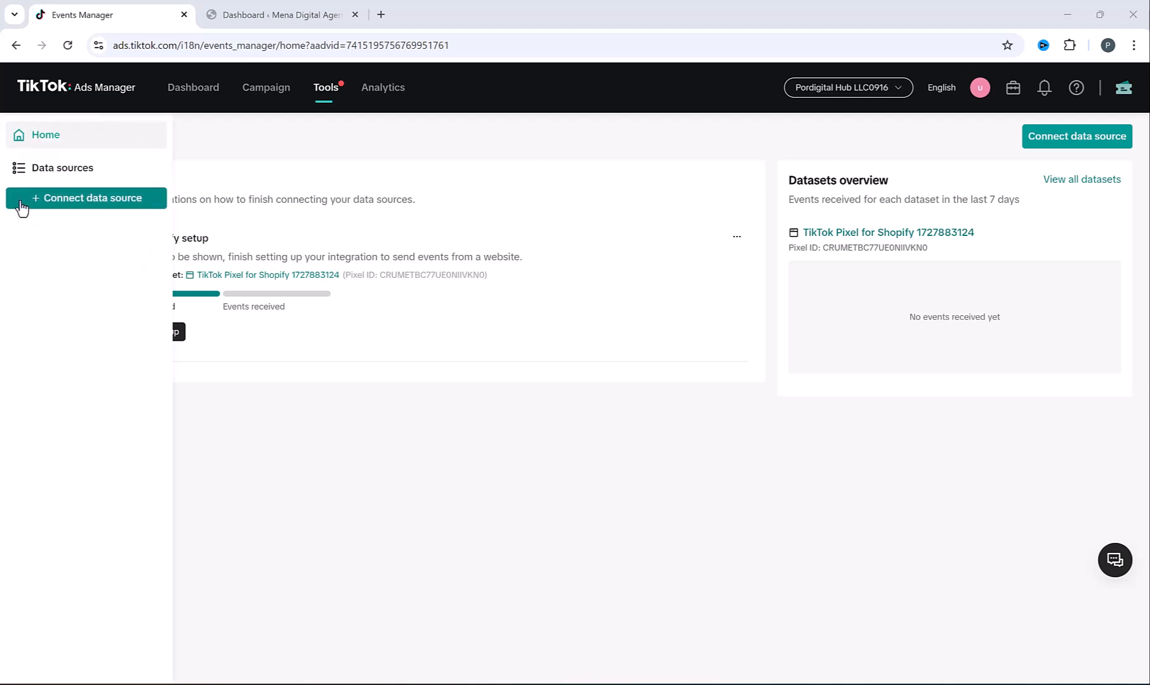
click(75, 200)
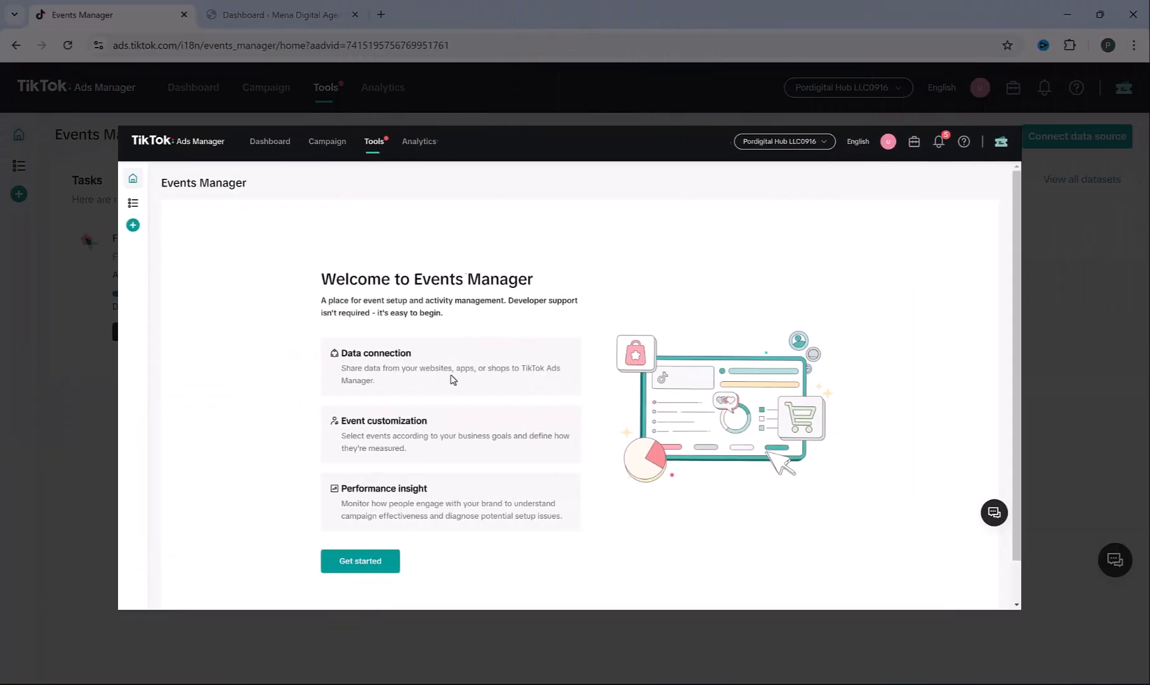
click(380, 562)
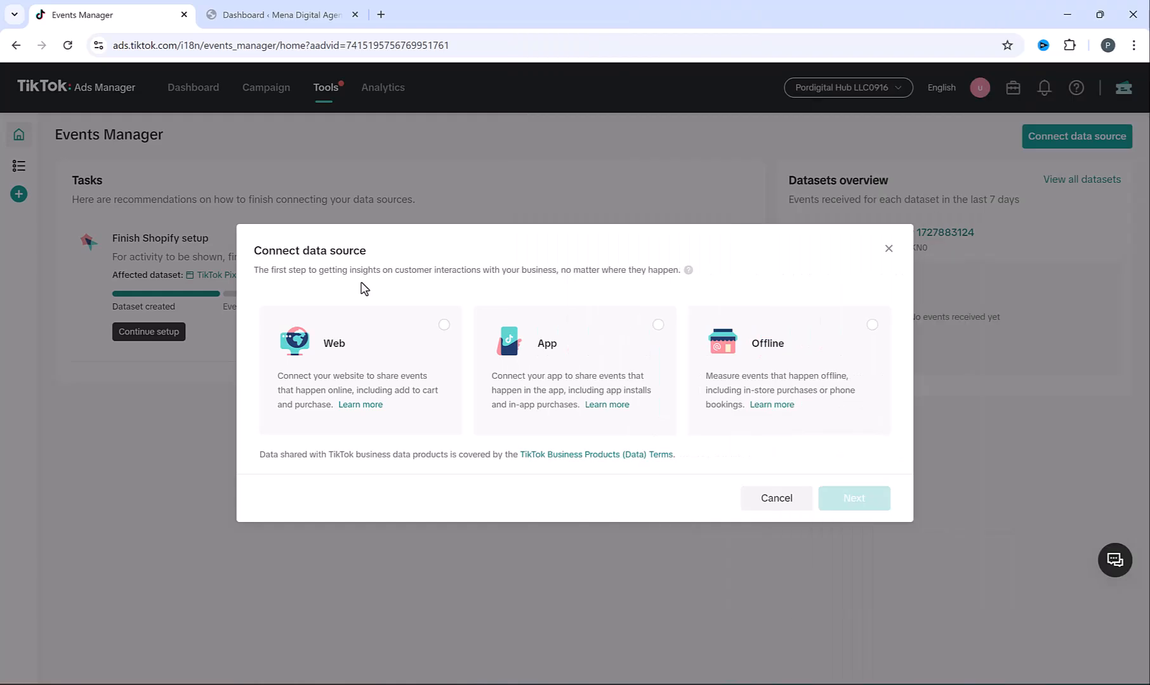
click(446, 330)
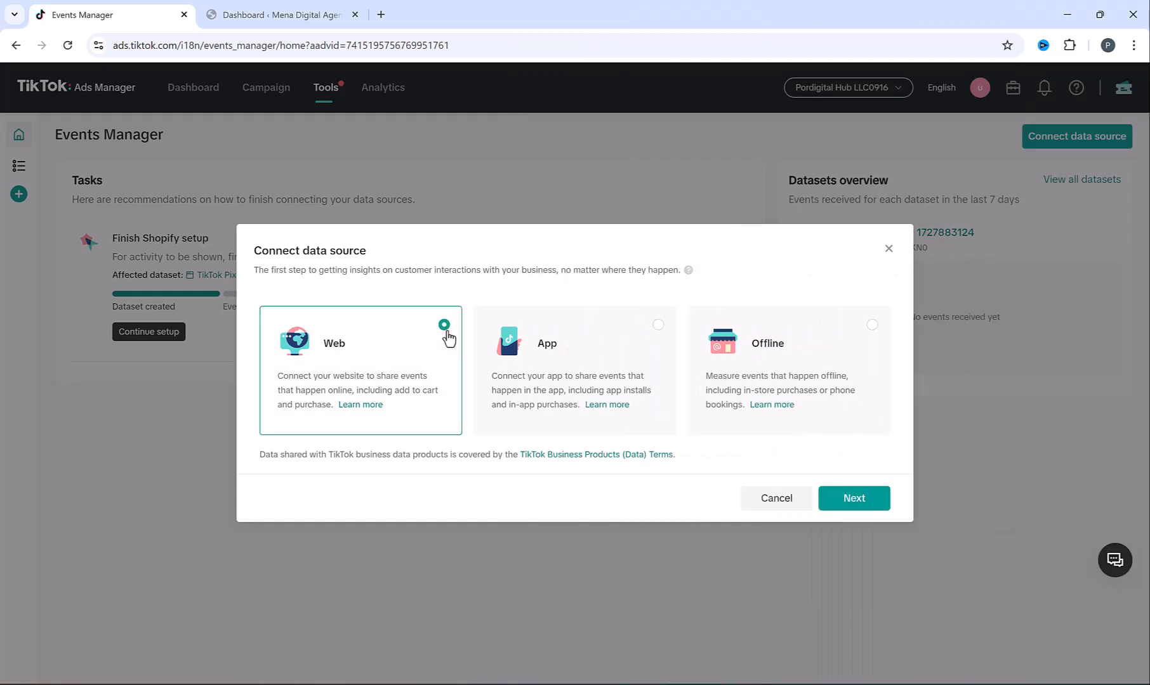
click(867, 501)
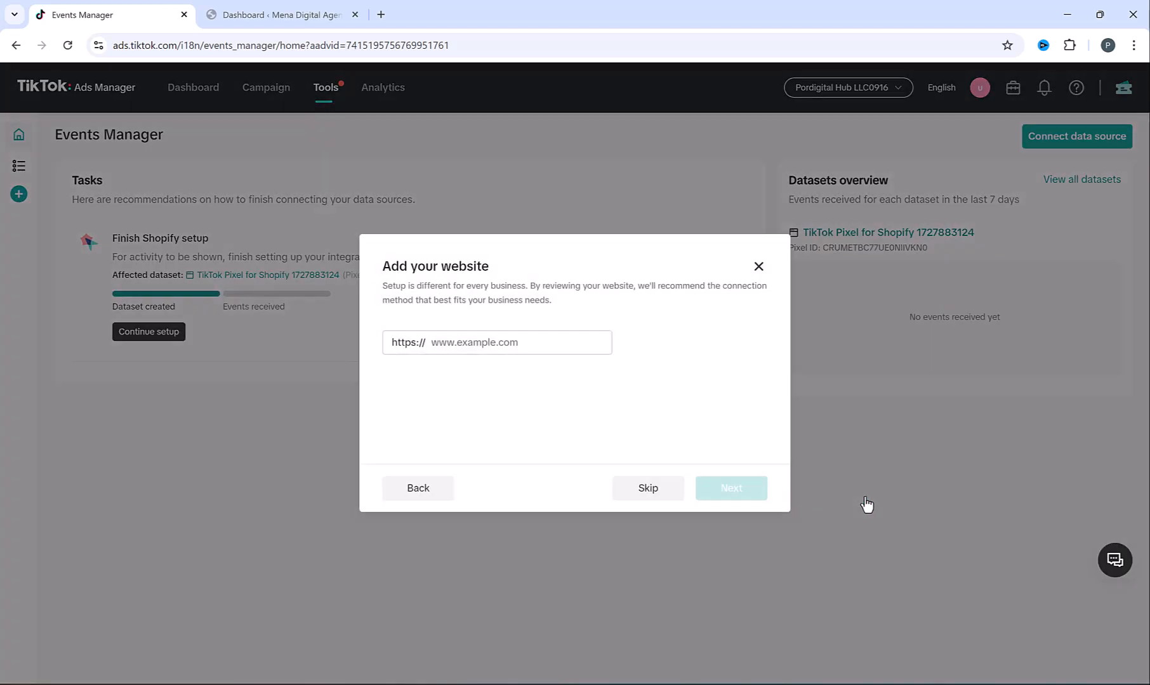
click(648, 488)
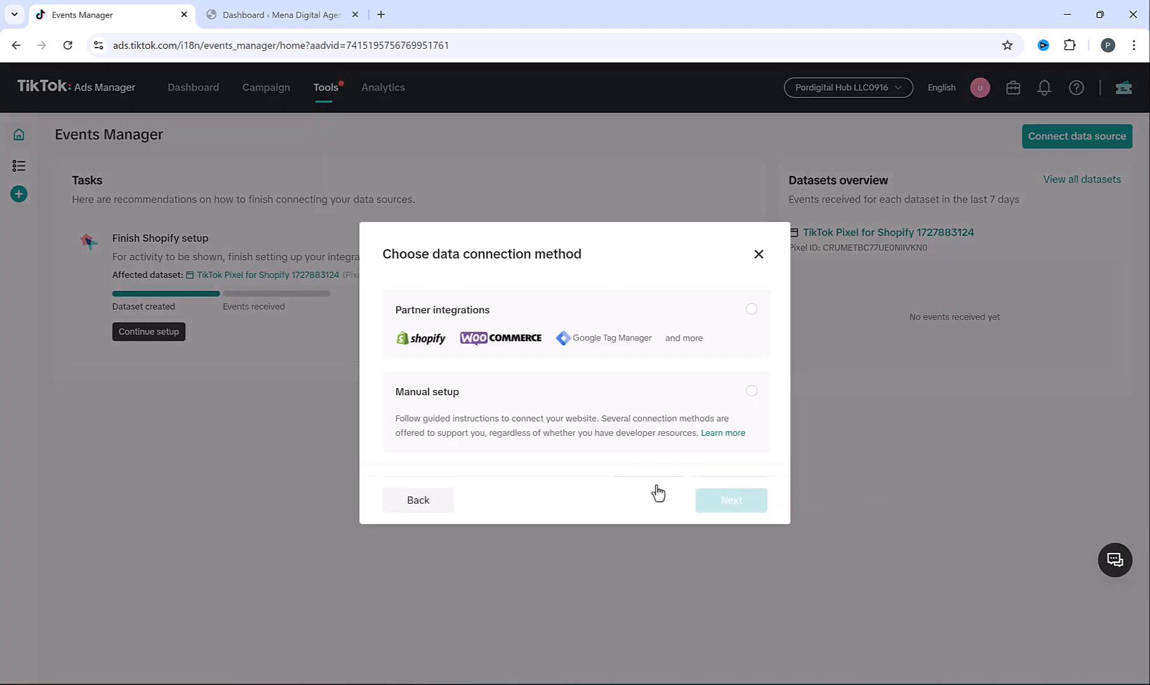
click(486, 411)
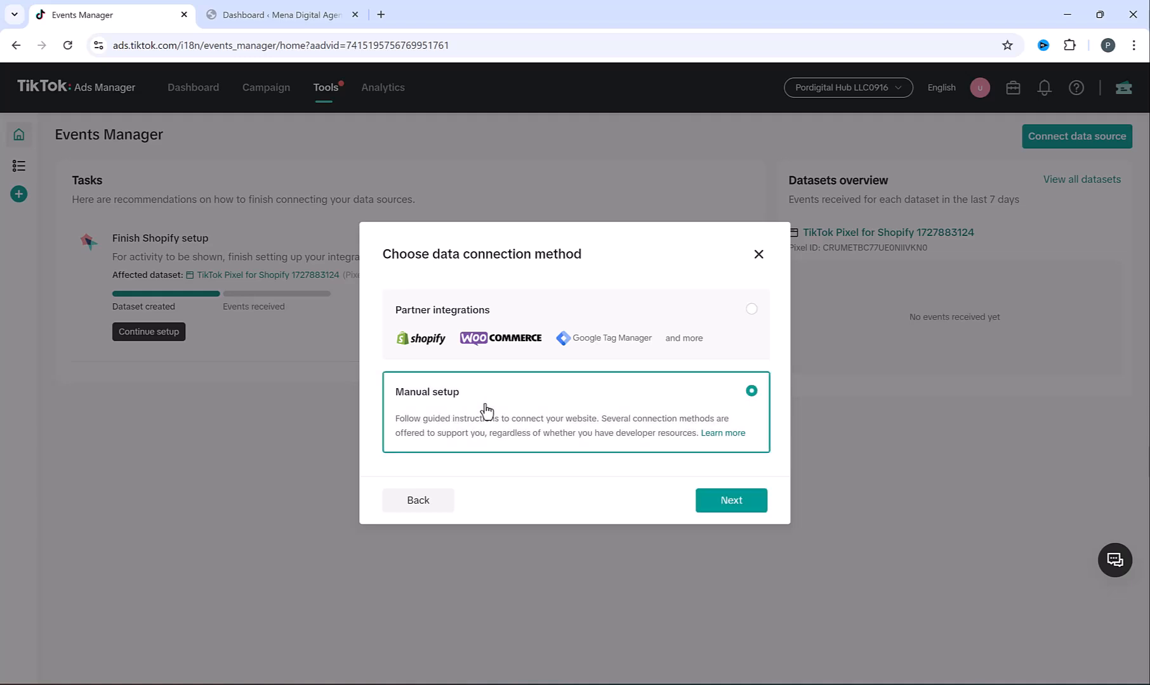
click(756, 501)
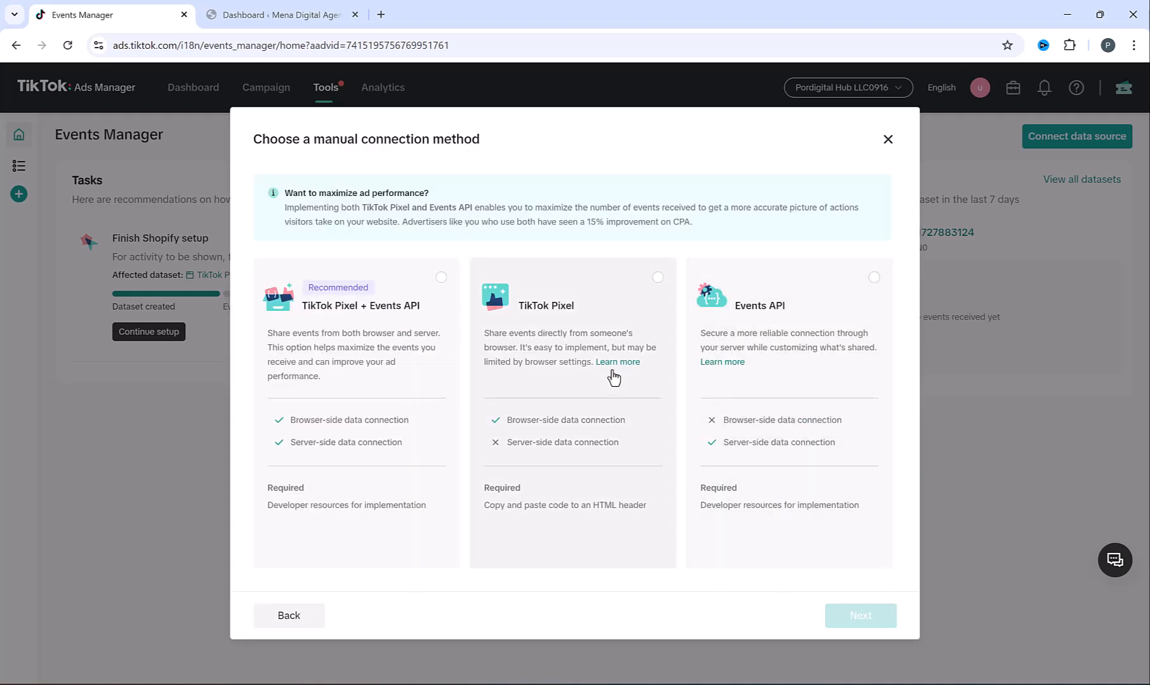
click(658, 280)
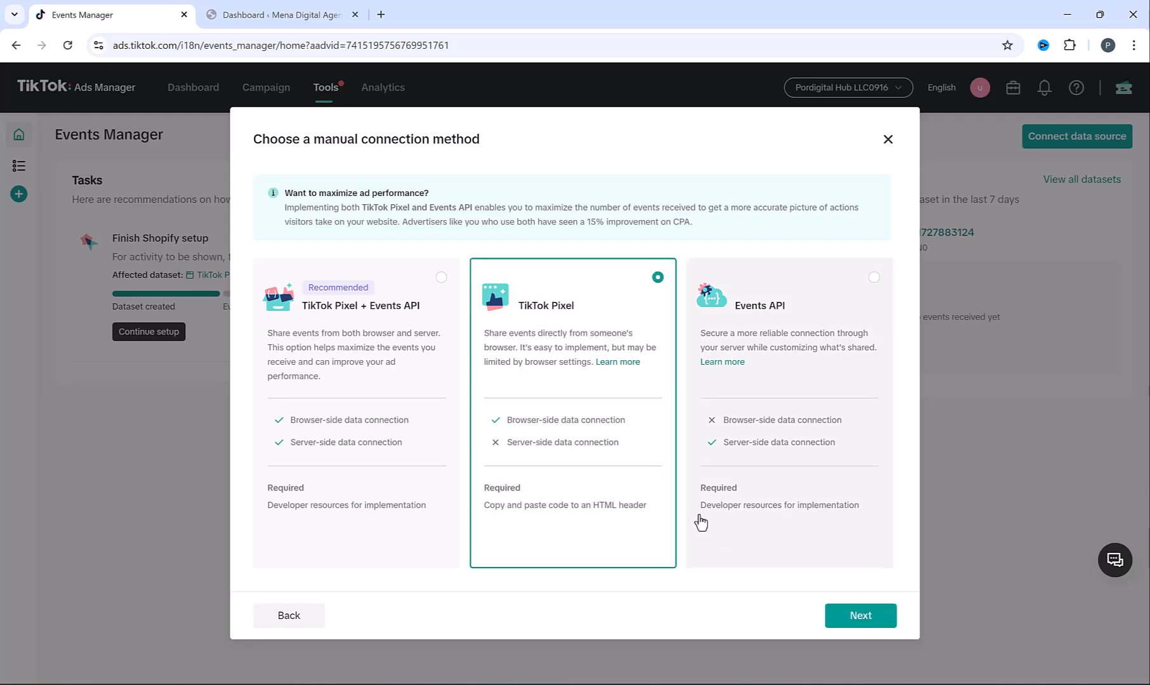
click(855, 617)
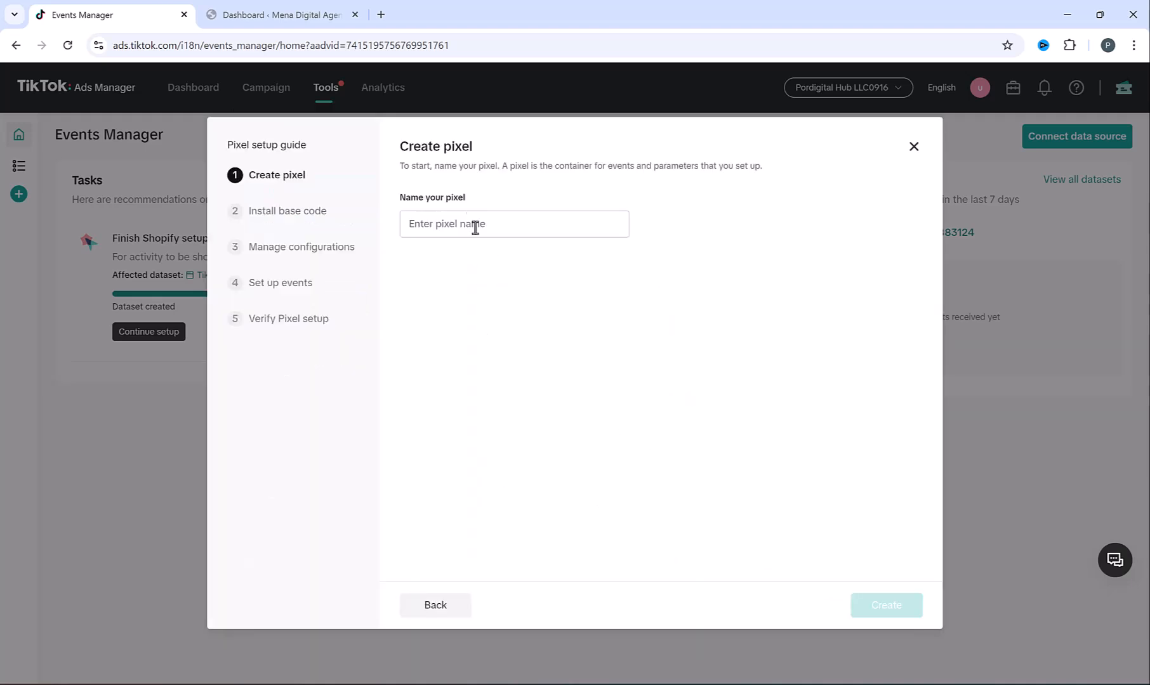
Create a pixel named 'Mywebsite', then switch to the WordPress dashboard
click(476, 224)
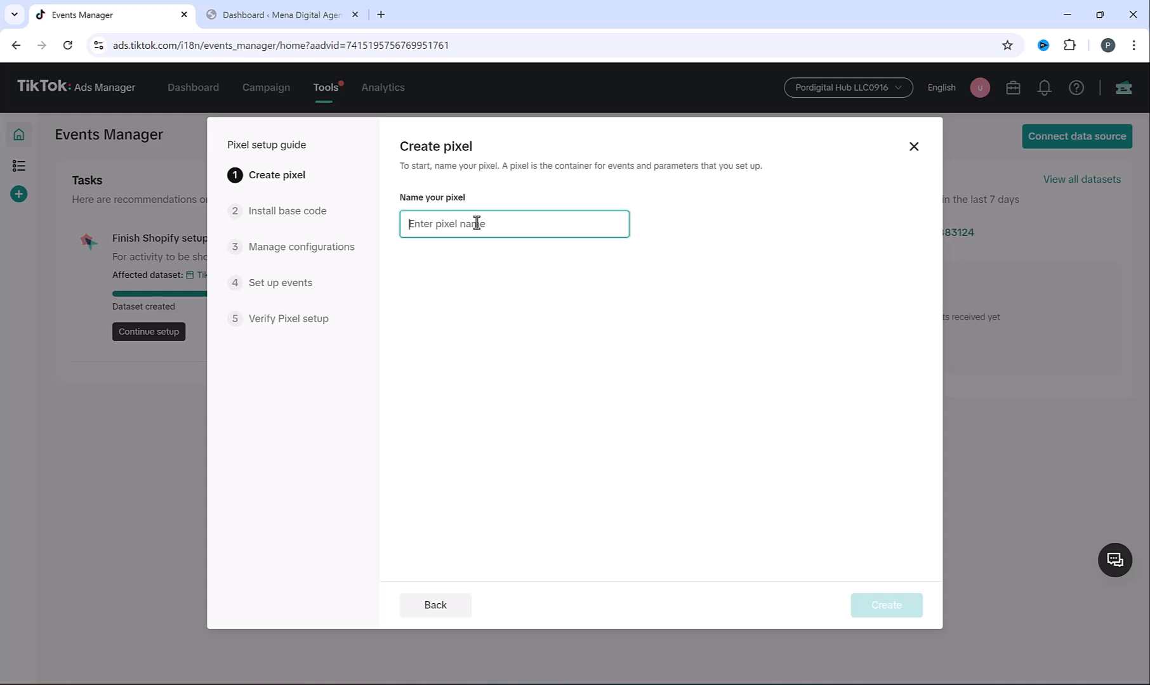
text(My)
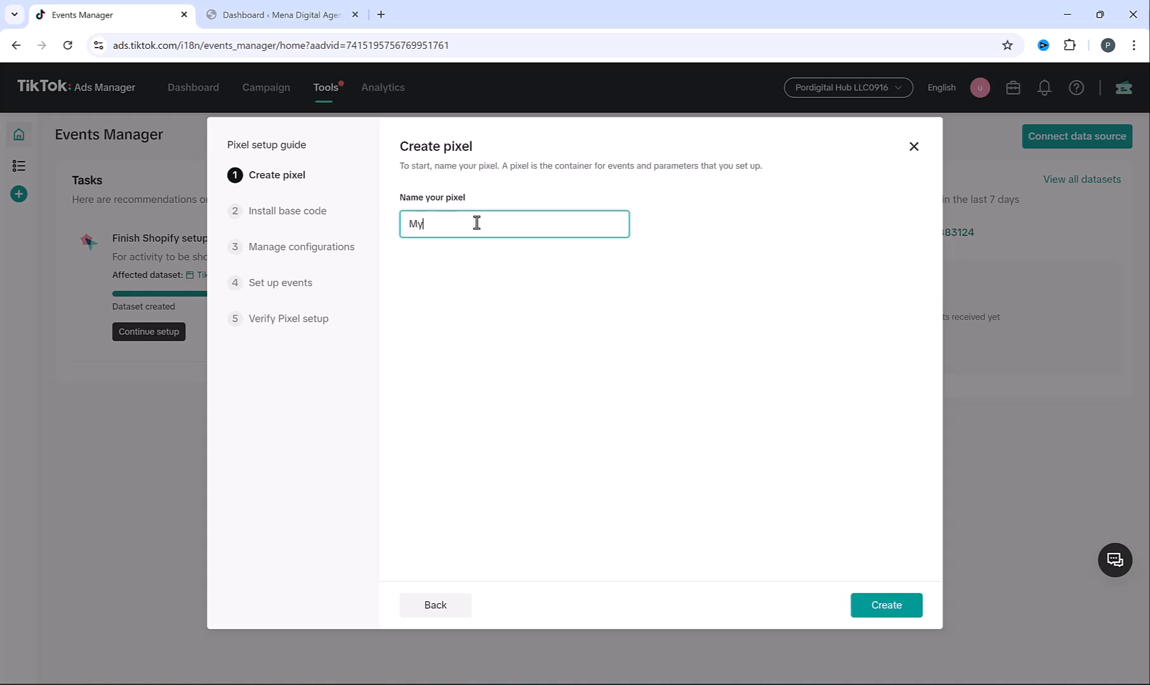
text(website)
click(868, 613)
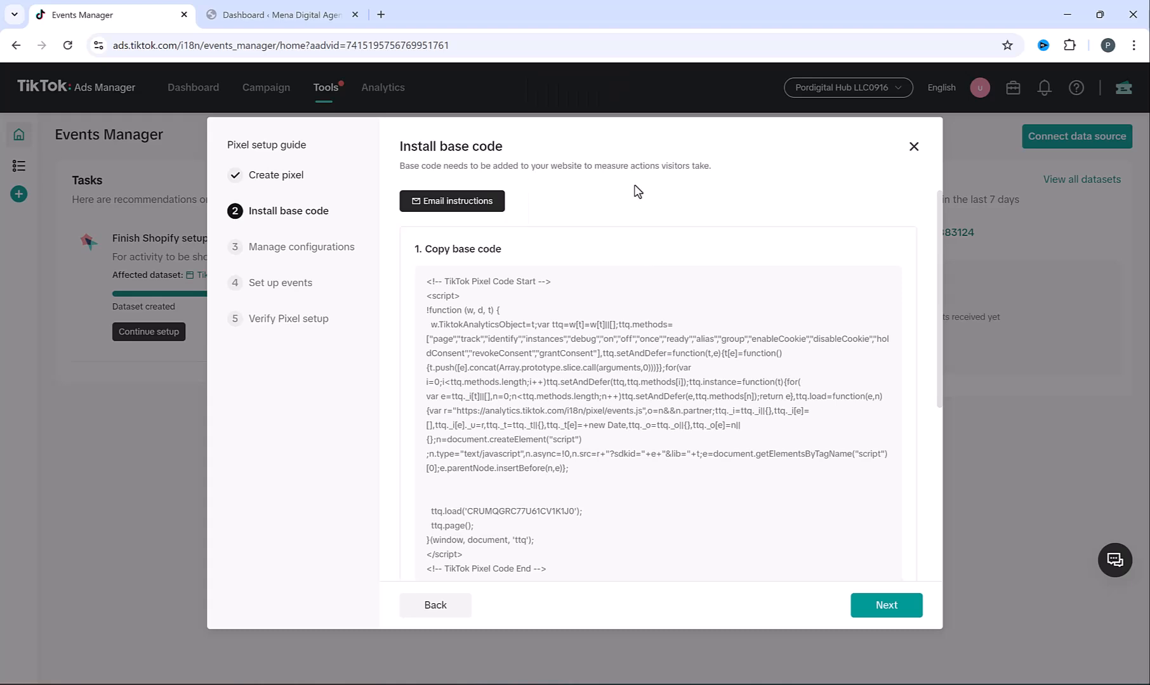
click(271, 7)
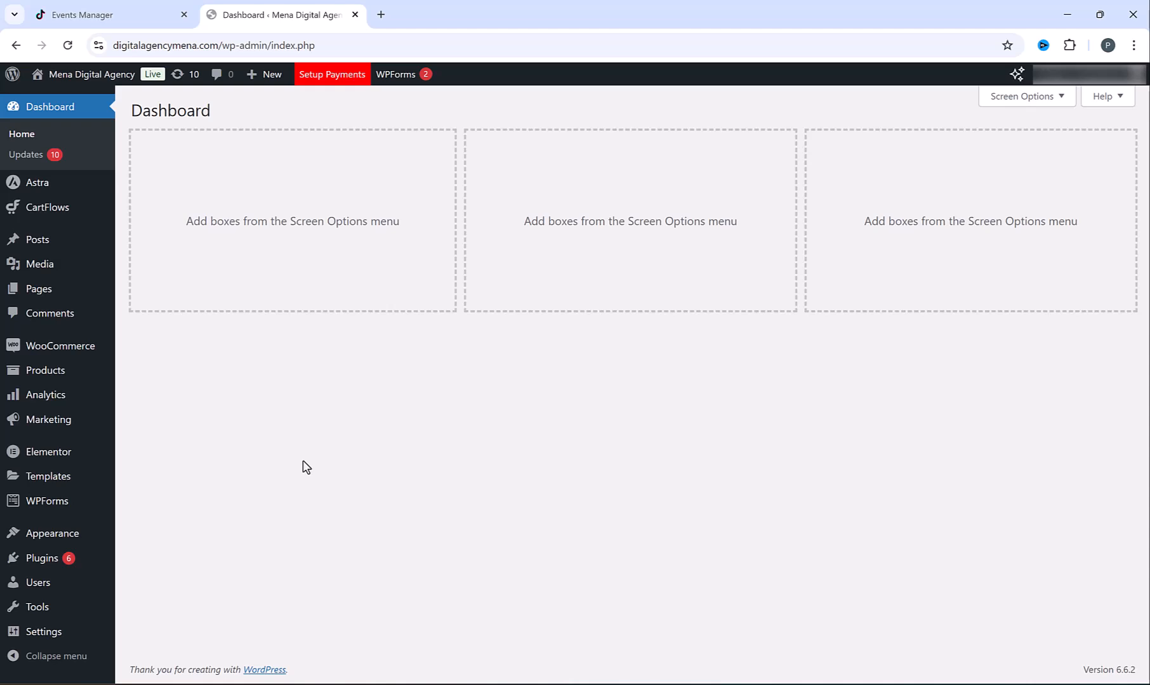
Search plugins for 'wp code', install and activate WPCode, then head to its Header & Footer page
mouse_move(44, 556)
click(168, 585)
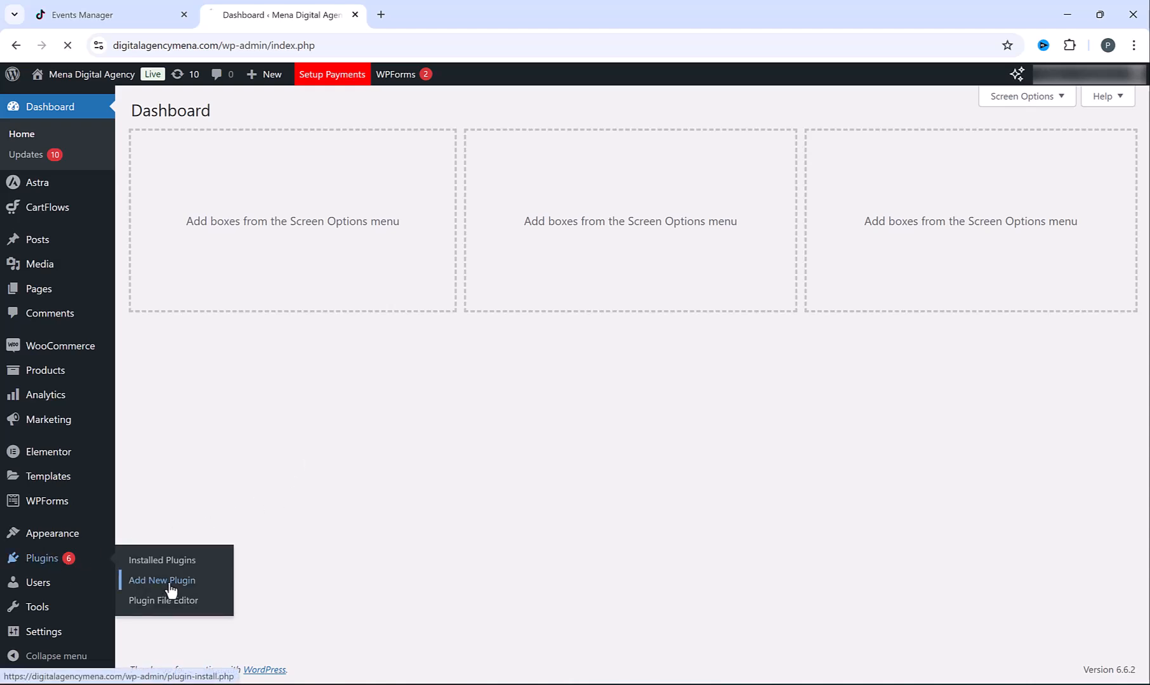
click(986, 154)
text(wp code)
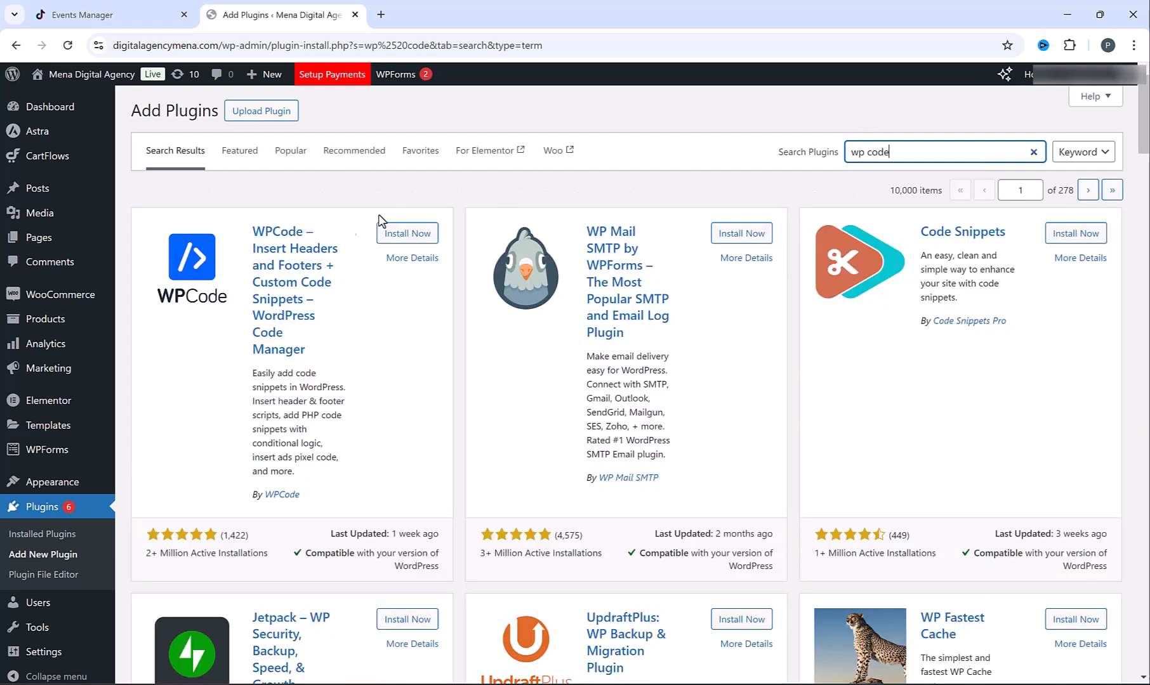
click(407, 234)
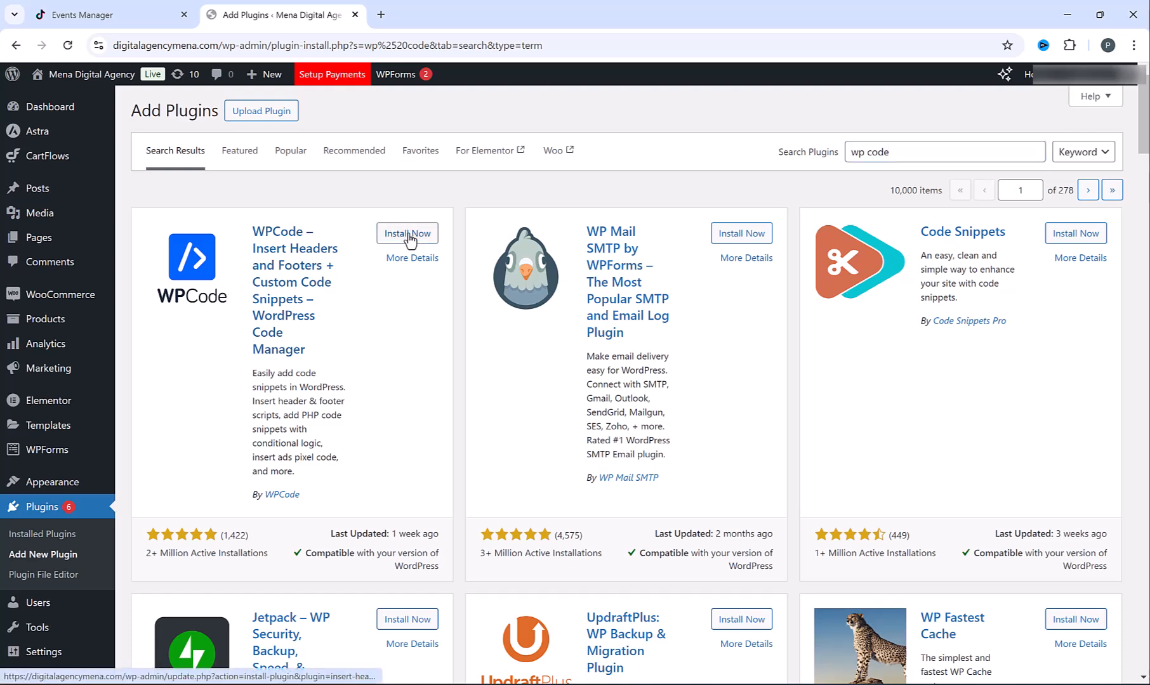
click(409, 236)
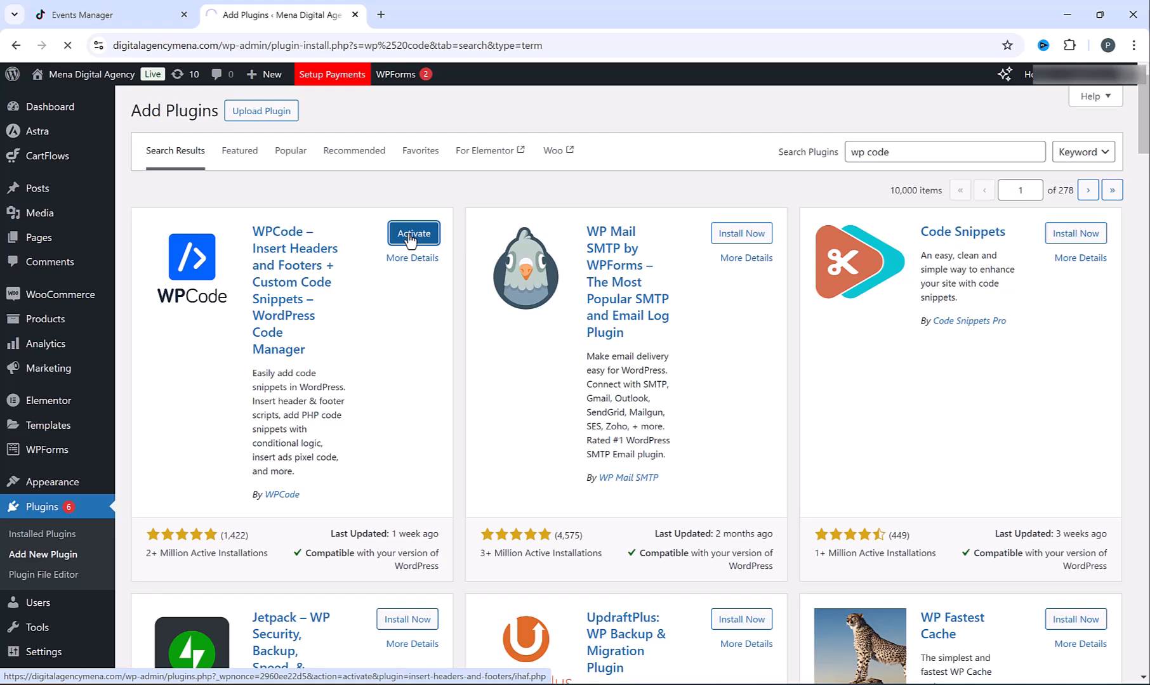
scroll(45, 355, down, 1)
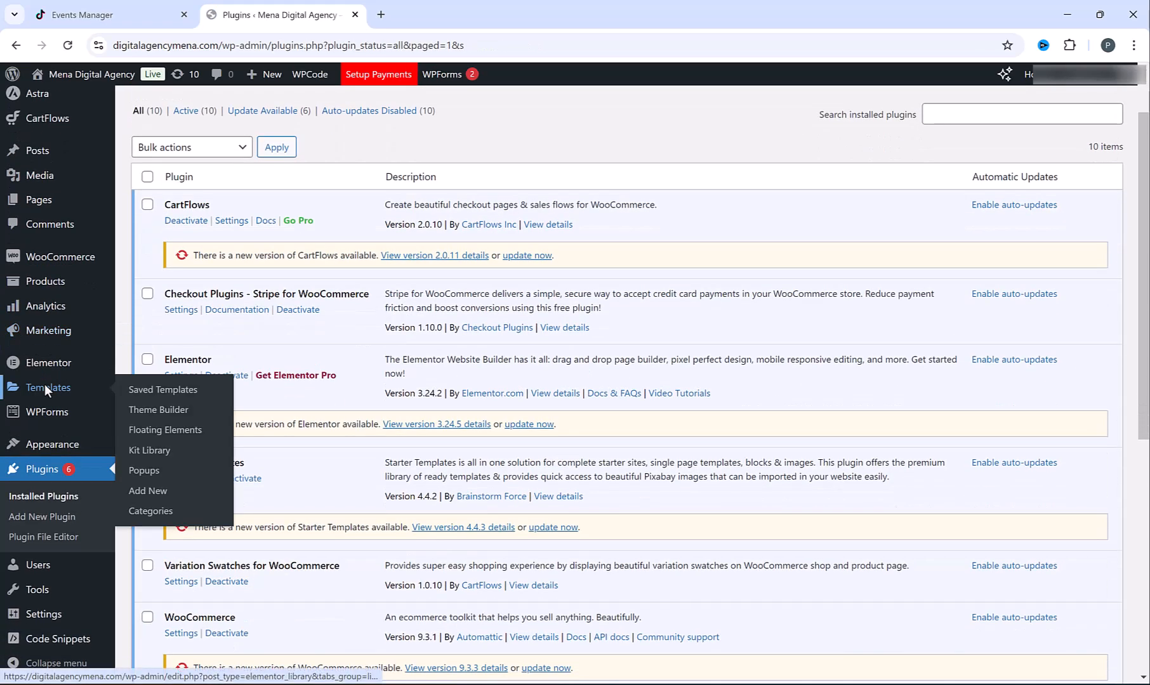
mouse_move(72, 646)
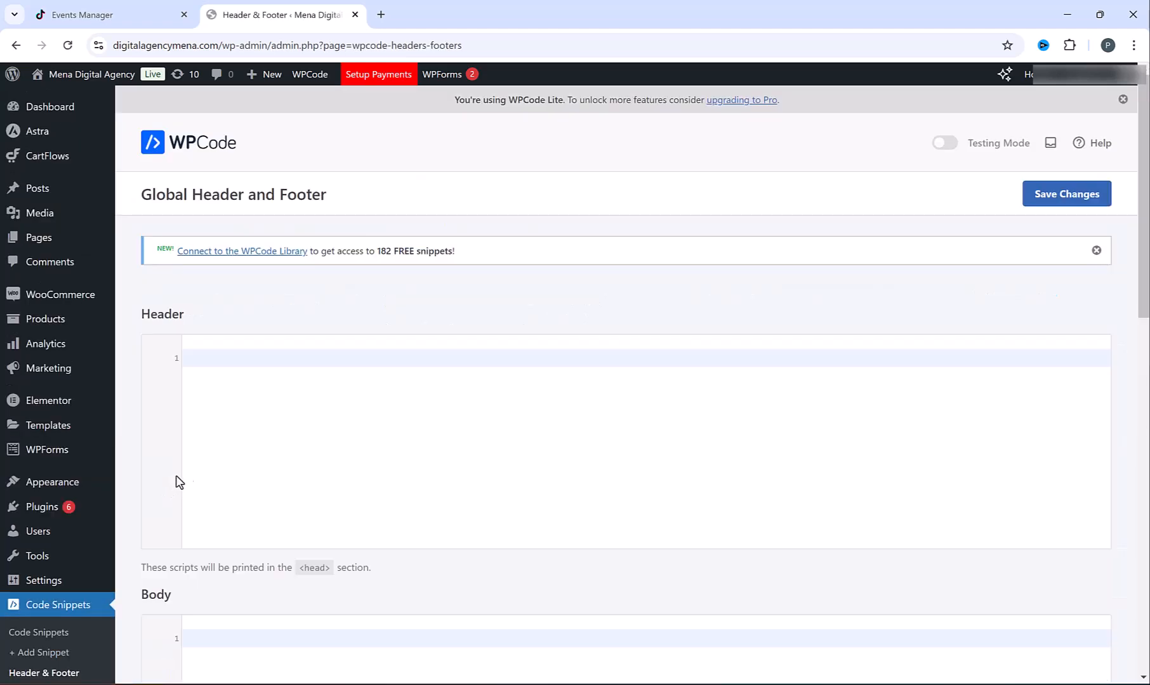
Copy the TikTok Pixel base code into WPCode's Header box and save the changes
click(148, 9)
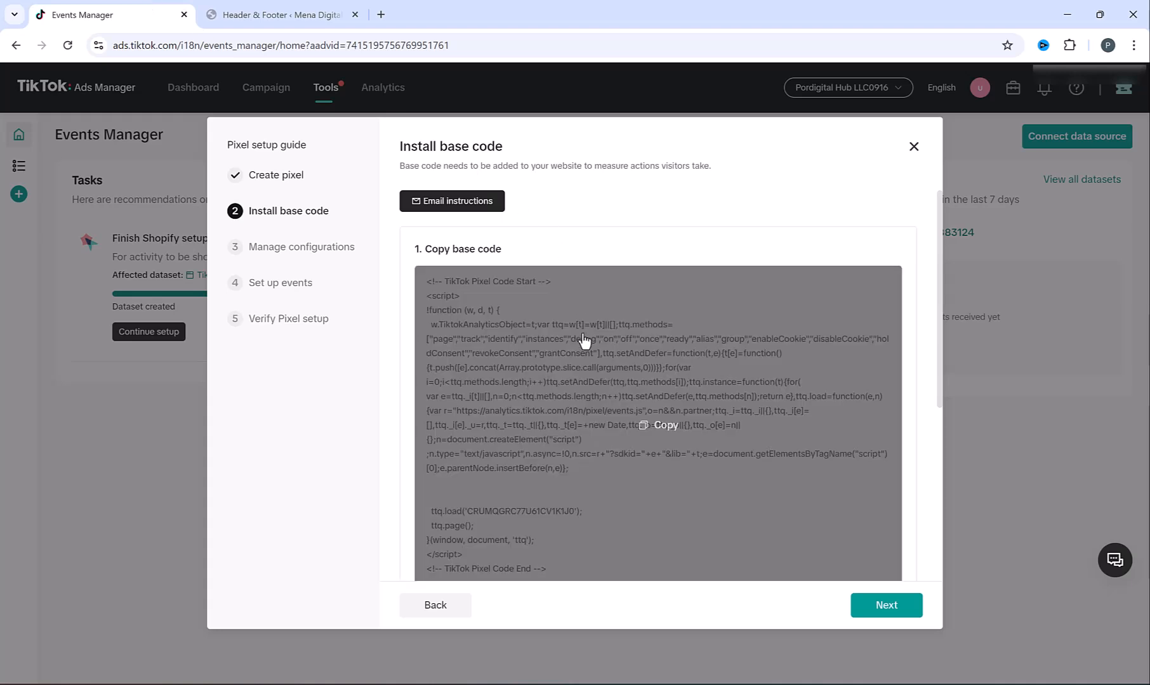
click(657, 430)
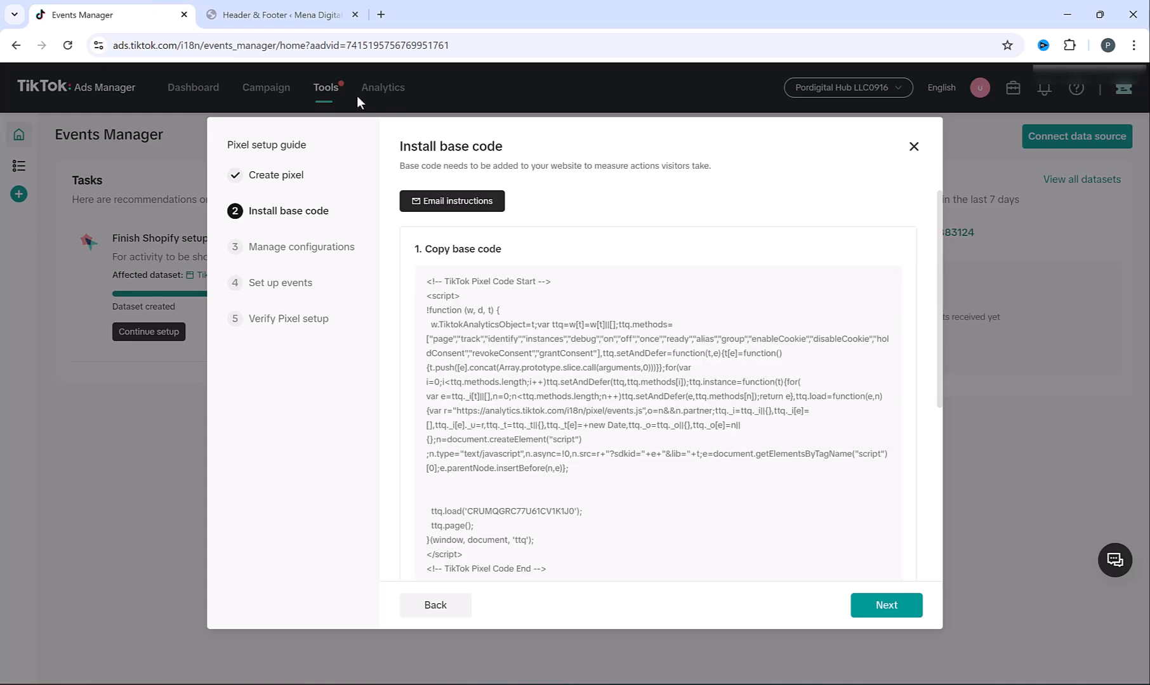
click(292, 9)
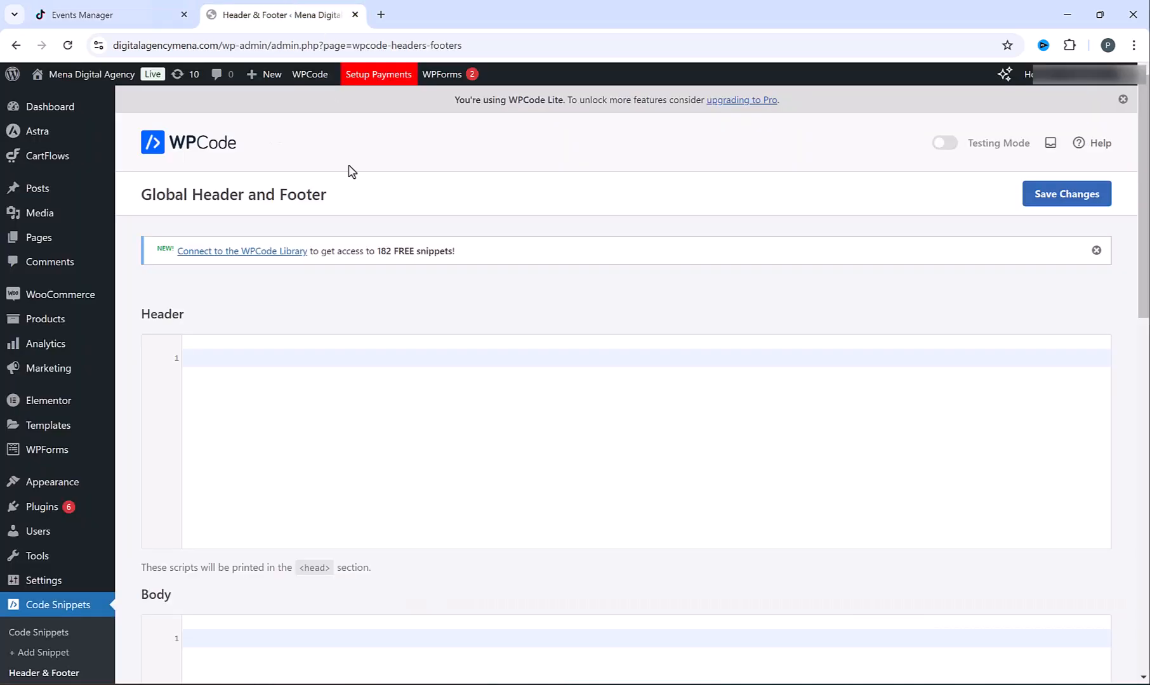
click(359, 360)
key(ctrl+v)
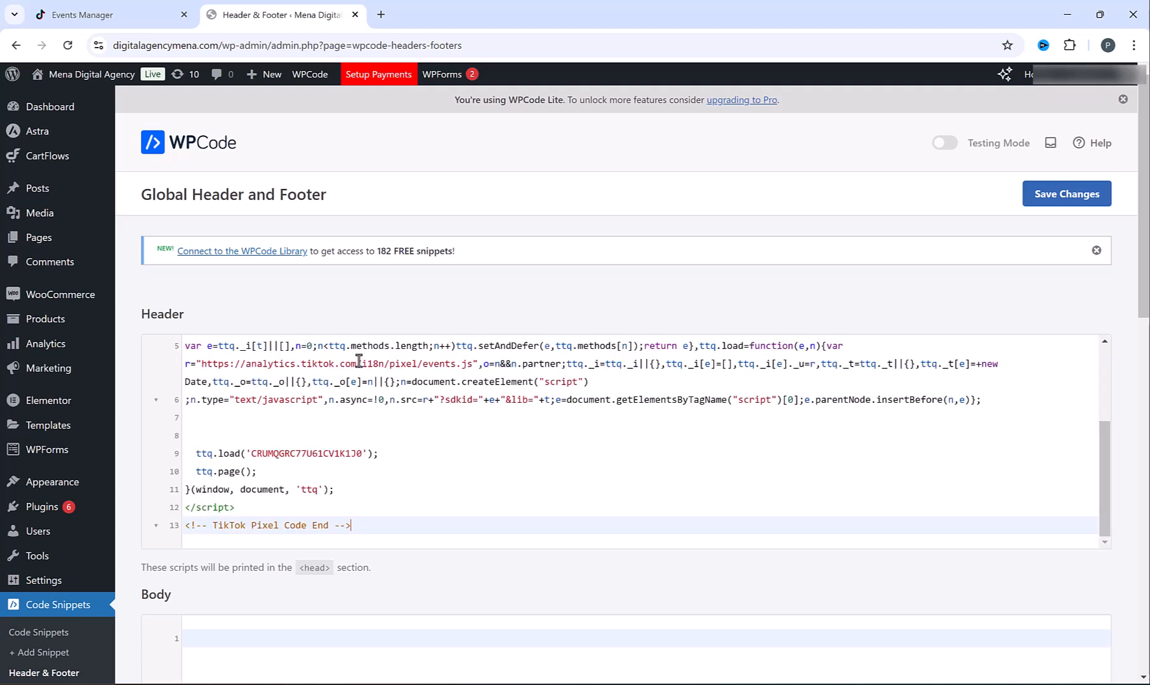
click(1068, 205)
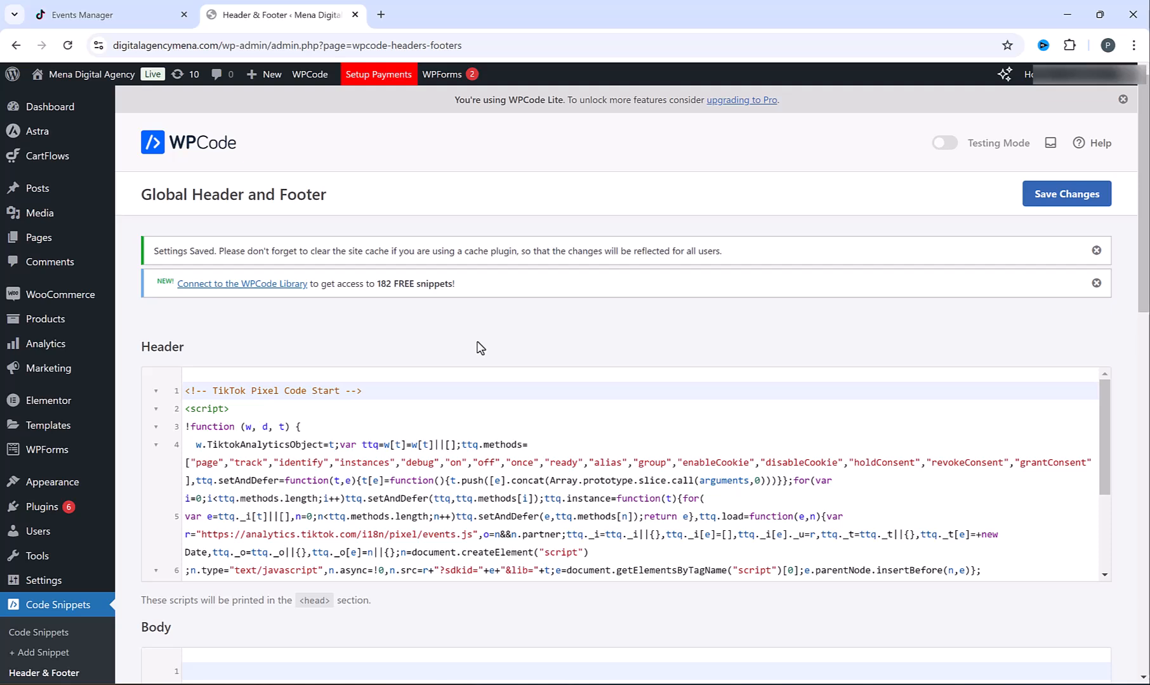
click(115, 9)
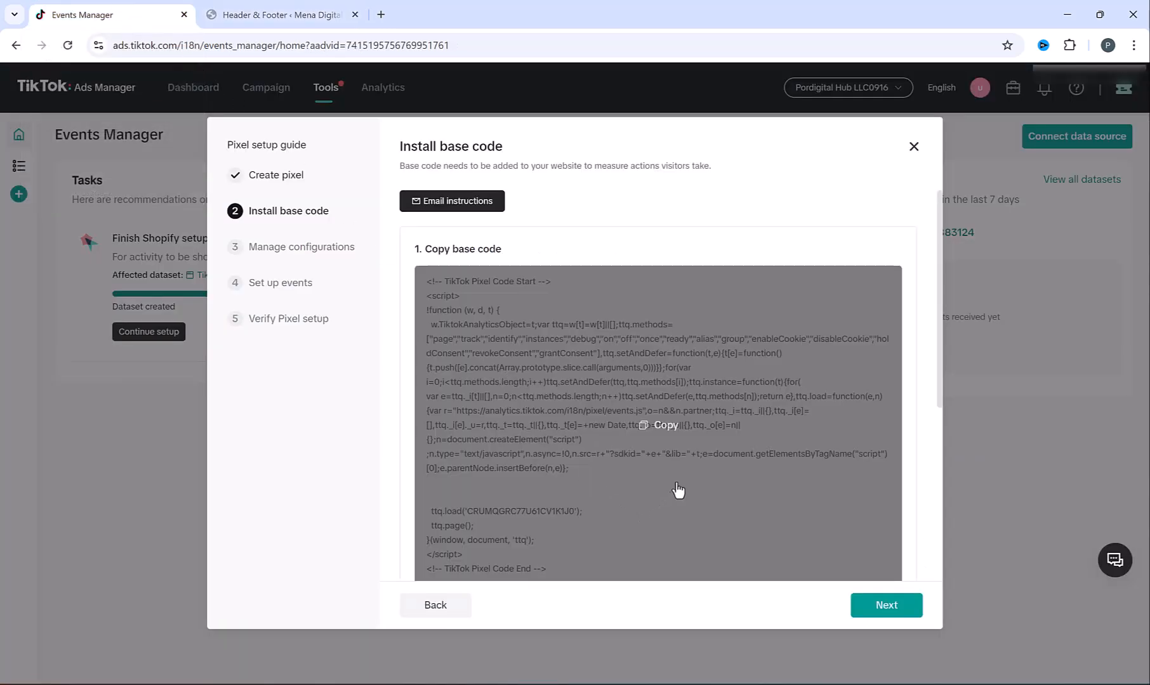
Add the TikTok Pixel Helper extension to Chrome from its Chrome Web Store page
scroll(677, 492, down, 5)
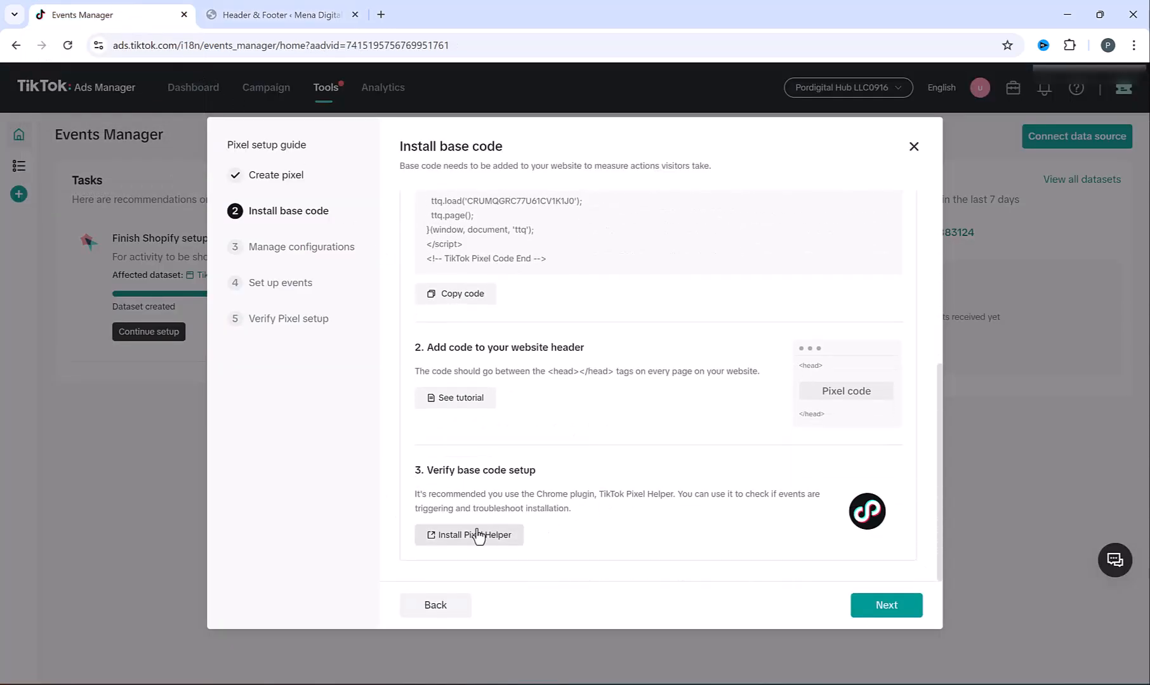
click(469, 545)
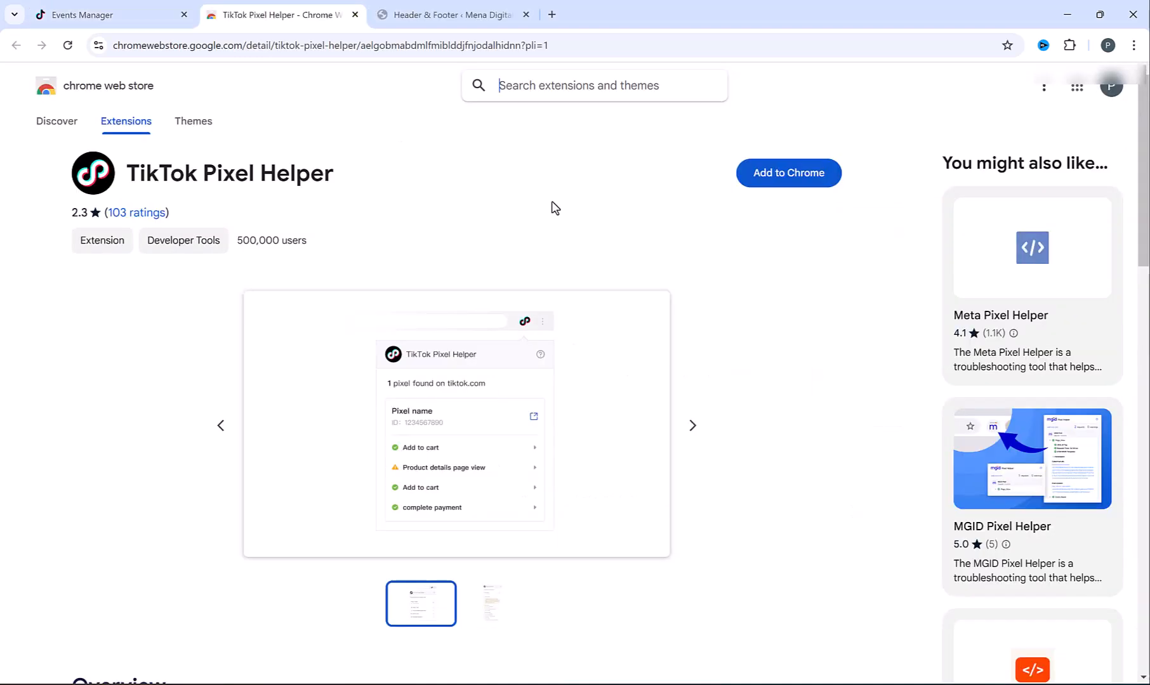
click(778, 184)
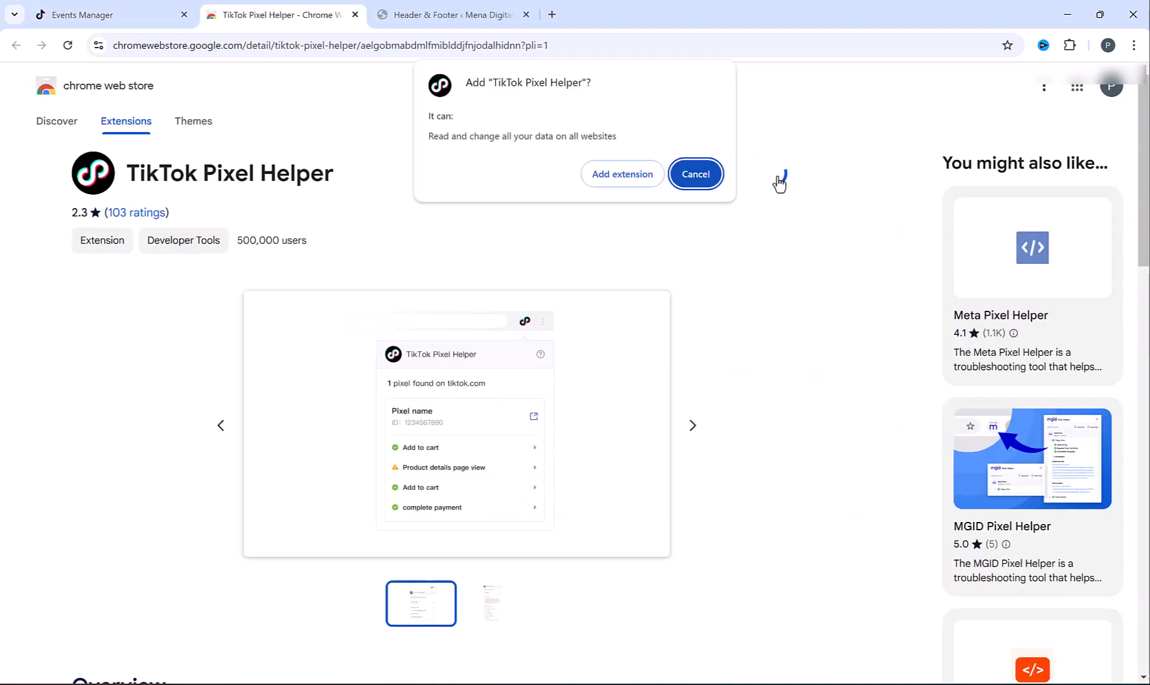
click(609, 180)
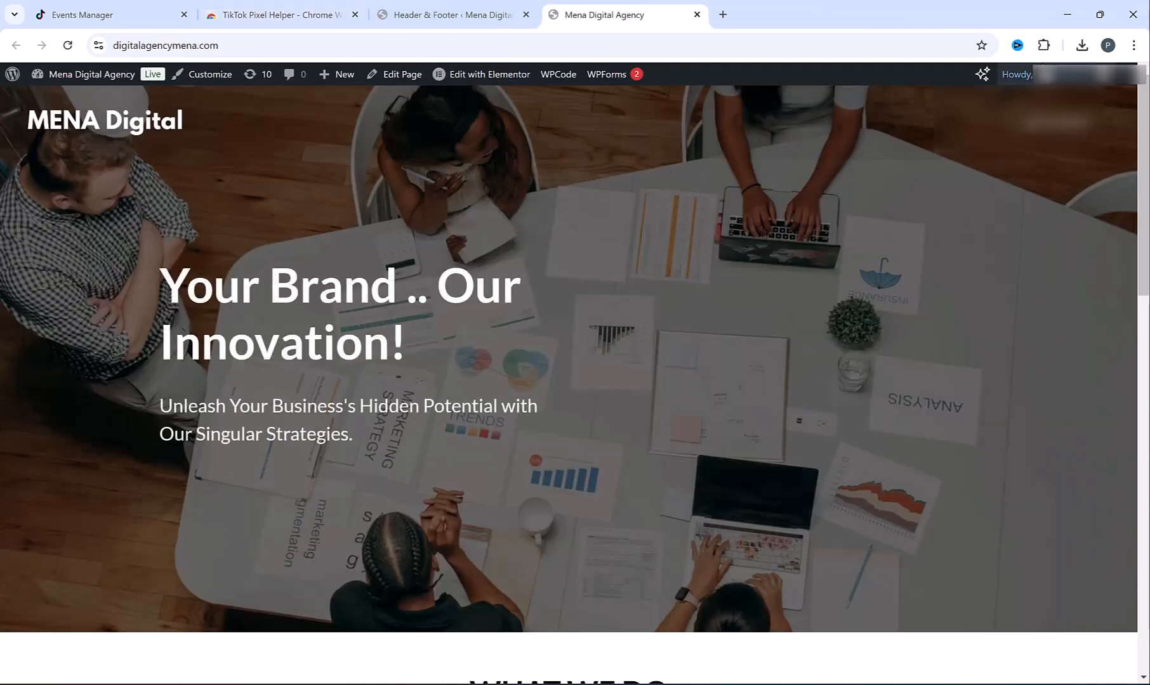
Verify in Pixel Helper that the Mywebsite pixel fires a Pageview, reviewing its metadata
click(1043, 46)
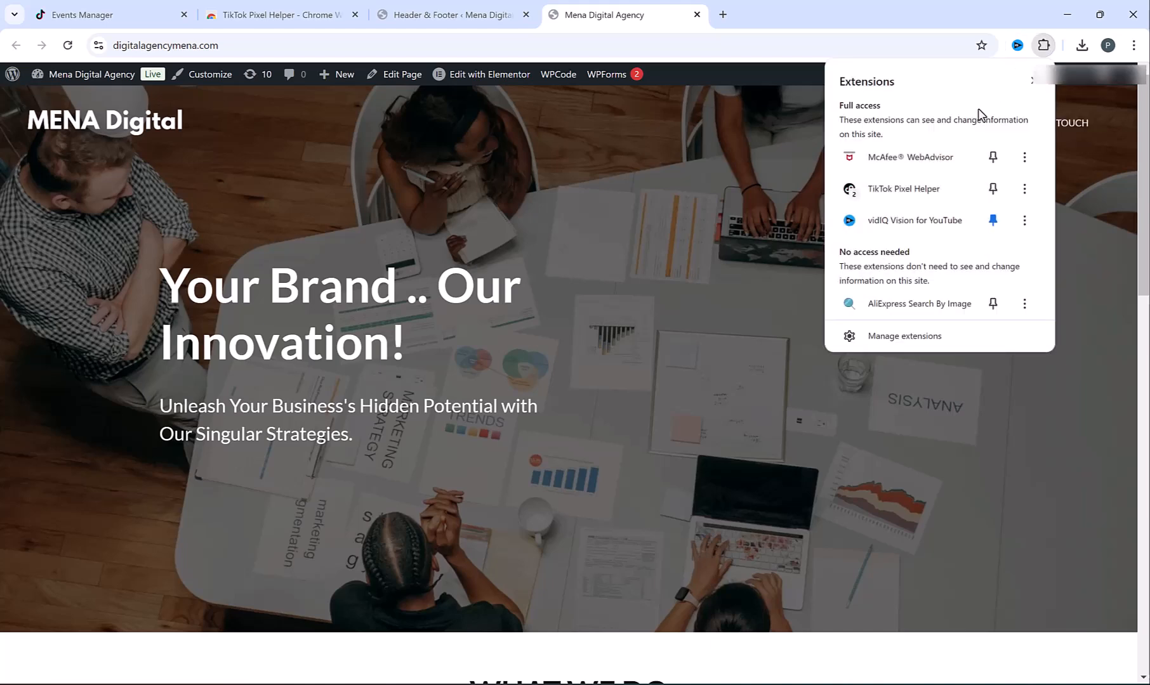
click(919, 190)
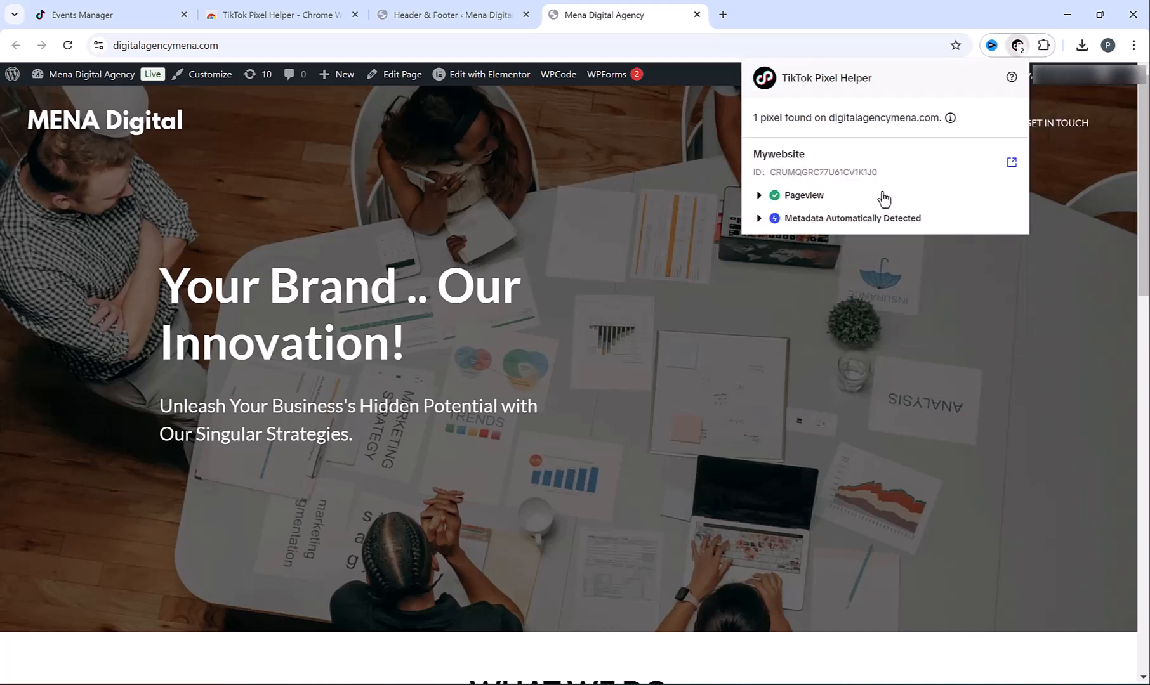
click(818, 198)
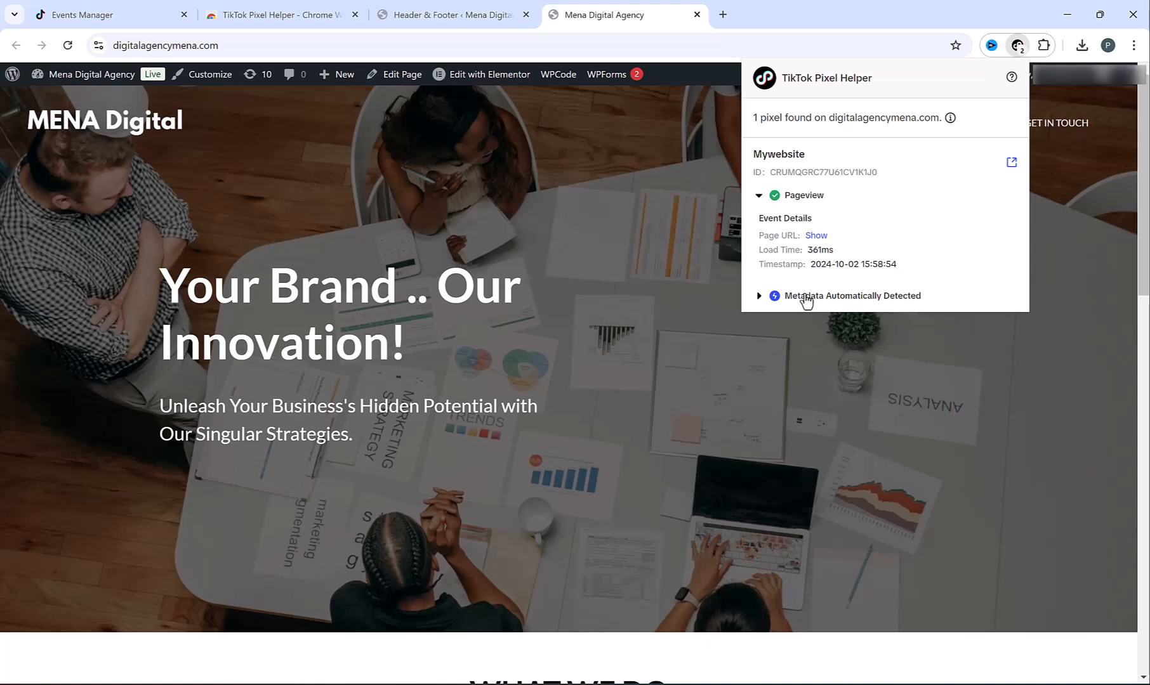
click(786, 303)
click(785, 305)
click(772, 198)
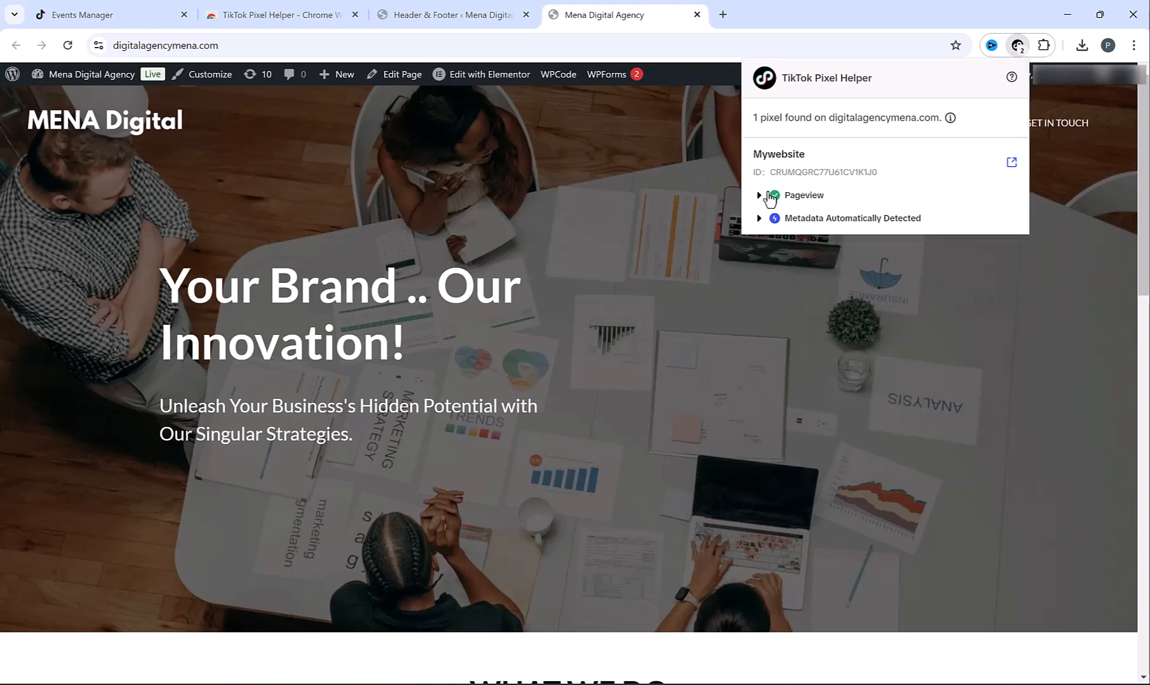
click(717, 170)
Switch on the Enable Automatic Advanced Matching toggle and advance to Set up events
click(100, 9)
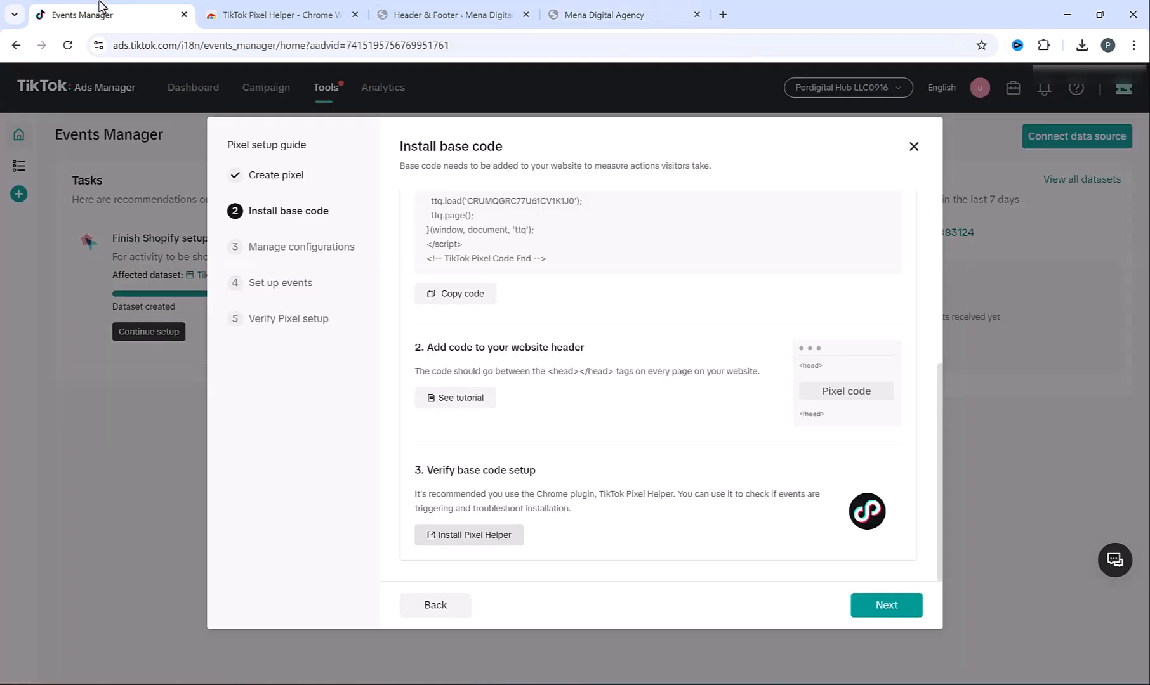
click(886, 606)
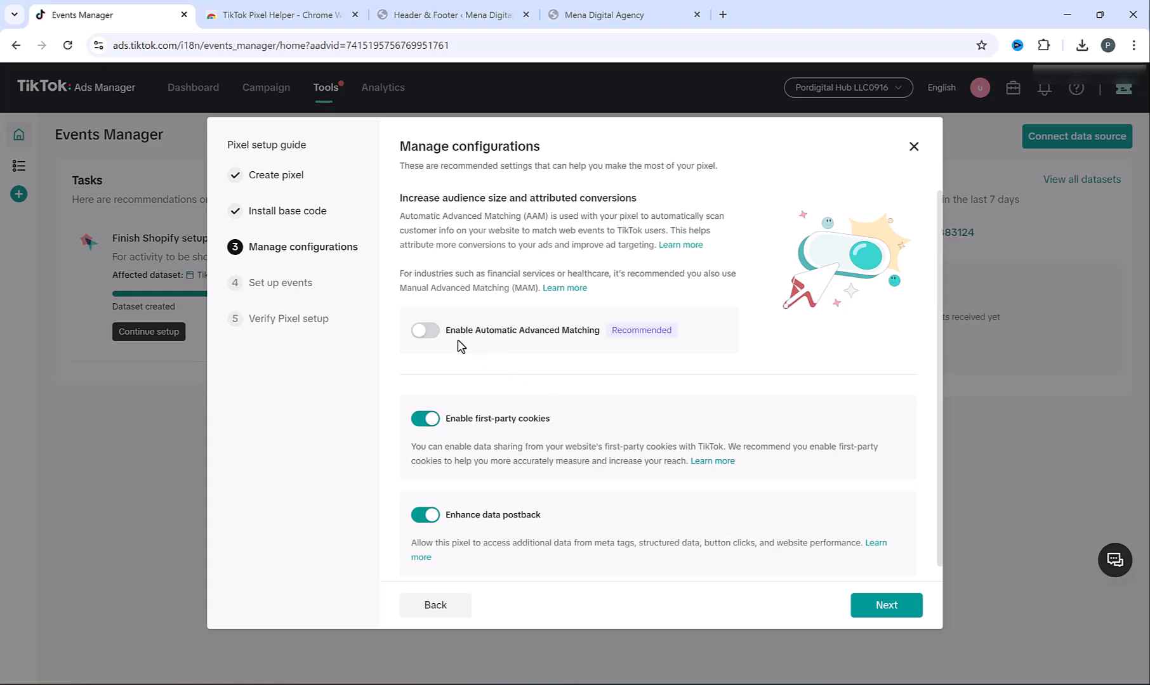
click(433, 334)
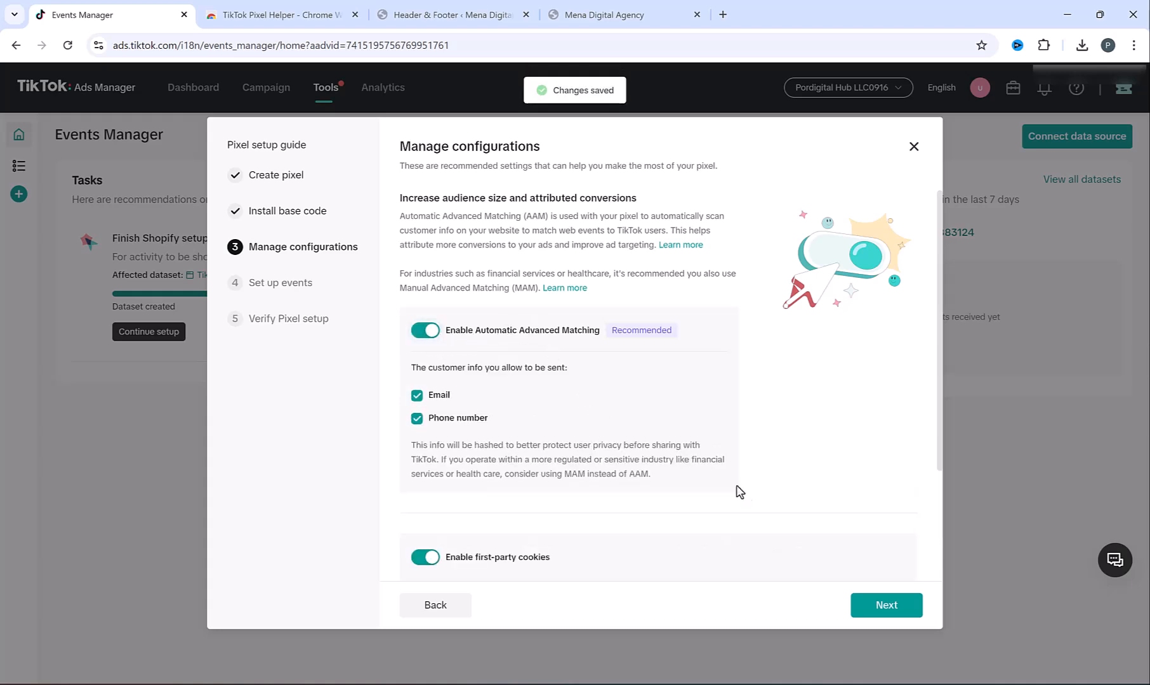
click(902, 608)
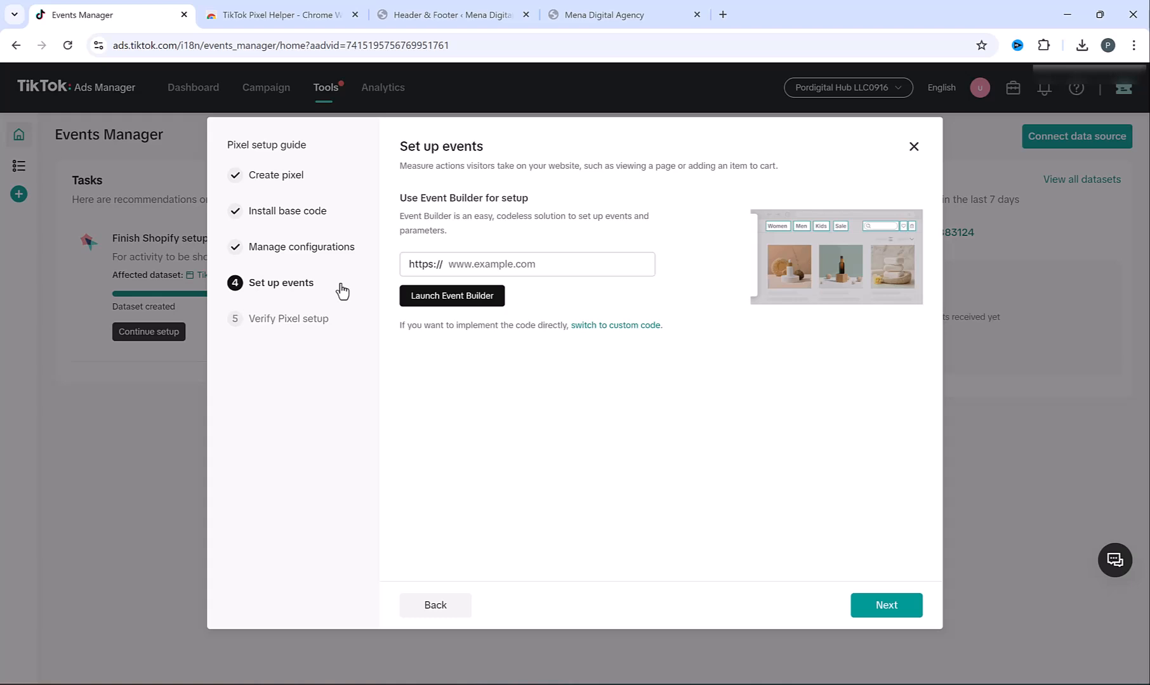
Launch Event Builder with the digitalagencymena.com address and browse to the Web Design product page
click(617, 13)
click(231, 46)
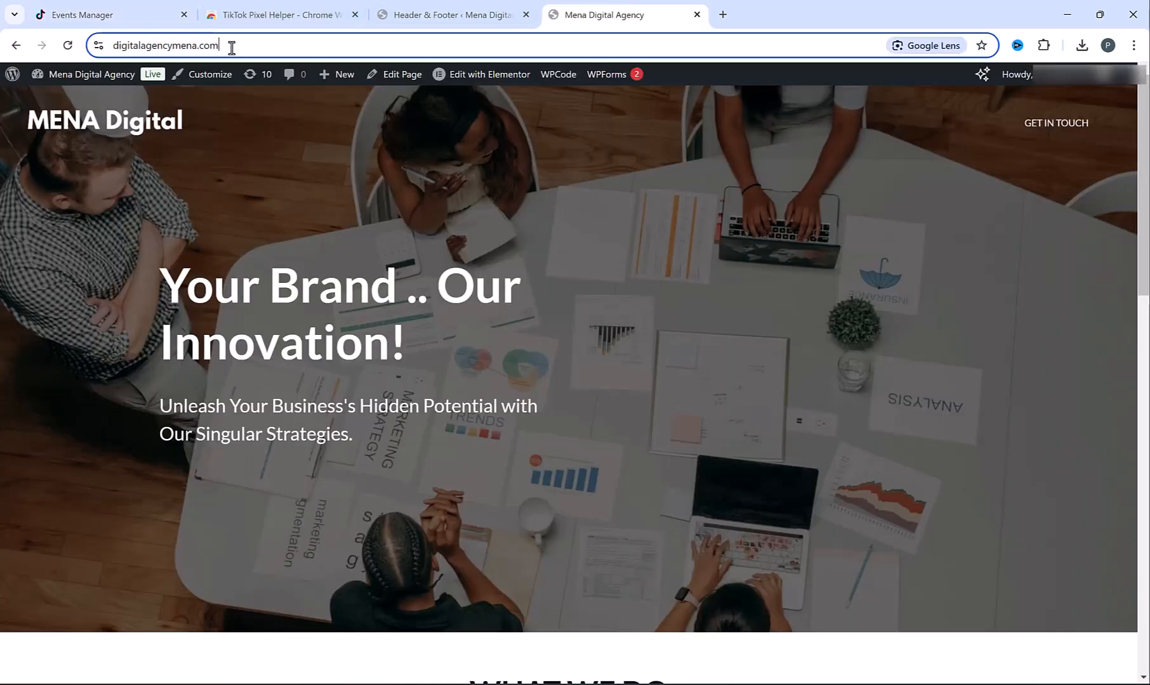
key(ctrl+c)
click(92, 14)
click(482, 264)
key(ctrl+v)
click(457, 297)
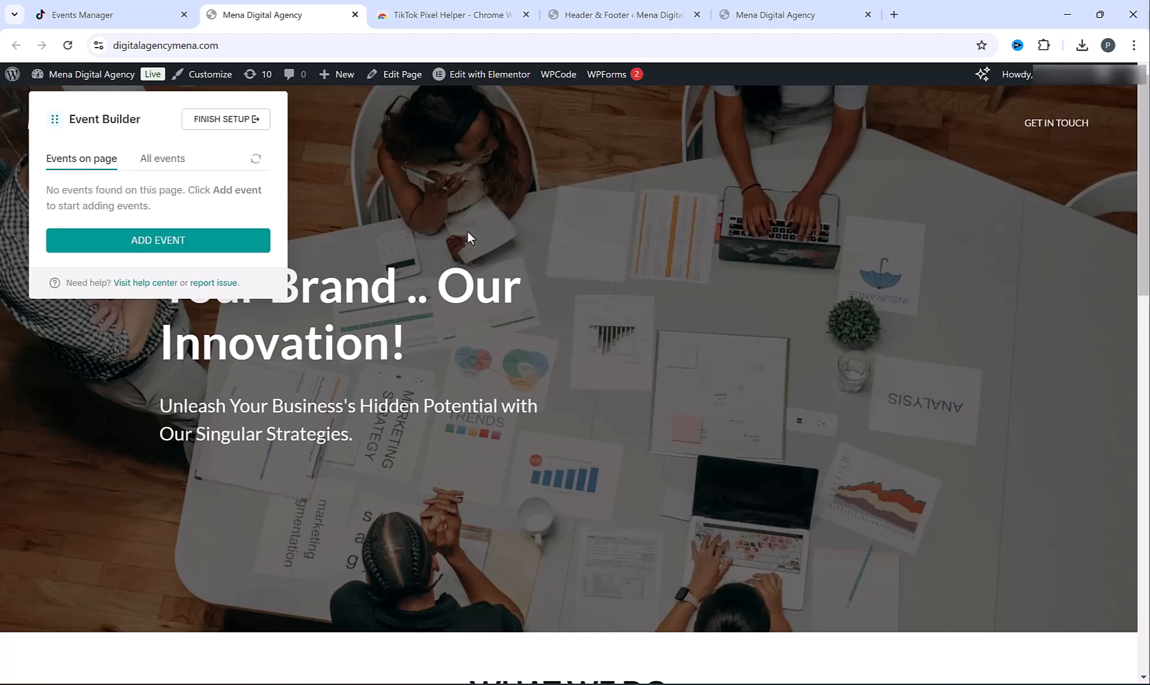
scroll(514, 239, down, 10)
scroll(517, 246, down, 4)
scroll(390, 371, up, 1)
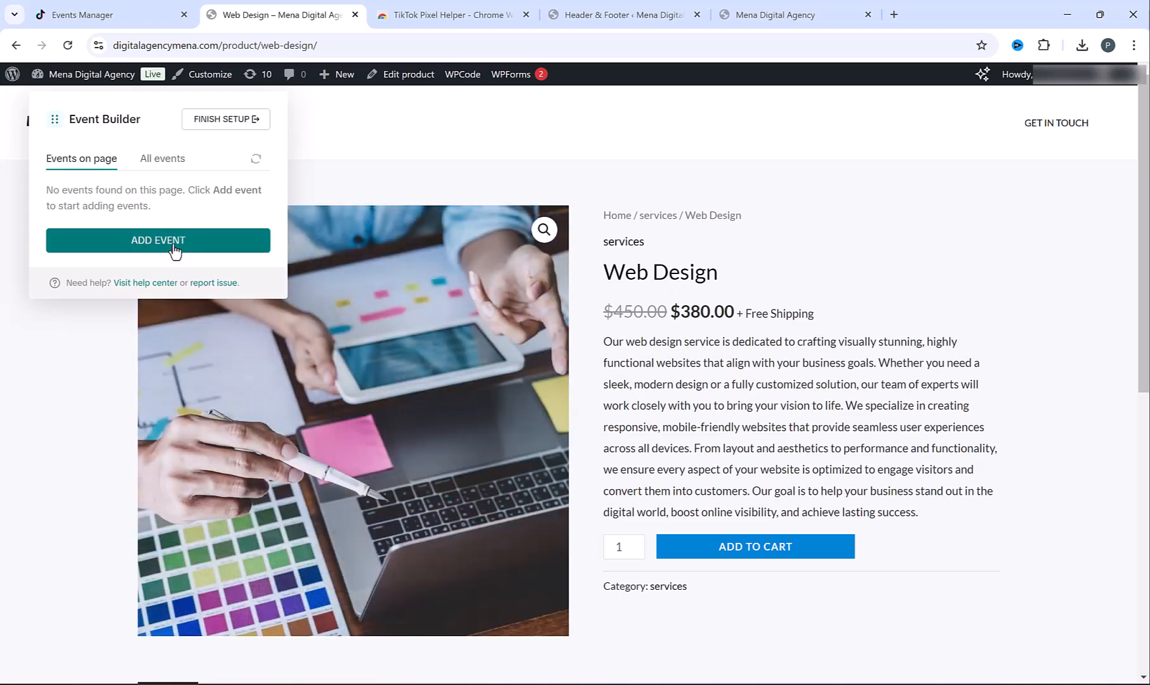
Start a new URL Visits event and choose View Content as its type
click(174, 241)
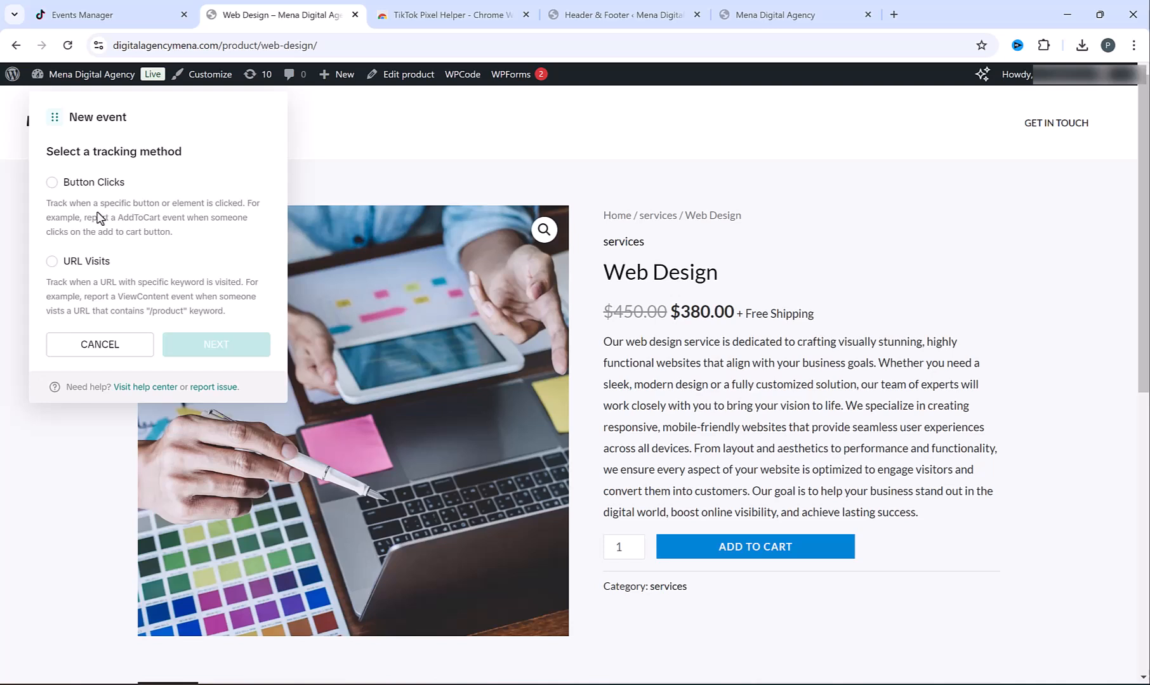
click(50, 264)
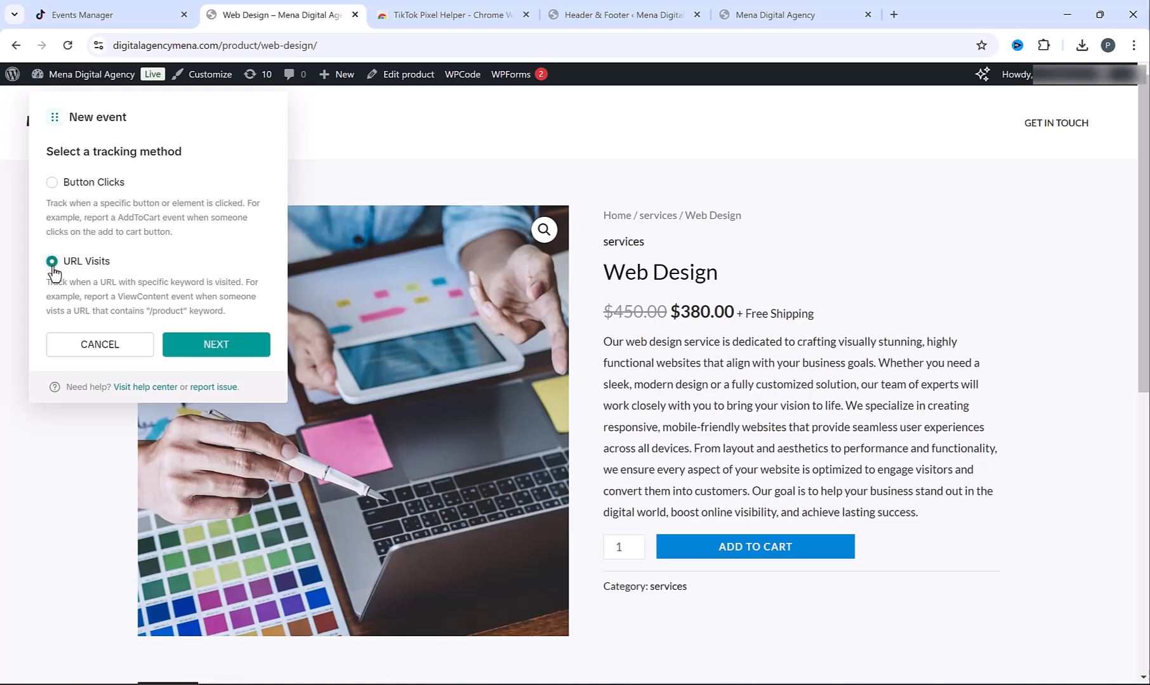
click(211, 345)
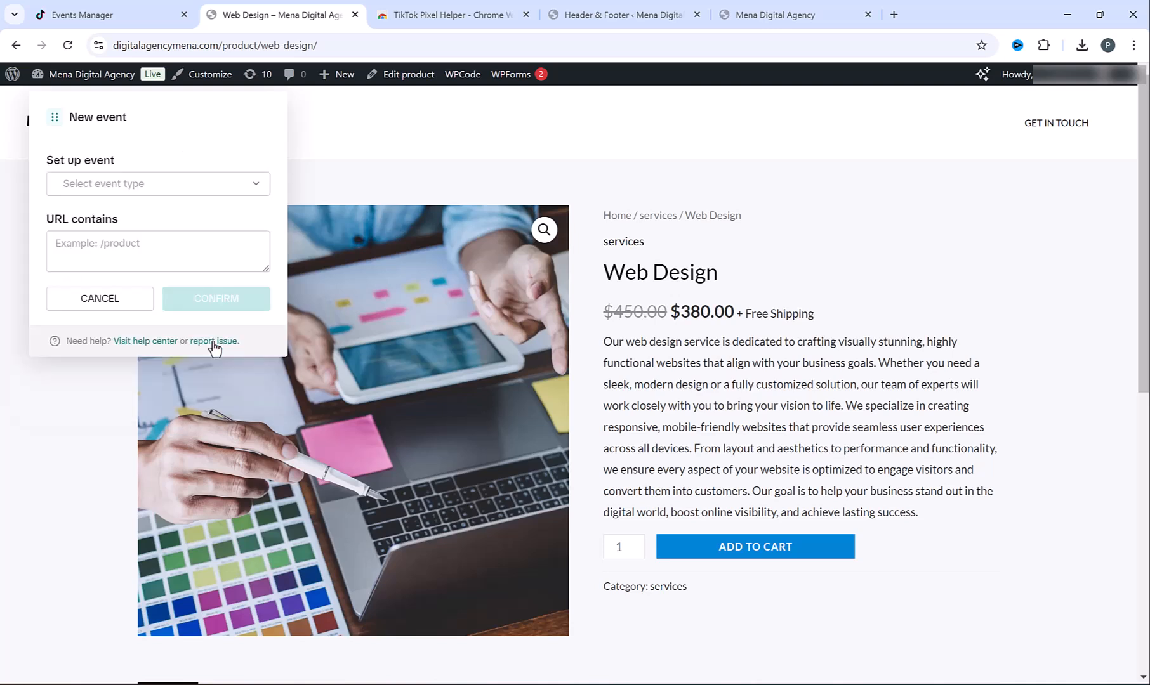
click(166, 194)
scroll(181, 295, down, 1)
scroll(184, 303, down, 1)
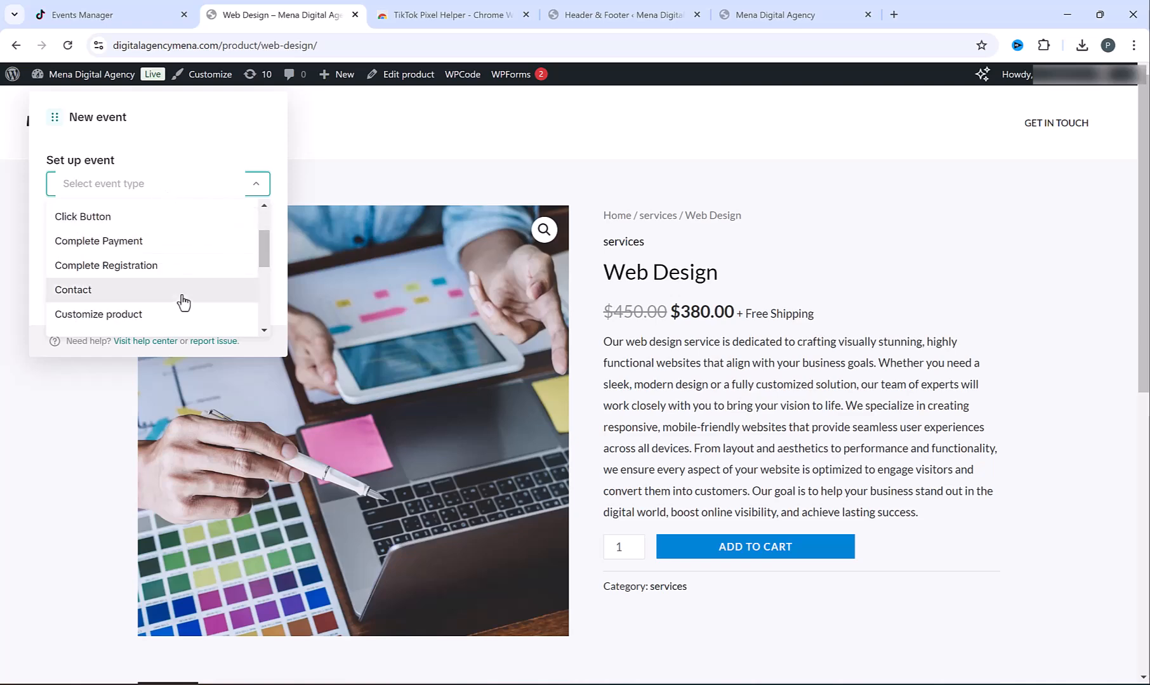
scroll(183, 303, down, 1)
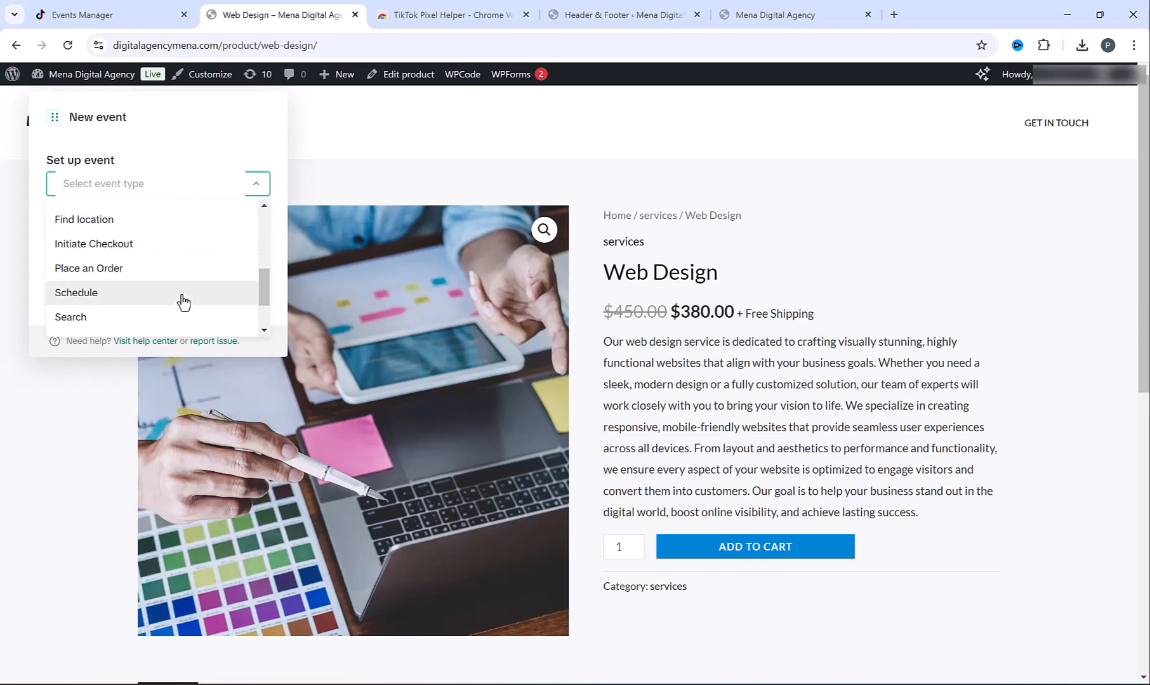
scroll(182, 303, down, 2)
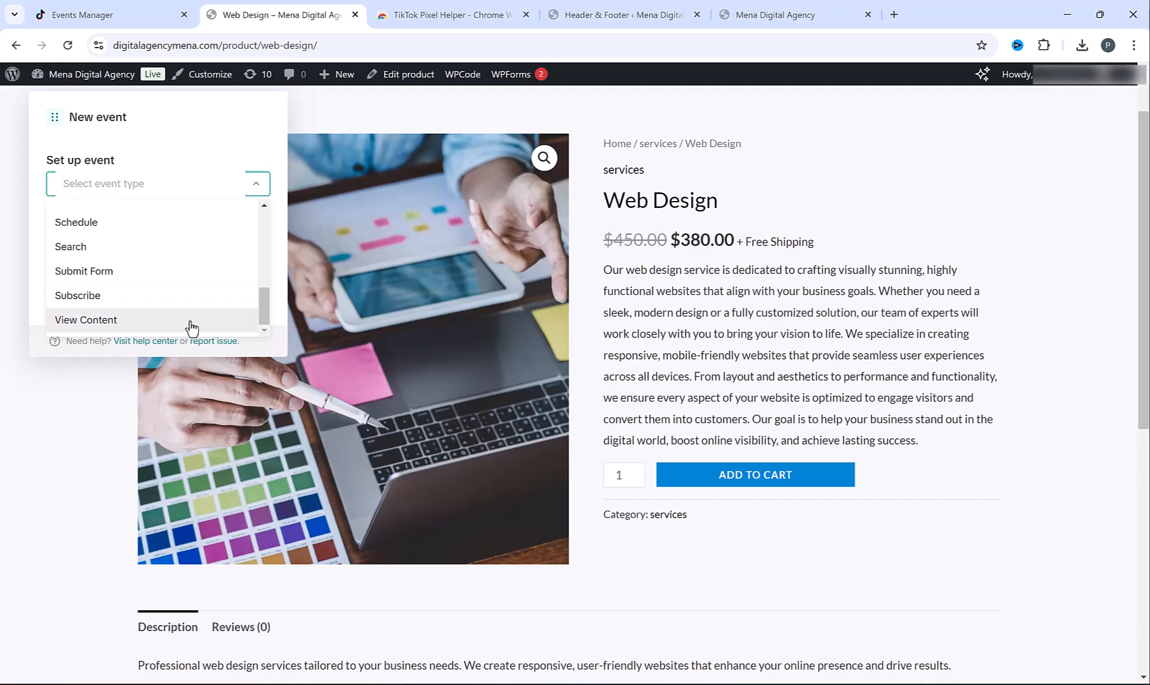
click(189, 326)
Copy 'product' from the page address into URL contains and confirm the event
click(183, 250)
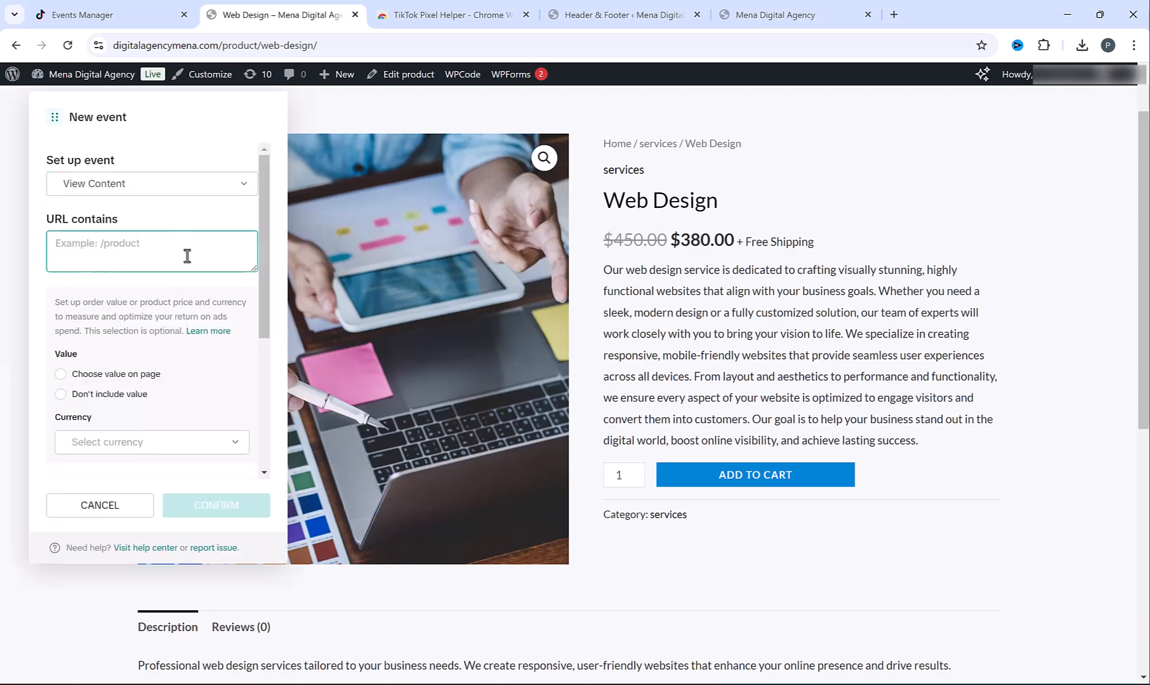
click(242, 48)
click(254, 47)
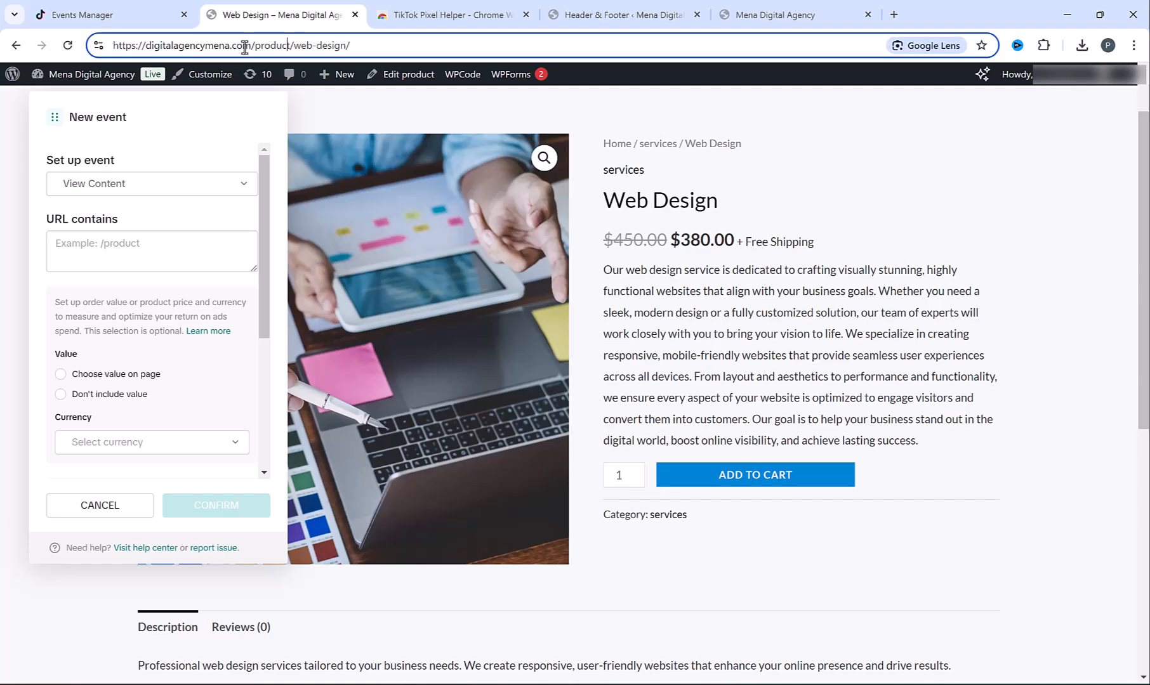
double_click(273, 47)
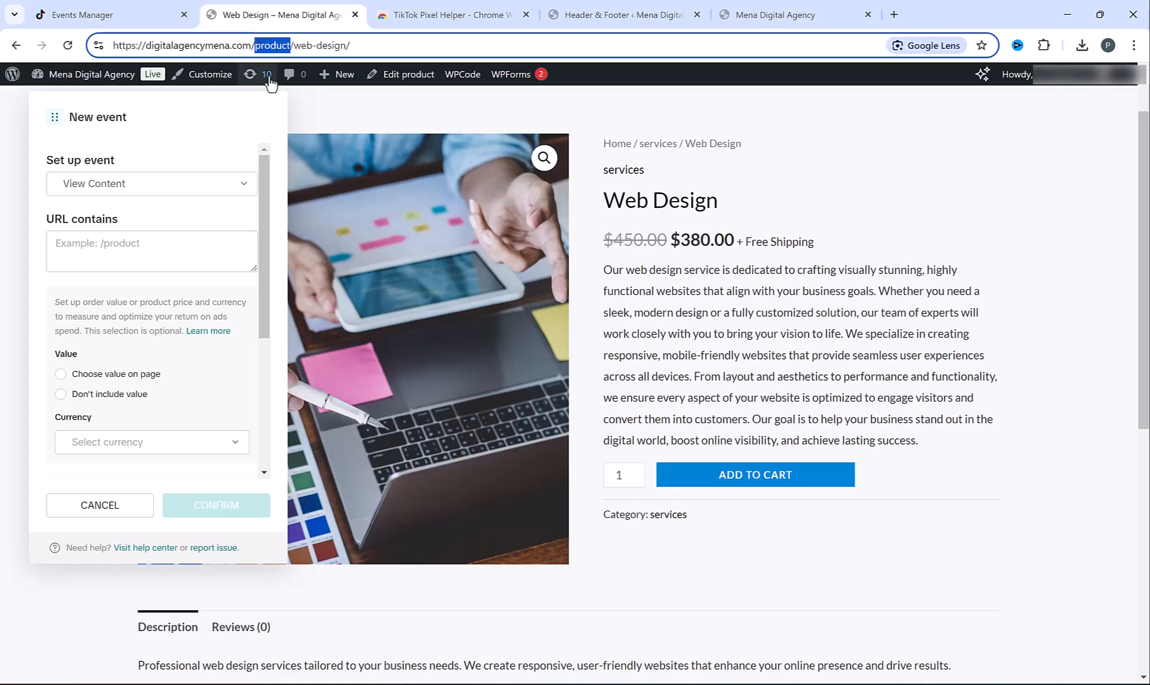
click(134, 246)
key(ctrl+v)
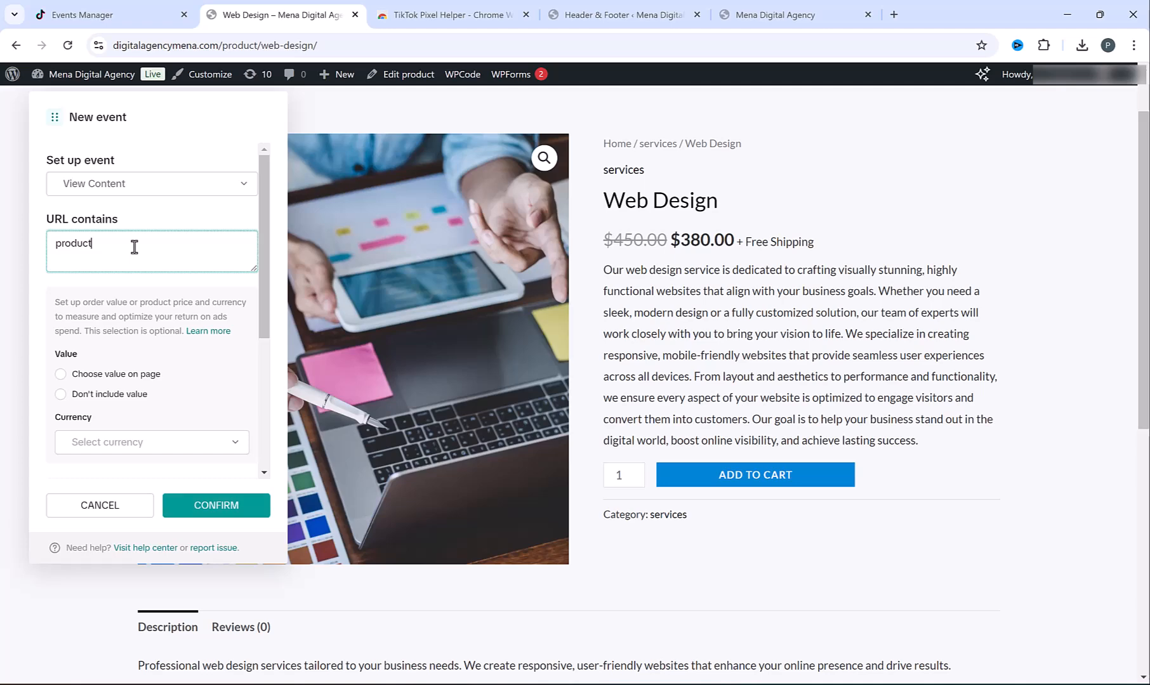
click(213, 505)
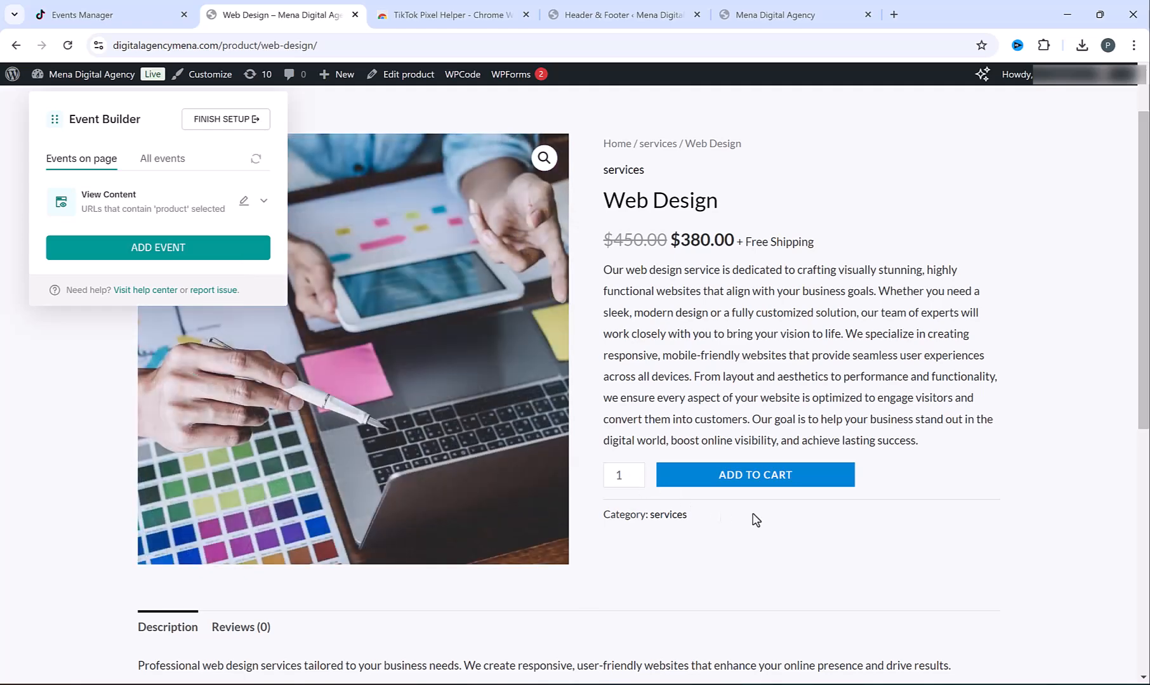
Add Web Design to the cart, open the cart page, and start an Add to Cart URL Visits event
click(783, 477)
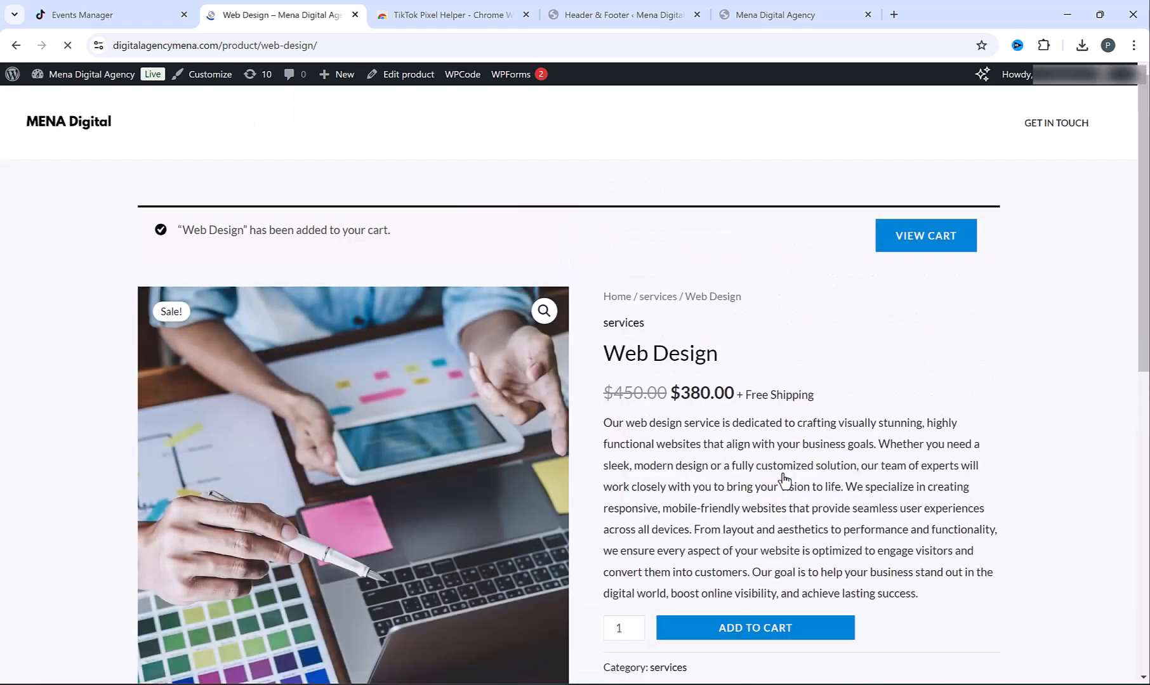
click(925, 241)
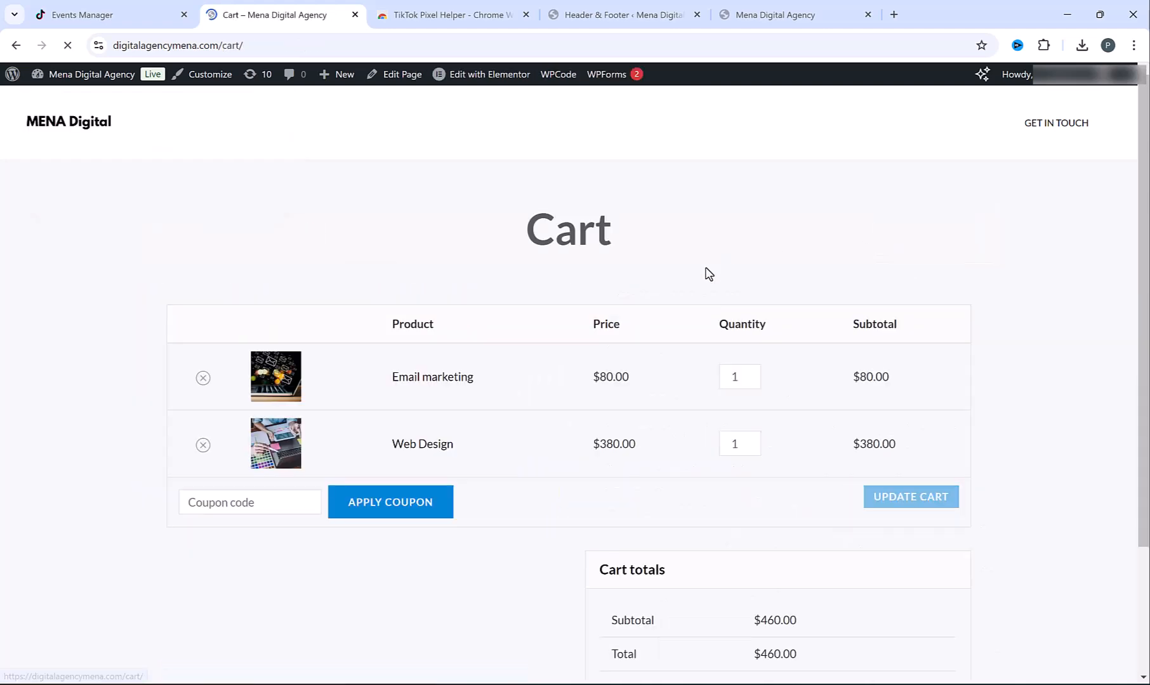
click(157, 247)
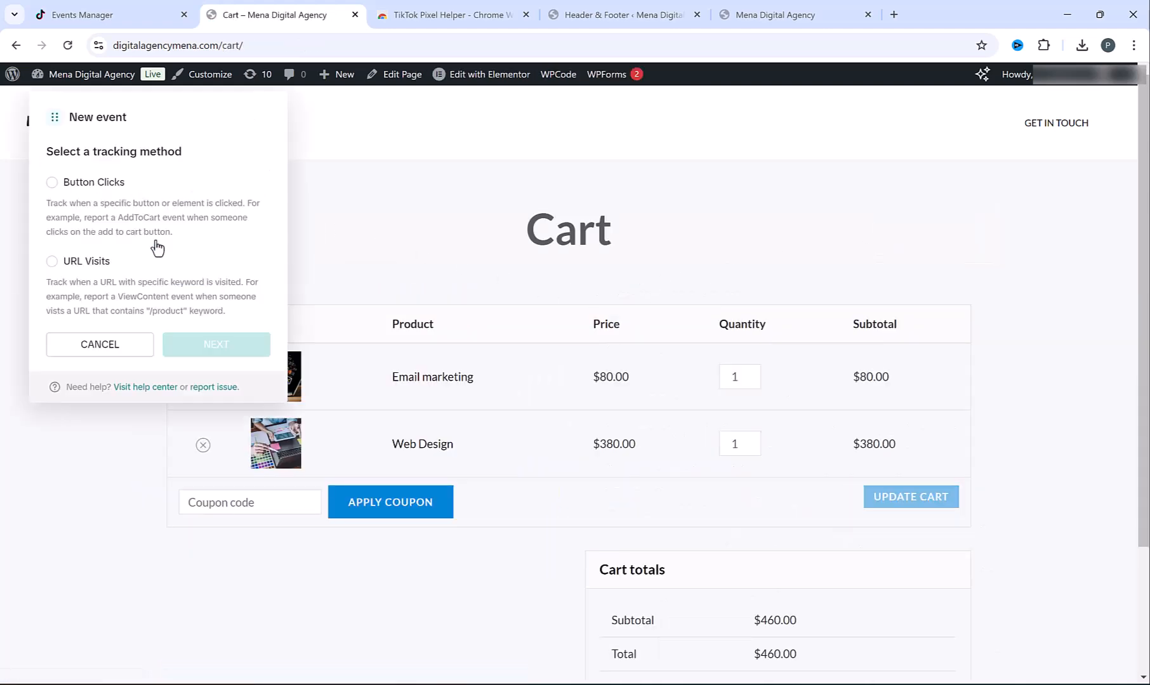
click(66, 264)
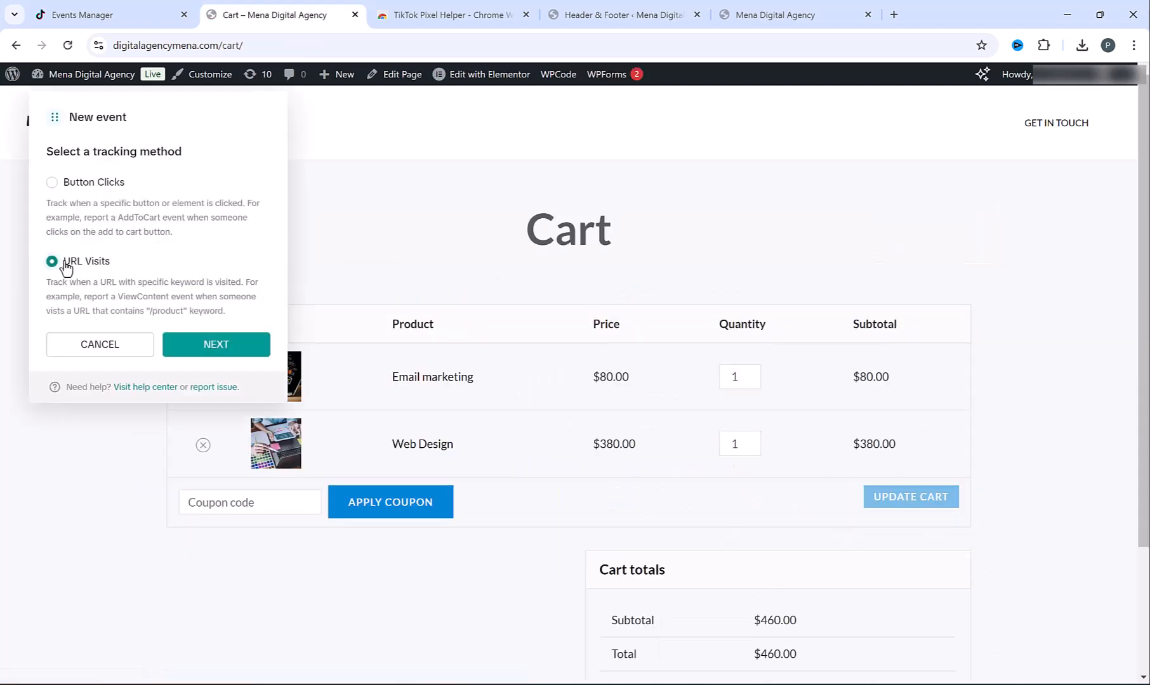
click(222, 343)
click(158, 185)
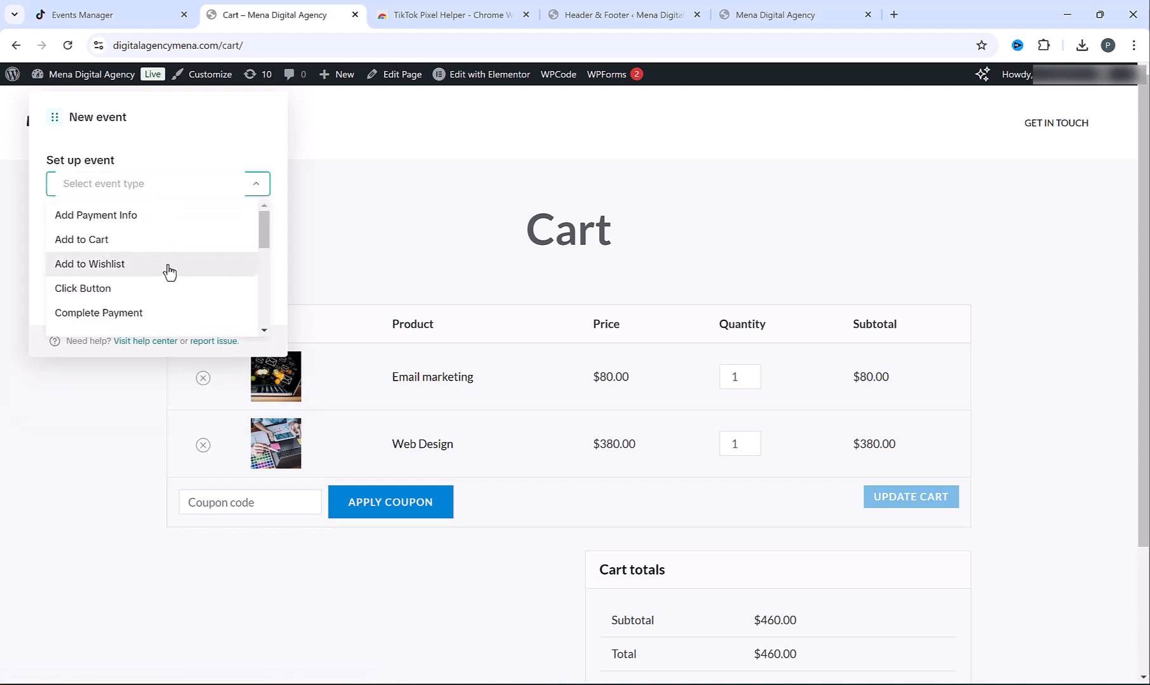
click(141, 243)
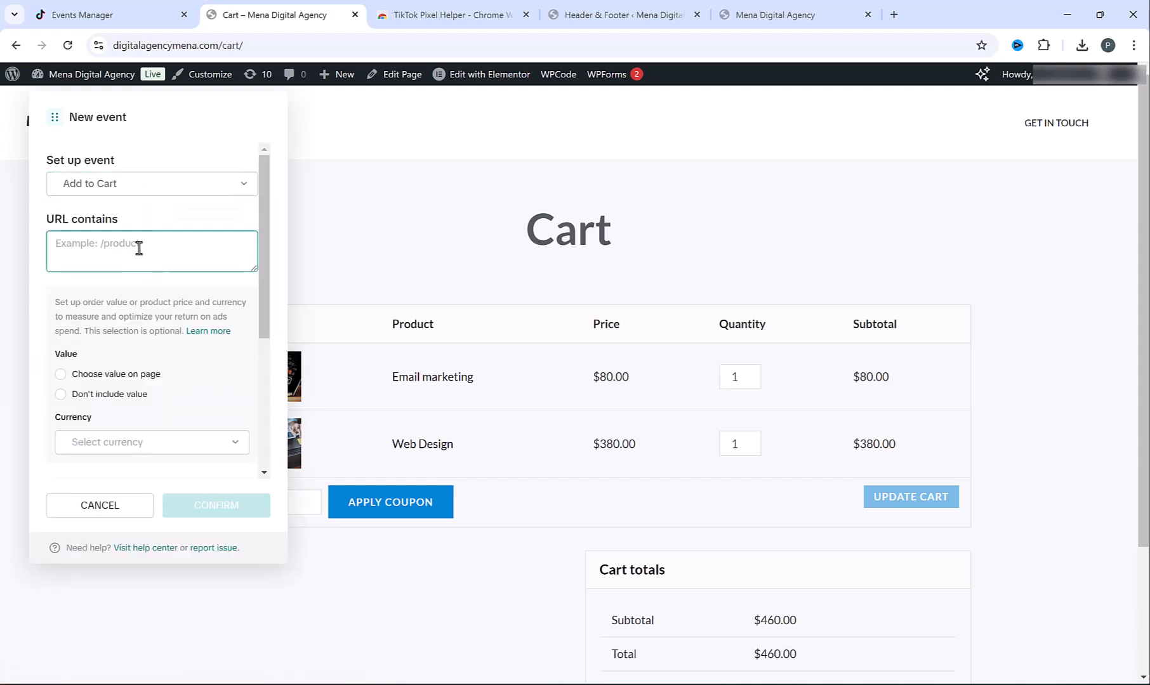
Set the URL contains keyword to 'cart' and confirm the Add to Cart event
click(234, 45)
double_click(263, 45)
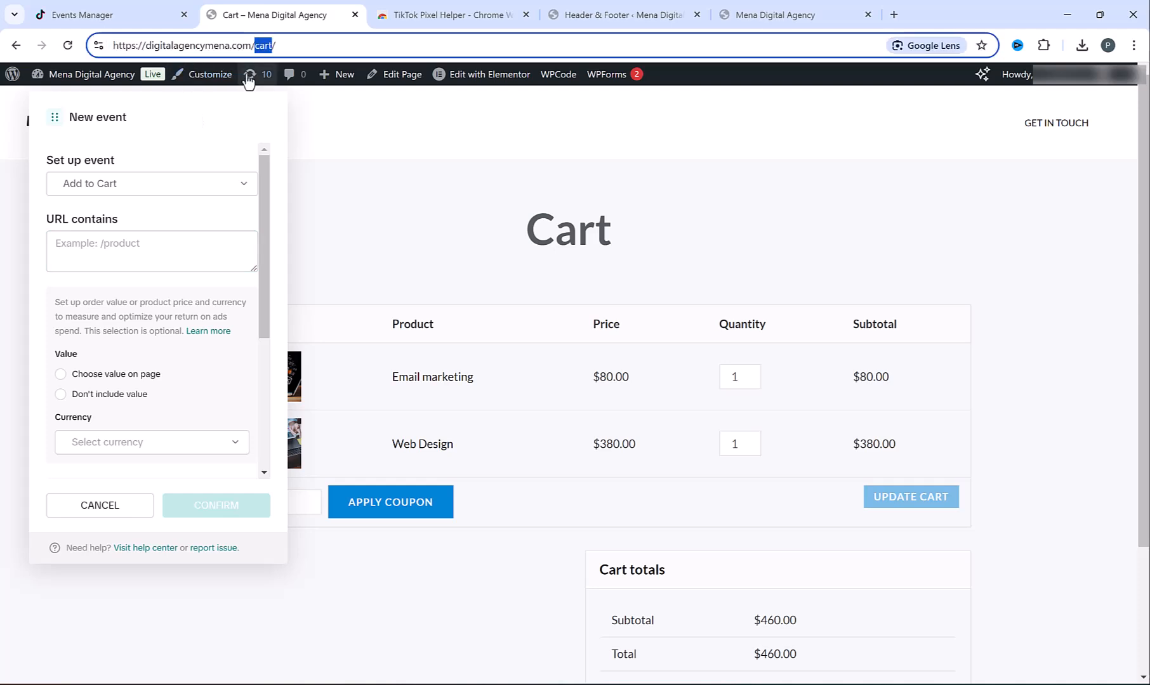
click(149, 259)
key(ctrl+v)
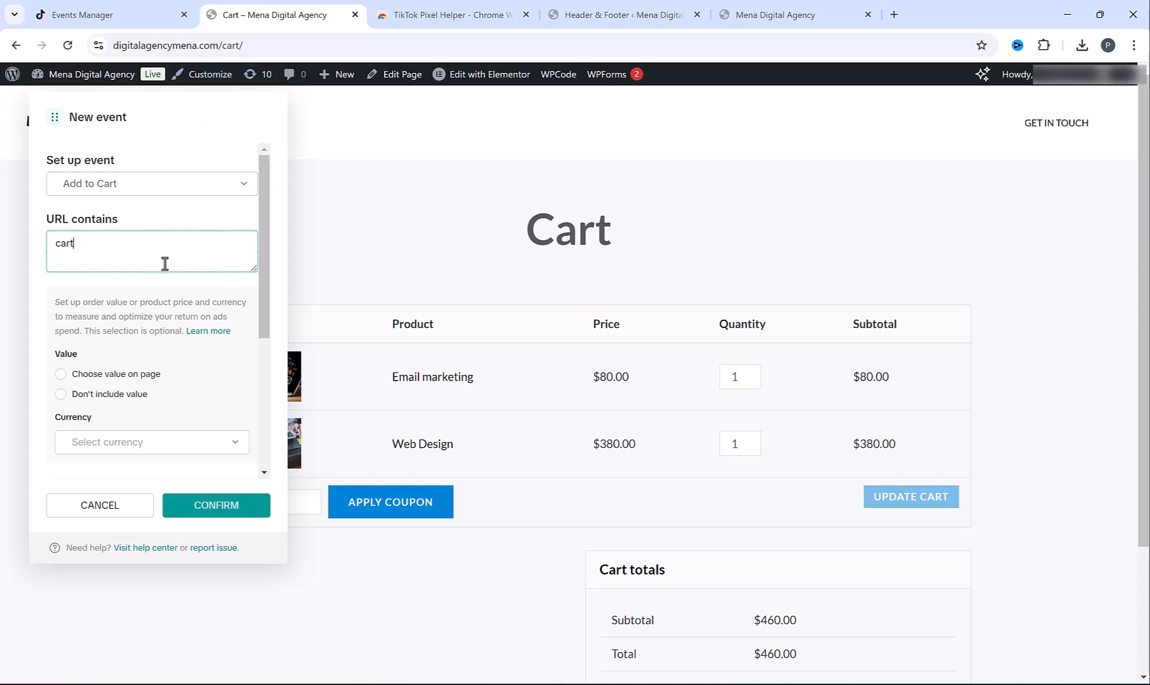
click(217, 505)
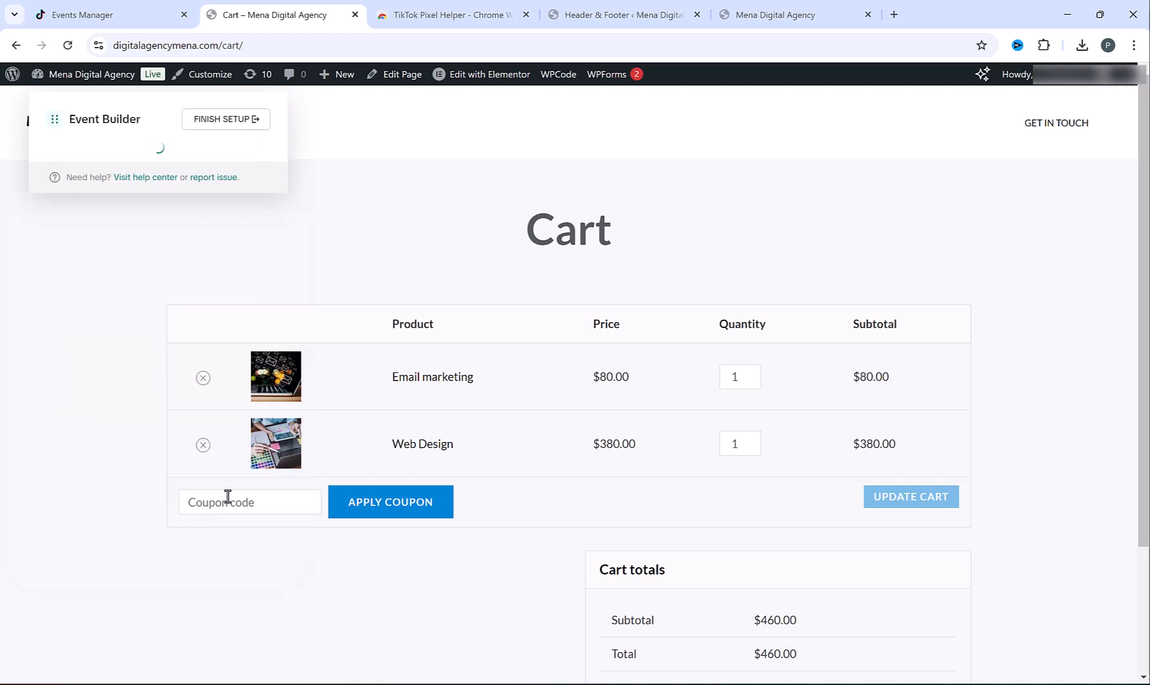
scroll(780, 469, down, 3)
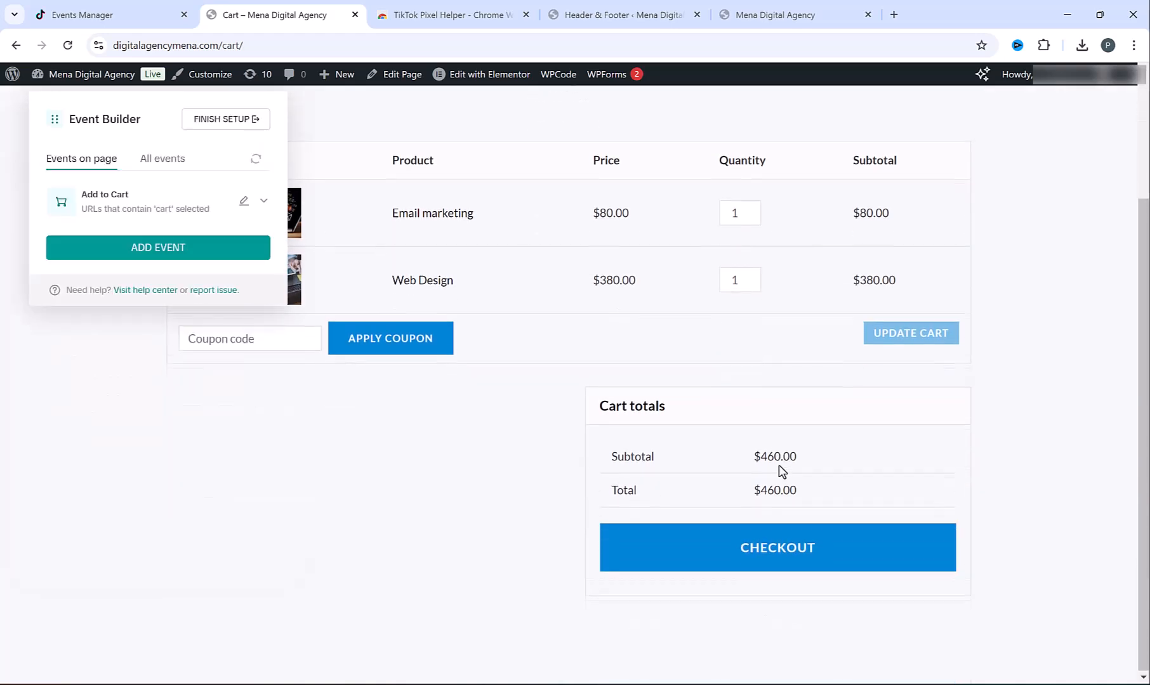
On the checkout page, start a URL Visits event with Initiate Checkout as its type
click(786, 548)
click(157, 240)
click(72, 269)
click(216, 343)
click(149, 183)
scroll(160, 275, down, 3)
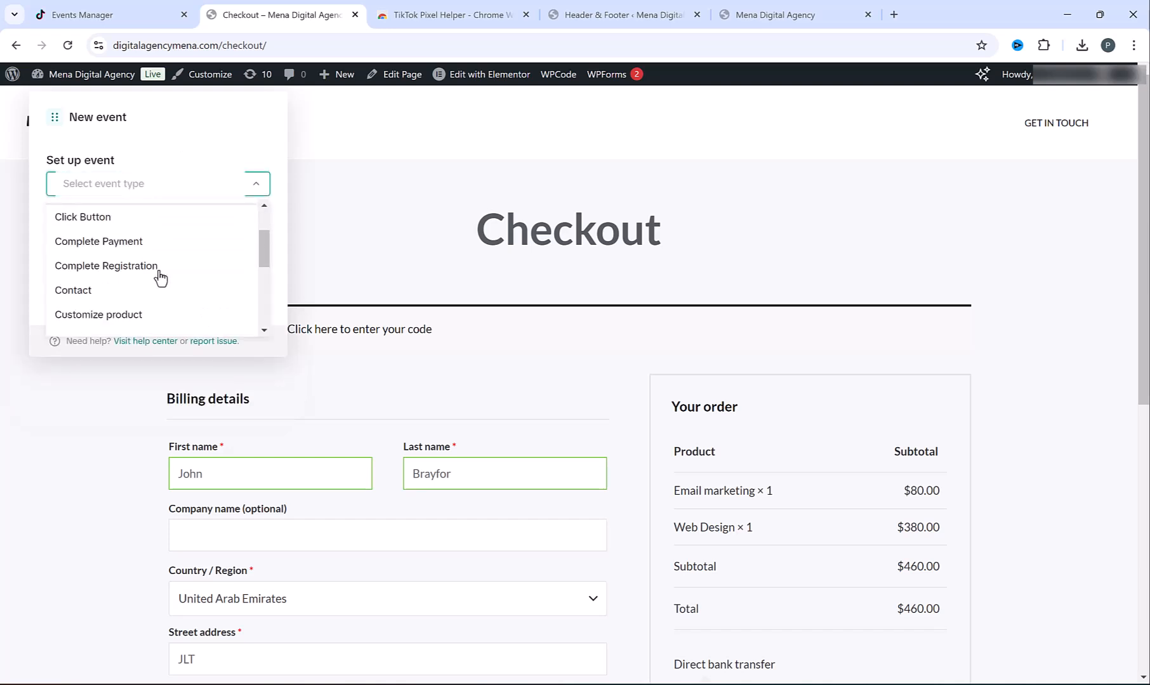
click(144, 315)
Paste 'checkout' into URL contains, confirm the event, and submit the test order
click(117, 250)
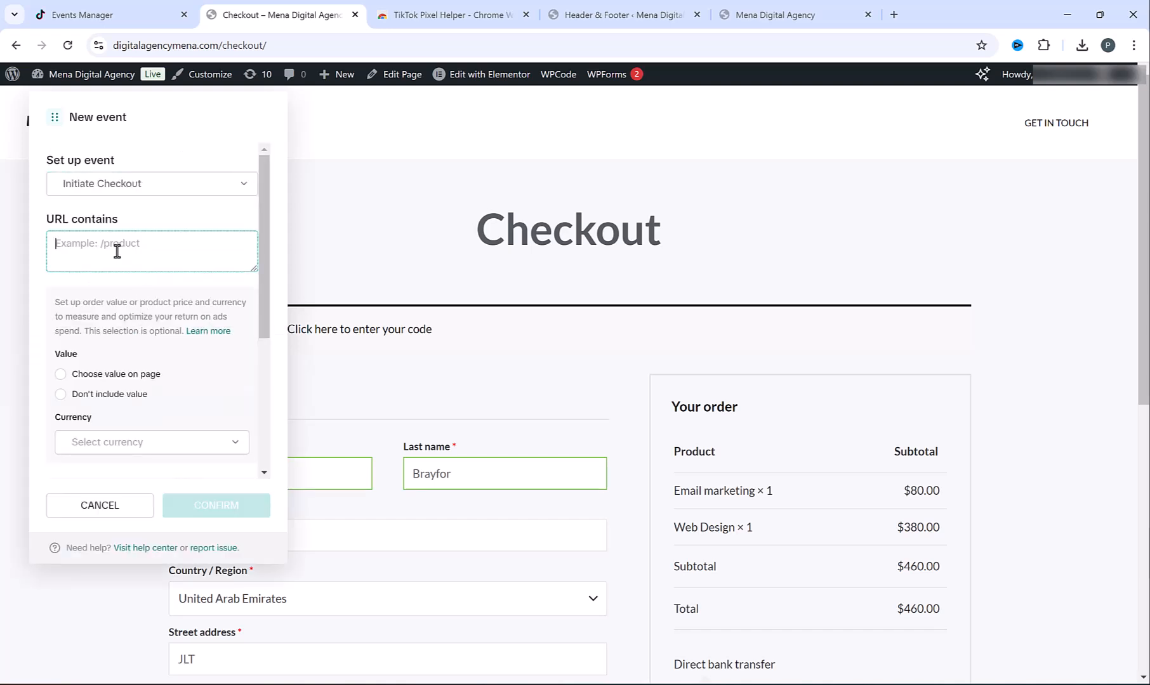
double_click(260, 46)
key(ctrl+c)
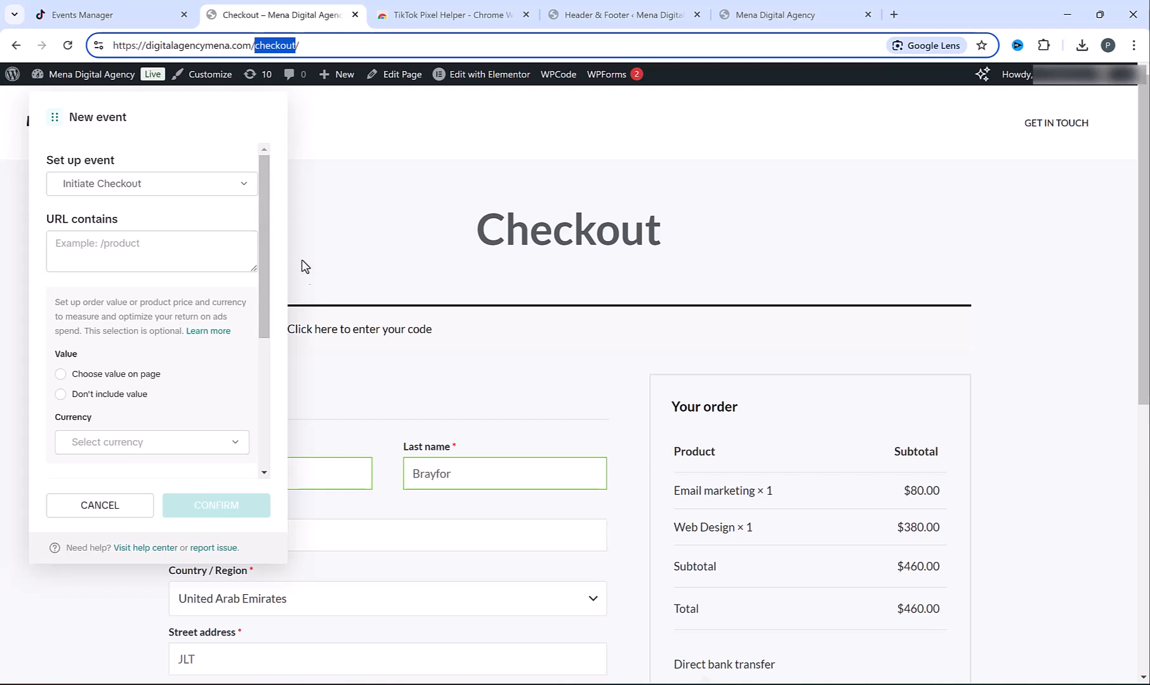
click(108, 259)
key(ctrl+v)
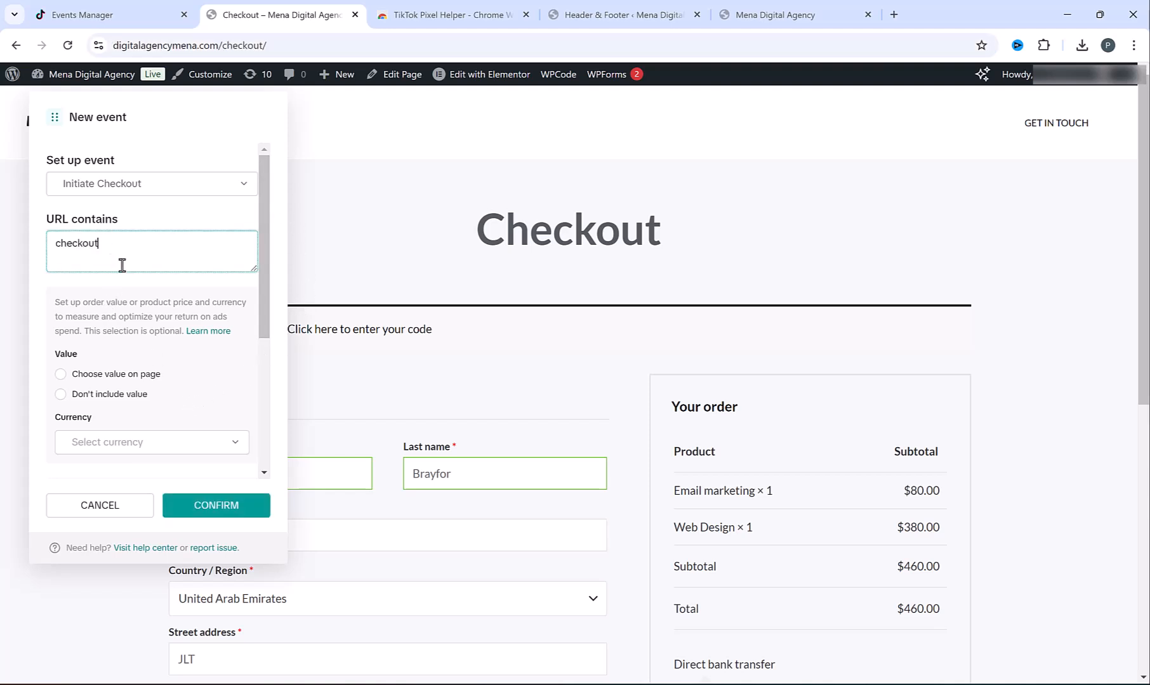
click(214, 507)
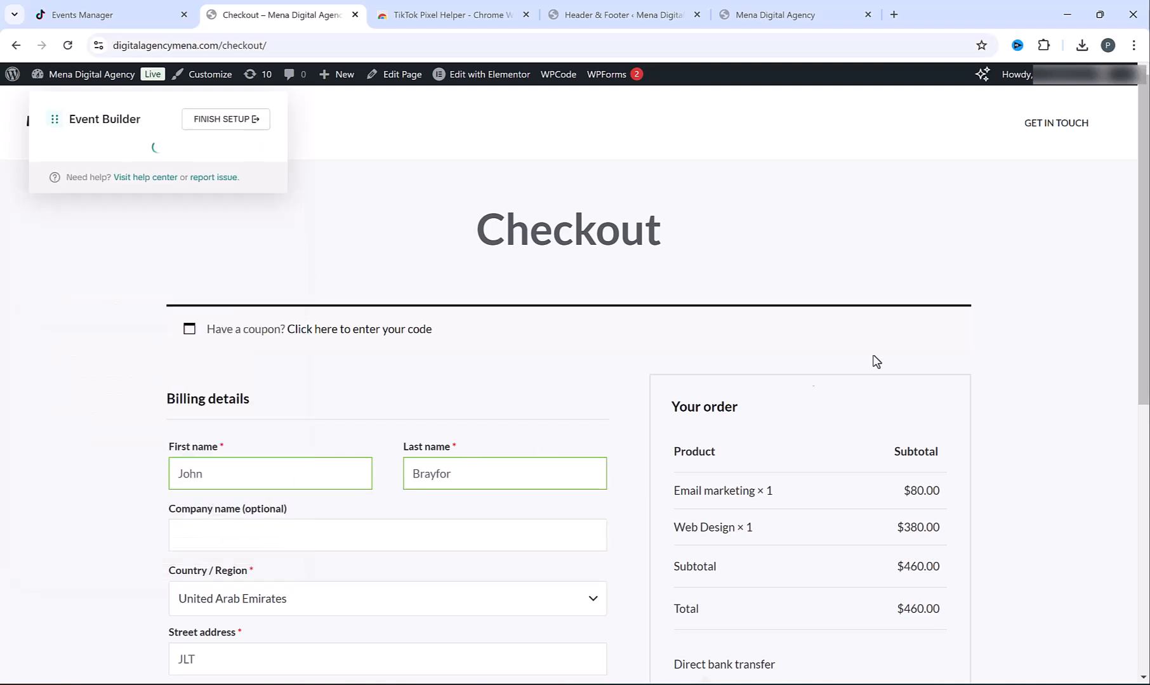
scroll(939, 343, down, 1)
scroll(902, 397, down, 2)
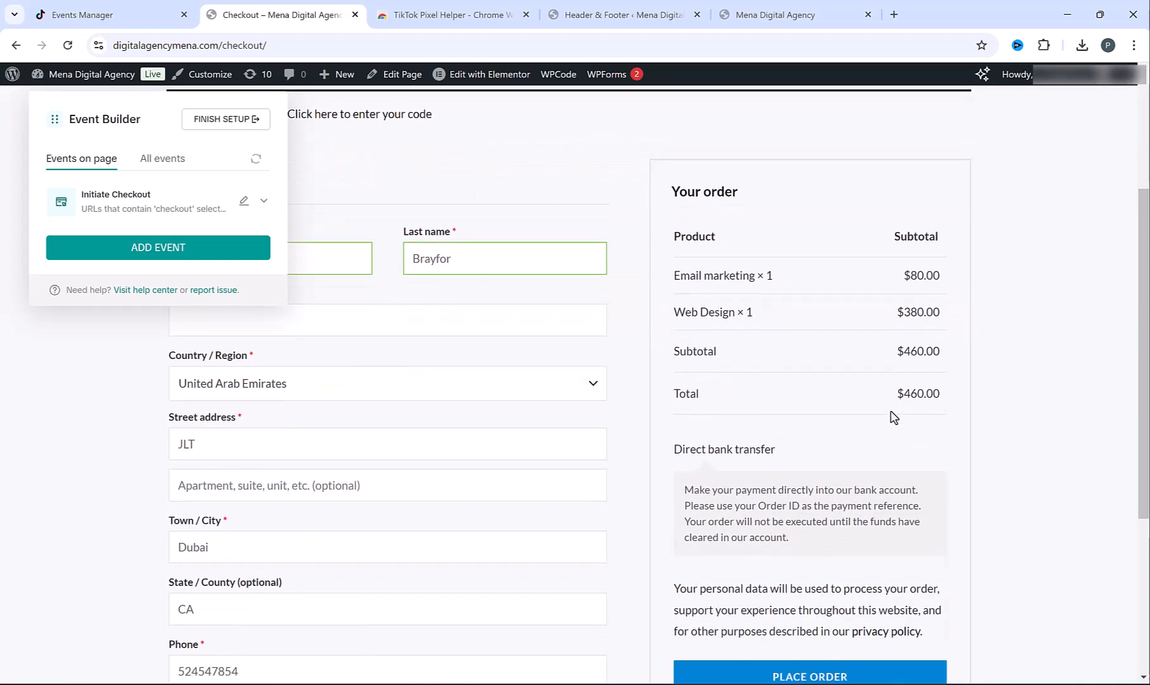
click(830, 670)
Start another URL Visits event and choose Complete Payment as its type
click(165, 254)
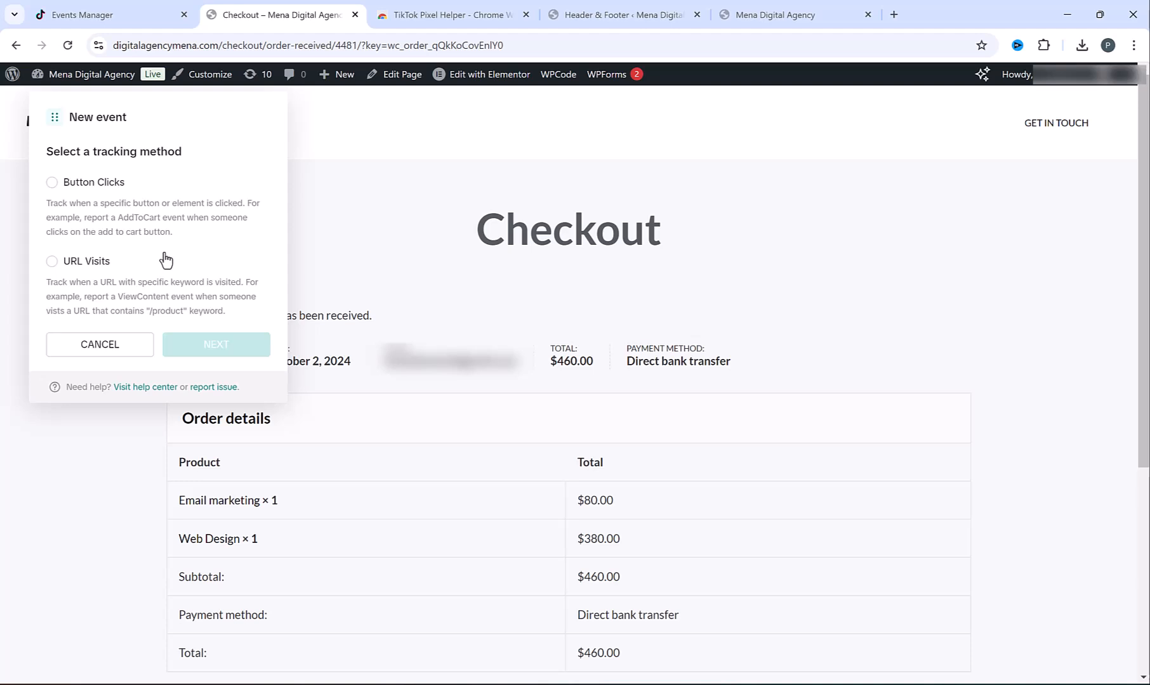
click(52, 260)
click(216, 344)
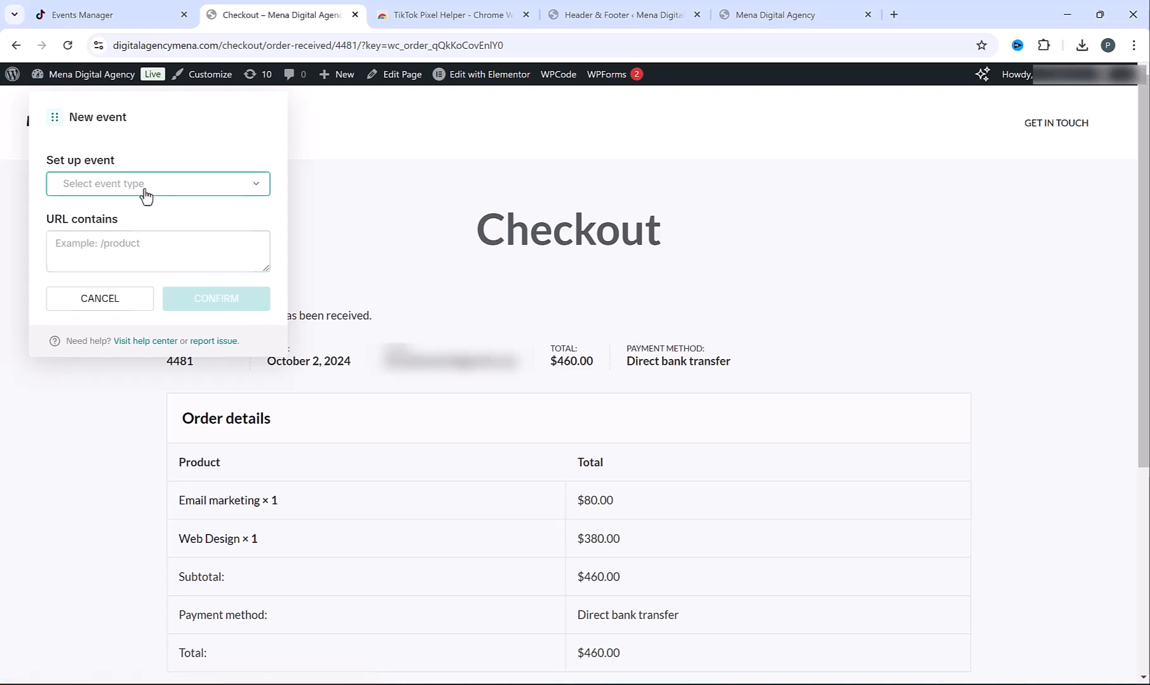
click(144, 193)
click(136, 312)
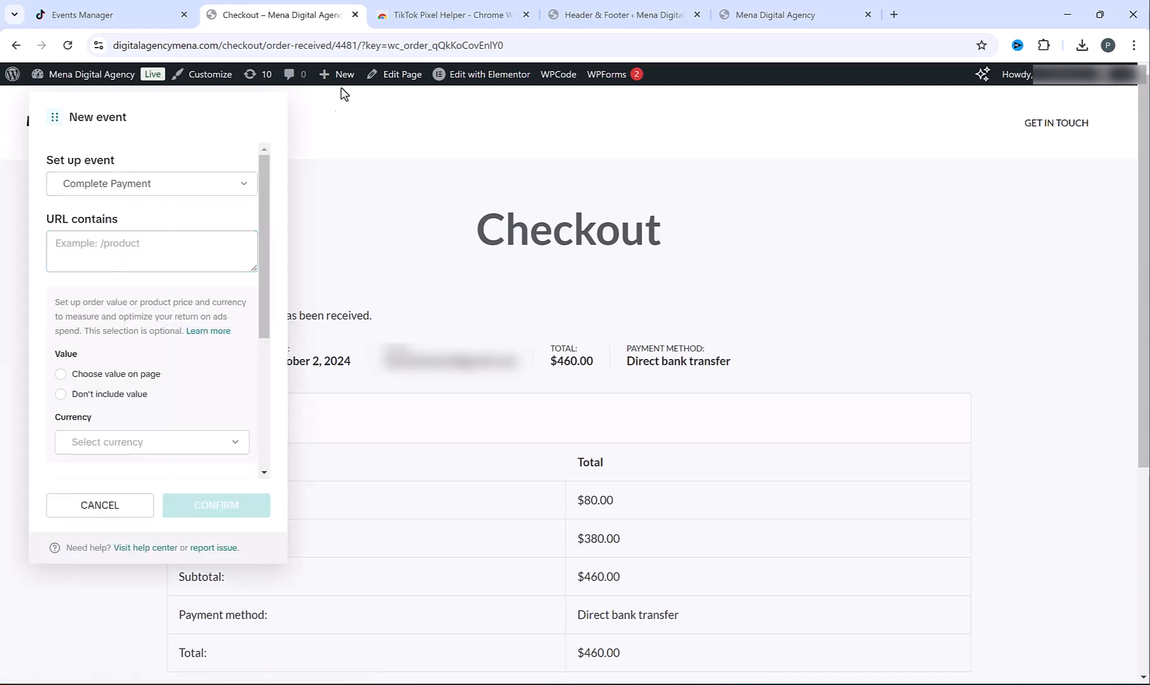
Use 'order-received' as the URL contains keyword, confirm the event, and close the store tab
drag(336, 46, 297, 52)
key(ctrl+c)
click(64, 256)
key(ctrl+v)
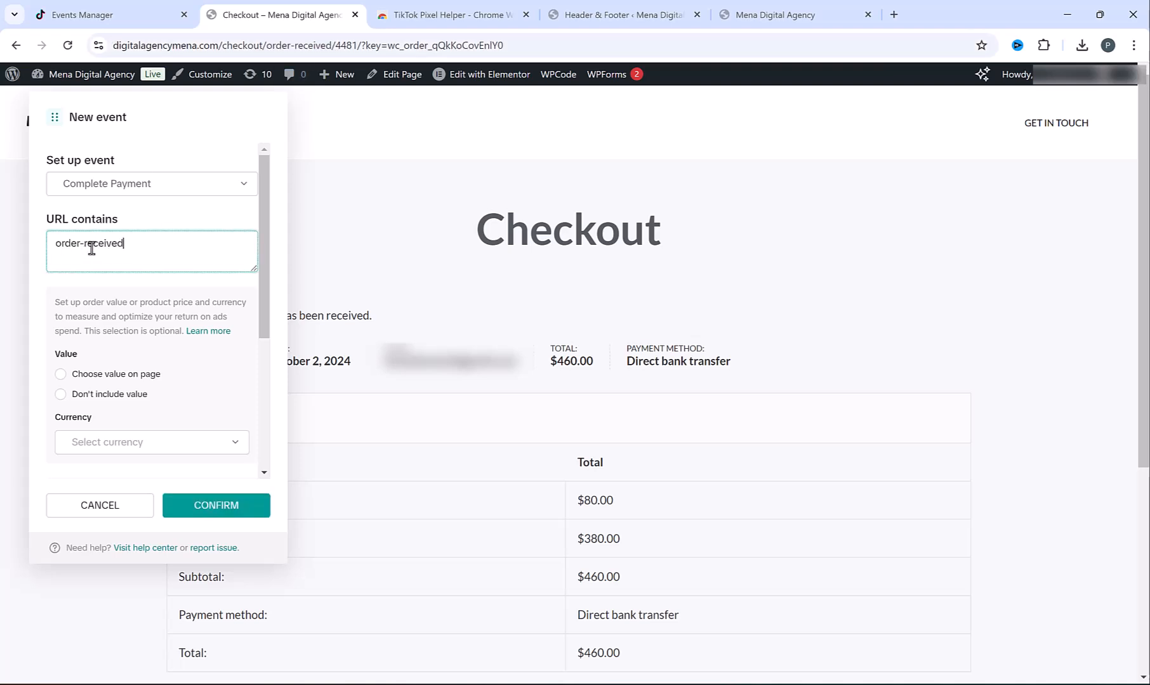
click(216, 506)
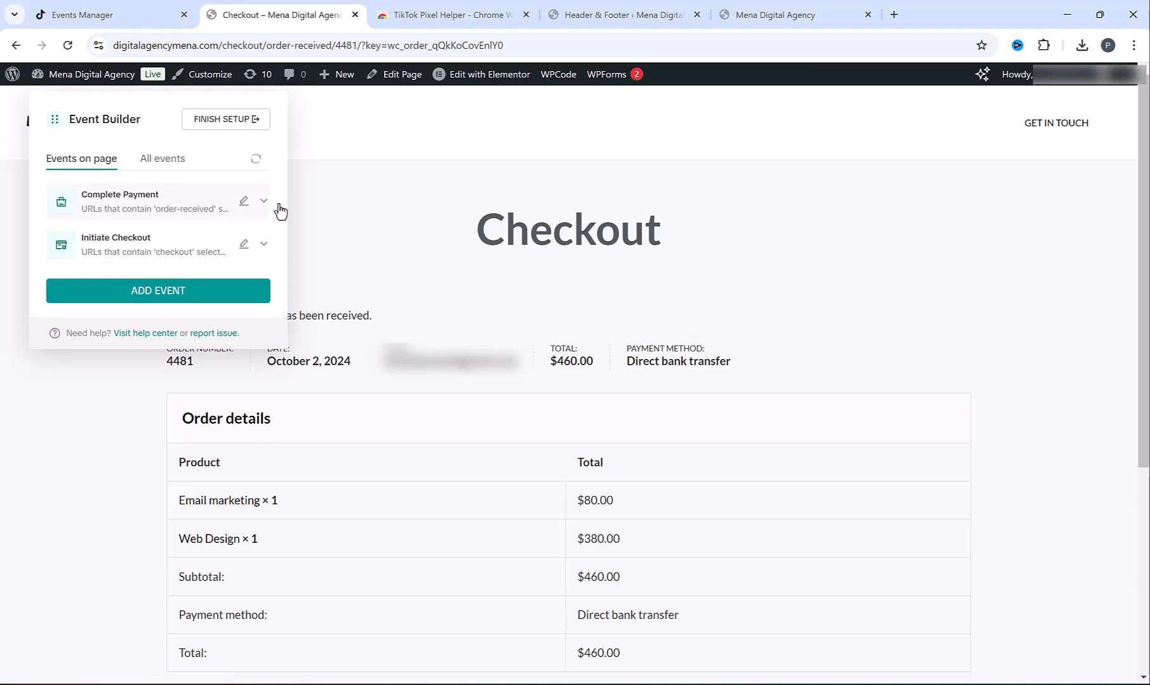
key(ctrl+w)
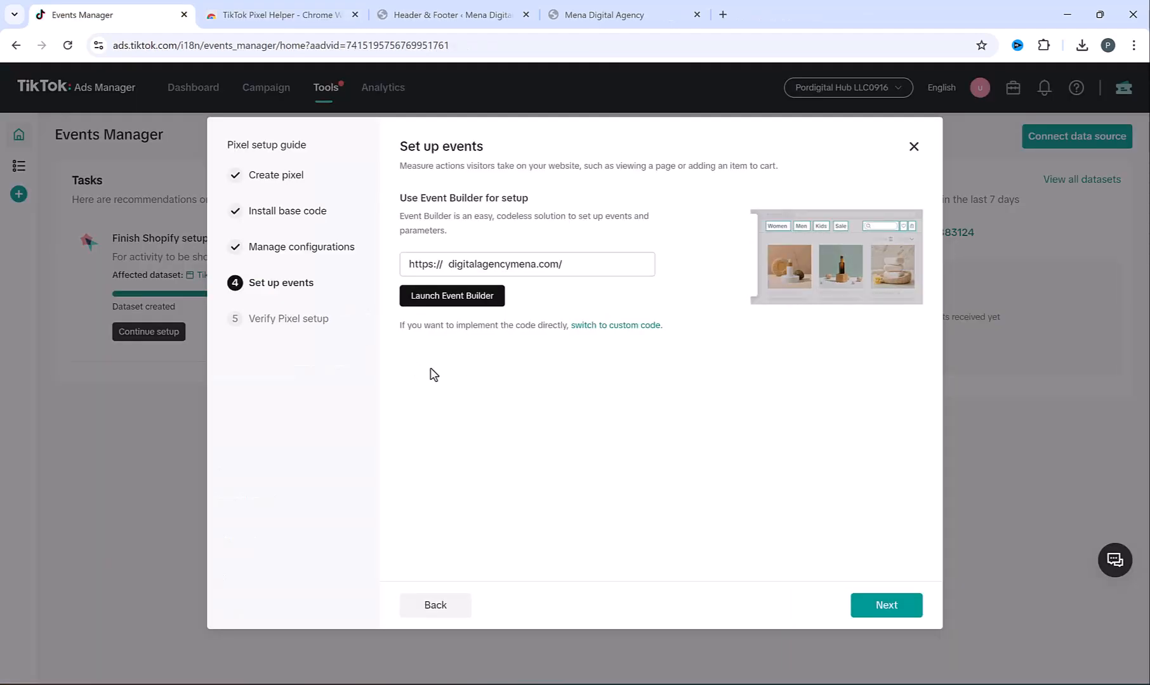
Step through Next and Finish in the pixel setup guide, then go to Campaign
click(886, 613)
click(890, 613)
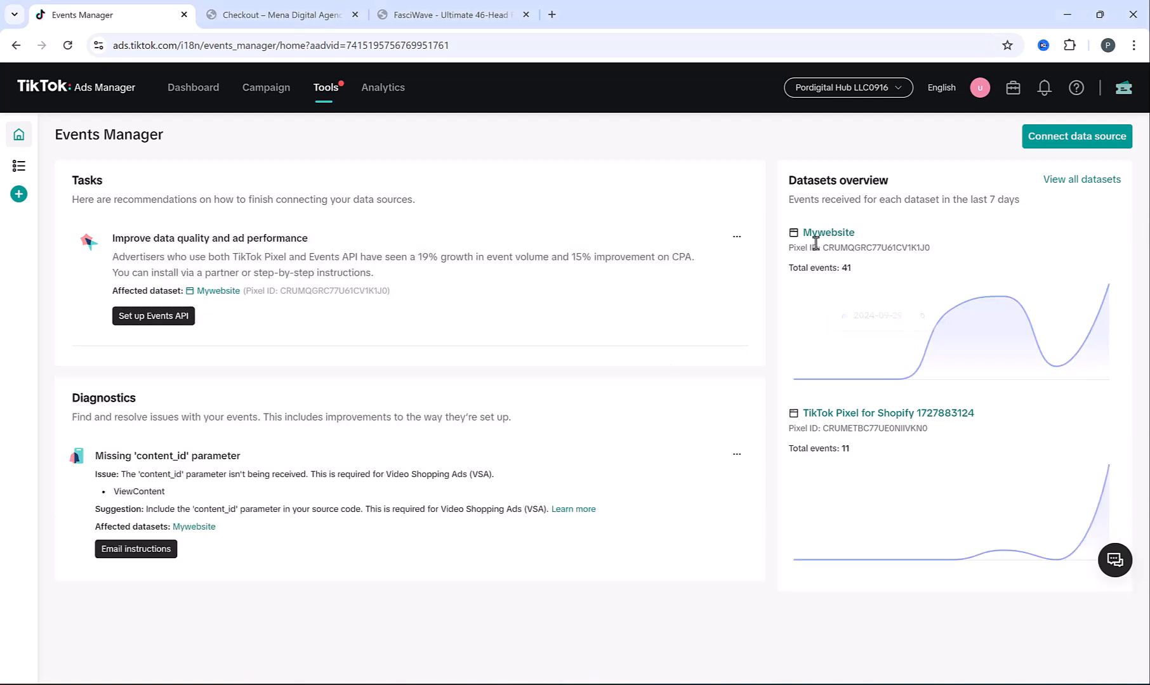
click(263, 102)
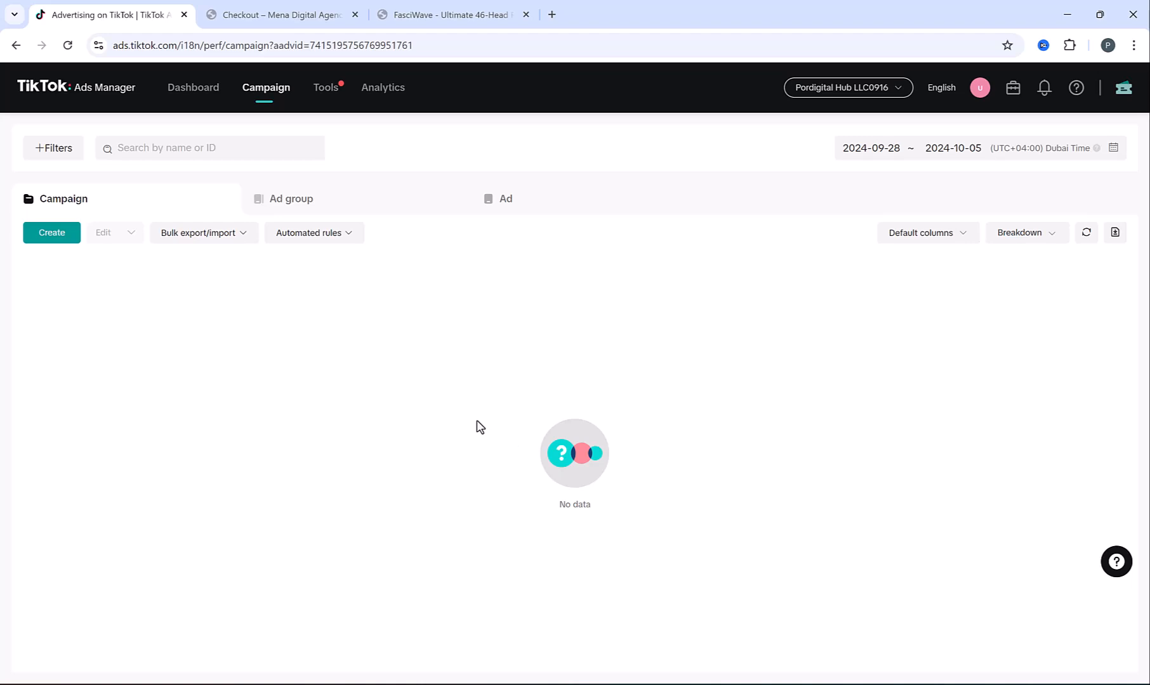
Start a new campaign with Website conversions as the objective
click(48, 235)
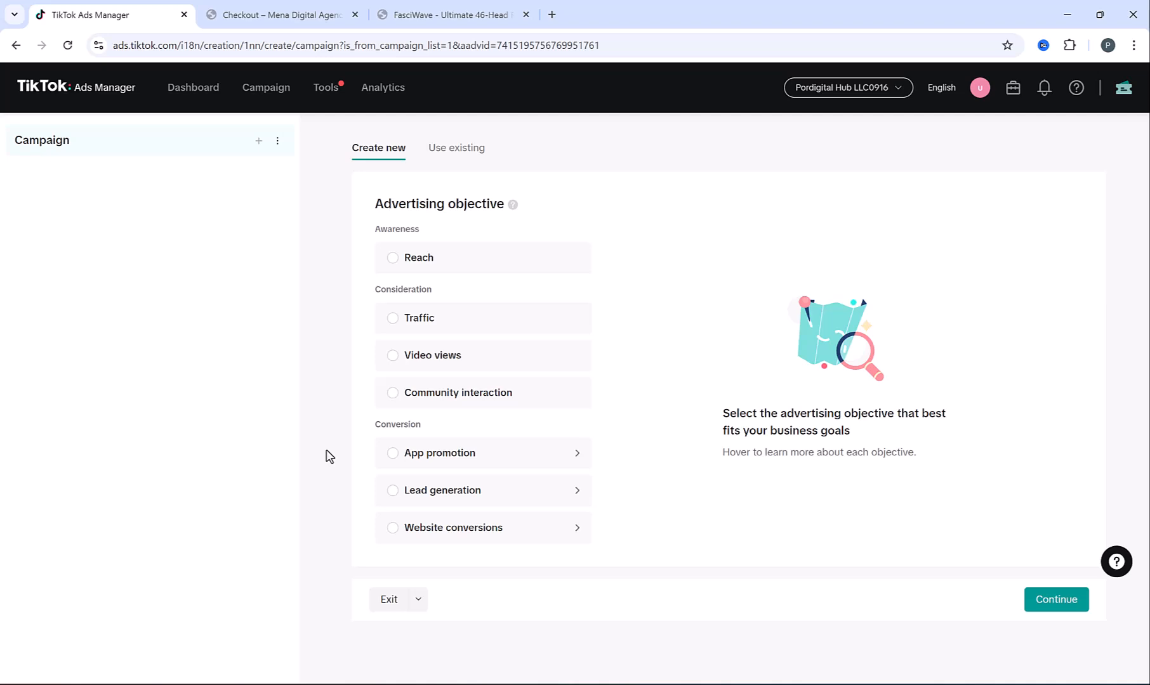
mouse_move(397, 523)
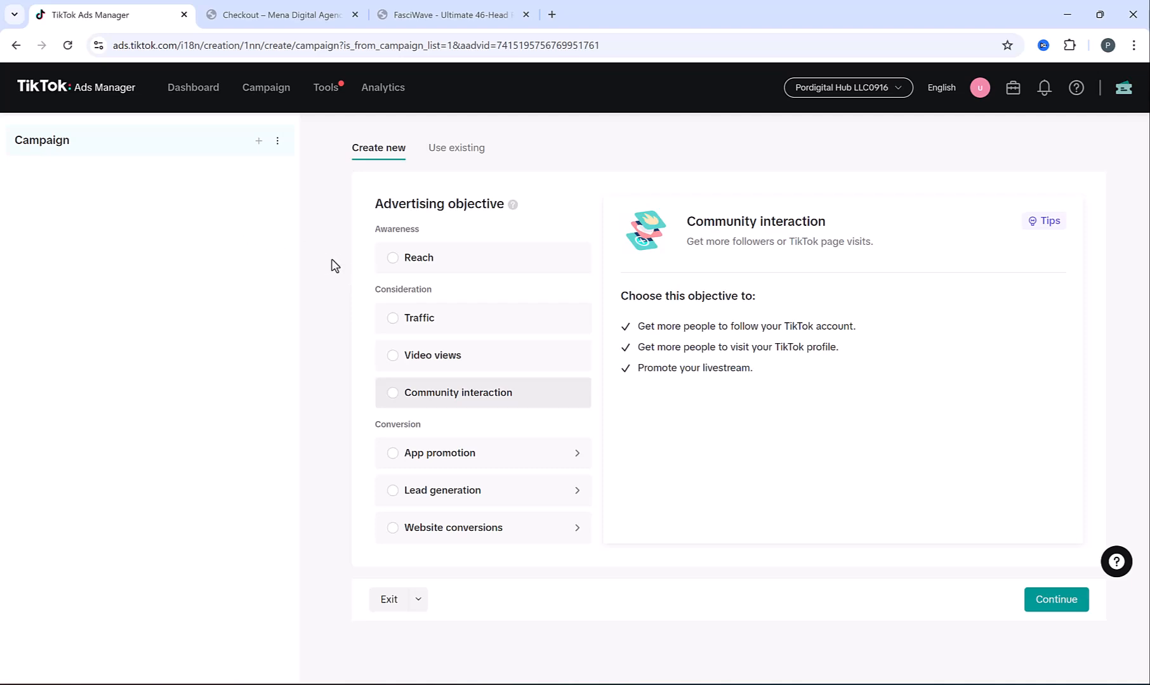
click(394, 529)
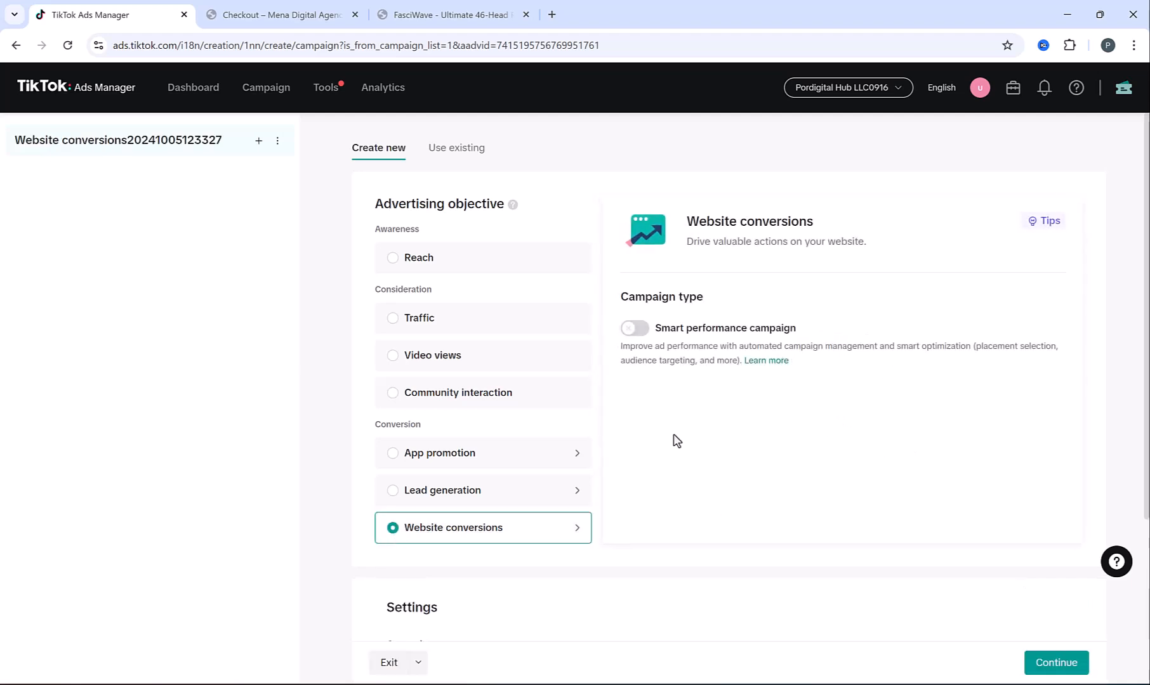
Review the agency website and the Shopify product page, then return to campaign setup
click(282, 10)
scroll(579, 506, down, 15)
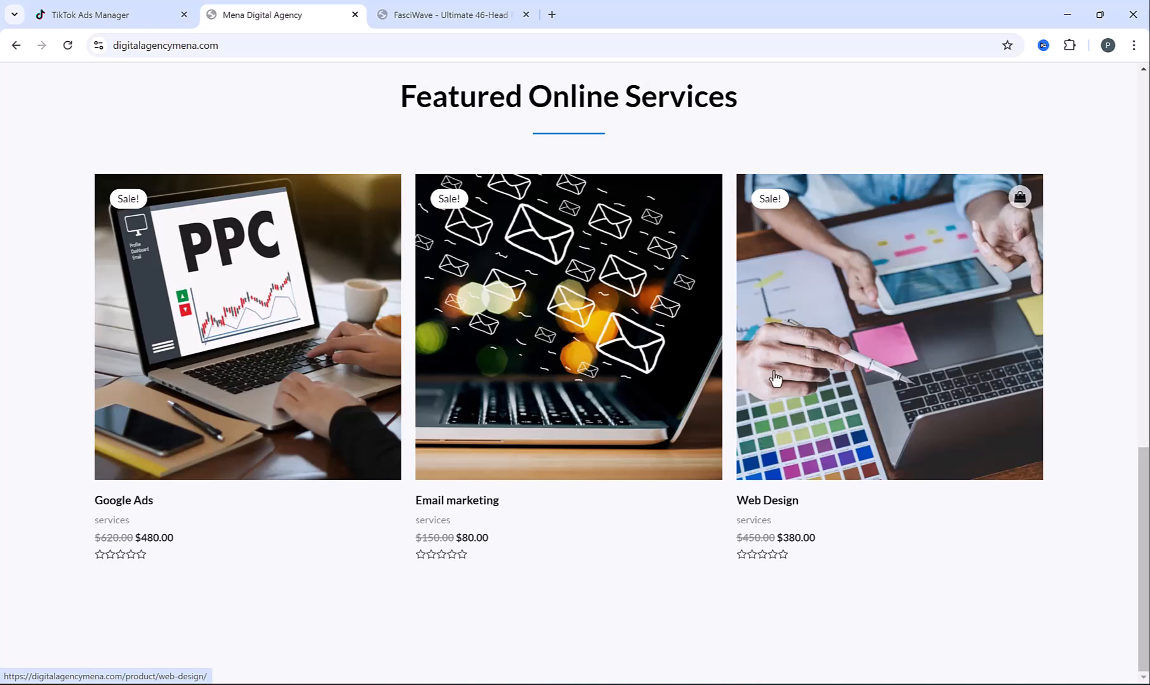
click(423, 9)
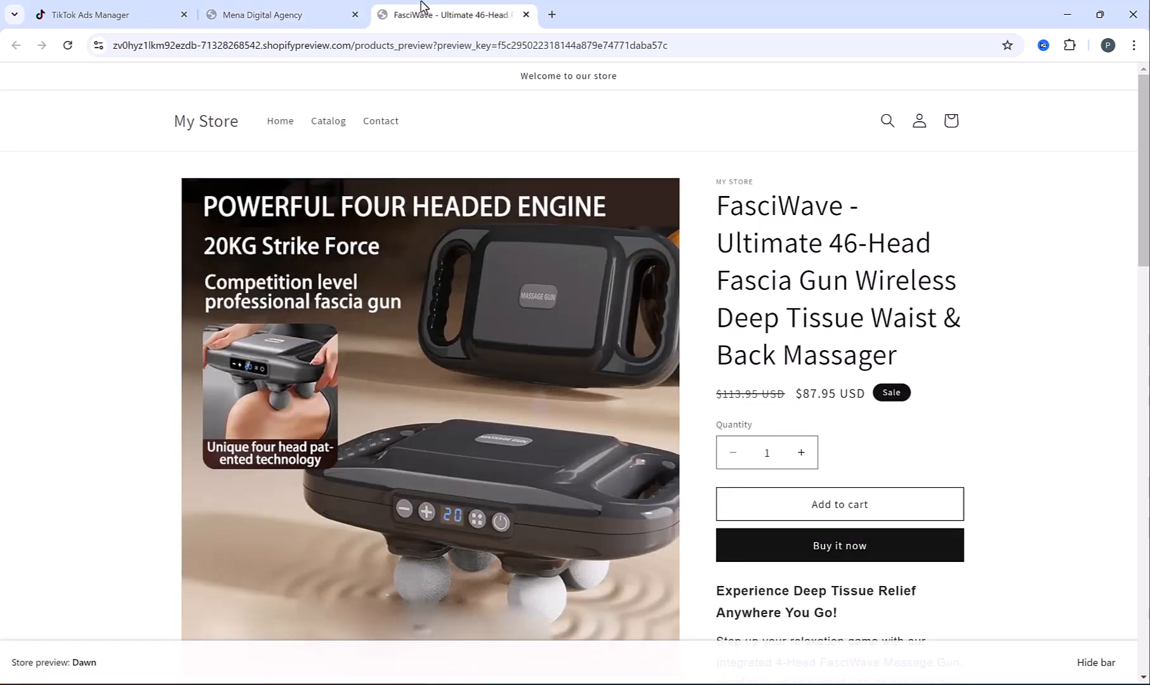
click(320, 9)
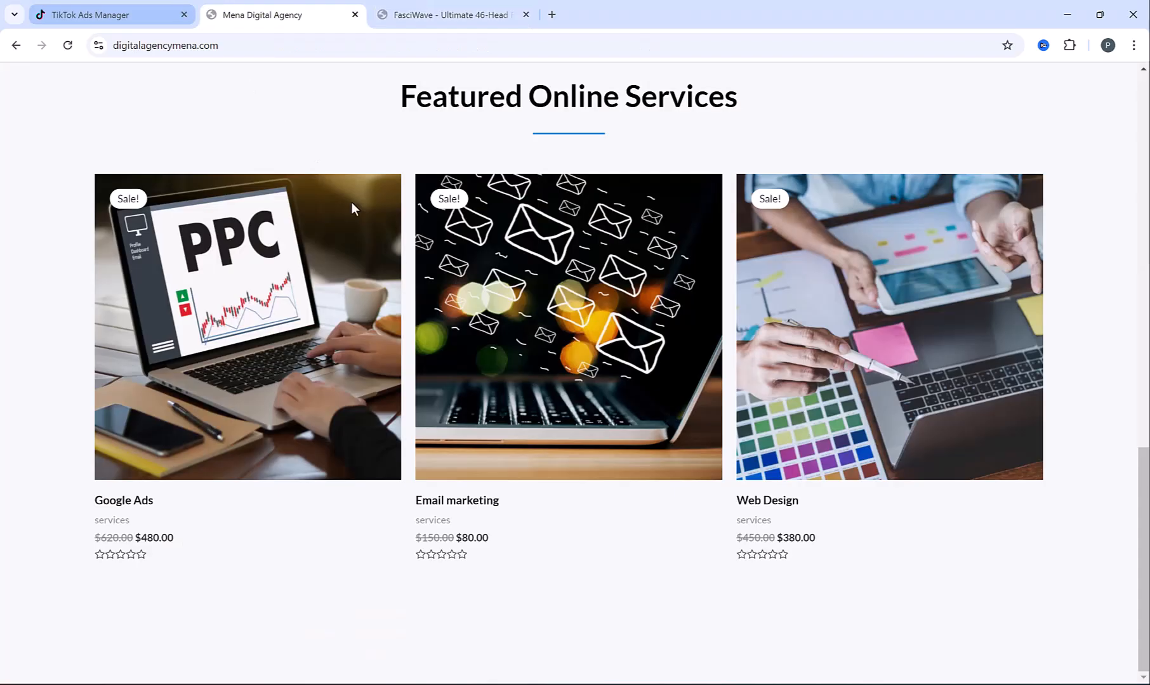
key(ctrl+1)
Name the campaign 'Website conversions - Website design' and continue to the ad group settings
drag(492, 440, 713, 443)
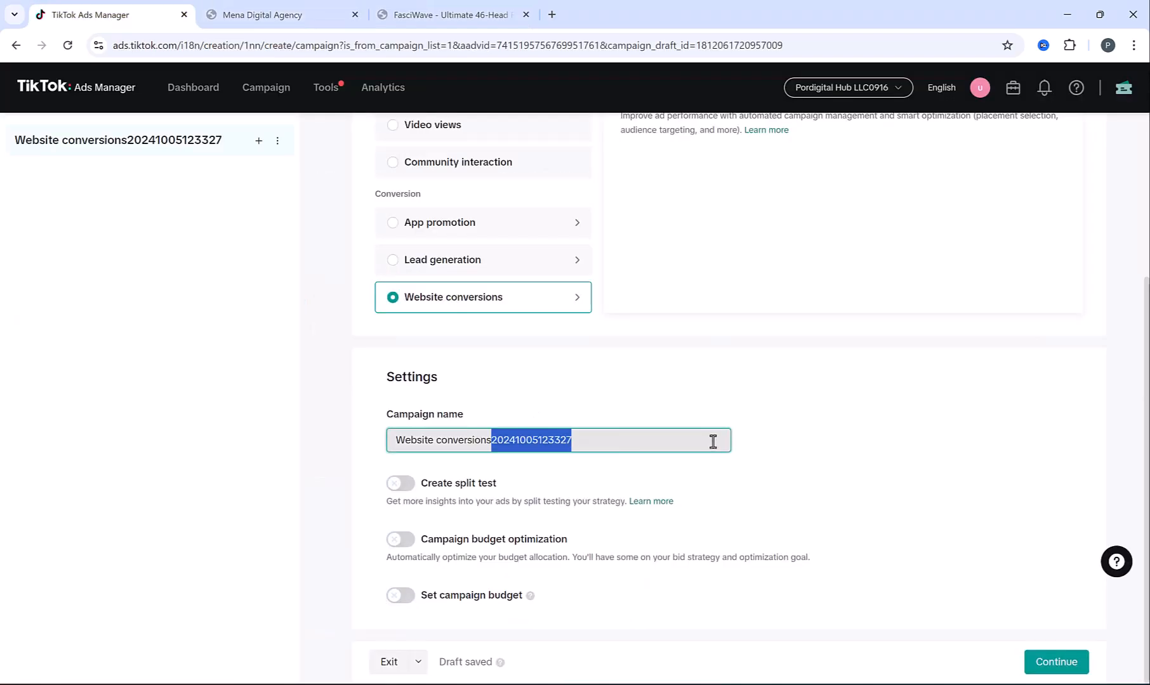
text(- We)
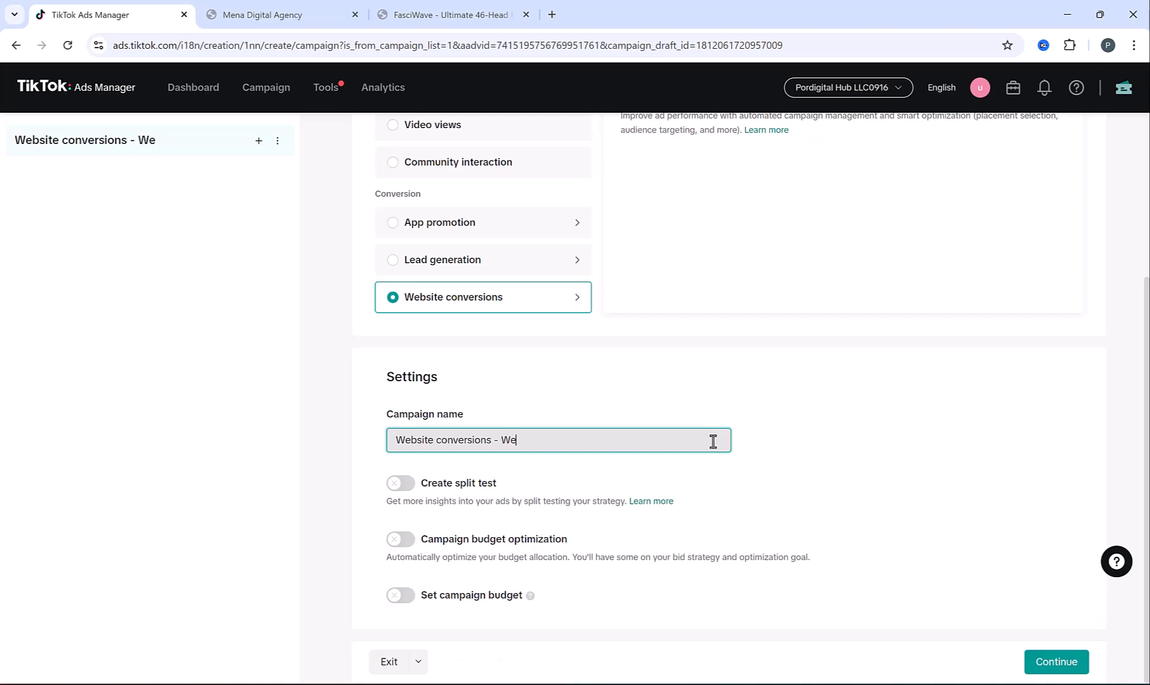
text(bsite design)
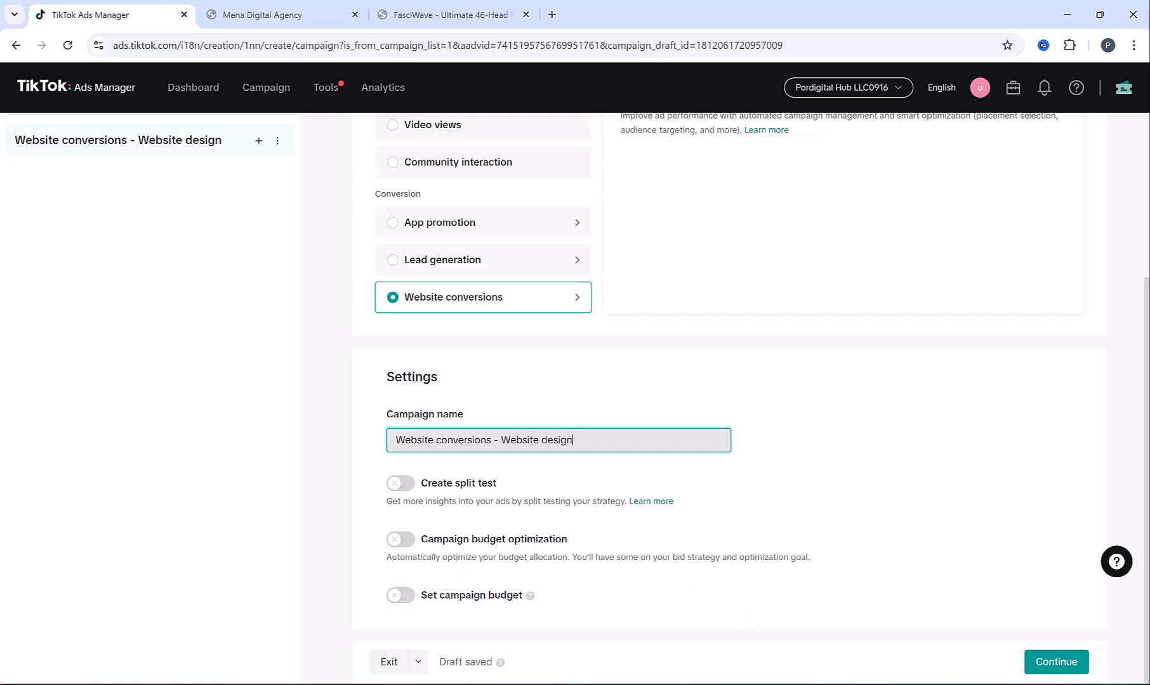
click(1056, 663)
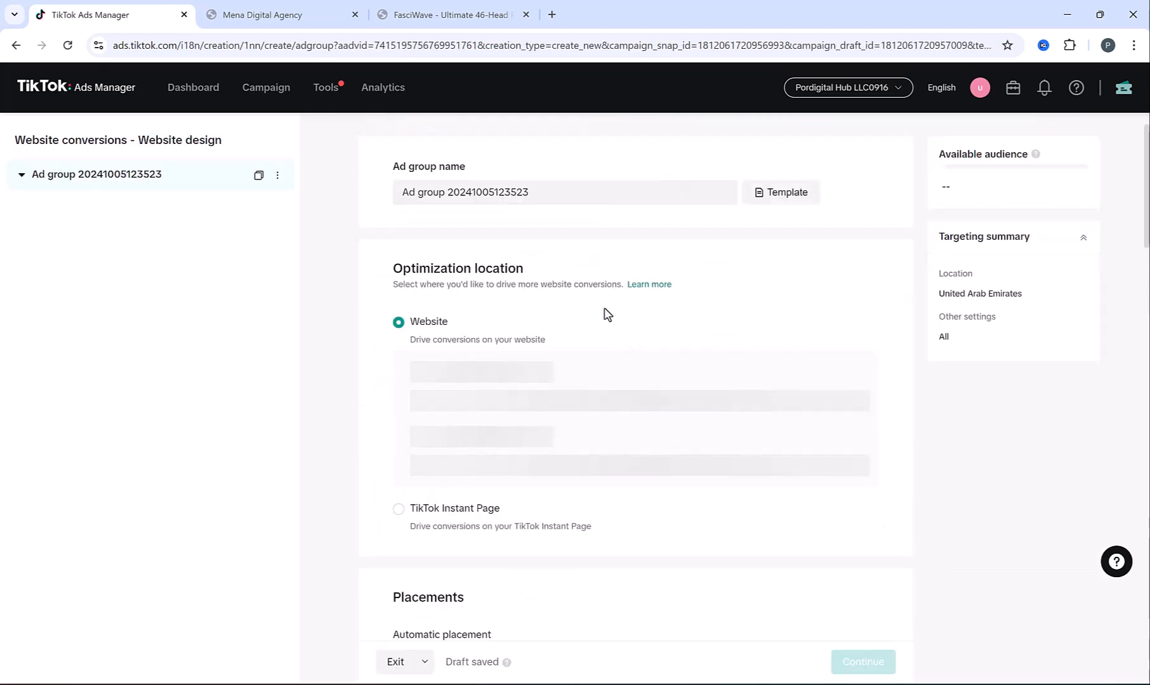
triple_click(402, 198)
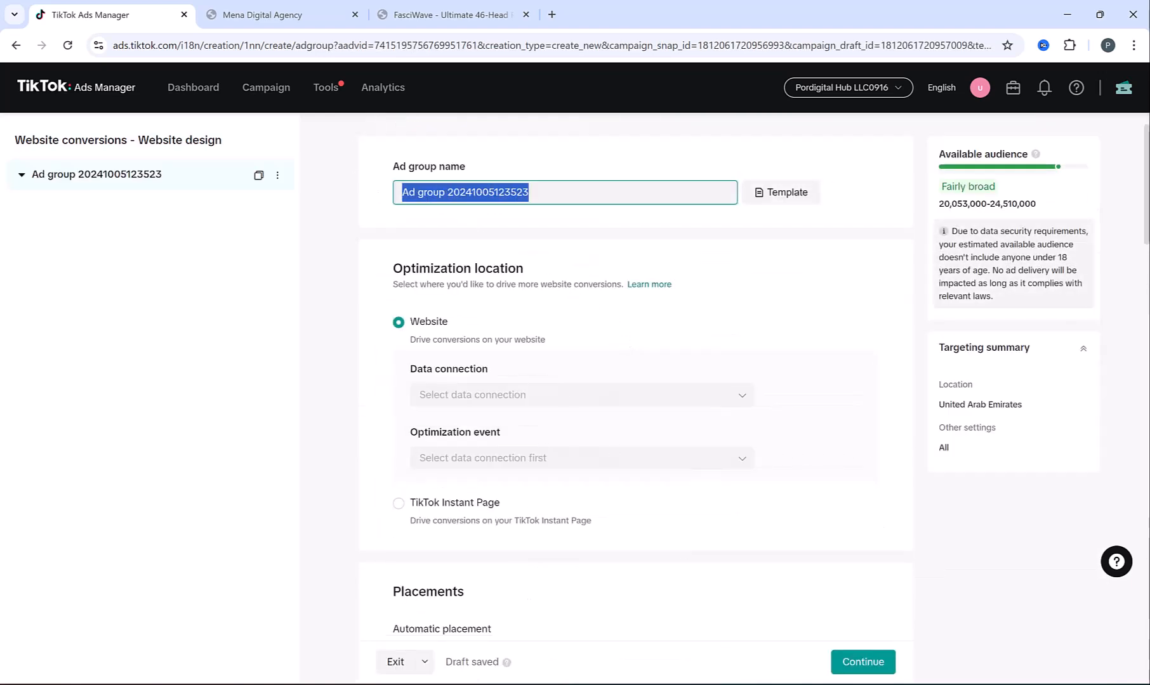
mouse_move(724, 679)
click(732, 609)
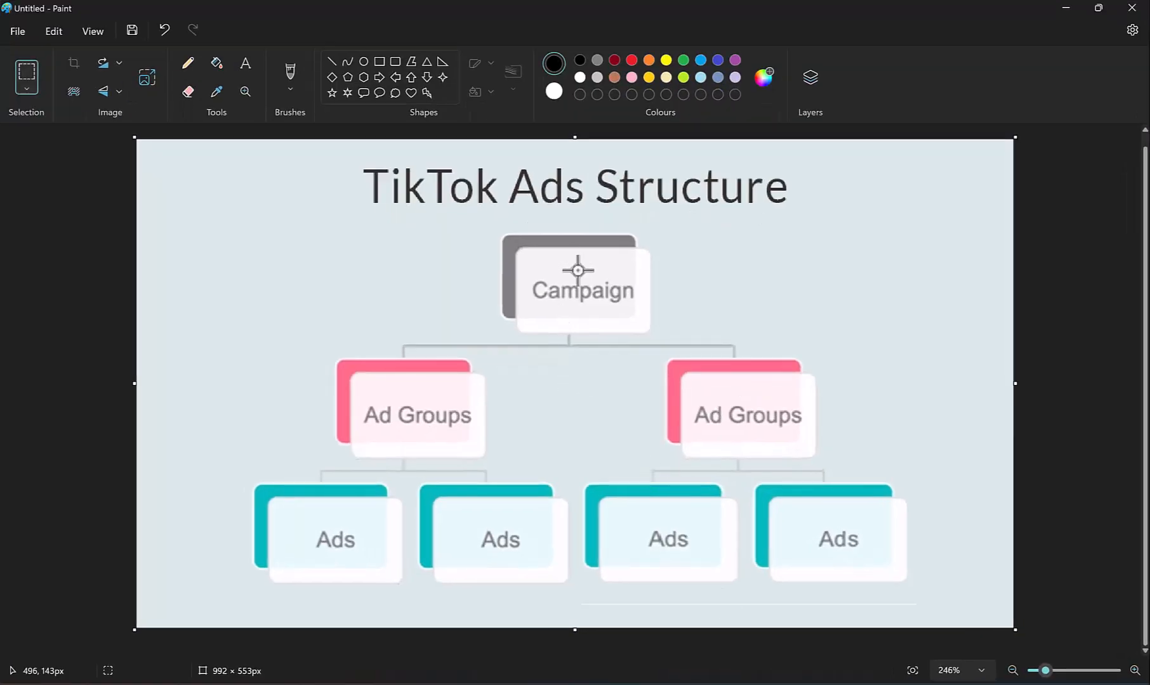
drag(485, 227, 871, 465)
click(678, 343)
drag(952, 486, 579, 600)
drag(622, 349, 857, 471)
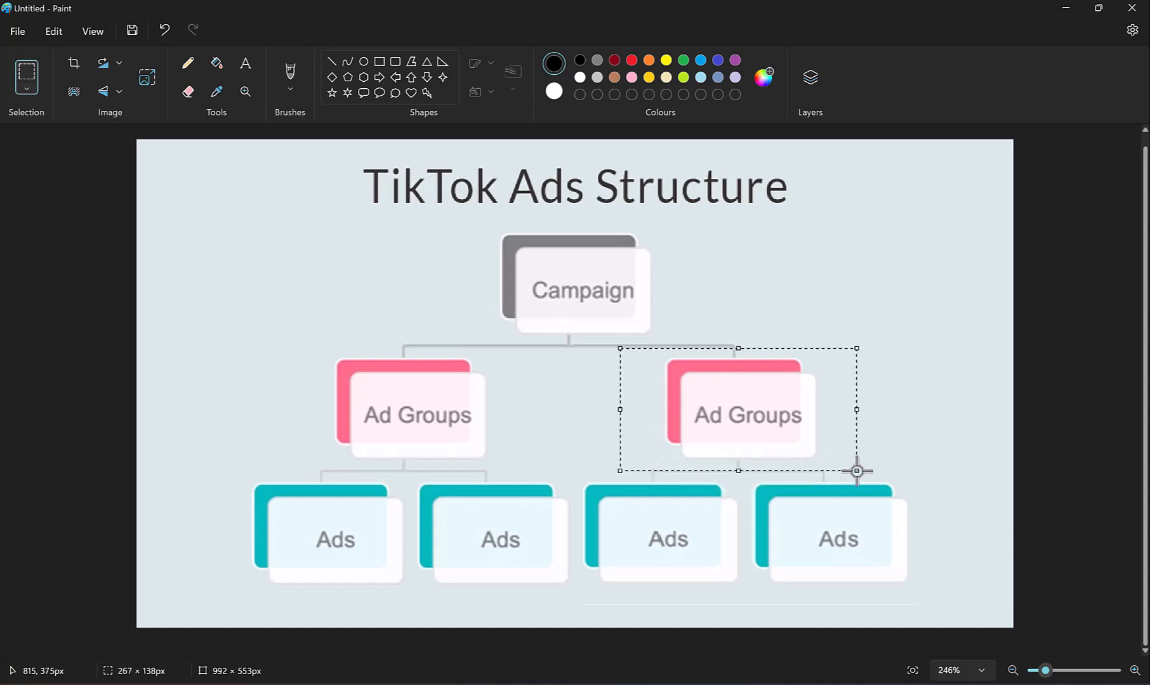
drag(948, 487, 579, 611)
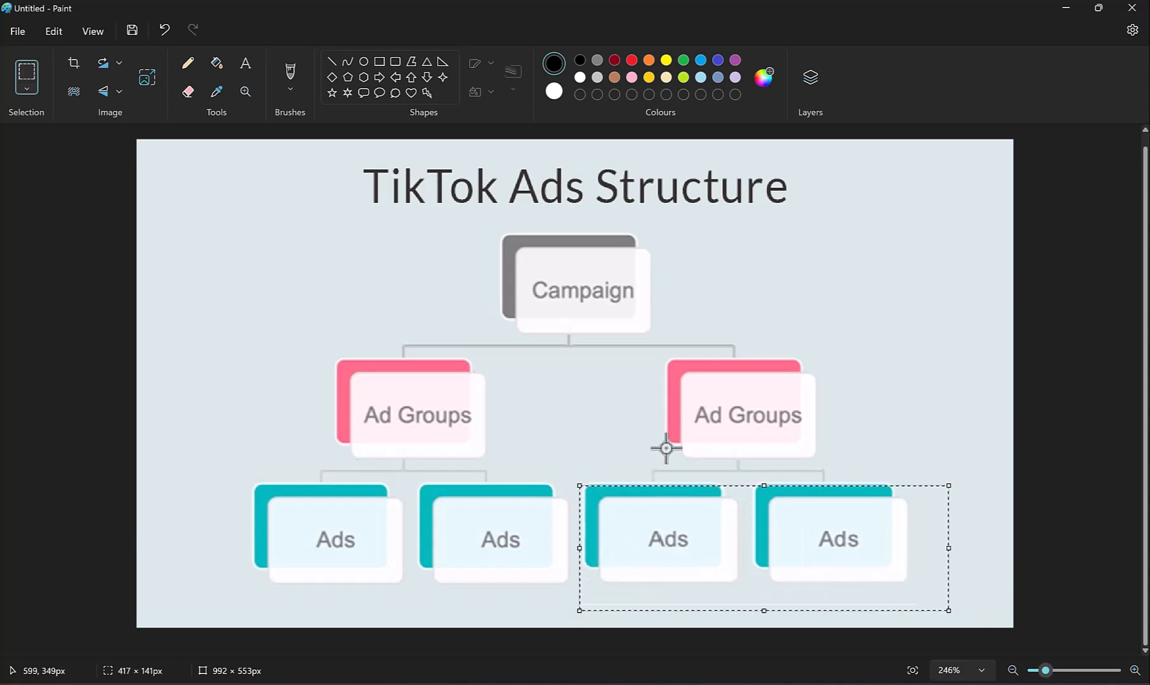
Rename the ad group to 'Ad group1'
click(1065, 8)
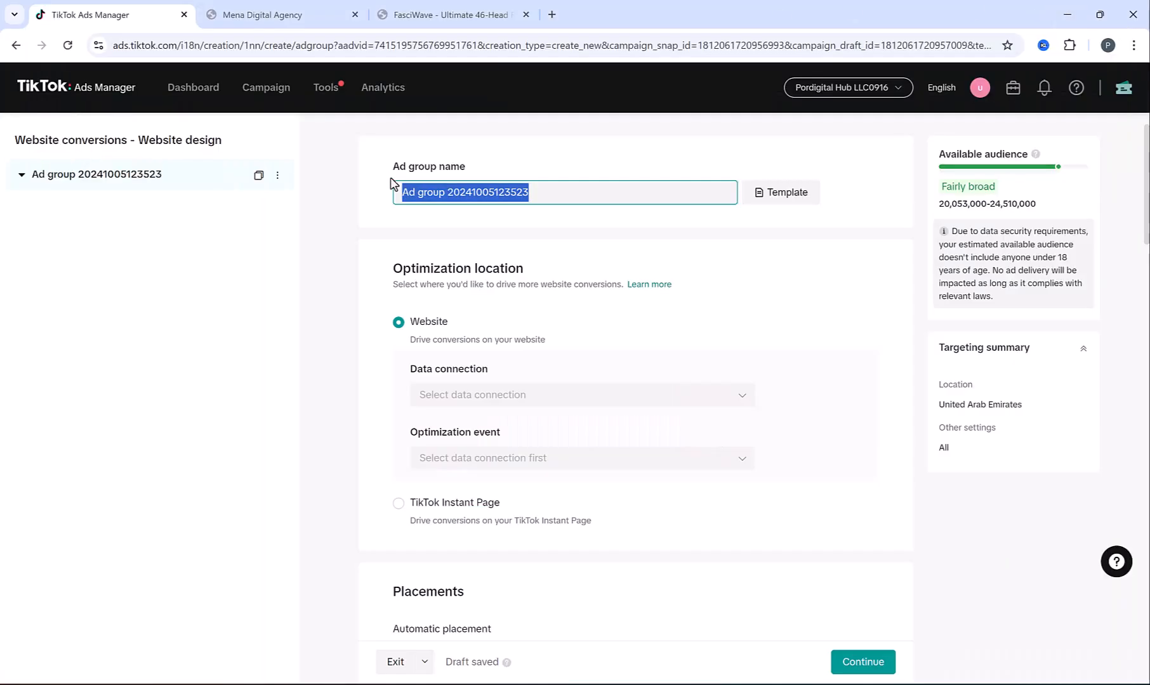
drag(447, 193, 641, 189)
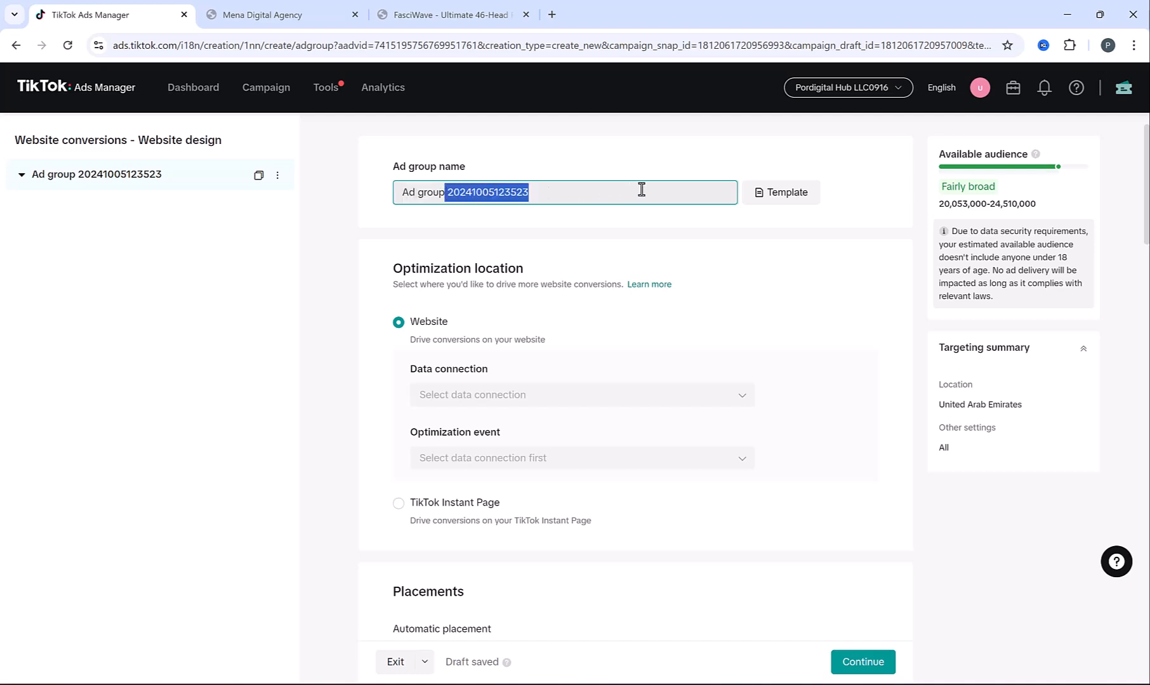
text(1)
key(Return)
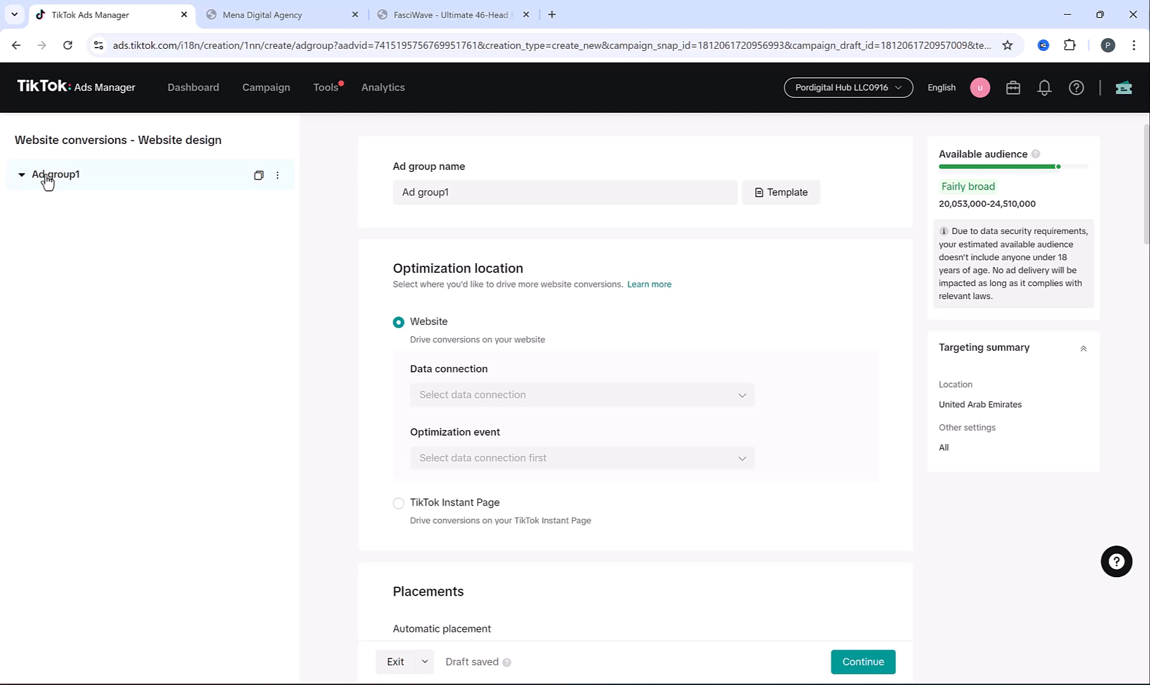
Try TikTok Instant Page, then keep Website as the optimization location
scroll(574, 257, down, 1)
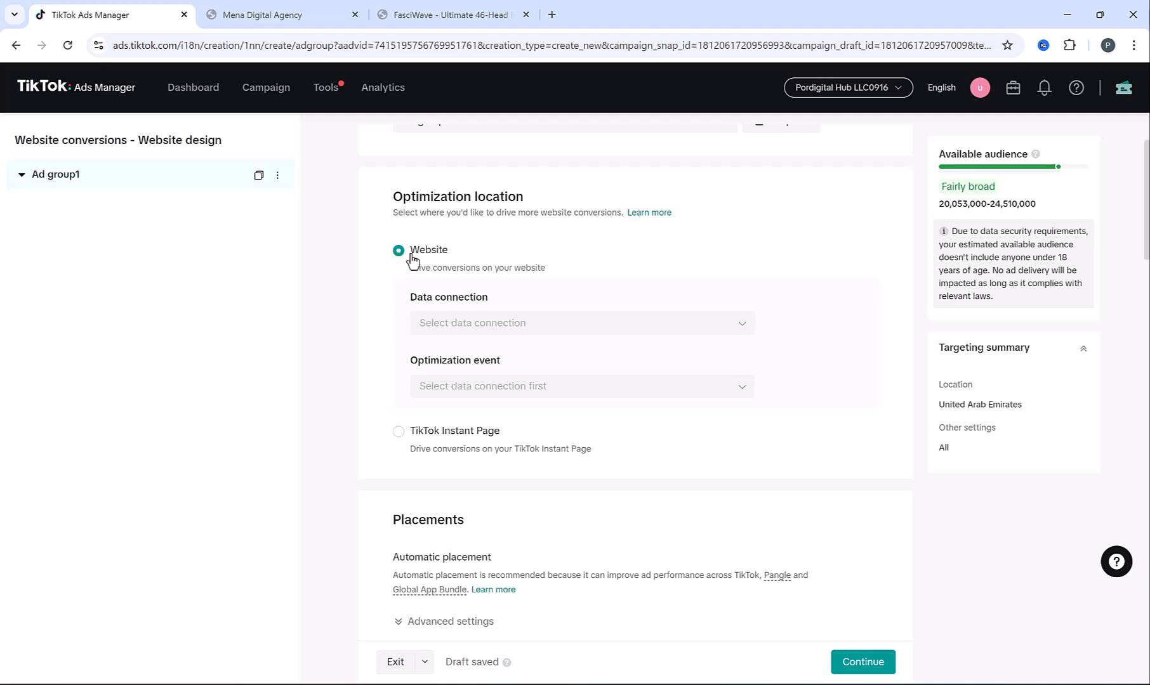
click(399, 431)
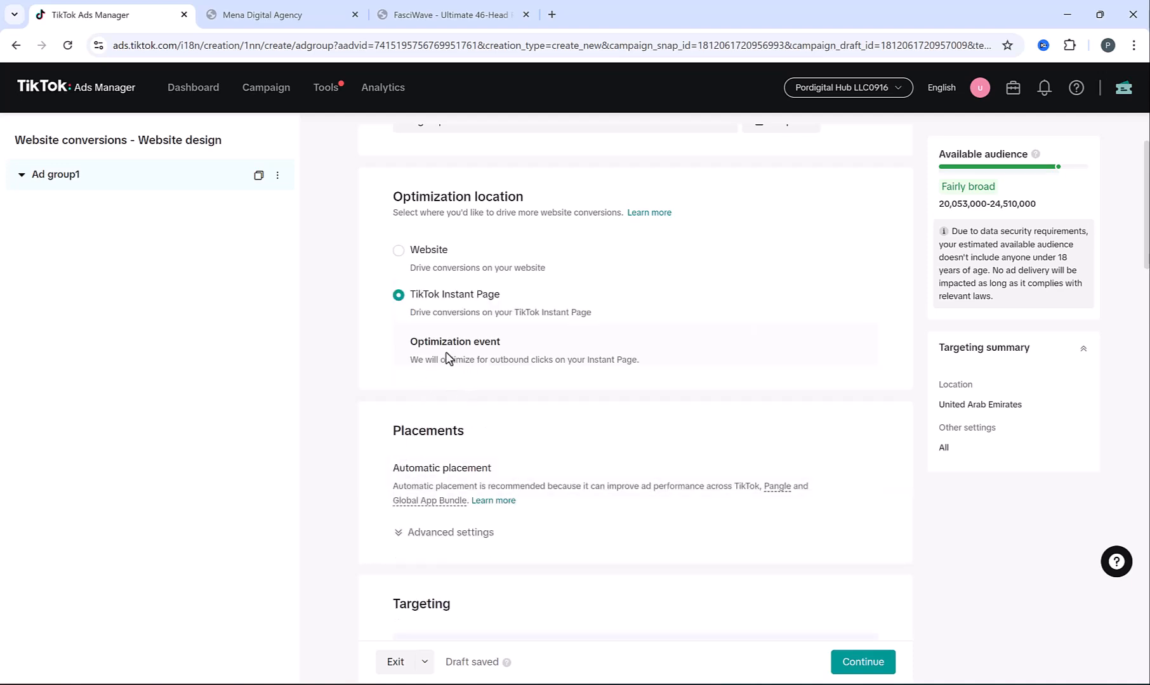
click(398, 251)
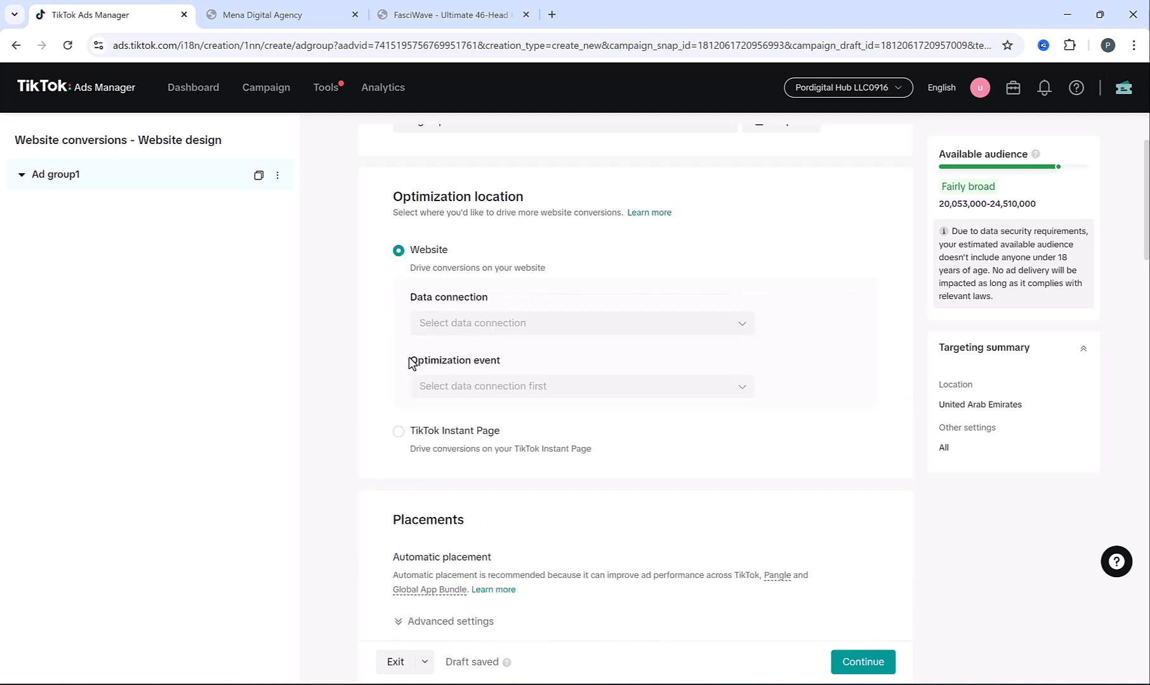
Choose Mywebsite as the data connection and Complete Payment as the optimization event
click(599, 330)
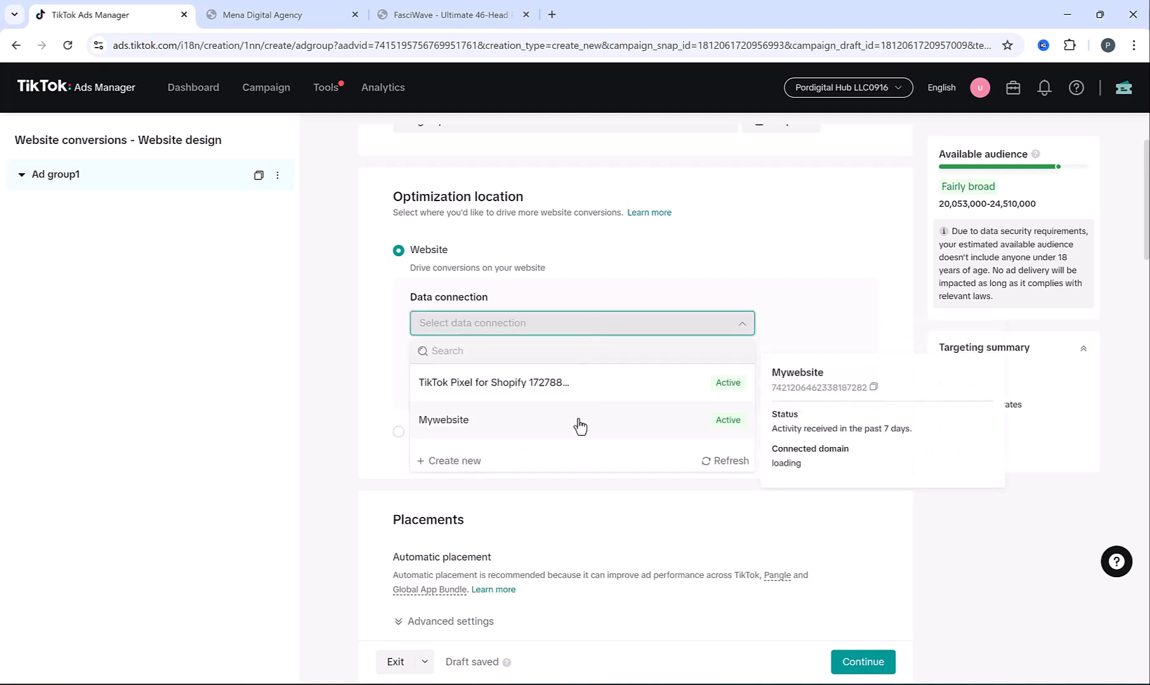
click(452, 422)
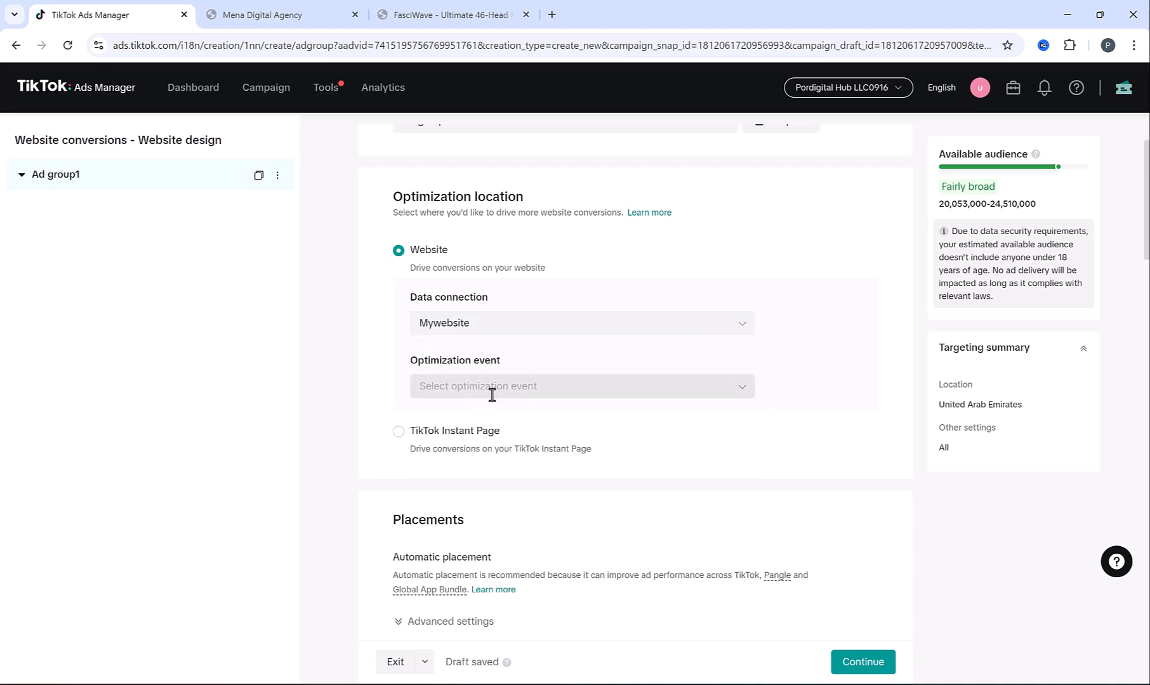
click(491, 394)
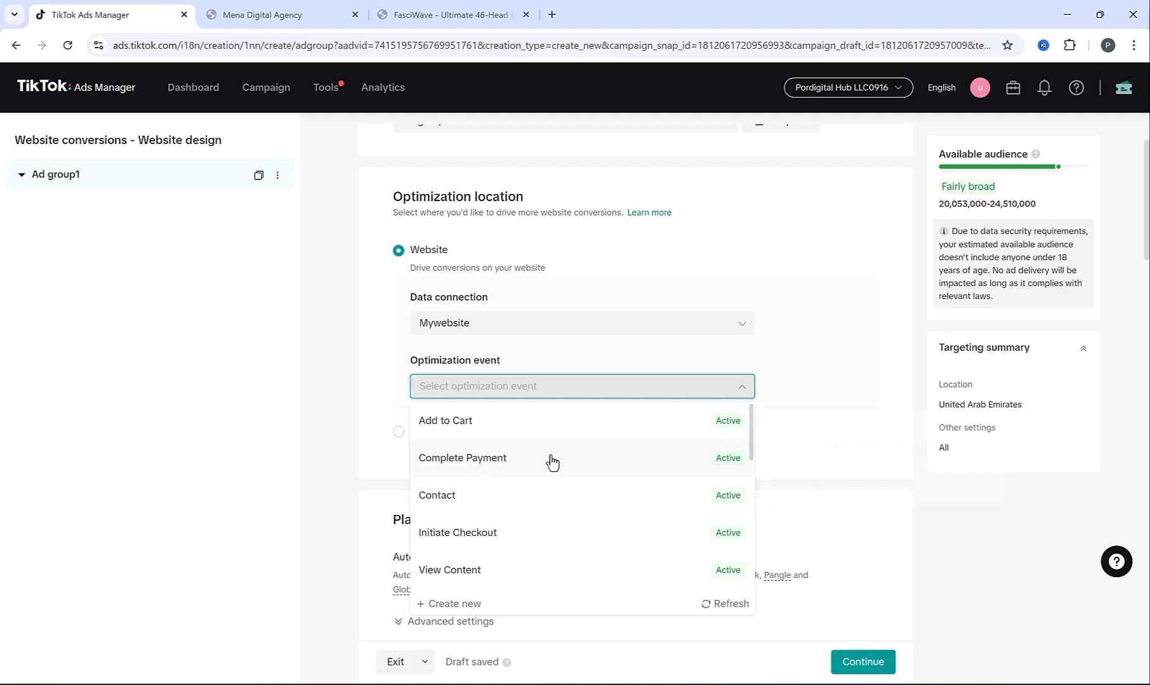
click(282, 14)
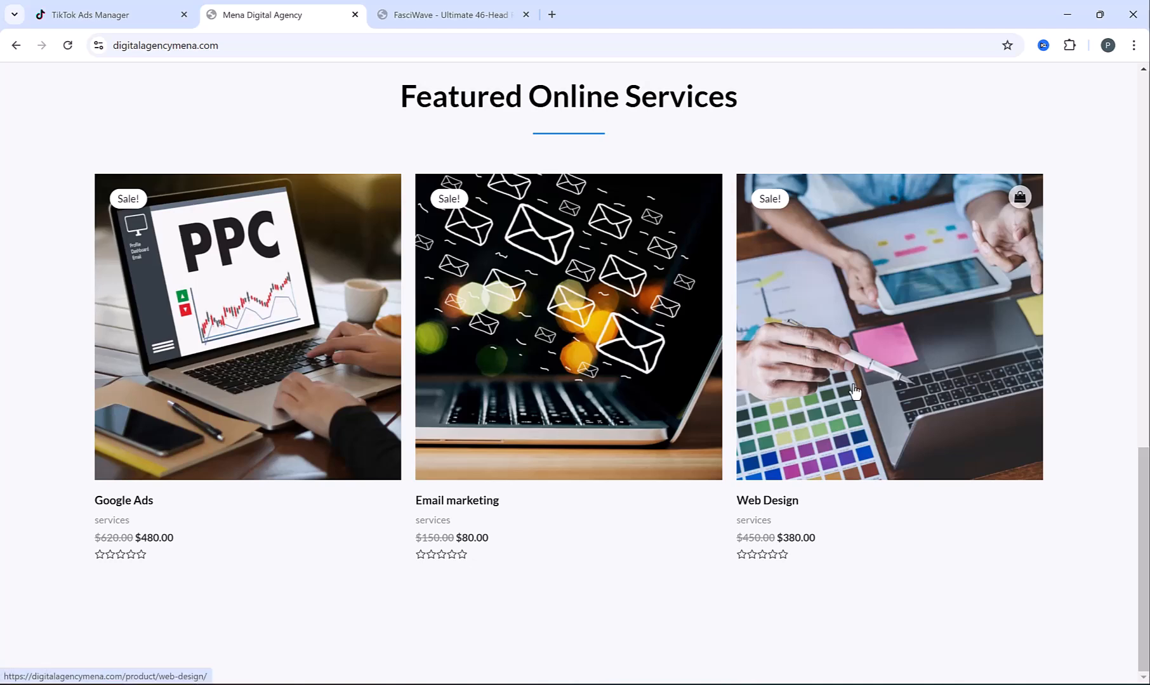
click(89, 12)
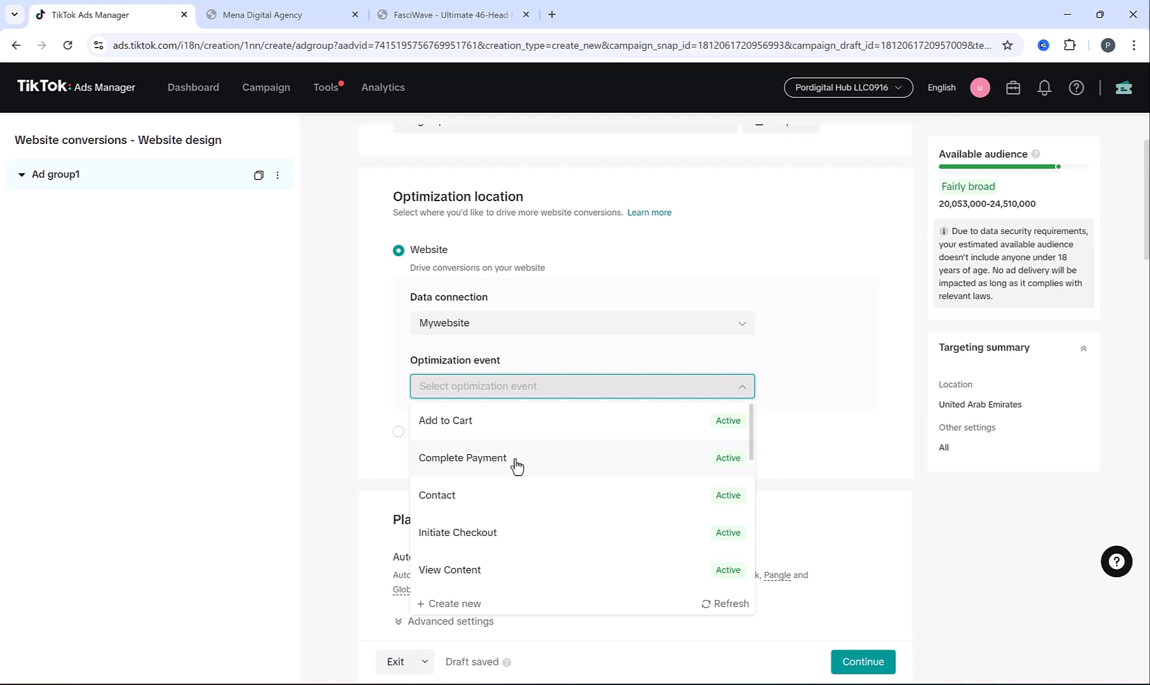
scroll(515, 466, down, 3)
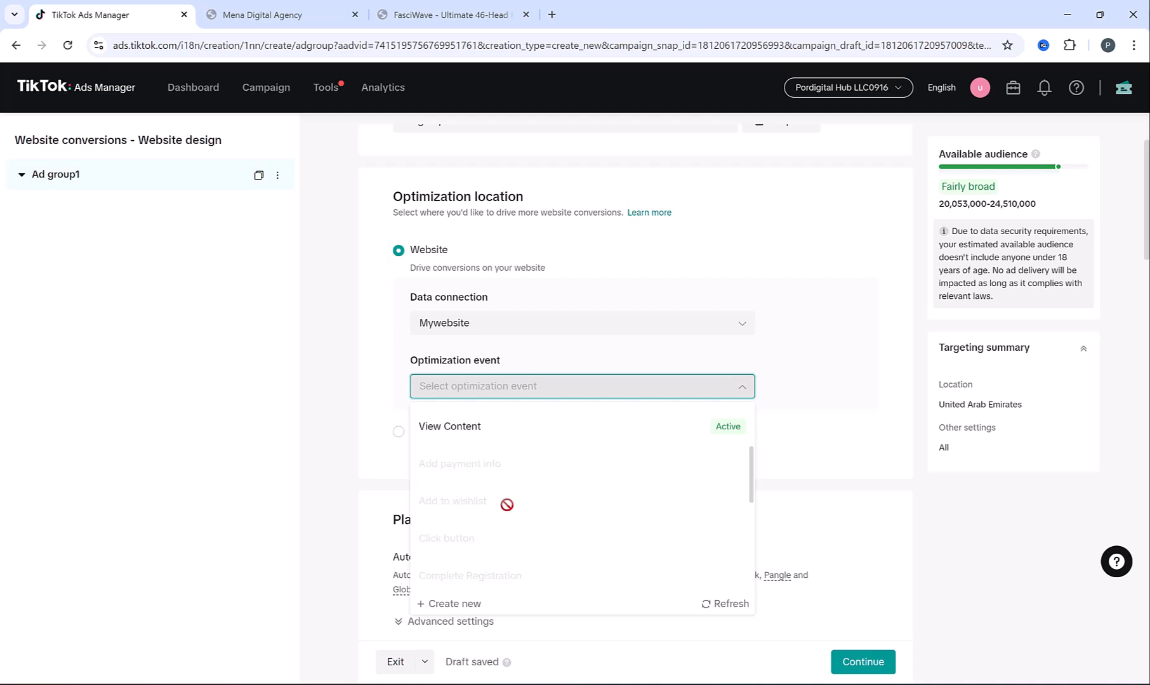
scroll(507, 504, up, 3)
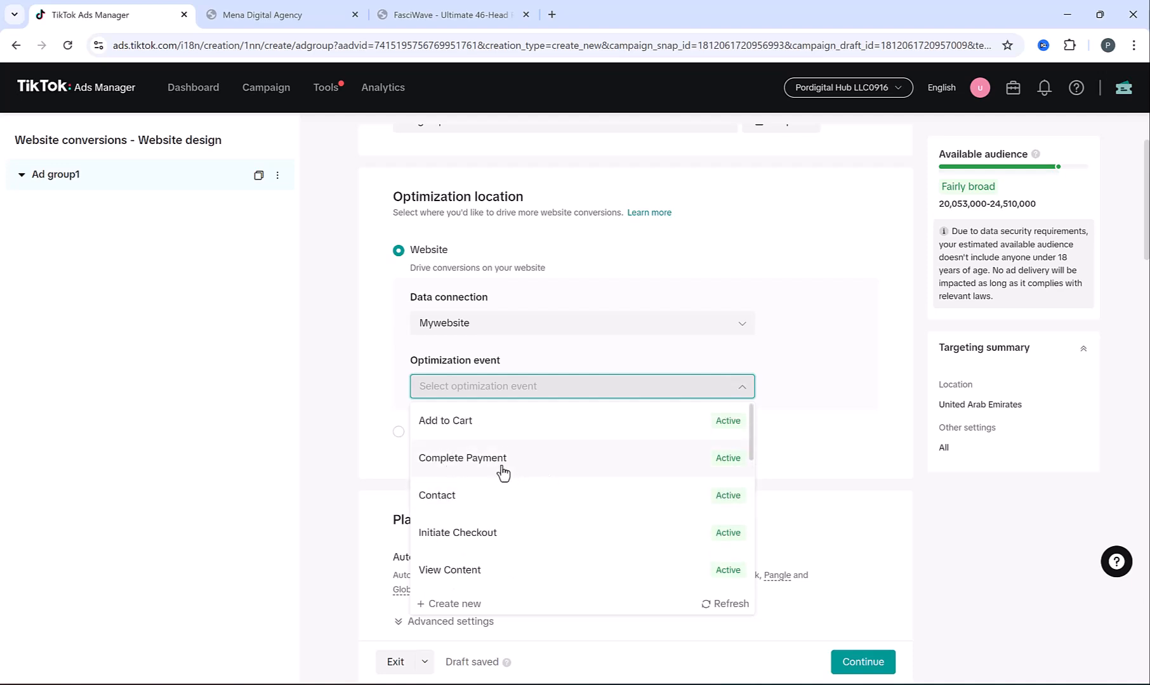
click(474, 461)
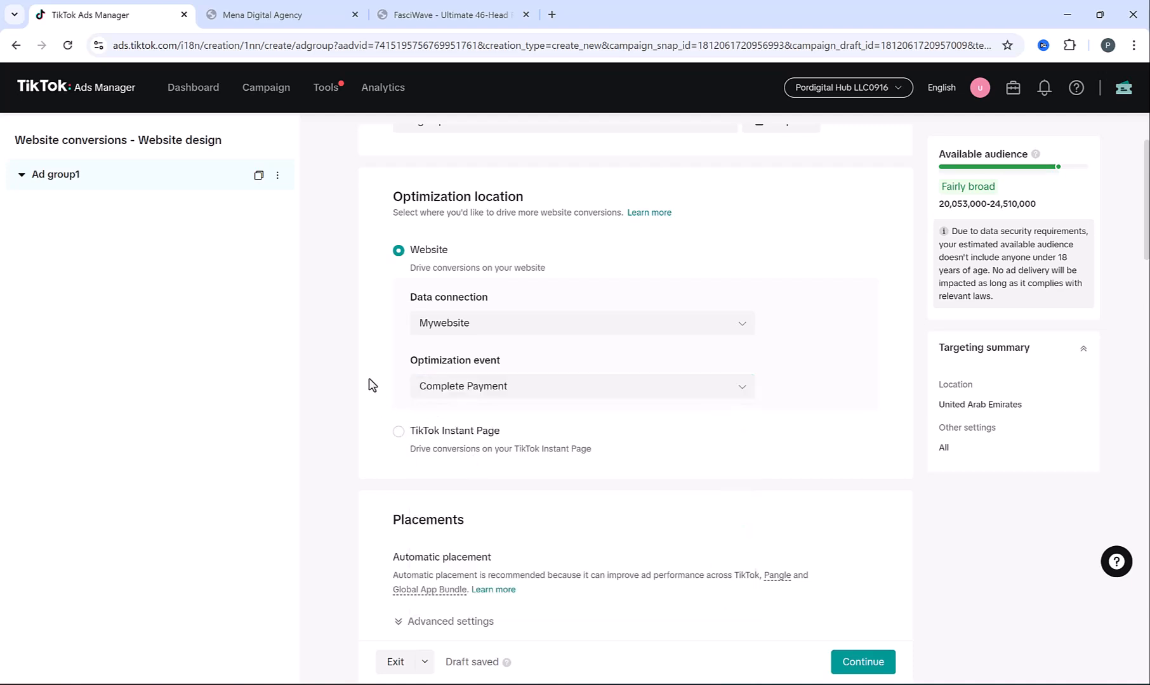
Switch off Allow video download in the placements' advanced settings
scroll(391, 333, down, 5)
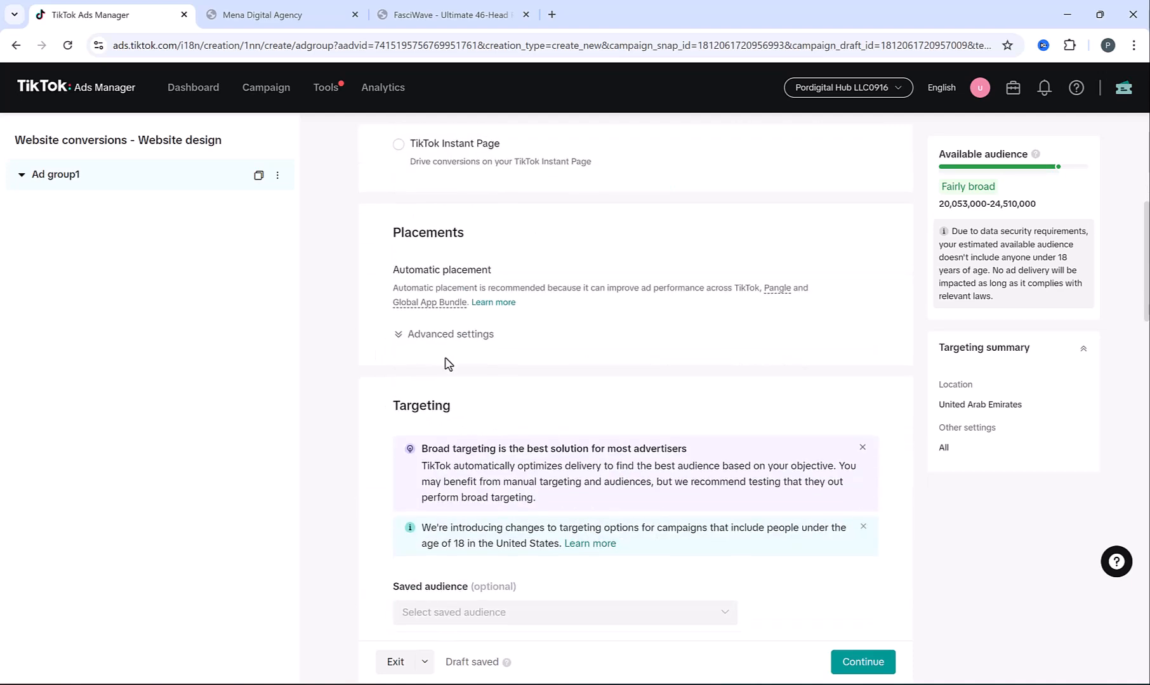
click(444, 335)
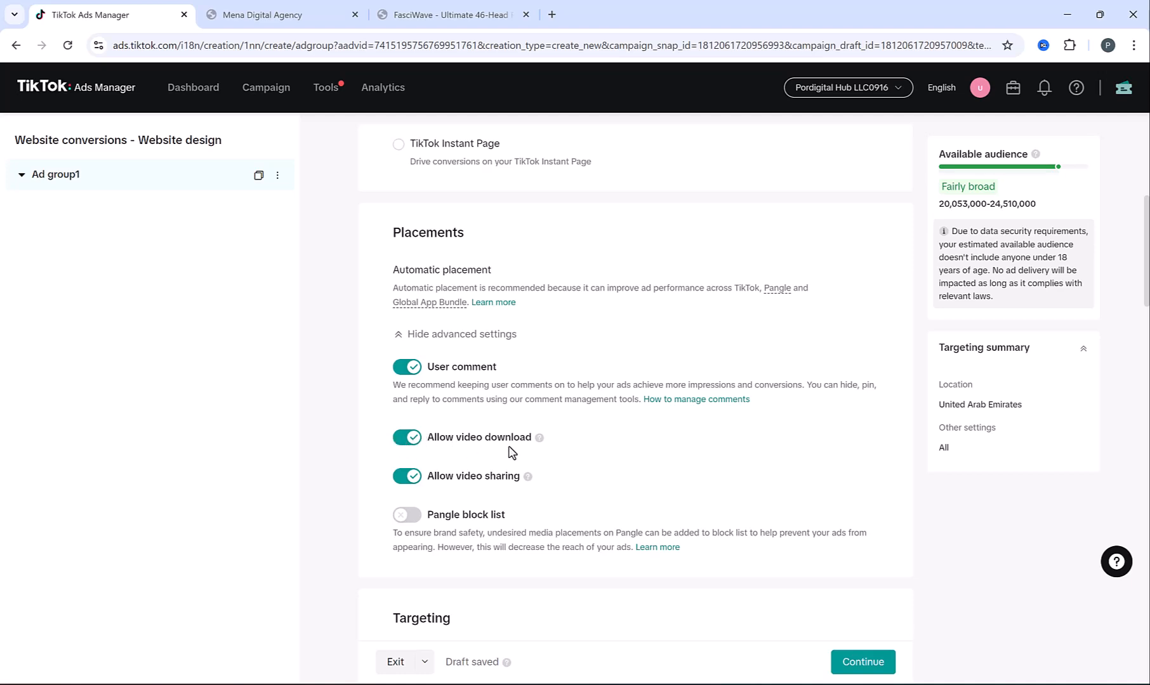
click(398, 444)
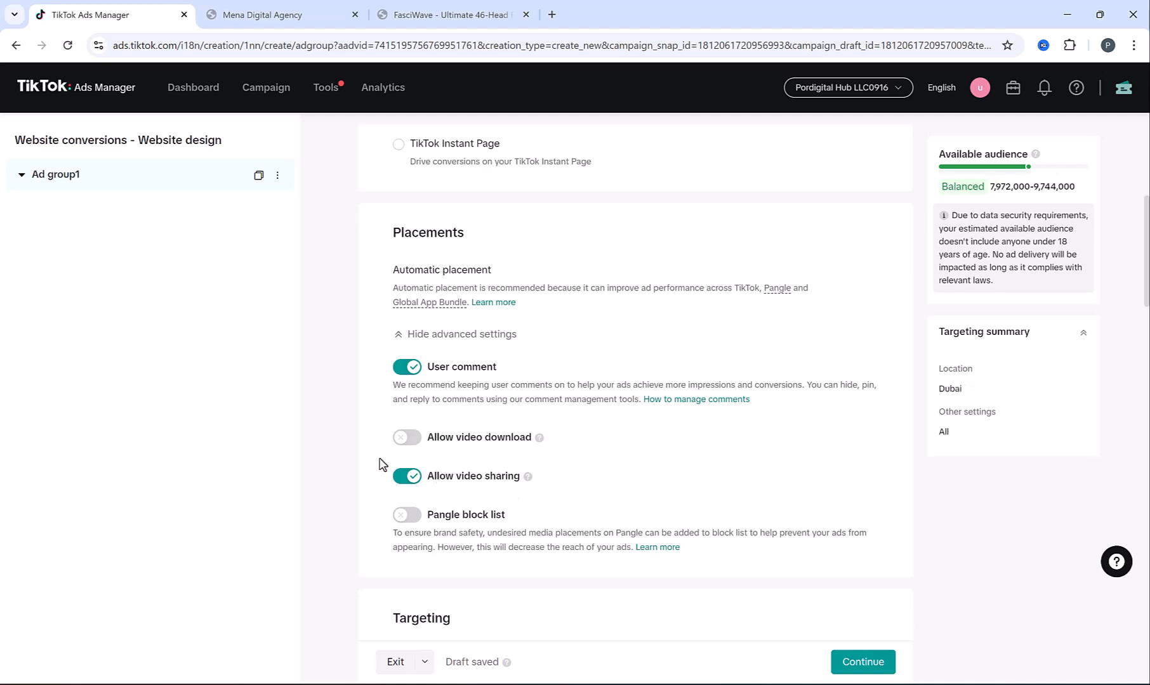
scroll(379, 459, up, 1)
scroll(380, 463, down, 9)
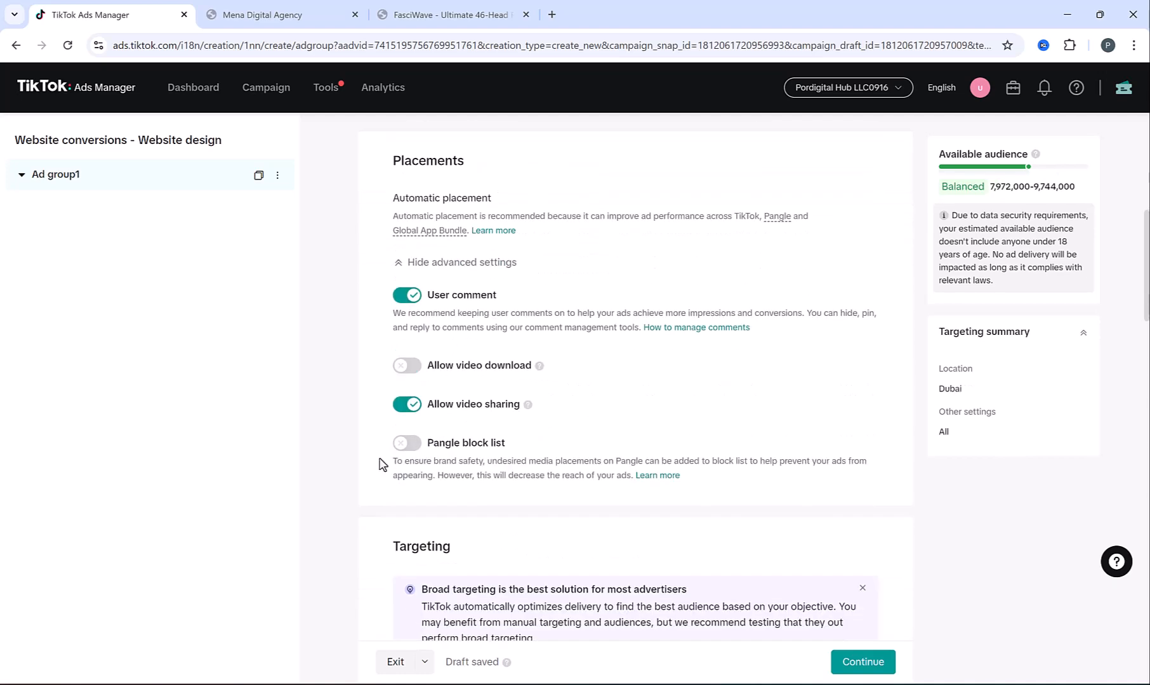
Check the Dubai location list and close it without changes
scroll(379, 464, down, 1)
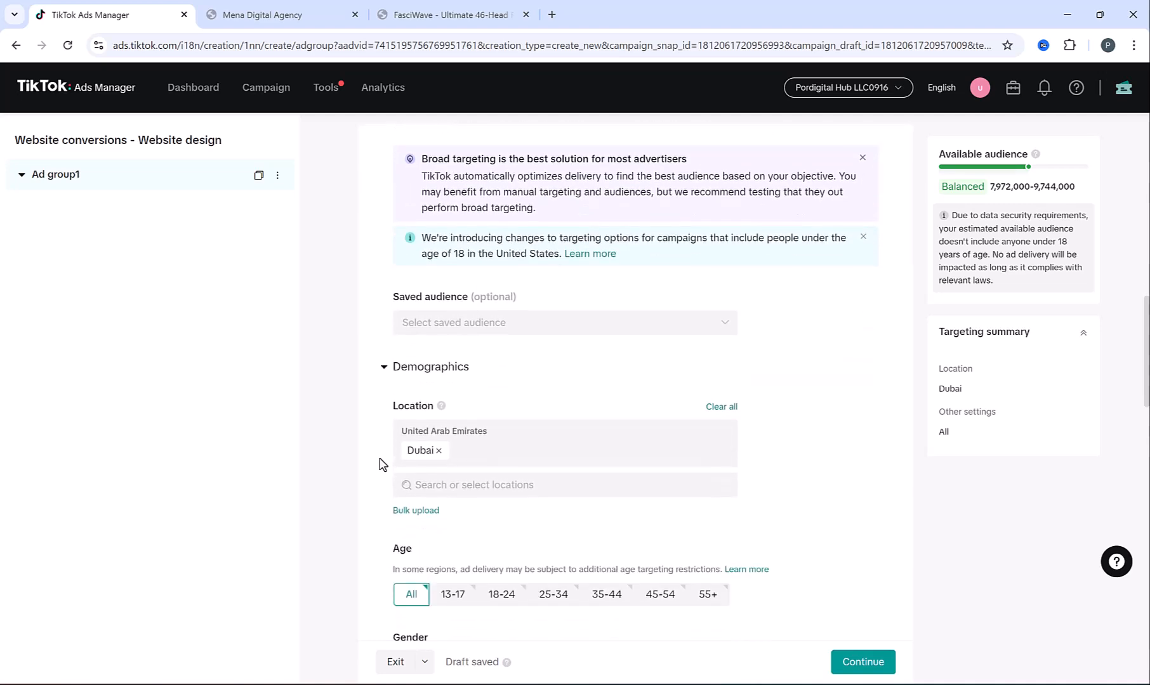
click(459, 484)
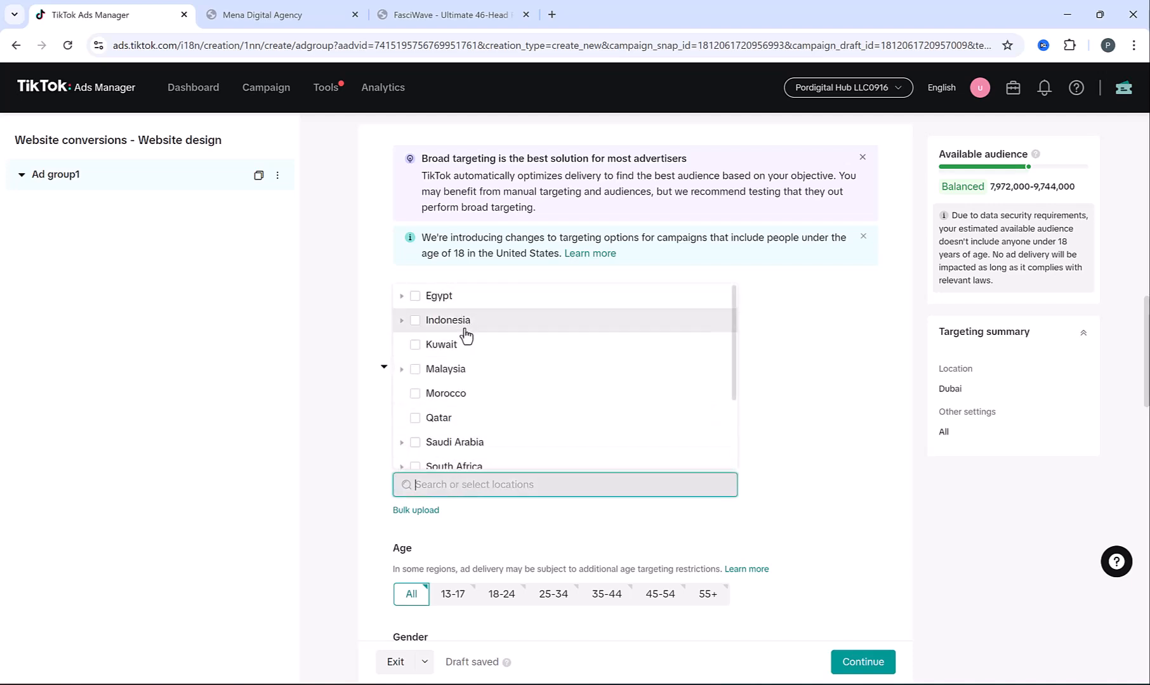
scroll(464, 336, down, 1)
click(353, 431)
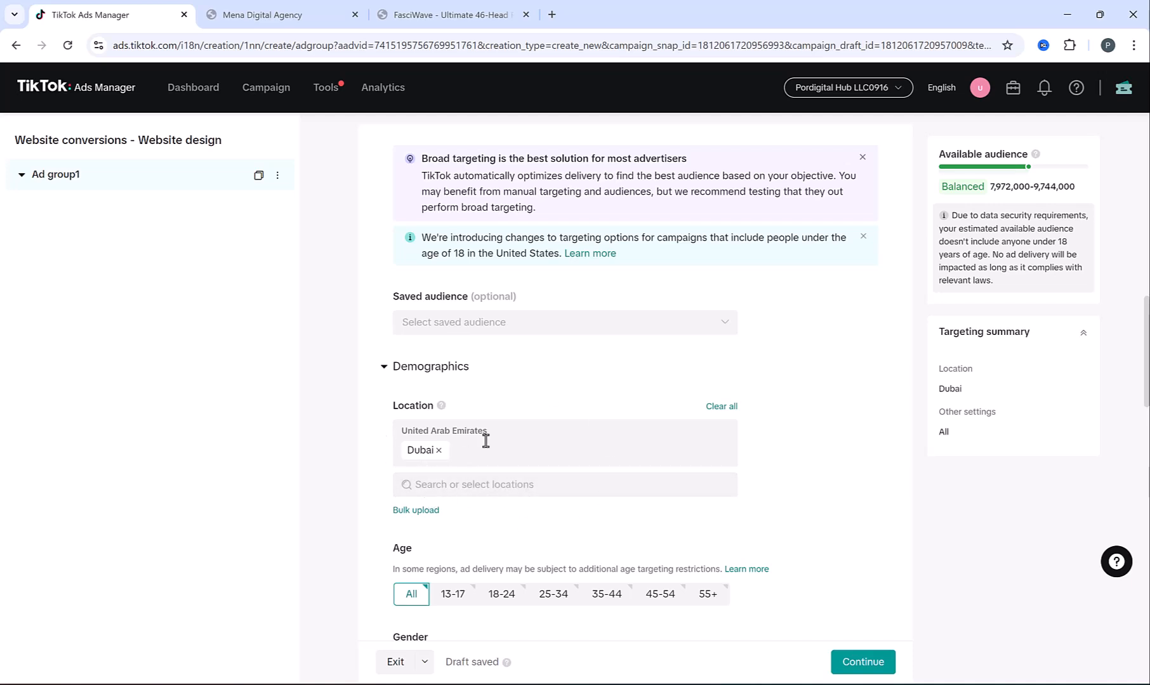
Select age groups 18-24, 25-34, 35-44, 45-54 and 55+
scroll(388, 438, down, 3)
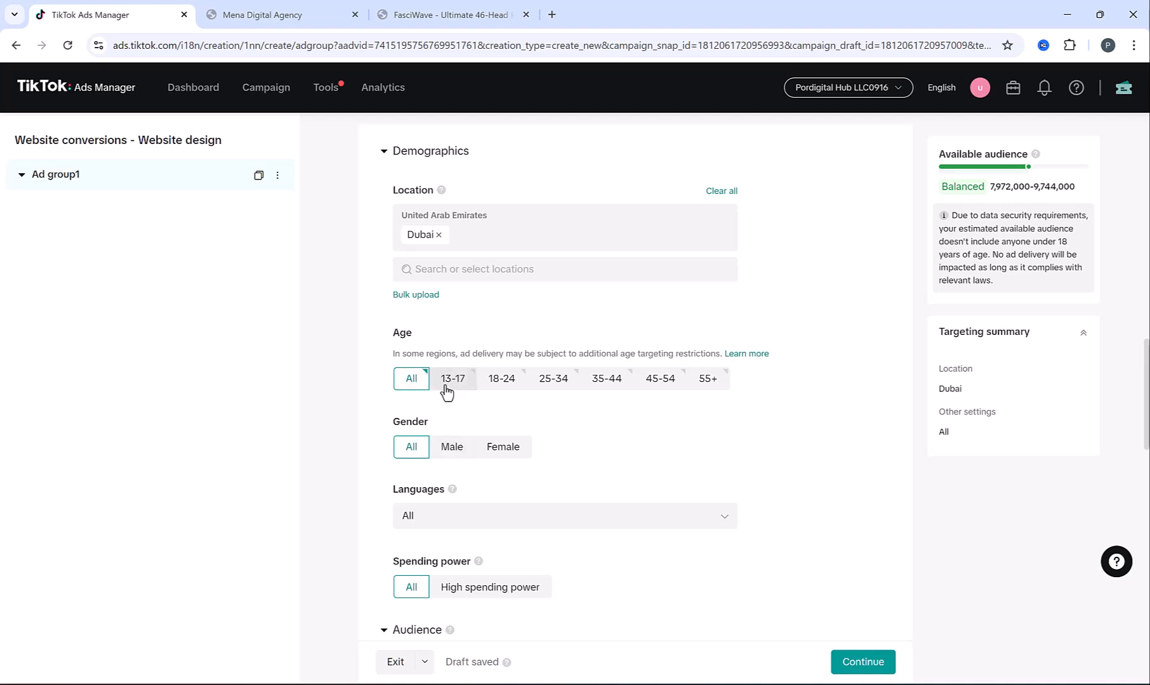
click(503, 380)
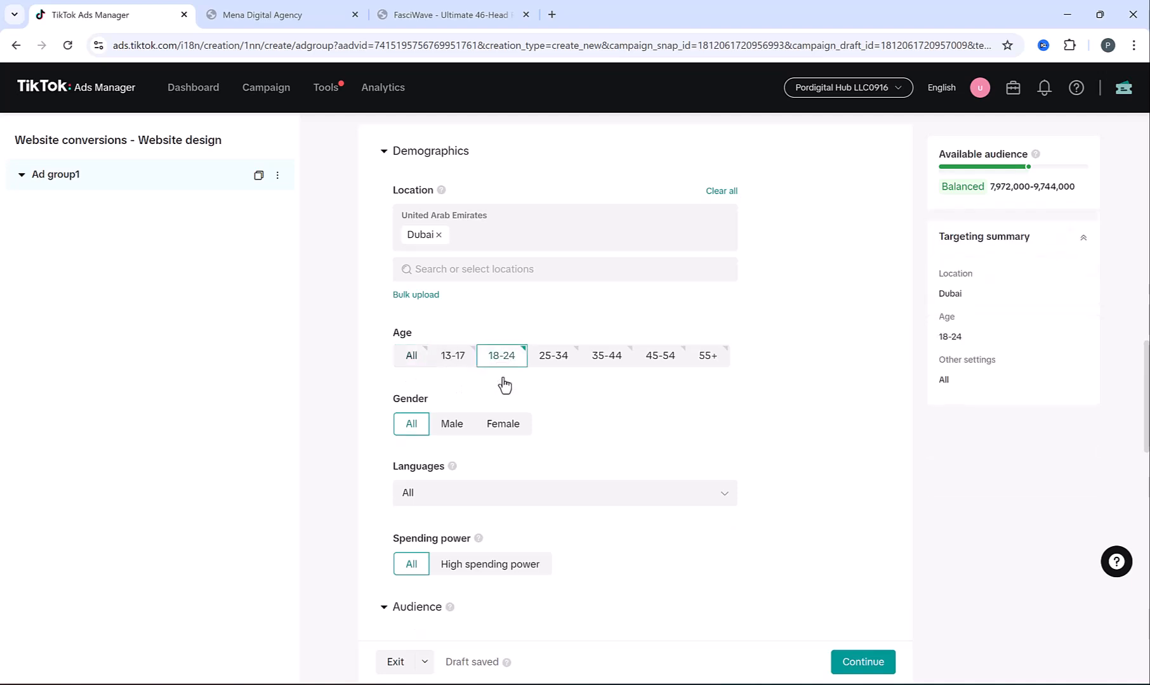
click(547, 361)
click(606, 365)
click(655, 364)
click(707, 368)
click(492, 366)
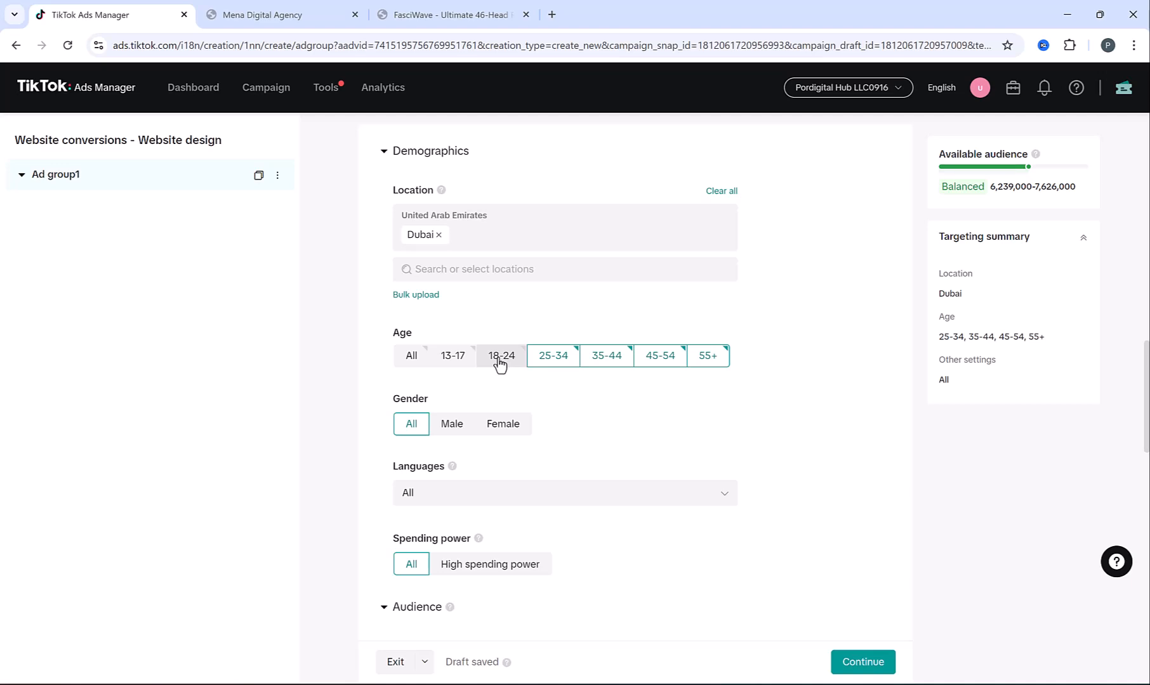
click(500, 364)
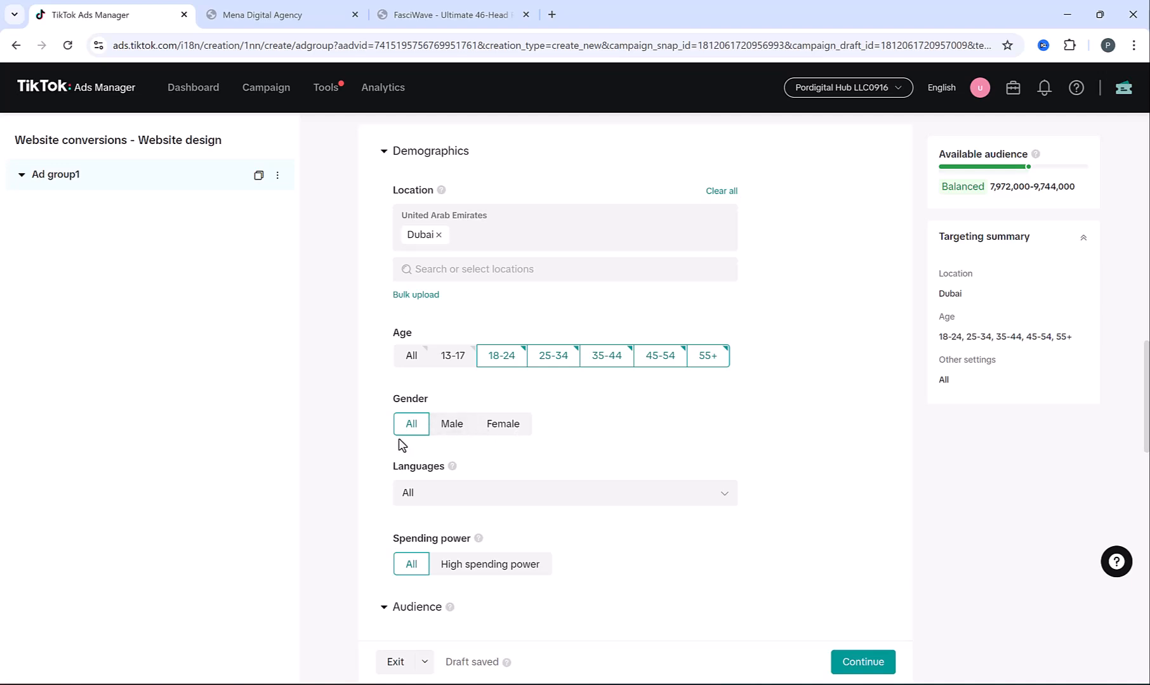
Target English as the audience language and review the updated audience estimate
scroll(364, 446, down, 1)
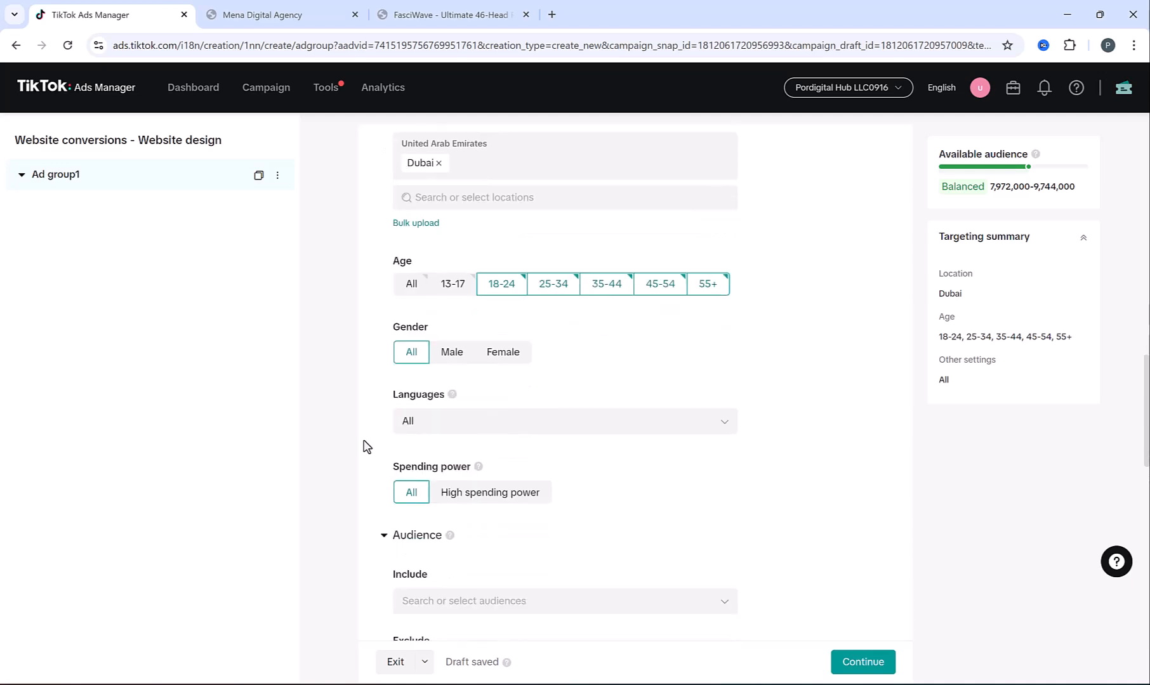
click(498, 428)
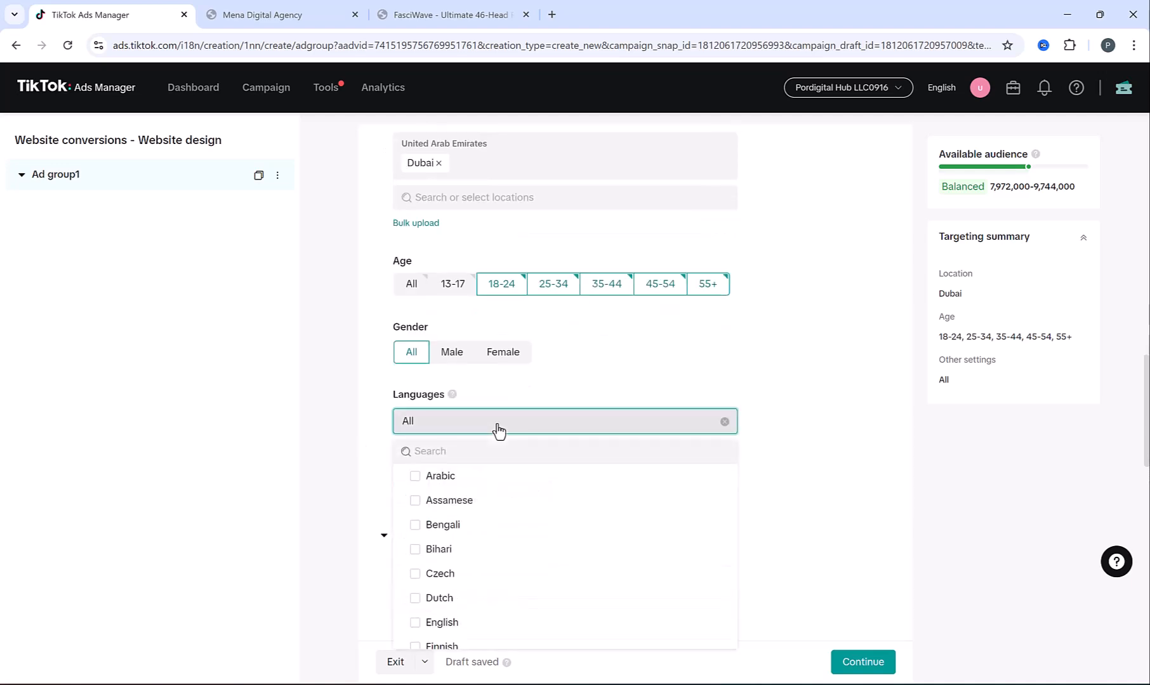
click(471, 450)
text(eng)
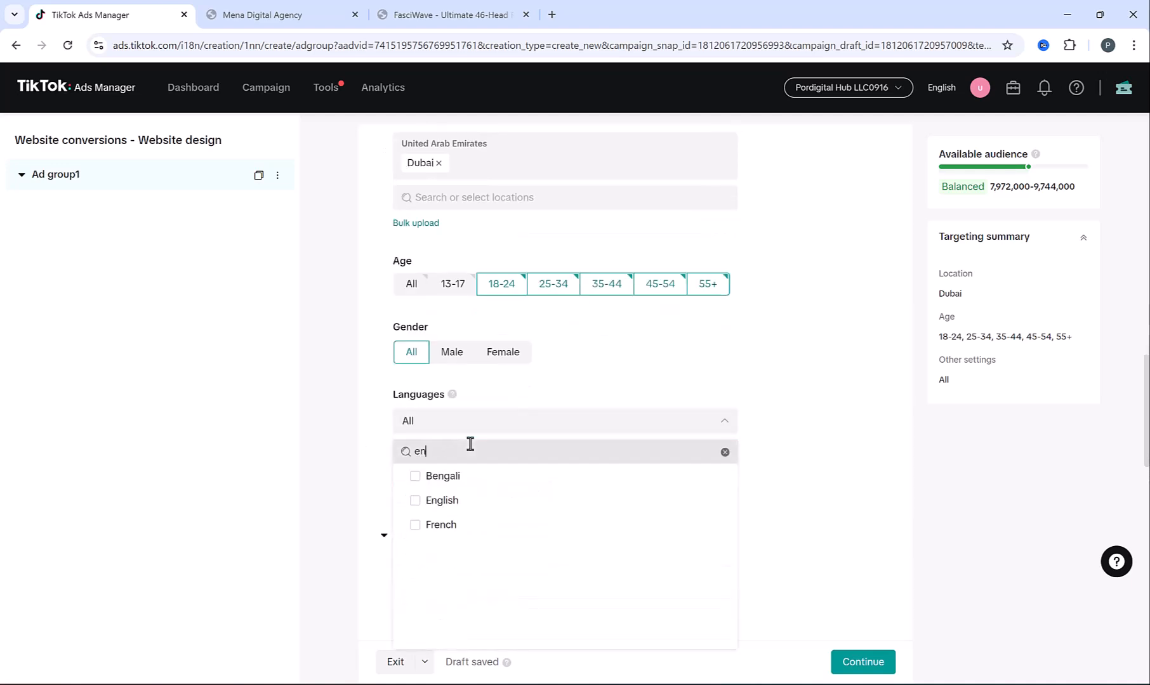
click(431, 502)
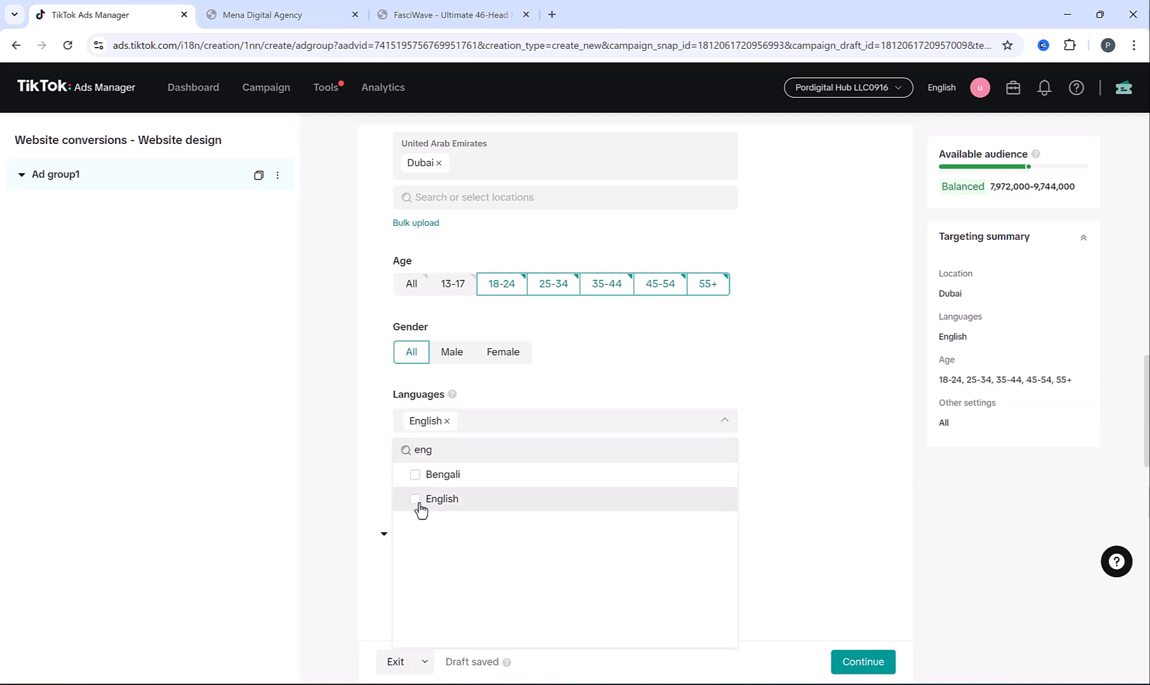
click(382, 458)
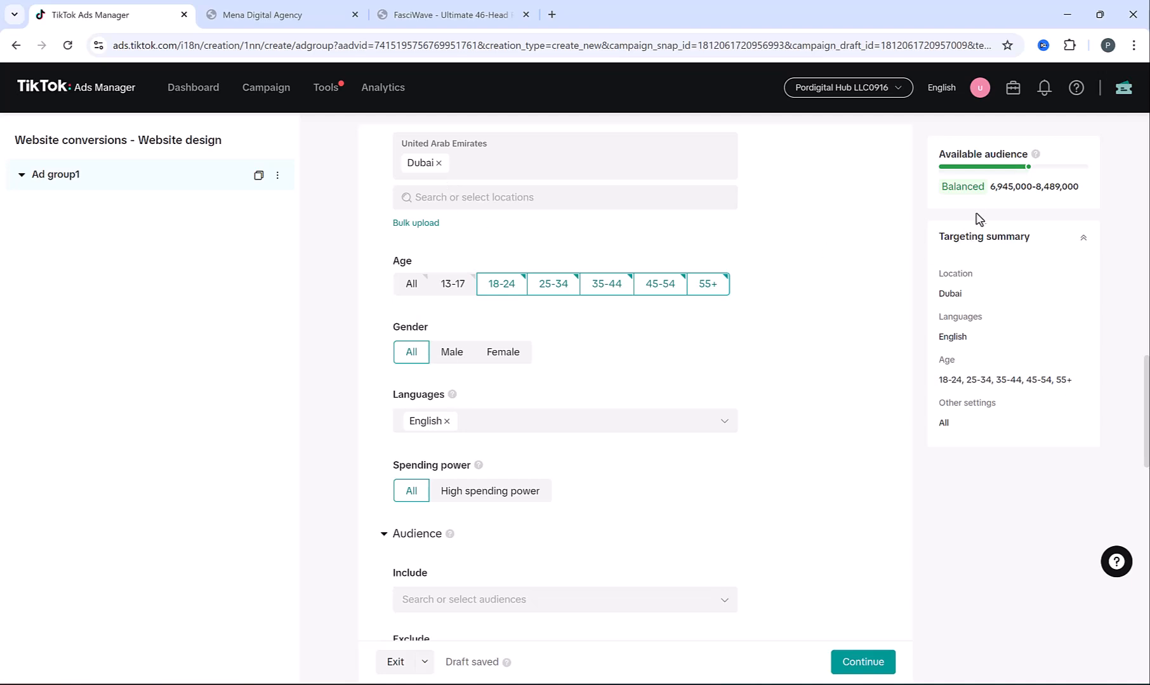
drag(989, 186, 1087, 183)
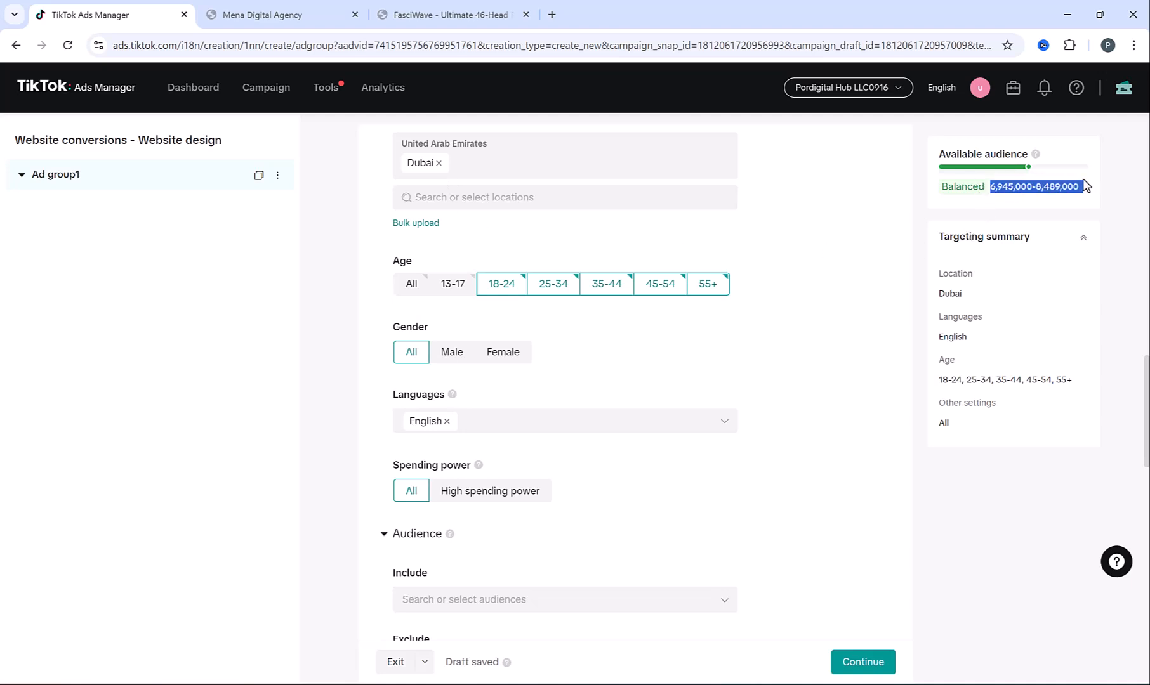
click(994, 200)
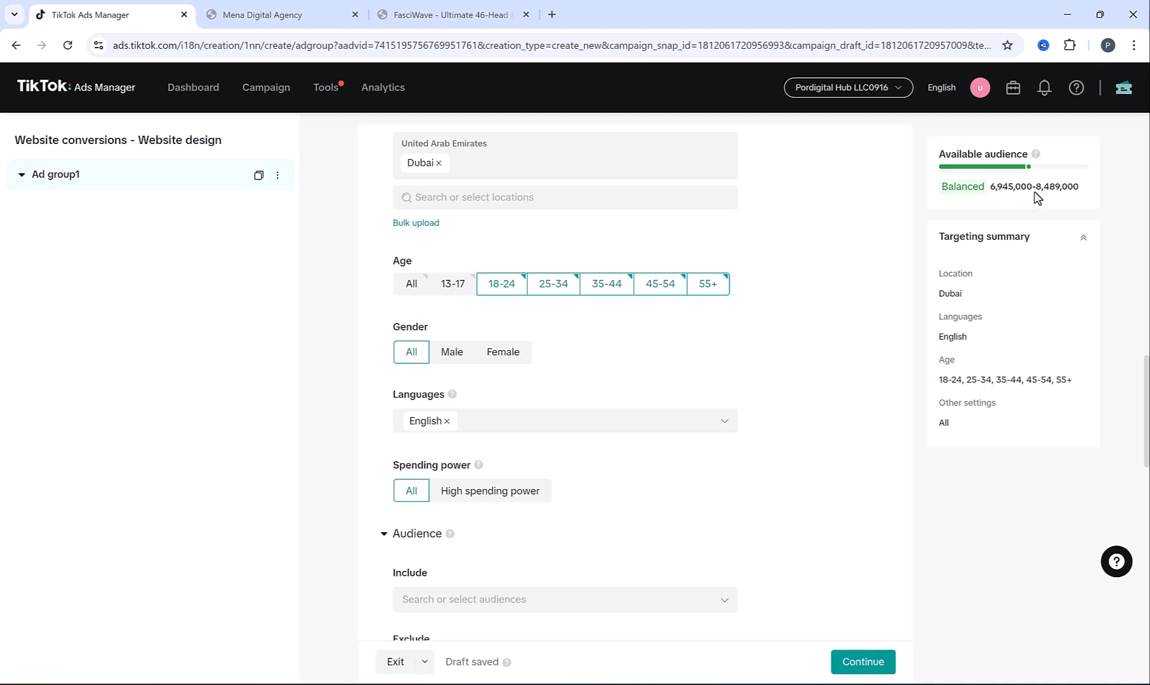
Try female-only targeting, revert to all genders, and set spending power to All
click(487, 354)
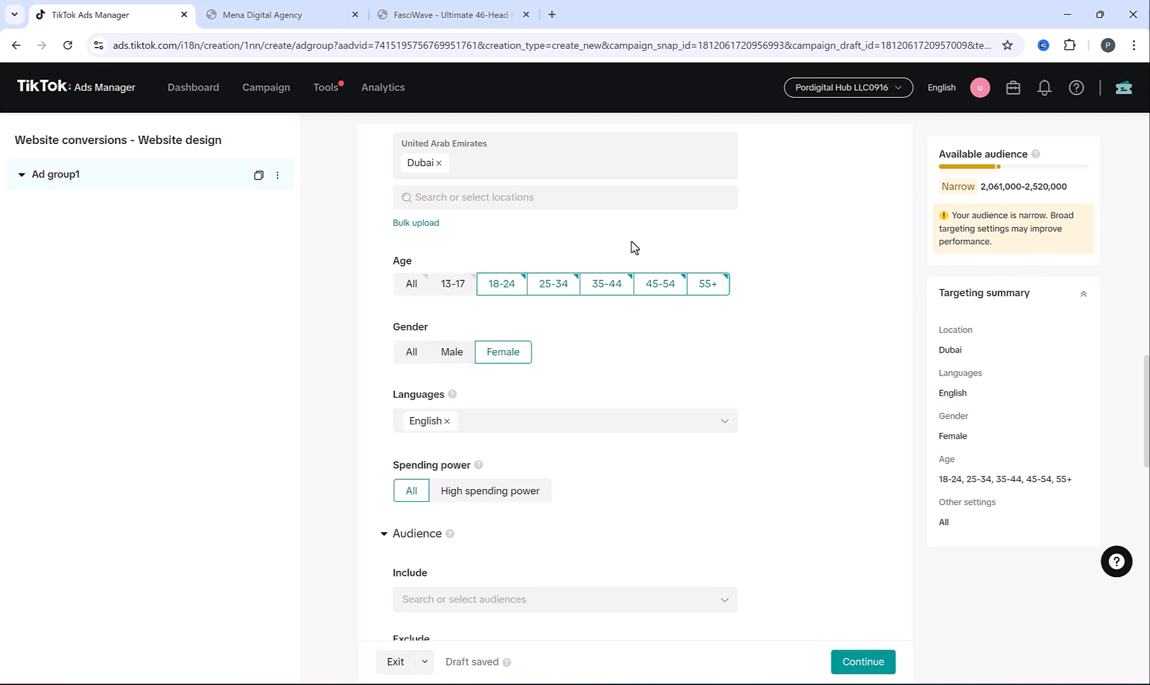
drag(955, 216, 1070, 231)
click(1072, 238)
click(407, 356)
scroll(767, 350, down, 2)
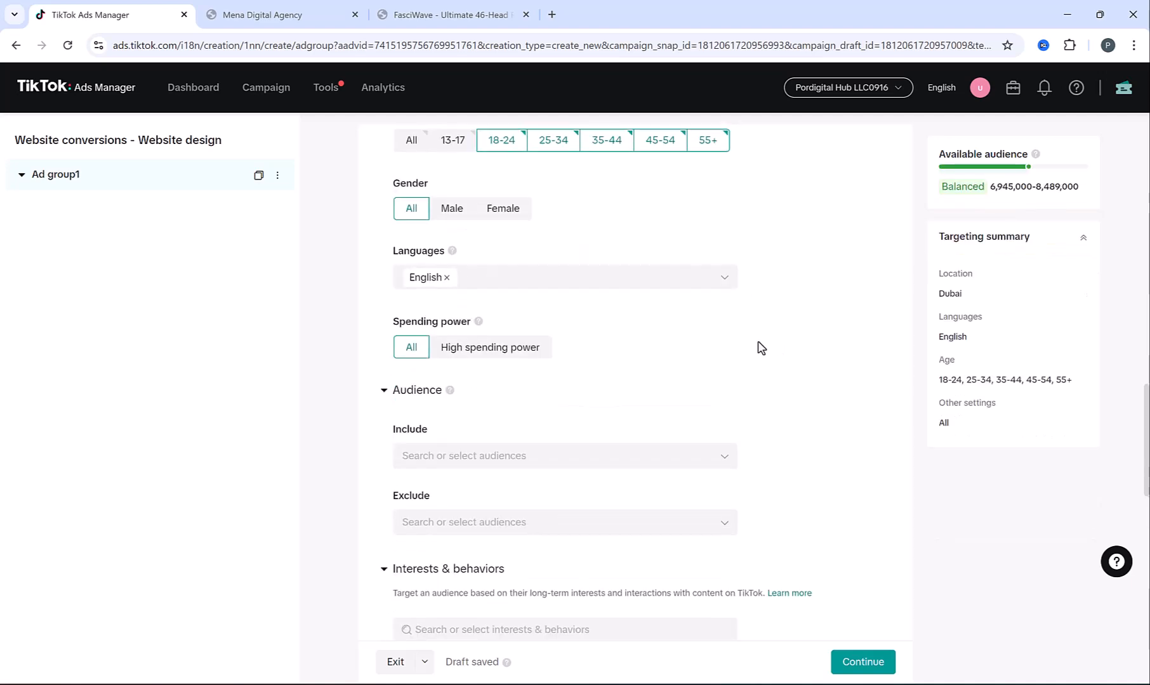
click(450, 357)
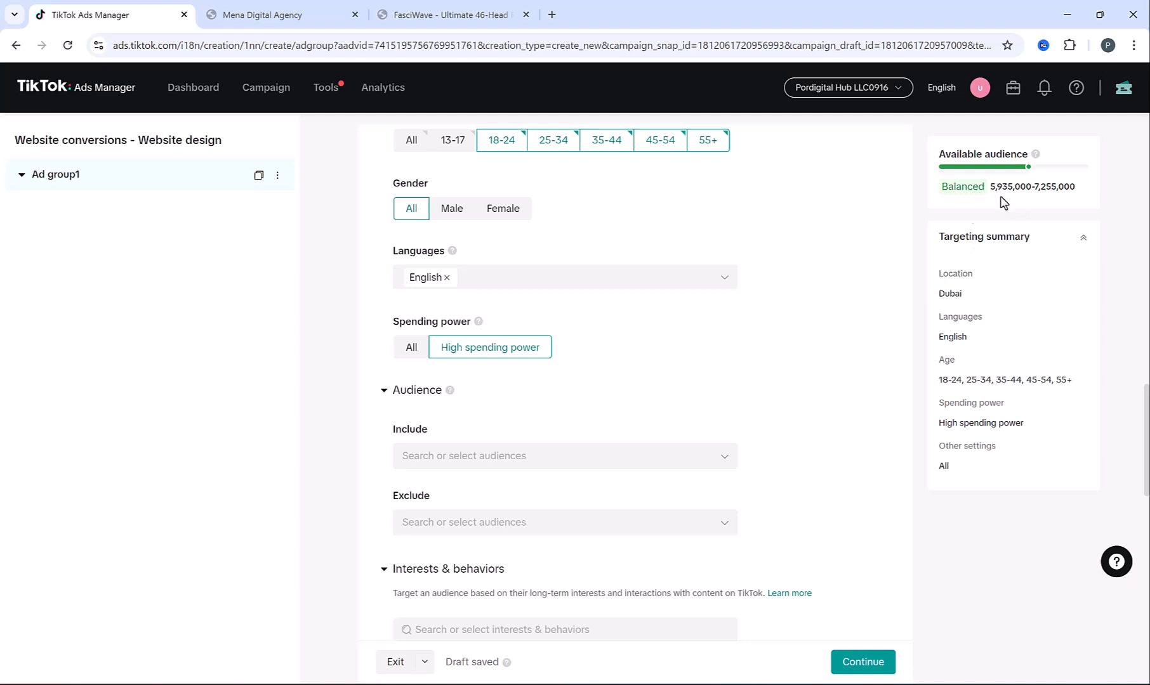
click(402, 351)
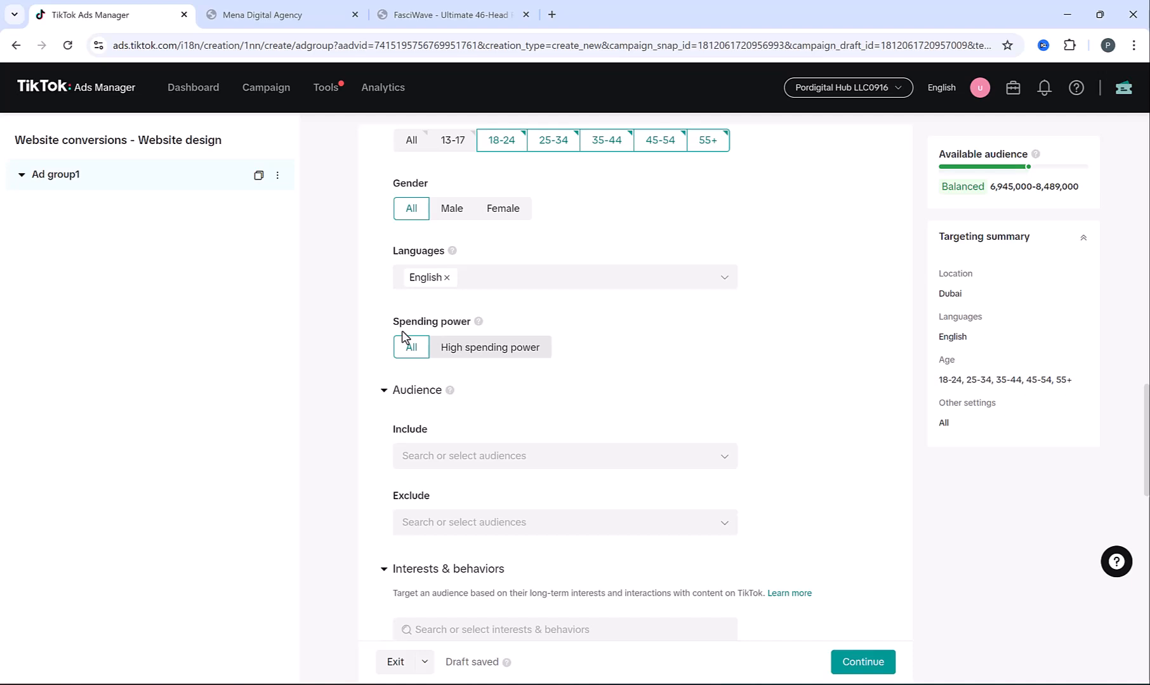
scroll(610, 354, down, 1)
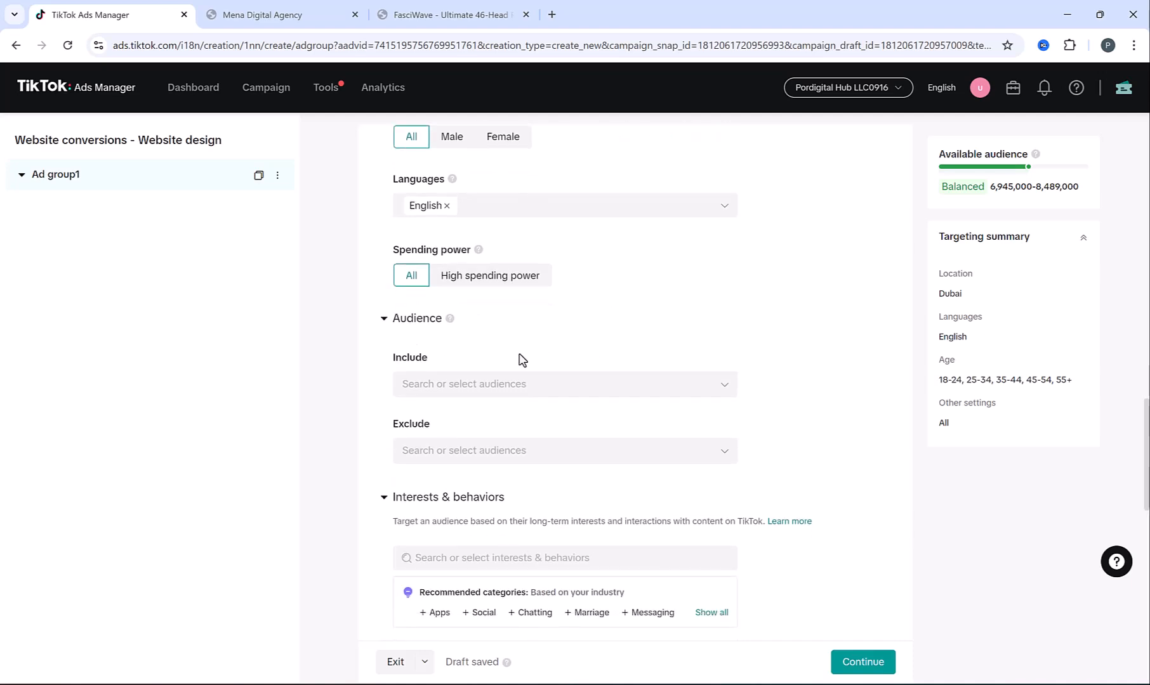
click(501, 387)
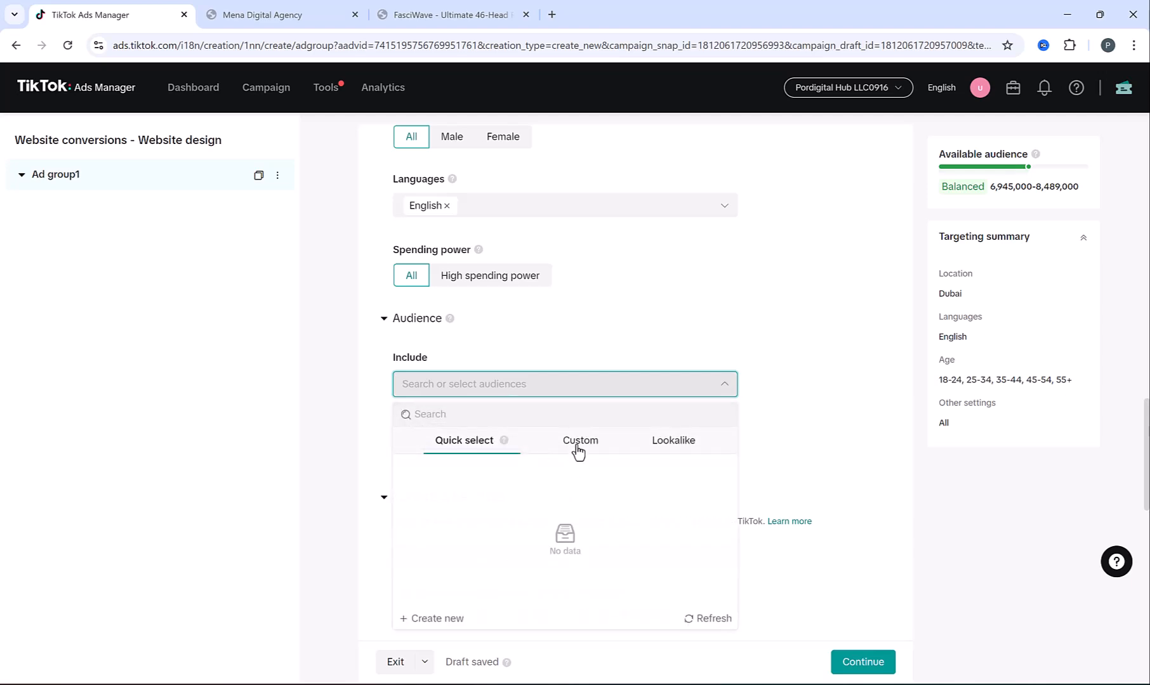
click(579, 444)
click(657, 450)
click(434, 434)
click(350, 383)
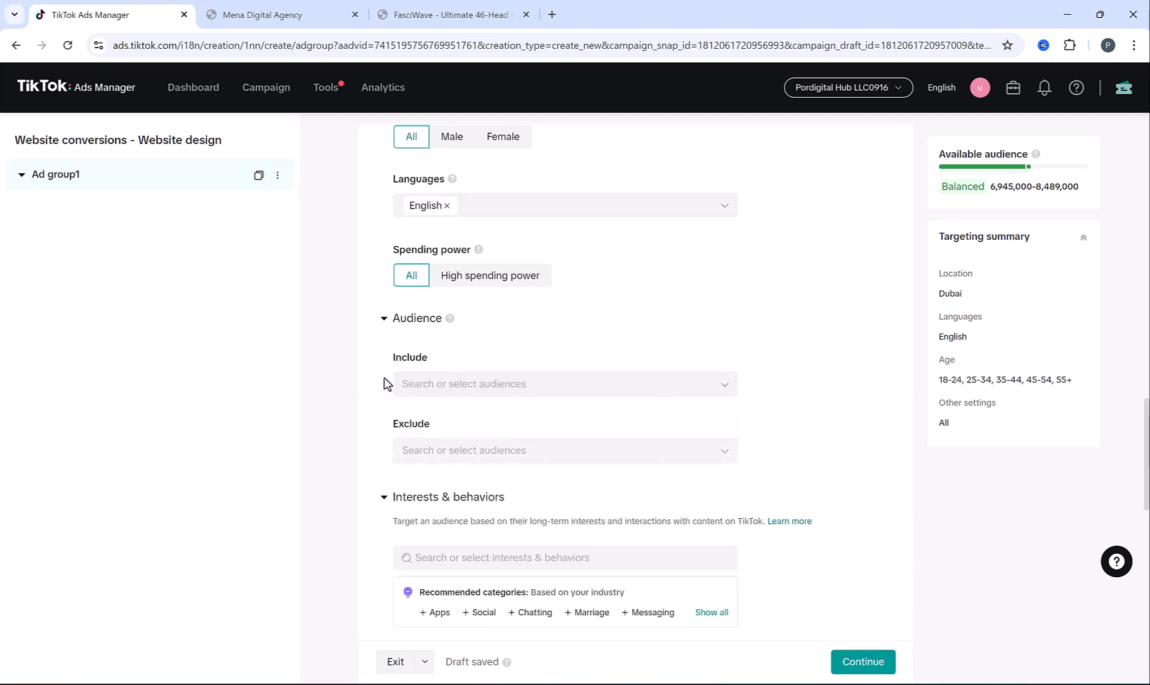
scroll(373, 365, down, 1)
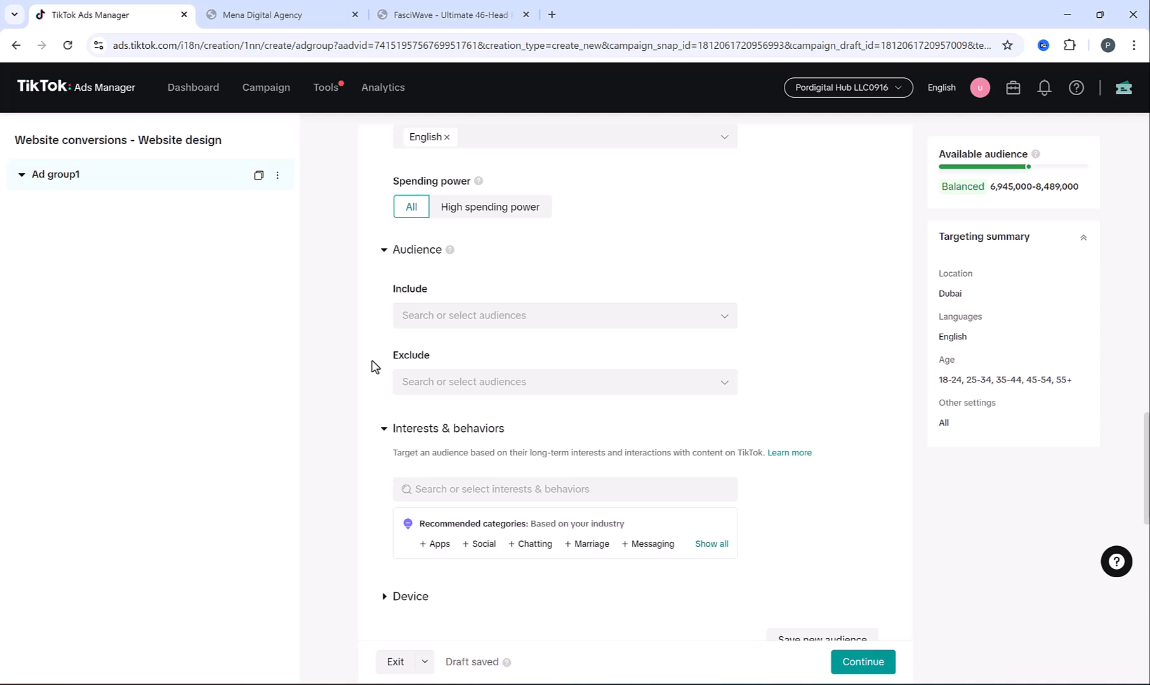
scroll(381, 372, down, 1)
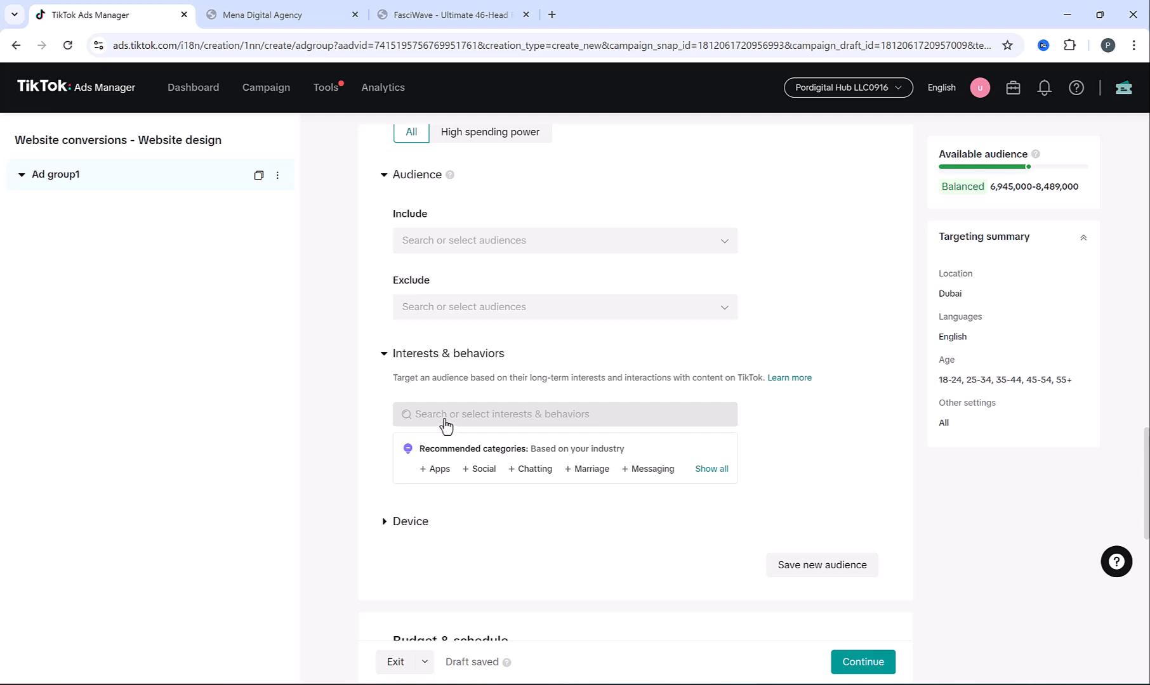
Search for and add 'business owner' as a targeted interest
click(447, 425)
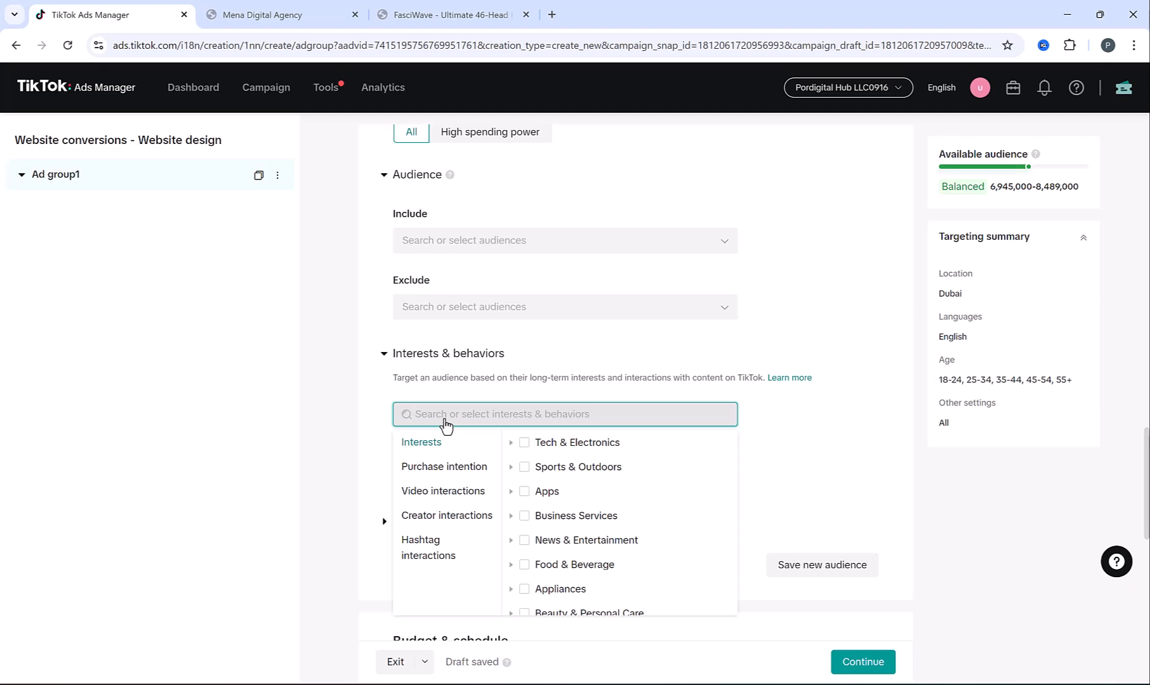
text(business ow)
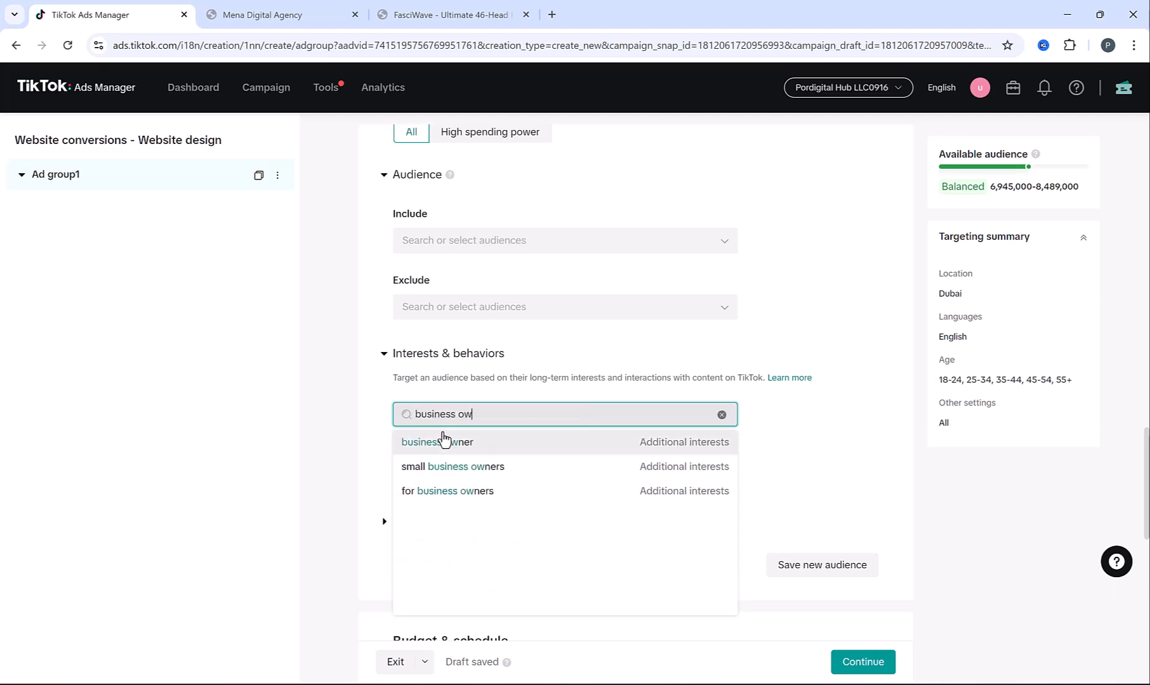
click(441, 439)
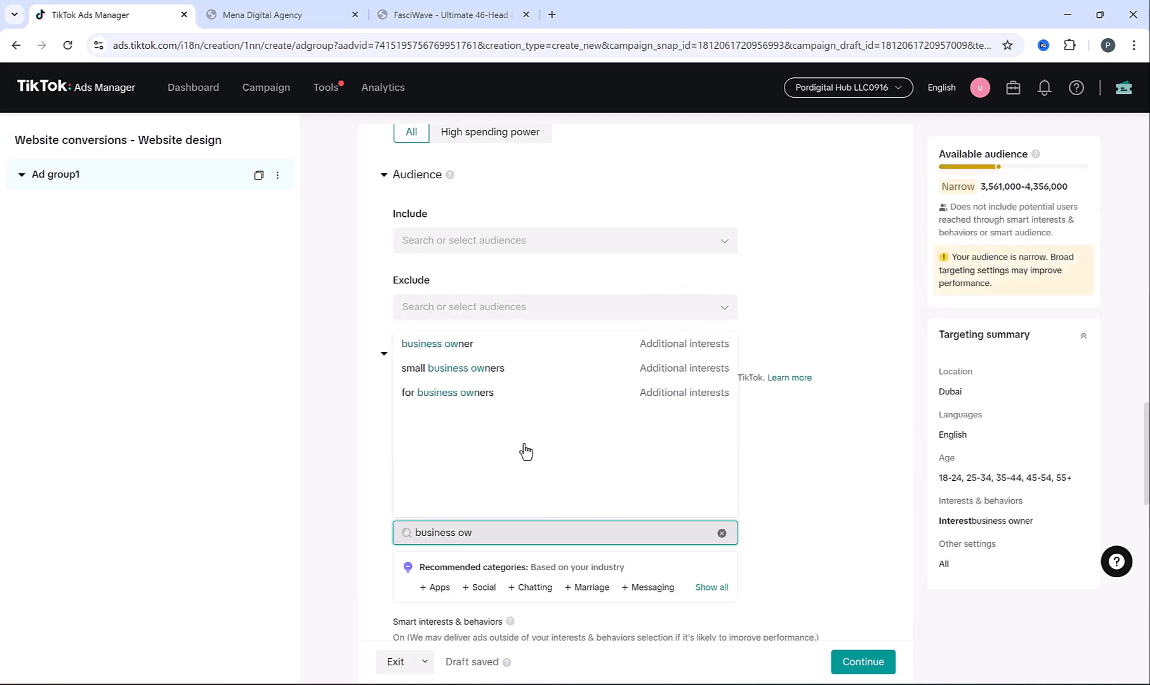
scroll(522, 451, down, 1)
click(353, 448)
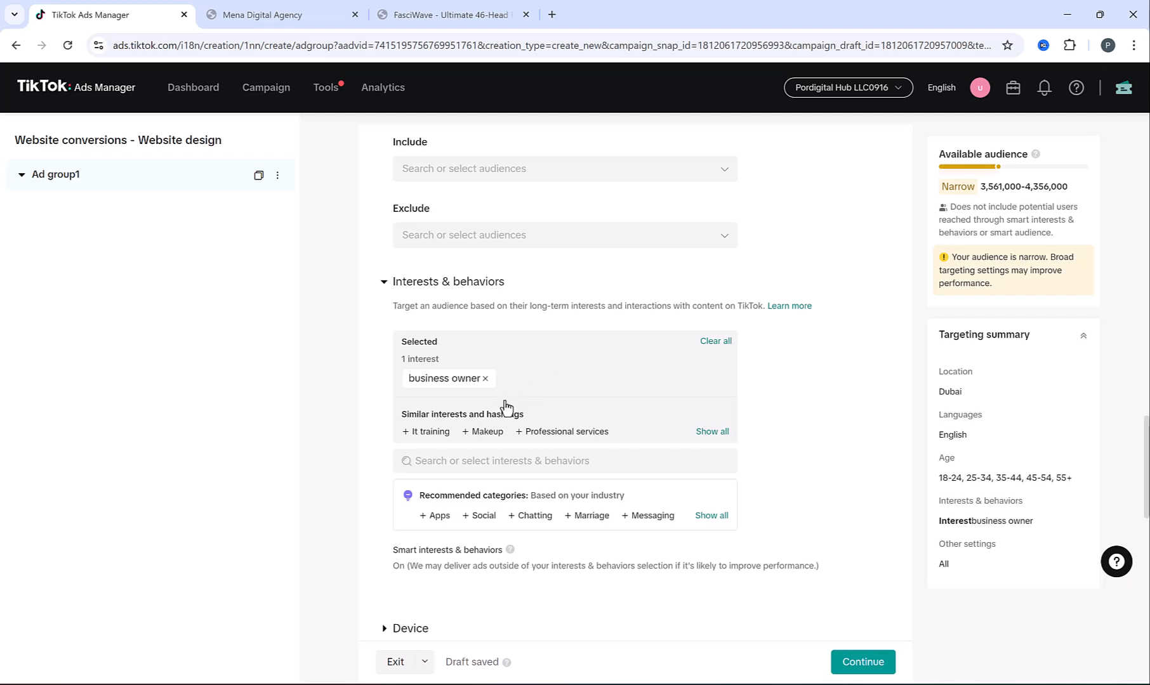
Tick the Business Services category and add 'website builder' as interests
click(473, 465)
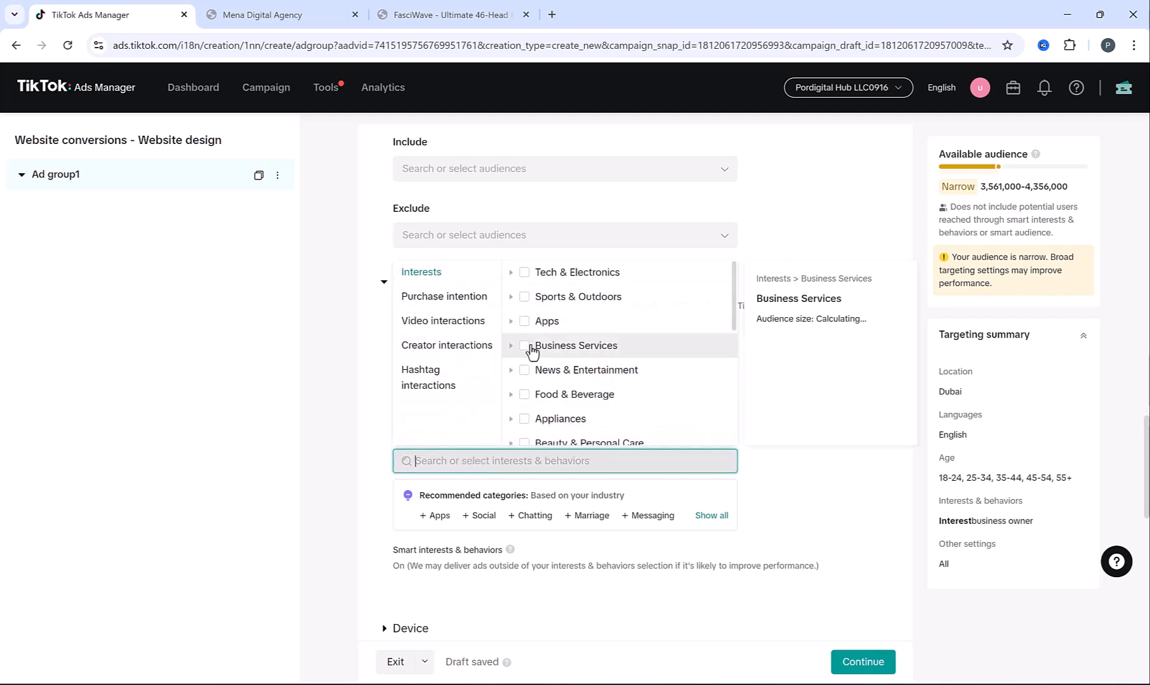
click(525, 346)
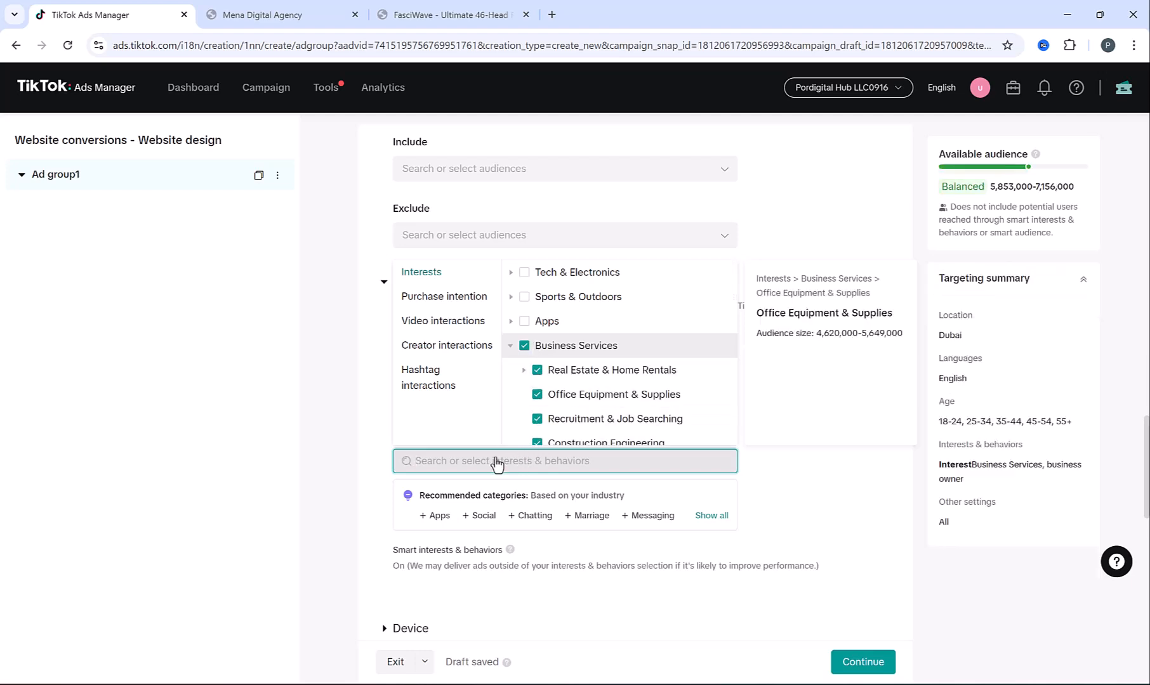
text(website)
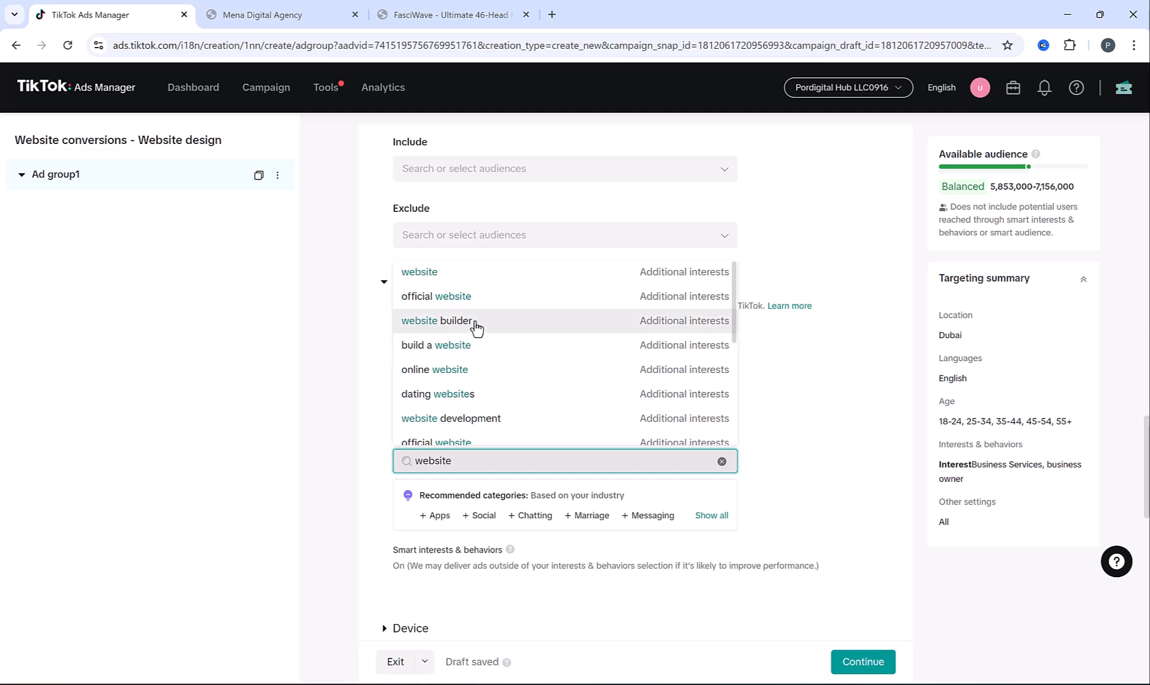
click(478, 327)
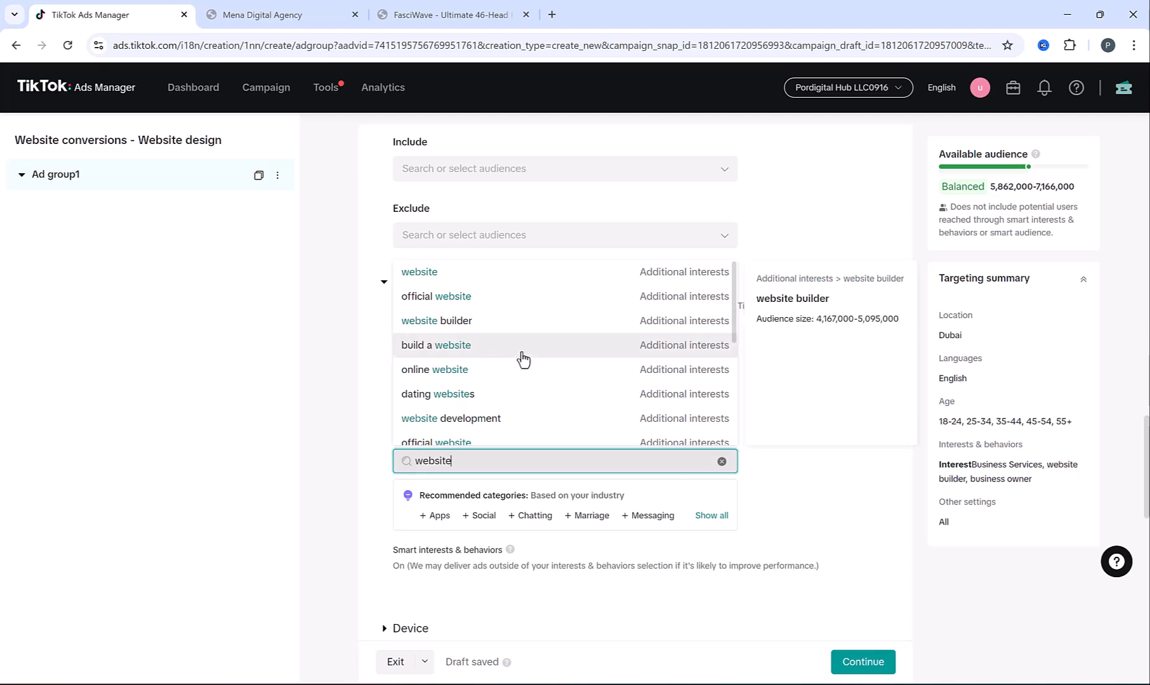
click(695, 327)
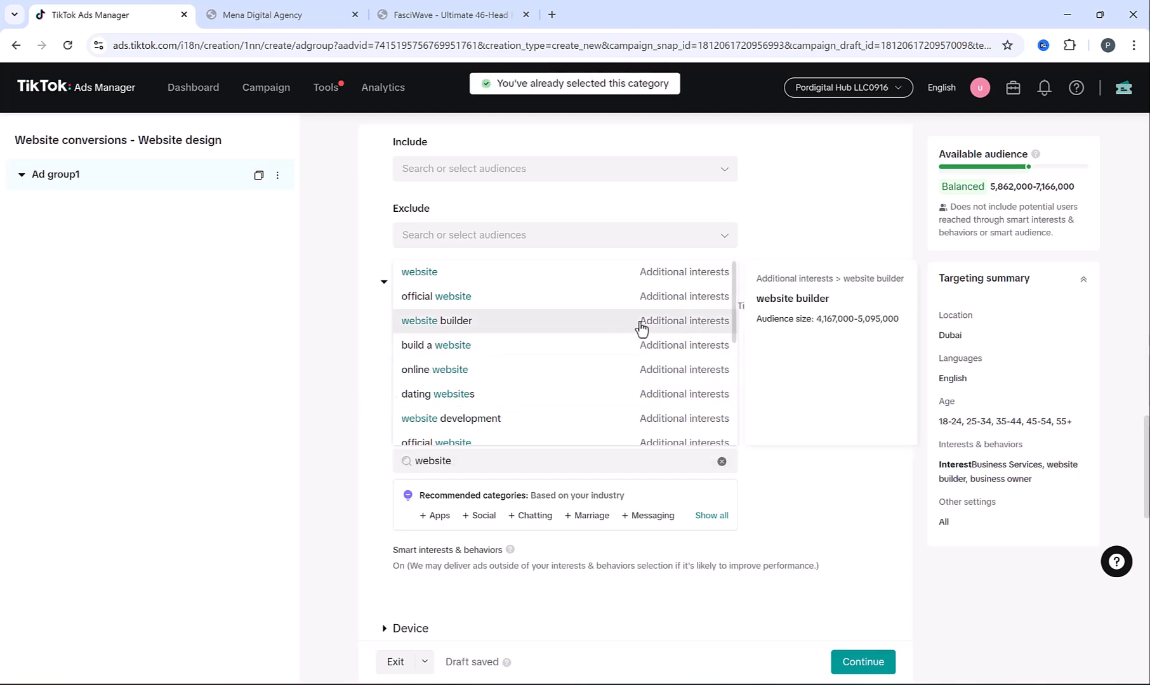
click(342, 380)
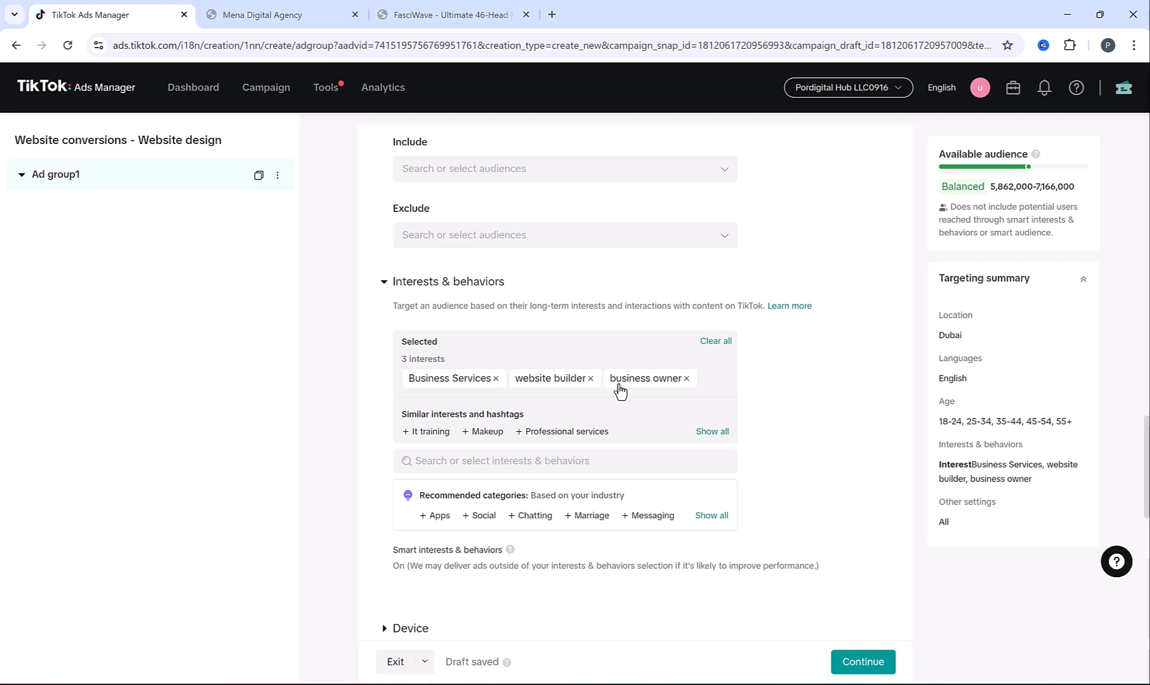
scroll(359, 368, down, 2)
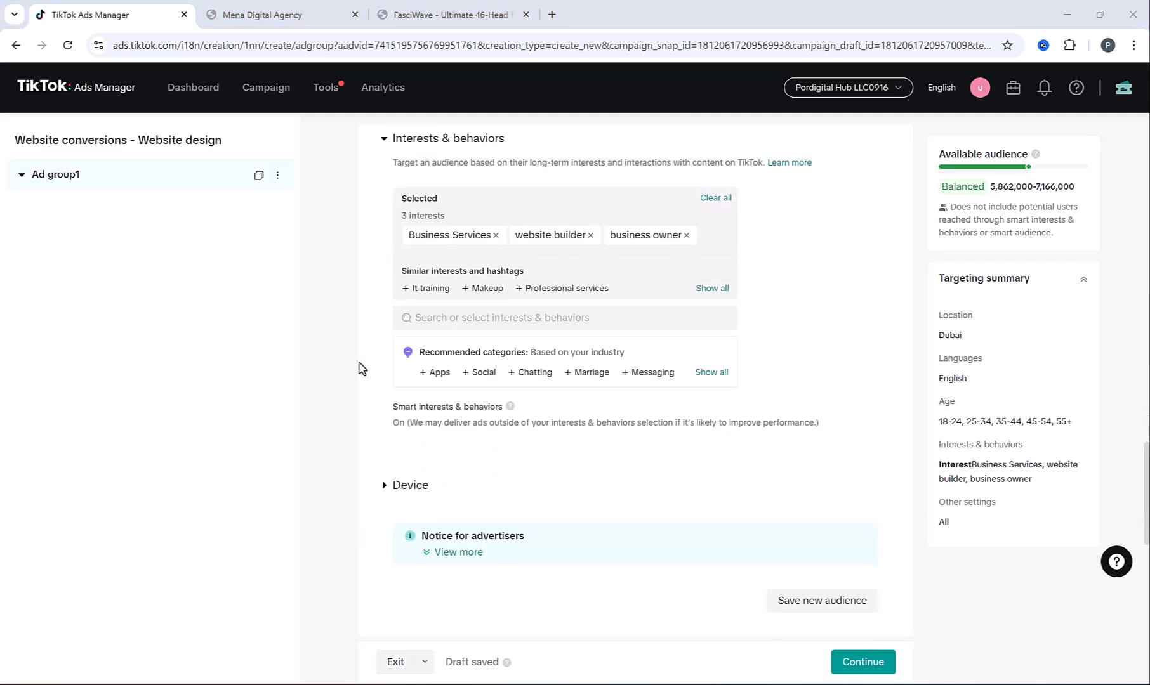
scroll(359, 368, down, 3)
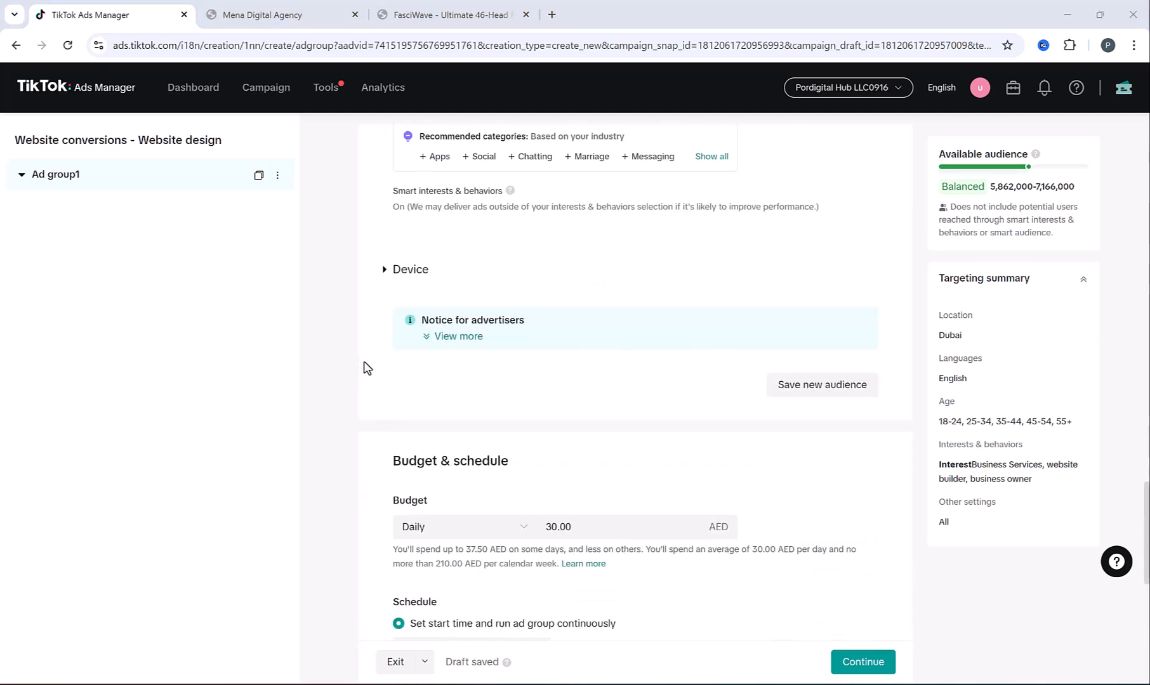
click(386, 277)
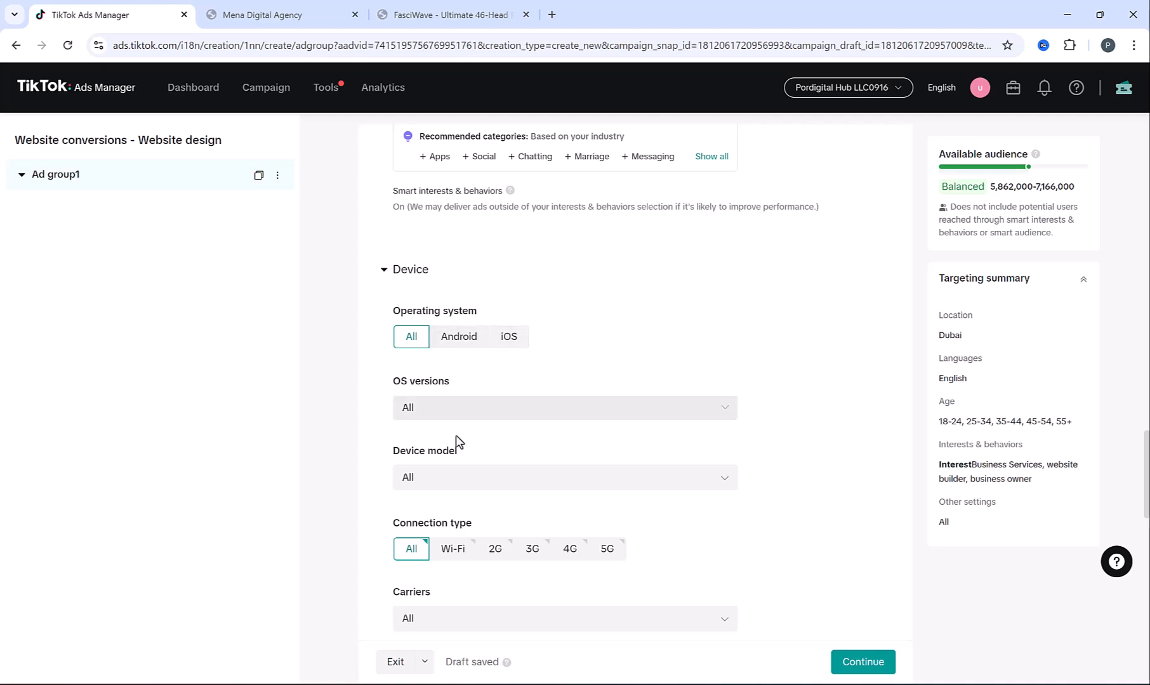
click(465, 485)
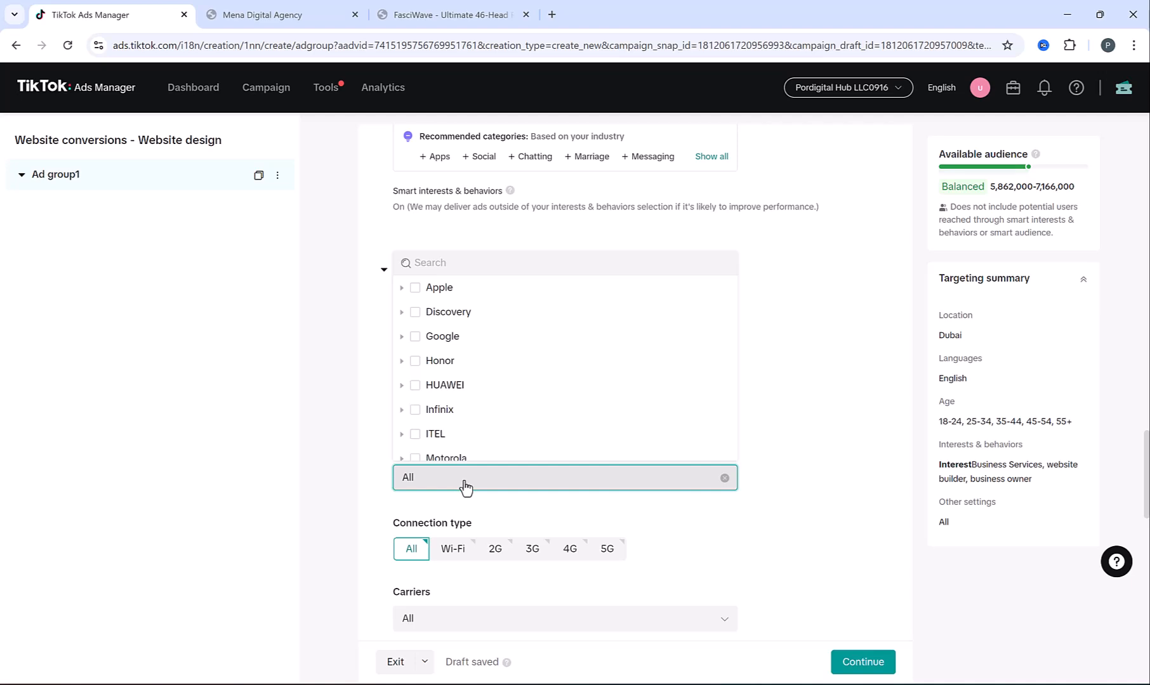
click(458, 406)
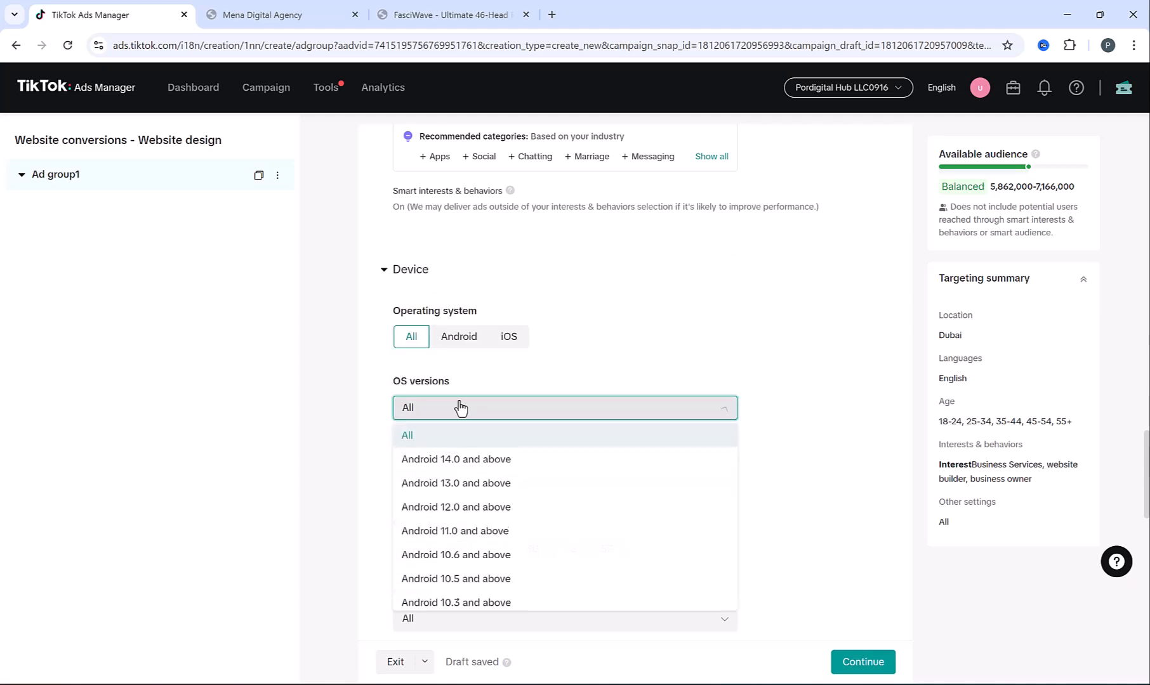
click(378, 407)
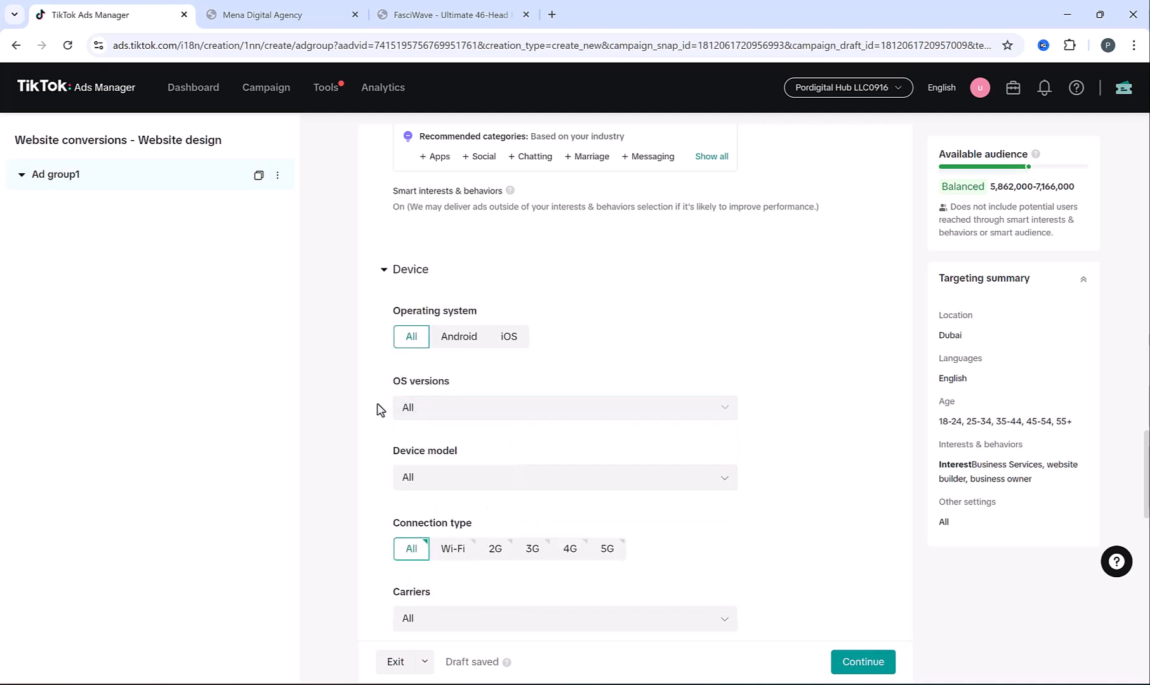
click(384, 271)
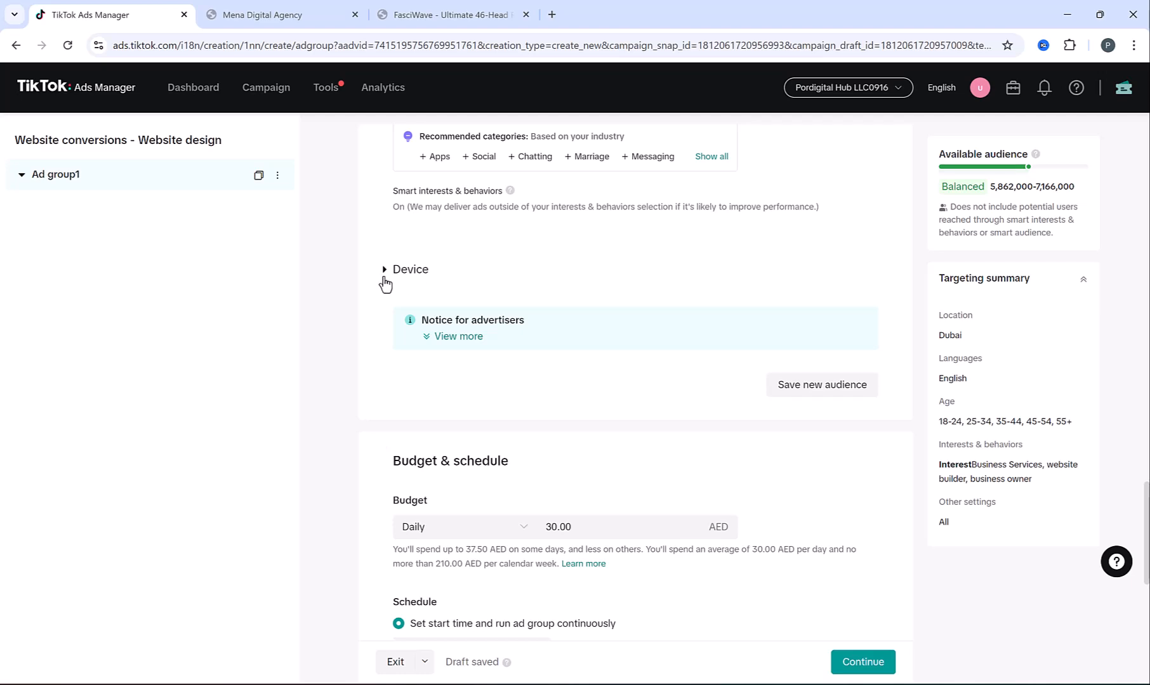
scroll(390, 308, down, 2)
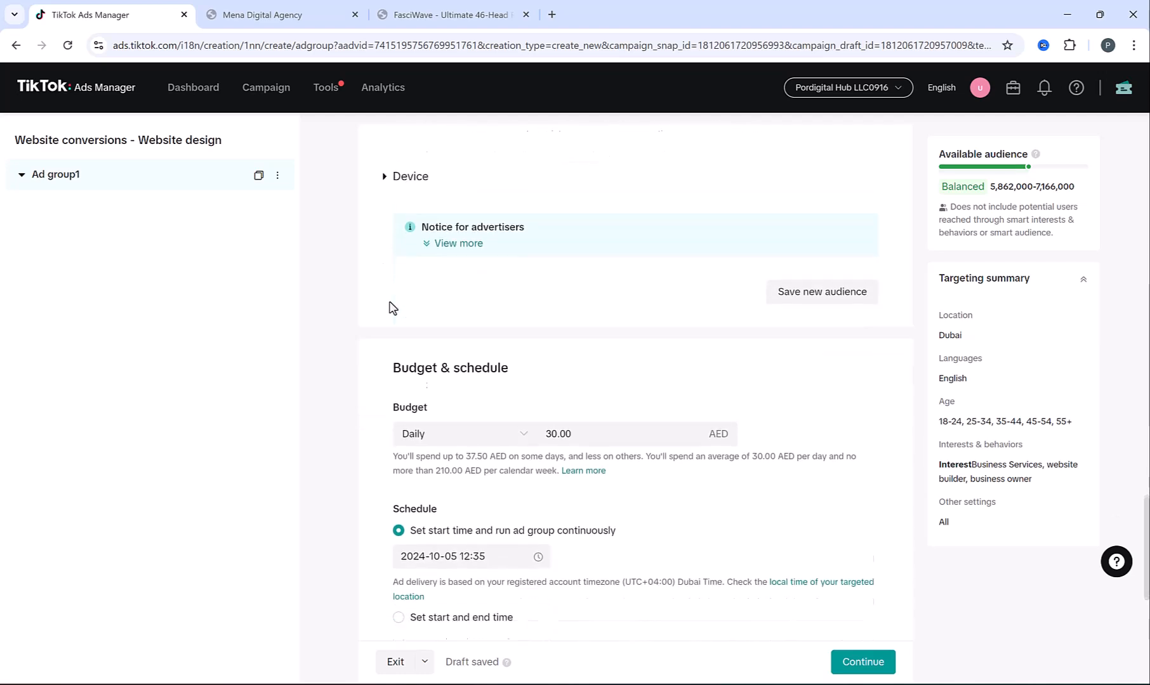
click(423, 393)
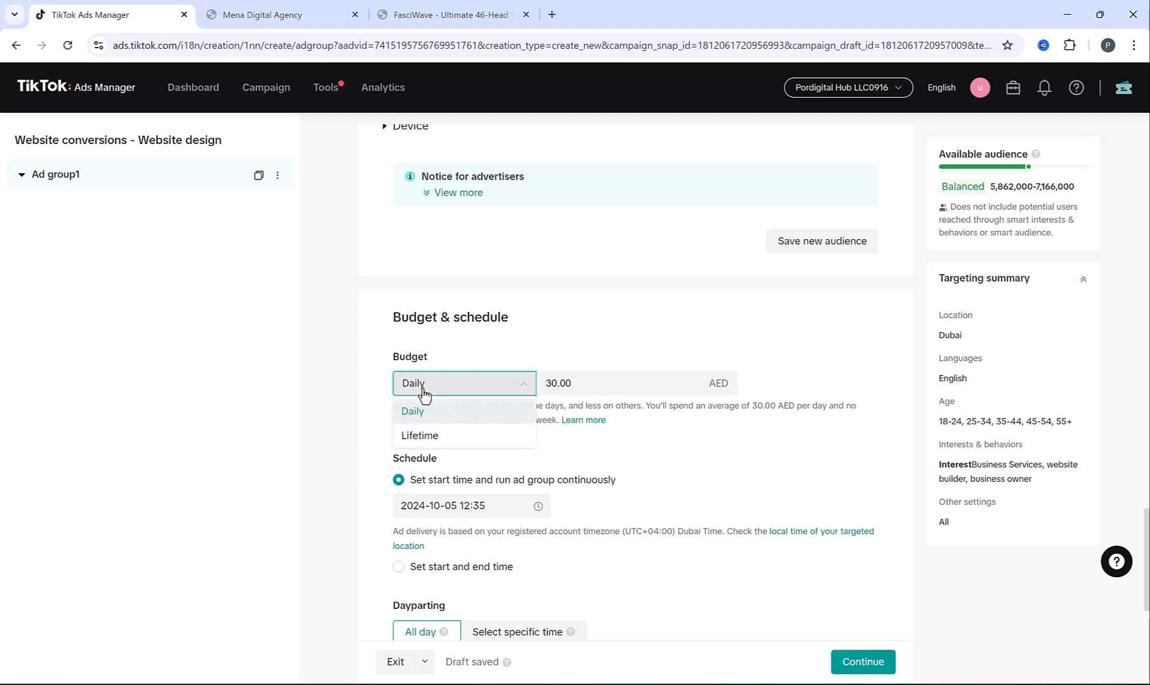
double_click(569, 383)
text(50)
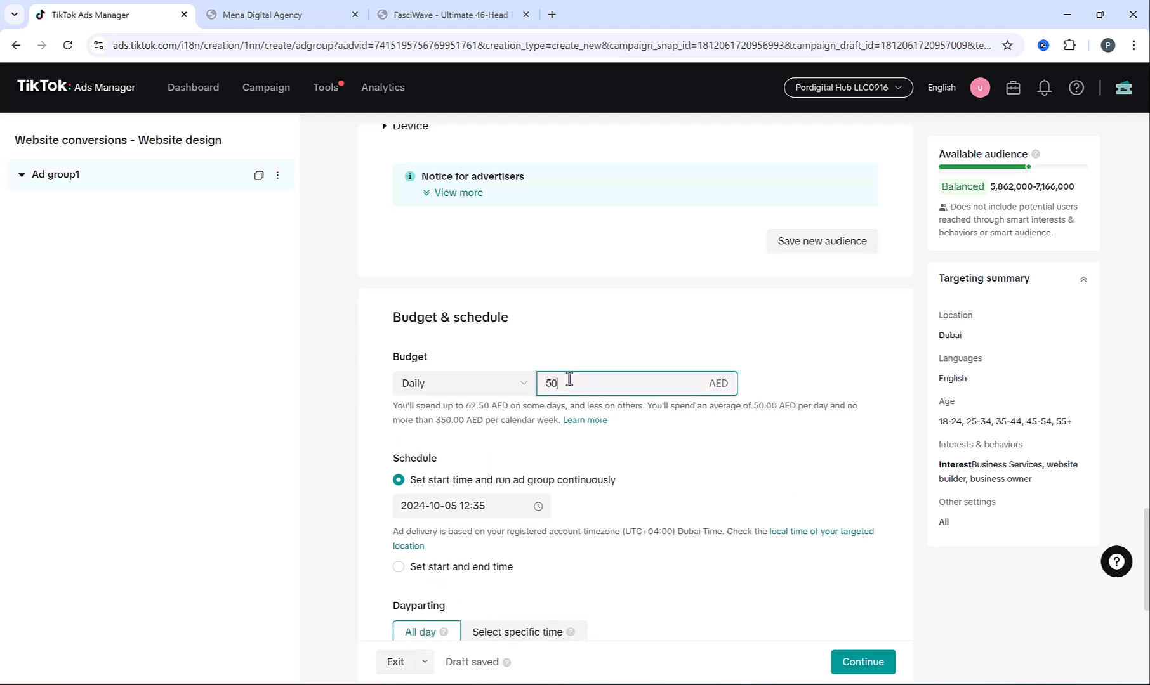
click(383, 390)
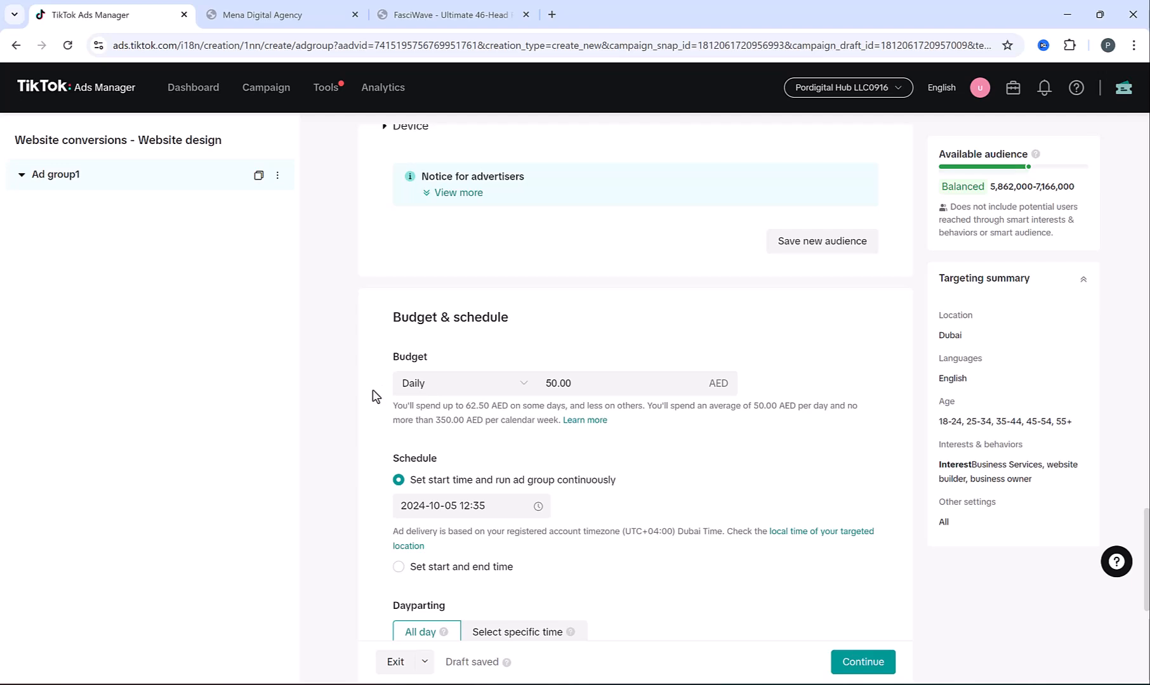
scroll(377, 394, down, 3)
click(400, 352)
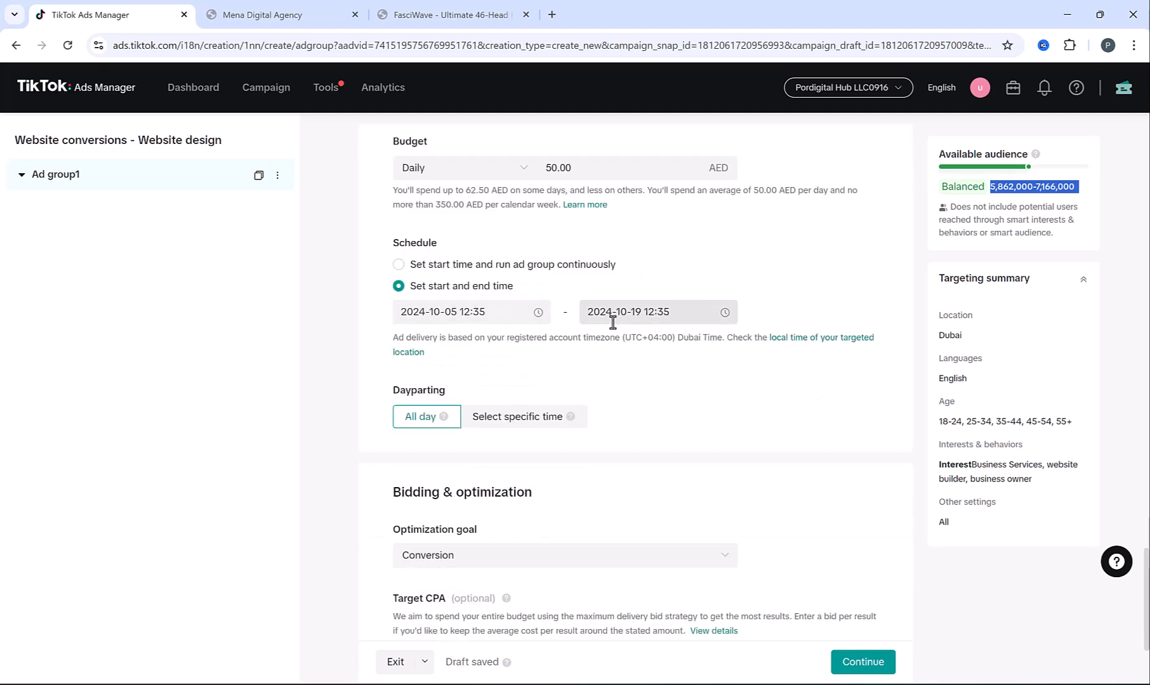
click(398, 265)
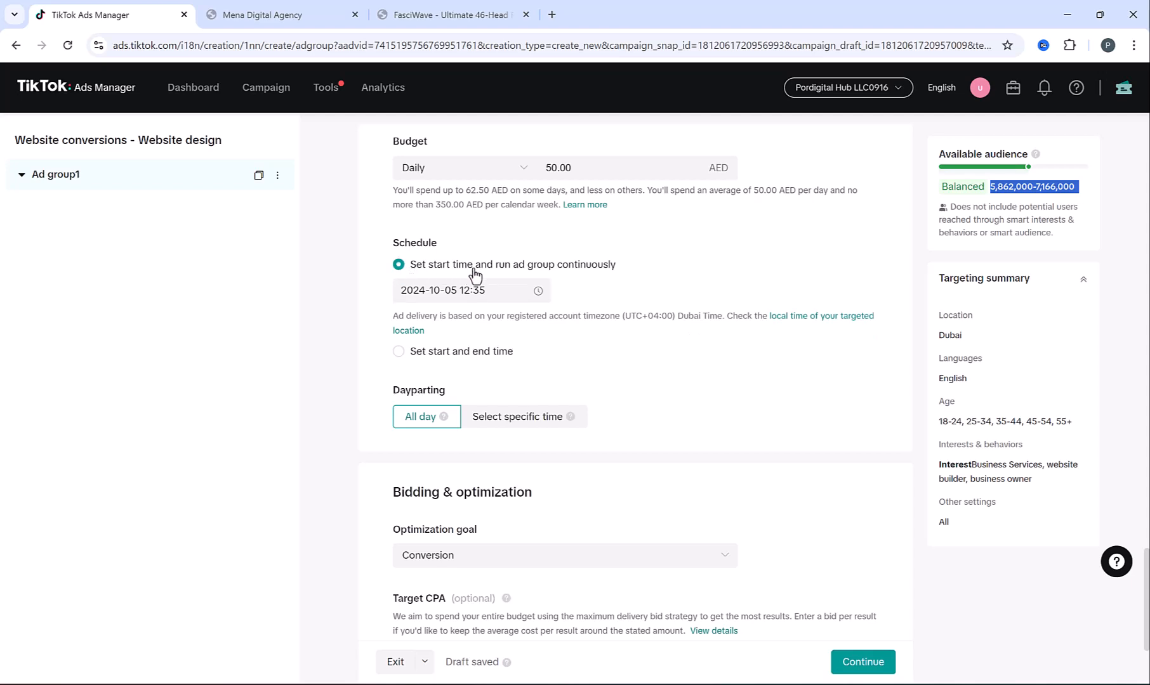
scroll(383, 334, down, 1)
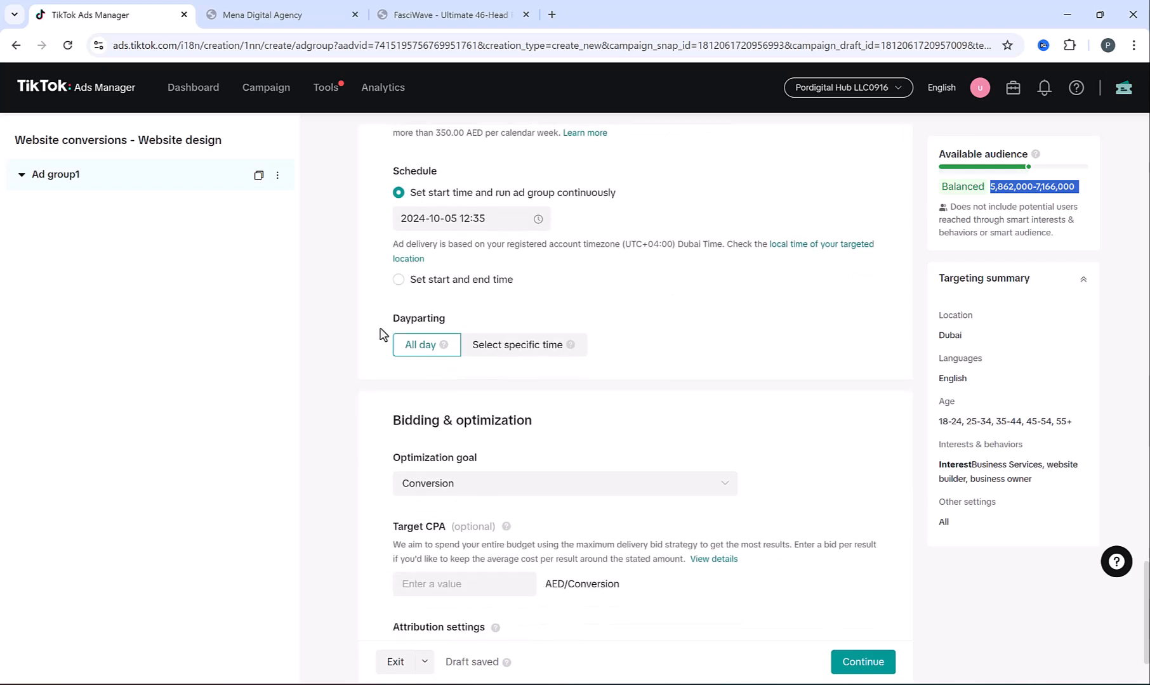
click(539, 353)
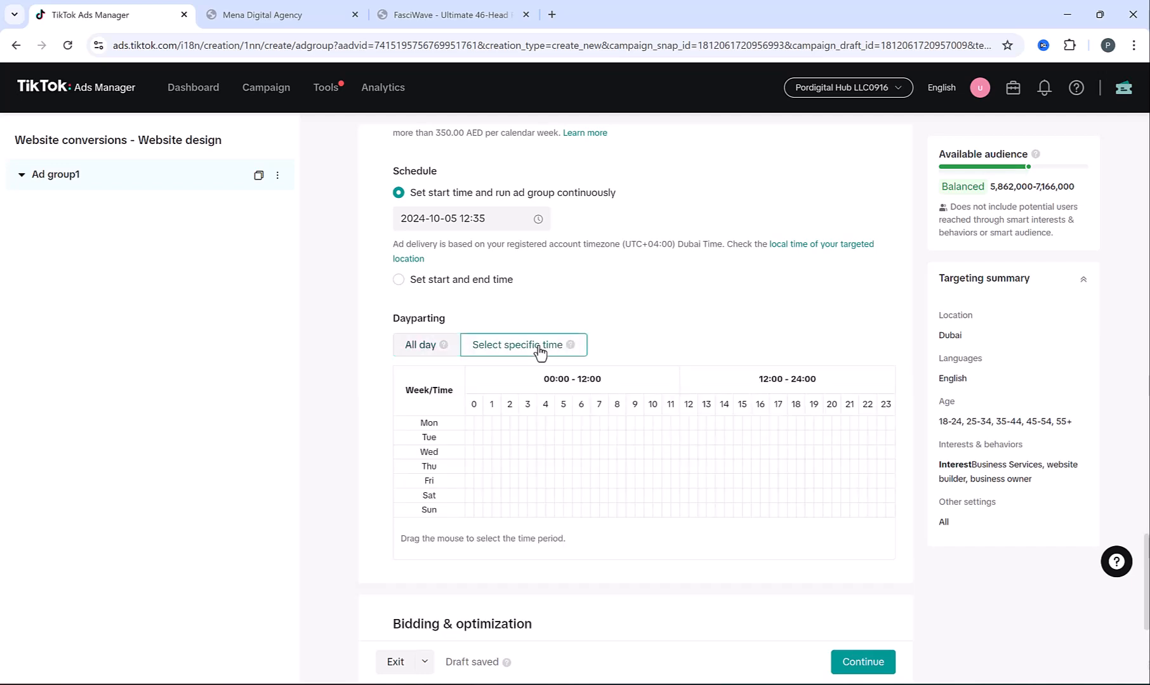
drag(598, 426, 800, 432)
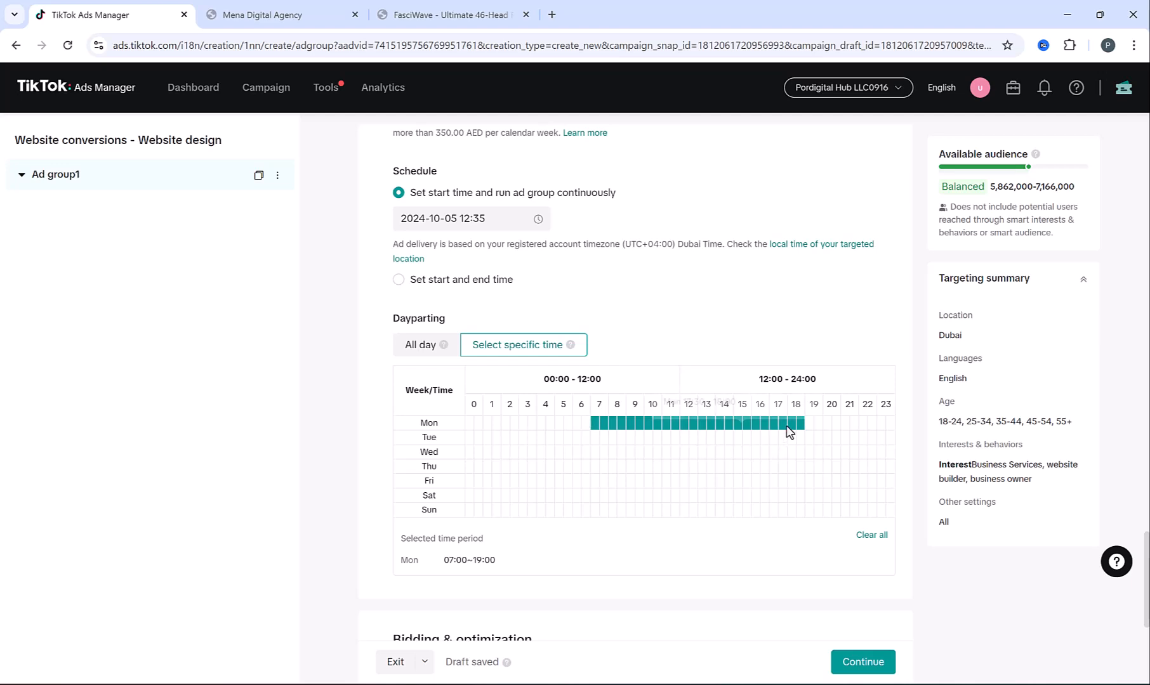
drag(567, 442, 746, 439)
drag(655, 452, 830, 456)
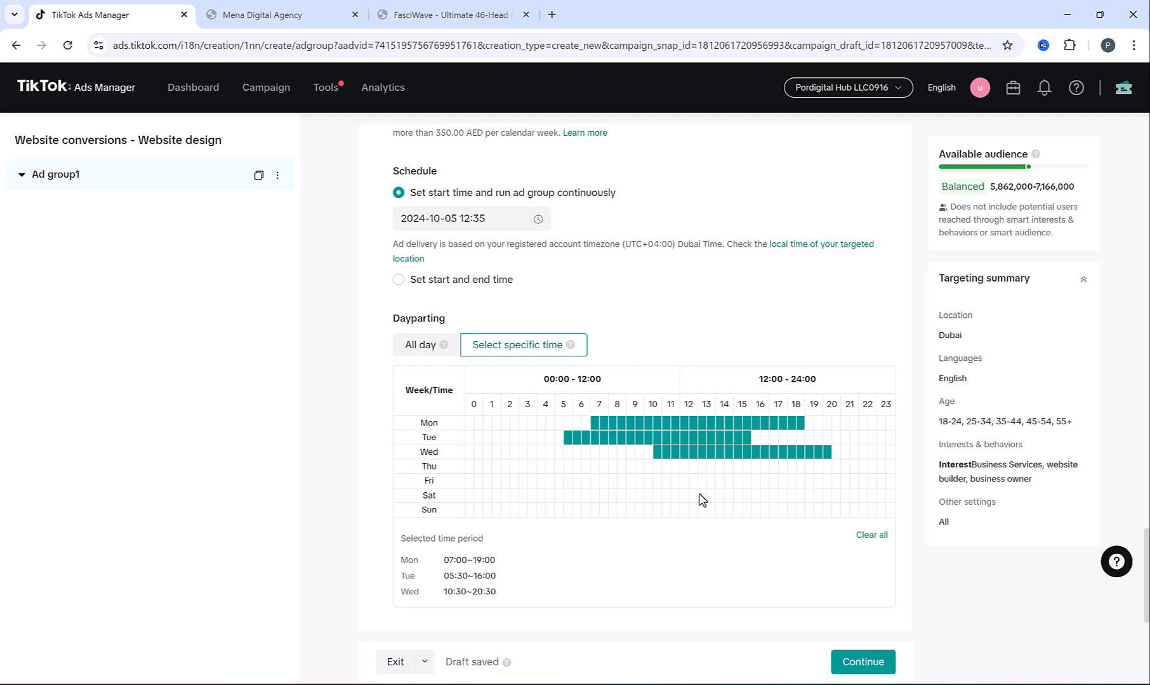
drag(644, 464, 660, 319)
click(408, 351)
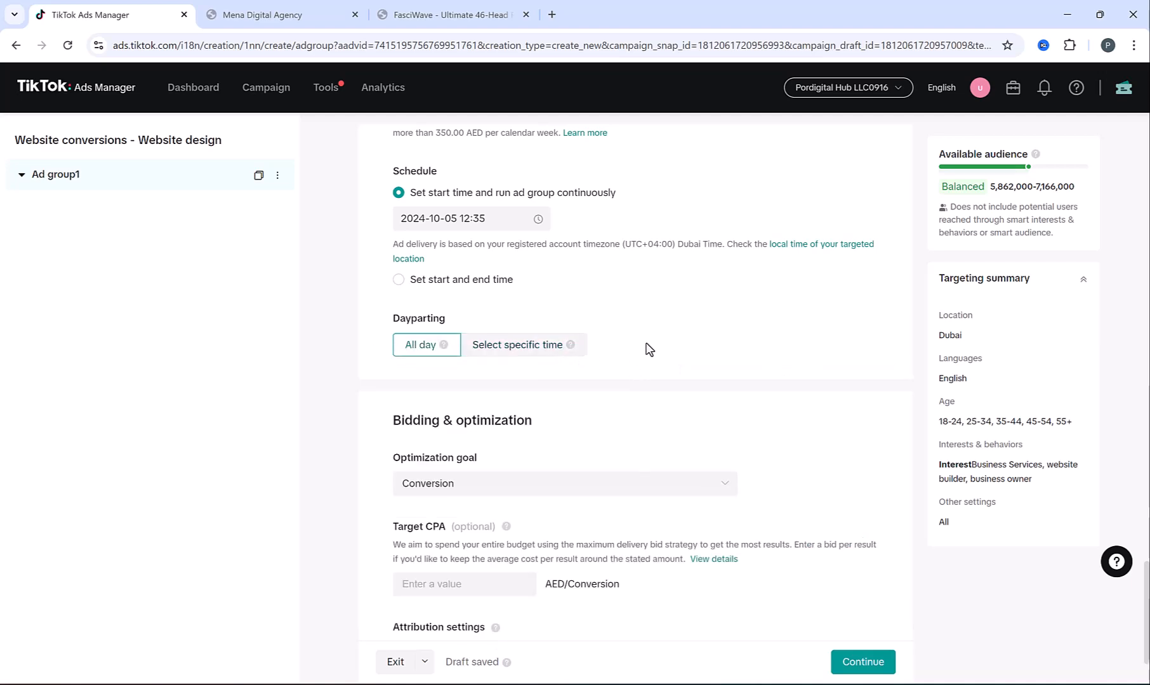
scroll(654, 342, down, 2)
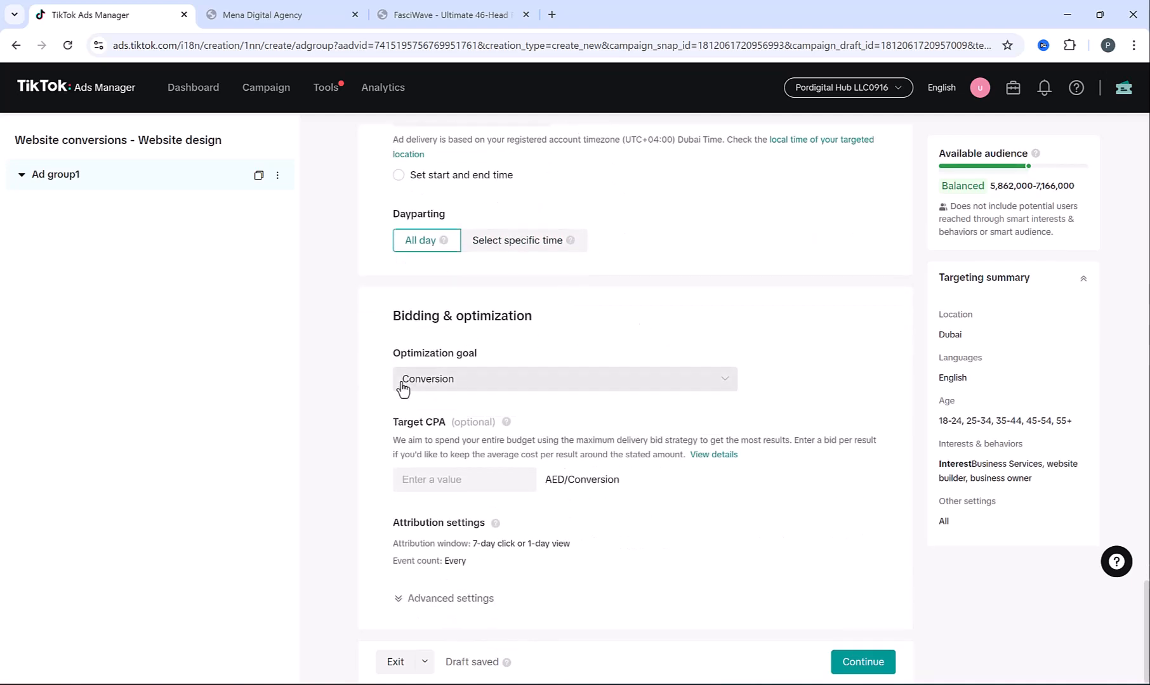
click(517, 382)
click(516, 380)
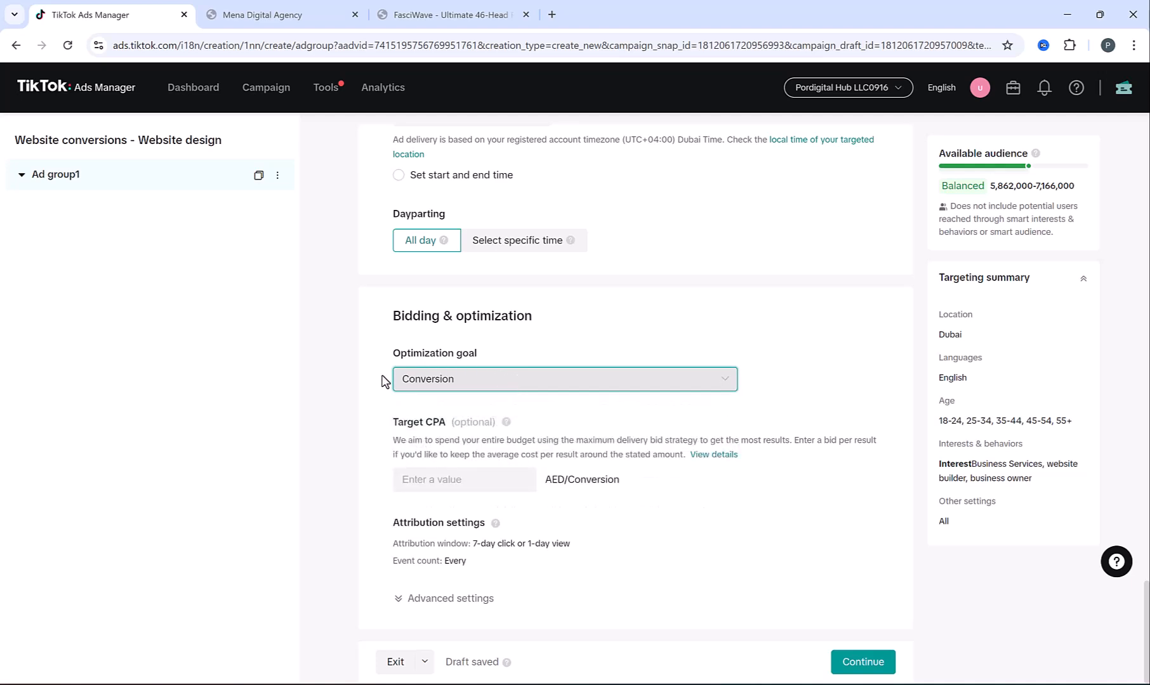
double_click(406, 423)
drag(448, 430, 449, 435)
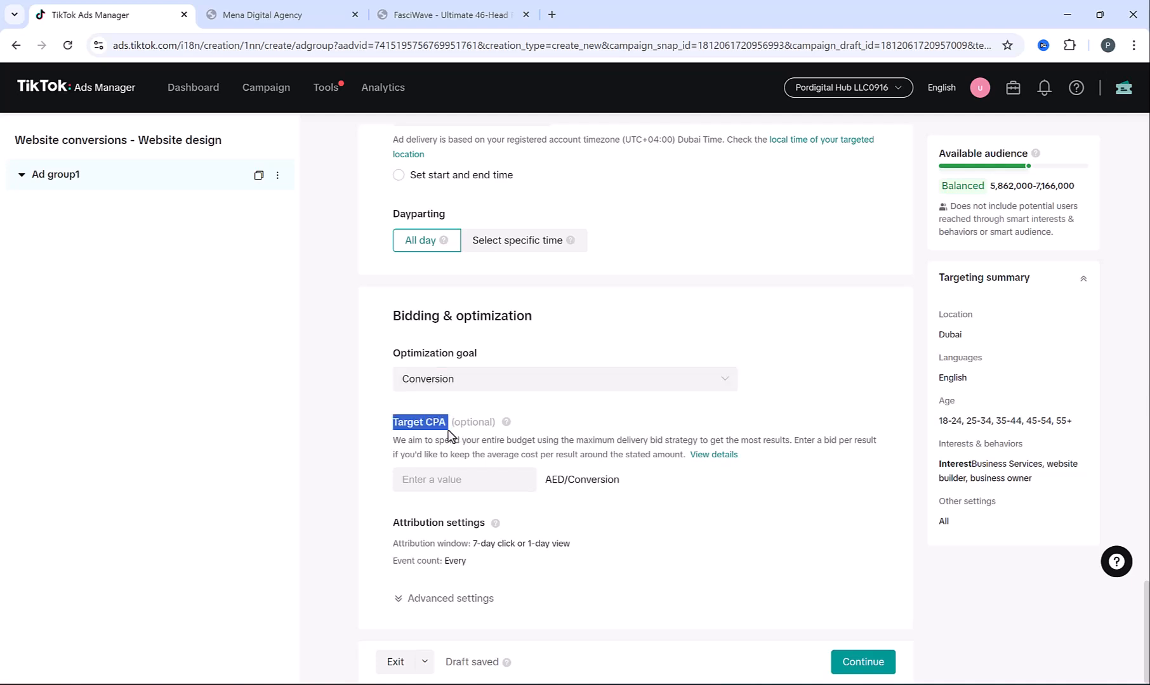
click(432, 475)
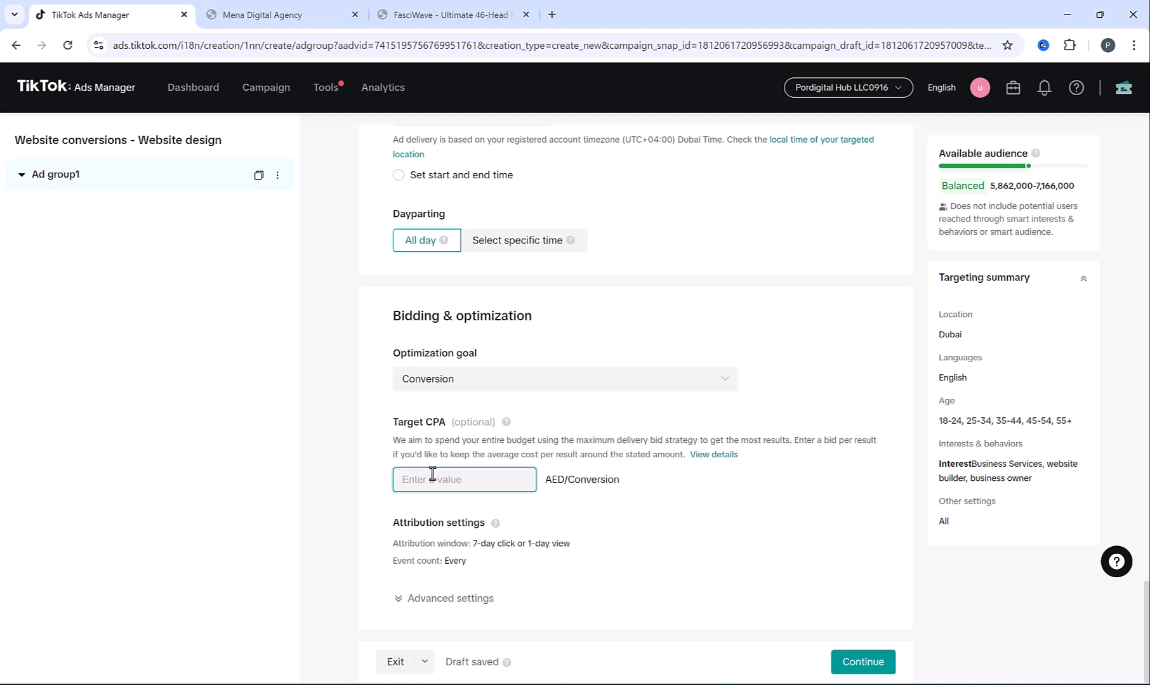
text(10)
click(374, 462)
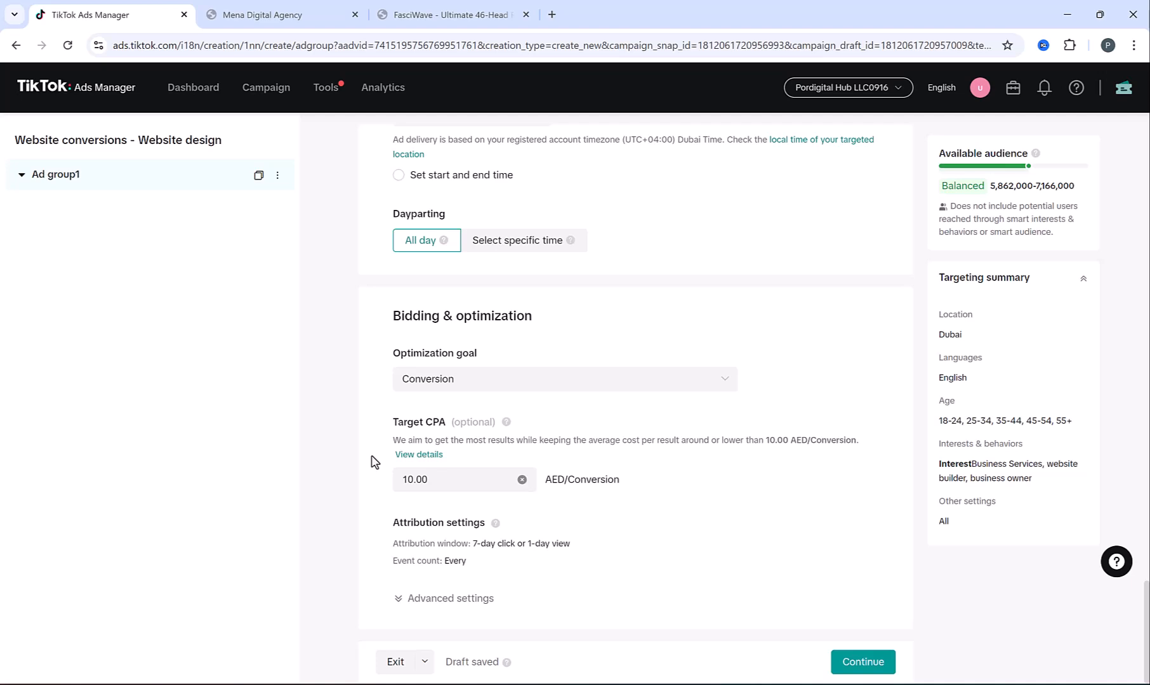
click(438, 480)
double_click(437, 480)
key(BackSpace)
click(354, 476)
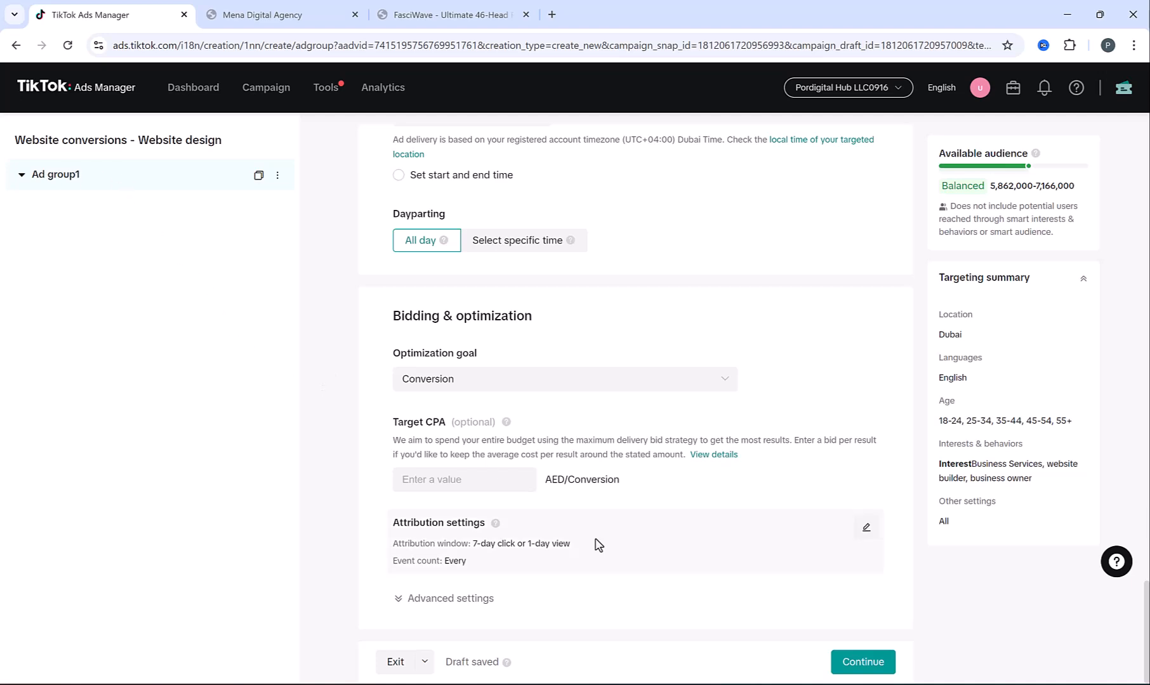
key(alt+Tab)
mouse_move(638, 353)
mouse_down()
mouse_move(881, 472)
mouse_move(743, 589)
mouse_up()
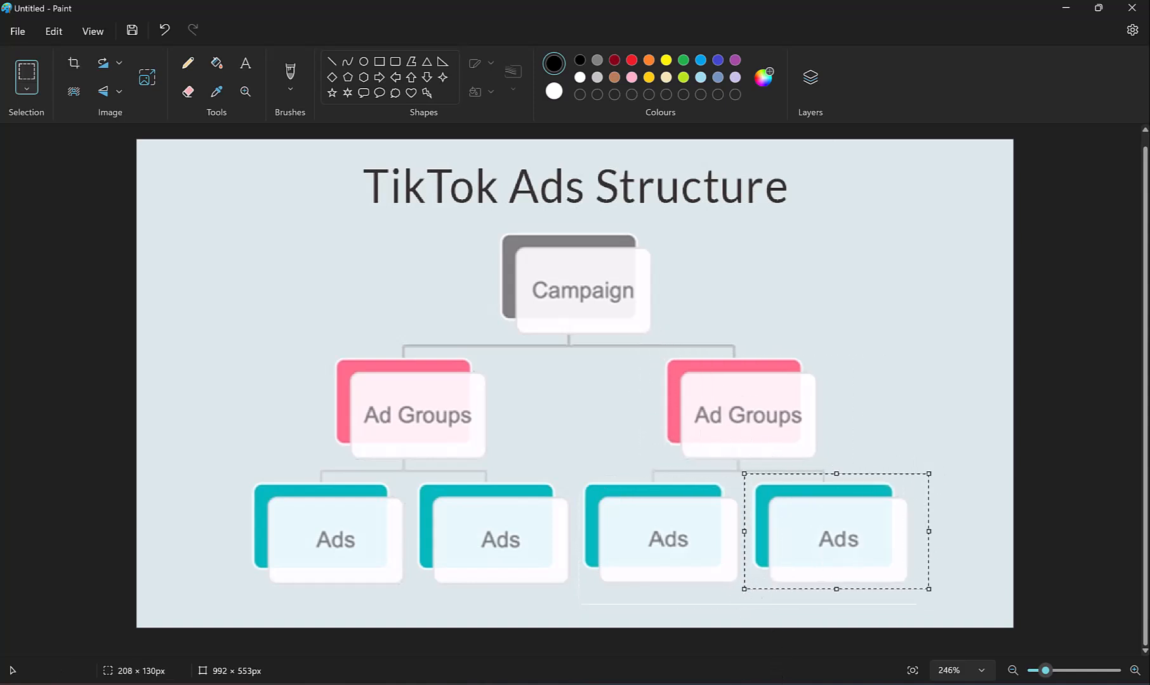
key(alt+Tab)
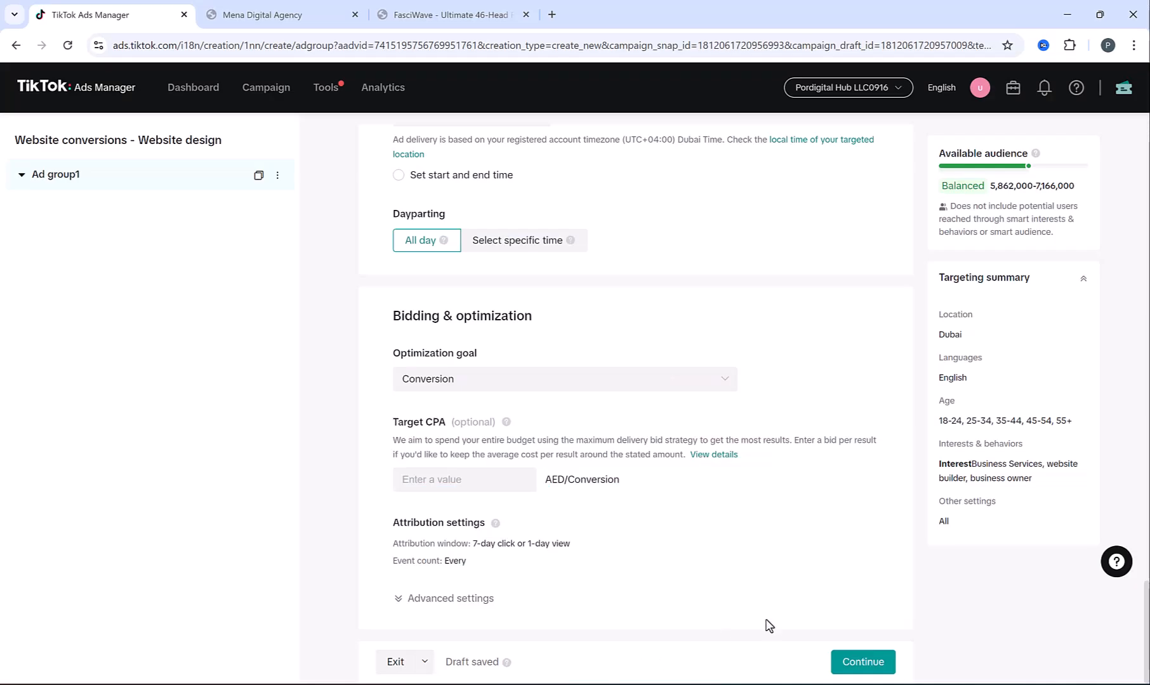
Continue to ad creation and replace the default ad name with 'Video Ad 1'
click(863, 661)
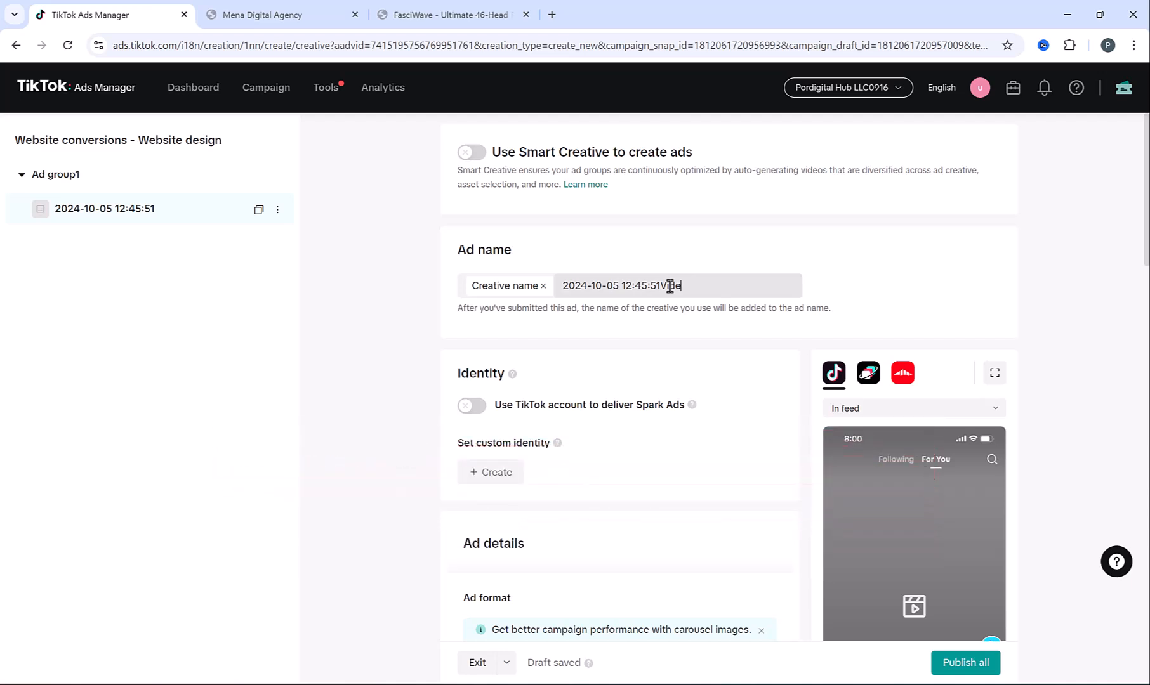
key(ctrl+a)
key(BackSpace)
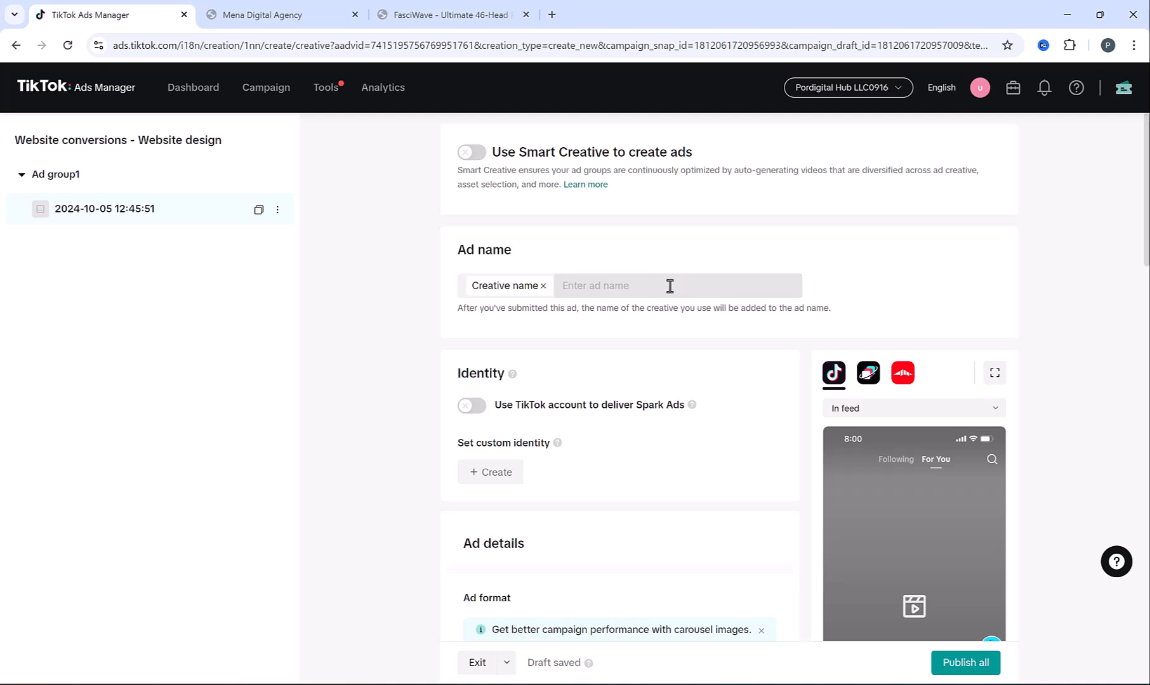
text(Video Ad 1)
click(418, 410)
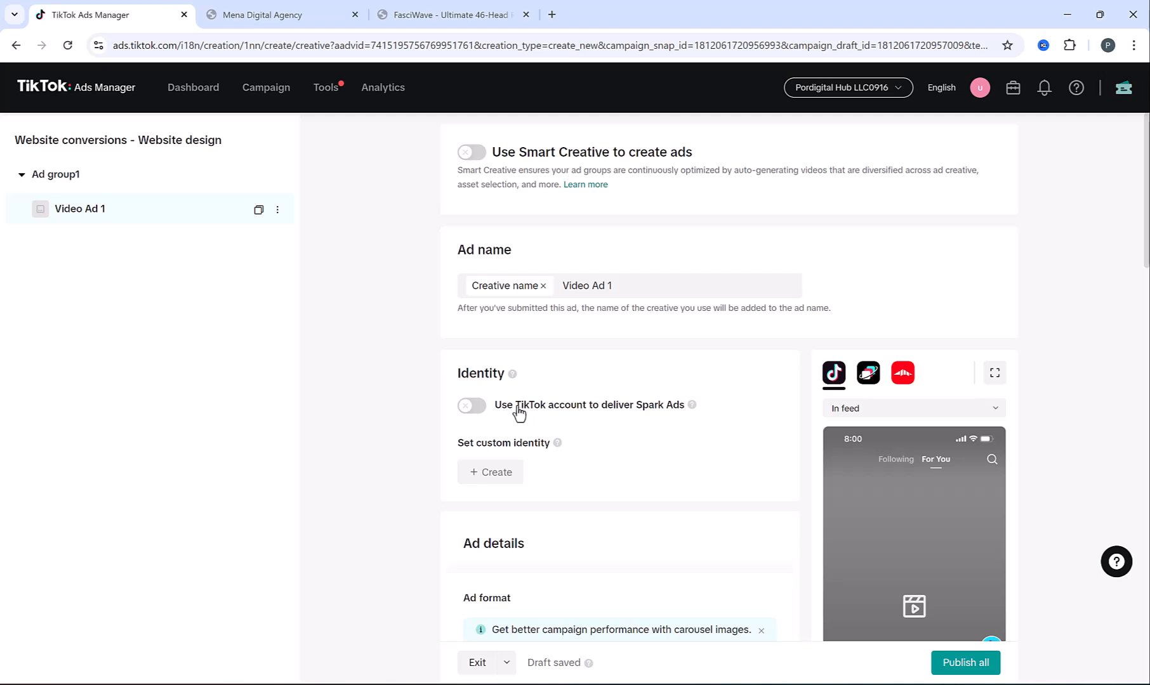
Try turning on Spark Ads with a linked TikTok account, then cancel email verification and turn it off
click(473, 407)
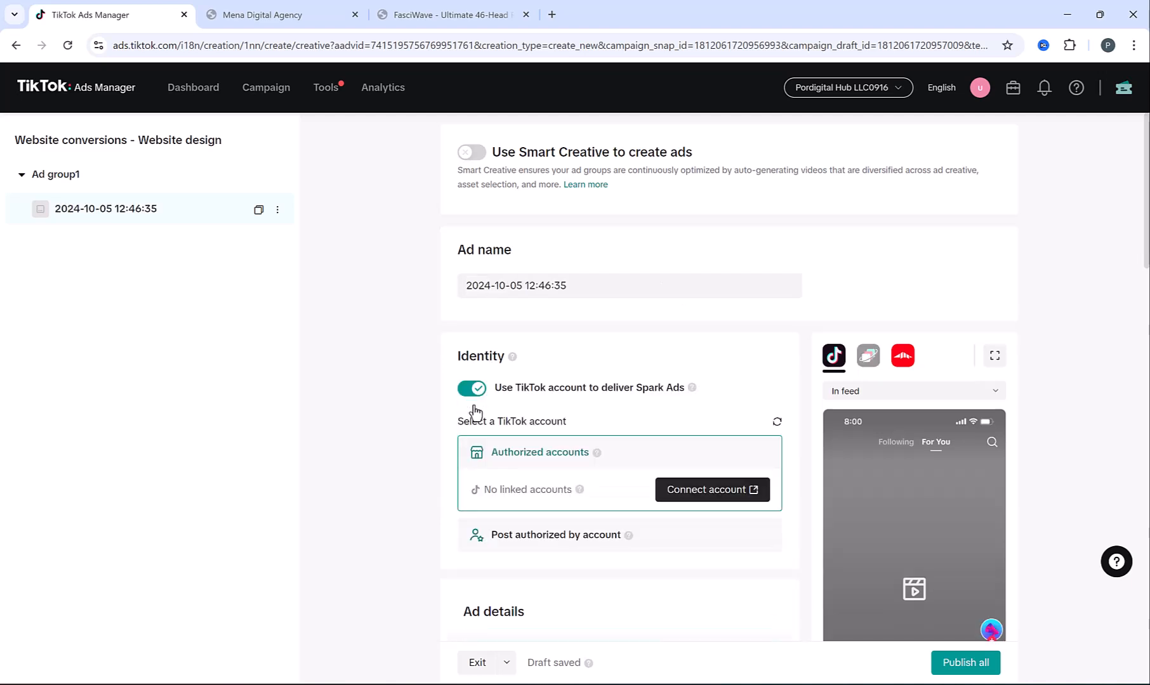
click(708, 497)
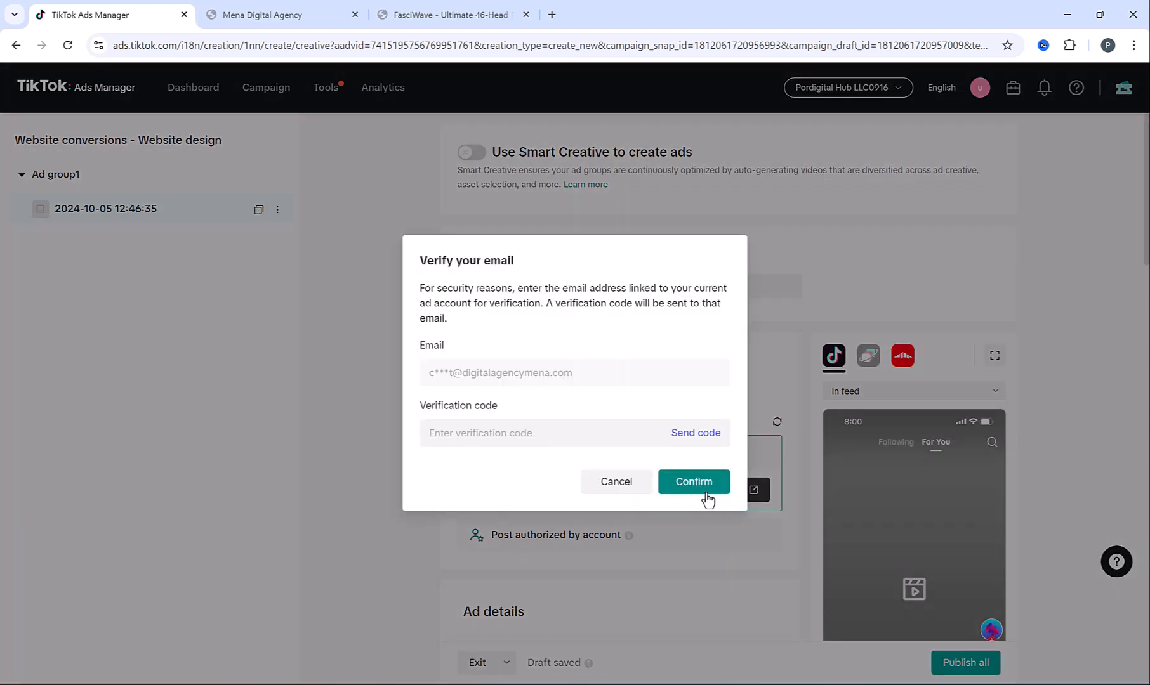
click(625, 484)
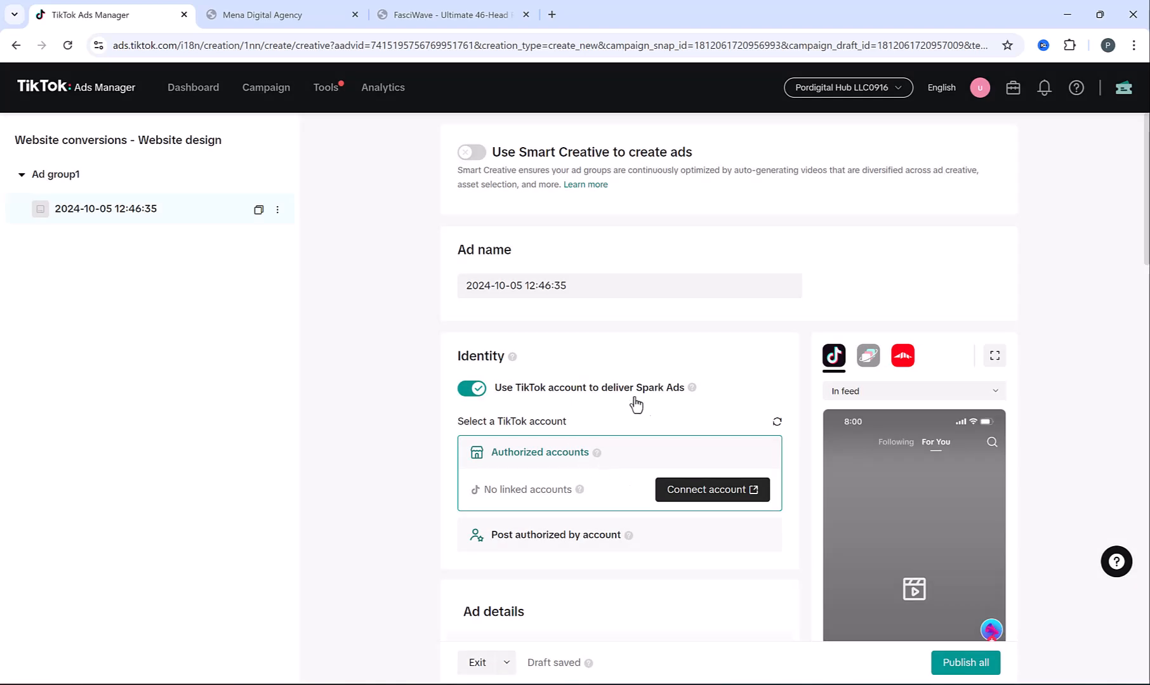
click(470, 390)
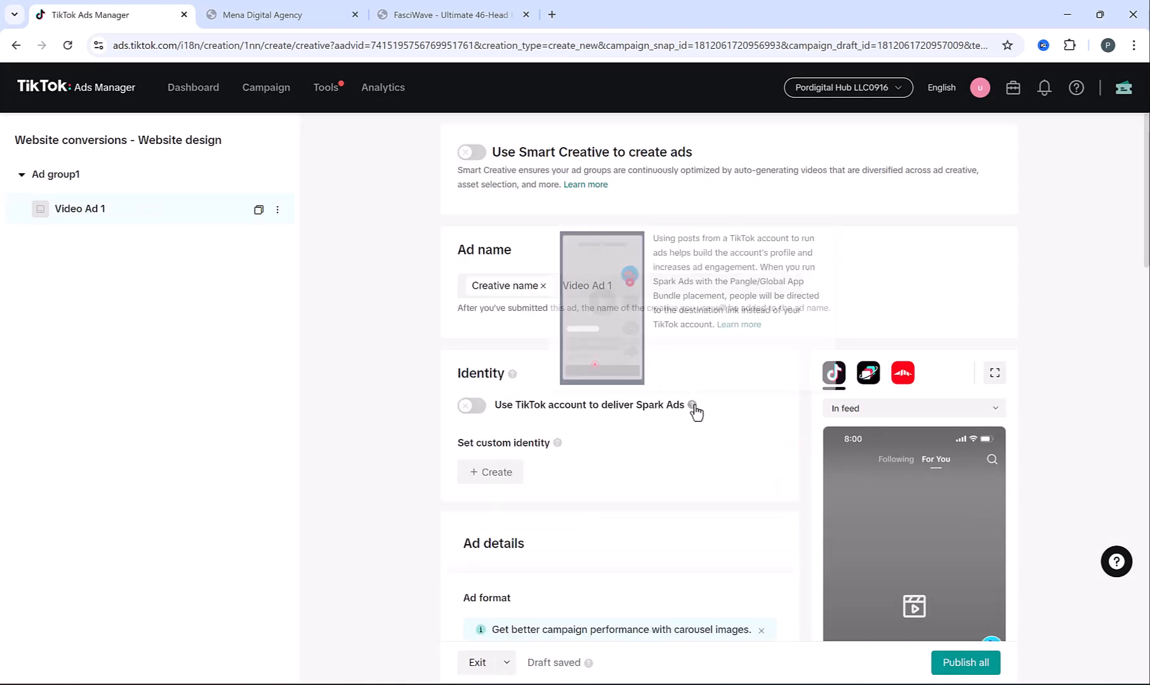
Create a new custom identity named 'Mena Digital' for the ad
scroll(700, 431, down, 1)
scroll(700, 431, down, 1)
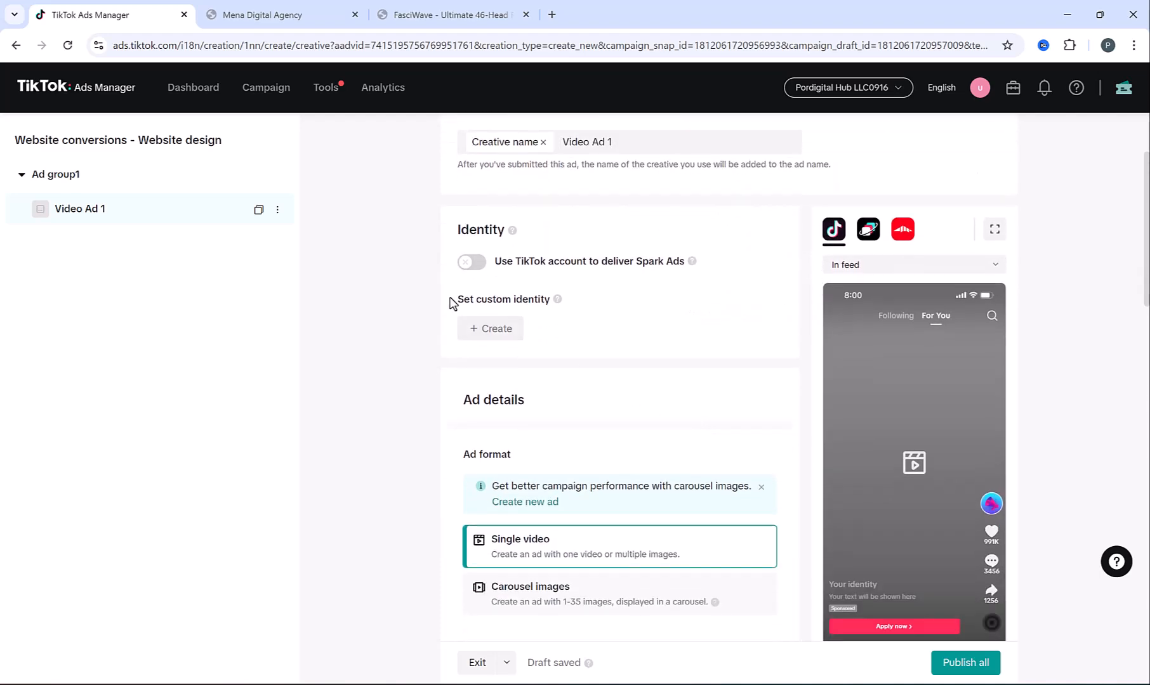
click(477, 330)
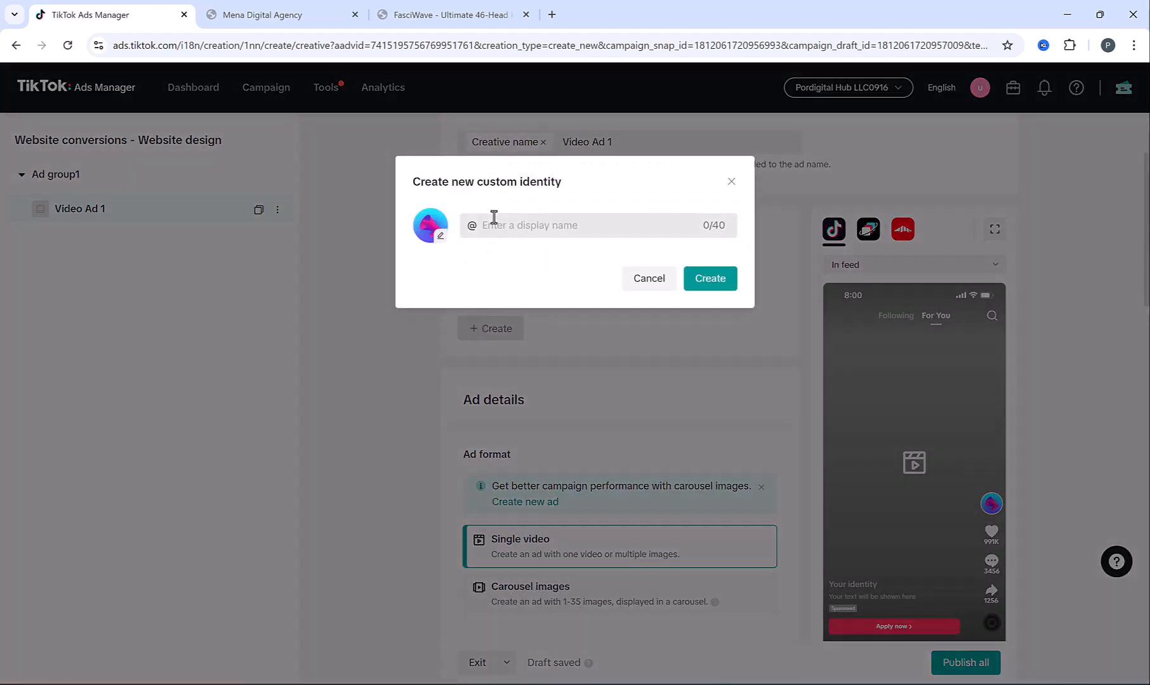
click(494, 222)
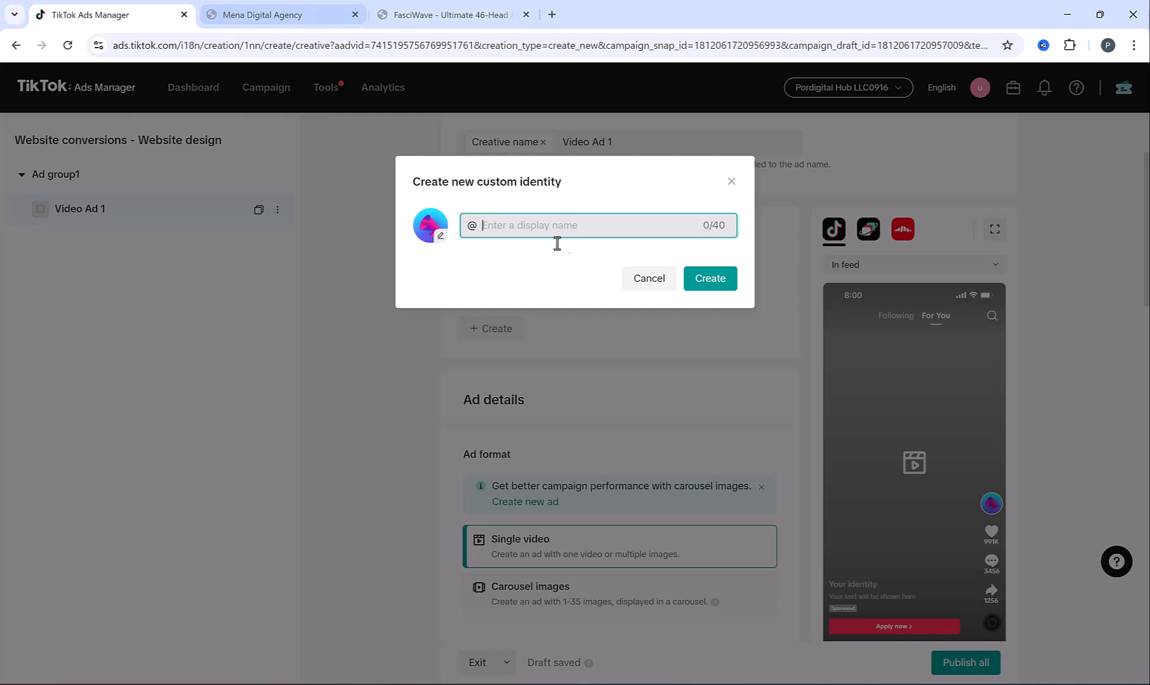
text(Men)
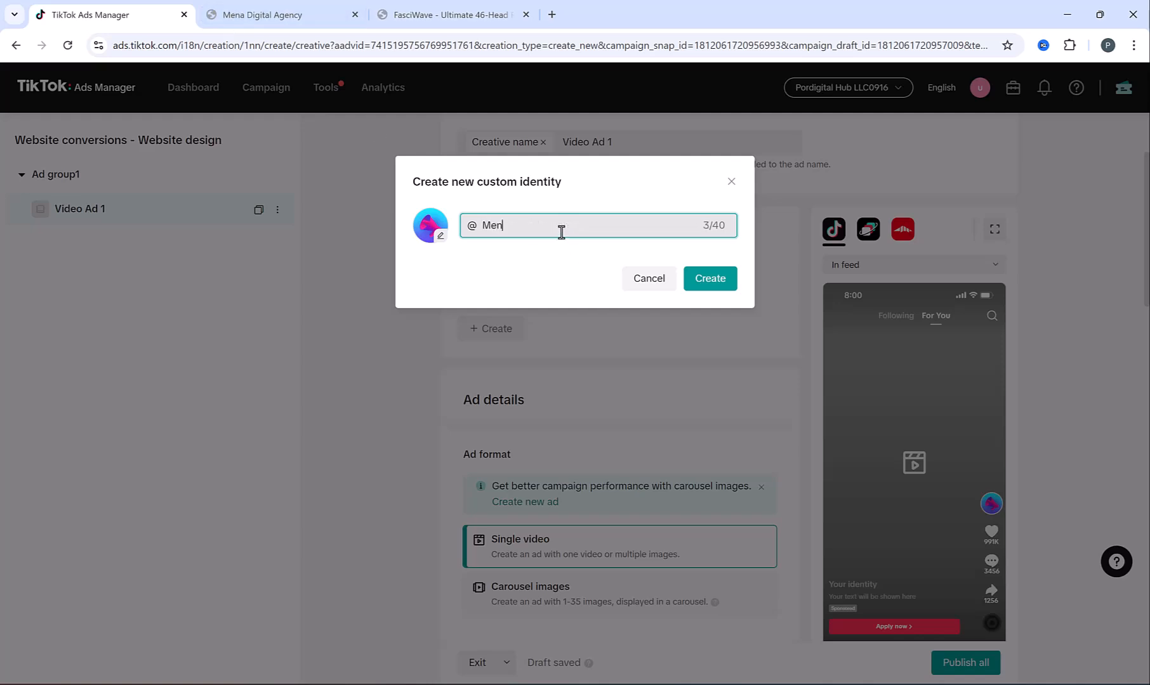
text(a Digital)
click(710, 277)
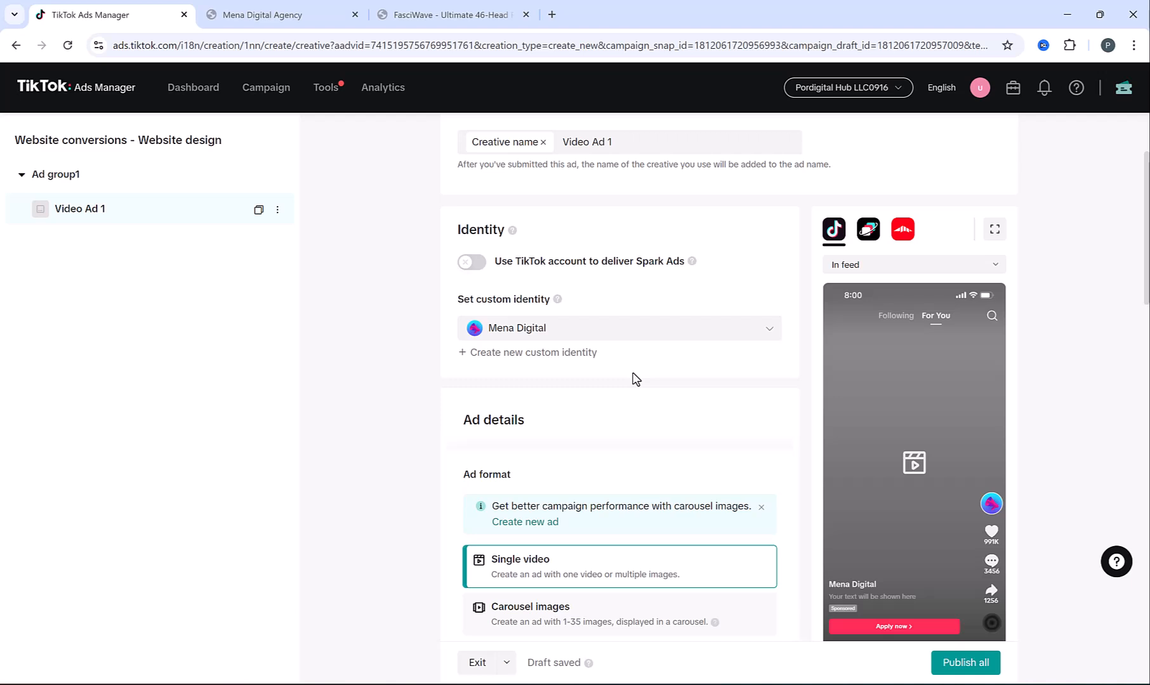
Keep the ad format as Single video after trying Carousel images, then play Website design Ad1.mov
scroll(632, 379, down, 2)
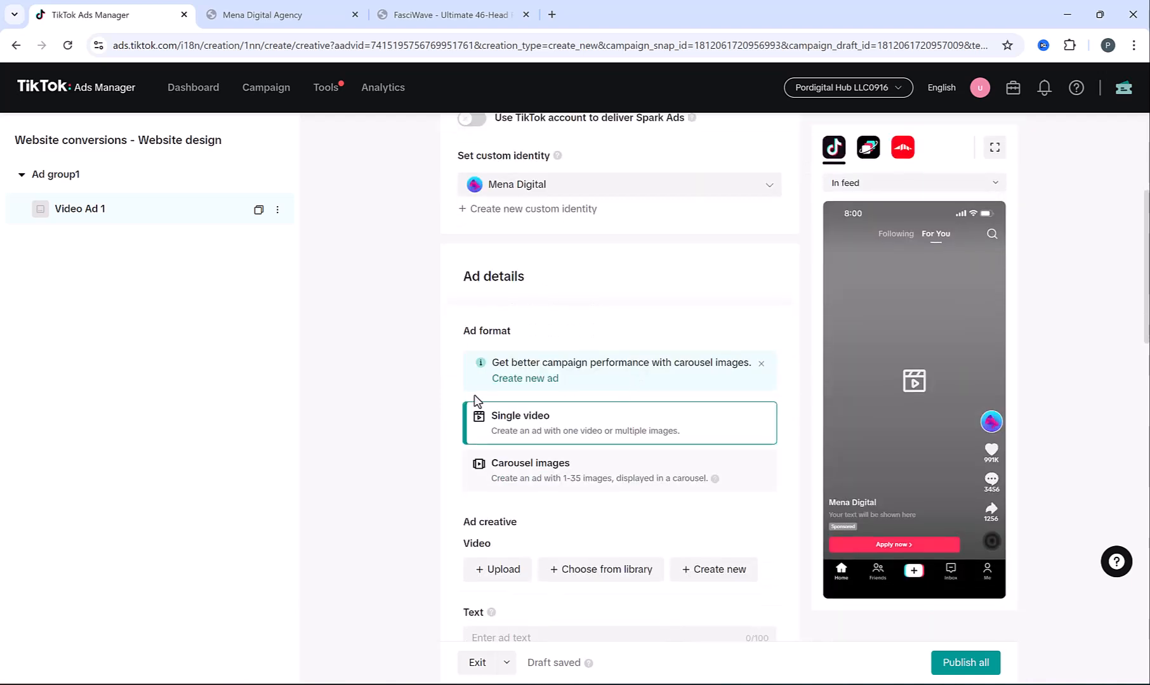
click(528, 482)
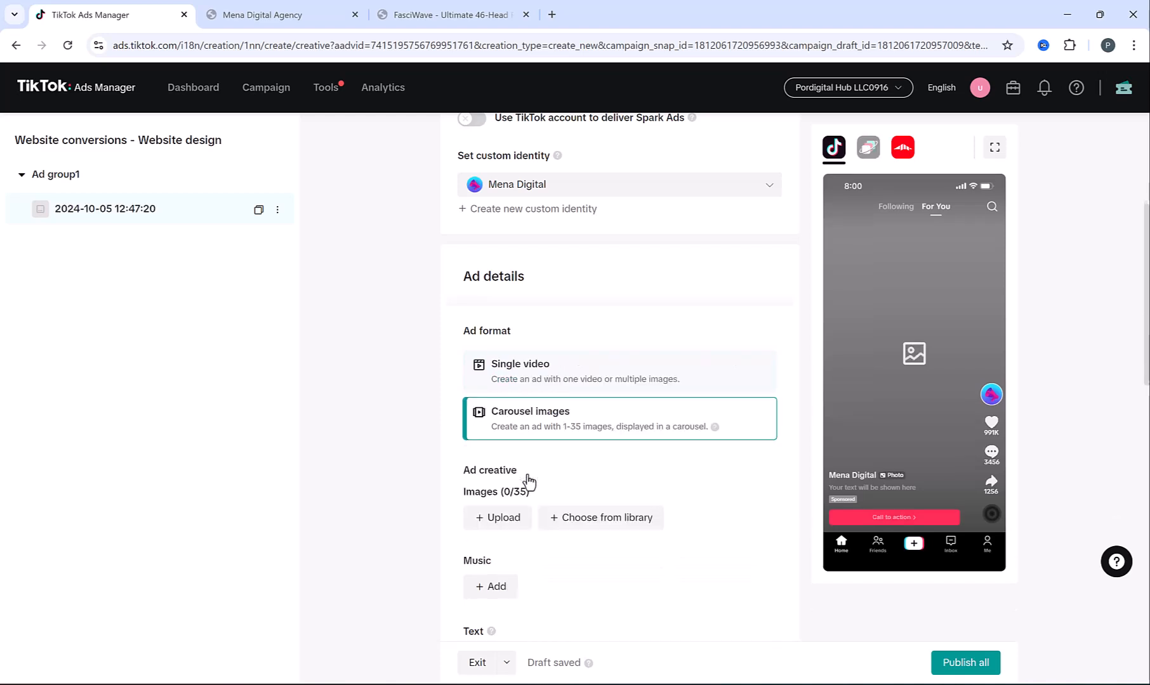
scroll(522, 482, down, 2)
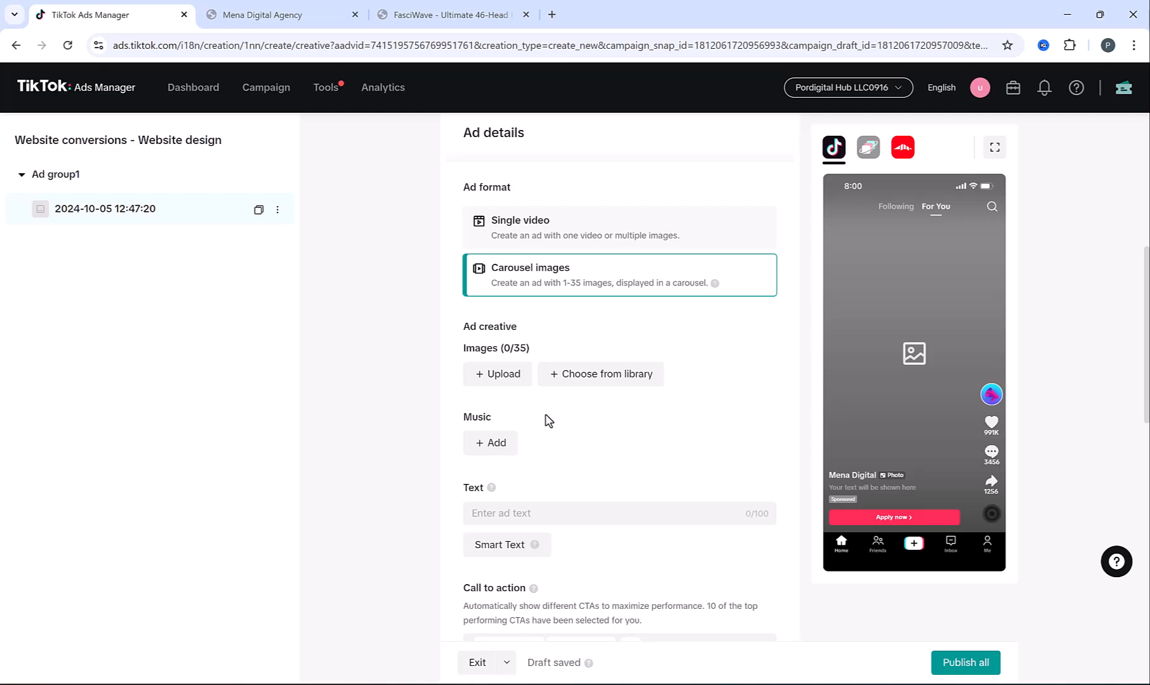
click(517, 220)
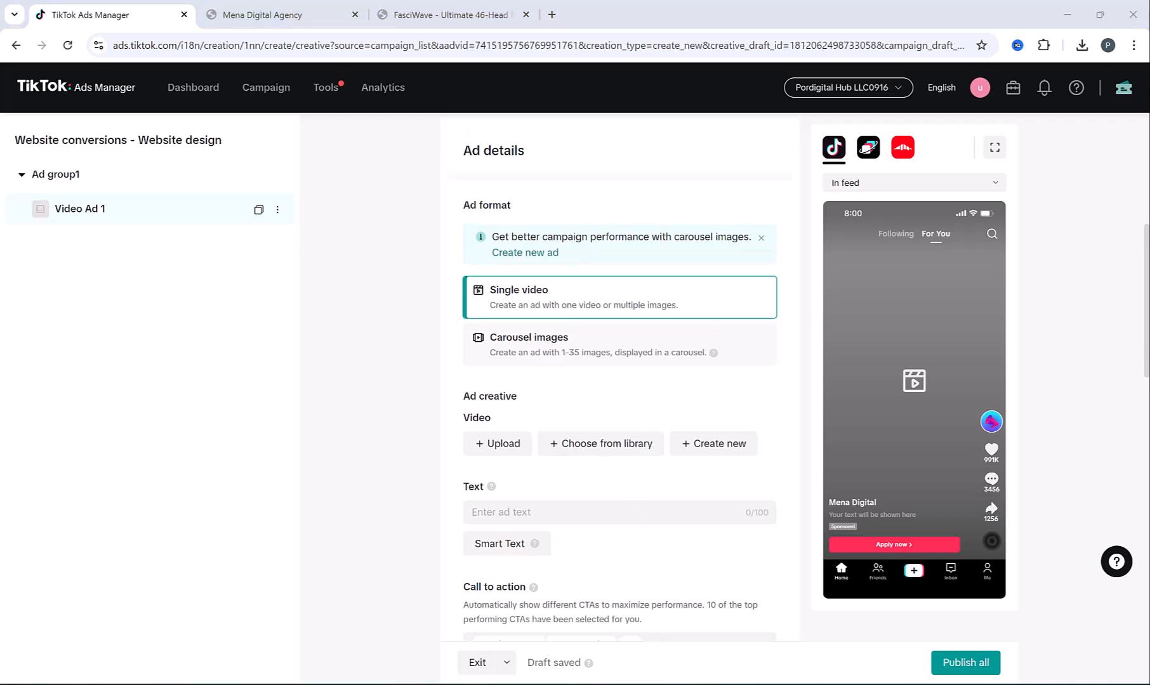
key(alt+Tab)
double_click(213, 155)
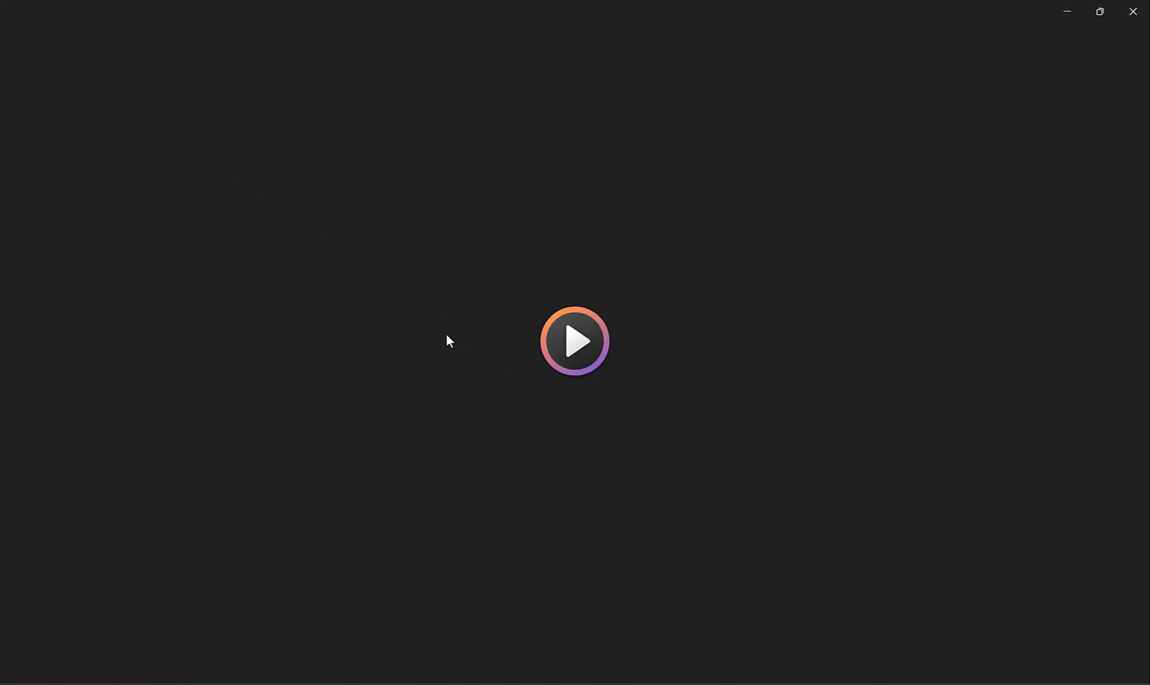
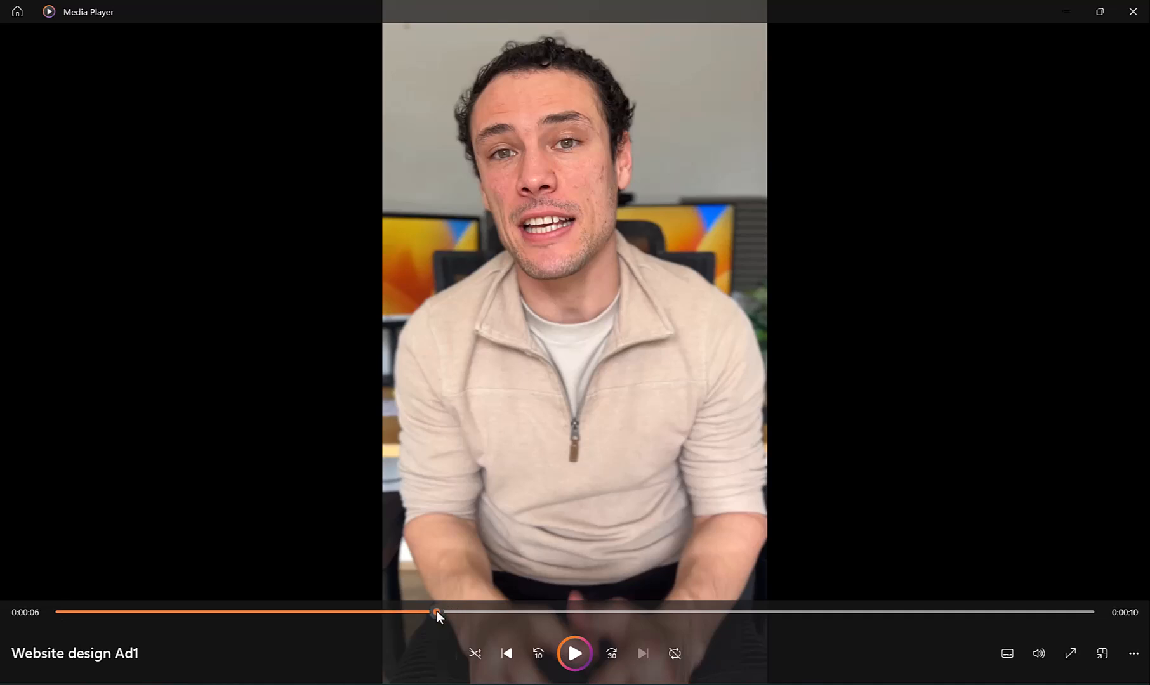
Jump the paused Website design Ad1 clip forward to 0:06 in Media Player
click(482, 613)
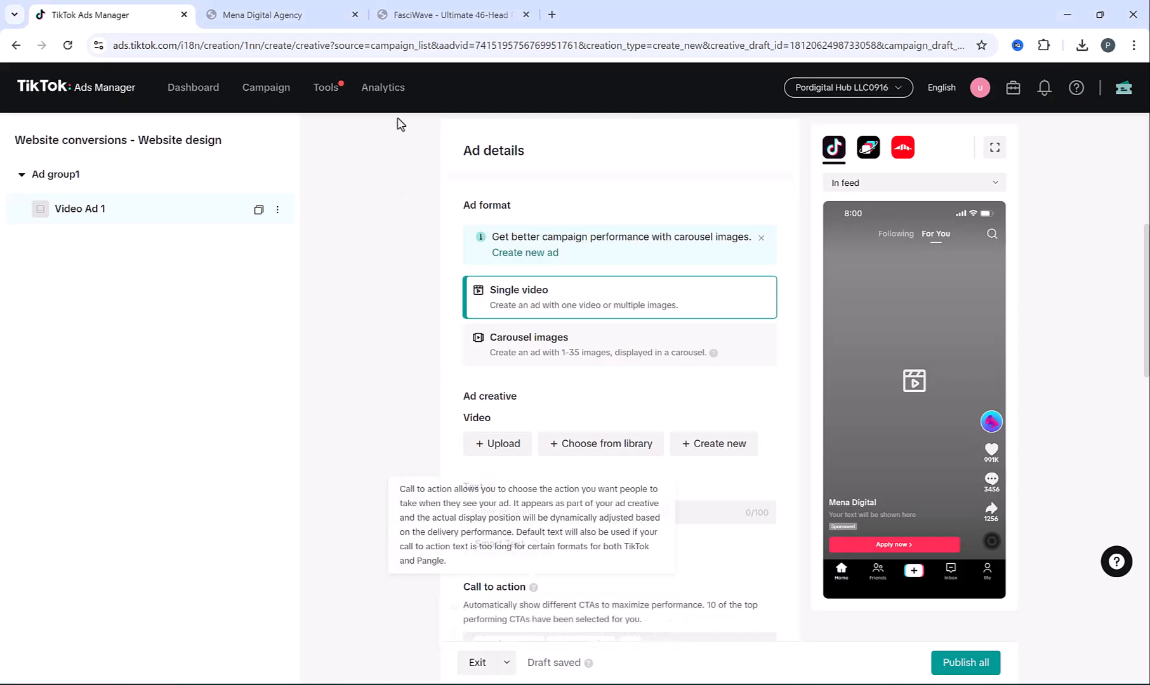
Leave the ad editor for Analytics > Creative inspirations and open the full Top Ads explorer
mouse_move(383, 94)
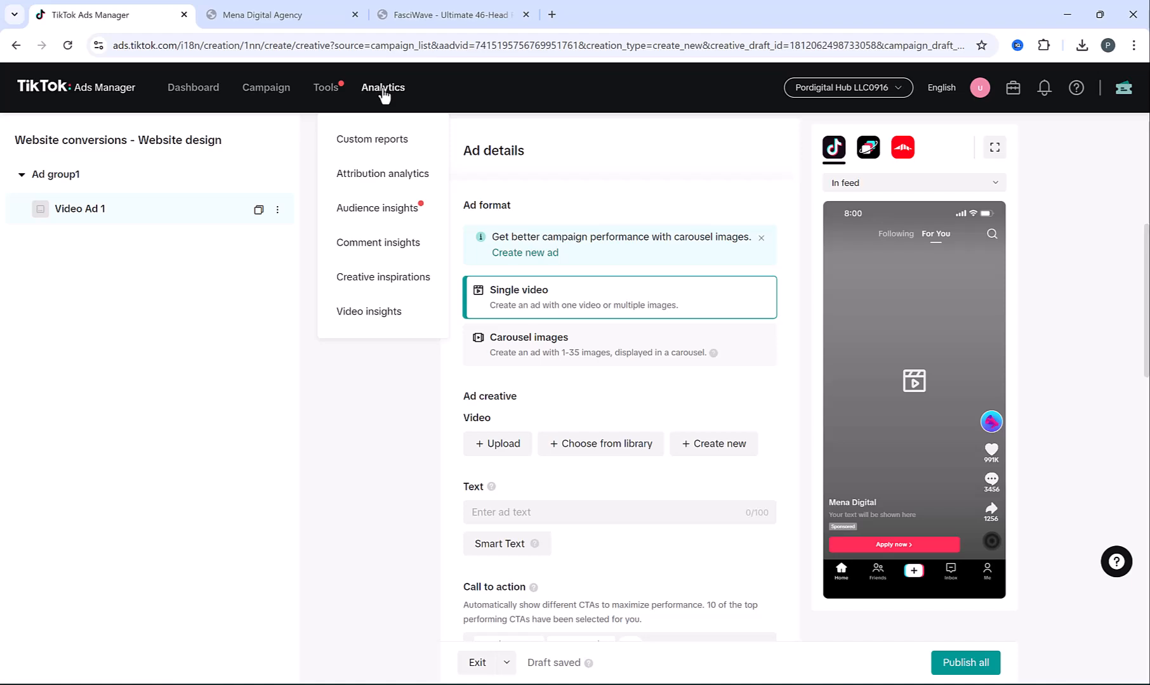
click(366, 279)
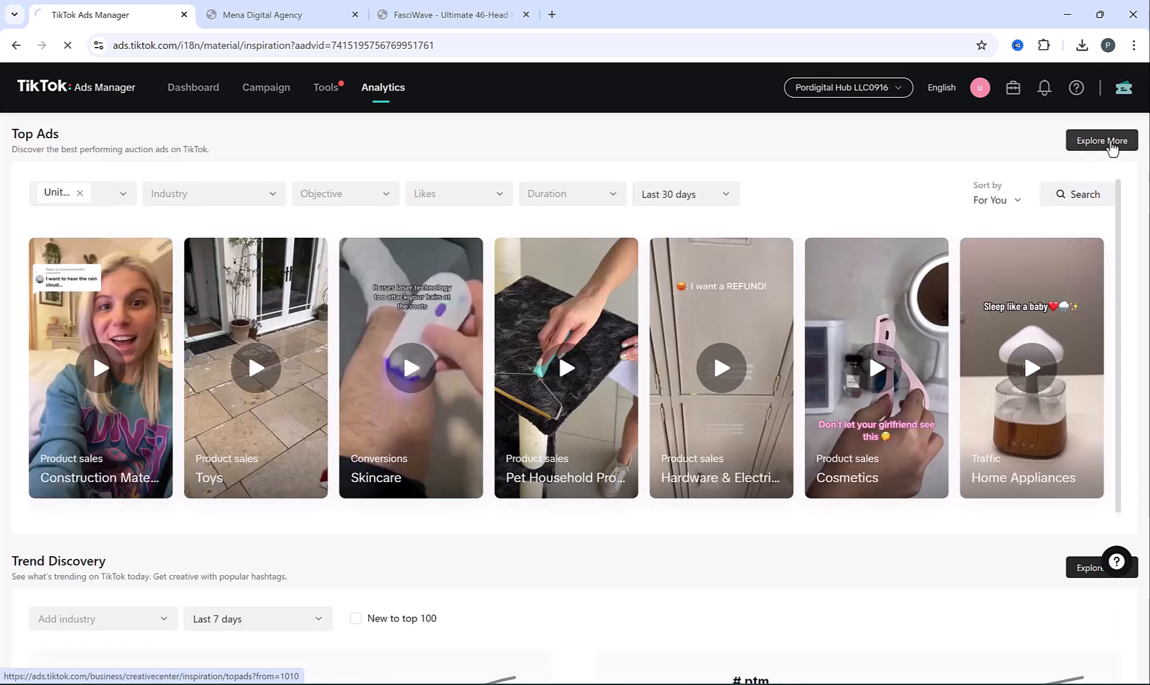
click(1109, 142)
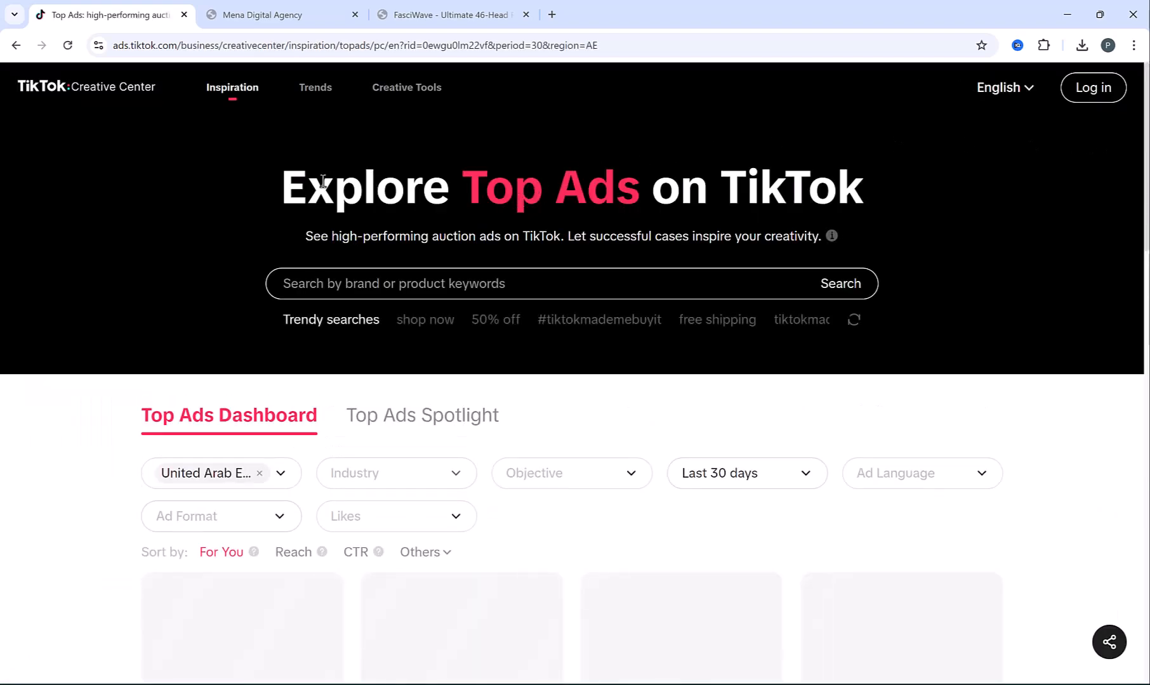
Replace the United Arab Emirates region filter on Top Ads with United States
drag(324, 182, 811, 186)
click(758, 186)
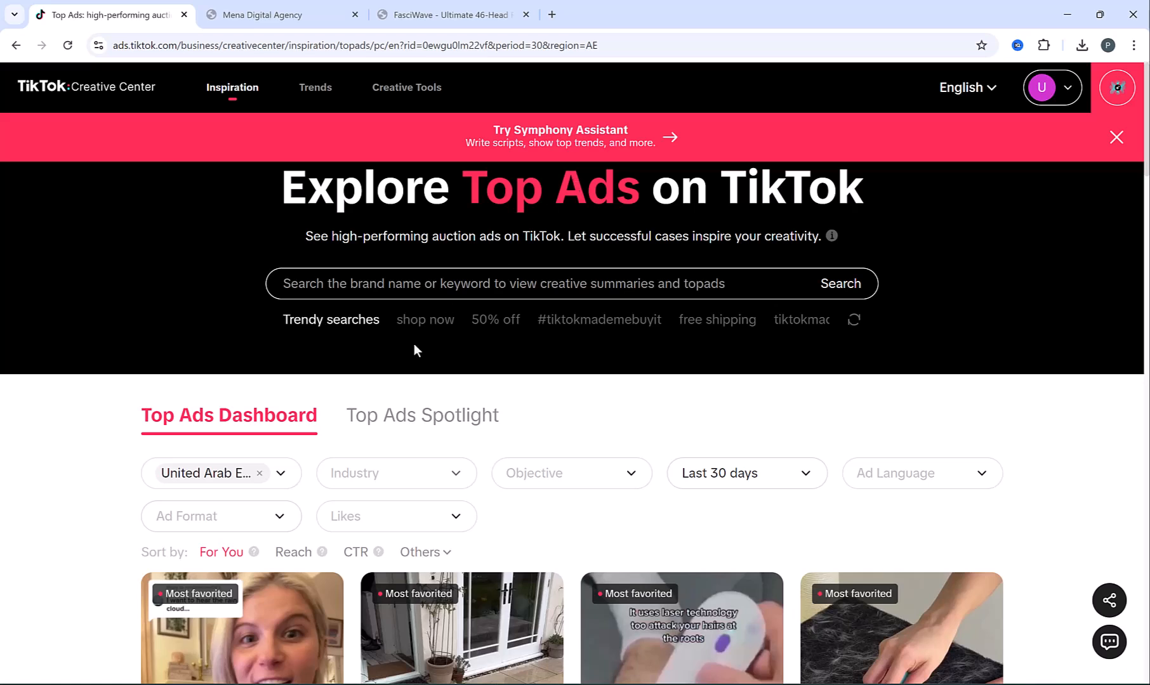
click(259, 473)
scroll(256, 401, down, 5)
scroll(253, 402, down, 20)
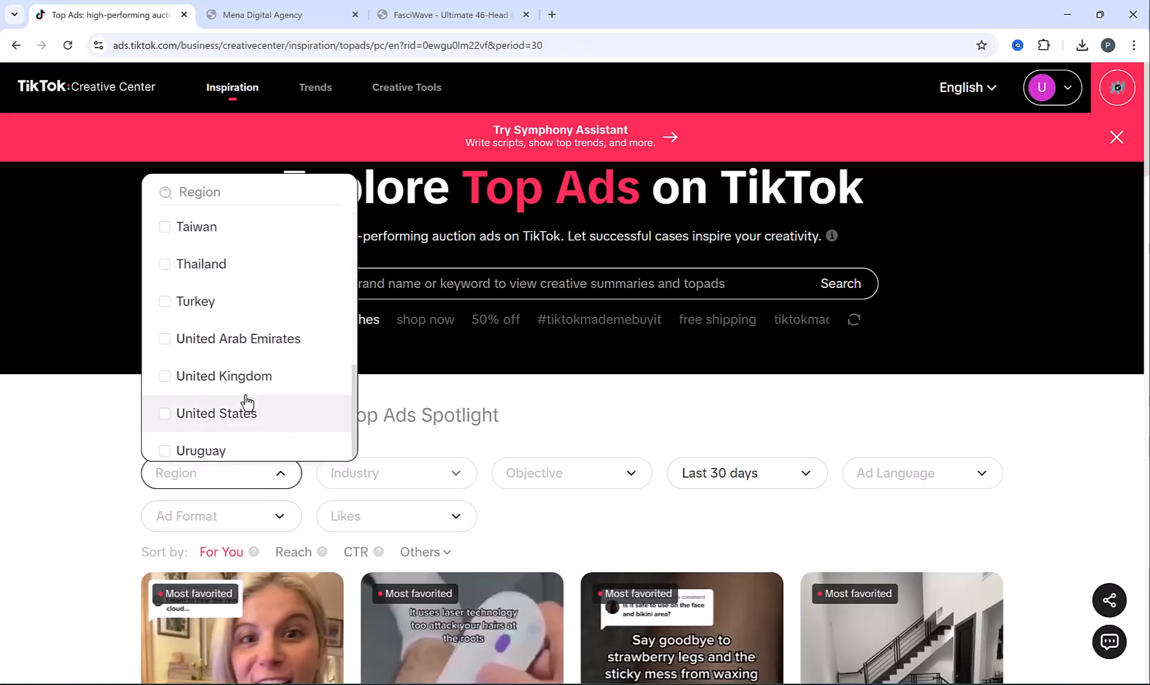
click(165, 414)
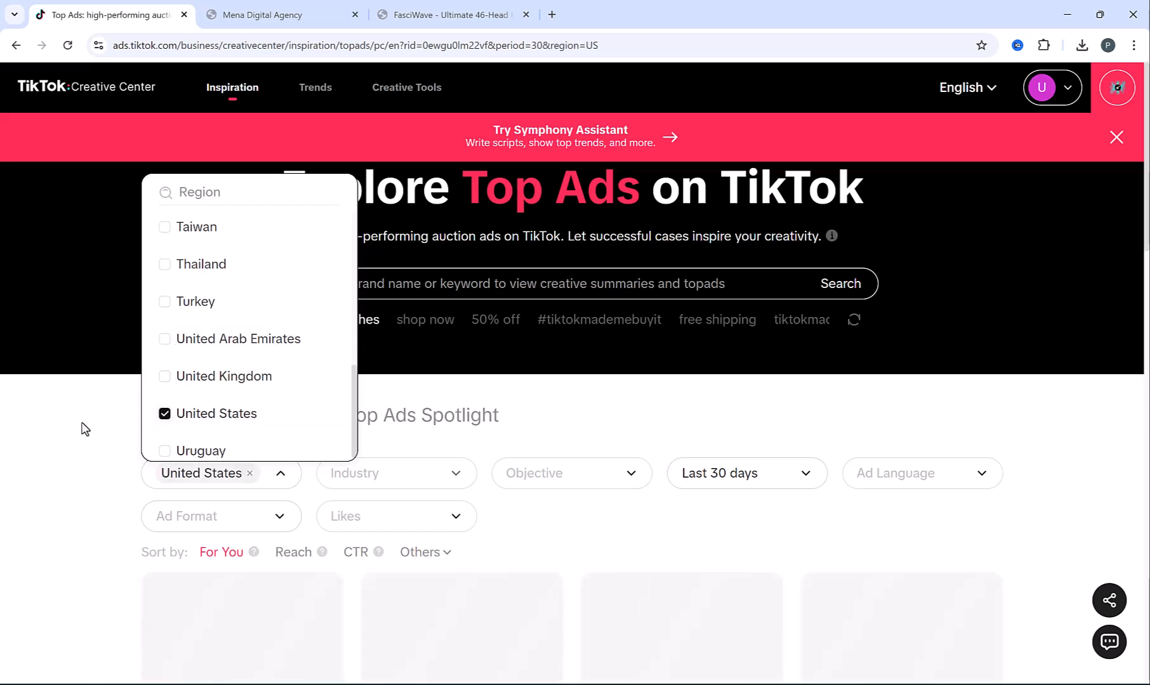
click(108, 414)
Browse the United States top ad cards, pausing the cat brush video preview
scroll(531, 390, down, 2)
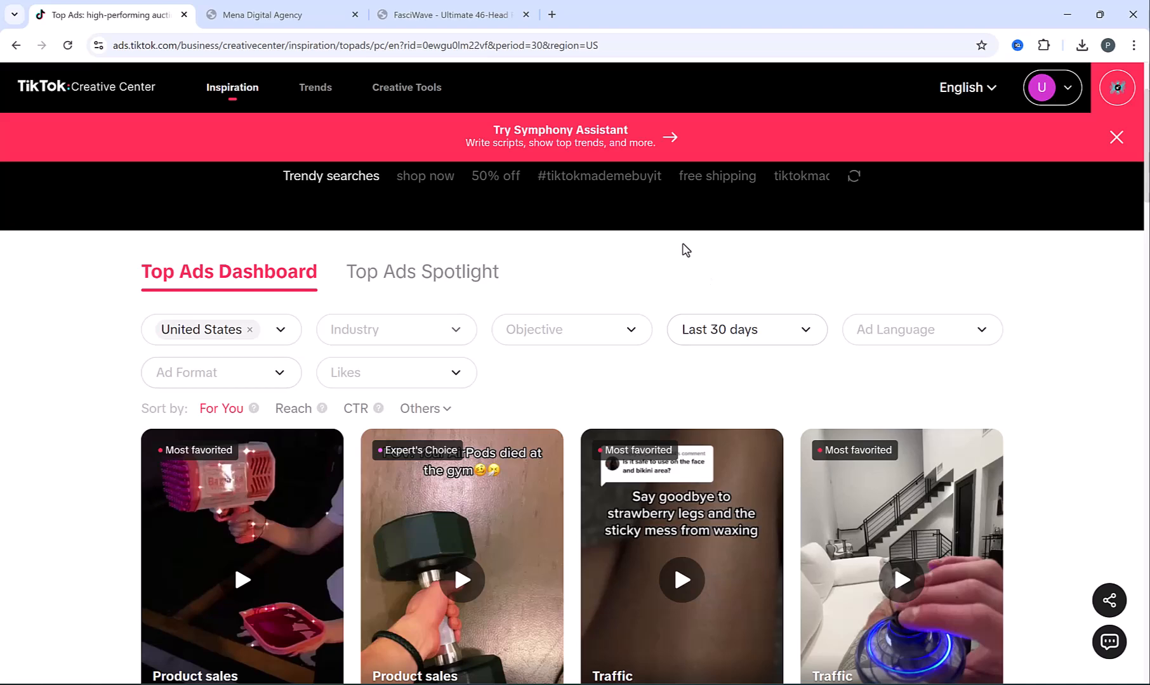
scroll(452, 282, down, 7)
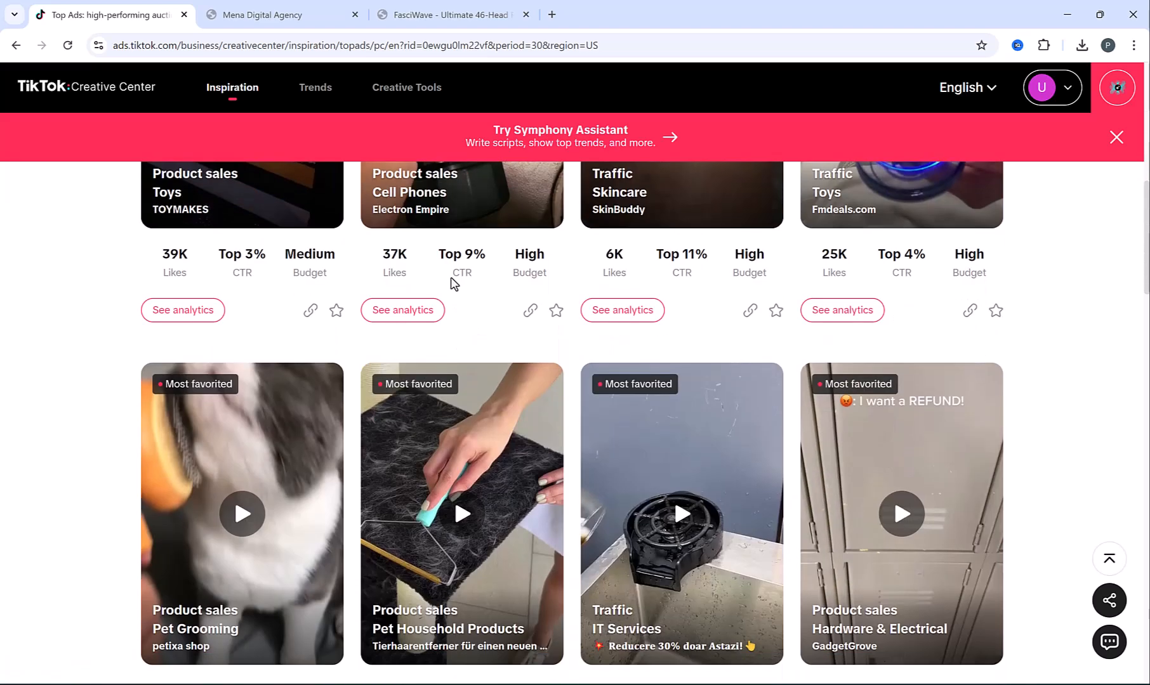
scroll(454, 284, down, 2)
mouse_move(247, 426)
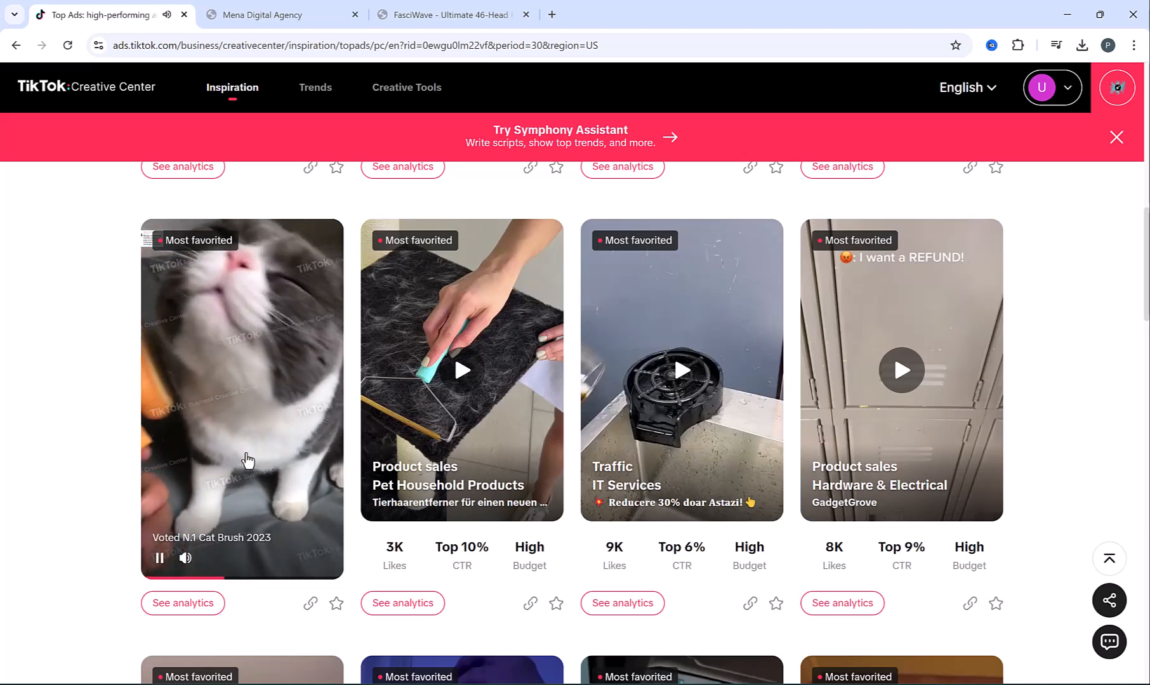
click(159, 559)
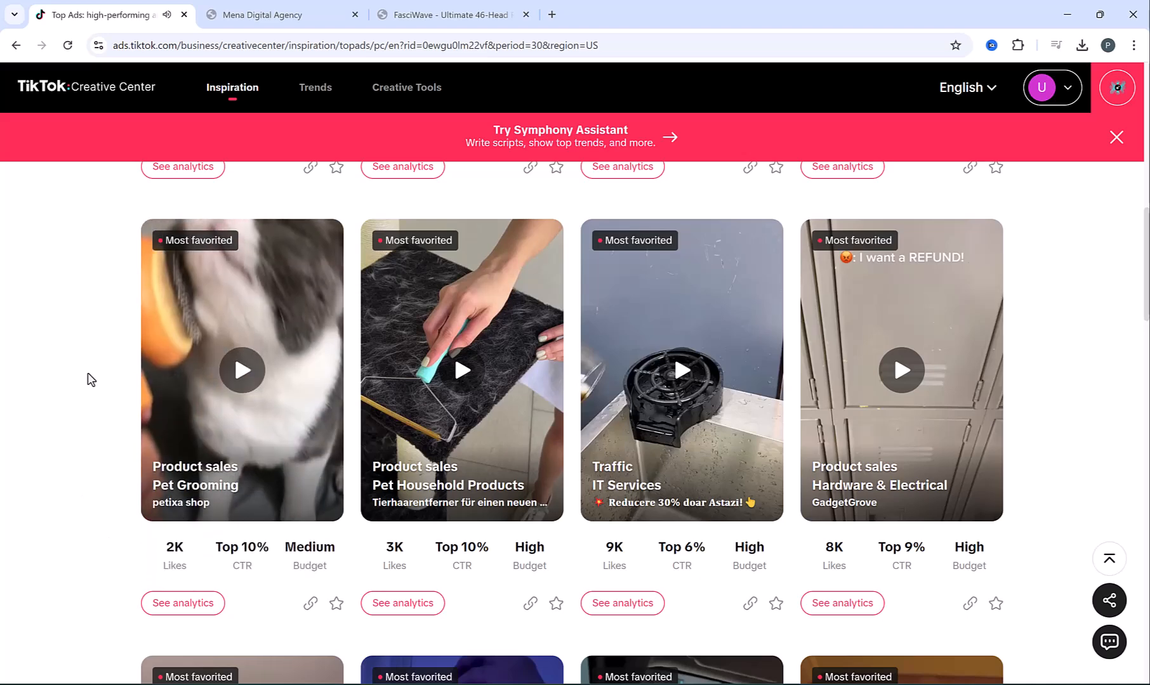
scroll(90, 379, up, 6)
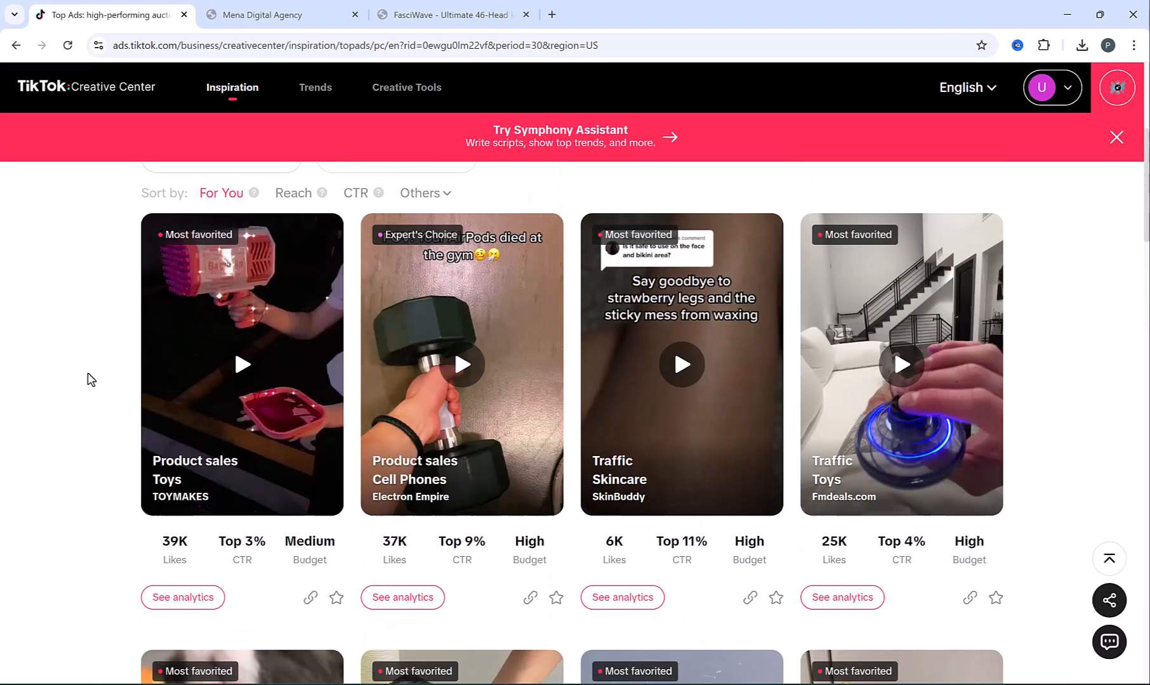
mouse_move(249, 398)
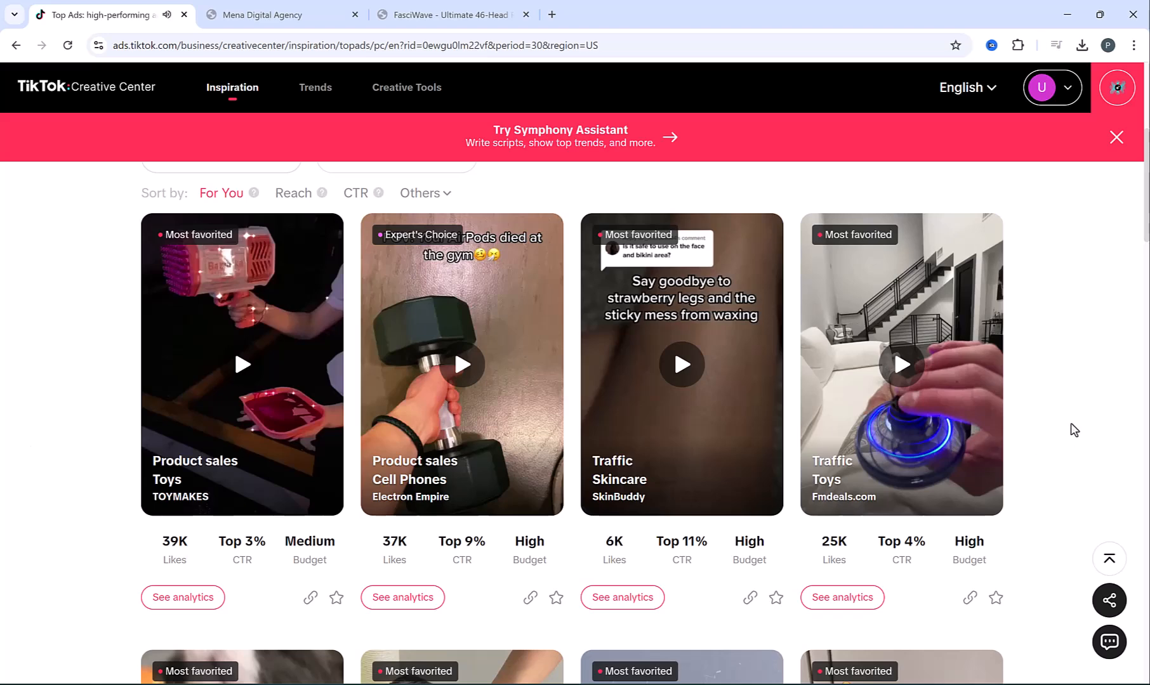
scroll(1073, 429, up, 3)
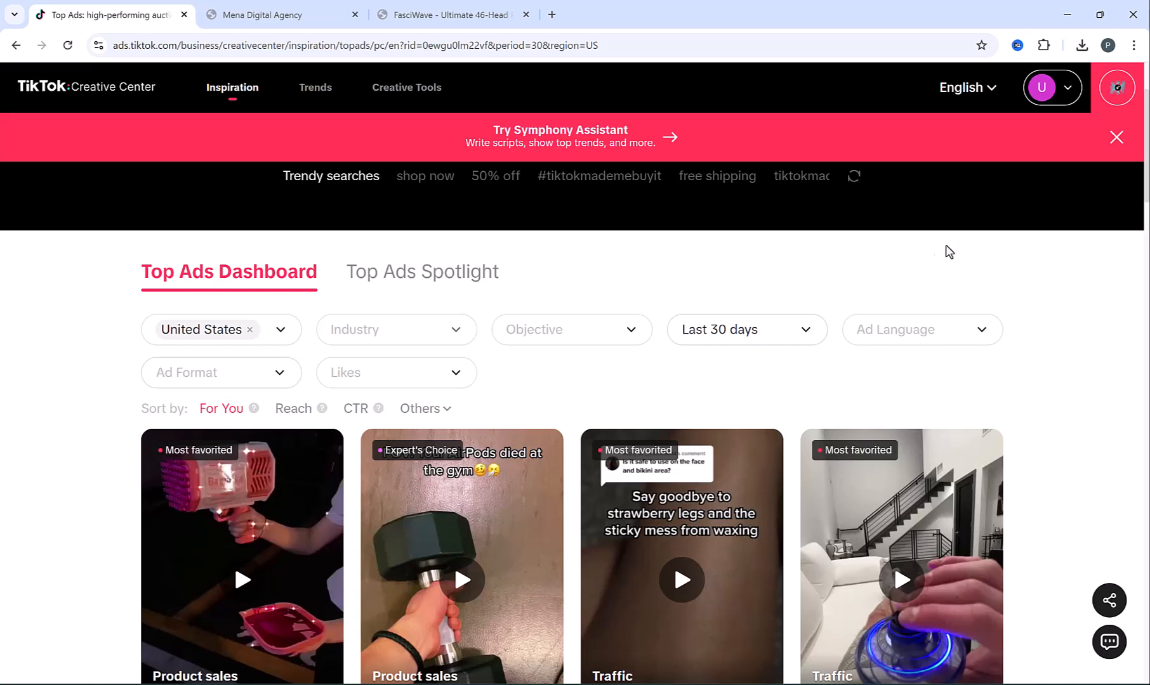
Clear the United States region filter, lower a preview's volume, and go back to Ads Manager
click(249, 331)
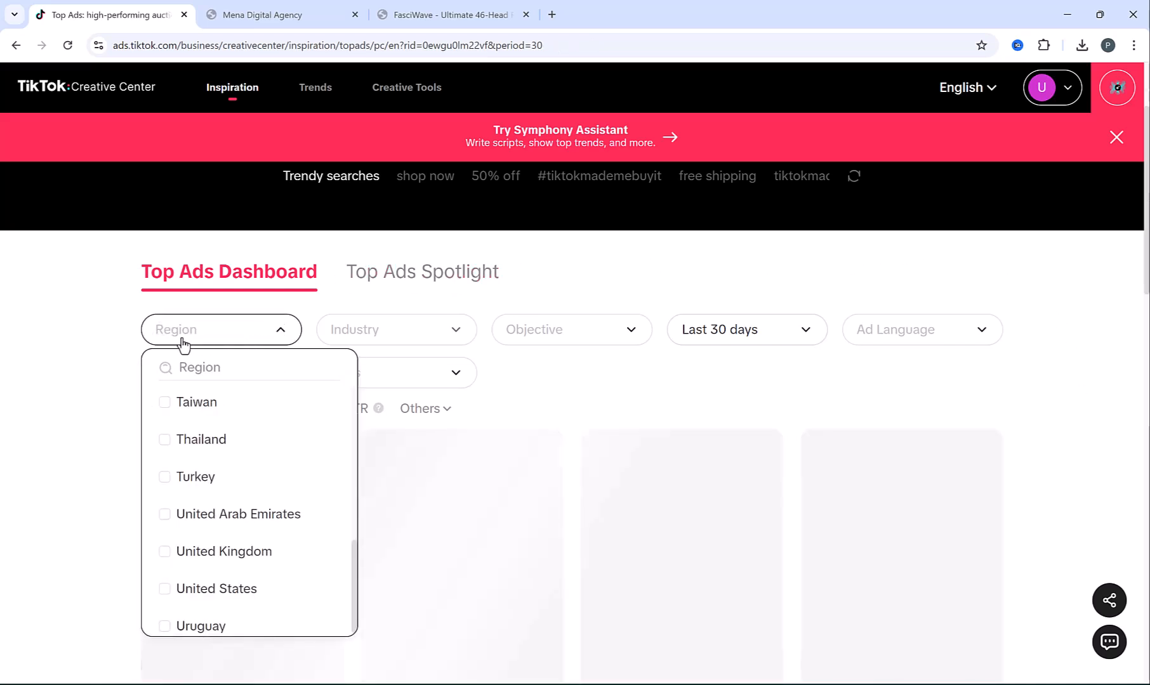
click(107, 346)
scroll(291, 369, down, 3)
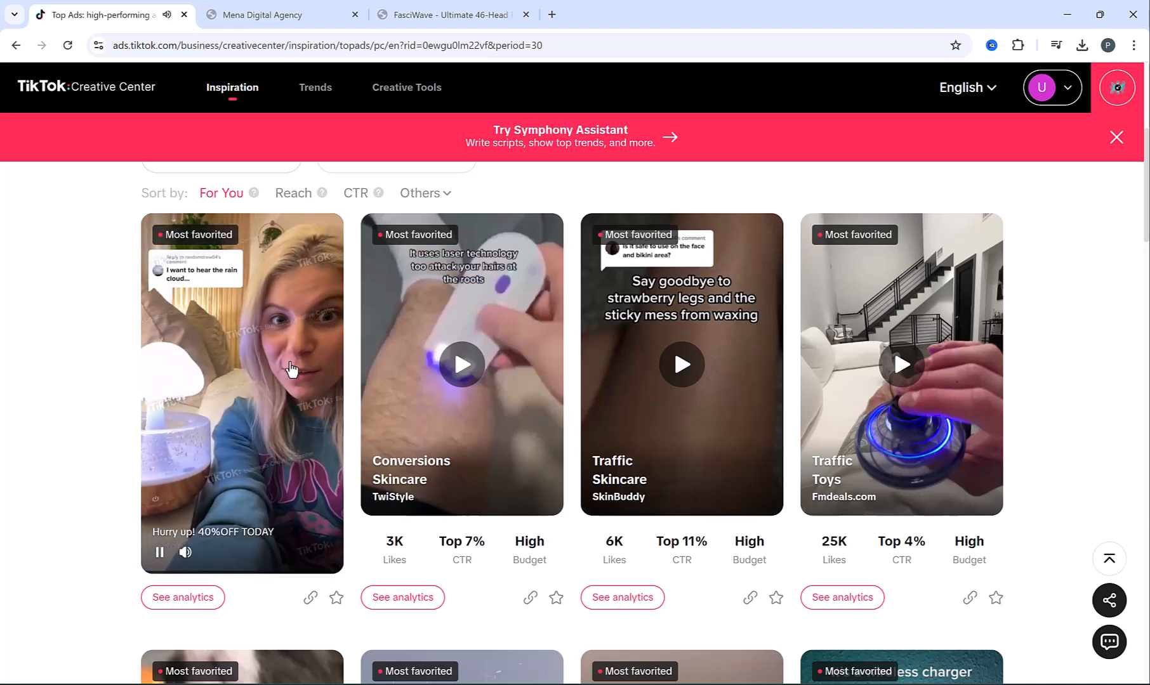
mouse_move(186, 552)
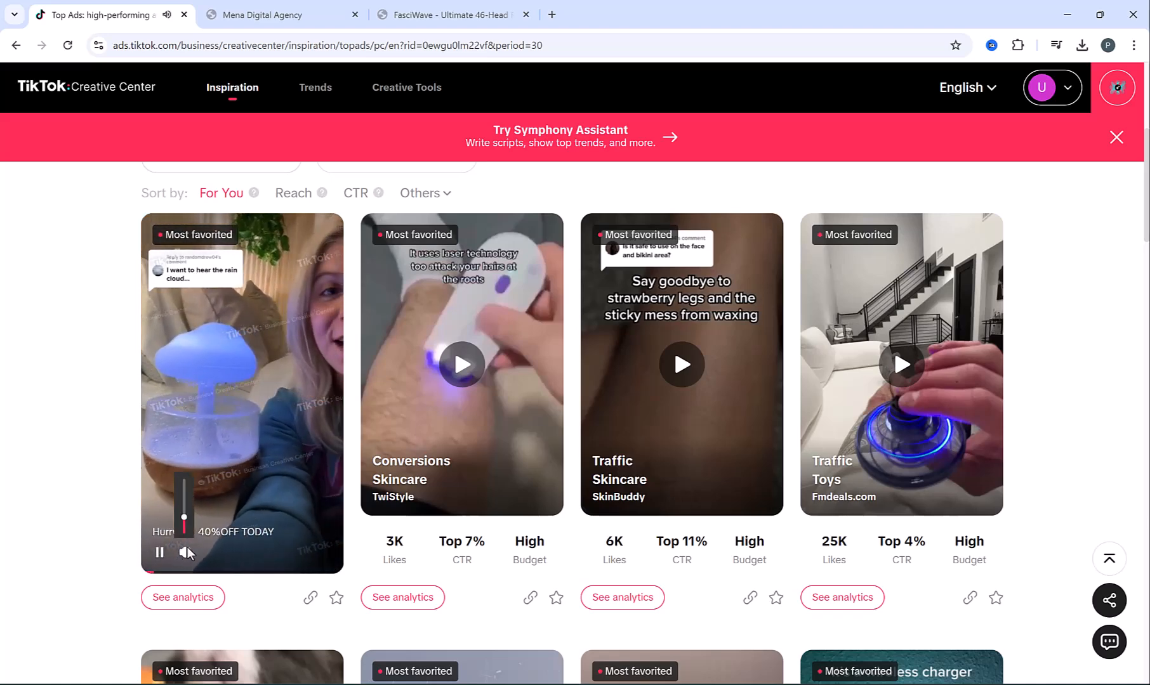
drag(185, 489, 185, 501)
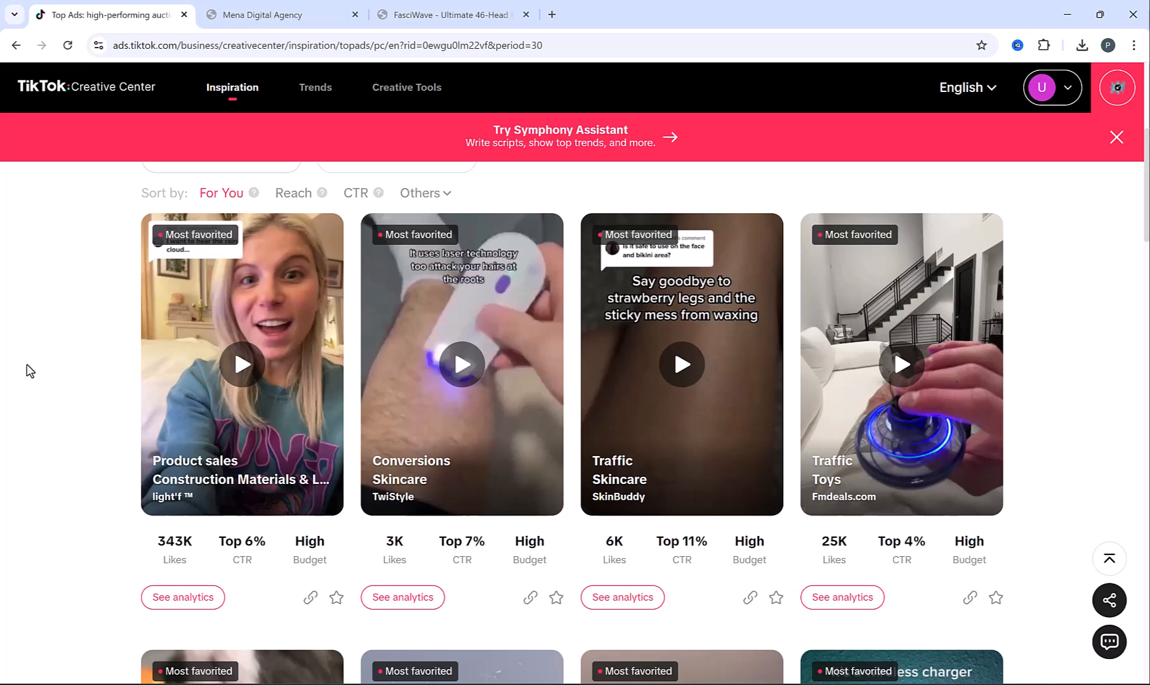
click(16, 45)
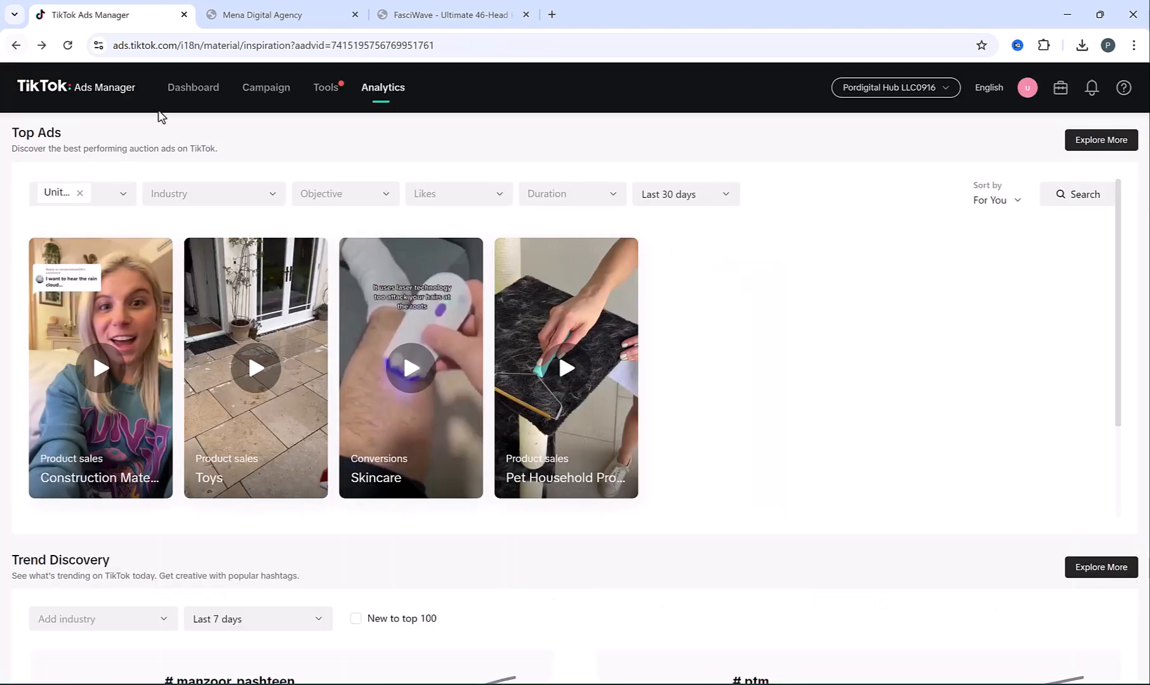
Reopen the 'Website conversions - Website design' draft campaign and select Video Ad 1
click(265, 88)
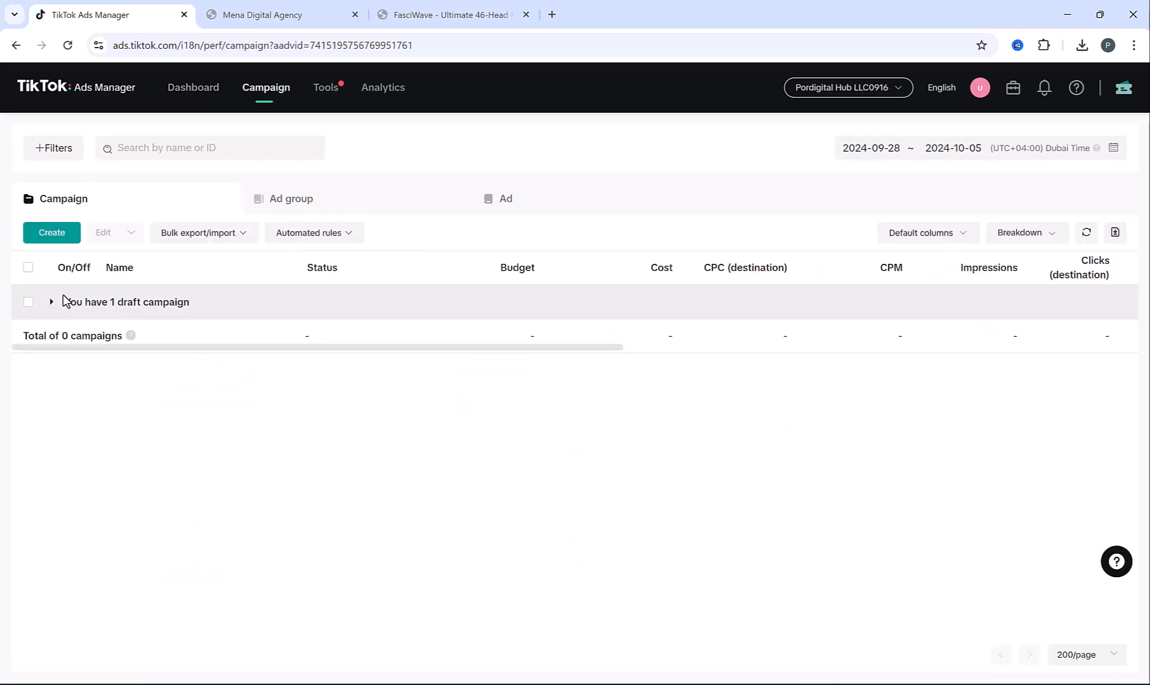
click(49, 298)
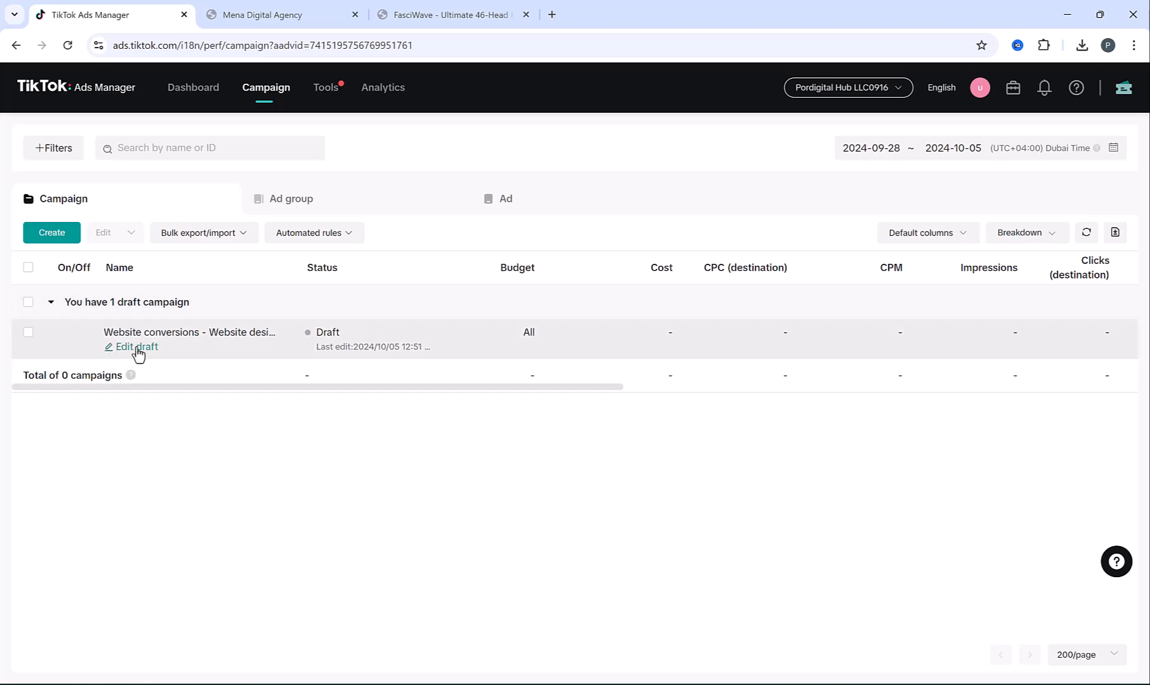
click(138, 349)
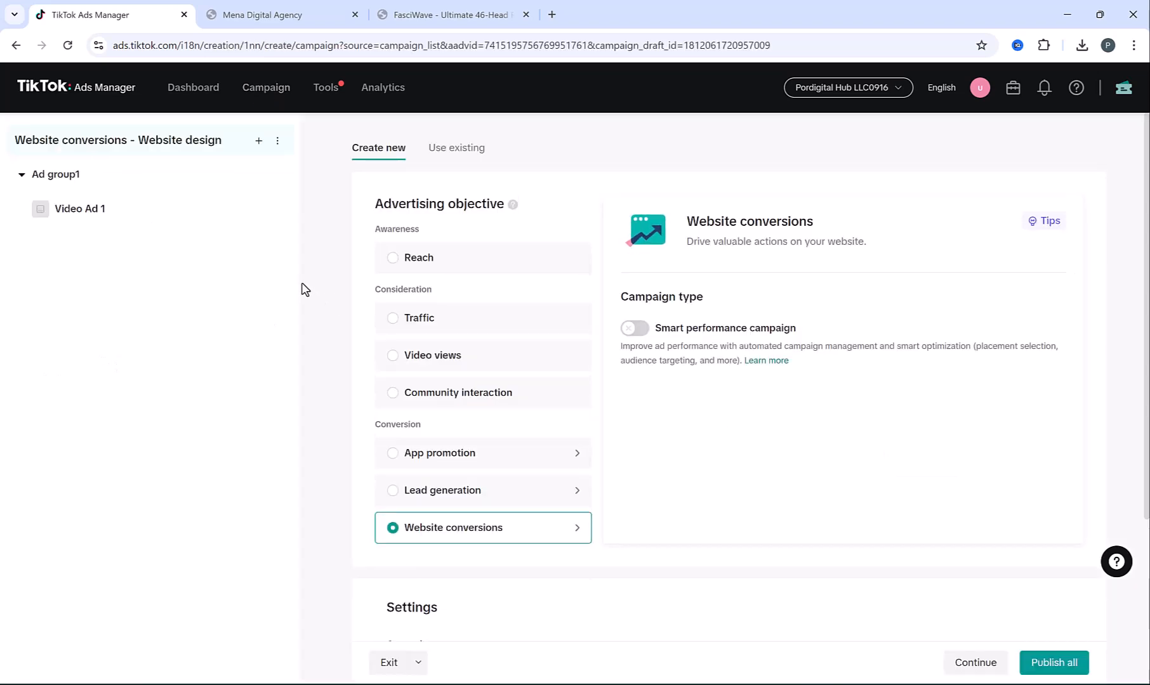
click(89, 214)
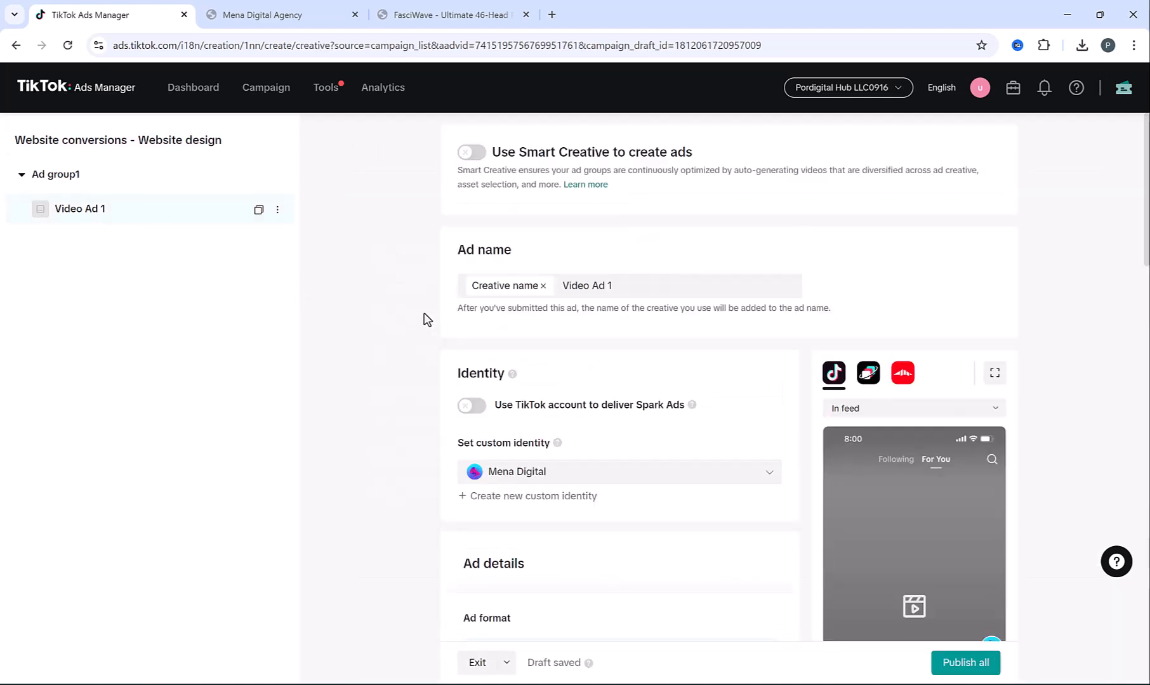
scroll(425, 319, down, 4)
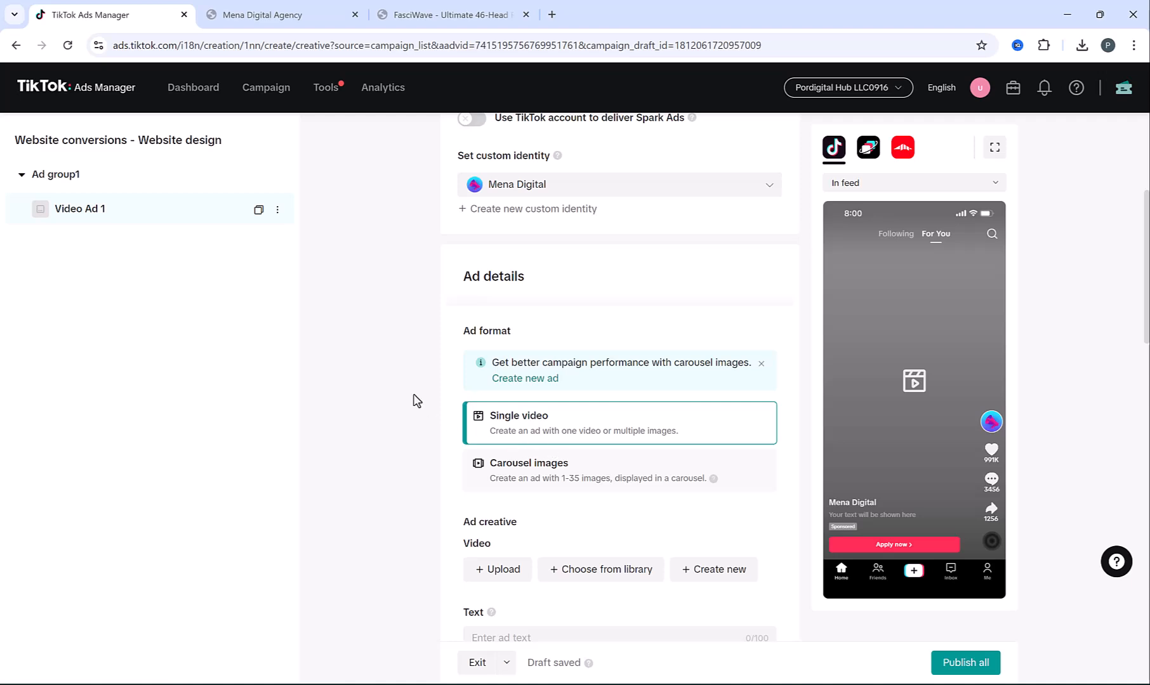
scroll(413, 400, down, 2)
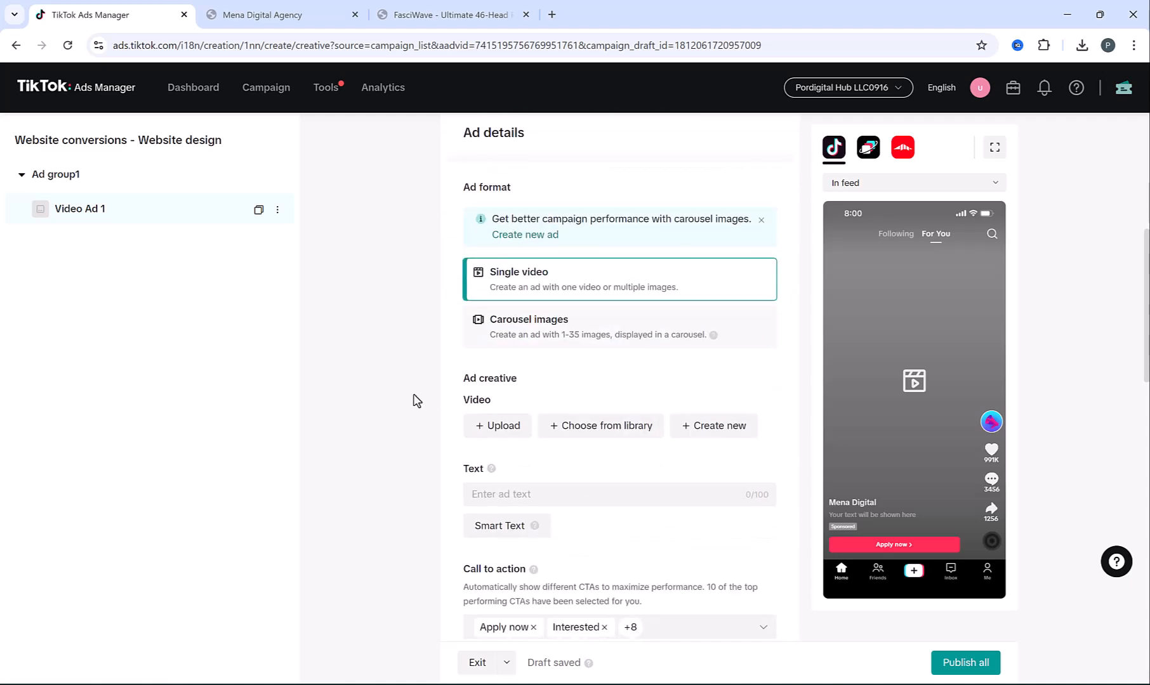
Upload Website design Ad1.mov (00:16, 2160x3840) as Video Ad 1's video
click(506, 431)
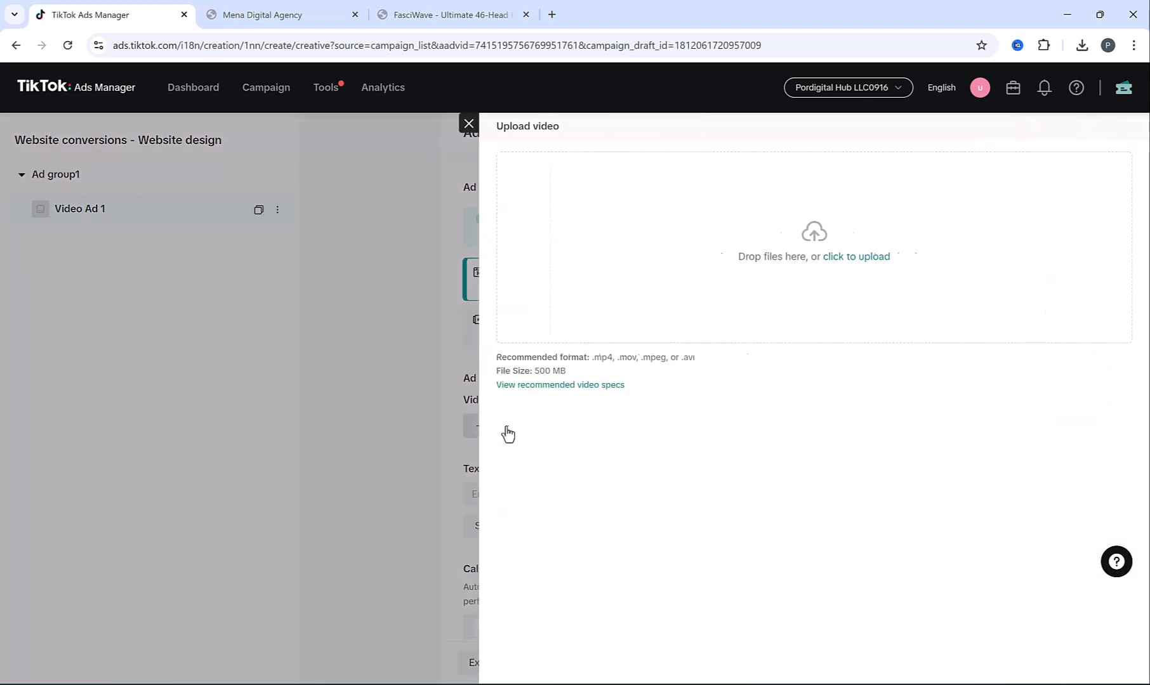
click(659, 308)
double_click(270, 109)
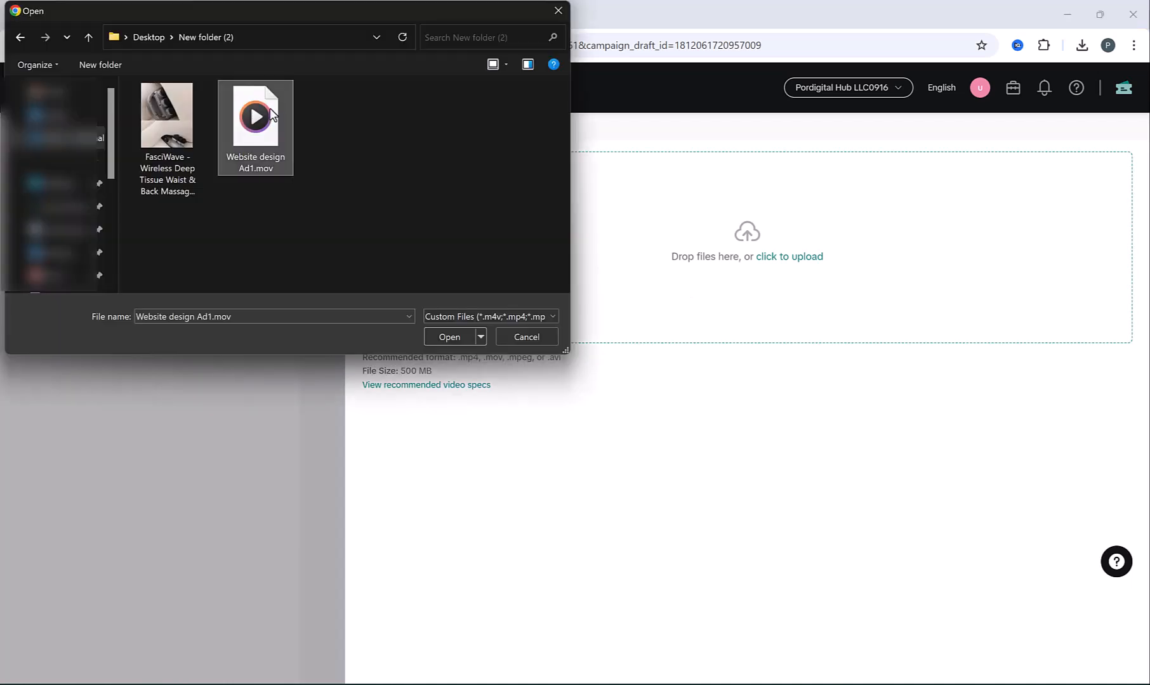
click(1116, 664)
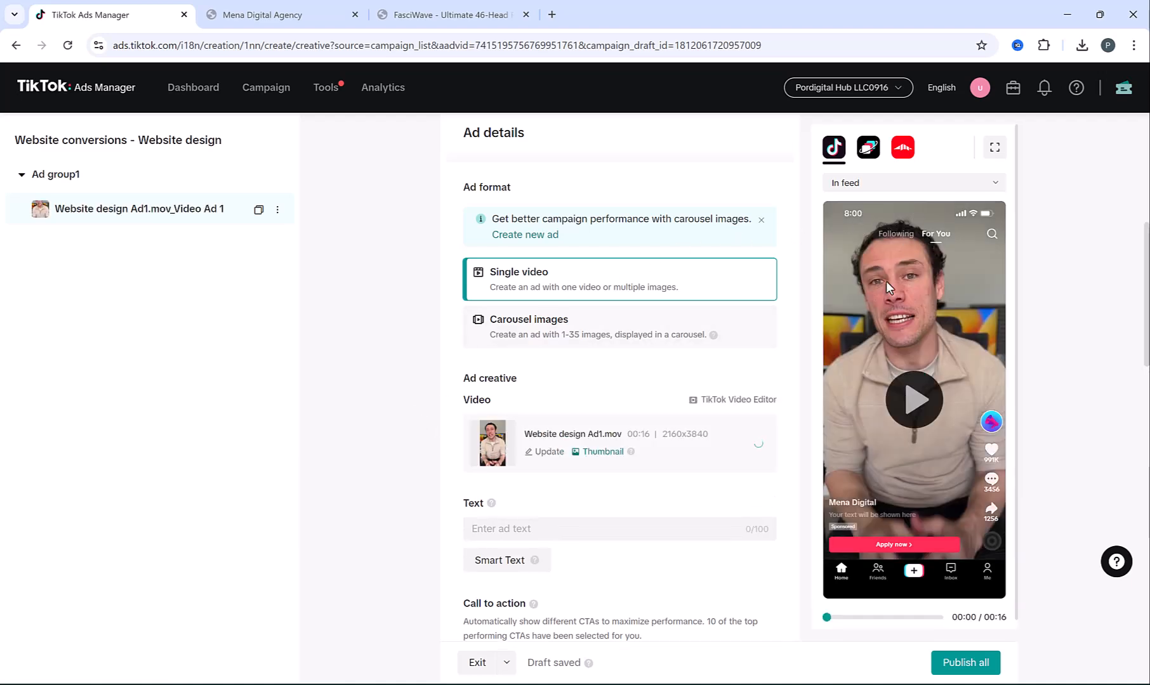
scroll(662, 302, down, 1)
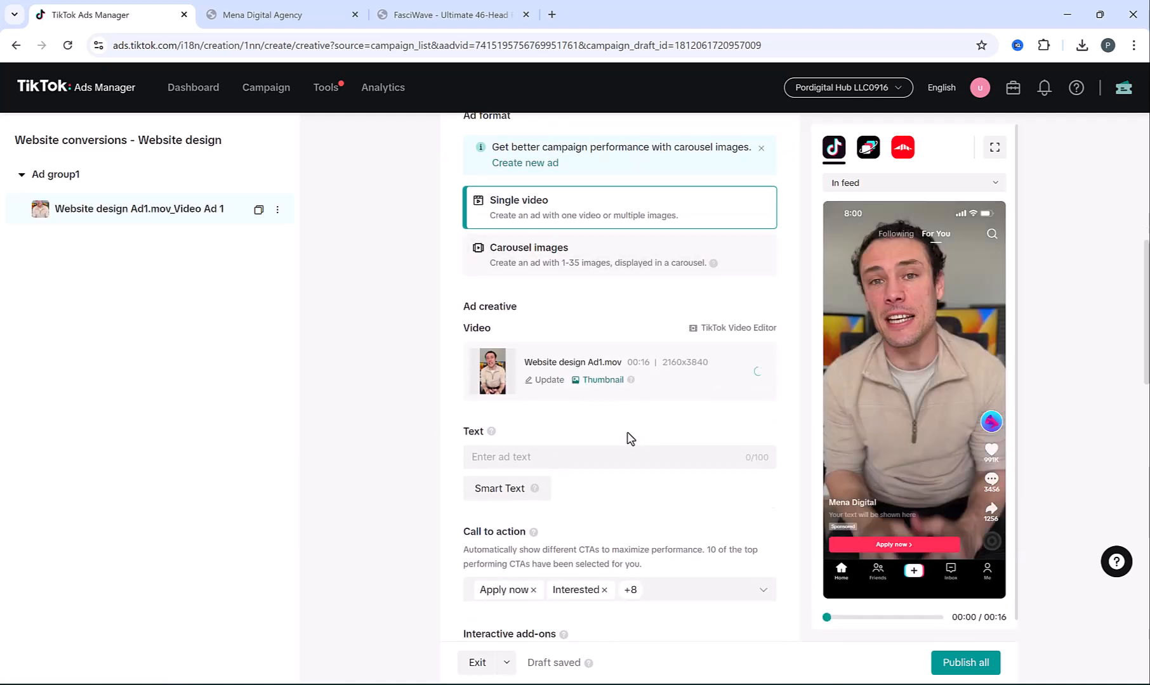
Paste 'Looking for a custom website that stands out? Fast turnaround & affordable prices!' as the ad text
click(583, 457)
text(Creat)
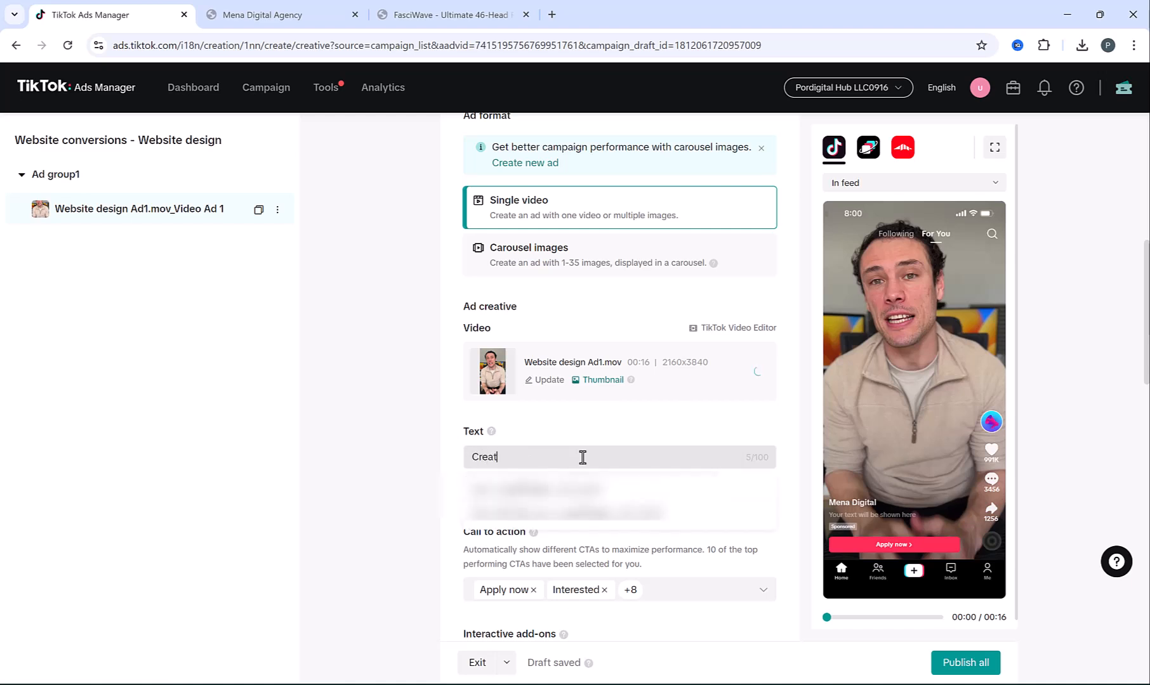
text(Looking for a custom website that stands out? Fast turnaround & affordable prices!)
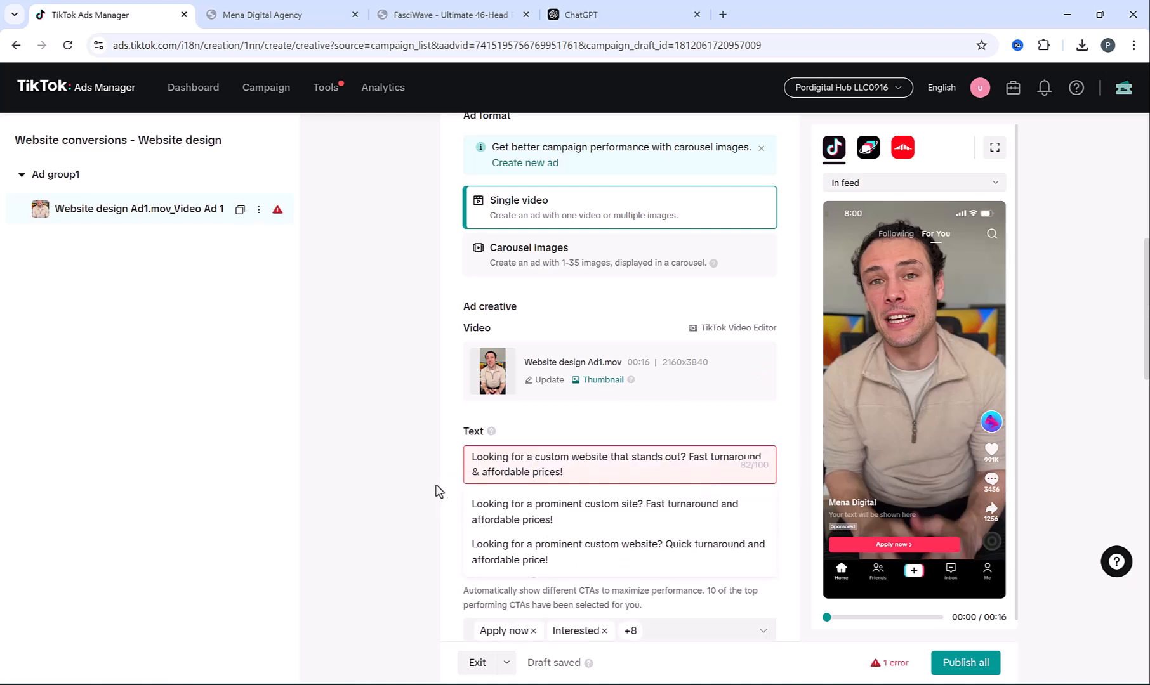
click(419, 487)
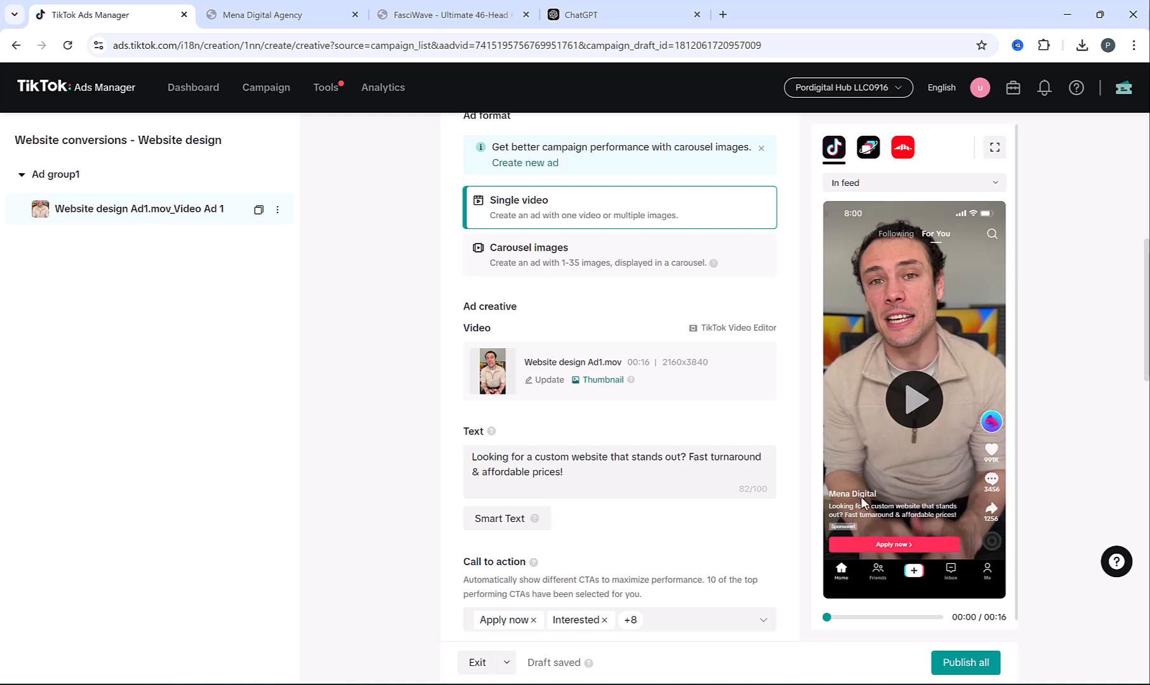
Review the dynamic call-to-action explanation and scroll down to the Destination section
scroll(688, 455, down, 1)
mouse_move(564, 596)
mouse_move(476, 510)
mouse_down()
mouse_move(673, 517)
mouse_move(513, 490)
mouse_move(463, 504)
mouse_up()
click(673, 517)
click(592, 465)
scroll(595, 467, down, 2)
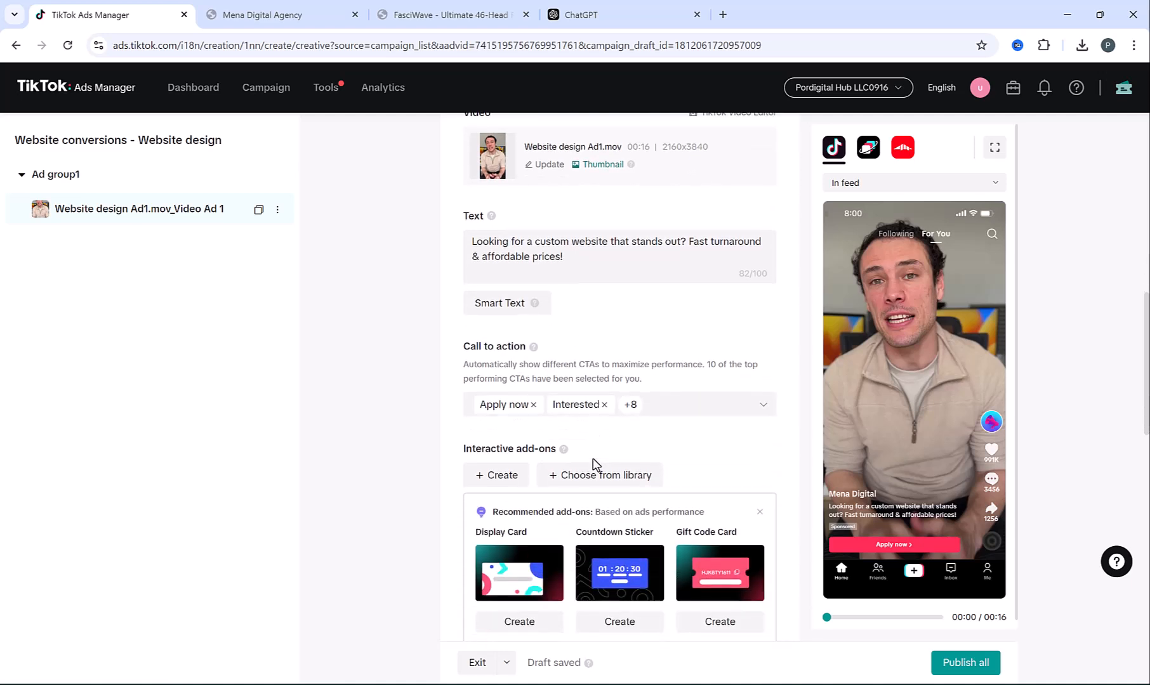
scroll(594, 465, down, 1)
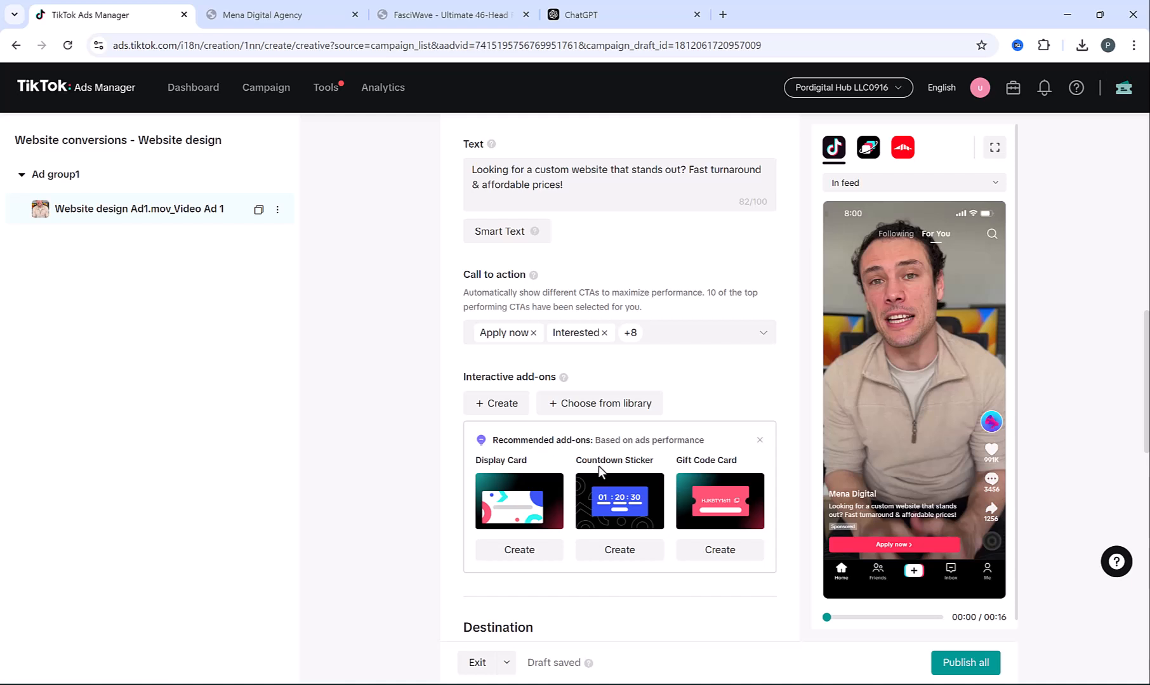
scroll(598, 465, down, 1)
scroll(598, 470, down, 3)
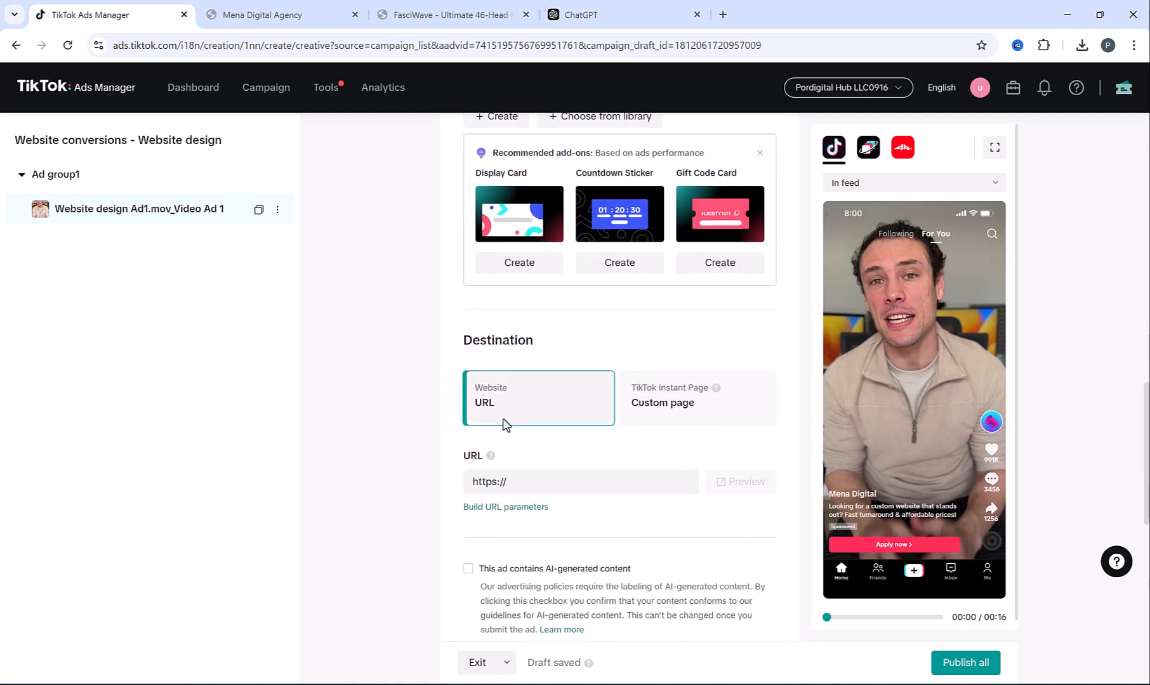
Copy the Web Design product page URL from the Mena Digital website
click(329, 10)
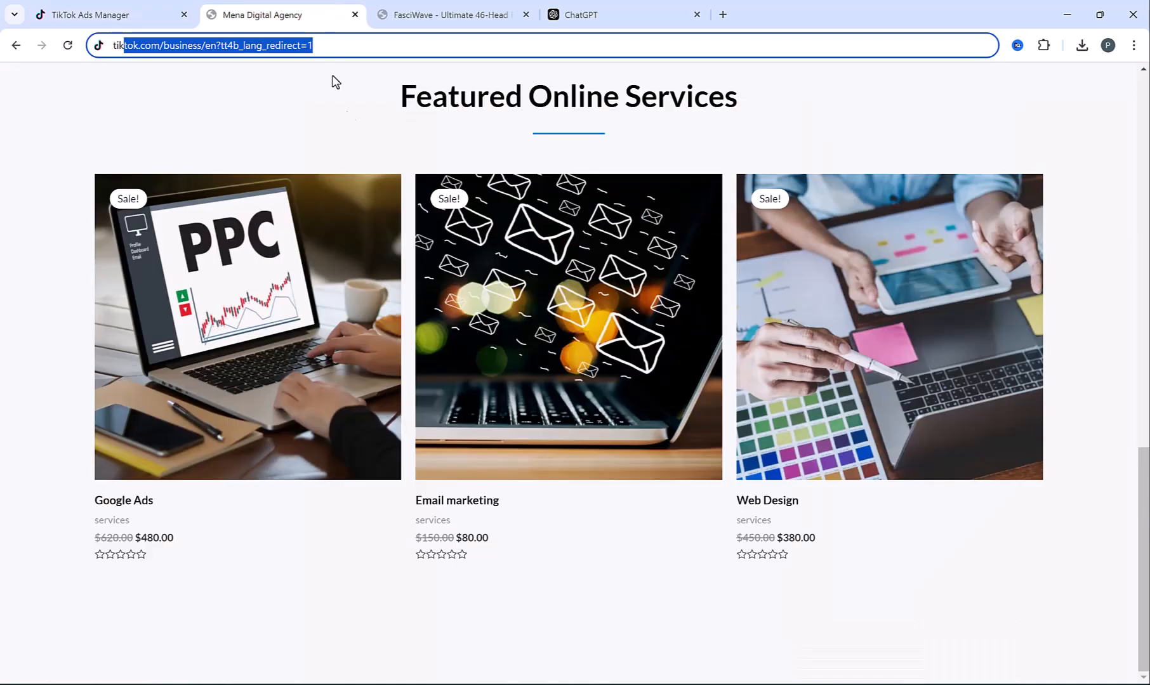
click(911, 438)
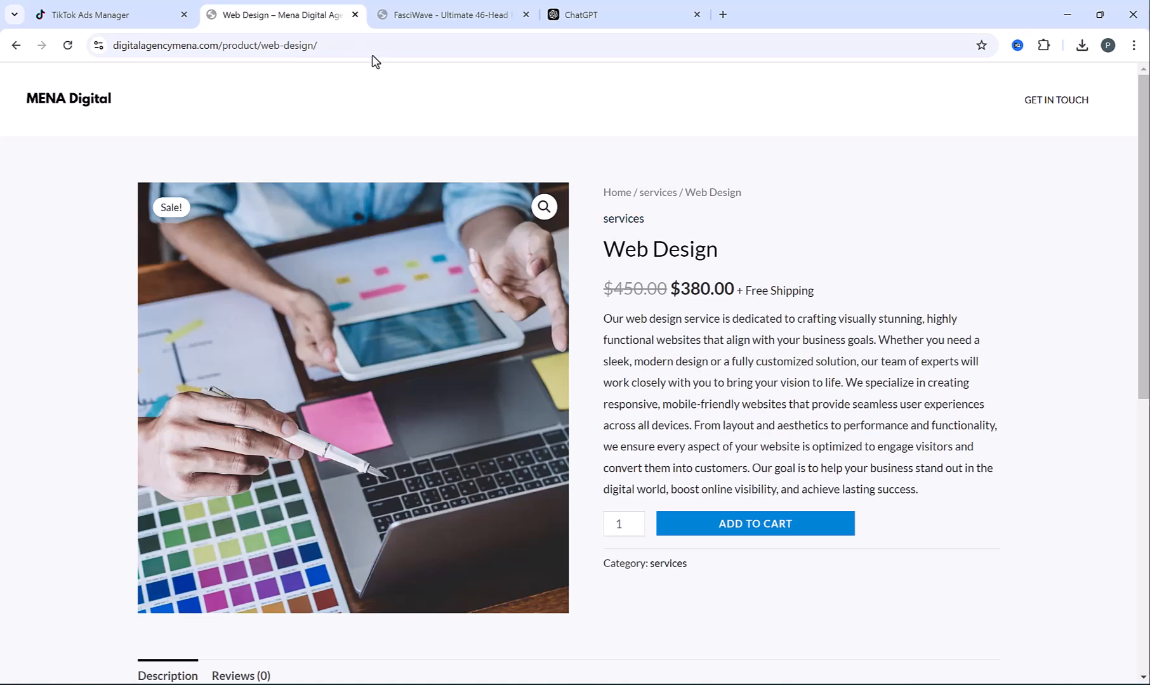
click(348, 45)
key(ctrl+c)
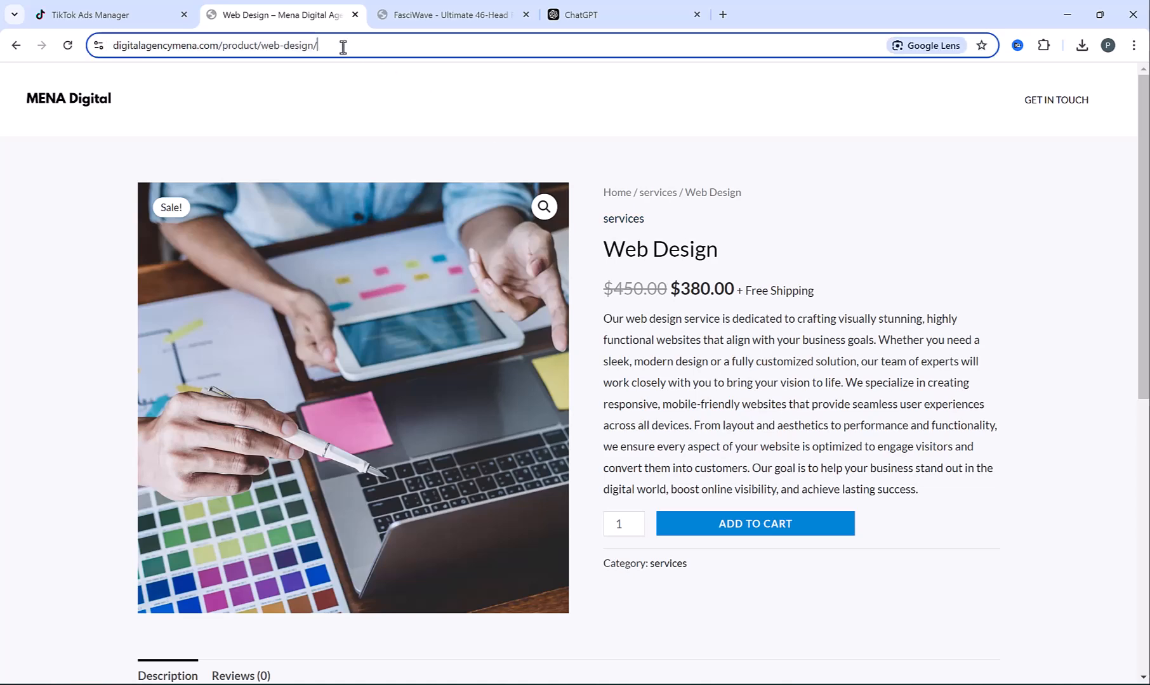
click(141, 8)
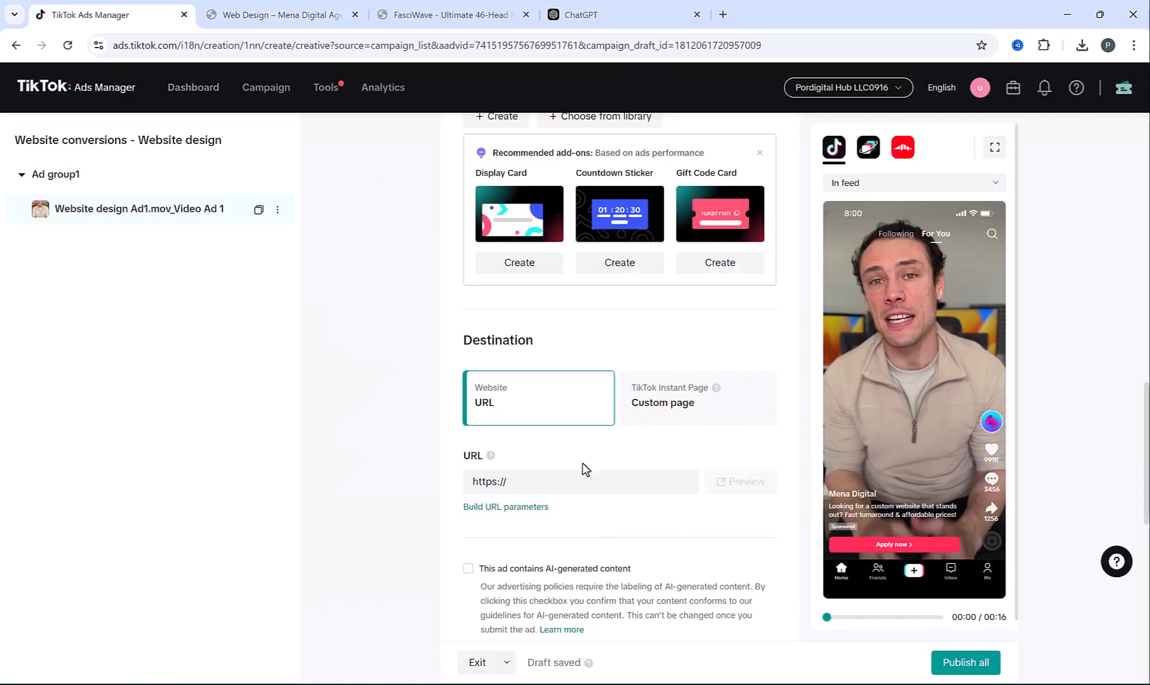
click(539, 482)
key(ctrl+v)
key(BackSpace)
key(BackSpace)
key(BackSpace)
key(BackSpace)
key(BackSpace)
key(BackSpace)
key(BackSpace)
key(BackSpace)
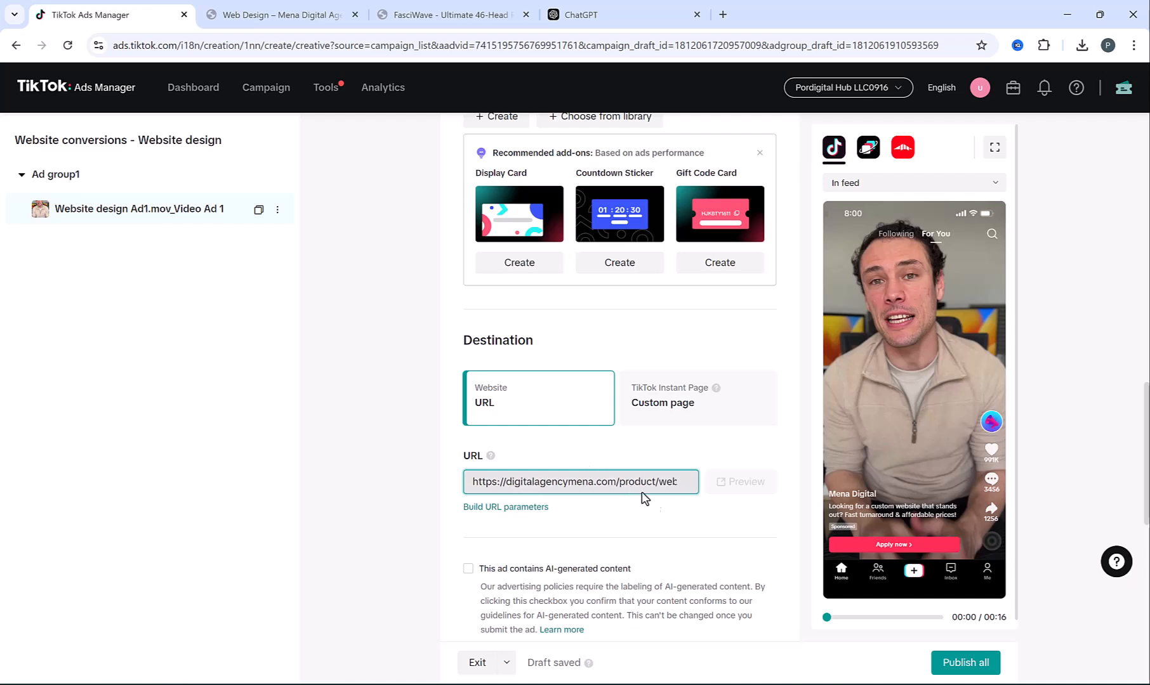
scroll(857, 628, down, 1)
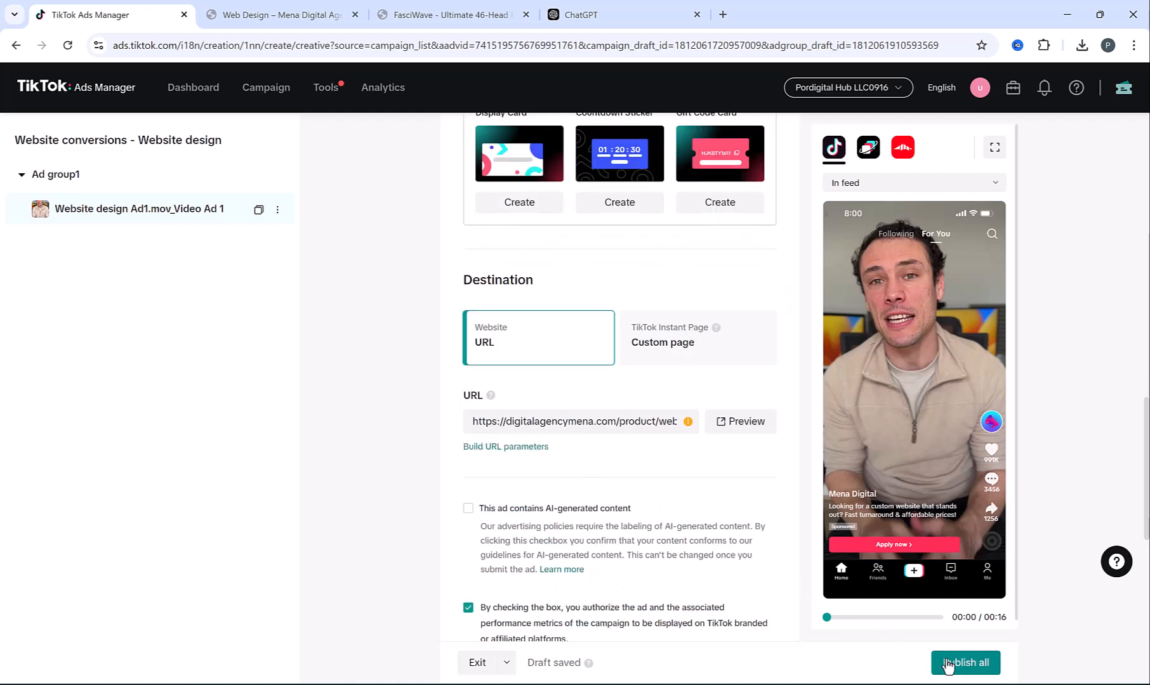
click(948, 665)
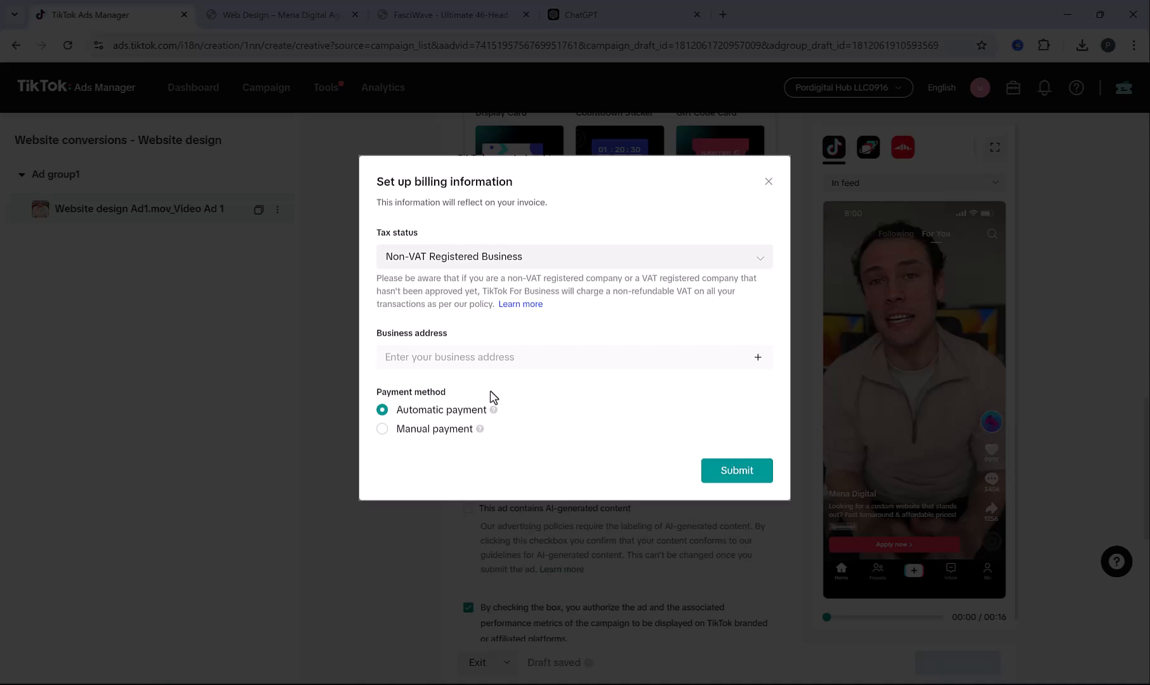
Keep Non-VAT Registered Business as the tax status and begin entering the business address
click(515, 259)
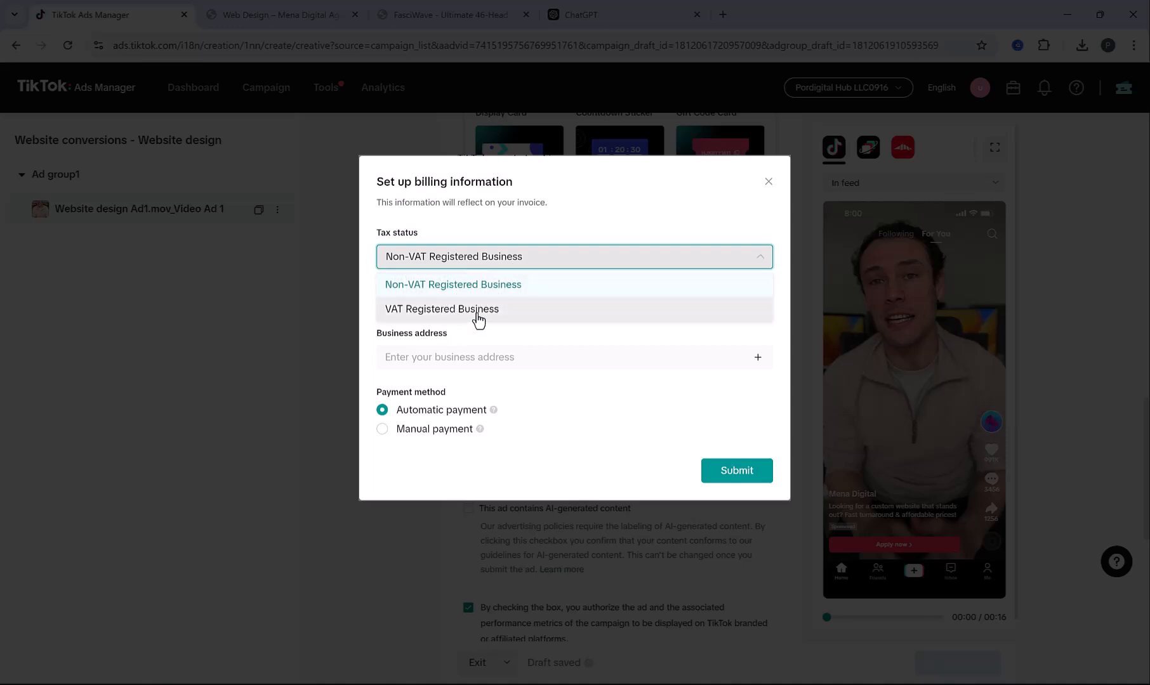
click(494, 286)
click(522, 361)
scroll(487, 405, down, 1)
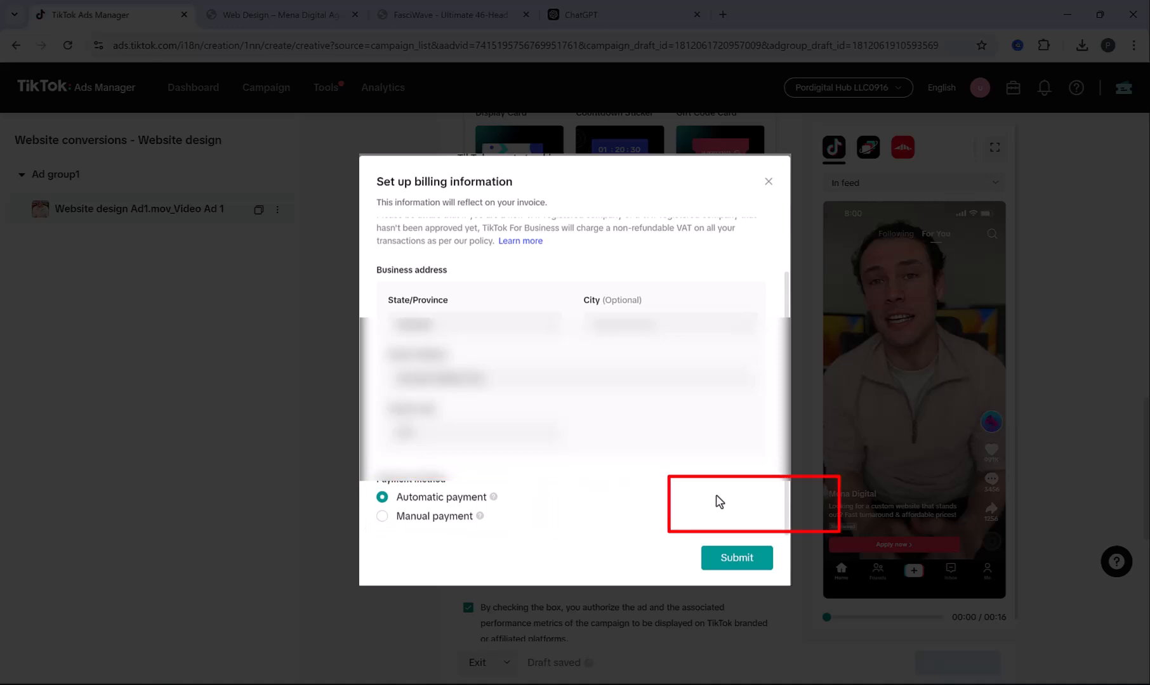
Submit the billing details and add the new credit card as the account's payment method
click(745, 561)
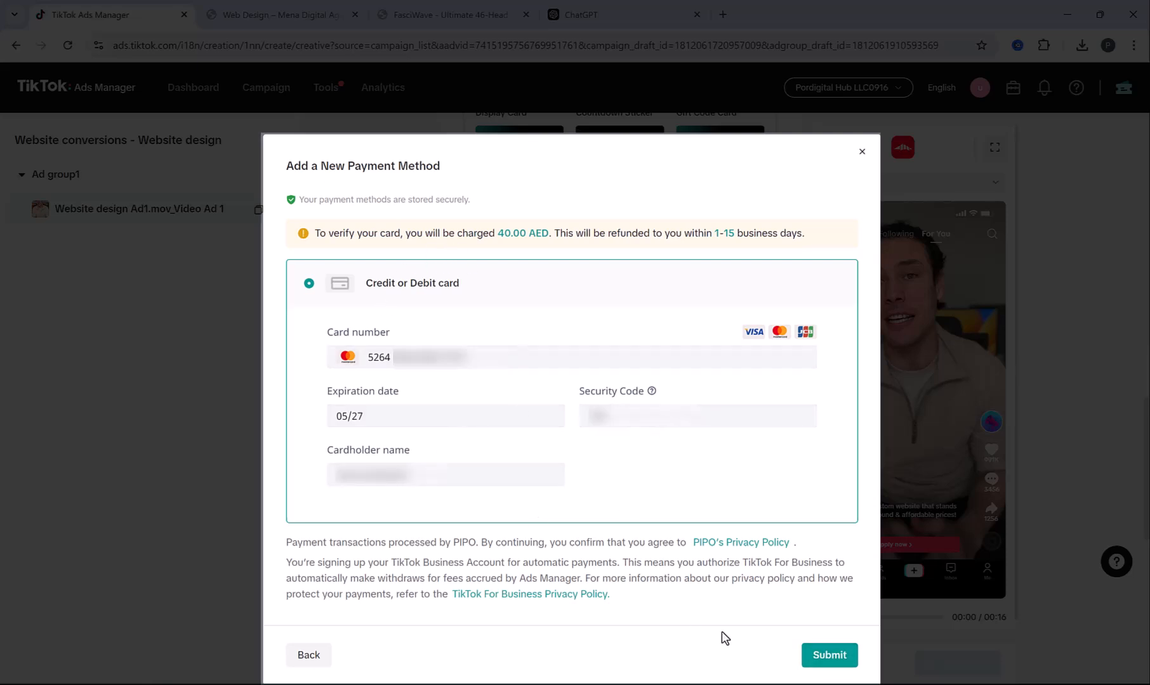
click(823, 658)
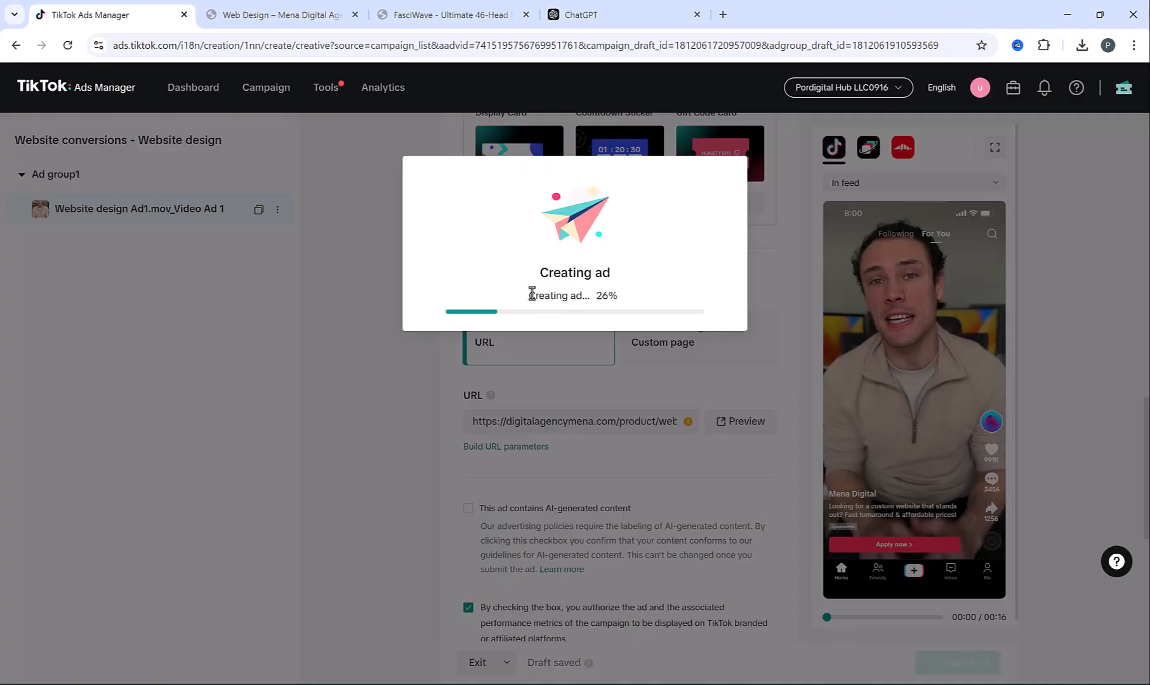
Check the campaign list to confirm the Website conversions - Website design ad is in review
click(573, 370)
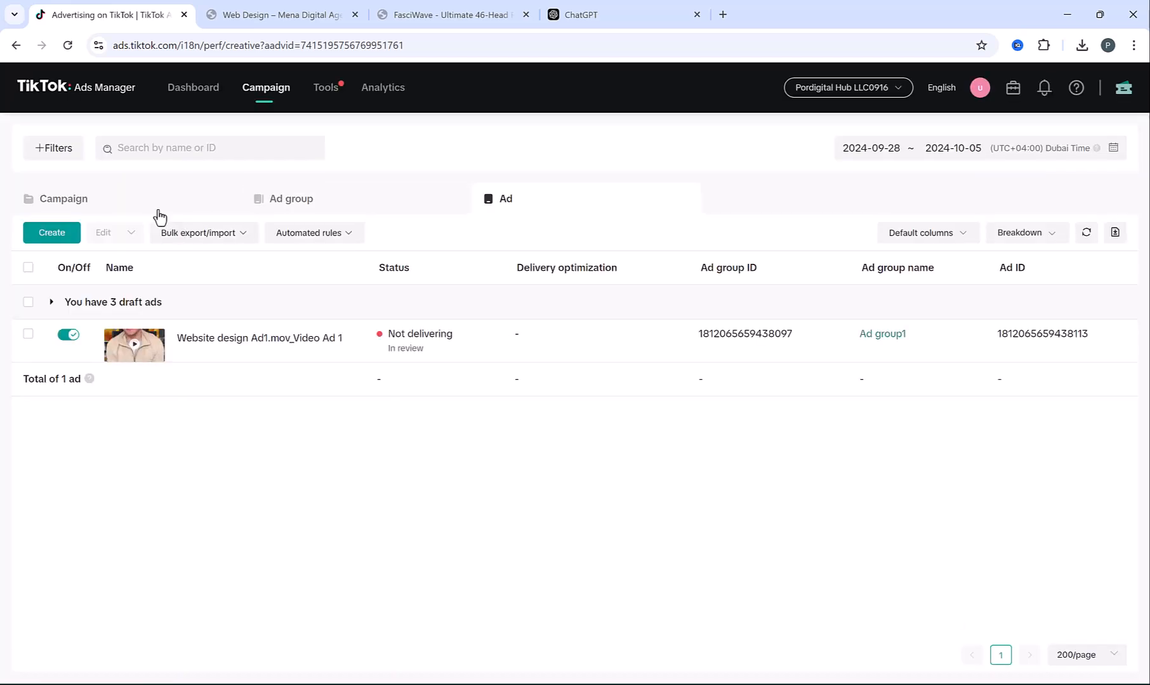
click(61, 200)
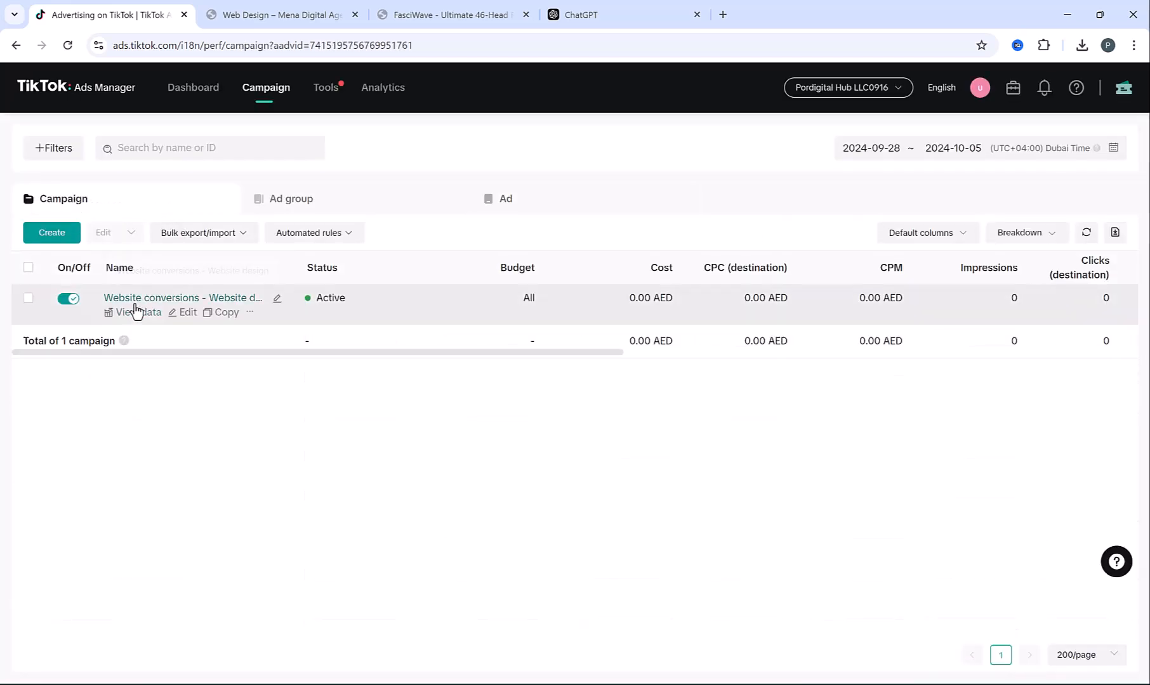
drag(292, 267, 406, 267)
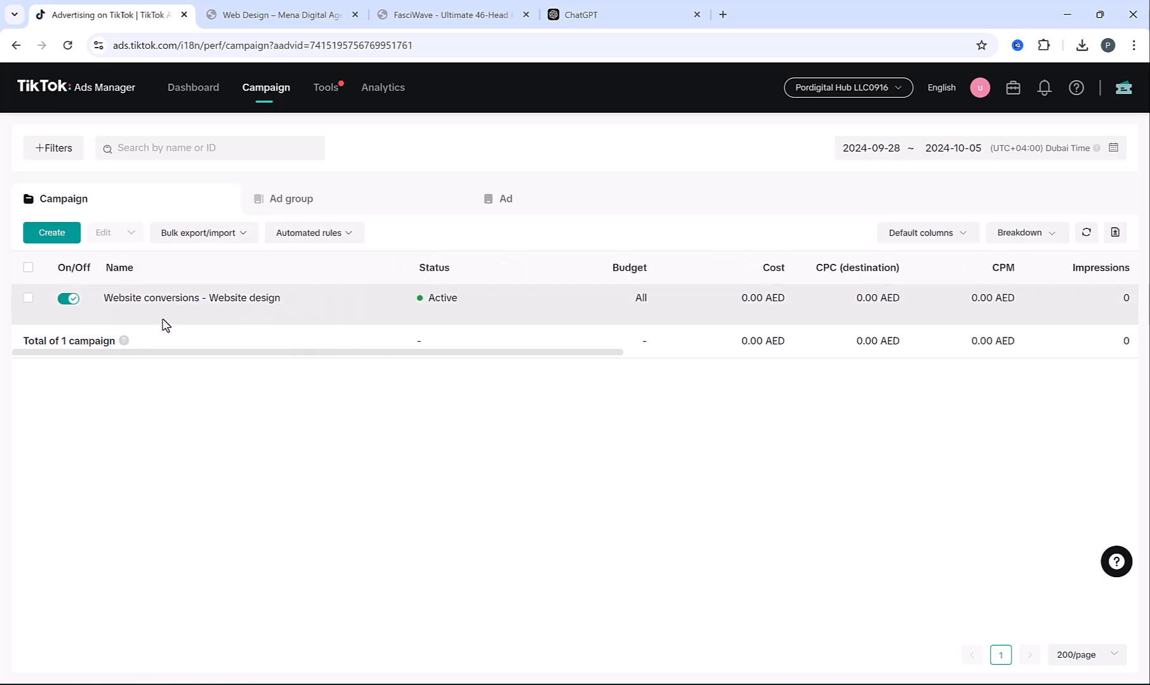
click(244, 298)
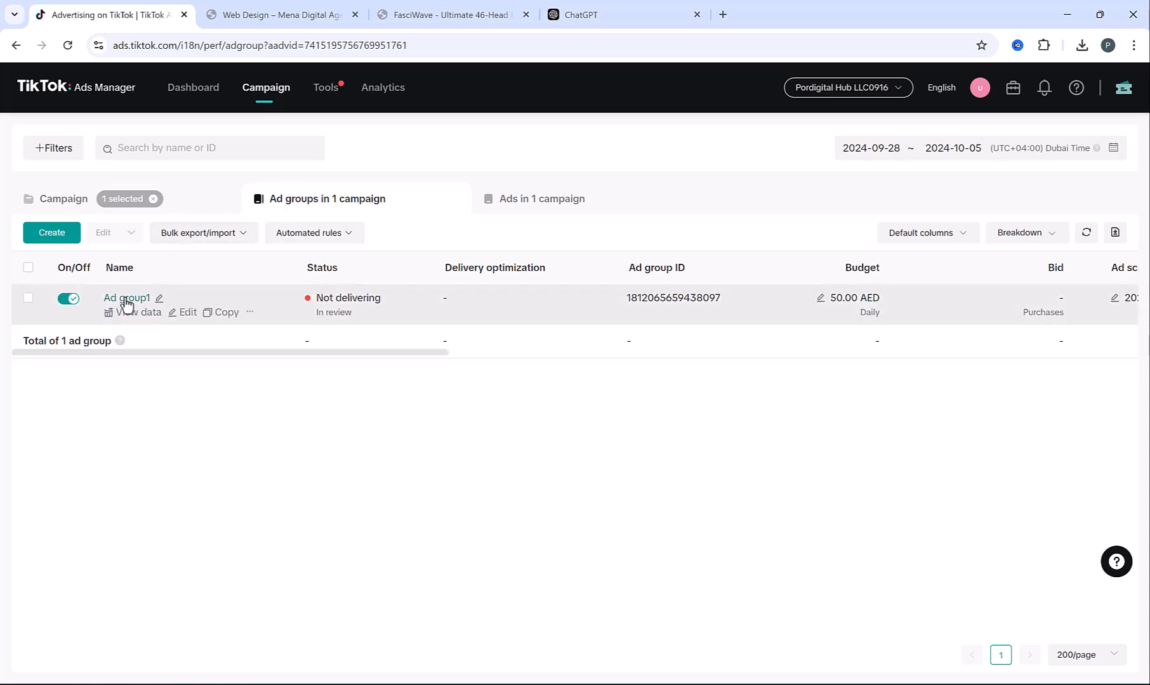
click(124, 299)
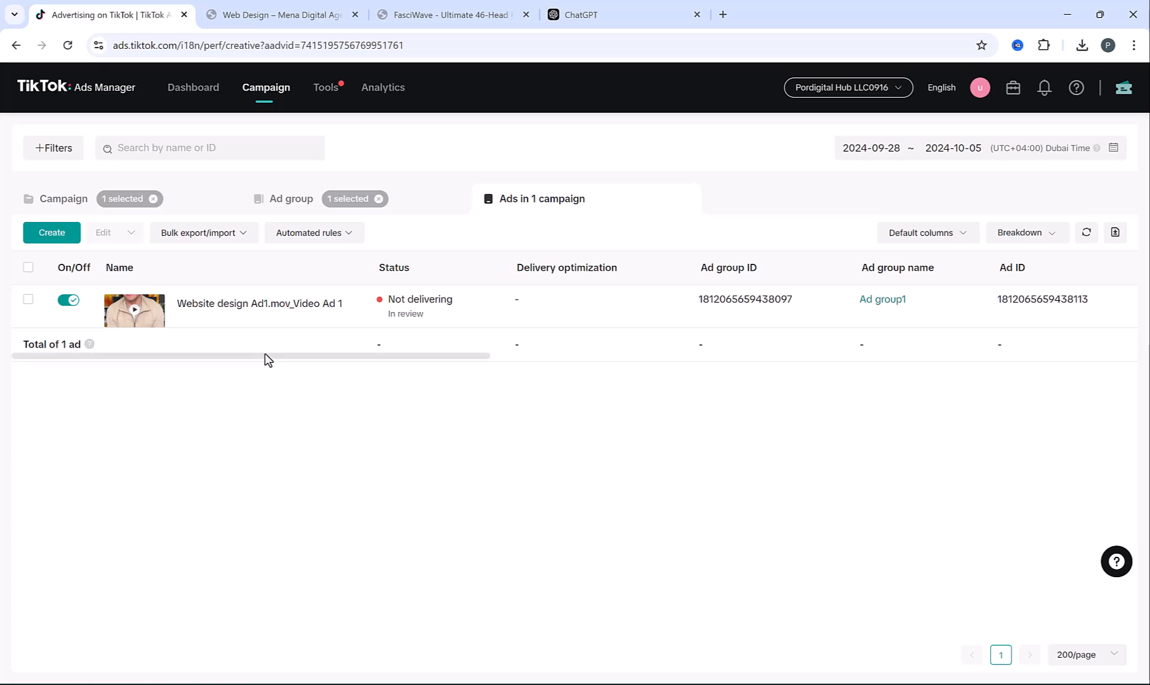
click(204, 198)
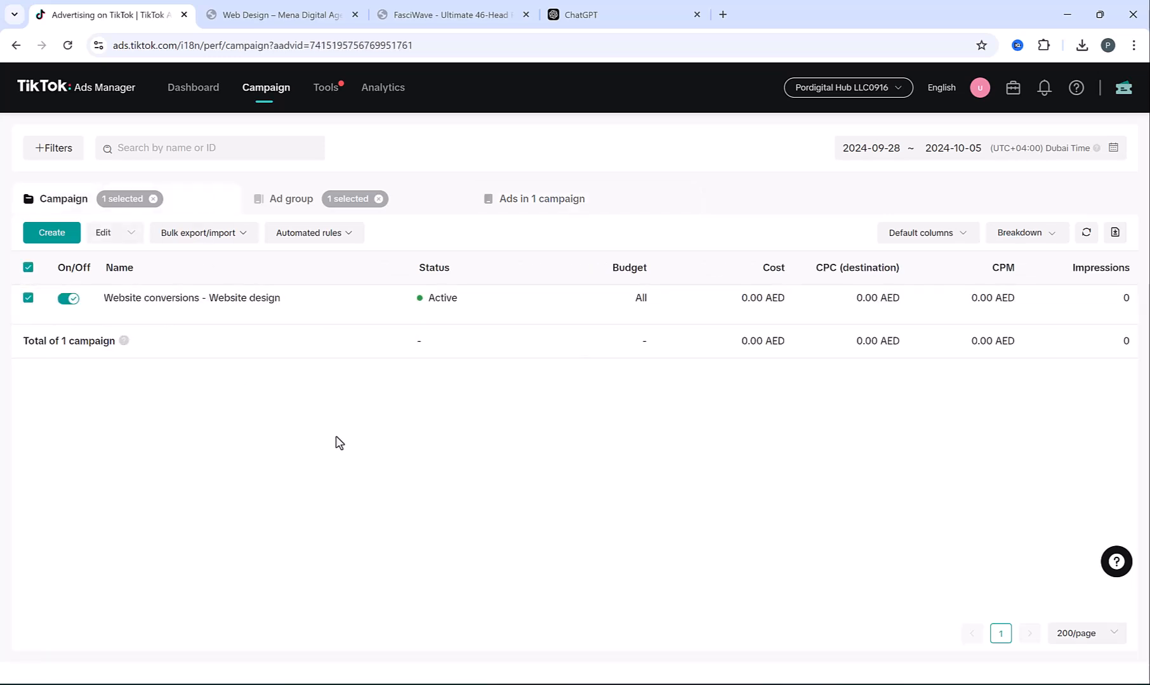
Create a Website conversions campaign named 'Website conversions - Website design Instant Page' and continue
click(57, 233)
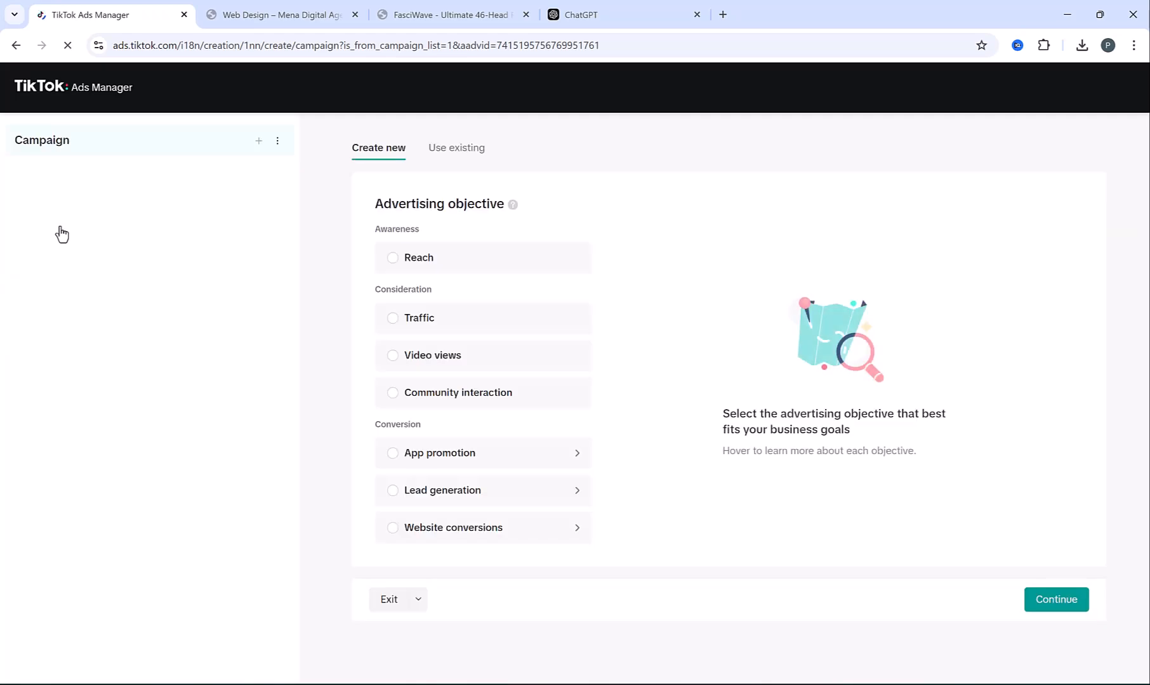
click(427, 535)
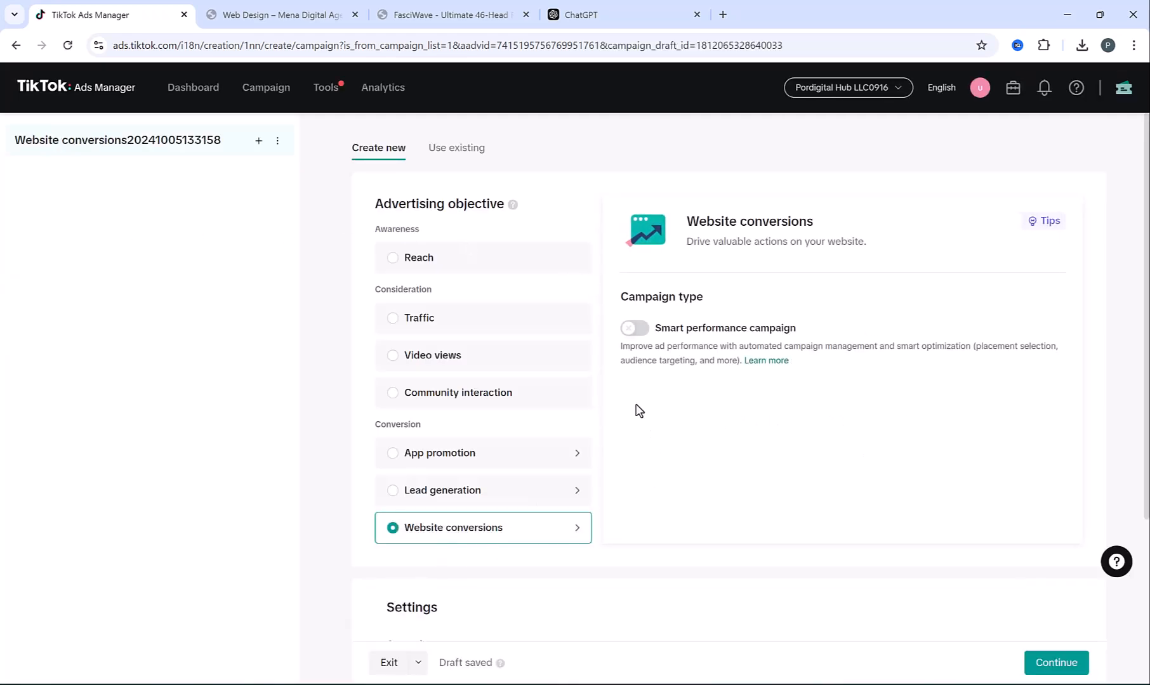
scroll(636, 413, down, 3)
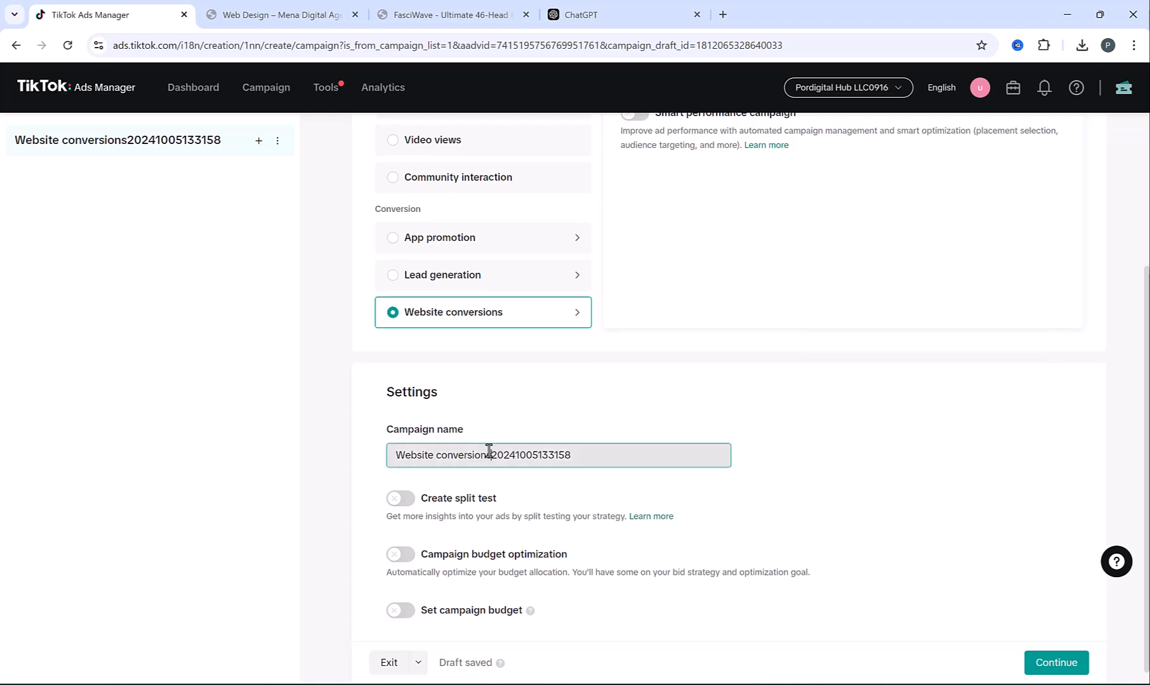
drag(492, 454, 564, 455)
drag(678, 430, 693, 430)
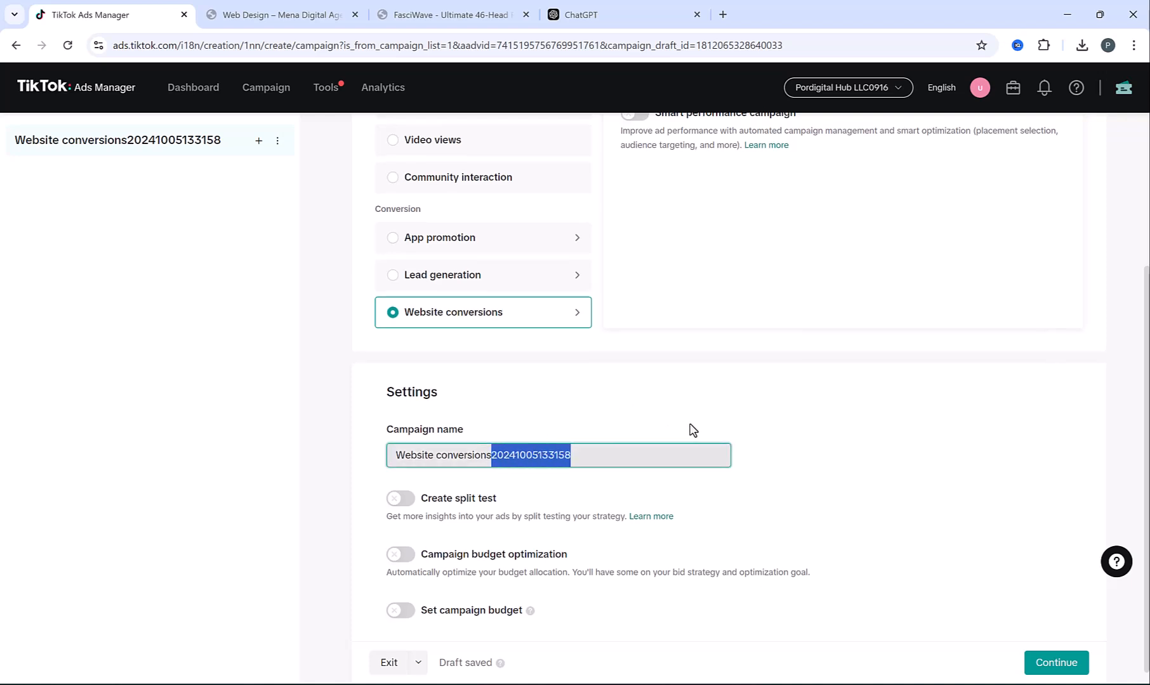
text(- Website)
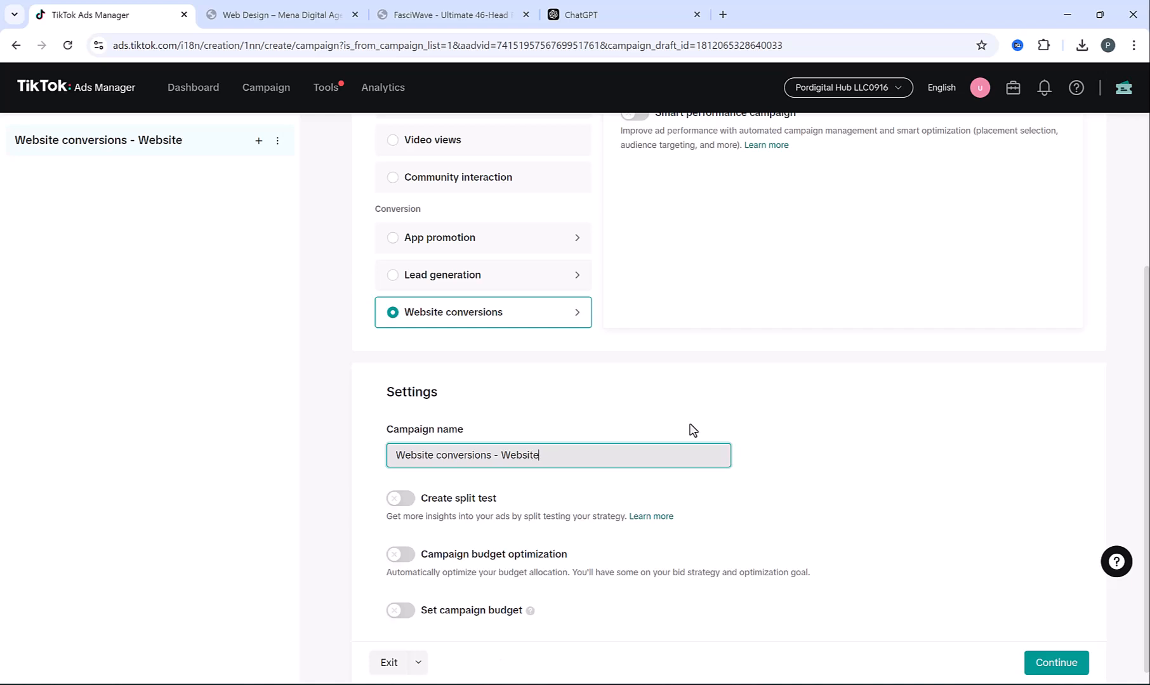
text( design l)
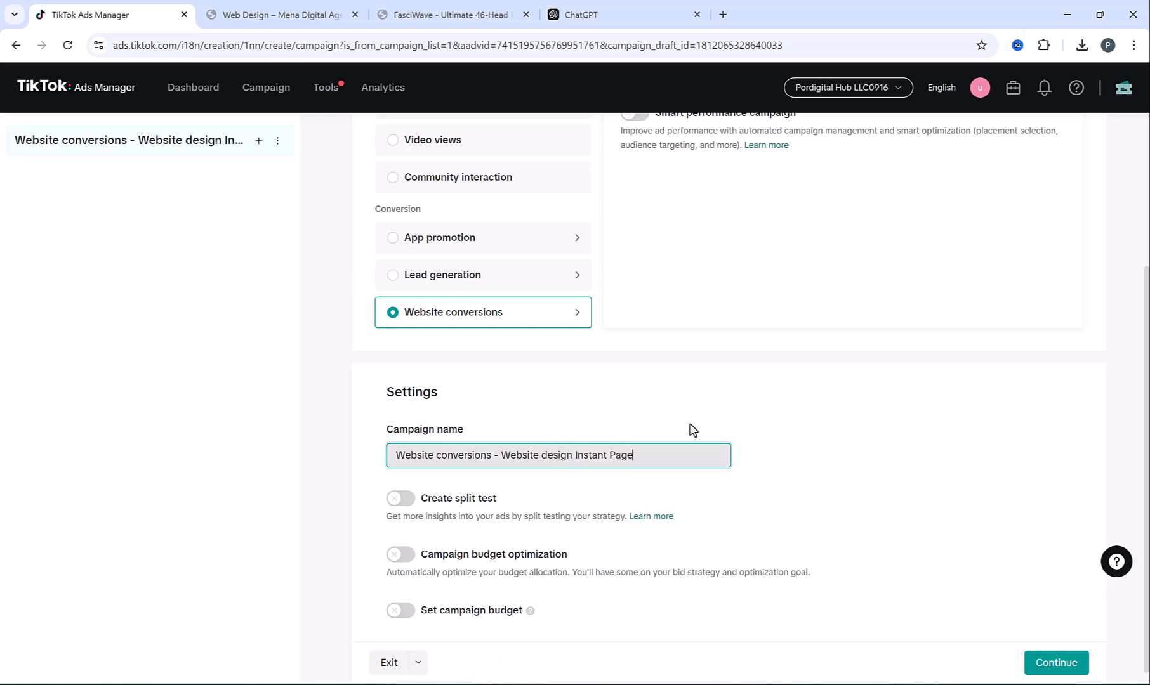
click(1064, 663)
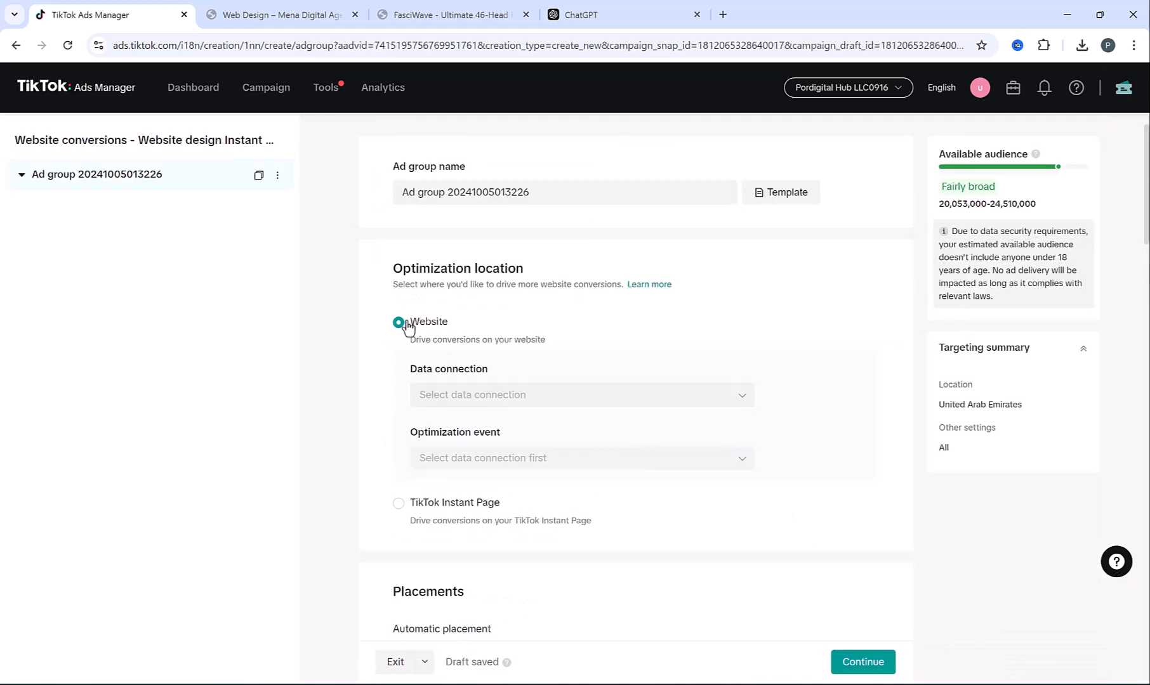
Optimize the ad group for TikTok Instant Page conversions, review targeting, and proceed to the ad
click(399, 503)
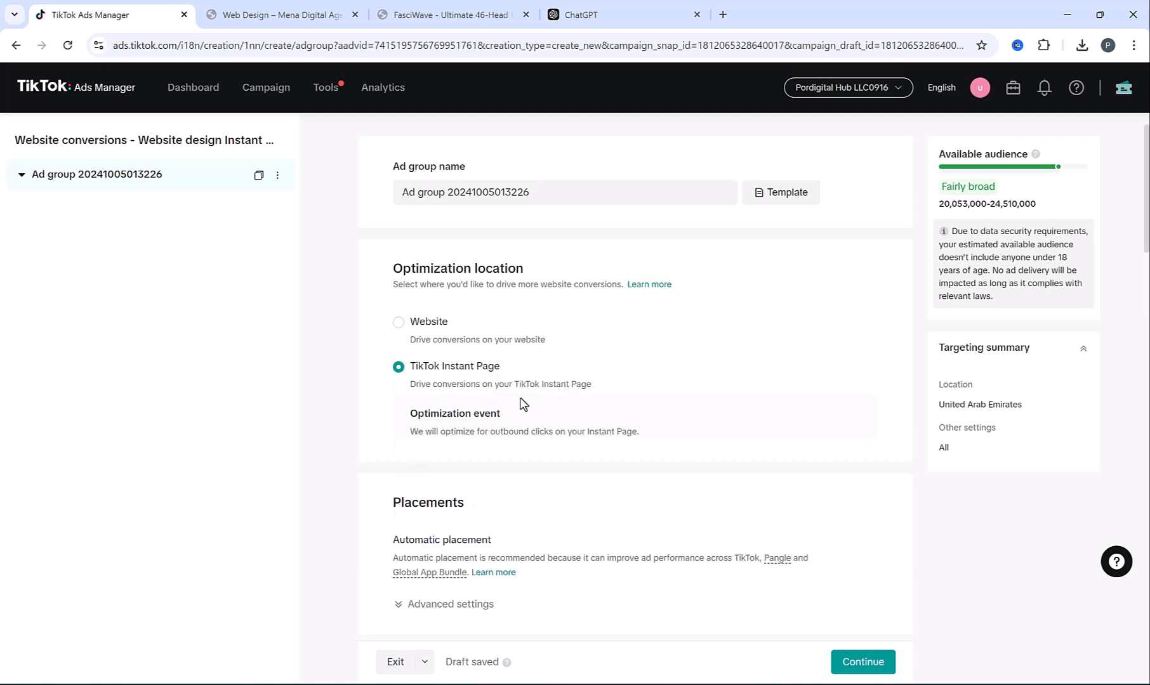
scroll(533, 384, down, 5)
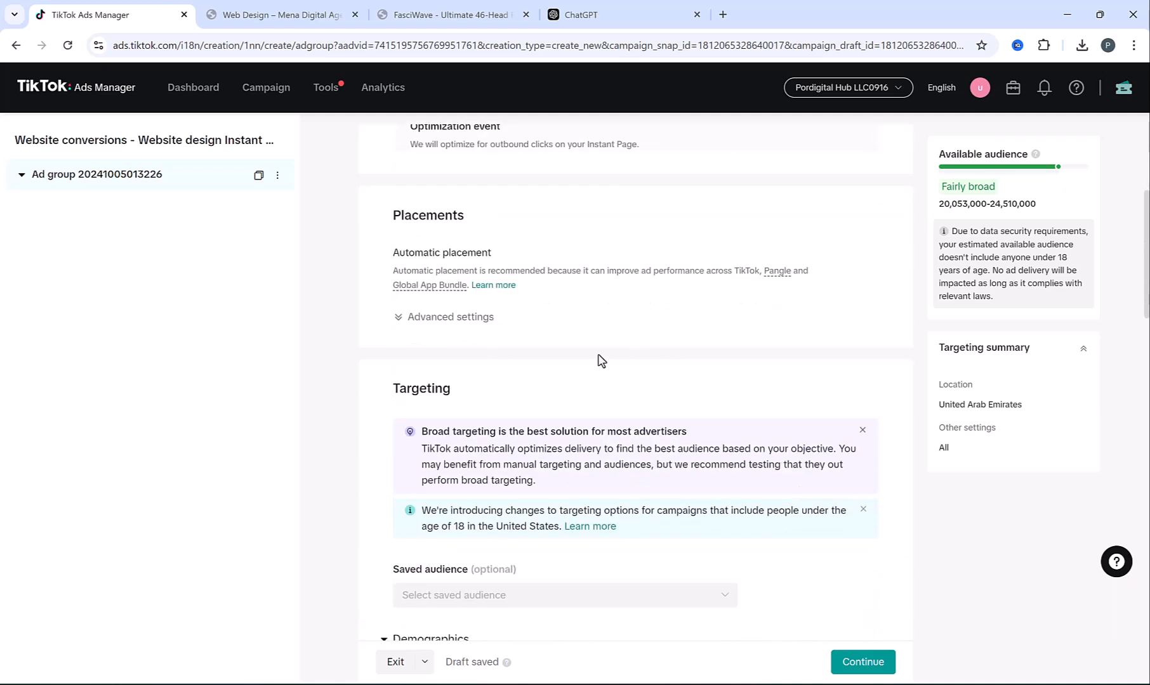
scroll(601, 360, down, 2)
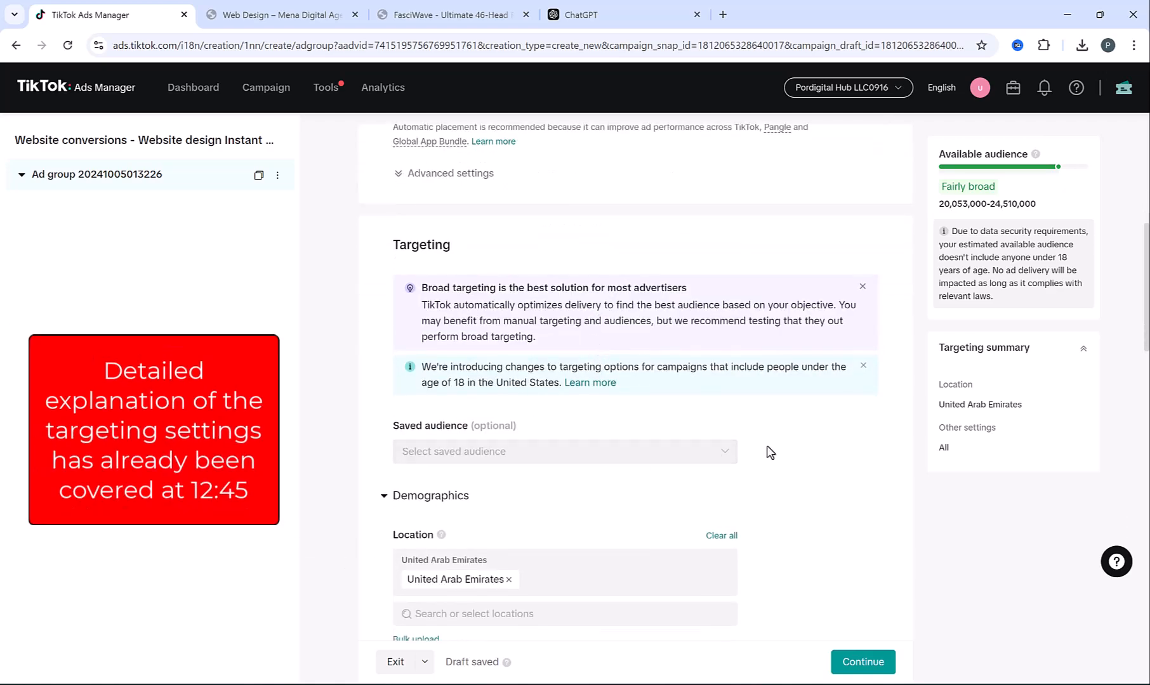
scroll(777, 445, down, 7)
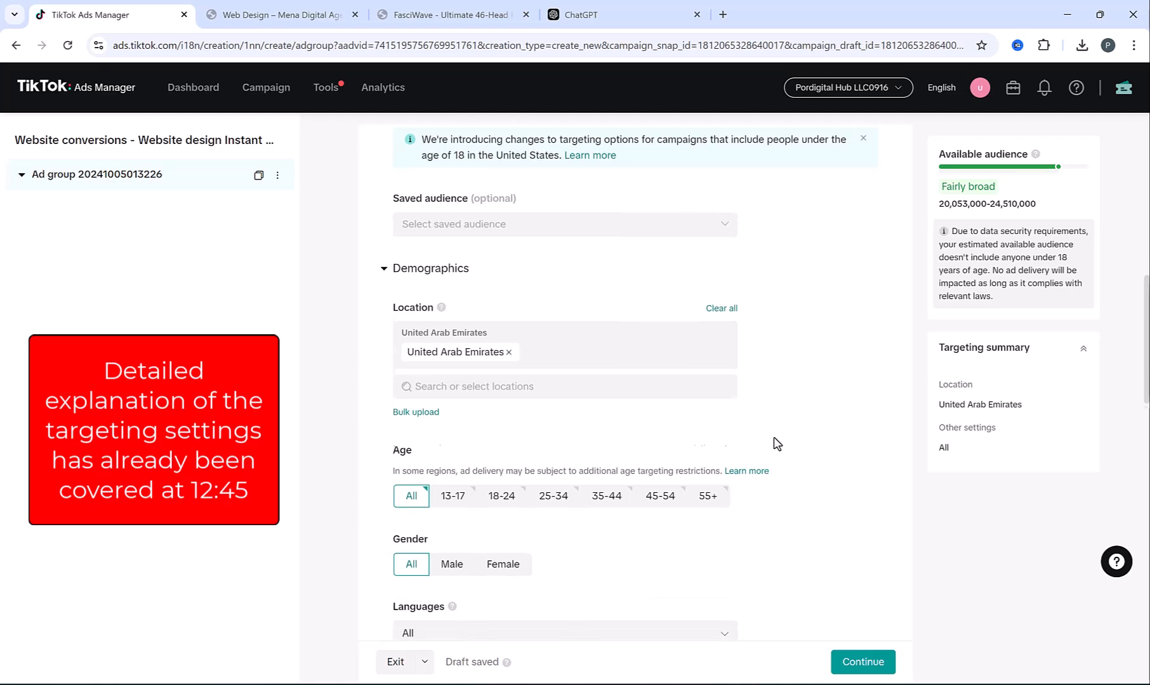
scroll(774, 446, down, 4)
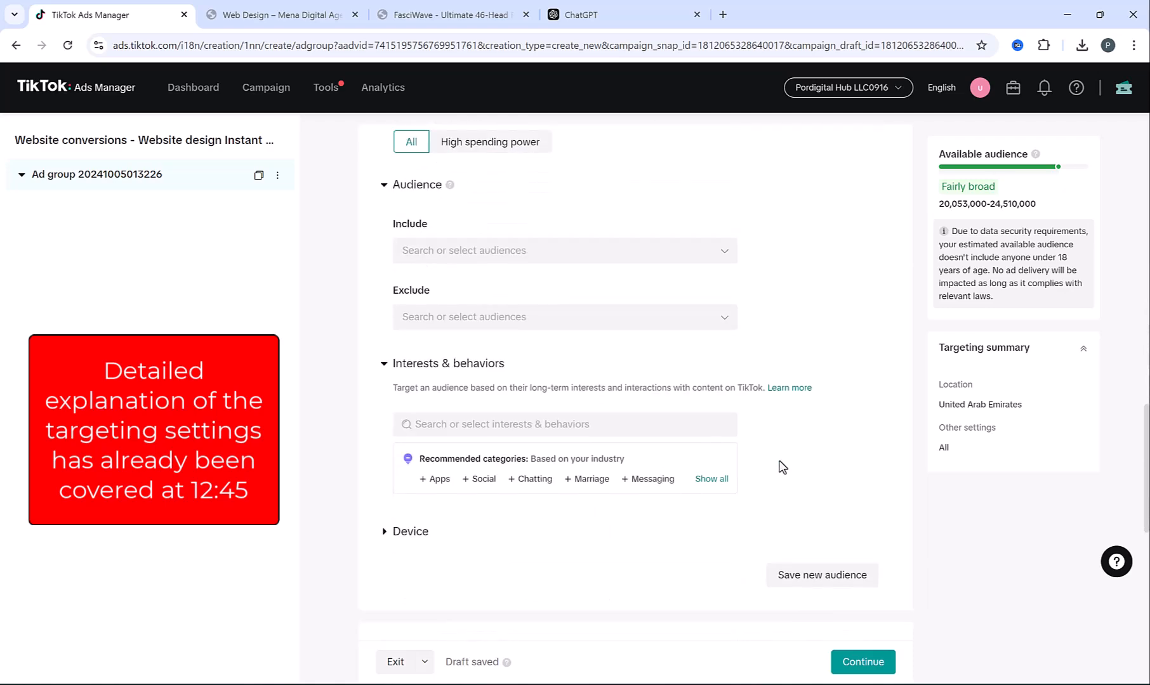
scroll(820, 564, down, 4)
click(876, 672)
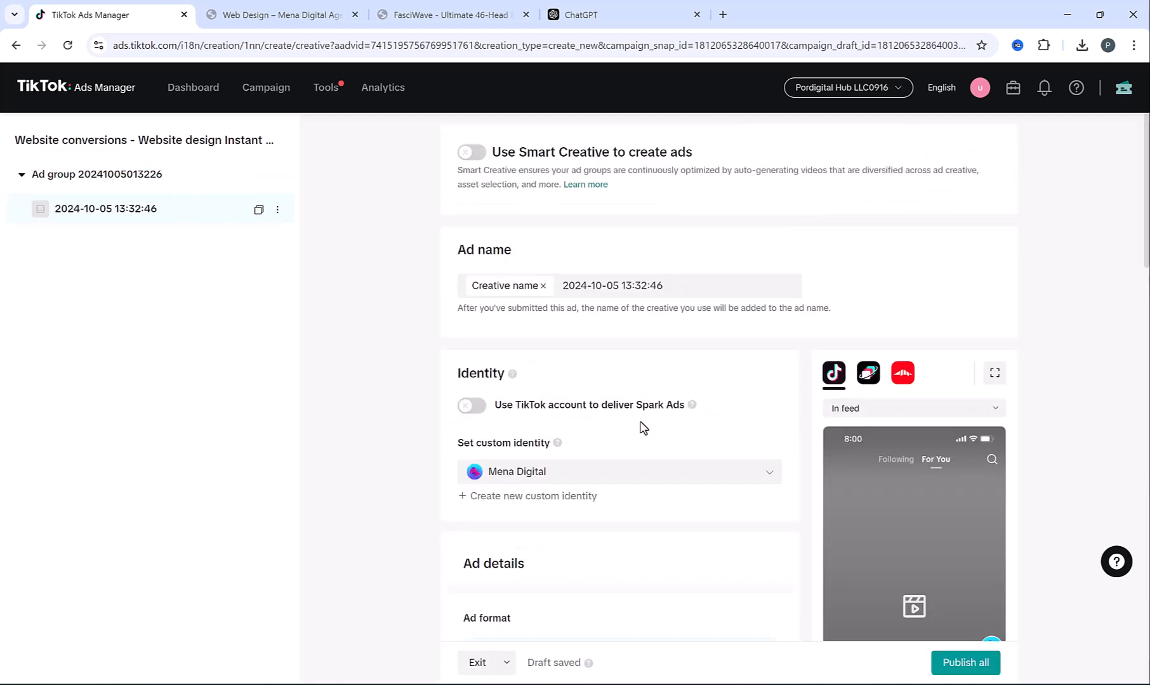
Use Website design Ad1.mov from the library as the ad video and add the ad text
scroll(642, 427, down, 4)
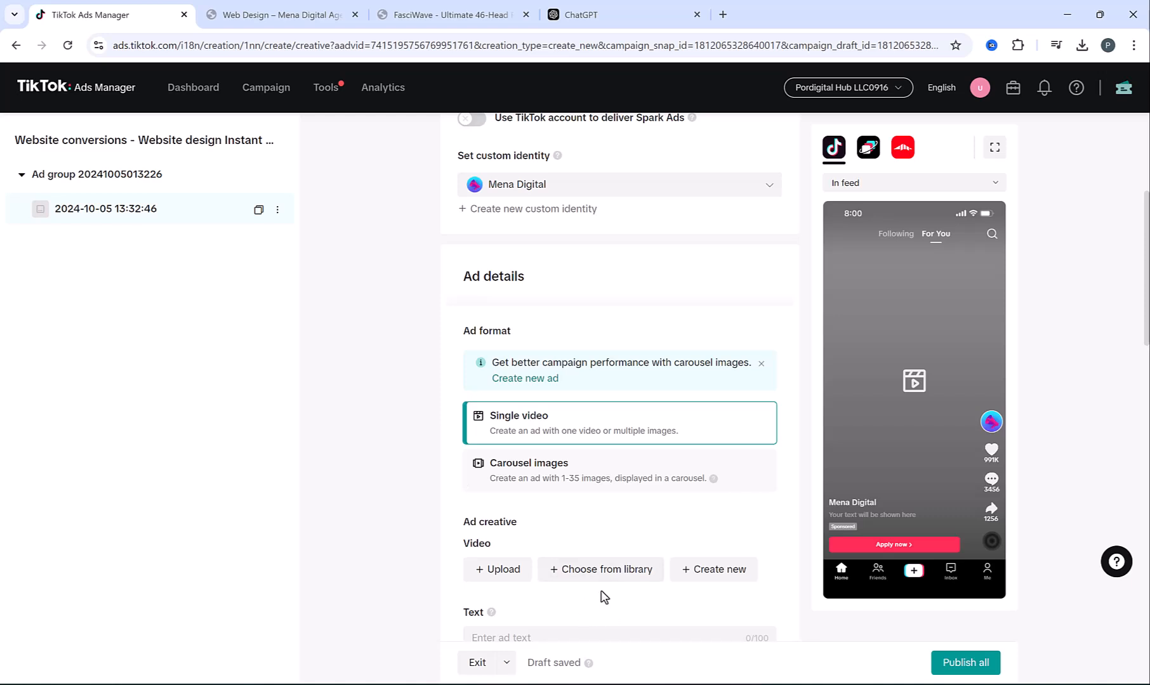
click(602, 578)
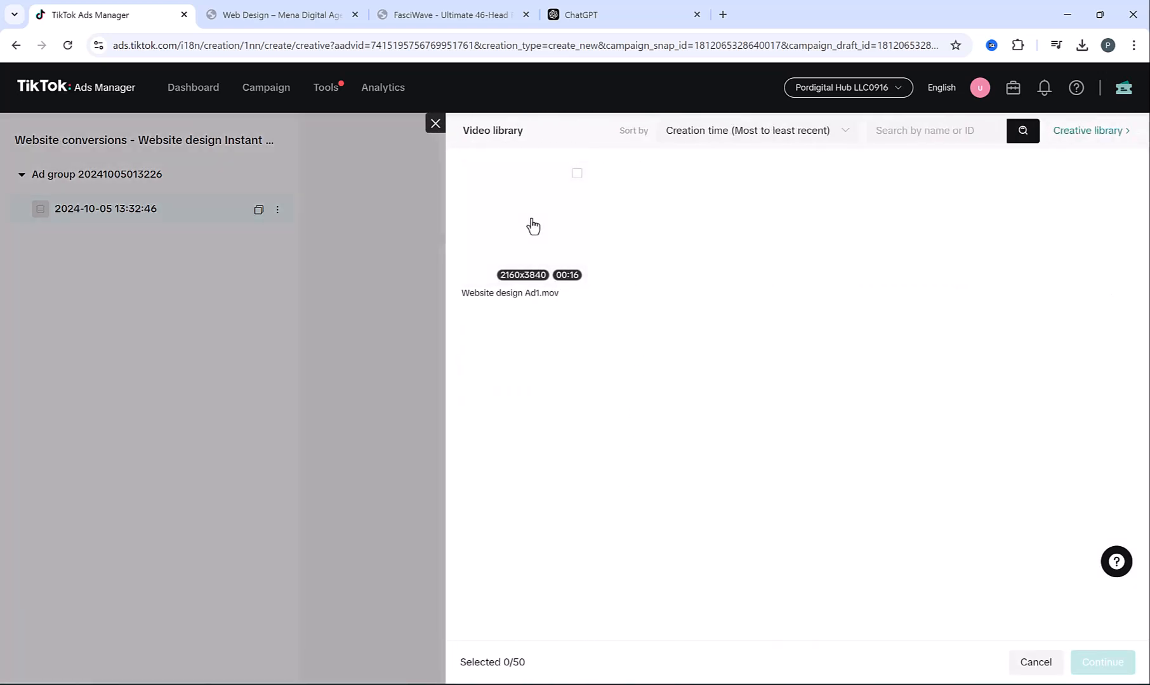
click(517, 220)
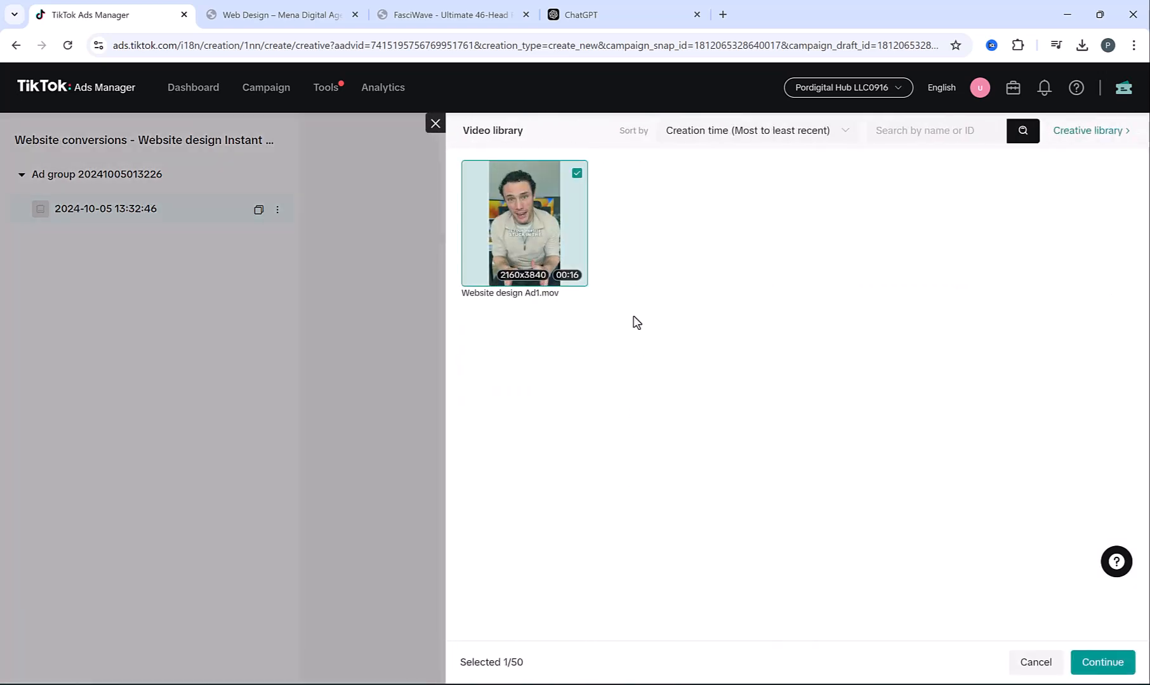
click(1103, 663)
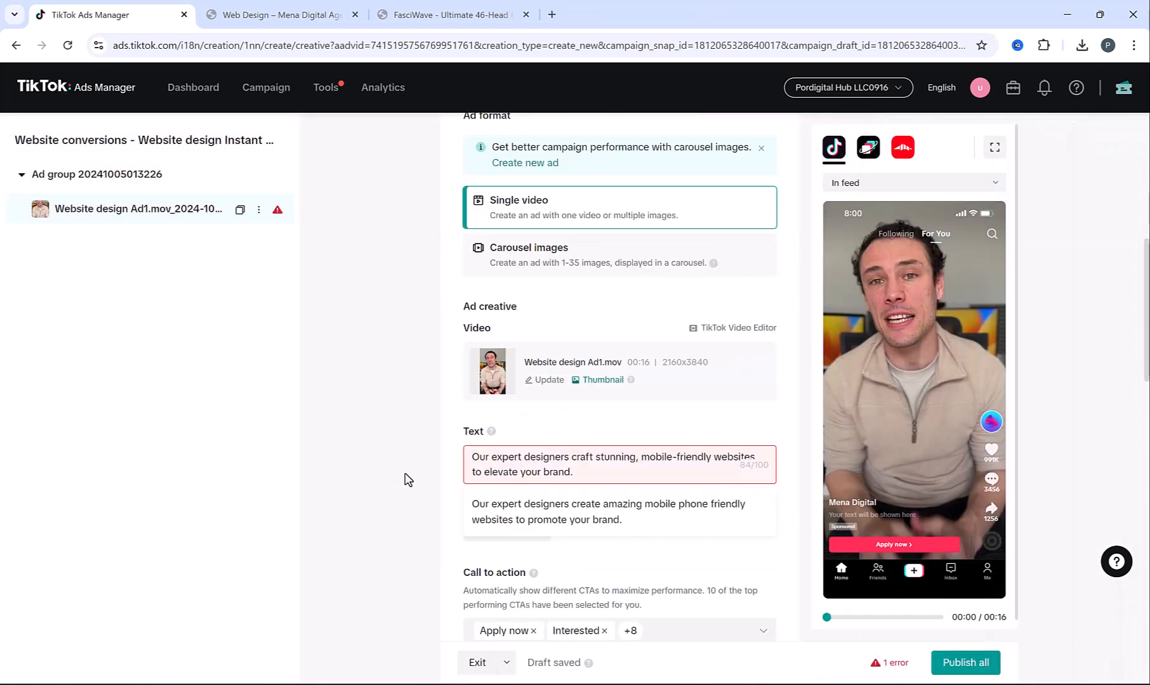
click(405, 478)
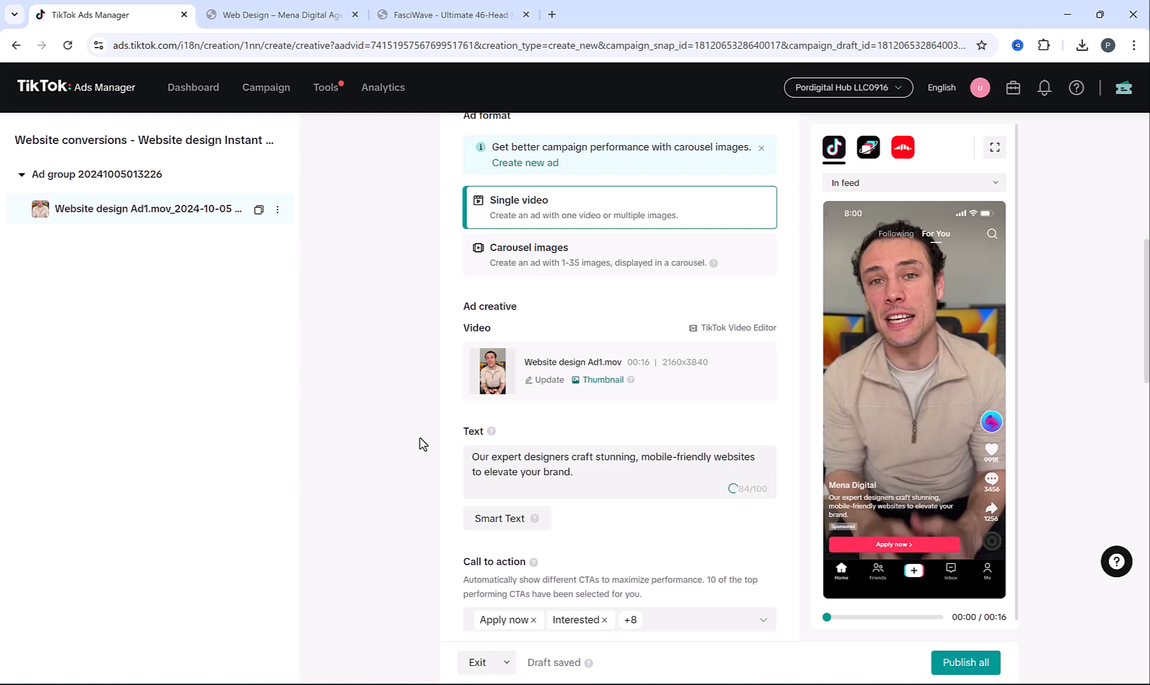
scroll(436, 439, down, 3)
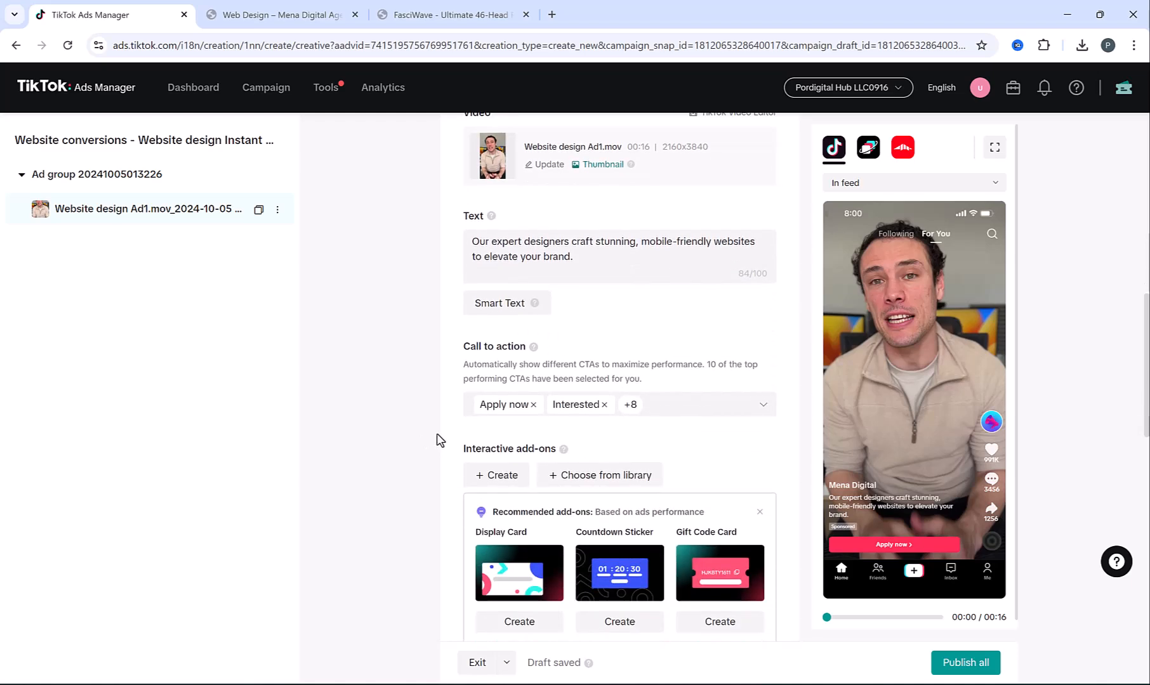
scroll(431, 435, down, 4)
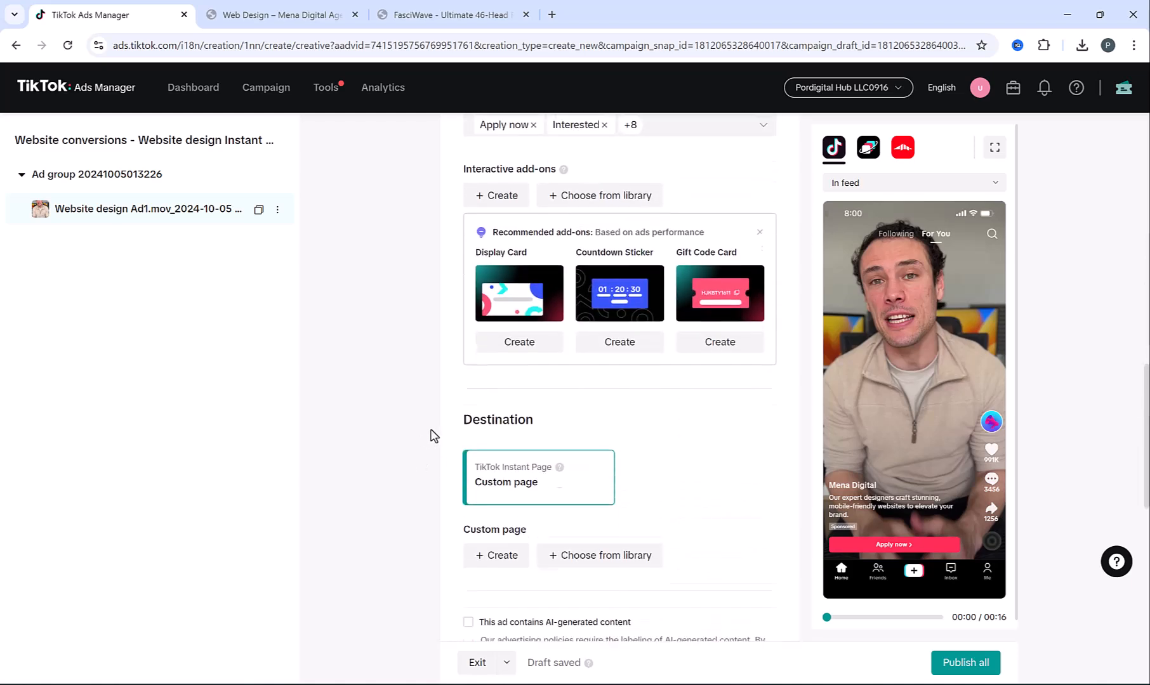
scroll(434, 434, down, 2)
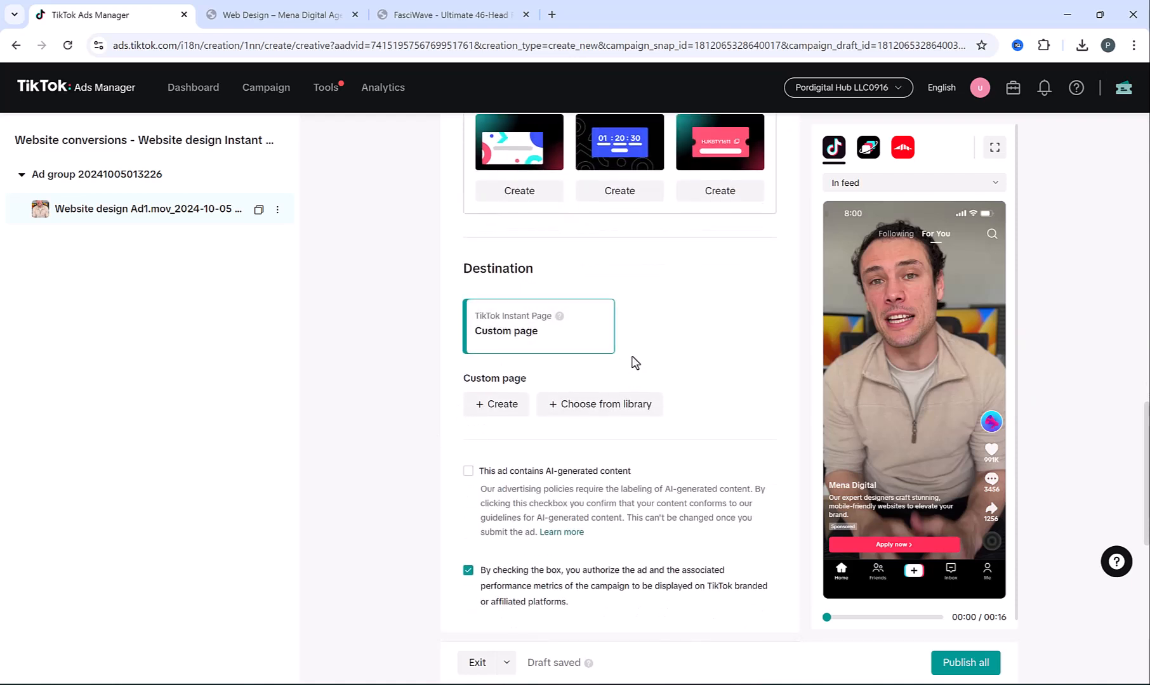
Create a custom instant page from the Contact template, keeping English as the language
click(498, 406)
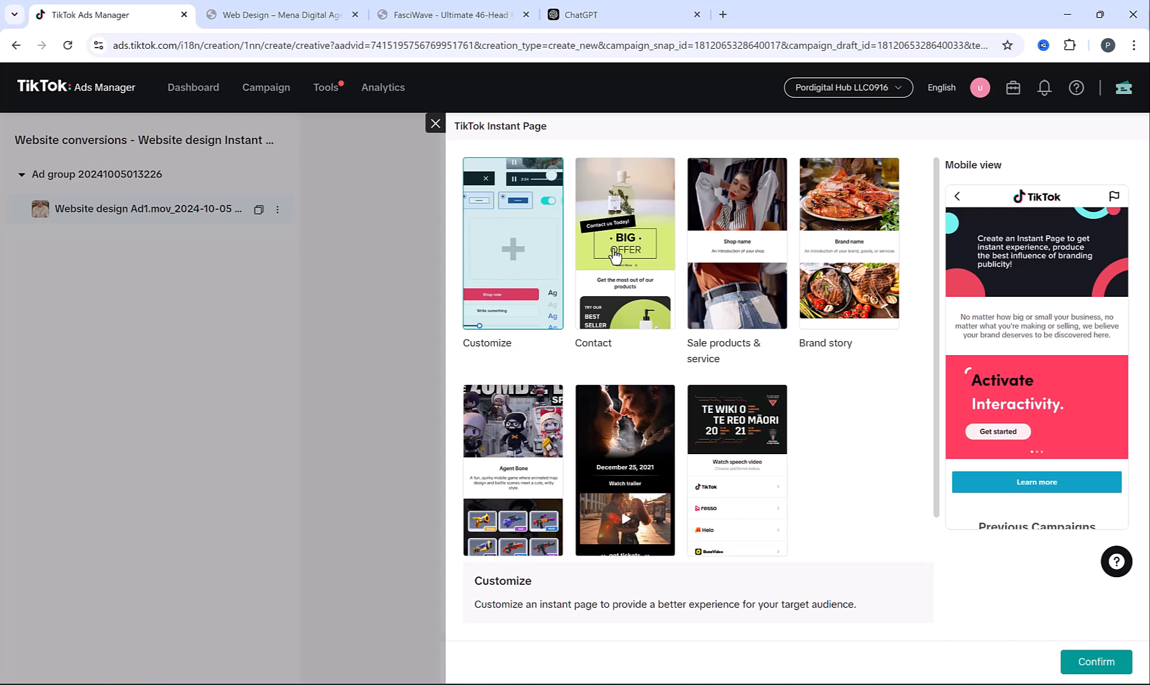
click(614, 255)
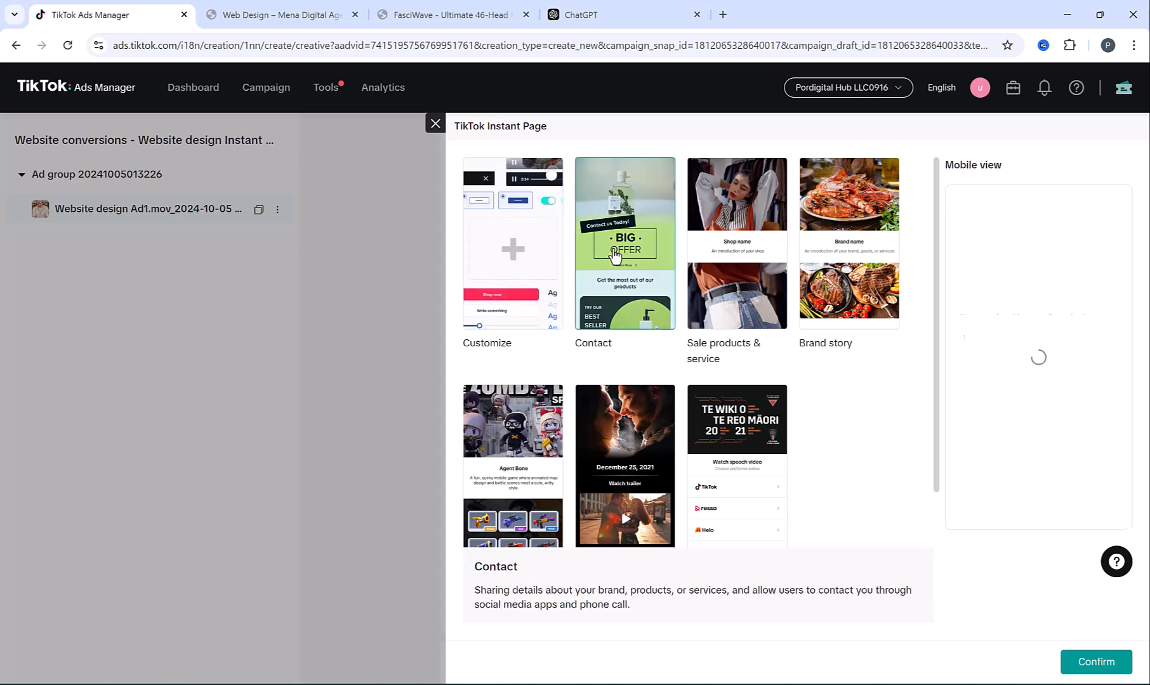
click(1086, 662)
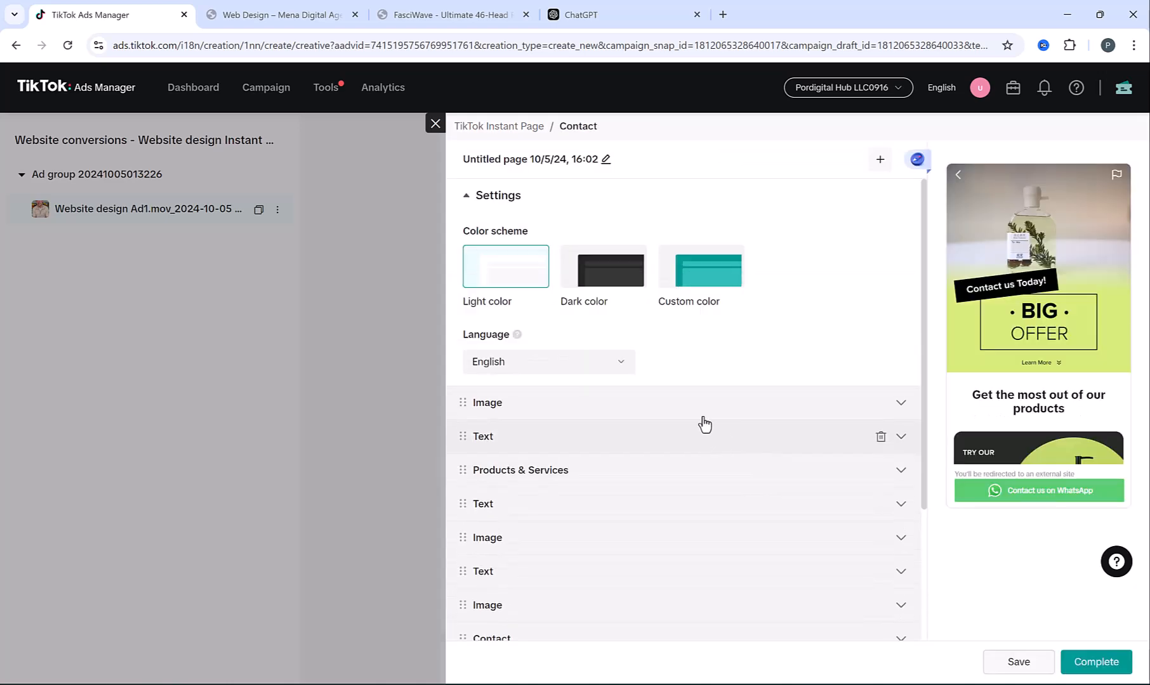
click(566, 373)
scroll(552, 486, down, 1)
scroll(552, 486, down, 2)
scroll(552, 485, up, 3)
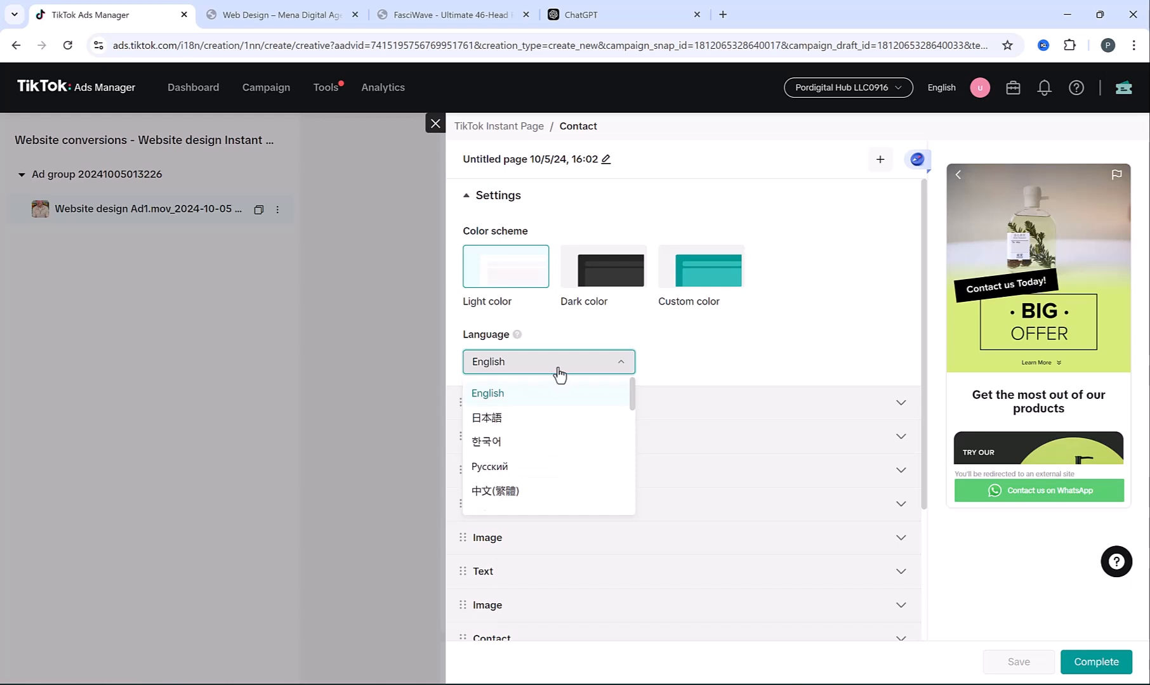
click(550, 393)
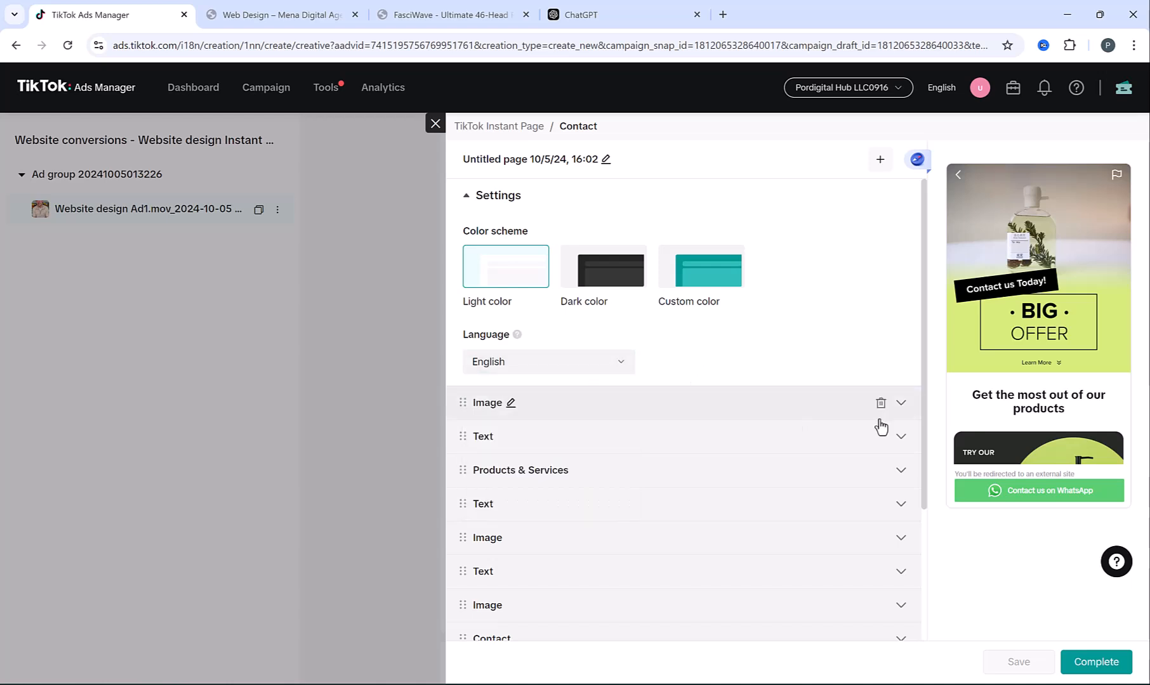
Delete Products & Services and the extra Image, Text and Contact sections
scroll(825, 421, down, 2)
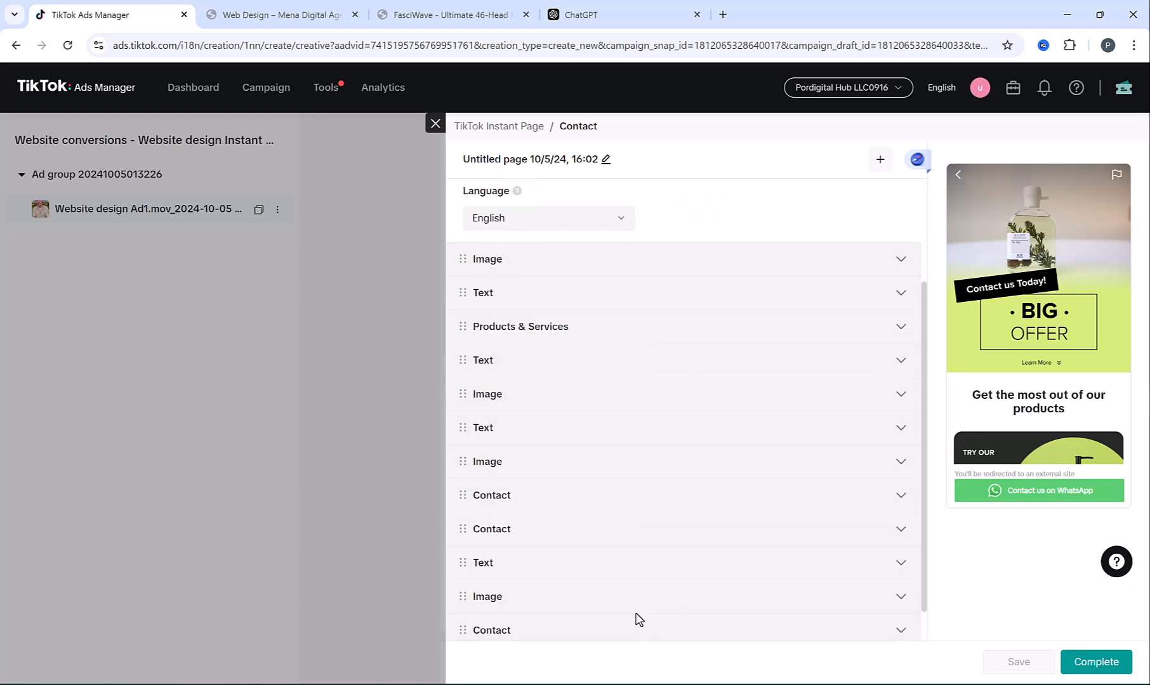
click(881, 328)
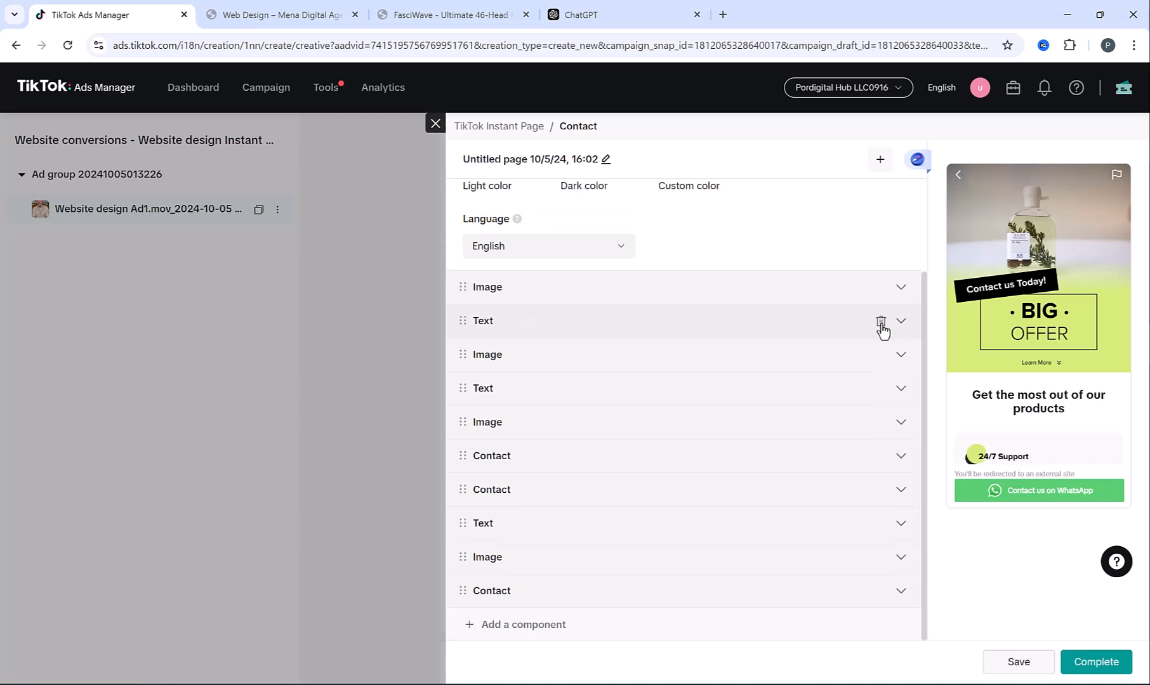
click(880, 354)
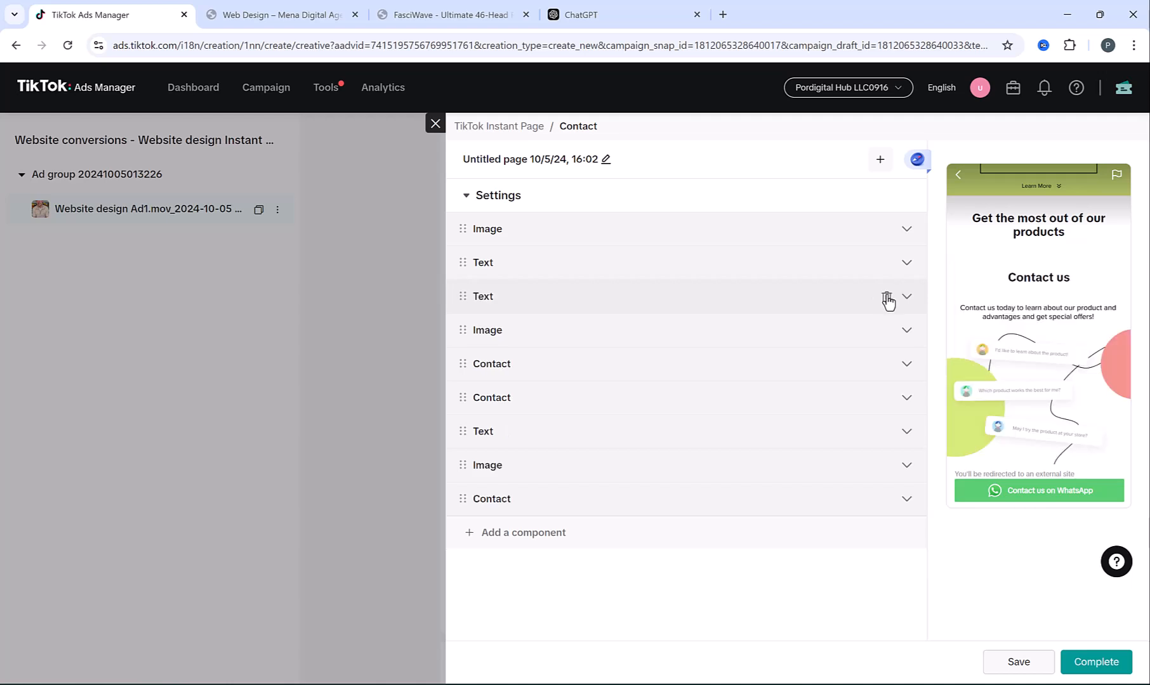
click(886, 297)
click(886, 297)
click(887, 297)
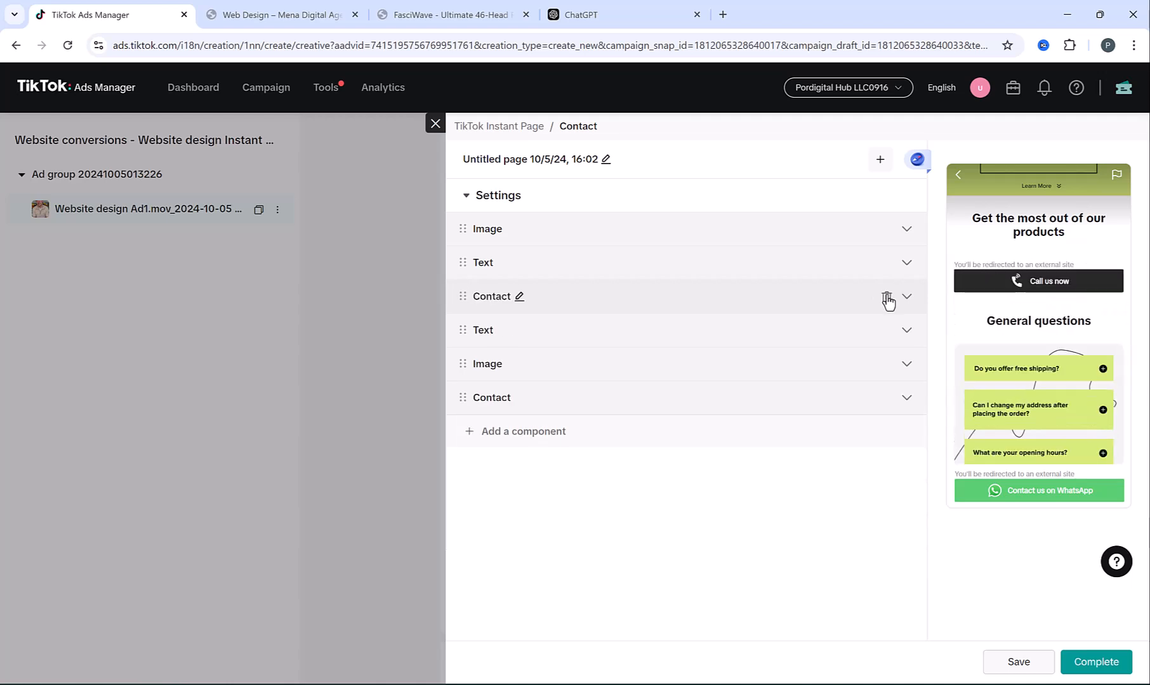
click(886, 297)
click(886, 297)
click(886, 297)
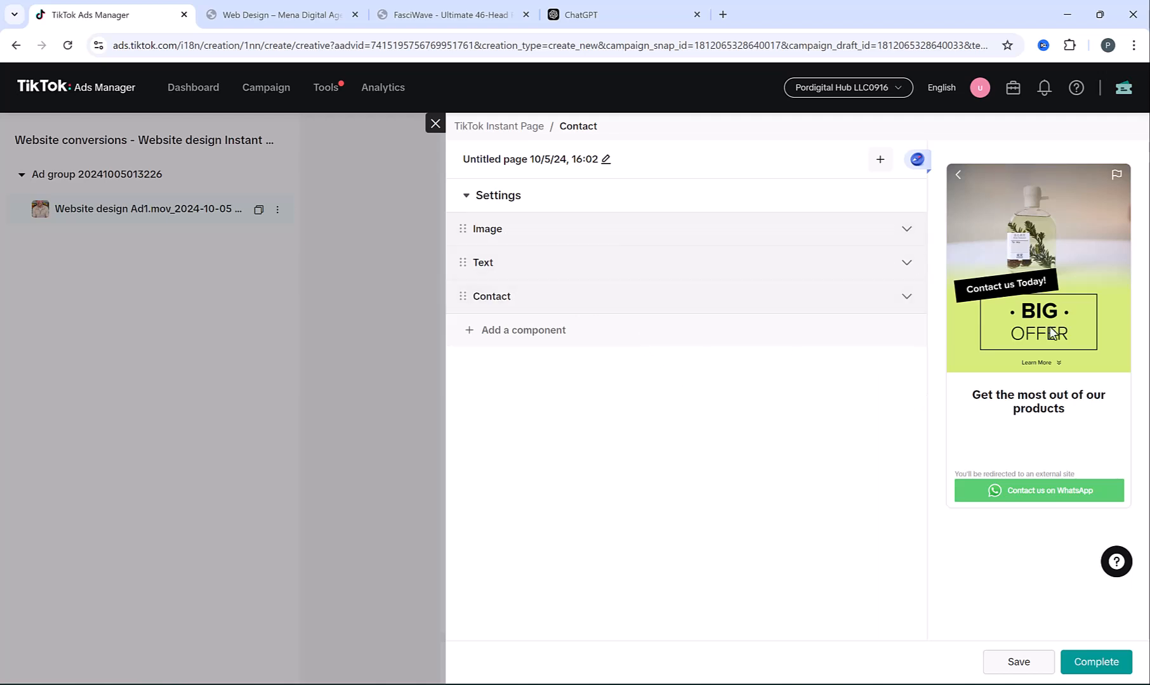
Replace the header image with the pexels photo of computers and a tablet on a desk
click(574, 240)
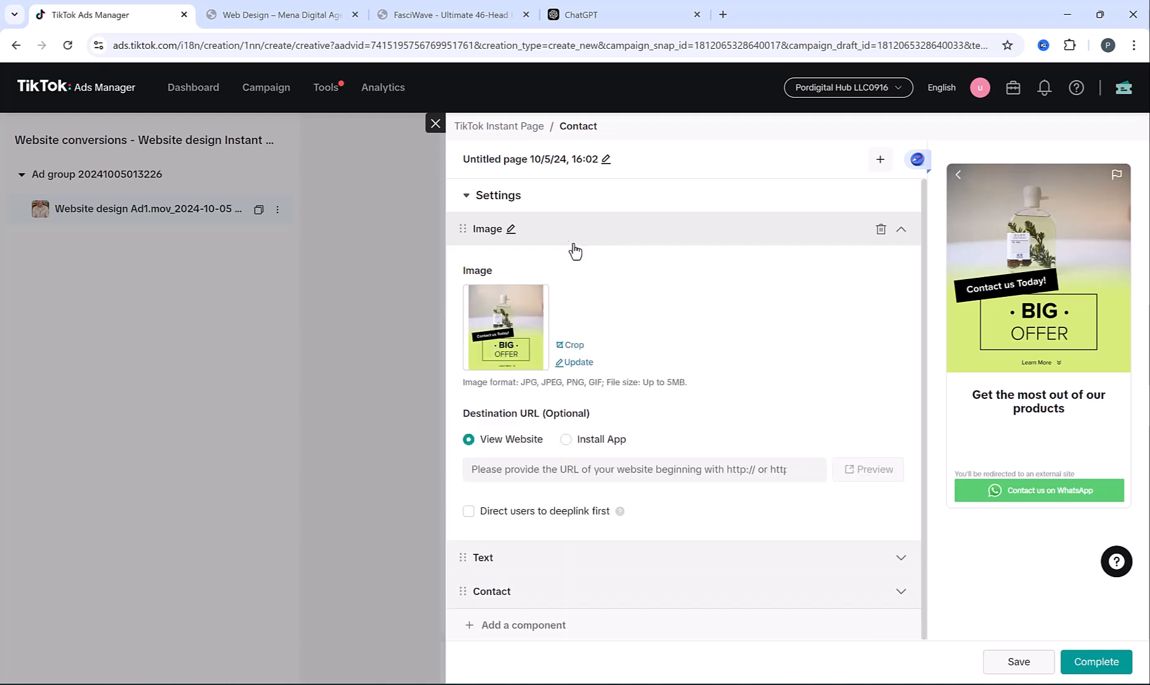
click(578, 364)
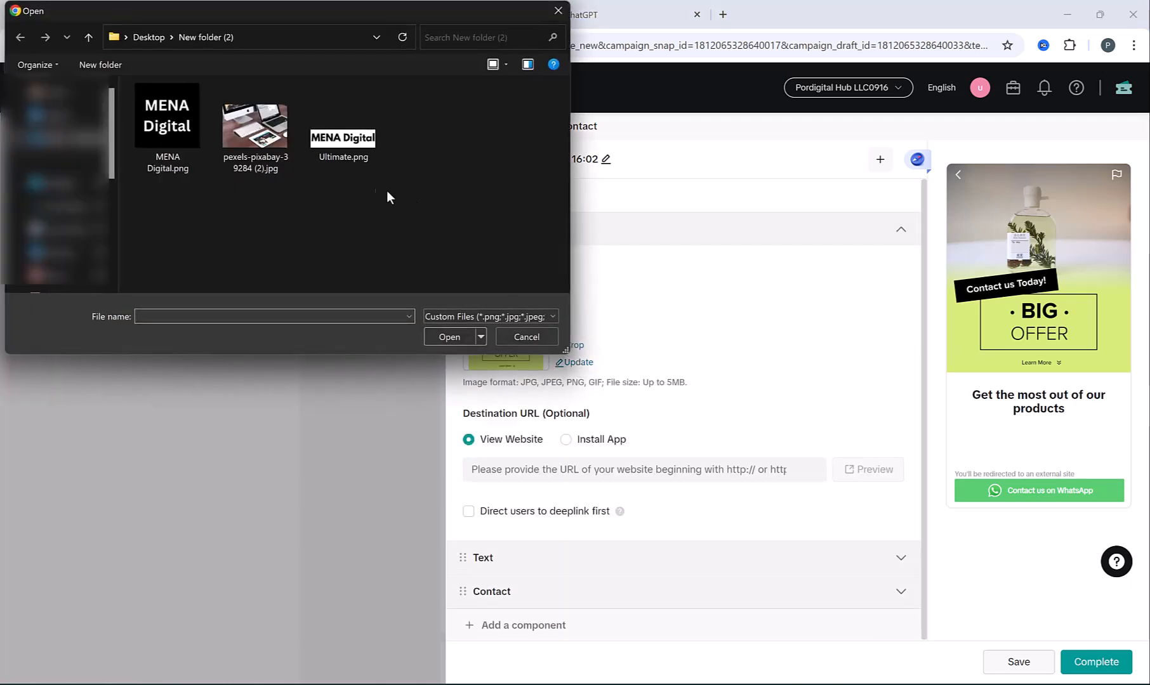
double_click(253, 143)
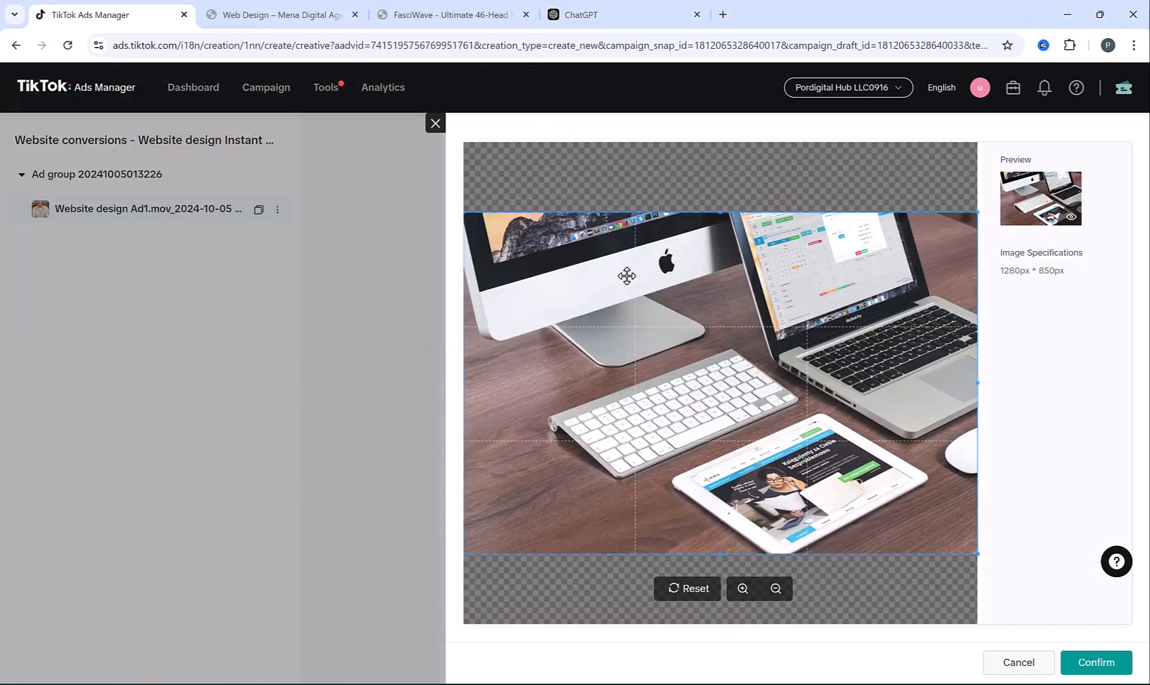
click(1096, 662)
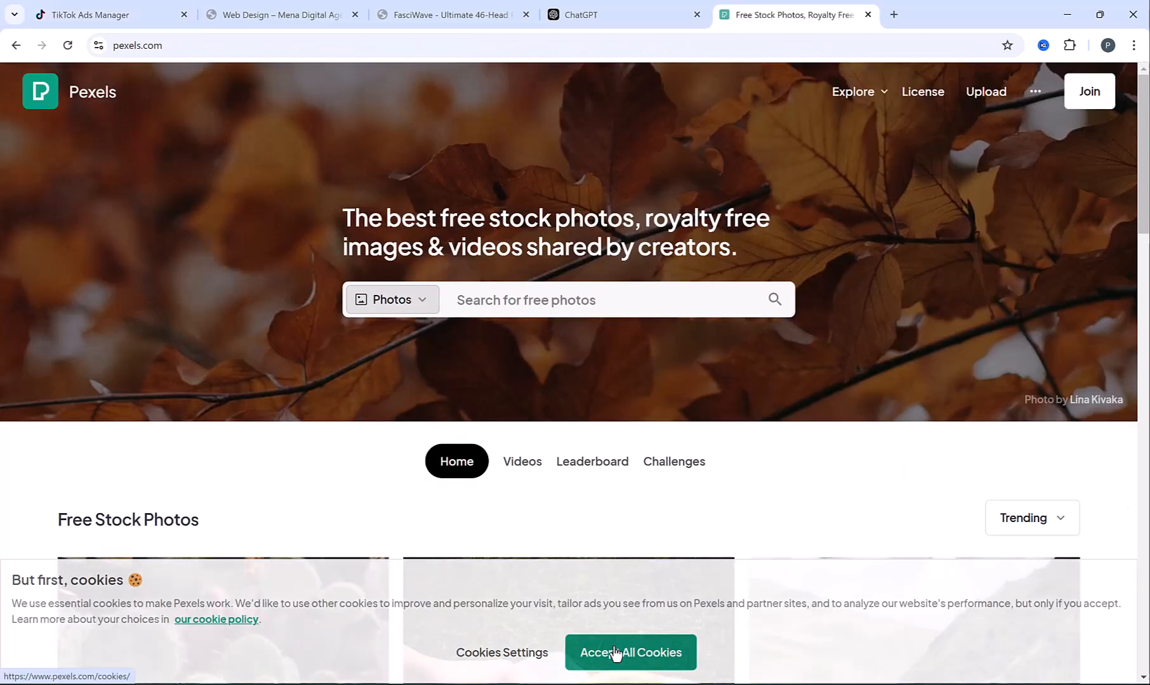
click(625, 652)
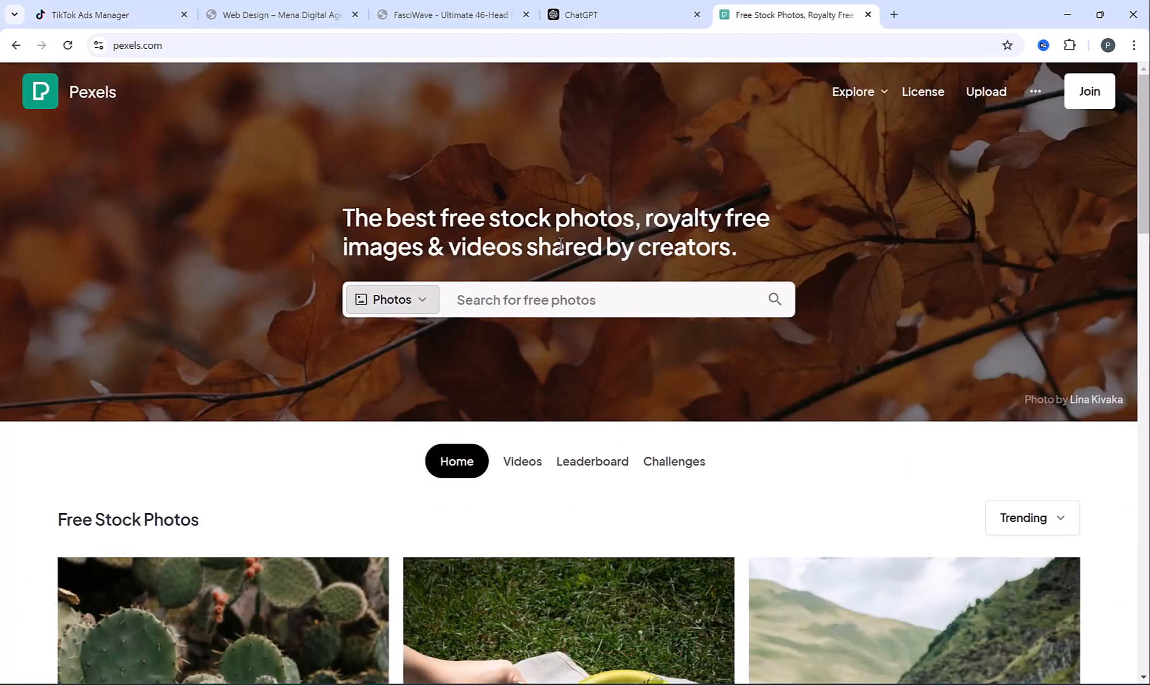
scroll(562, 250, down, 15)
scroll(563, 249, up, 15)
drag(645, 218, 767, 238)
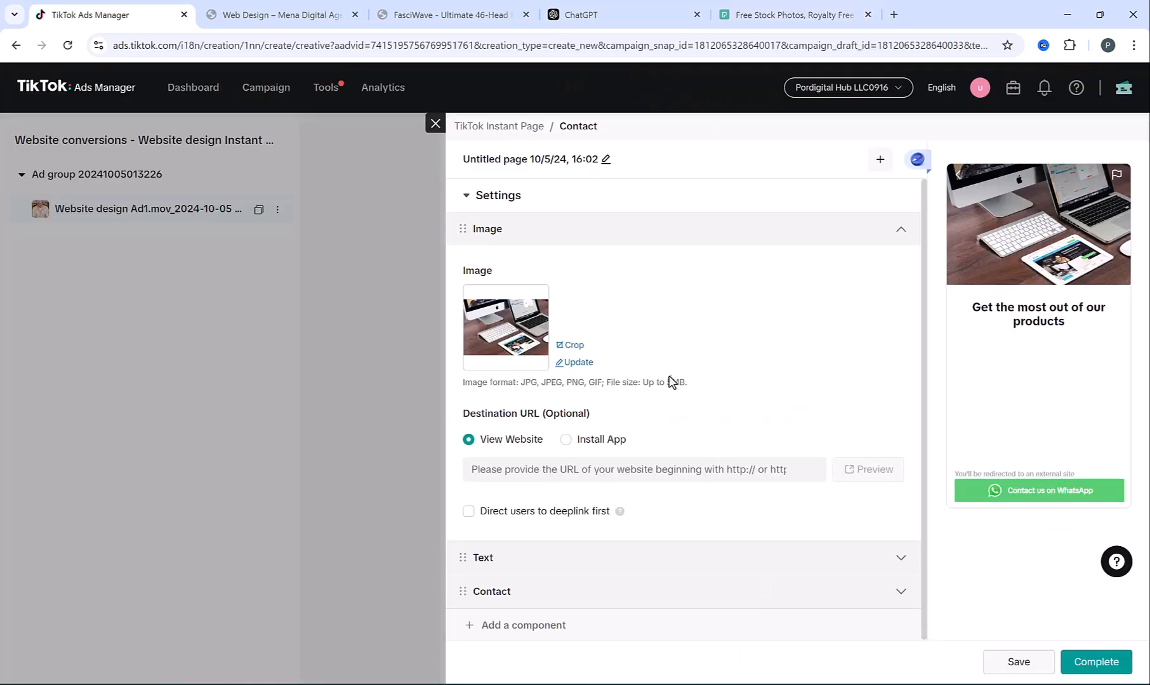
Collapse the Image section and select the 'Get the most out of our products' headline text
click(902, 229)
click(566, 274)
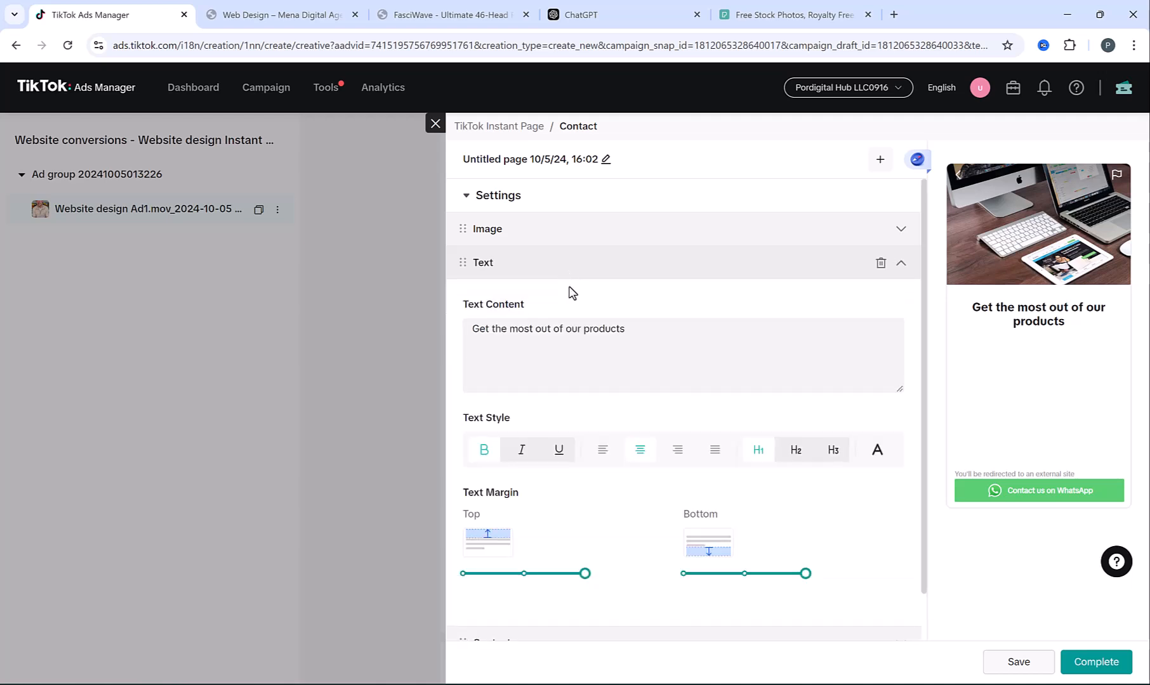
triple_click(572, 328)
Set the headline to 'Create Your Amazing Website Today!', centred at H1, and collapse its settings
text(Create)
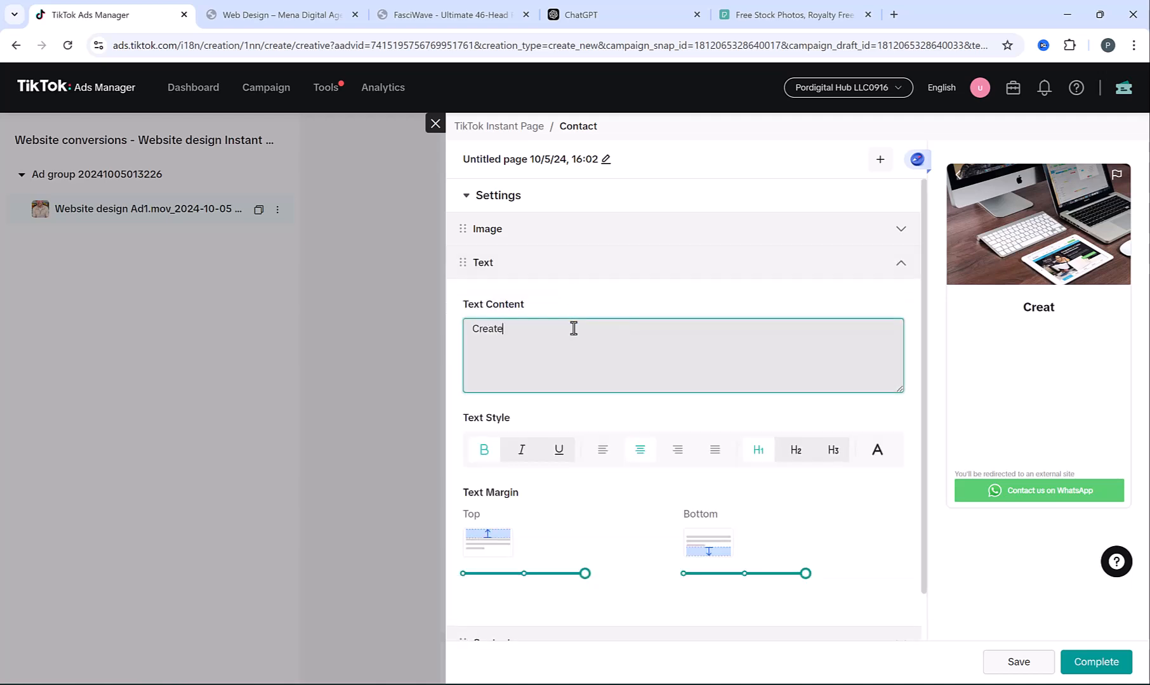
text( Your Amazing Website Today!)
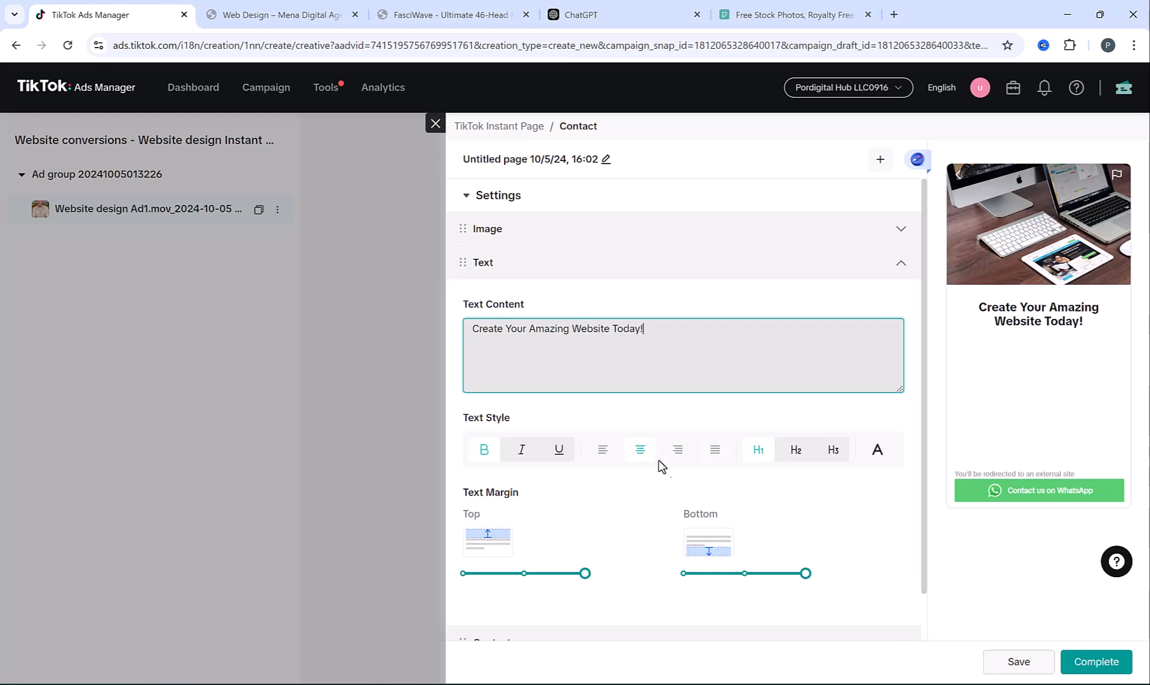
click(608, 454)
click(650, 455)
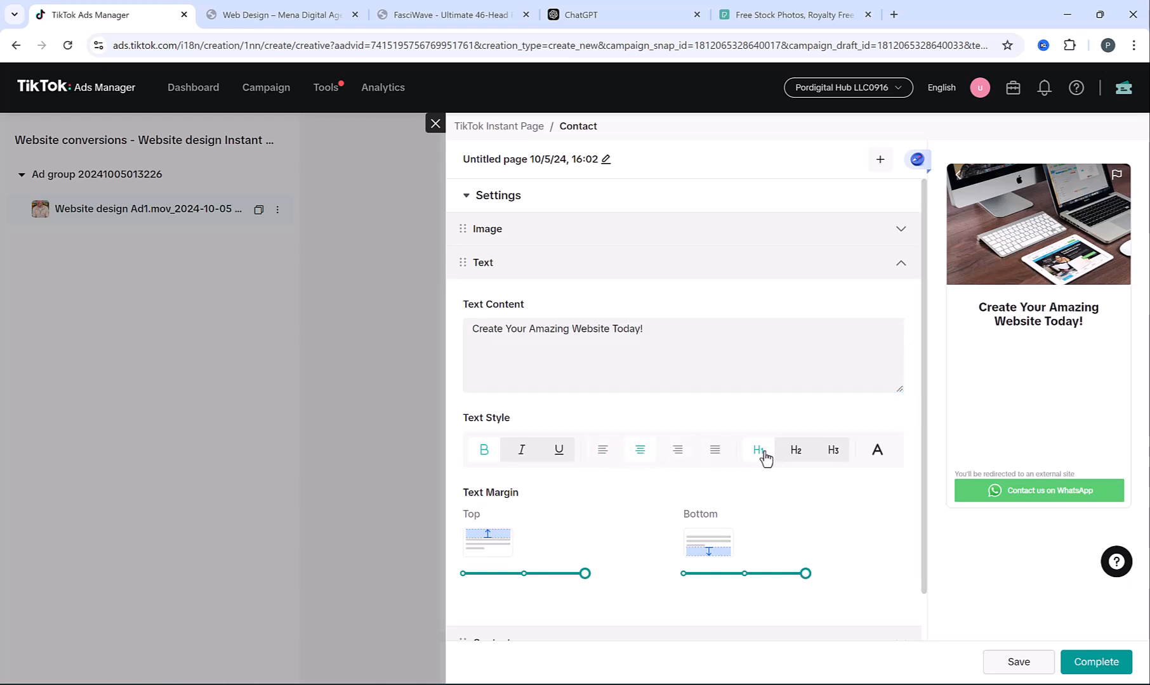
click(796, 456)
click(760, 455)
click(901, 264)
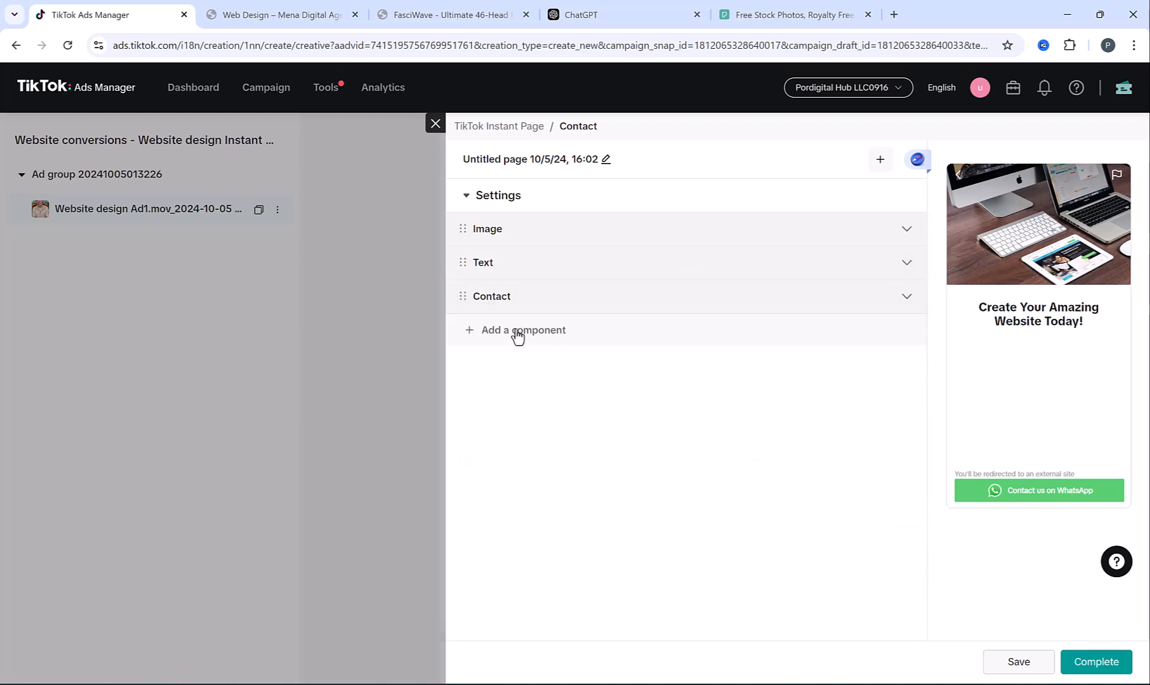
Add a Video section below the headline with the uploaded Website design Ad1.mov
click(518, 334)
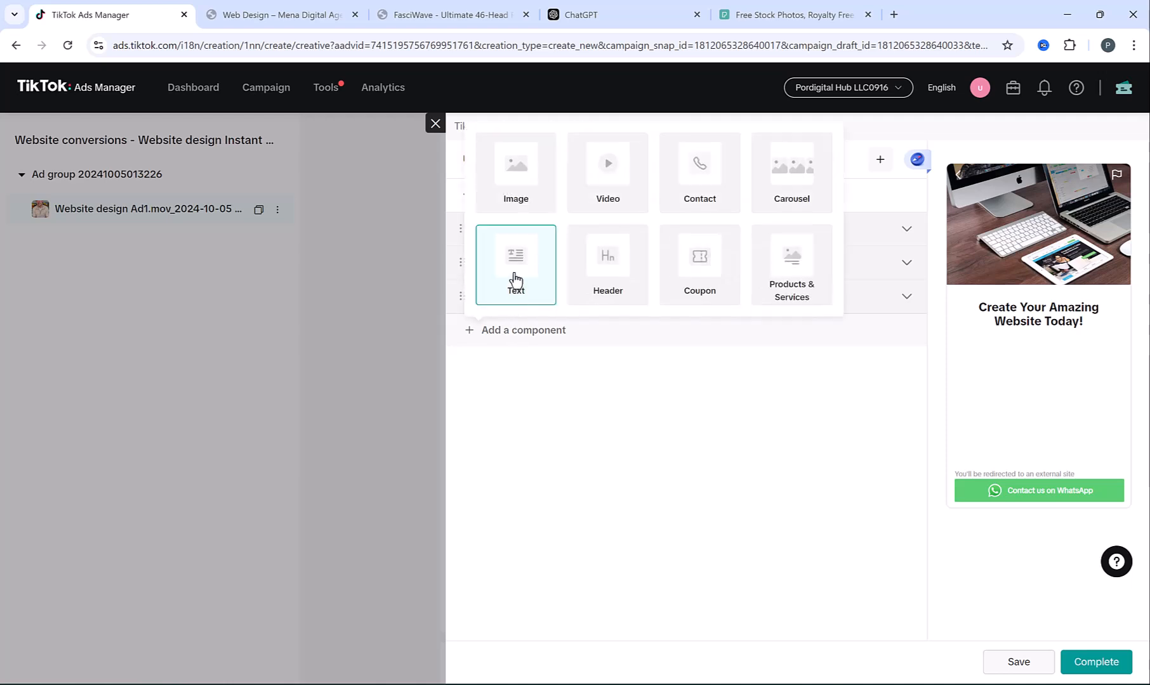
click(613, 177)
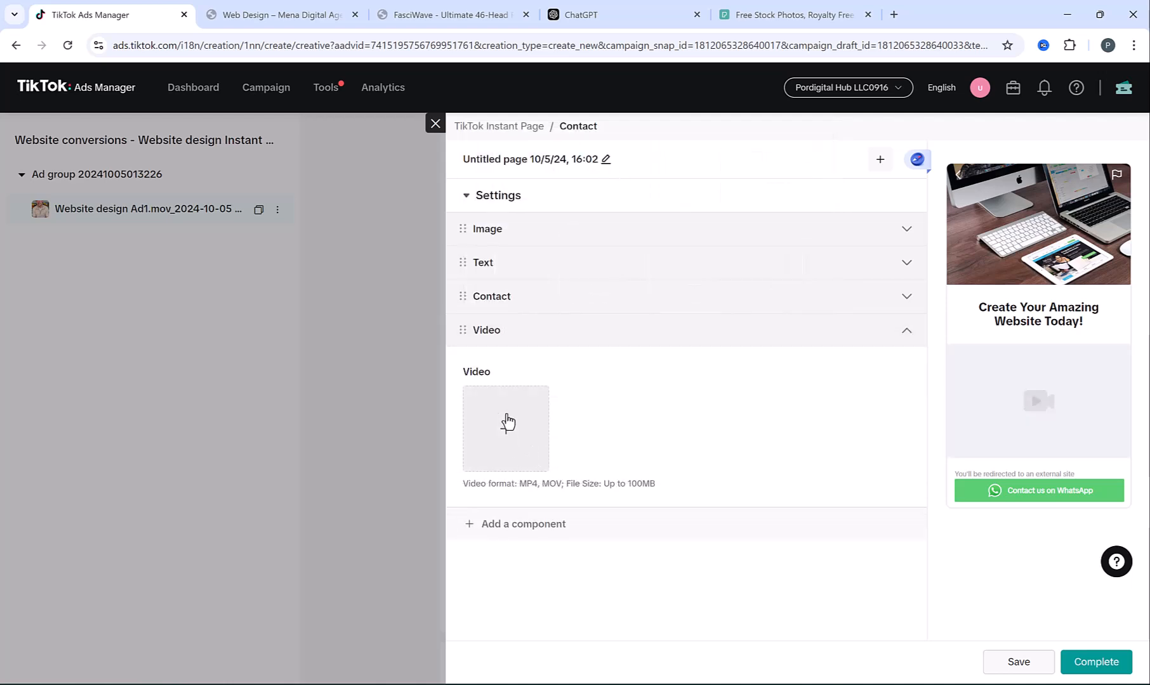
click(508, 419)
double_click(229, 106)
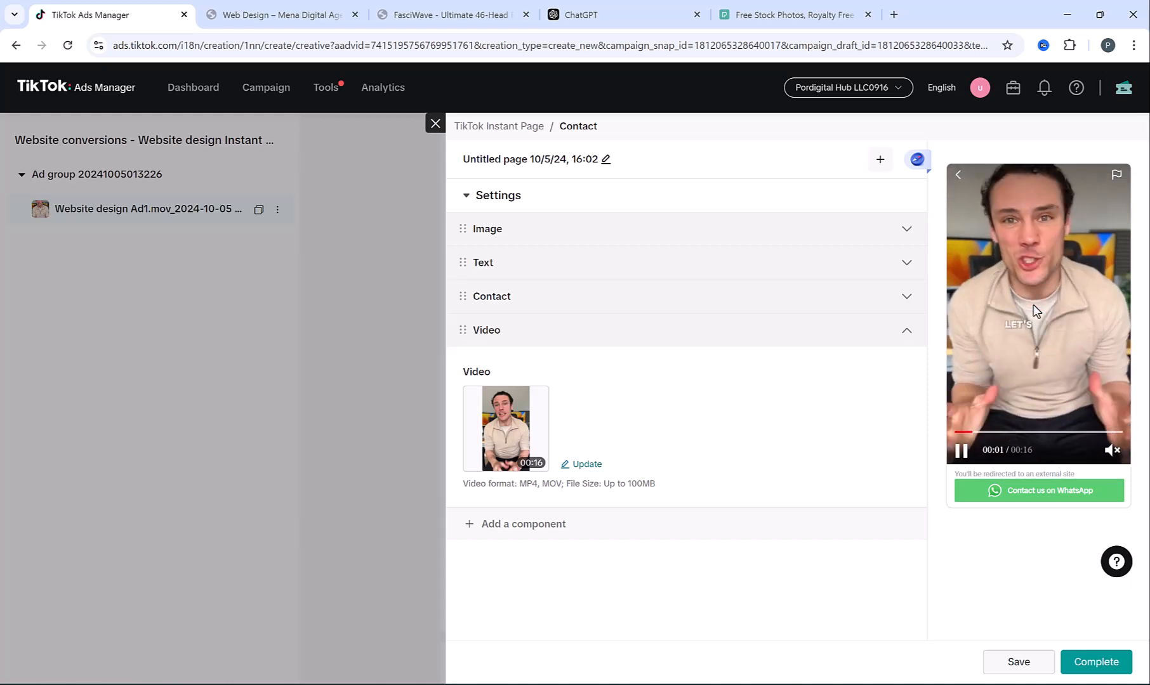
scroll(1027, 322, up, 3)
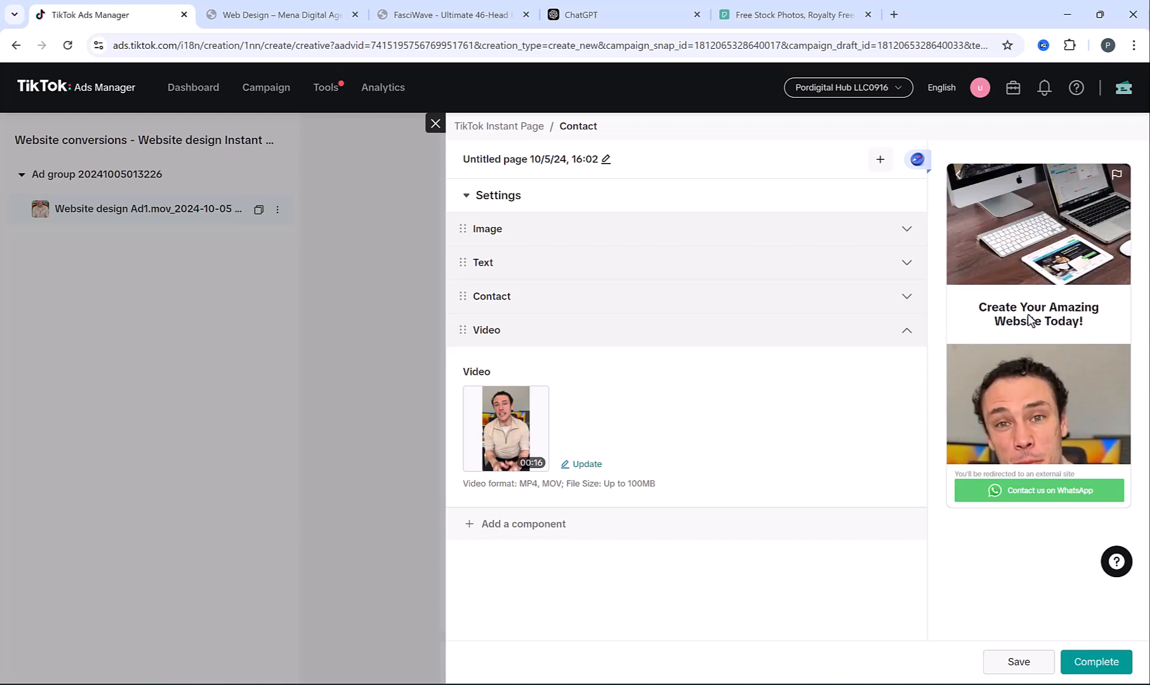
scroll(1020, 353, down, 2)
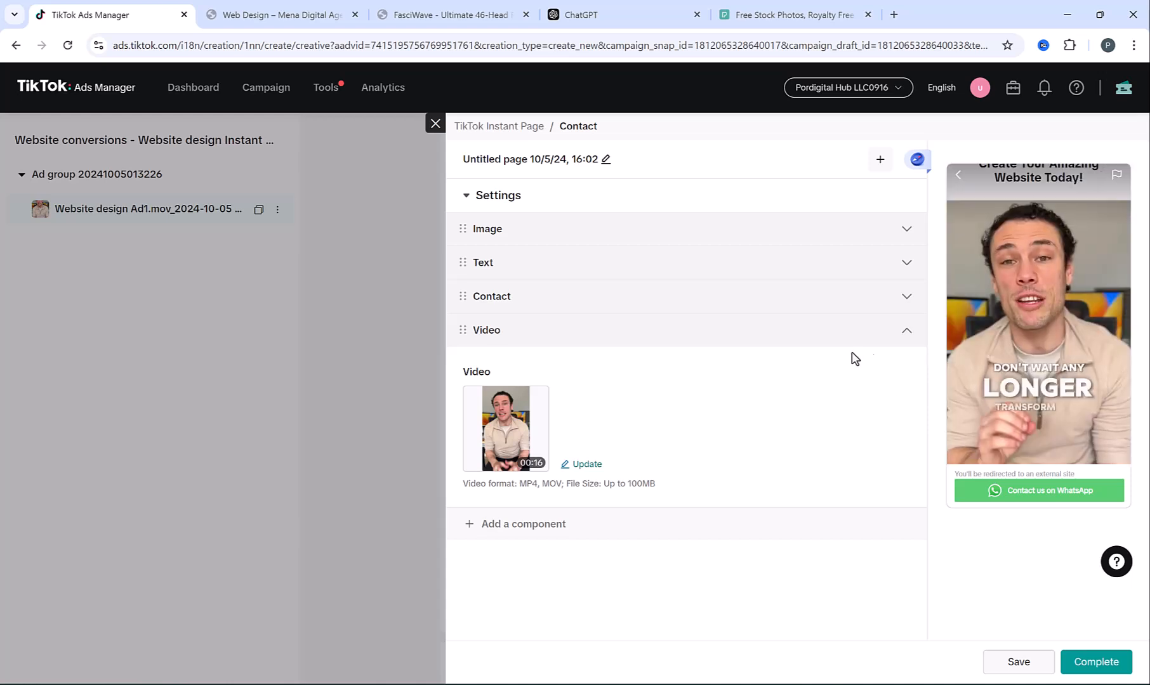
click(524, 531)
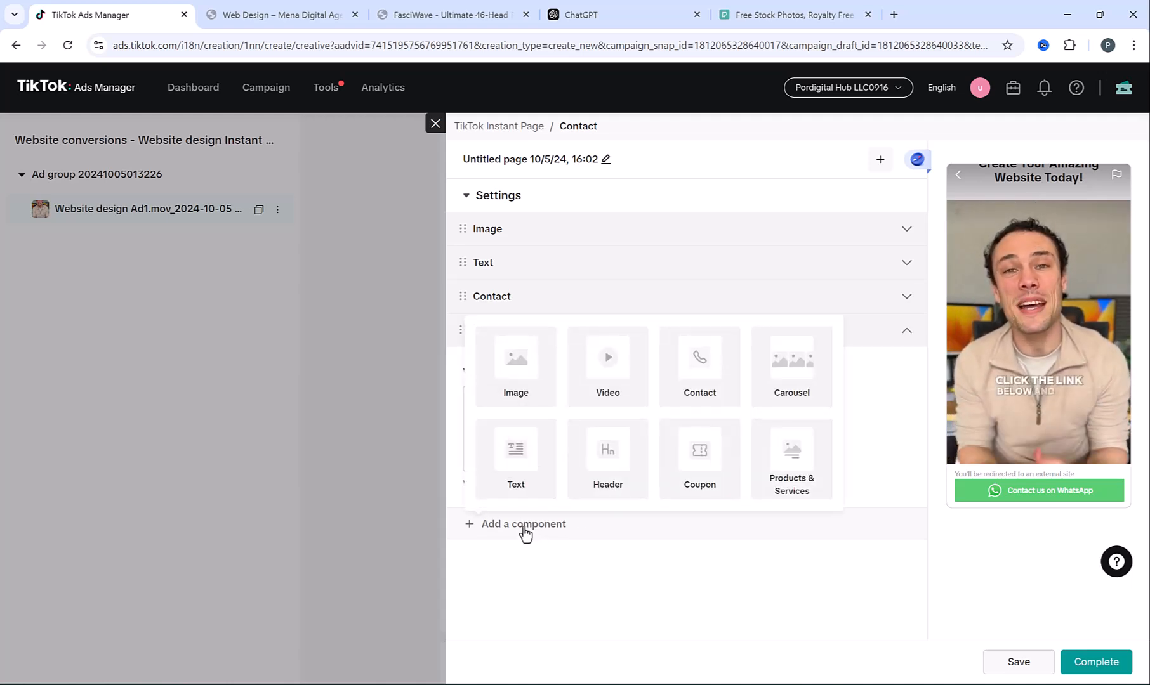
Add a Text section with the four selling points copied from ChatGPT, left-aligned and bold
click(517, 454)
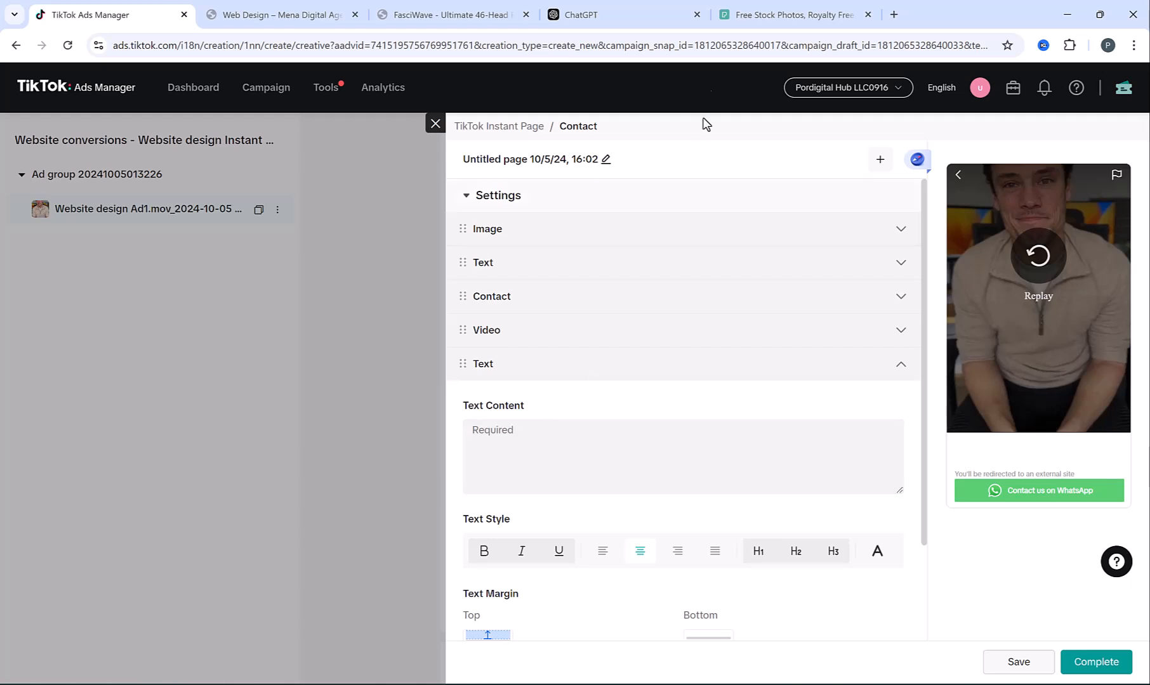
click(659, 7)
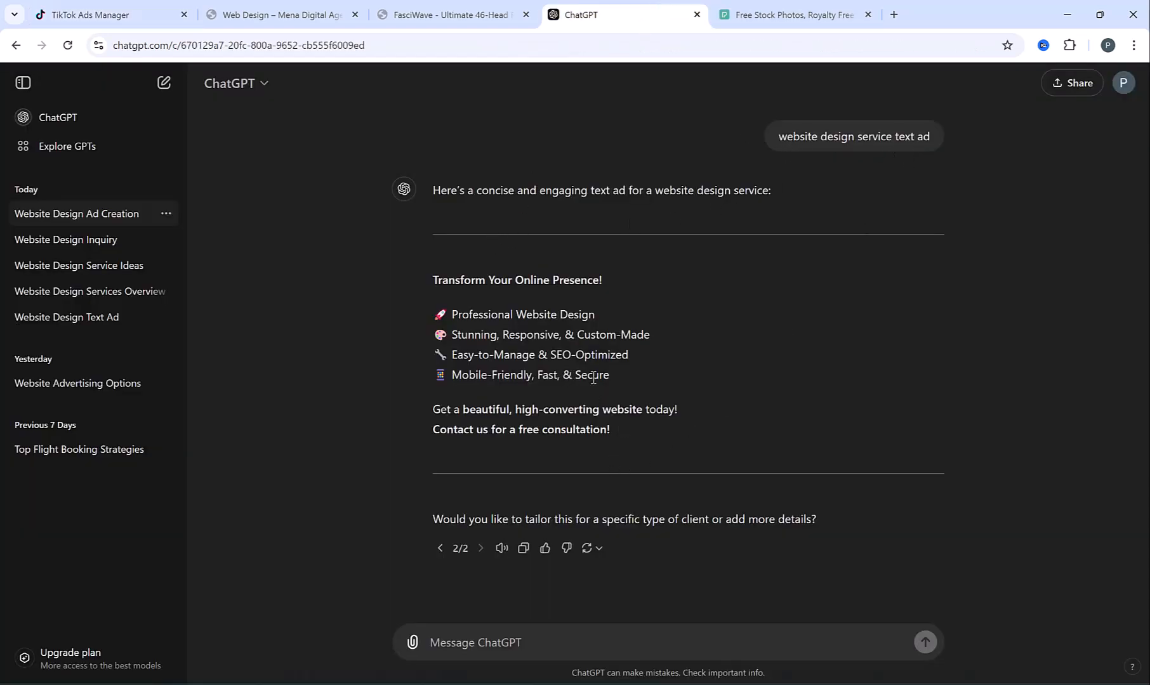
drag(611, 377, 434, 316)
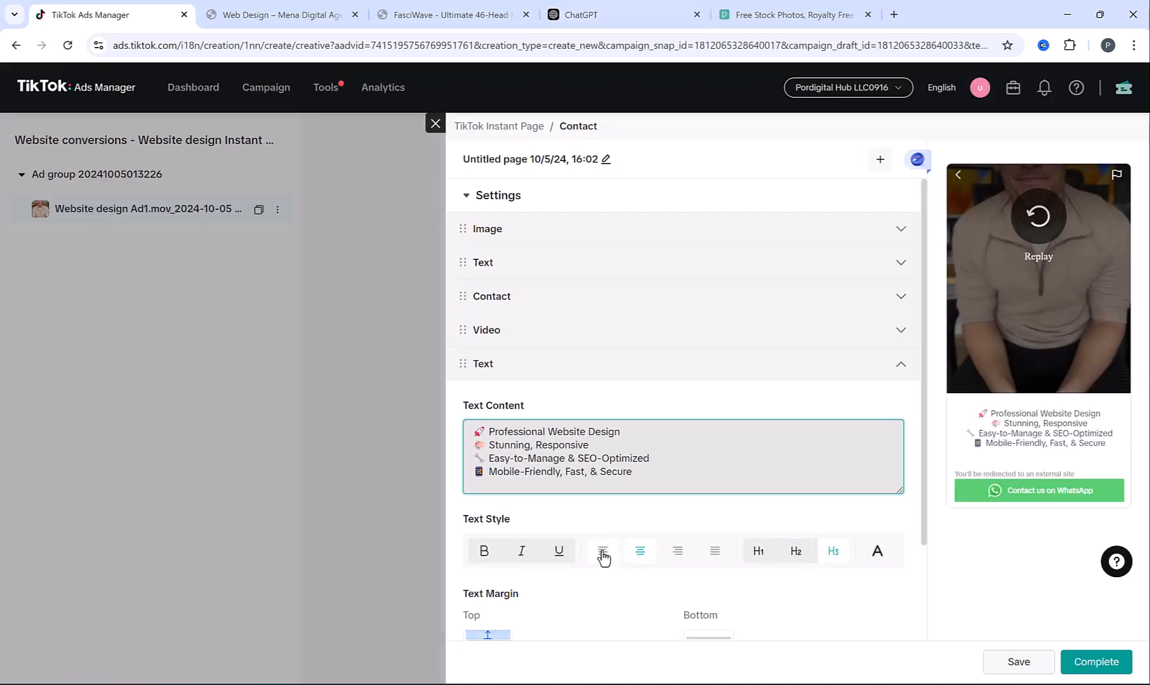
click(602, 552)
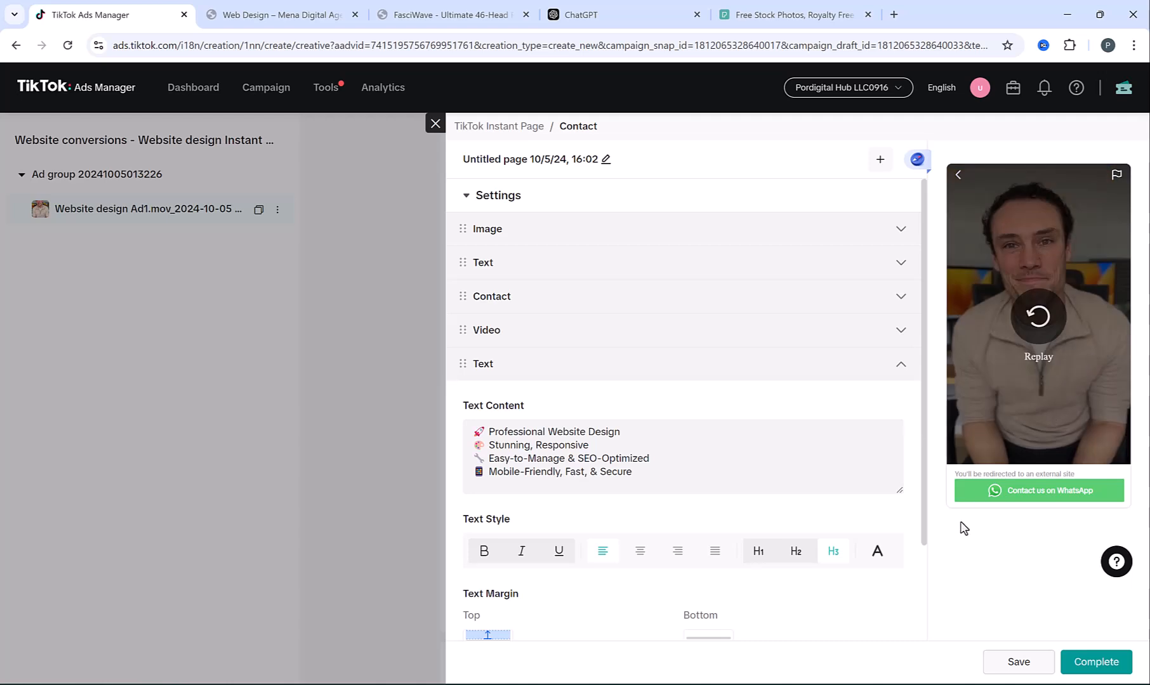
click(483, 552)
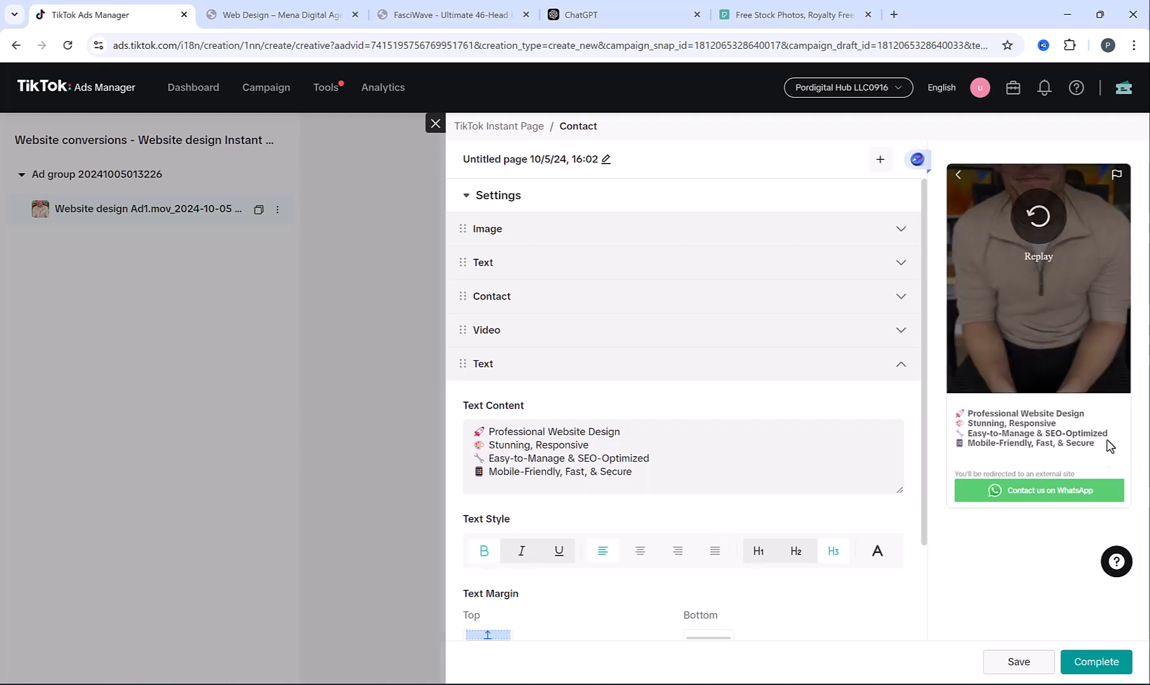
scroll(811, 373, down, 2)
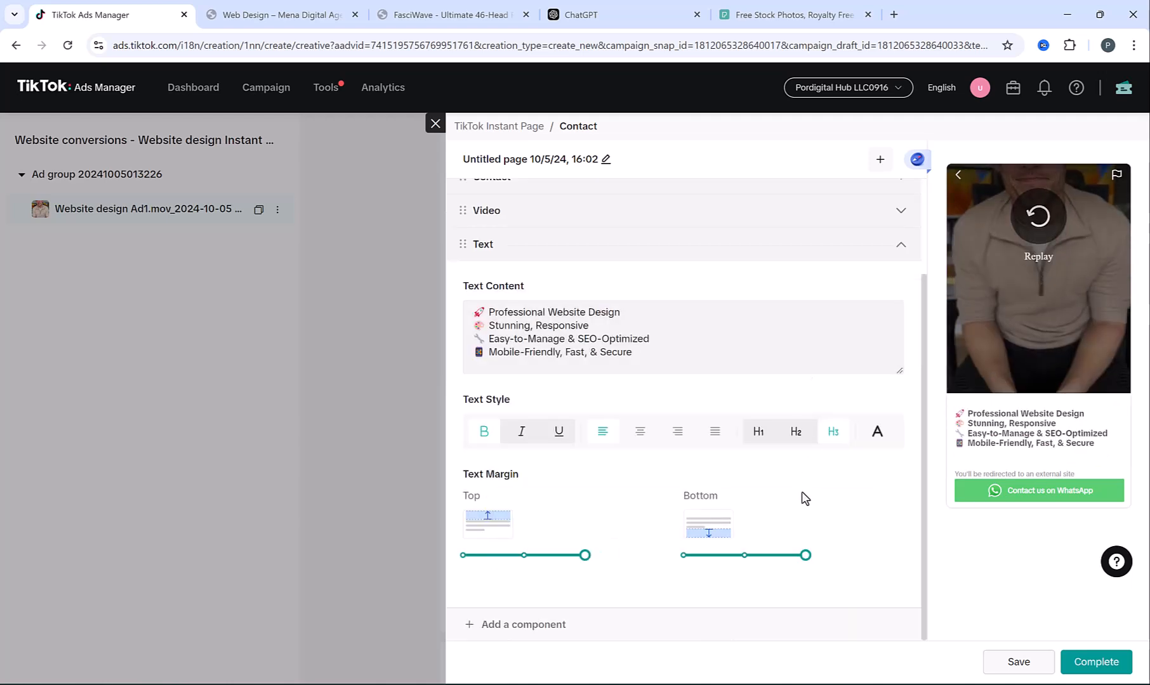
click(907, 245)
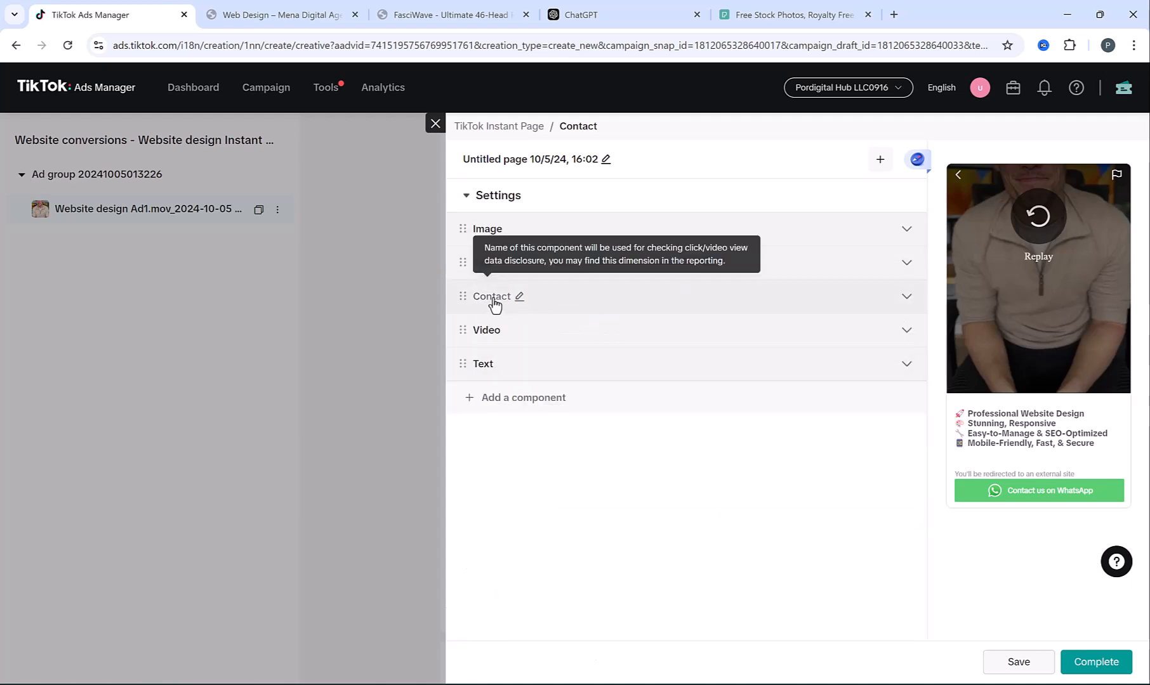
Expand the Contact settings, try Line, Messenger and a custom app, then keep WhatsApp
click(674, 299)
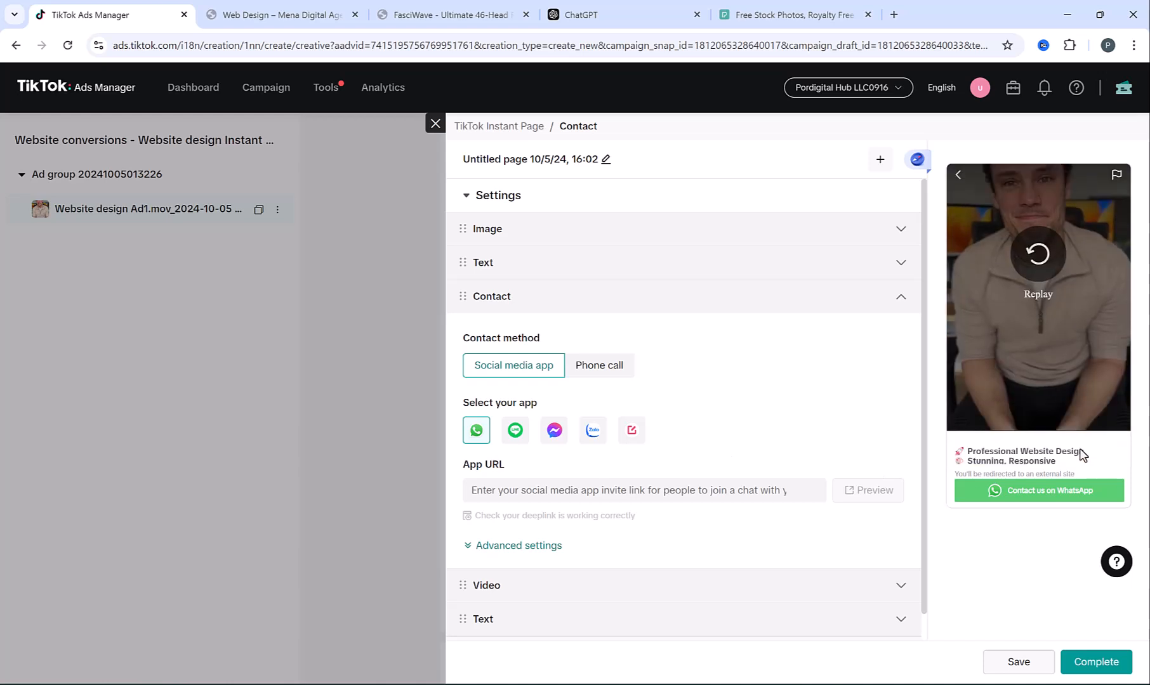
click(514, 431)
click(553, 433)
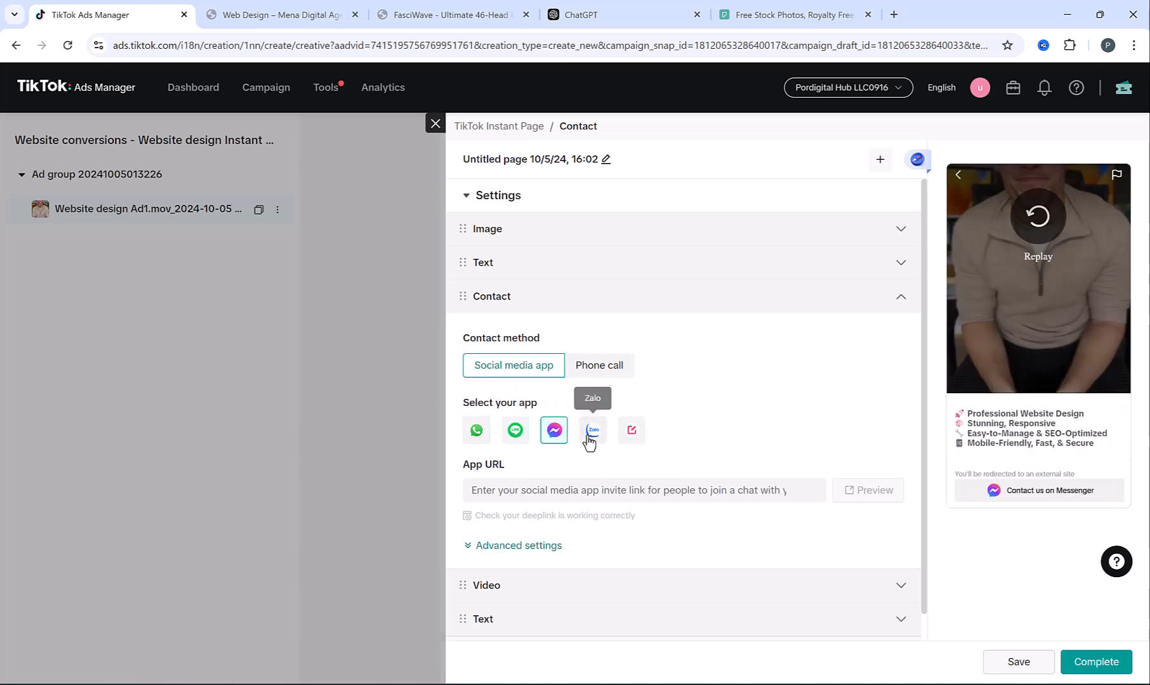
click(631, 449)
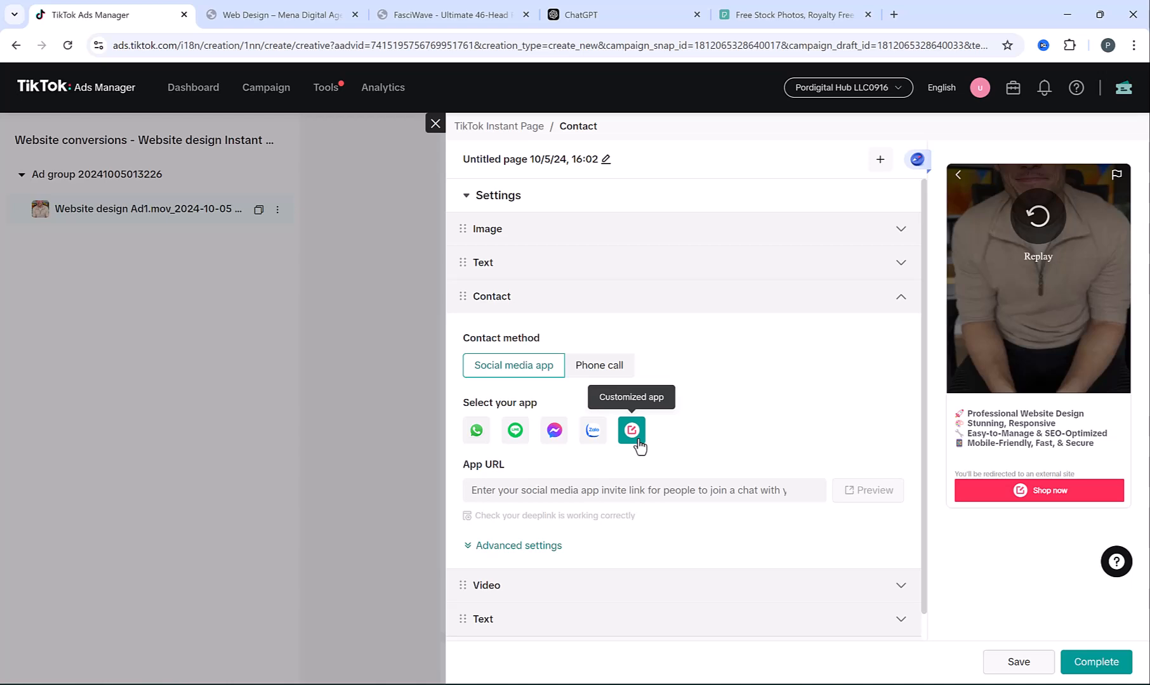
click(474, 432)
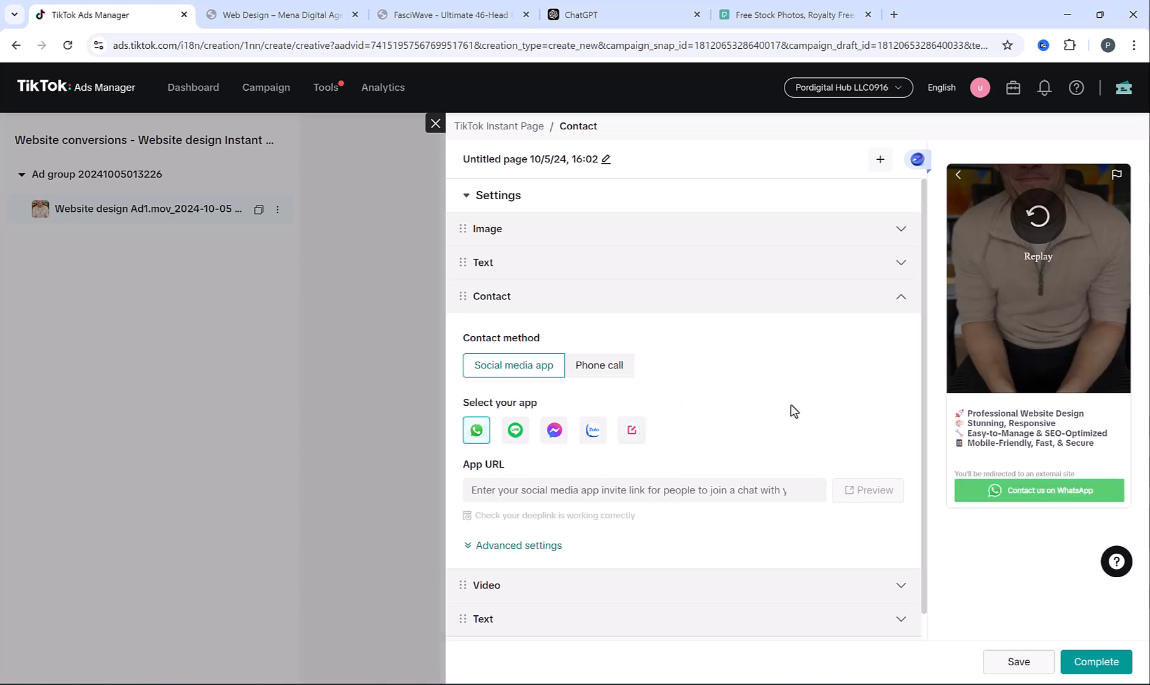
Paste the wa.me link from Notepad into App URL and complete the business number
click(565, 491)
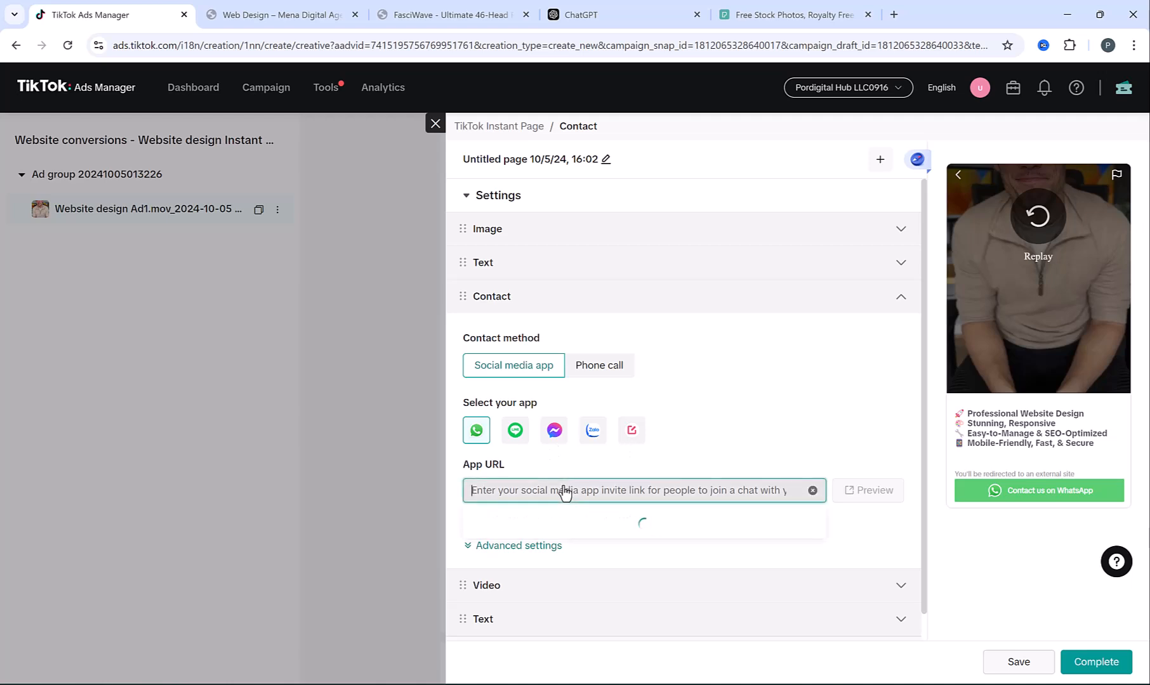
key(alt+Tab)
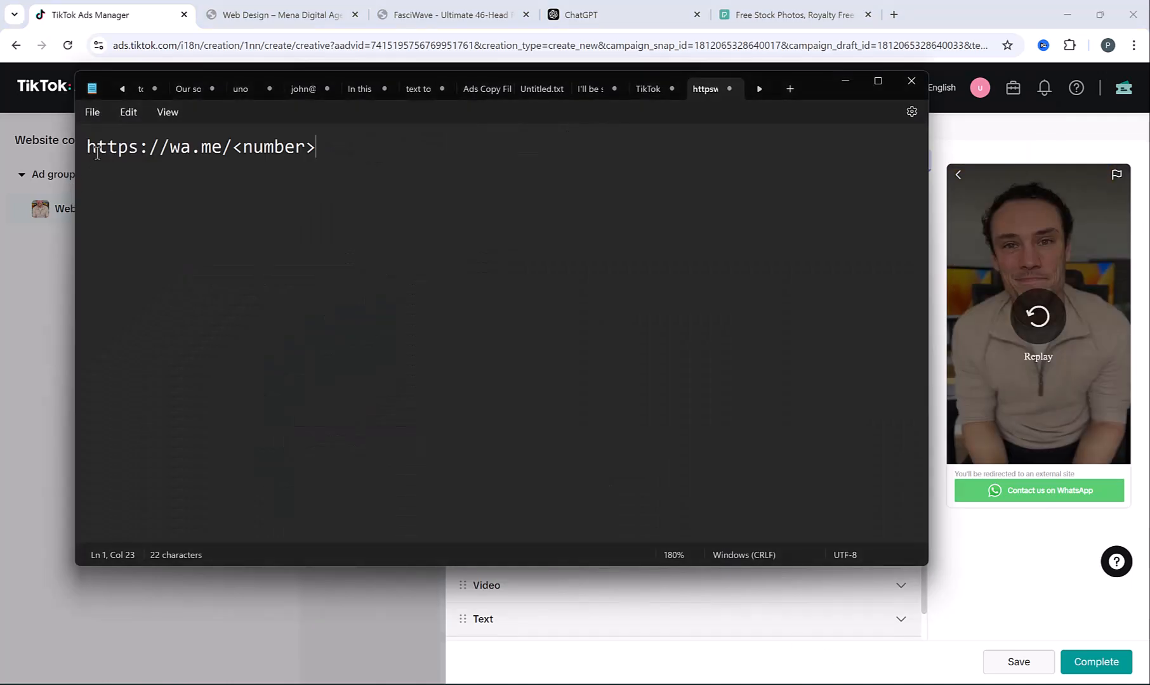
drag(89, 149, 317, 163)
key(ctrl+c)
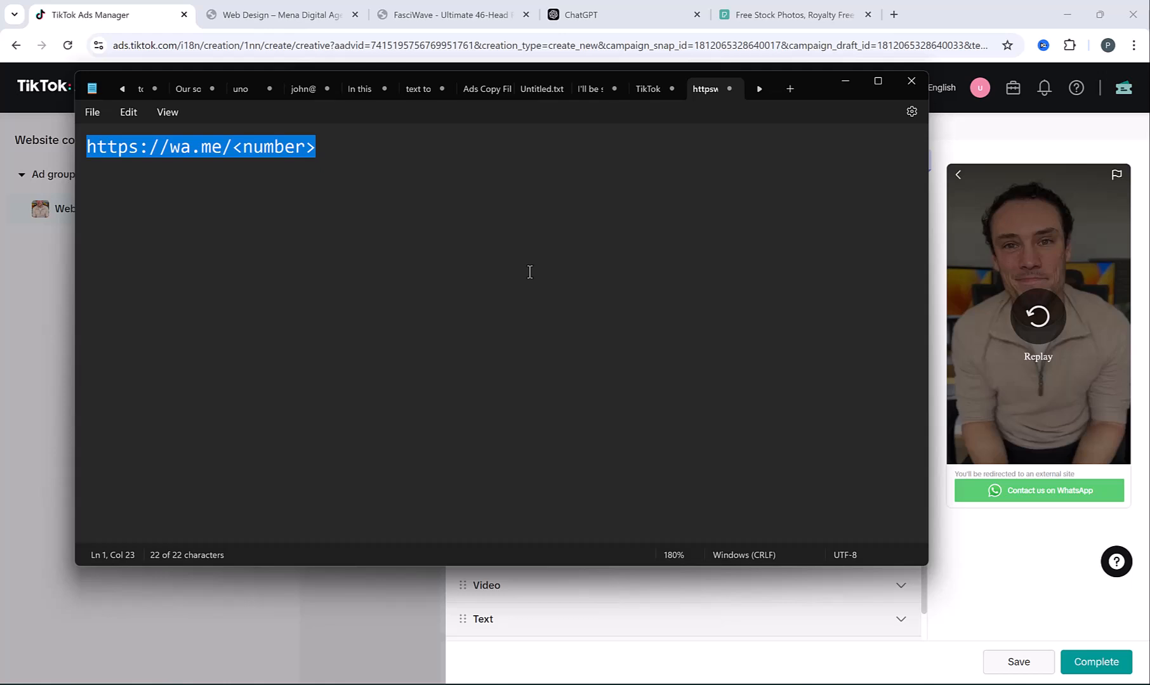
key(alt+Tab)
click(606, 488)
key(ctrl+v)
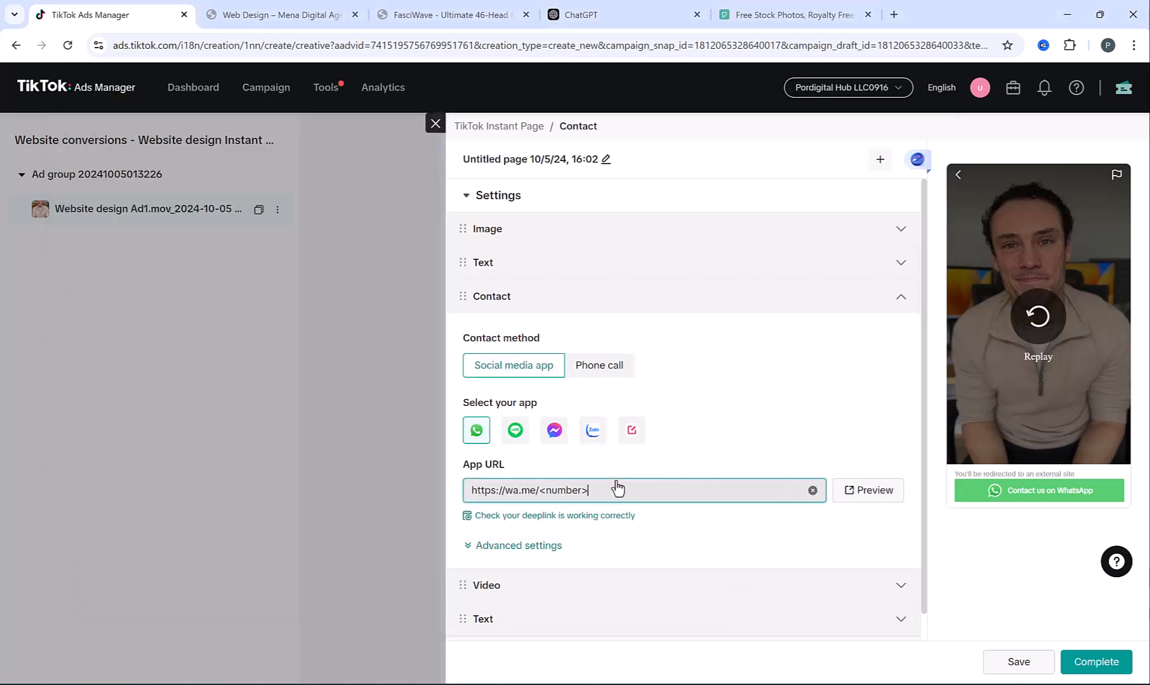
key(BackSpace)
key(BackSpace)
key(BackSpace)
key(BackSpace)
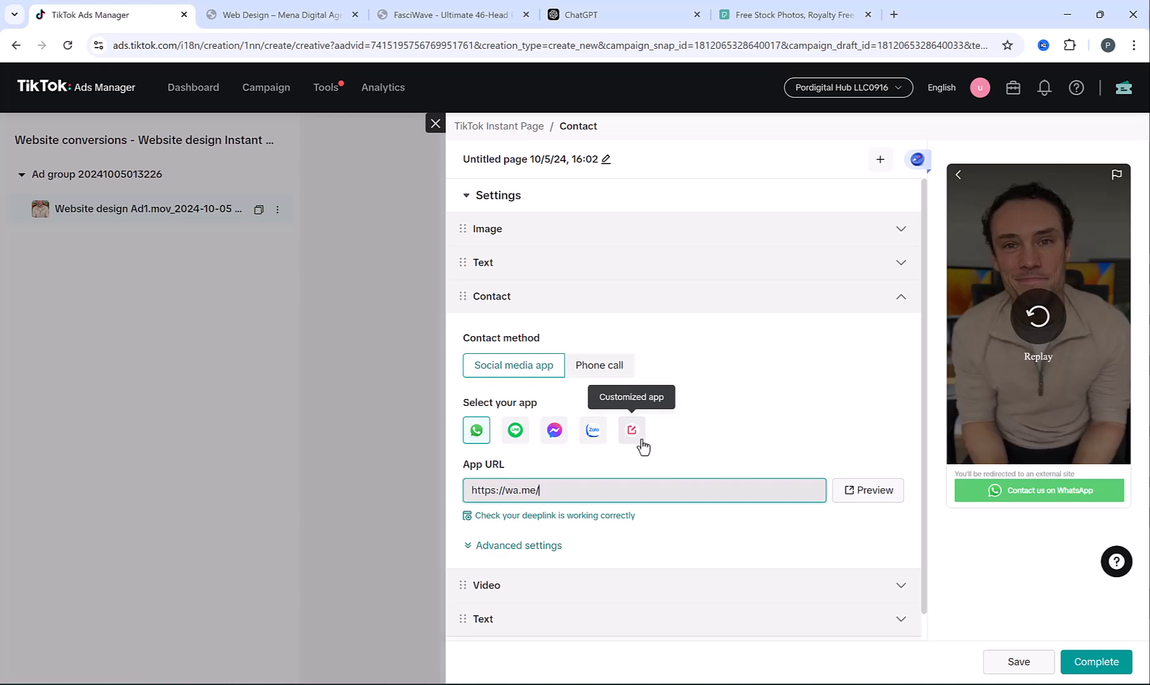
text(215)
click(653, 467)
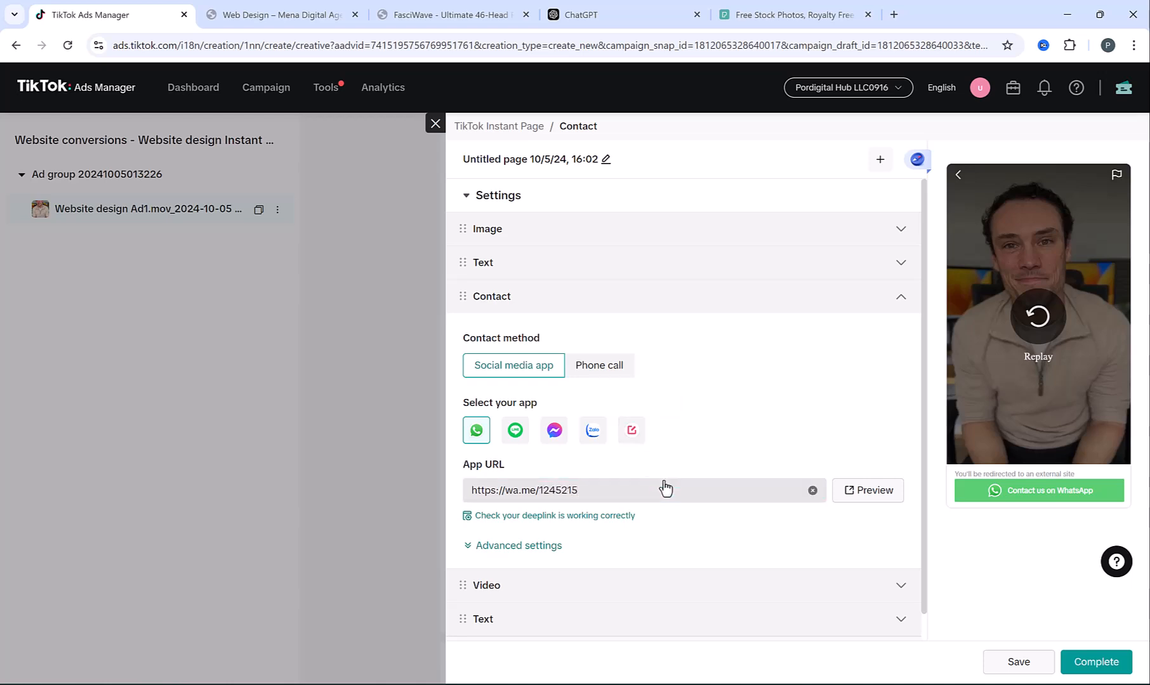
Try the phone call contact method, then switch back to the social media app
click(596, 366)
click(618, 433)
scroll(670, 308, down, 2)
click(520, 228)
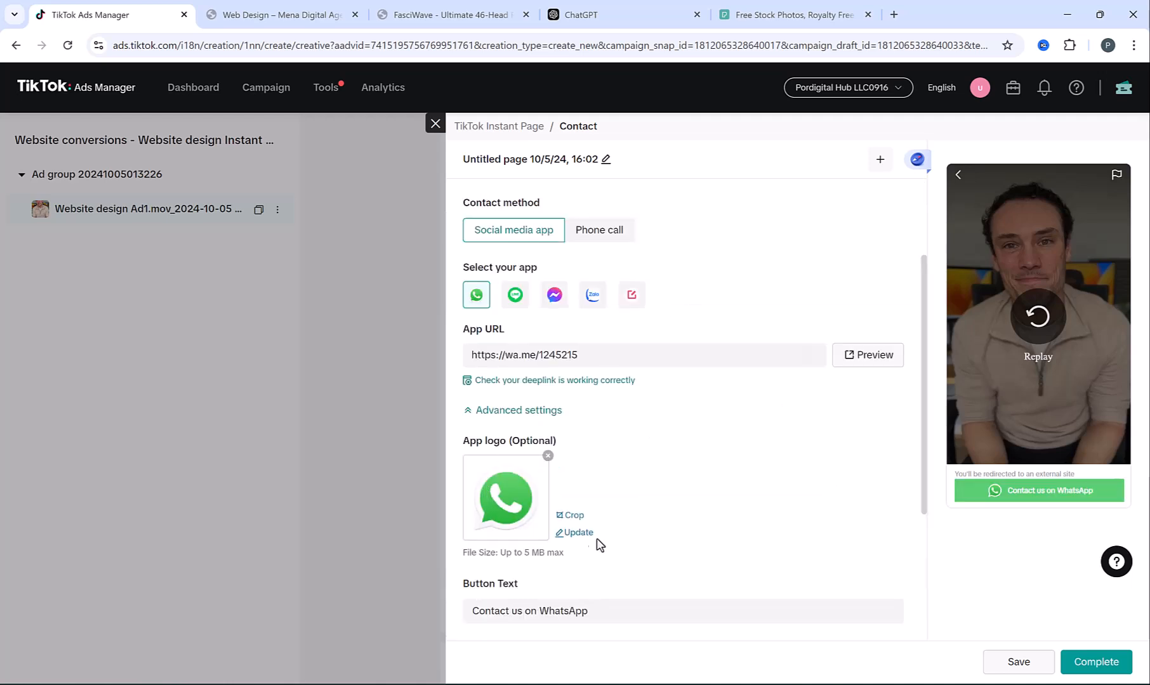
scroll(736, 521, down, 3)
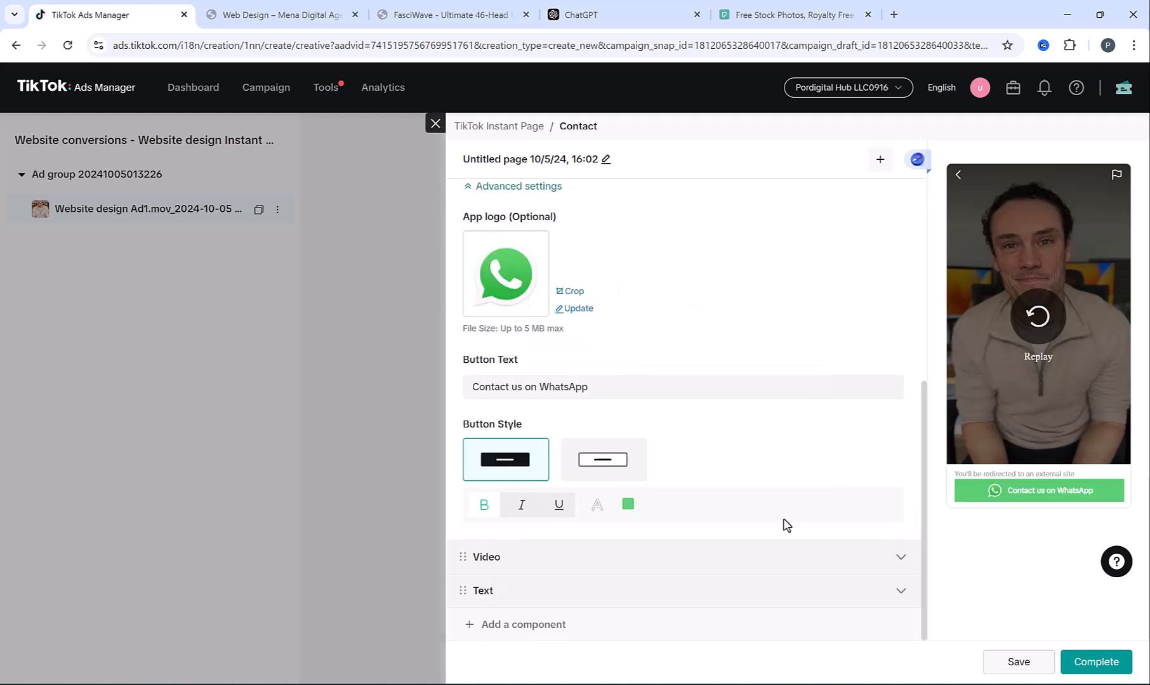
Save the instant page and preview the attached custom page, then close the preview
click(1096, 662)
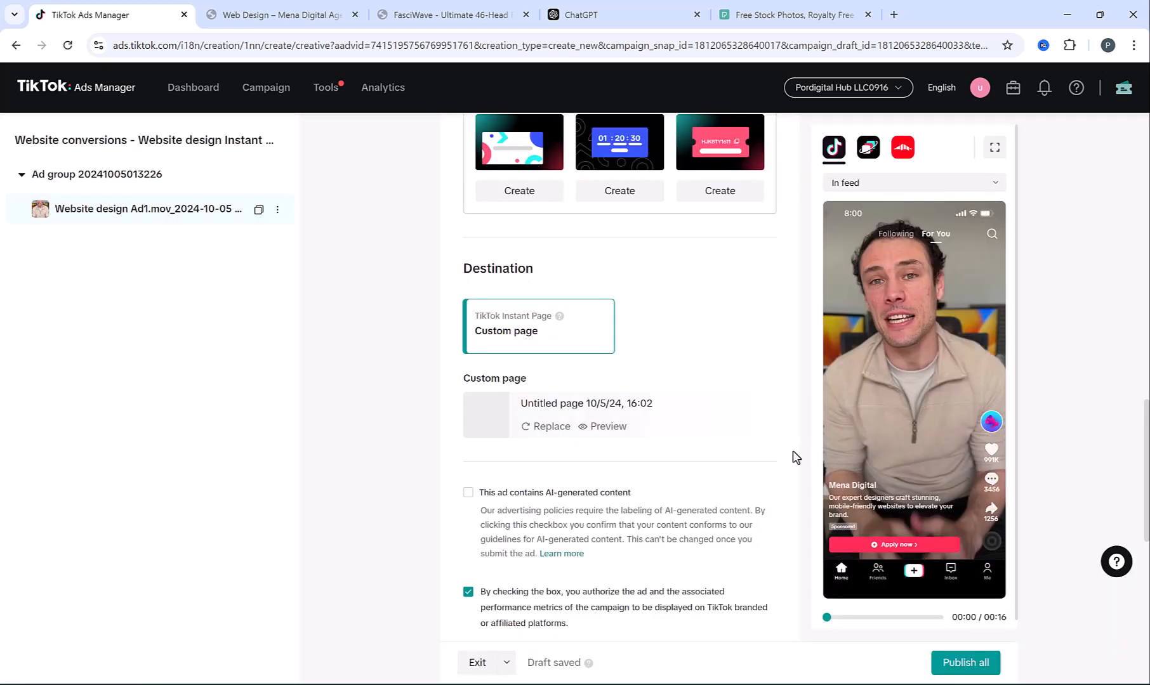
mouse_move(911, 550)
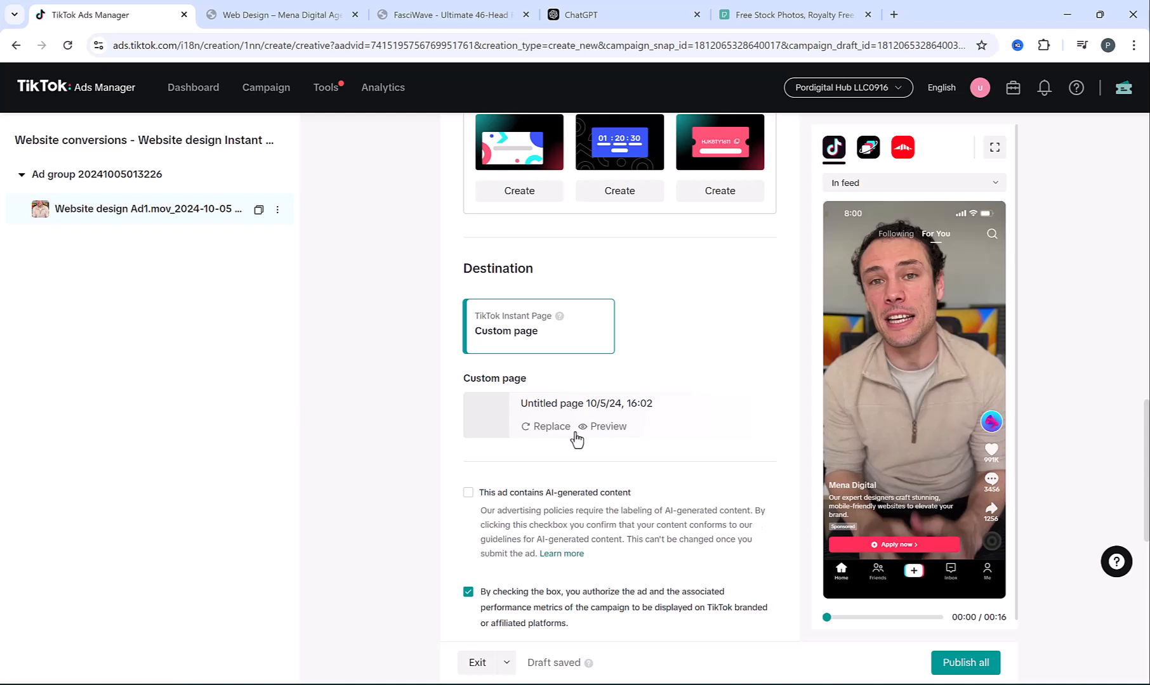
click(611, 426)
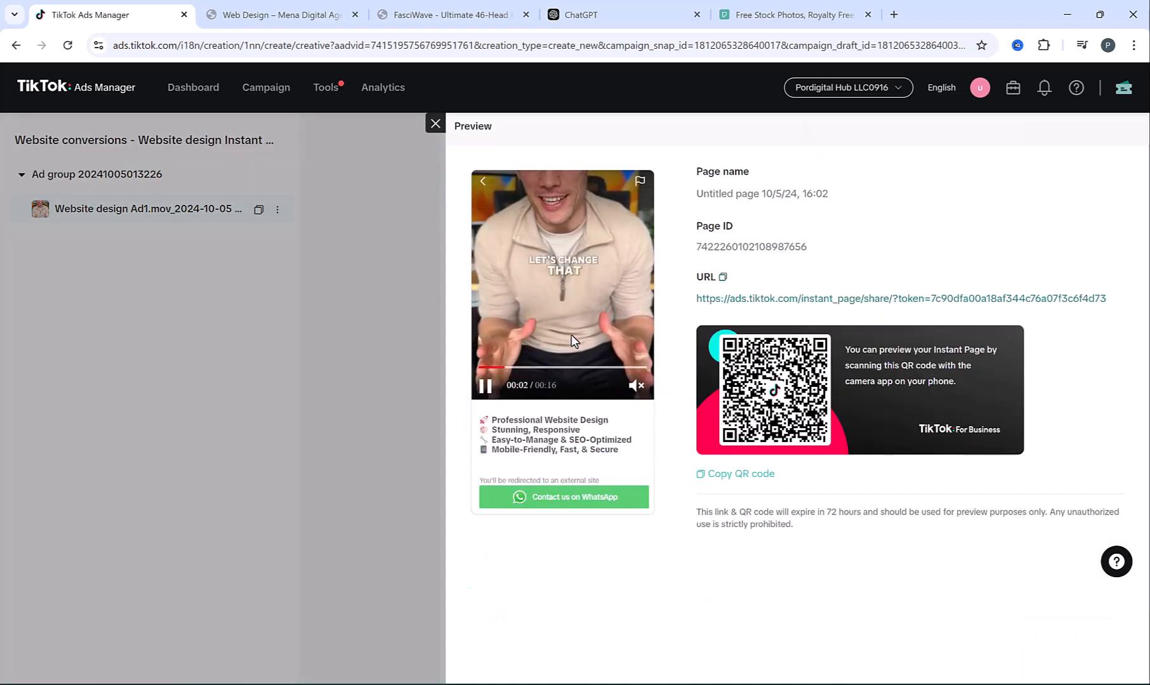
click(435, 124)
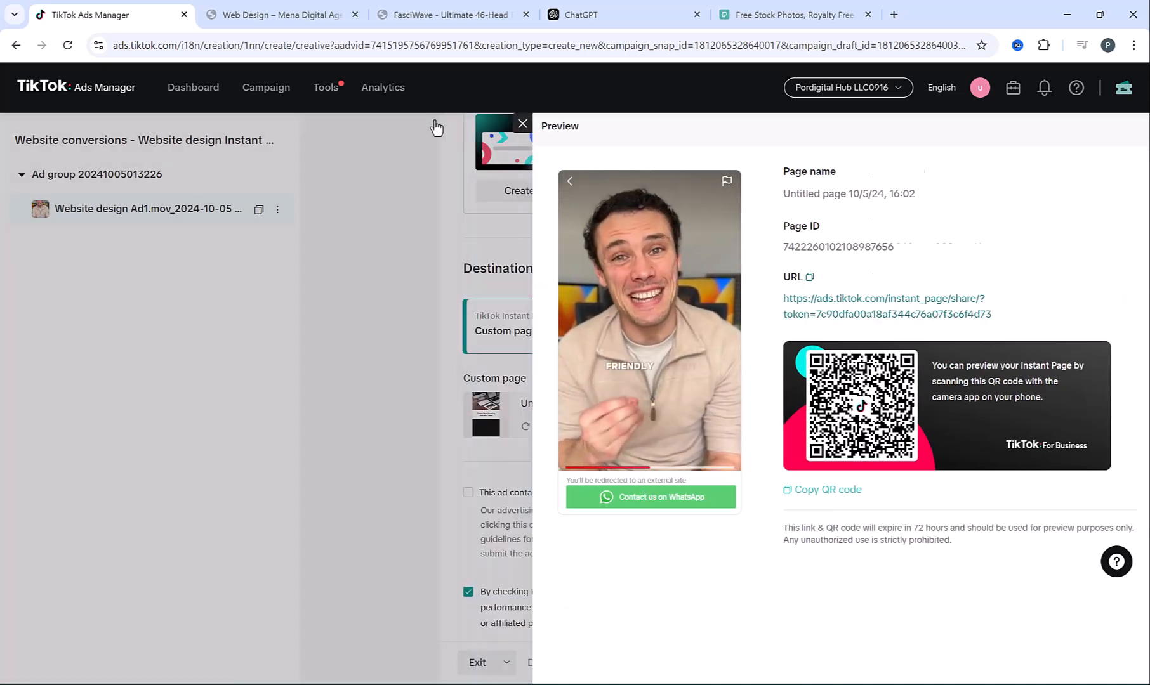
Publish all to create the website-design ad
scroll(430, 448, down, 1)
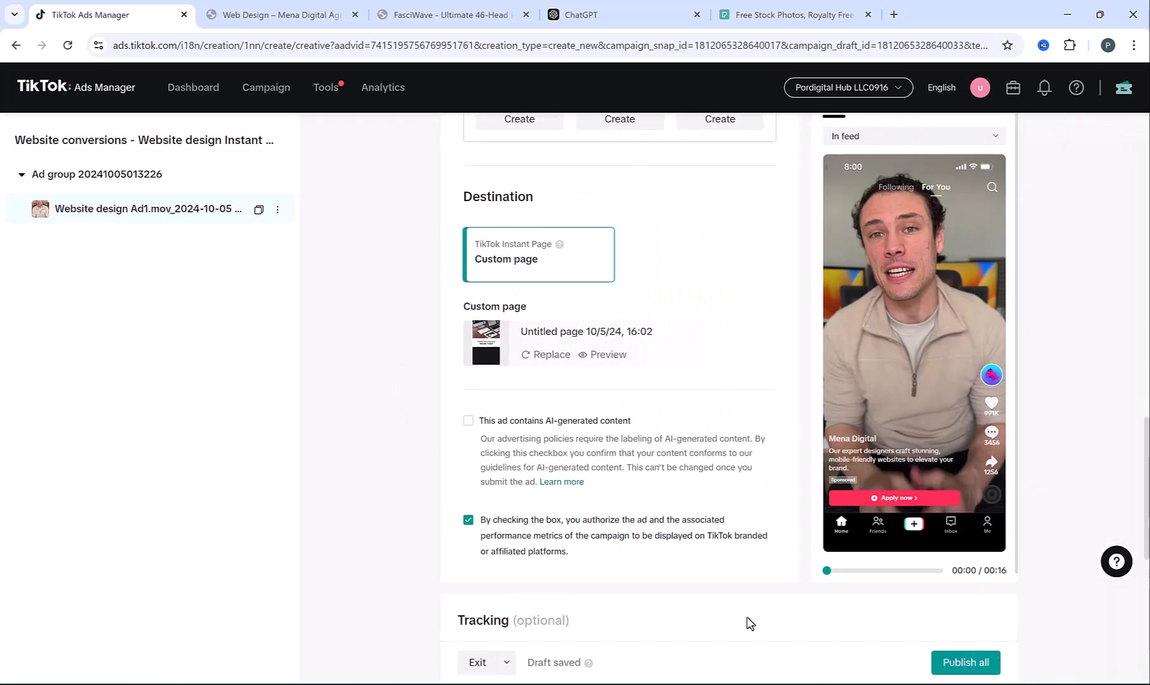
scroll(856, 611, down, 2)
click(976, 672)
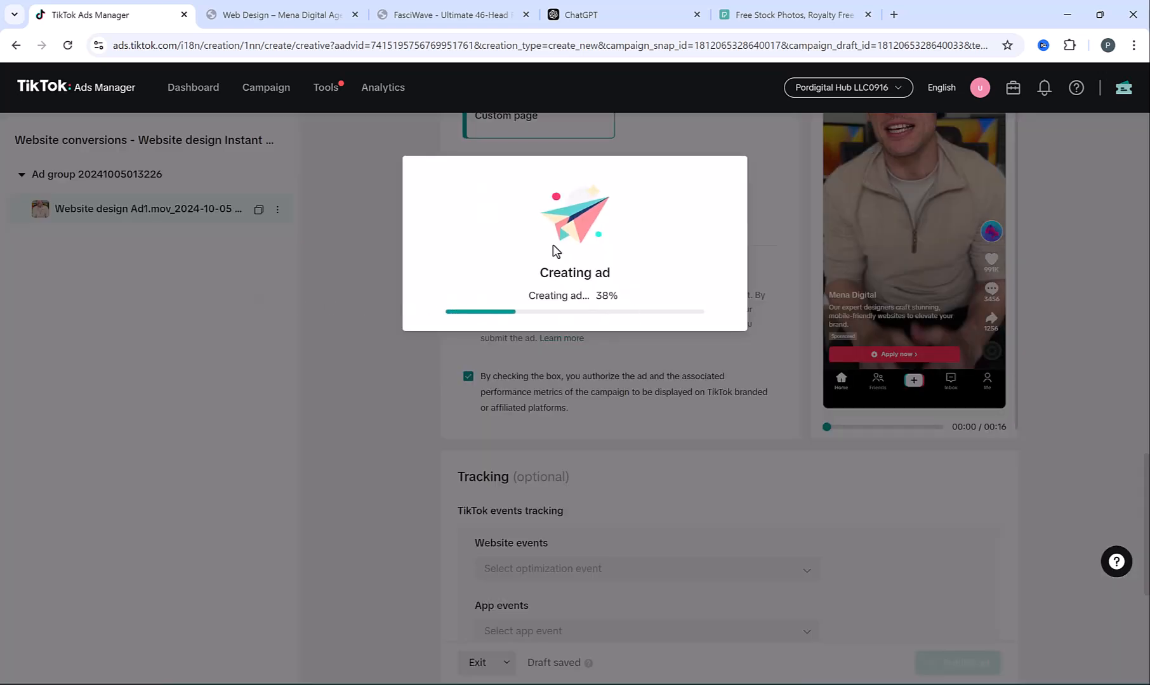
Return to the campaign list, clear the filters and widen the Name column
click(544, 354)
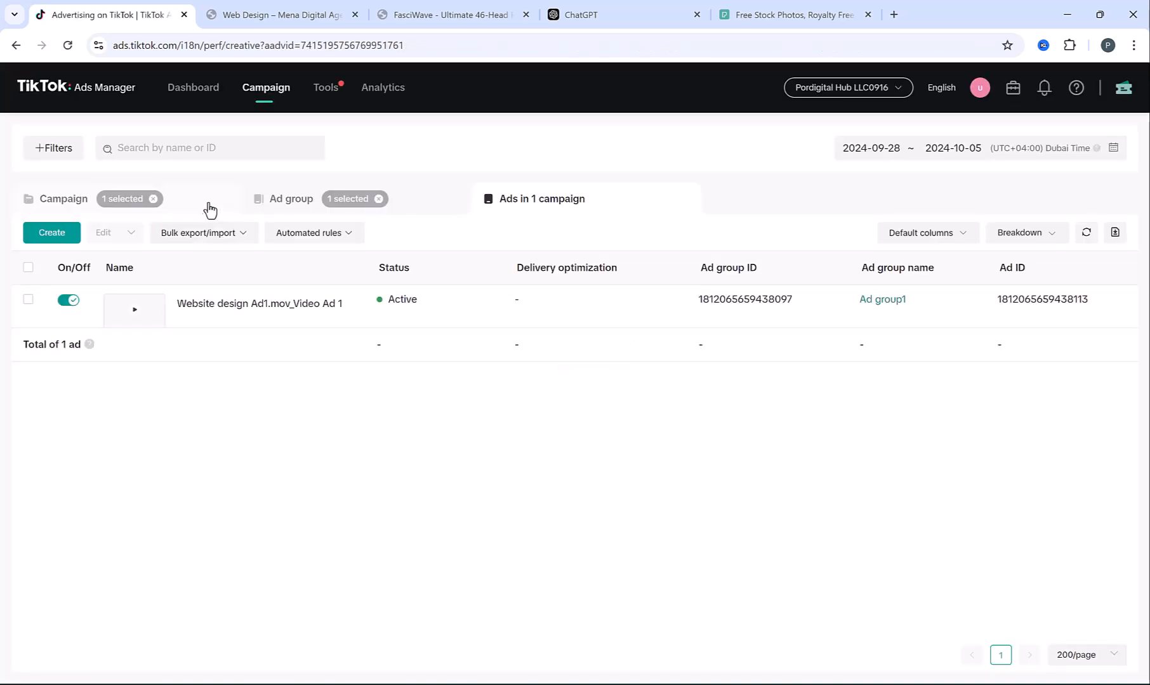
click(210, 210)
click(154, 199)
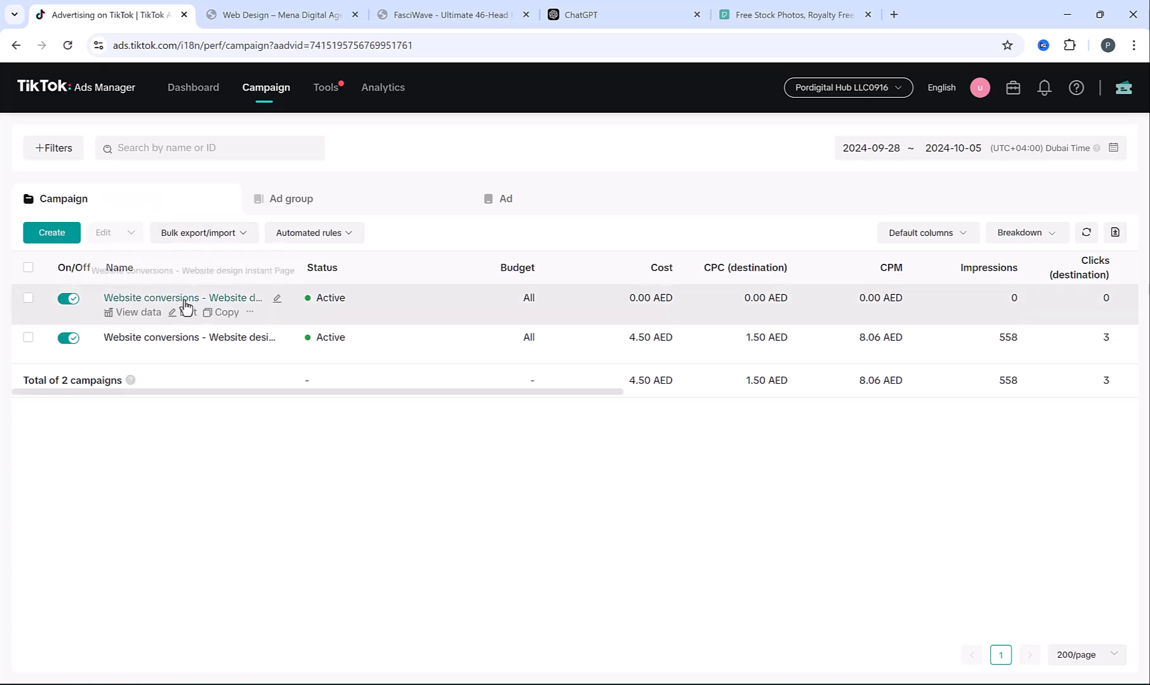
drag(293, 262, 419, 262)
mouse_move(231, 308)
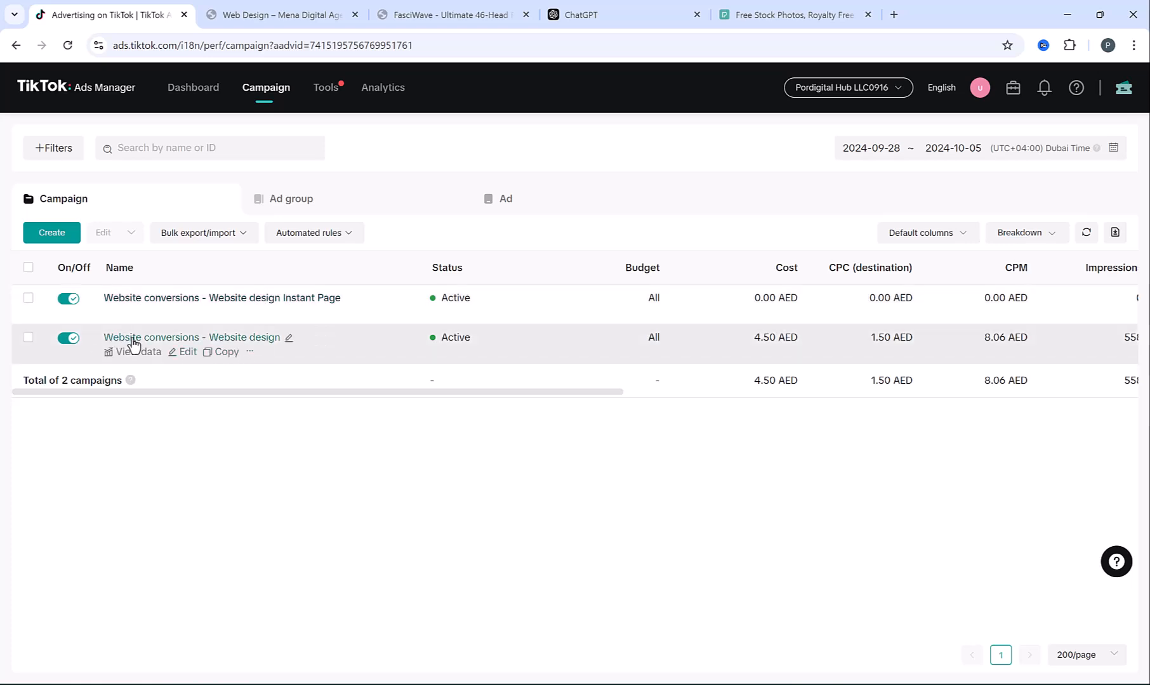
Rename the Instant Page campaign's ad group to 'Ad group 1'
click(247, 300)
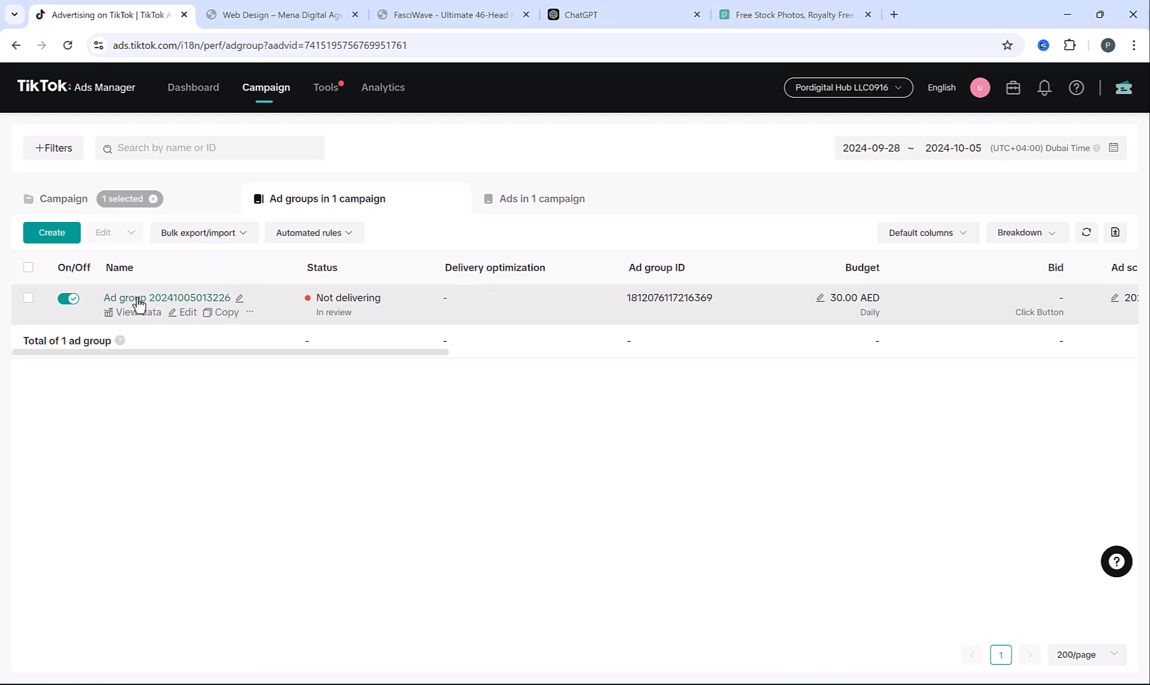
click(239, 297)
drag(312, 284, 507, 296)
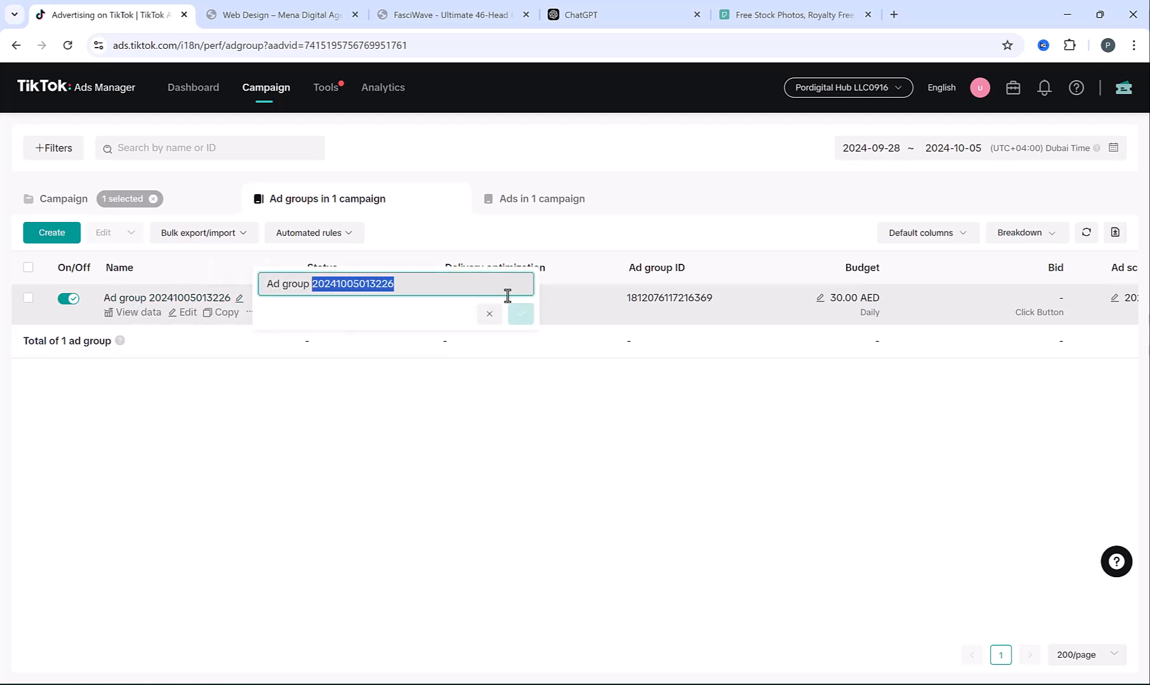
text(1)
click(520, 316)
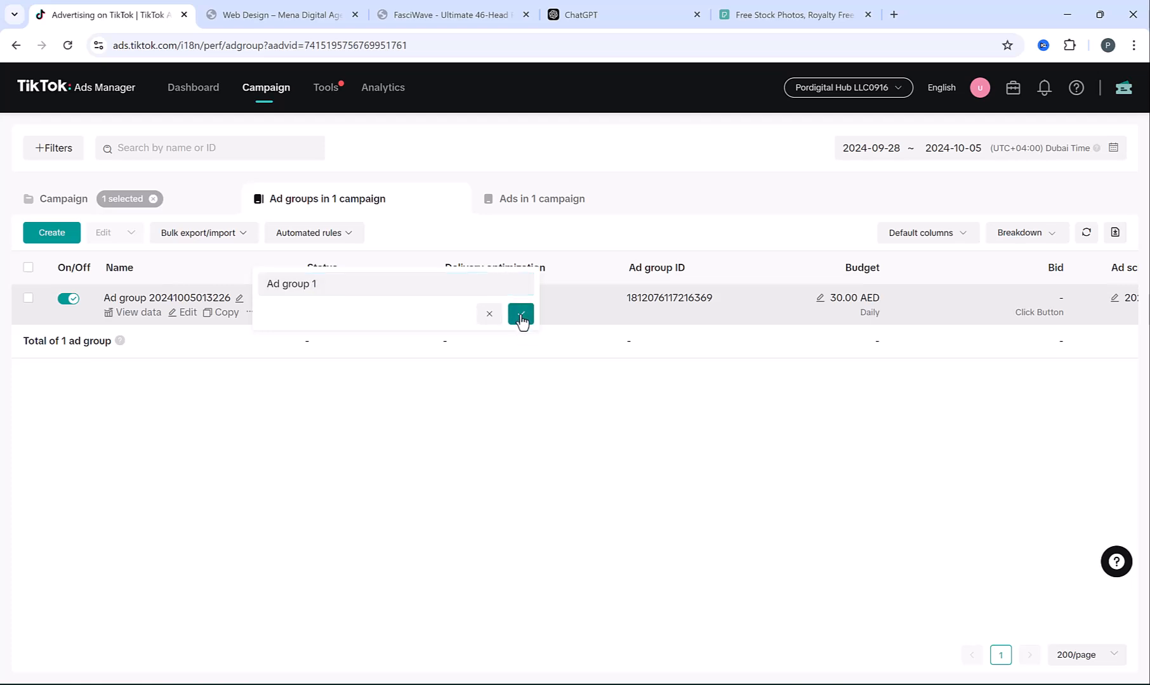
Check the ads in Ad group 1, then go back to the campaigns and start a new one
click(118, 299)
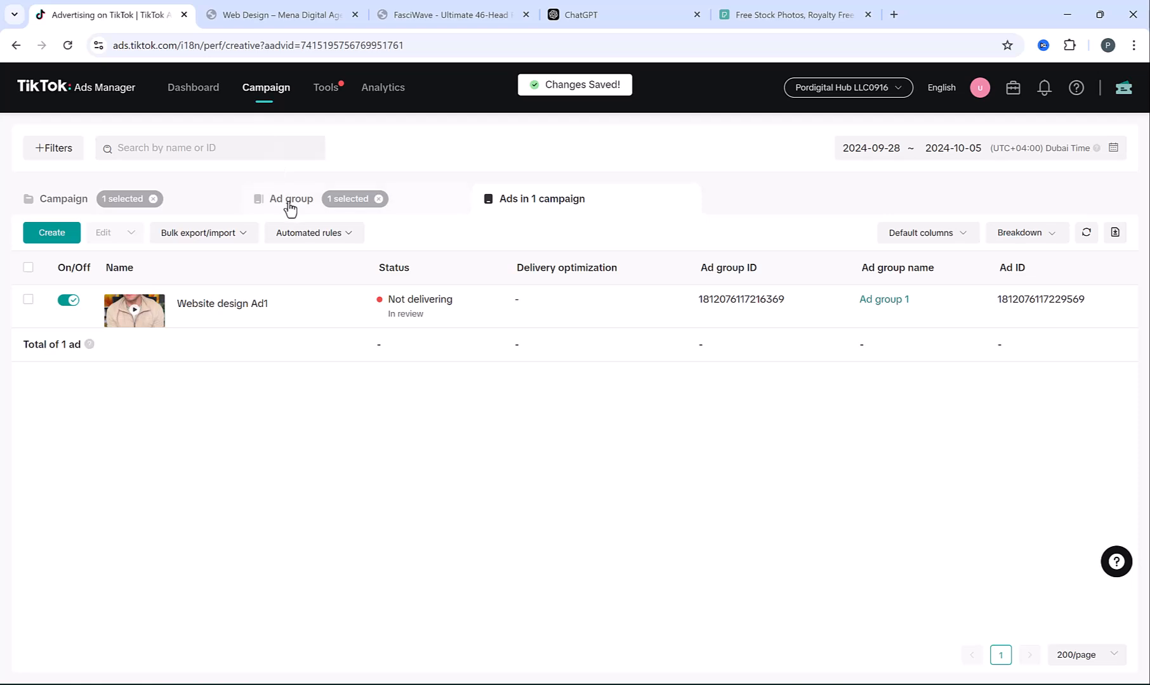
click(290, 208)
click(66, 201)
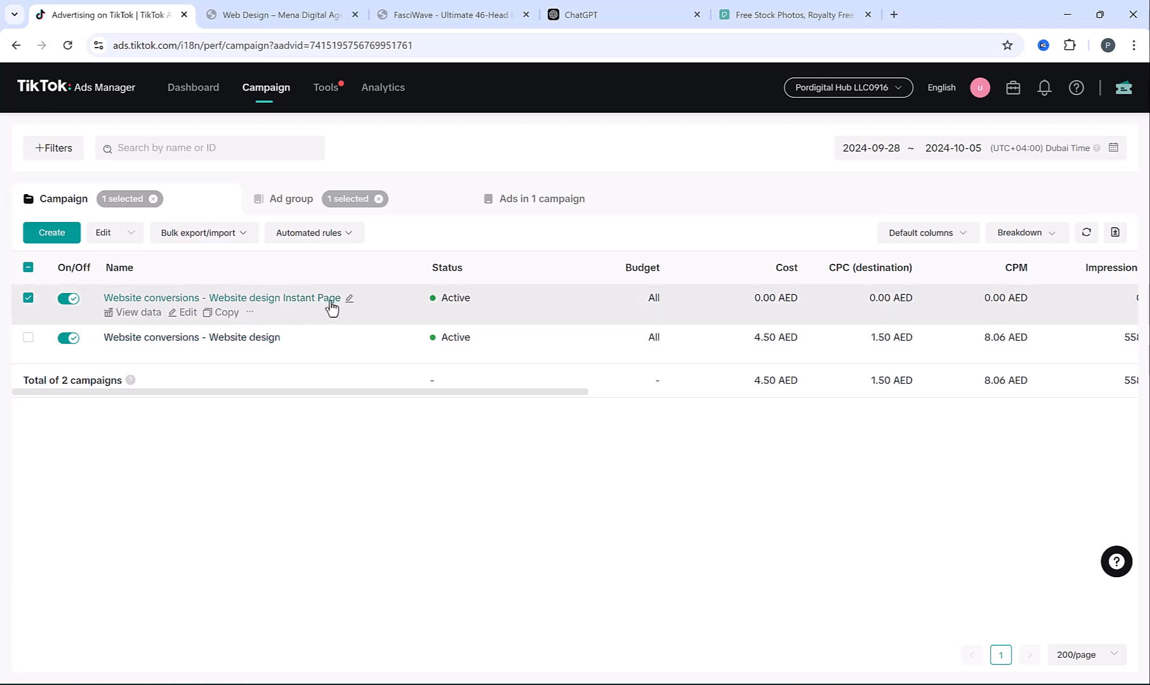
click(69, 241)
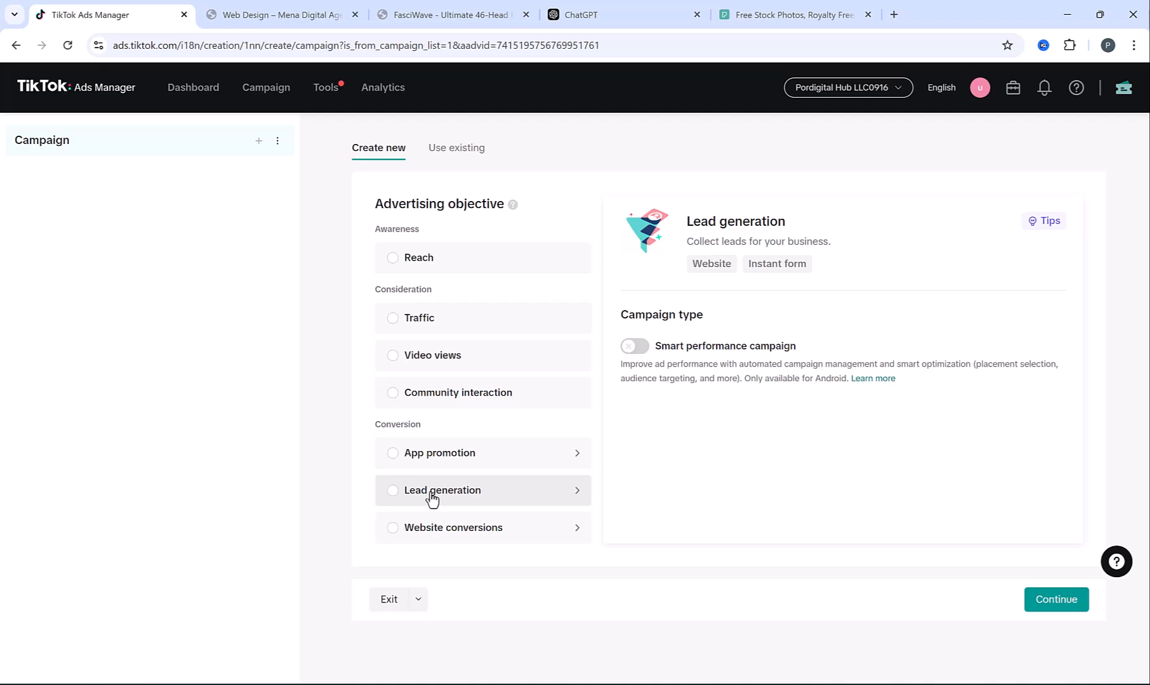
Create a Lead generation campaign 'Lead generation - Website Design' with Smart performance off, and continue
click(432, 500)
drag(676, 347, 823, 352)
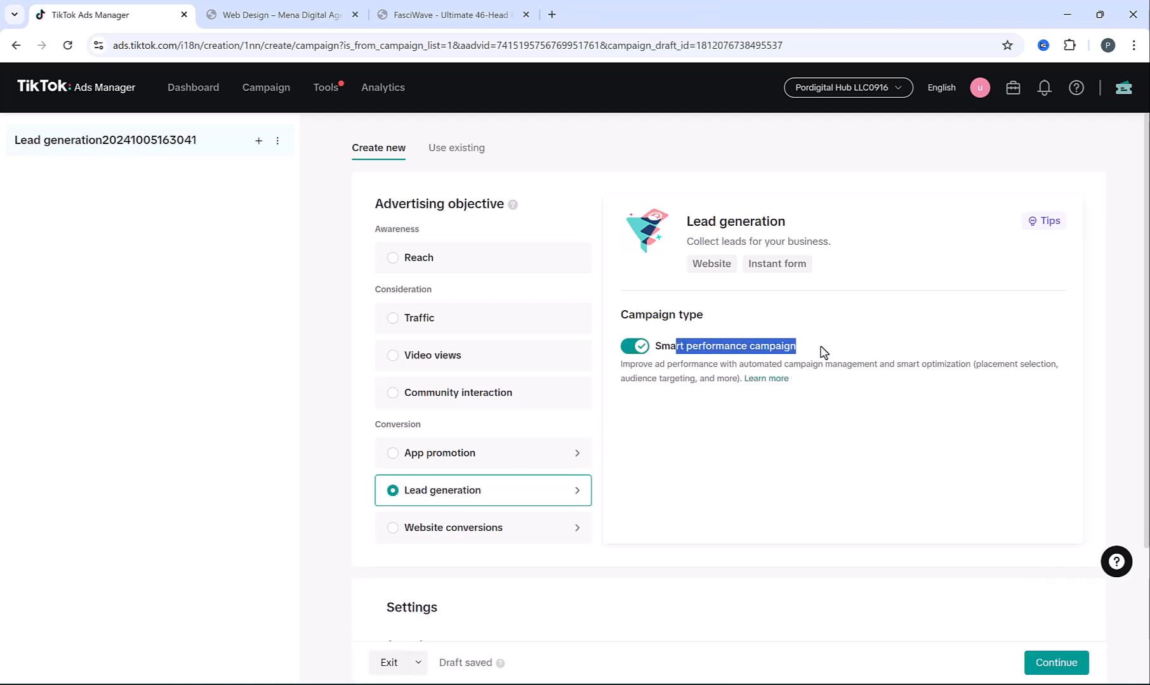
click(629, 347)
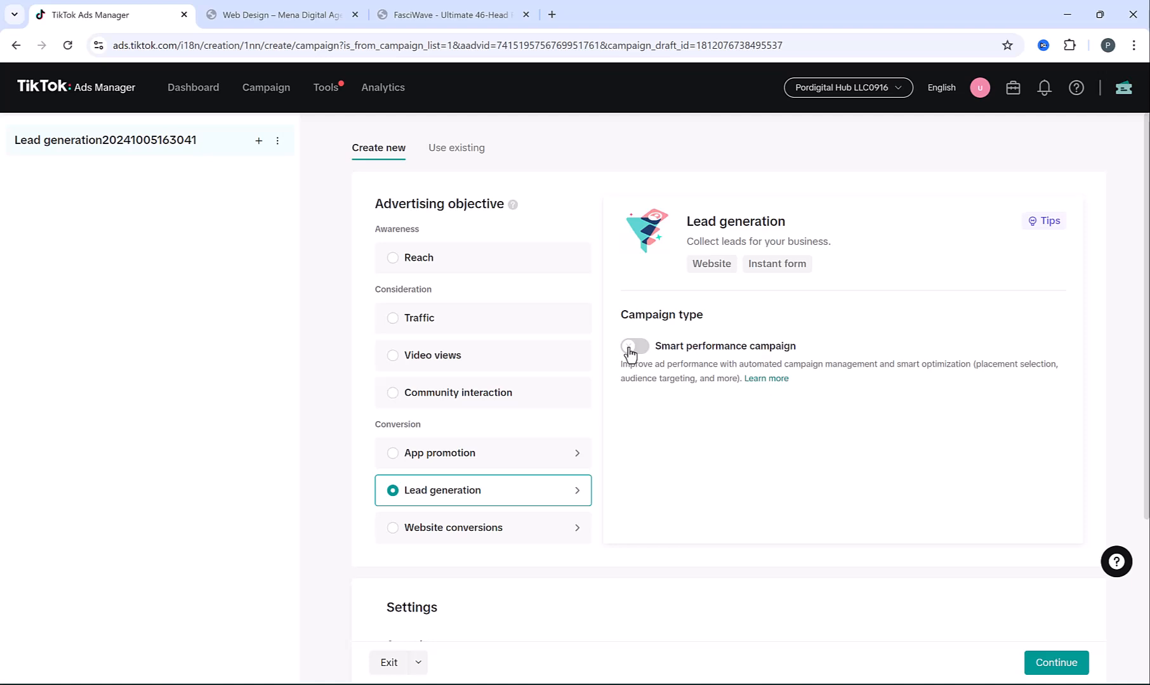
scroll(634, 336, down, 4)
drag(469, 439, 792, 435)
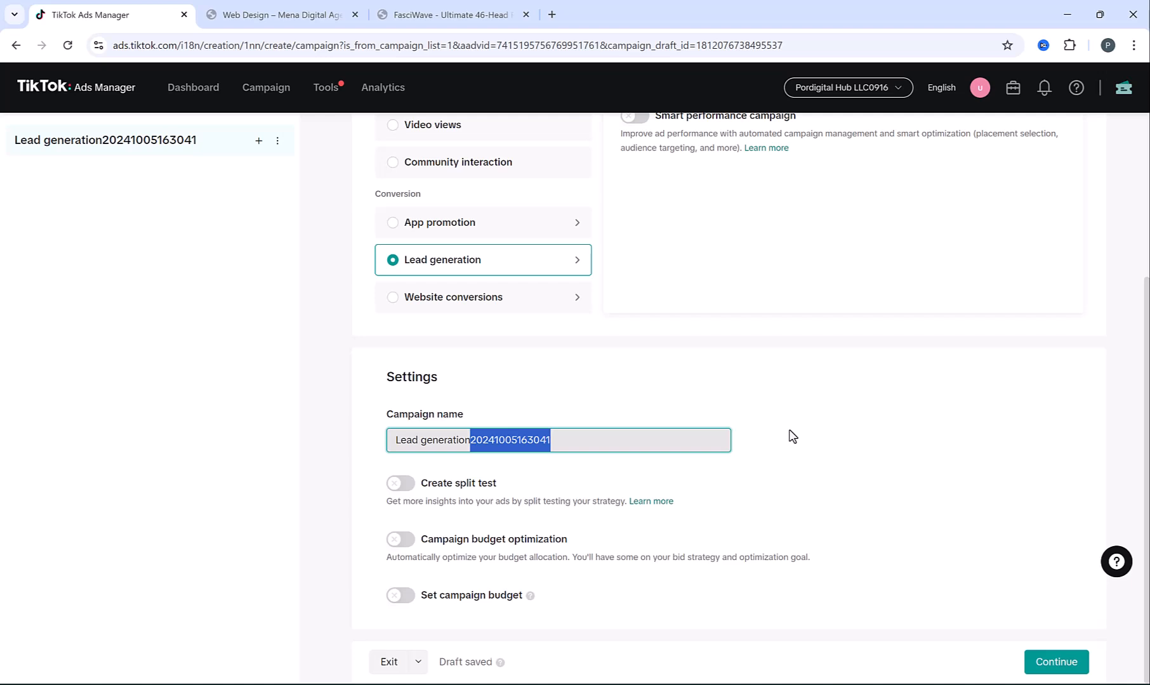
text(- Website Design)
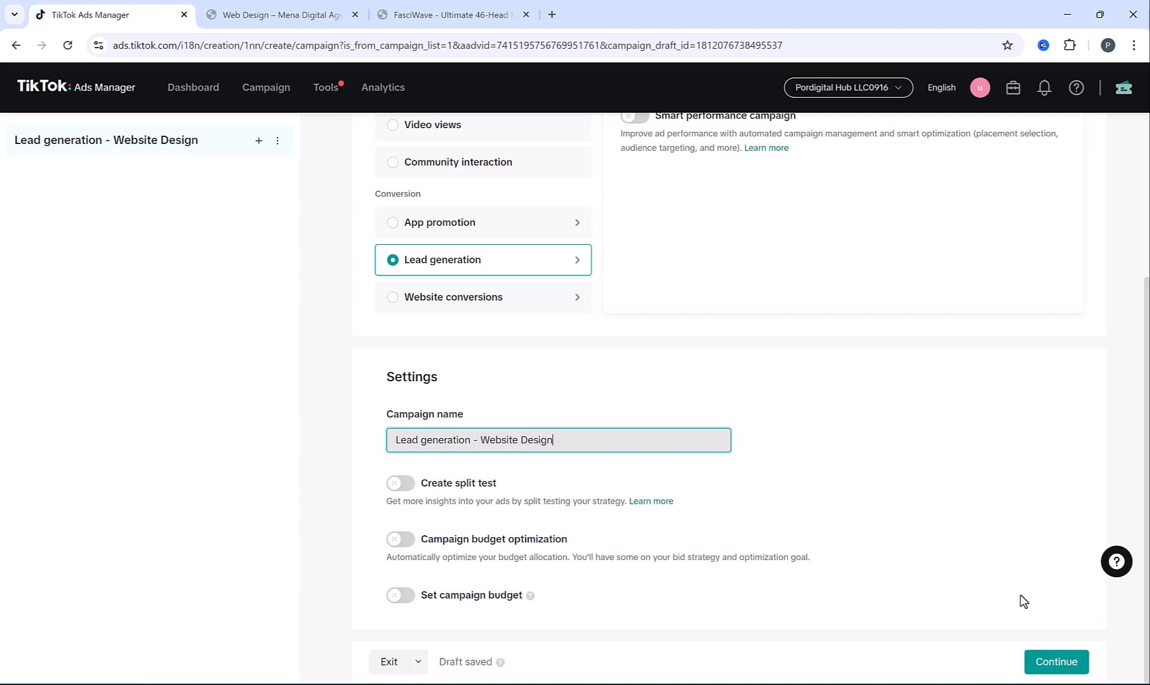
click(1047, 661)
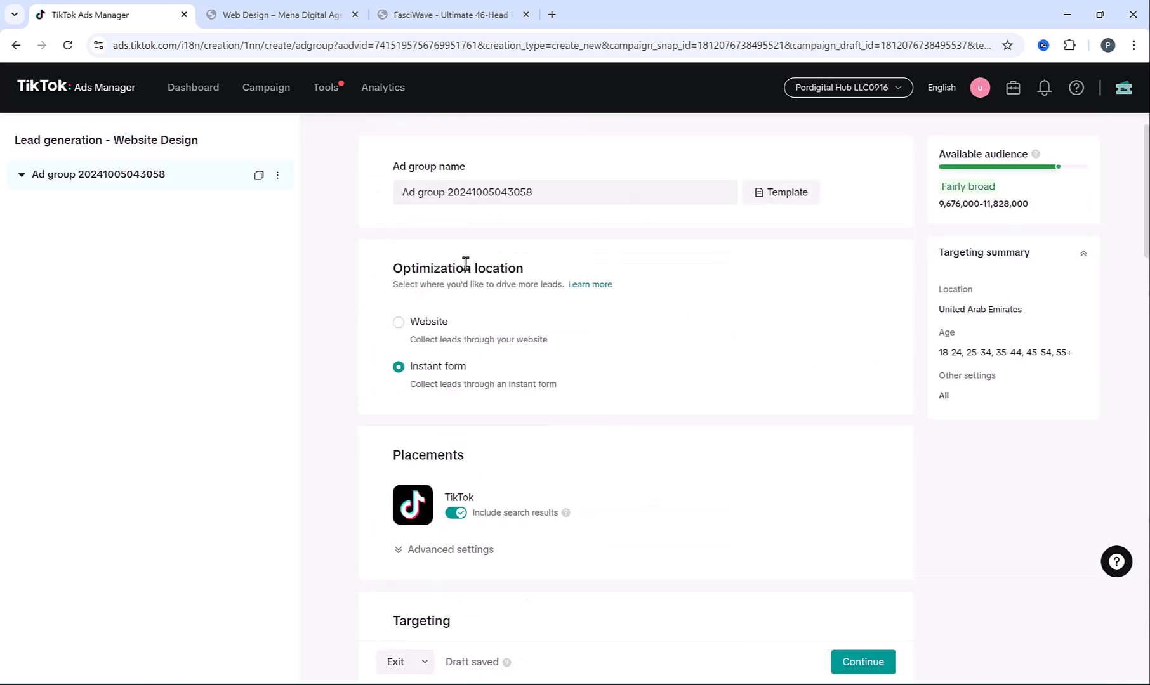
Rename the ad group to 'Ad group 1', keeping Instant form as the lead method
drag(446, 192, 627, 211)
text(1)
click(591, 228)
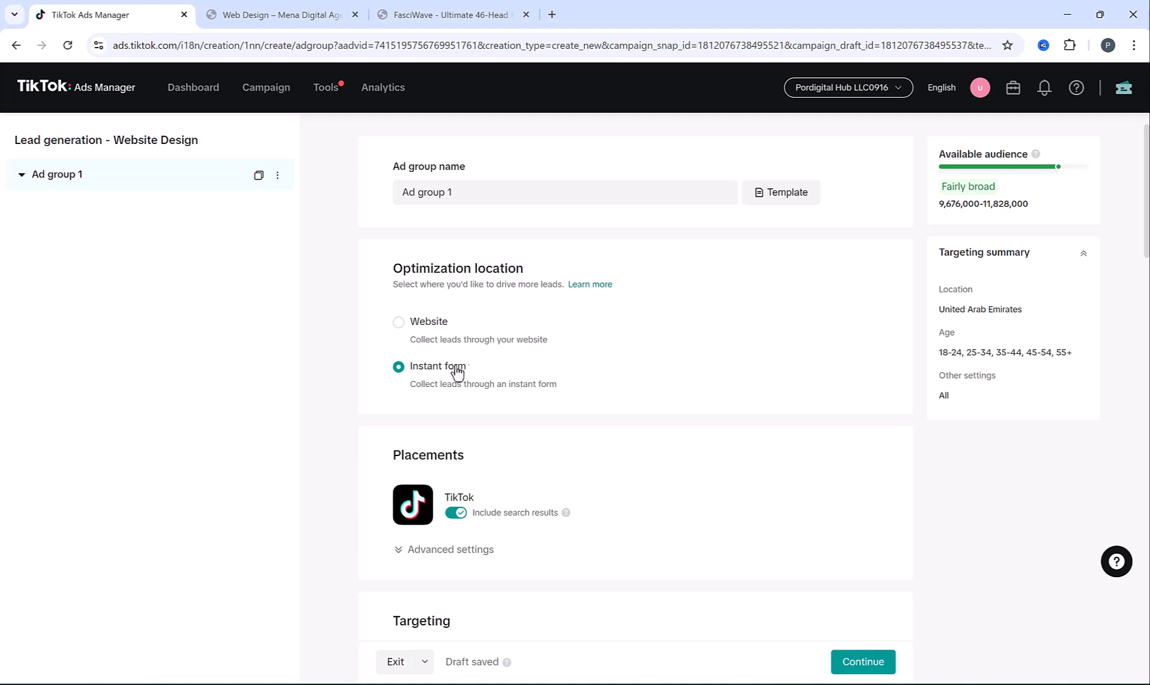
drag(410, 383, 546, 397)
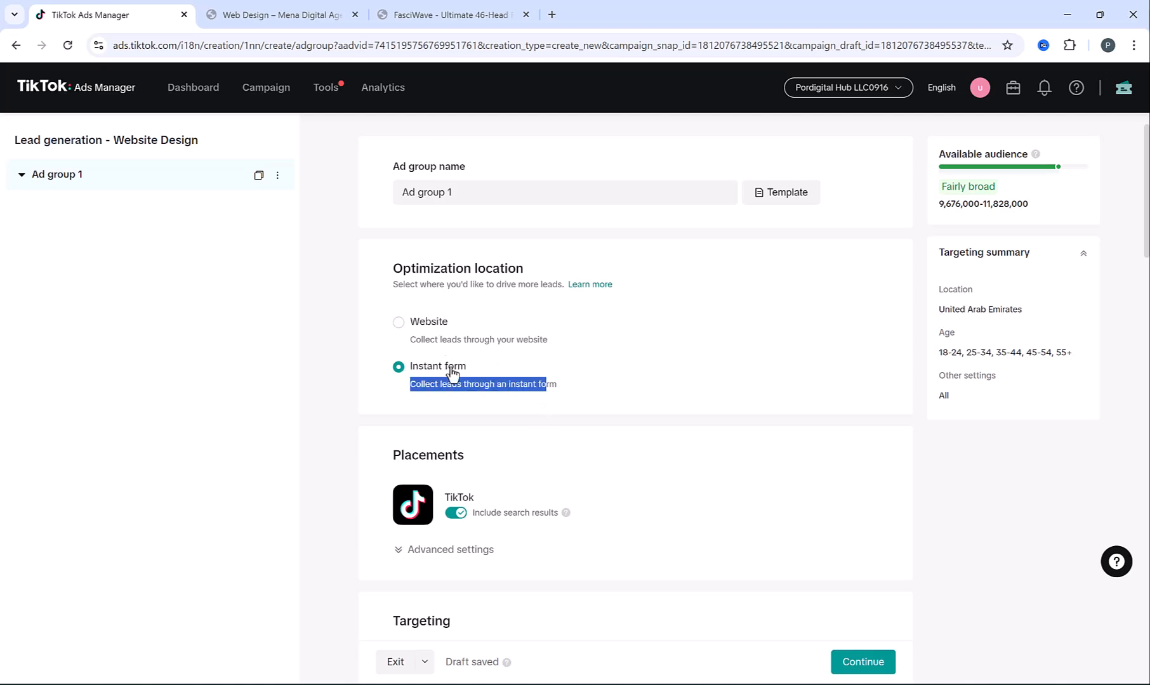
Expand advanced placement settings and review targeting (United Arab Emirates) and the 30.00 AED daily budget
scroll(495, 387, down, 2)
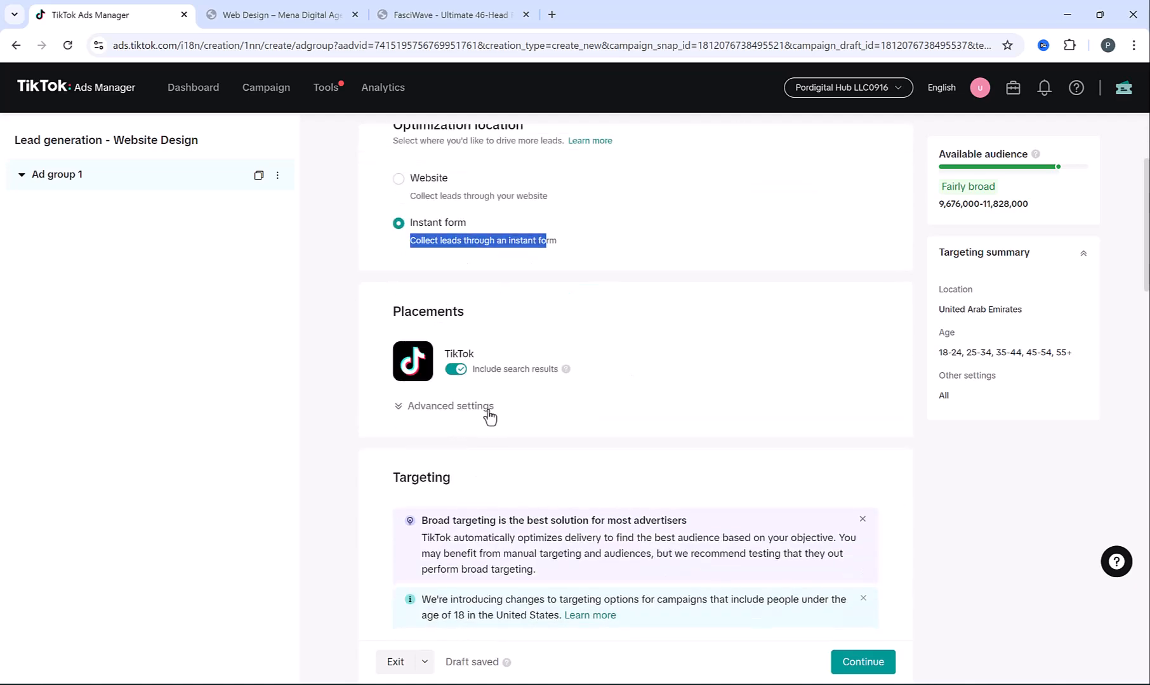
click(477, 406)
scroll(603, 352, down, 8)
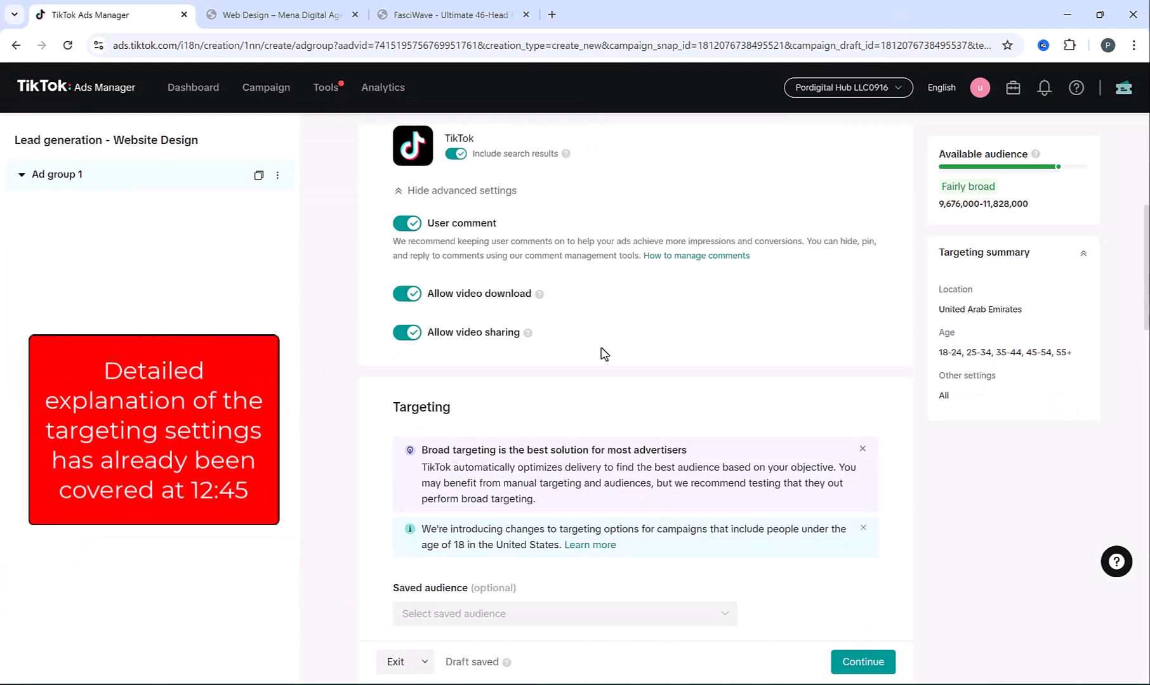
scroll(447, 383, down, 3)
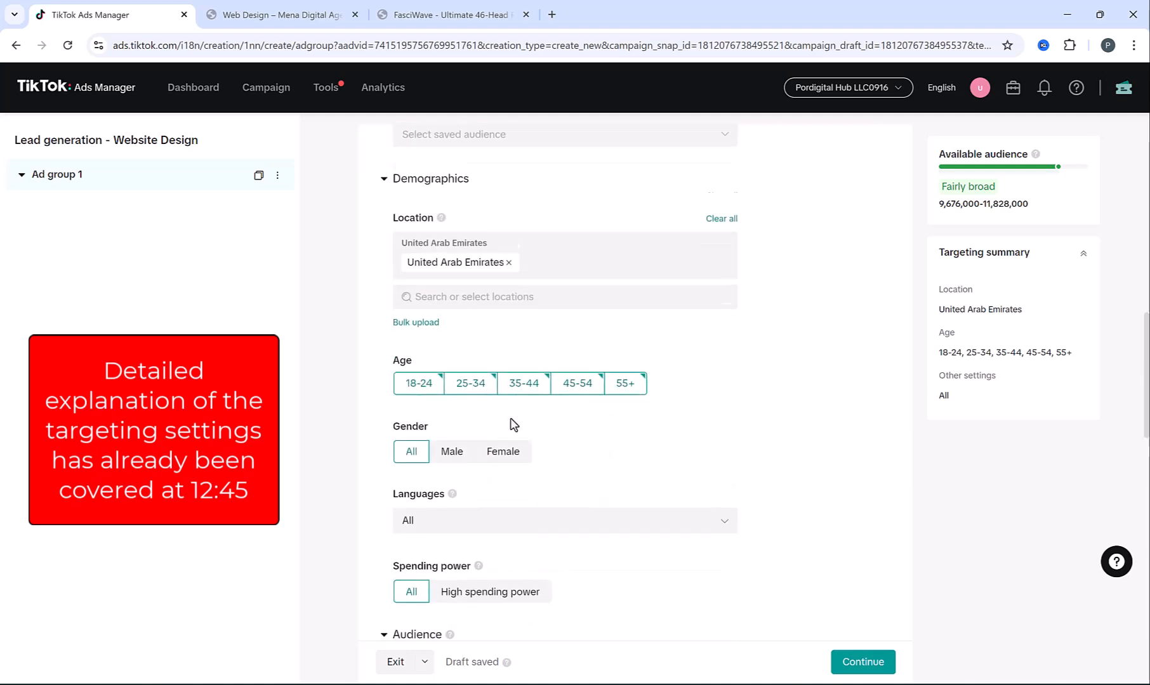
scroll(502, 406, down, 5)
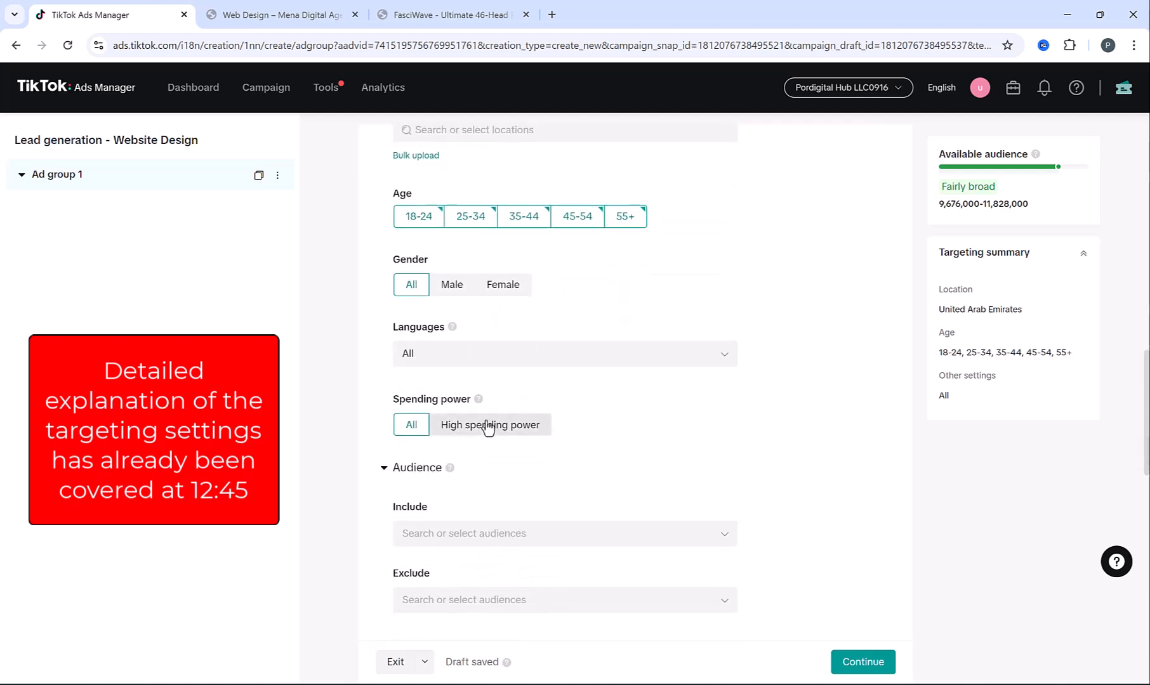
scroll(449, 411, down, 3)
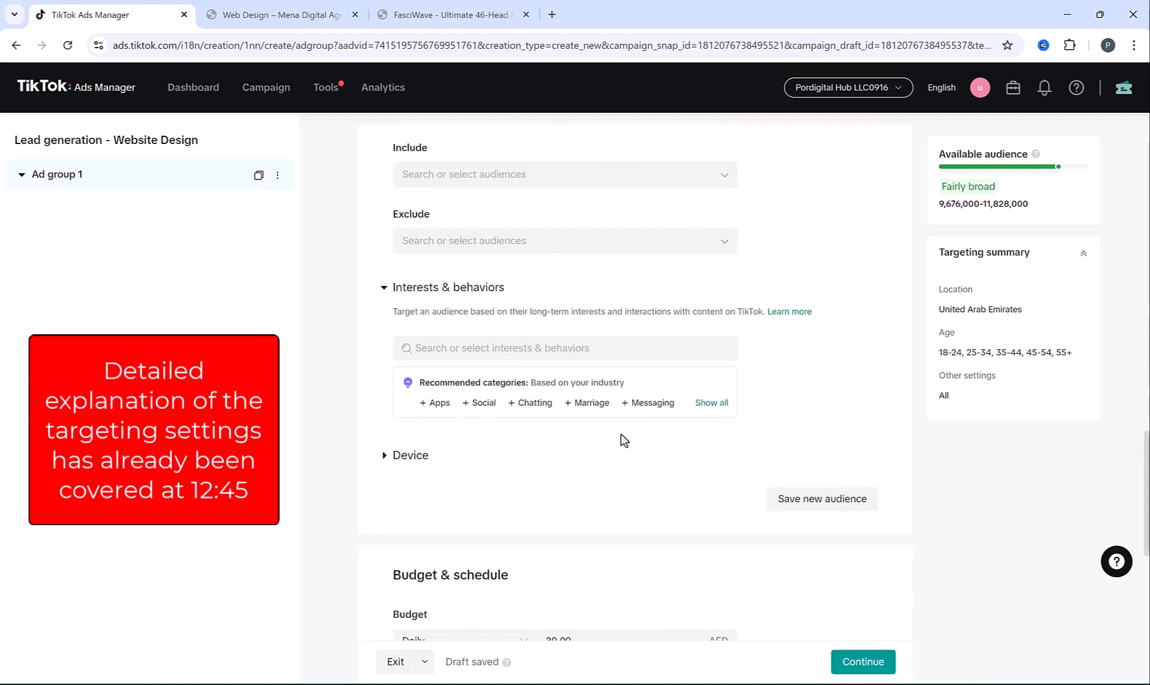
scroll(624, 439, down, 3)
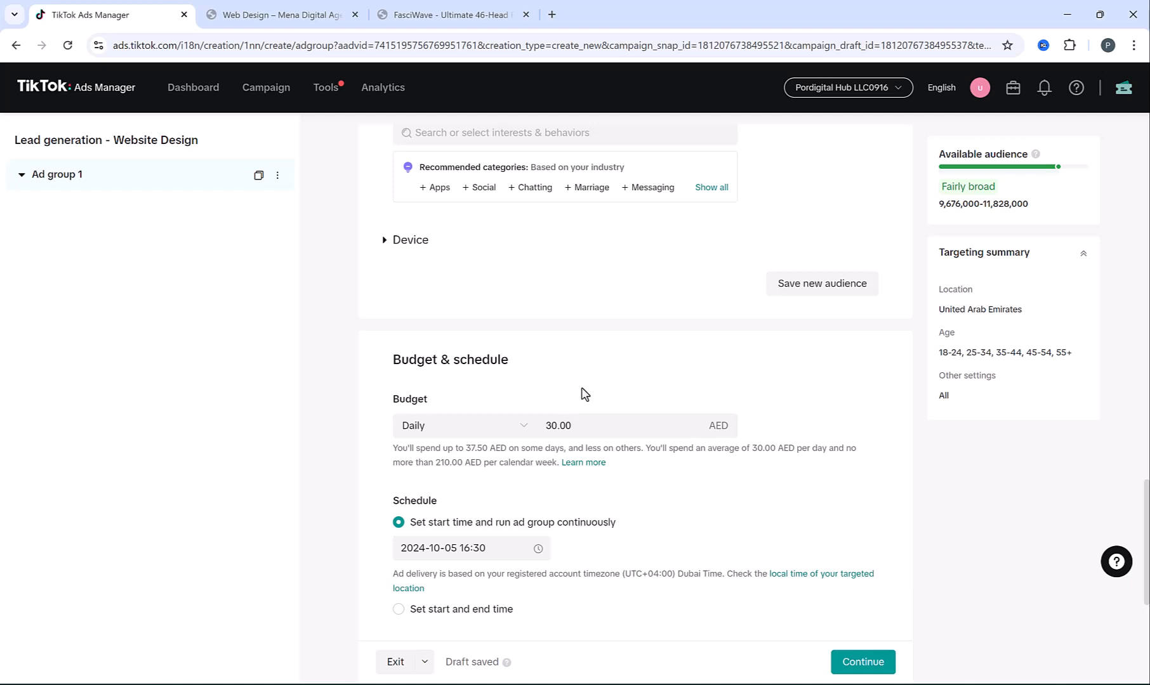
scroll(580, 392, down, 5)
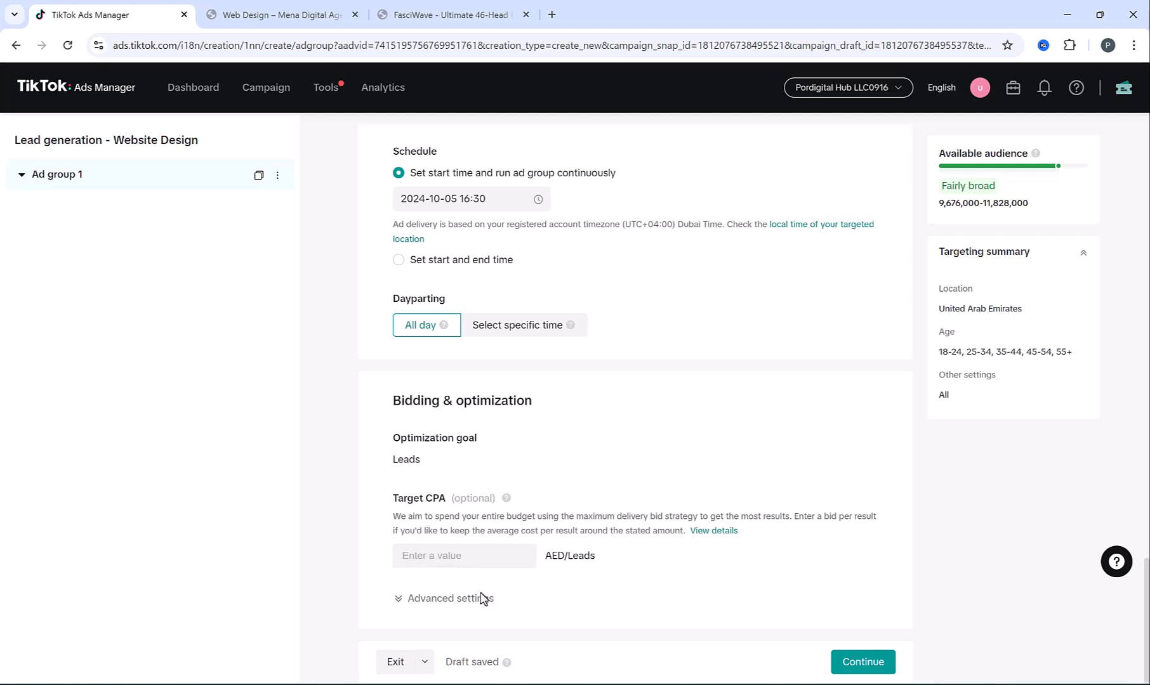
Attach the Website design Ad1.mov video from the library
click(873, 661)
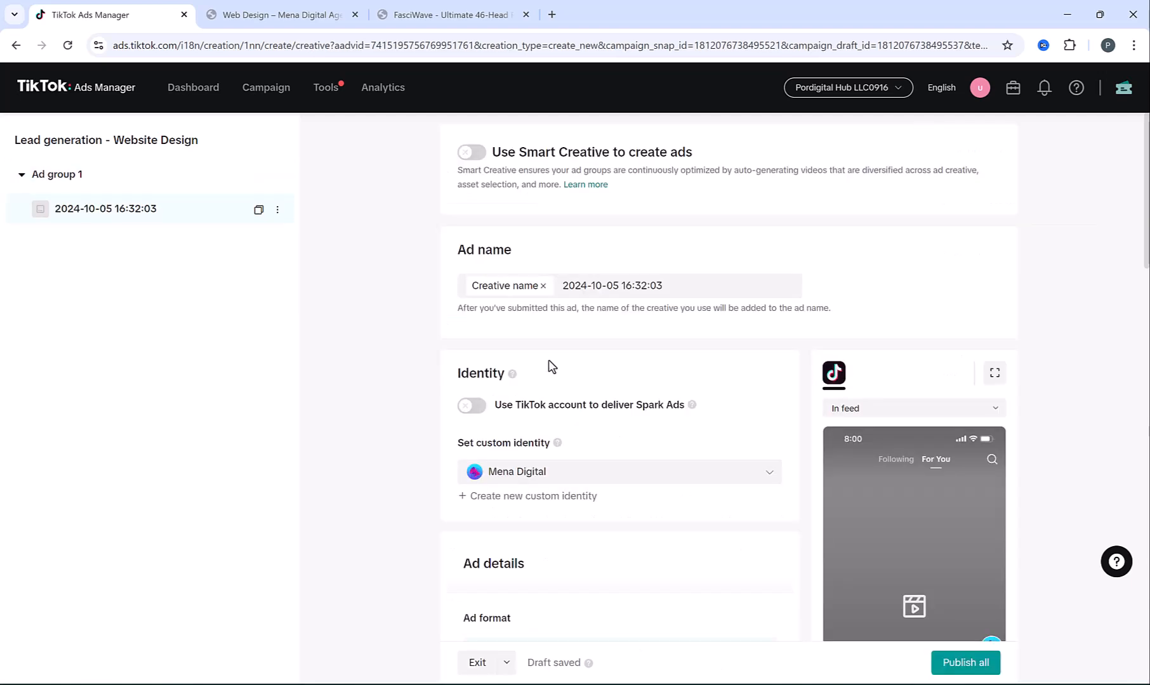
scroll(549, 366, down, 5)
scroll(434, 352, down, 1)
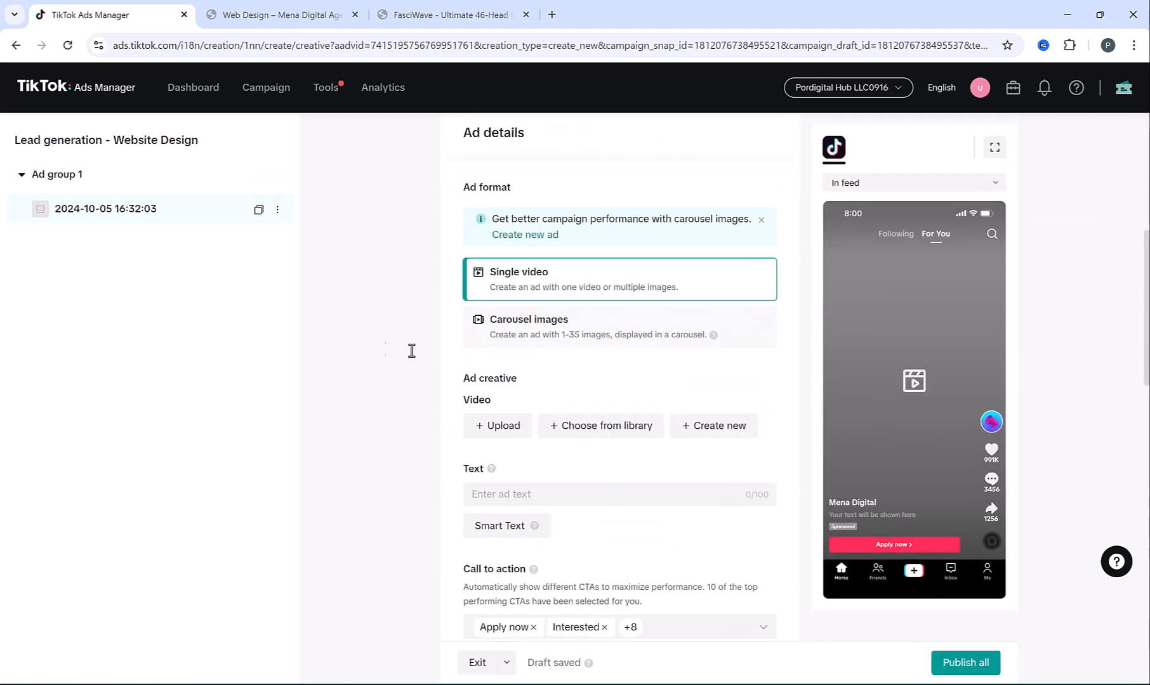
click(607, 431)
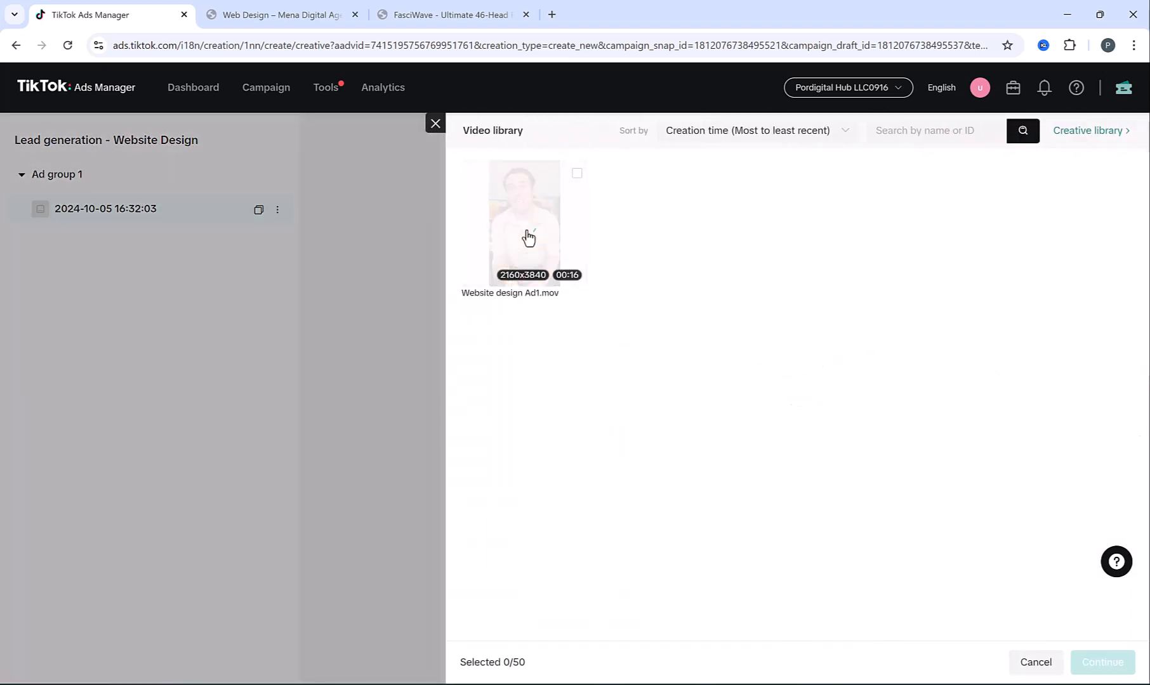
click(522, 225)
click(1103, 662)
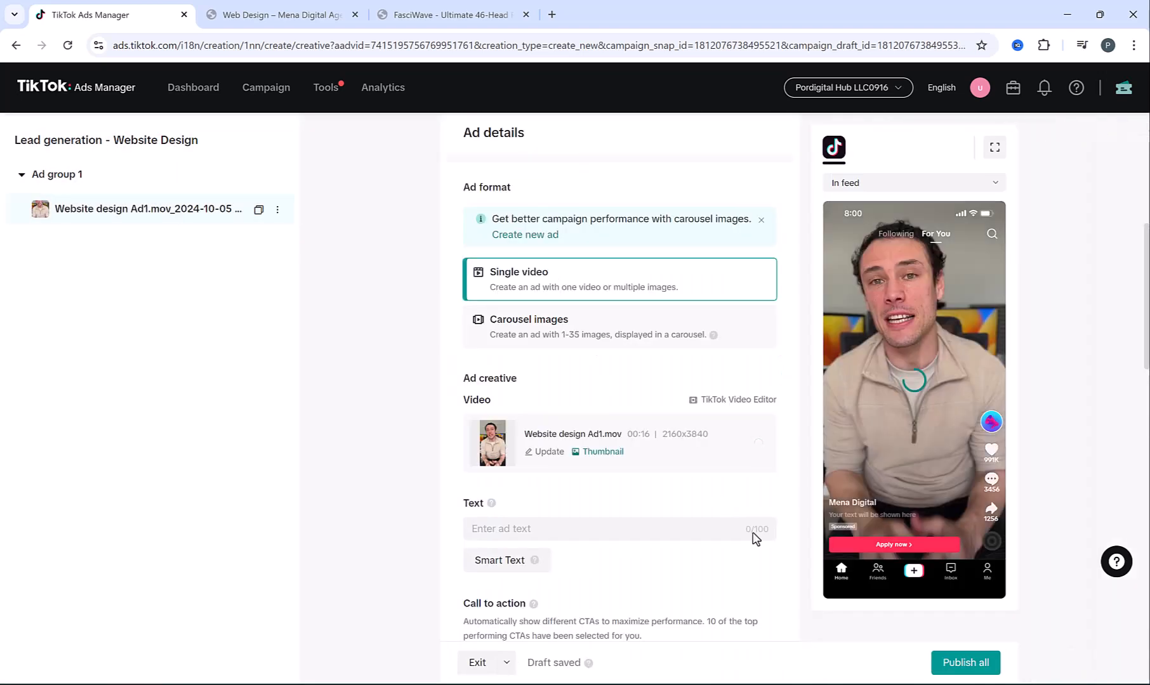
Paste the ad text and start creating a new Instant Form
click(607, 534)
text(Our expert designers craft stunning, mobile-friendly websites to elevate your brand.)
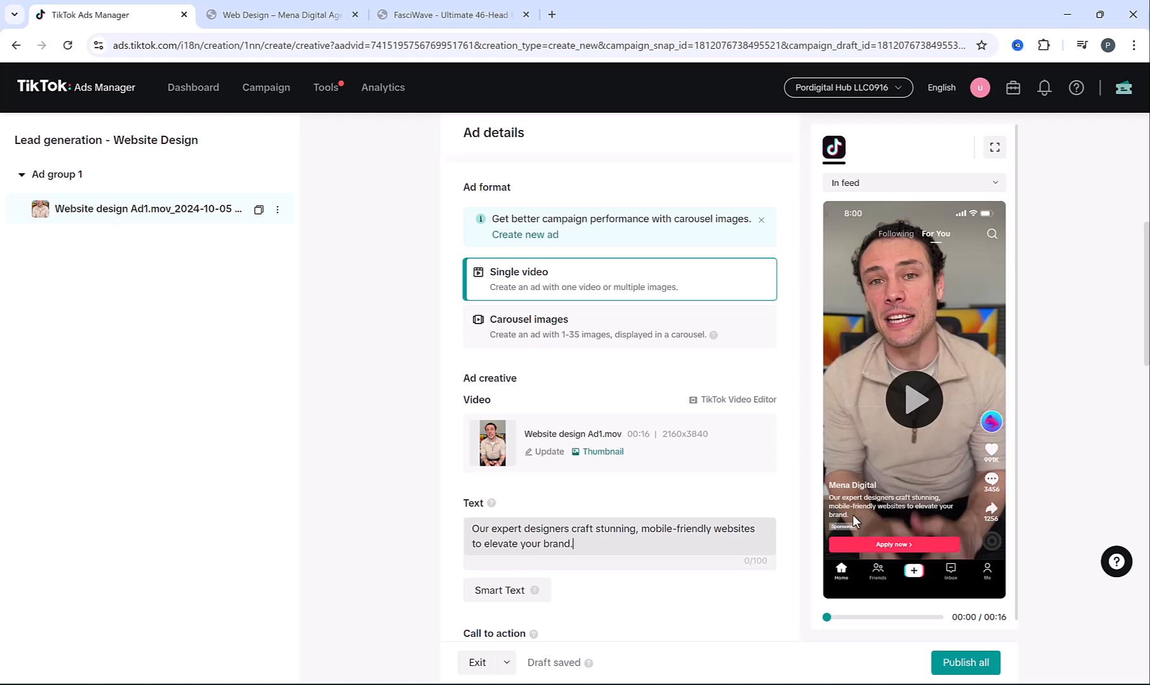
scroll(463, 434, down, 1)
scroll(462, 434, down, 7)
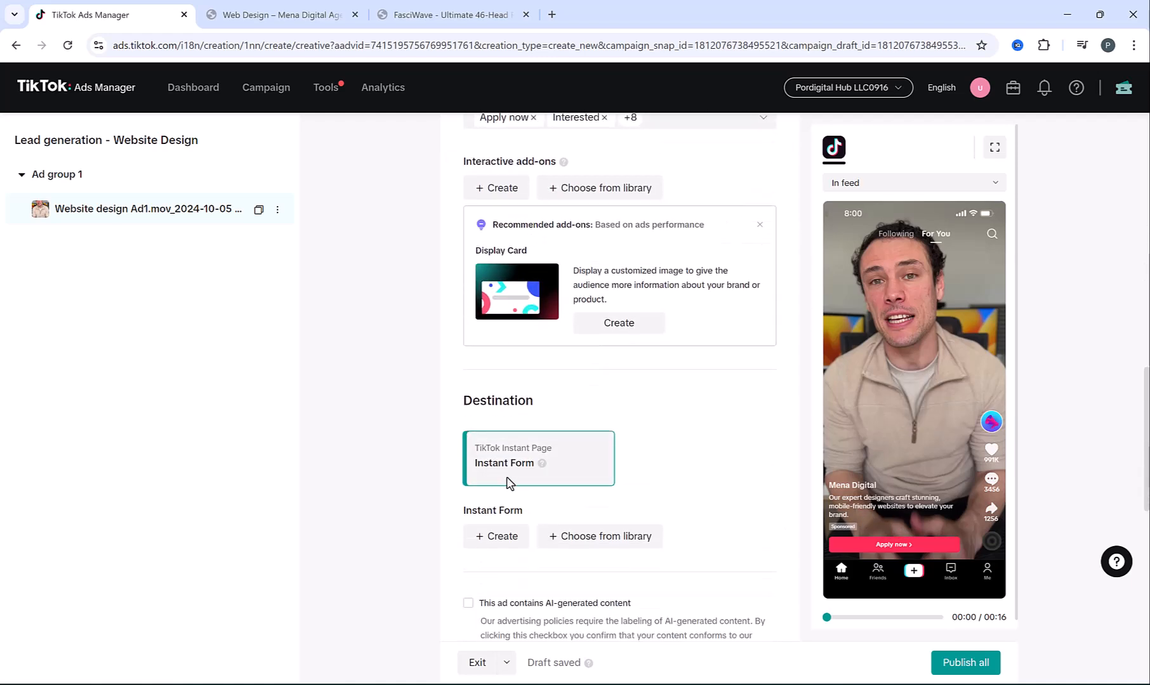
click(489, 539)
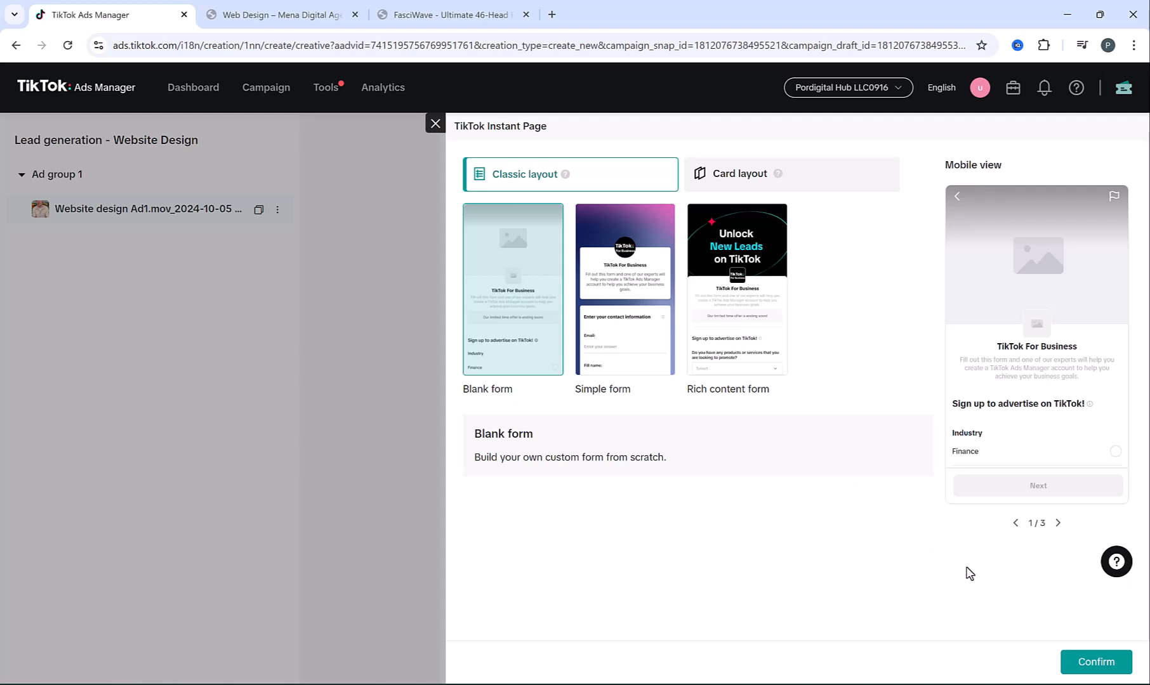
Choose the Blank form template and keep English as the form language
click(1097, 661)
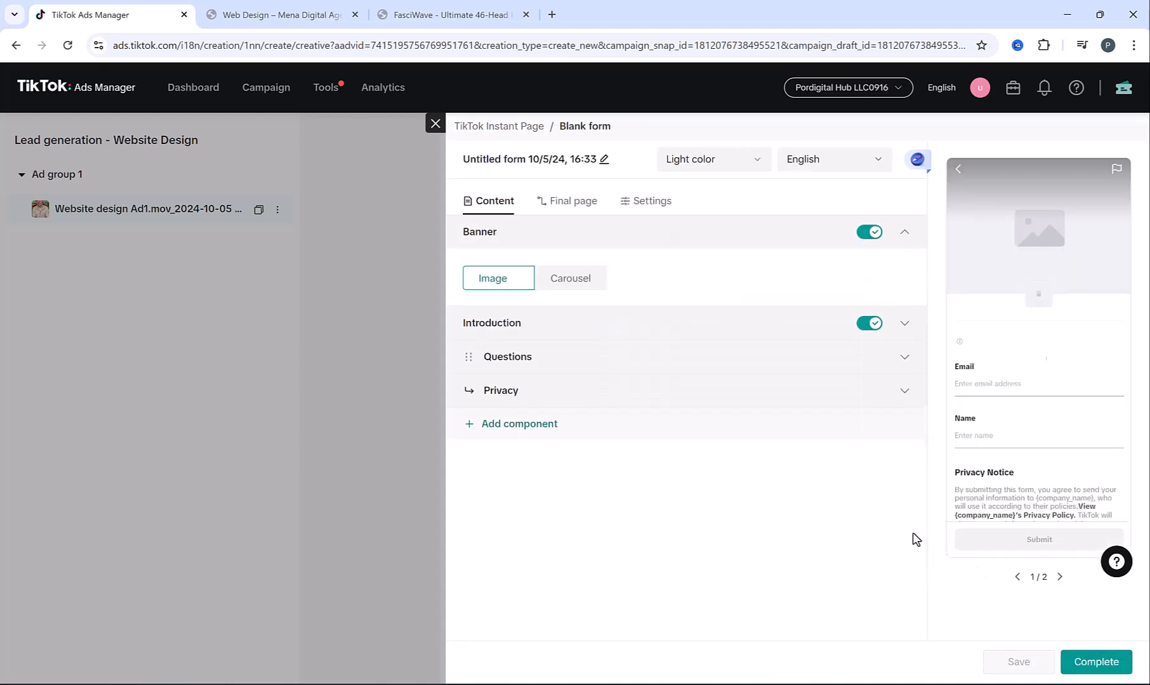
click(809, 161)
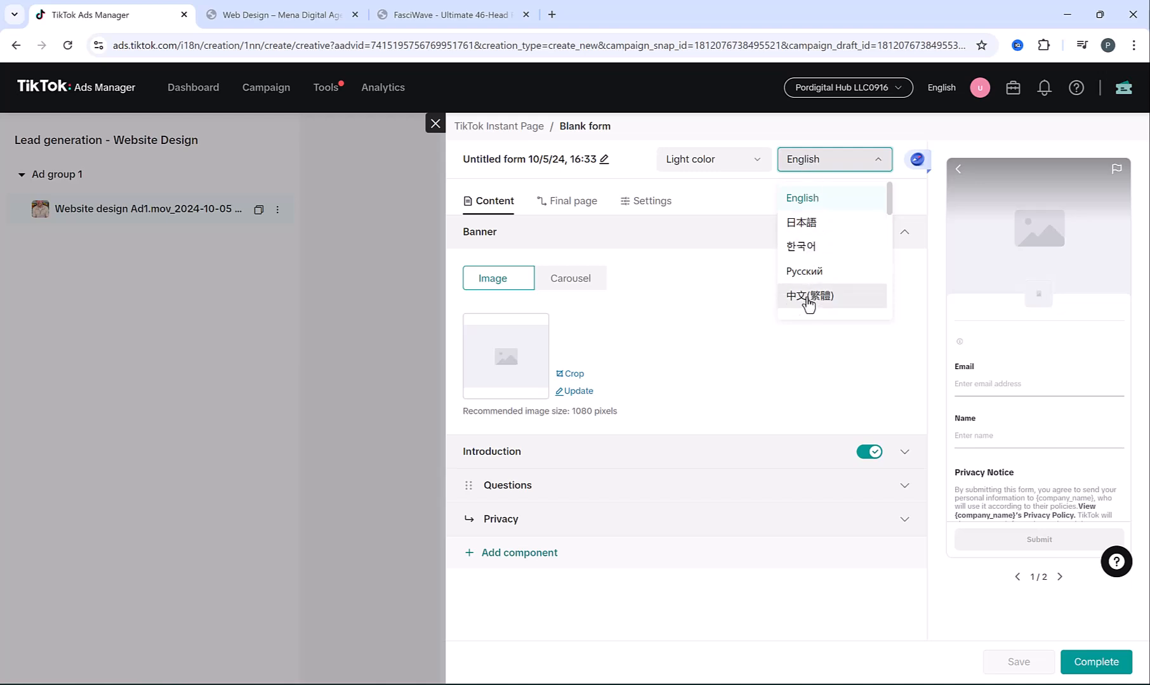
click(730, 282)
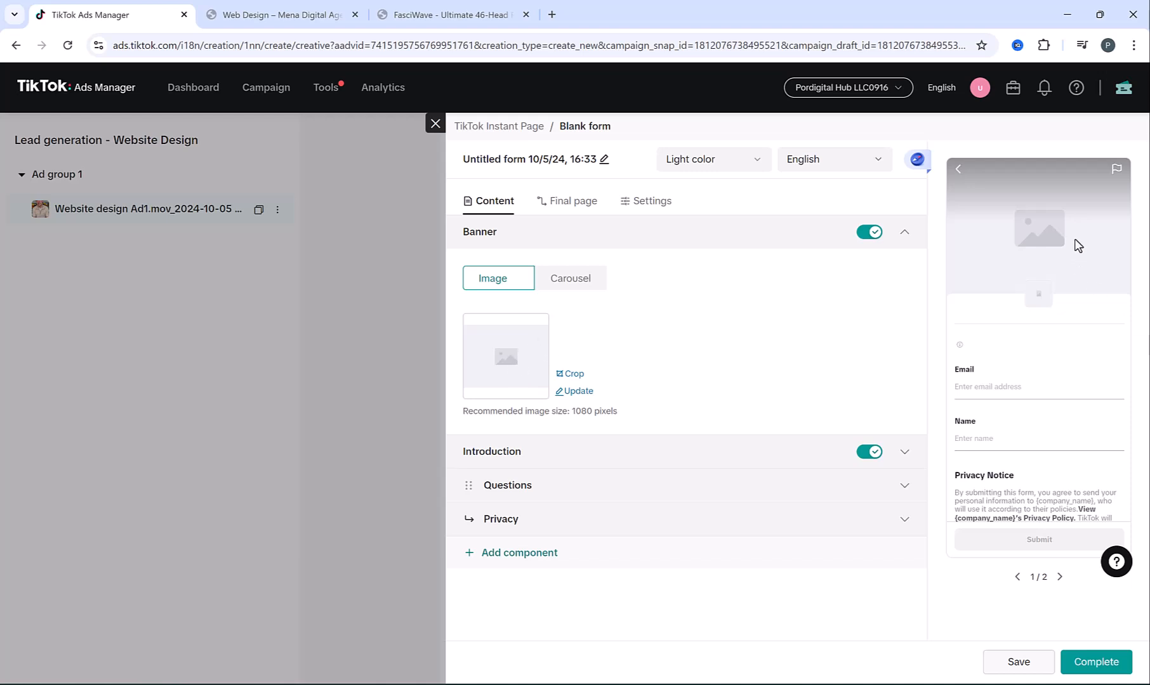
Set the banner to the pexels photo of laptops and a tablet on a desk
click(574, 394)
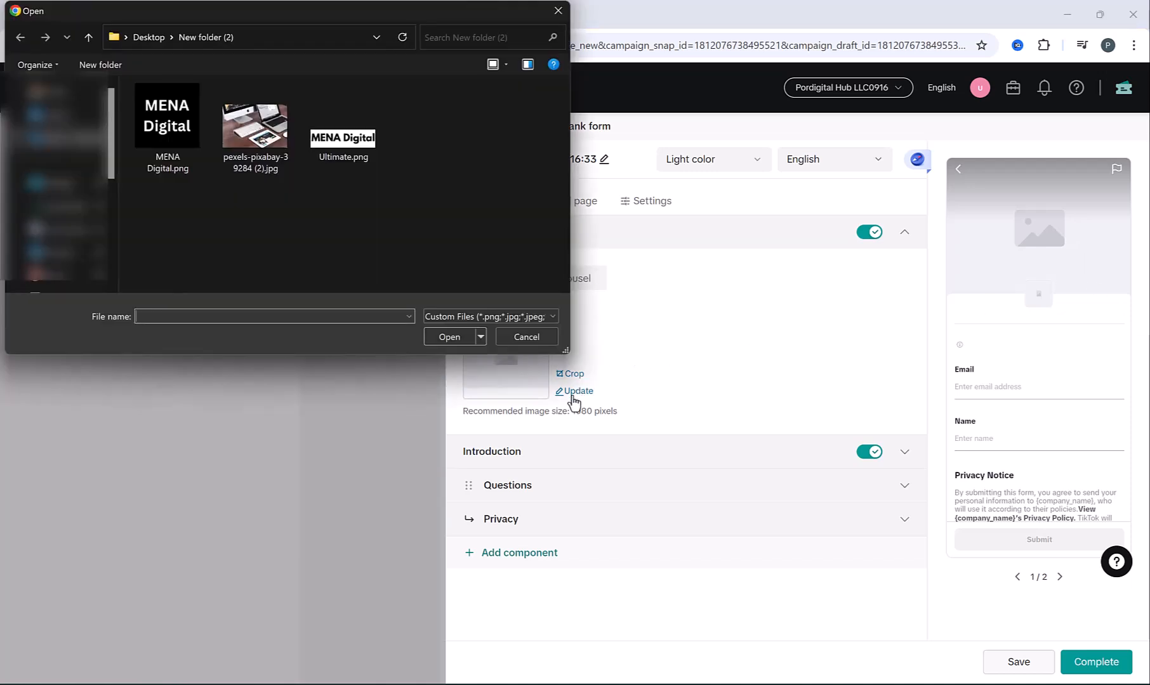
double_click(255, 127)
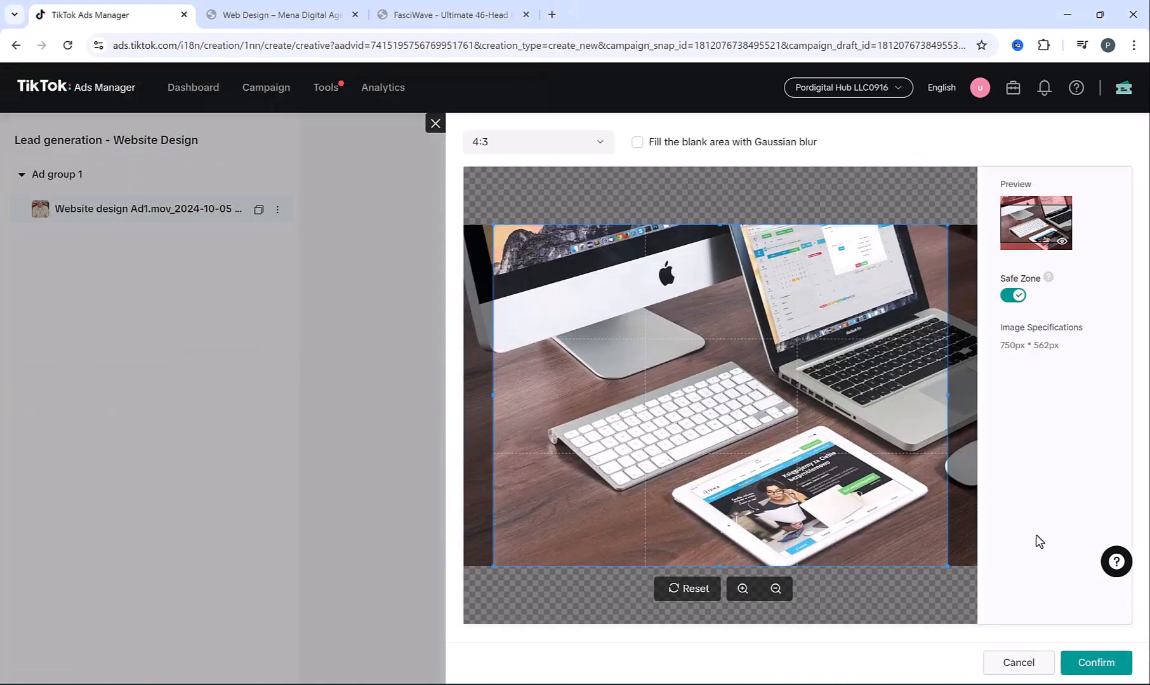
click(1083, 660)
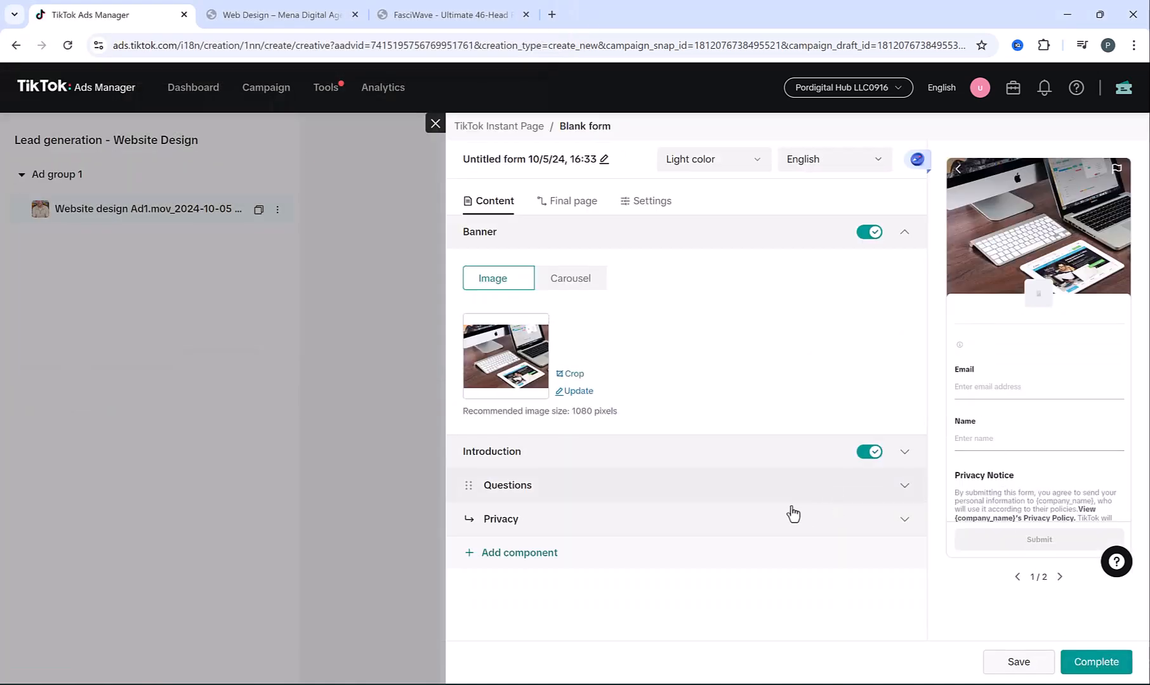
click(724, 499)
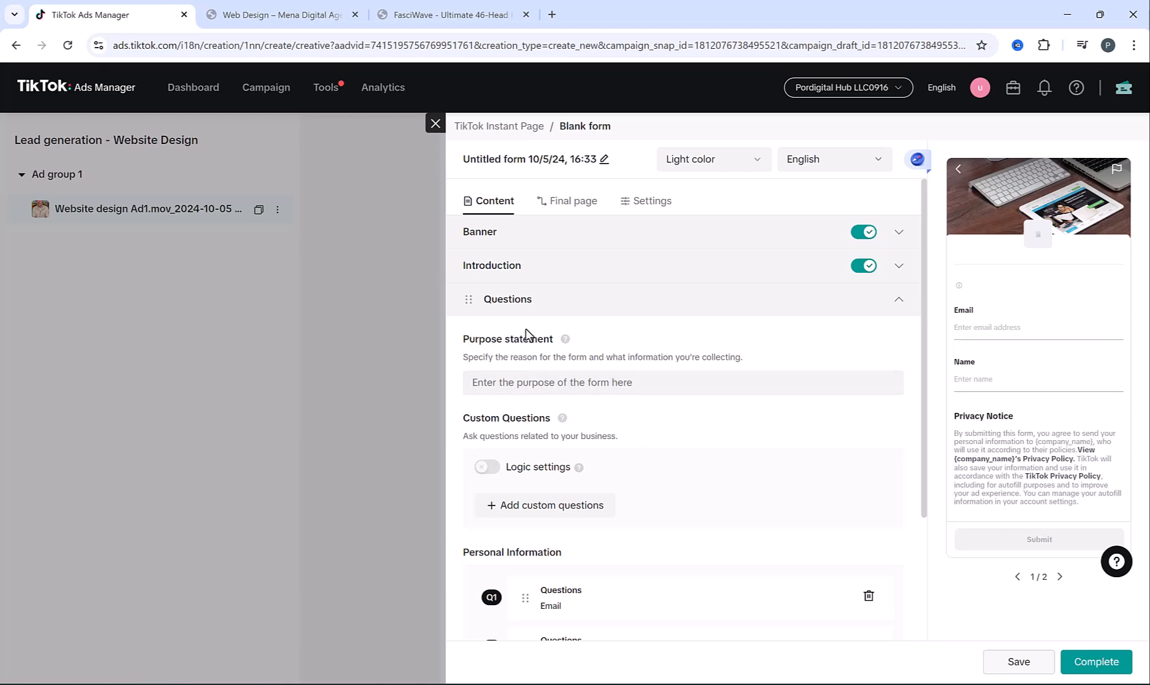
Paste the purpose statement 'kindly answer these questions...' and move Email below Name
click(525, 383)
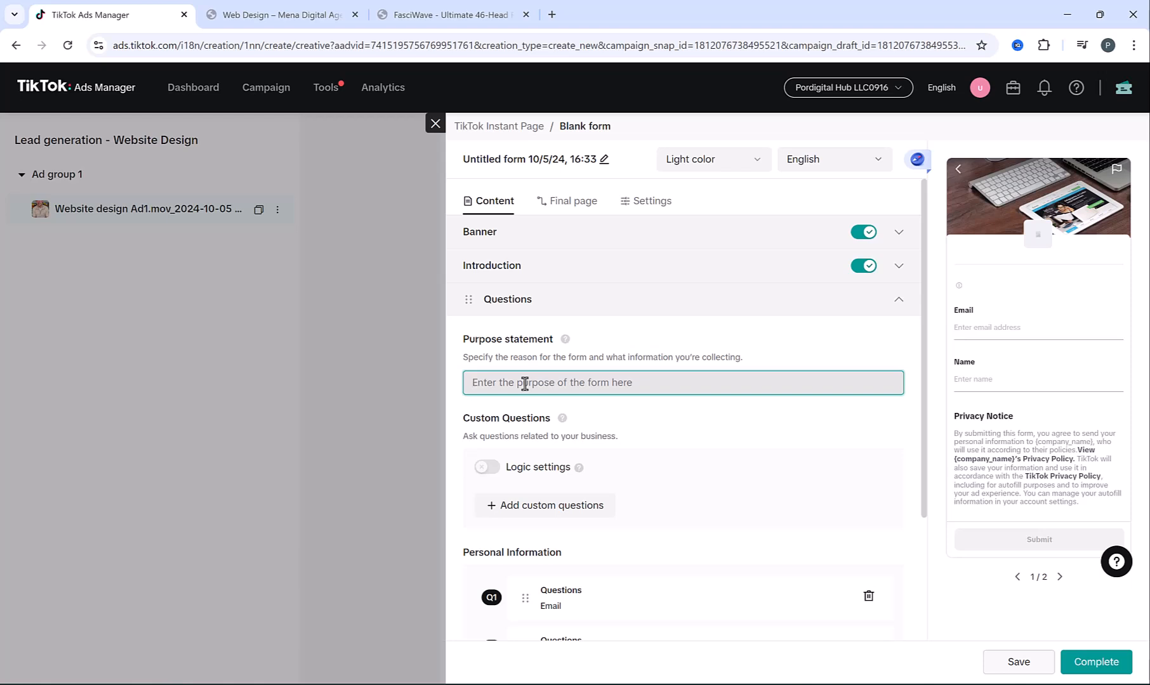
text(kindly answer these questions to help us assist you more effectively)
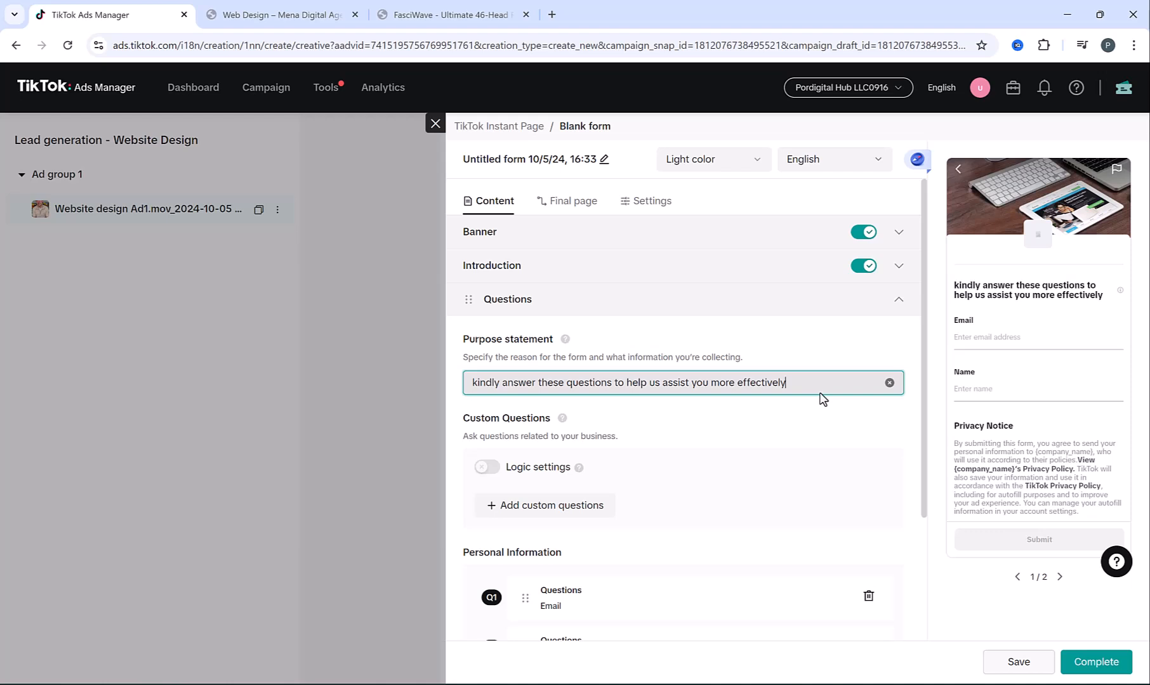
scroll(677, 382, down, 2)
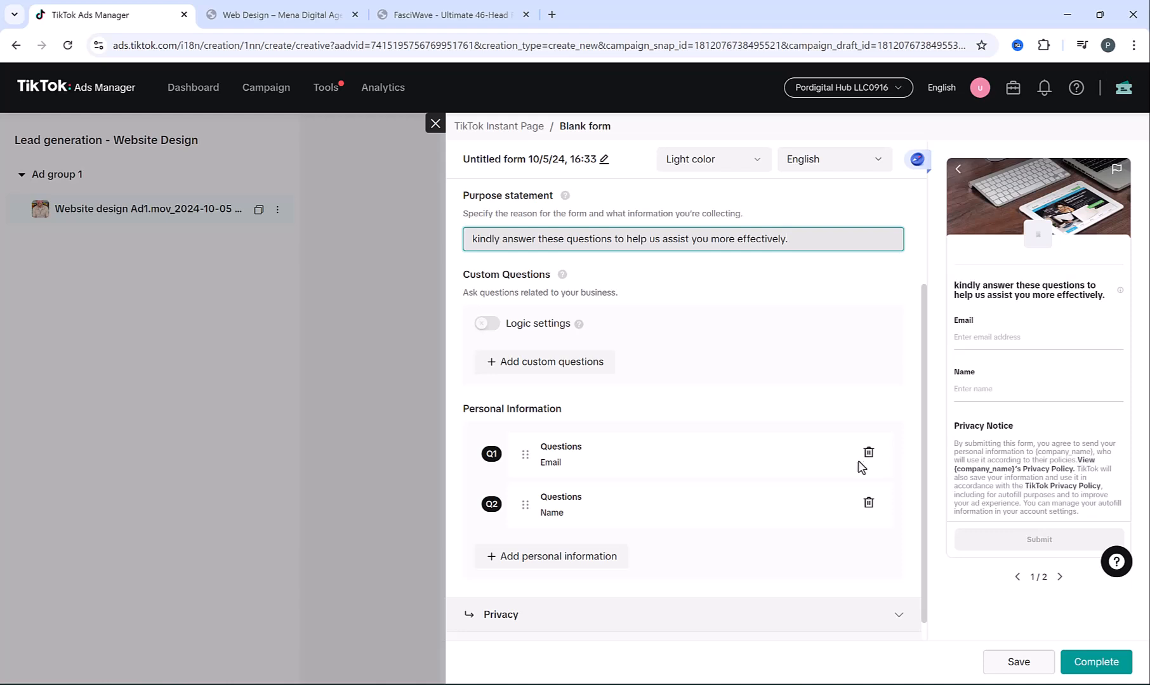
drag(525, 454, 524, 502)
Add a Phone number question from the contact information fields
click(544, 556)
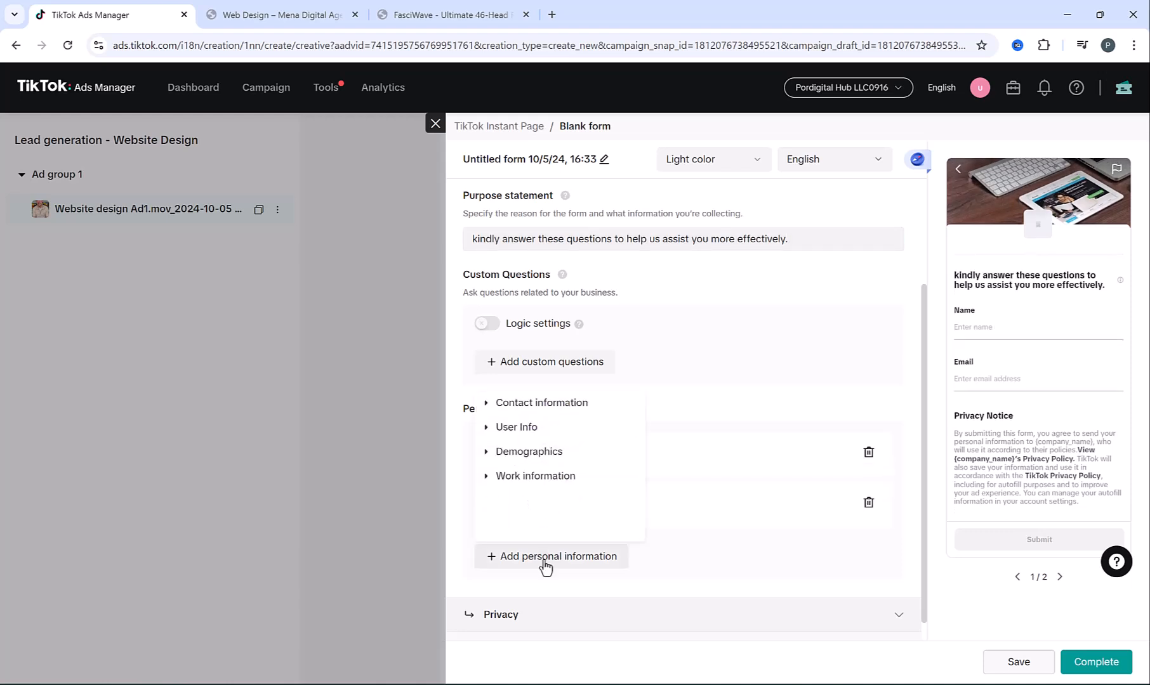
click(486, 403)
click(533, 428)
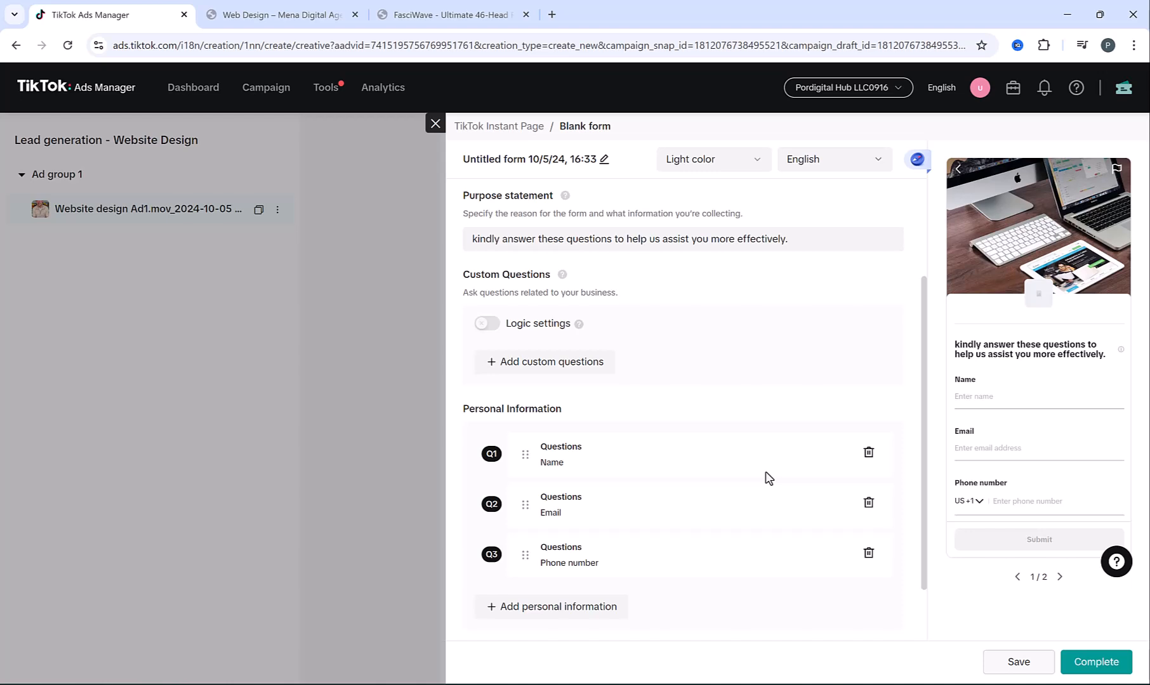
Browse the work, demographics and user info fields, closing the list without adding more
click(552, 606)
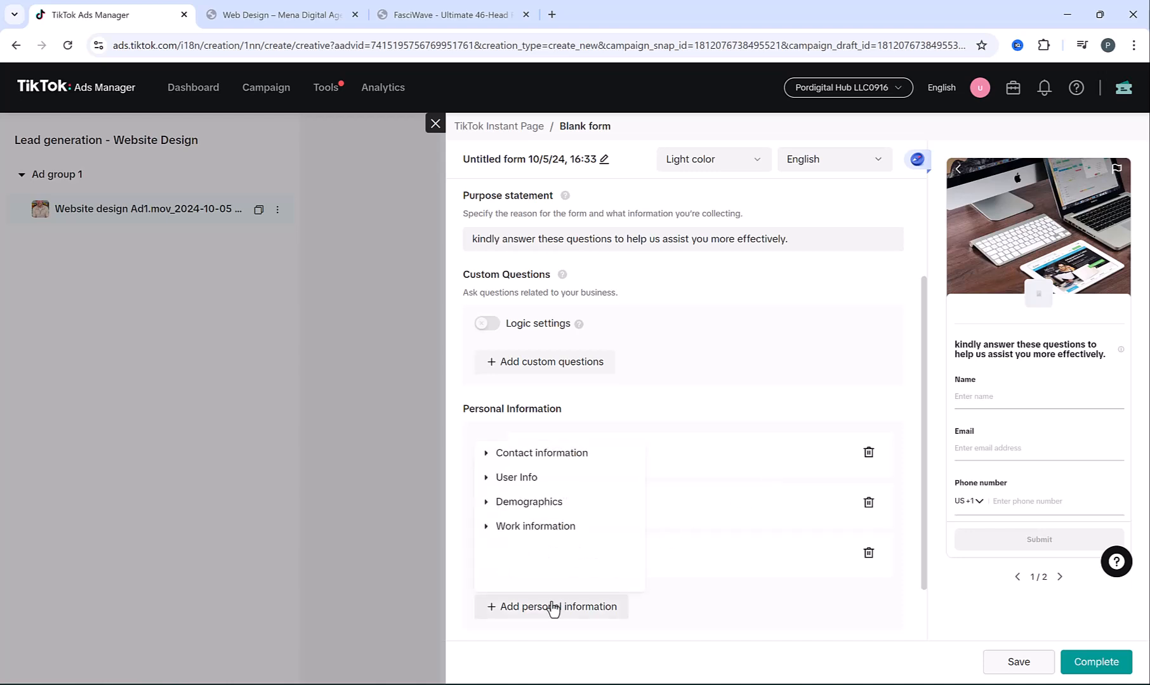
click(489, 530)
scroll(489, 538, down, 1)
scroll(489, 524, up, 1)
click(489, 507)
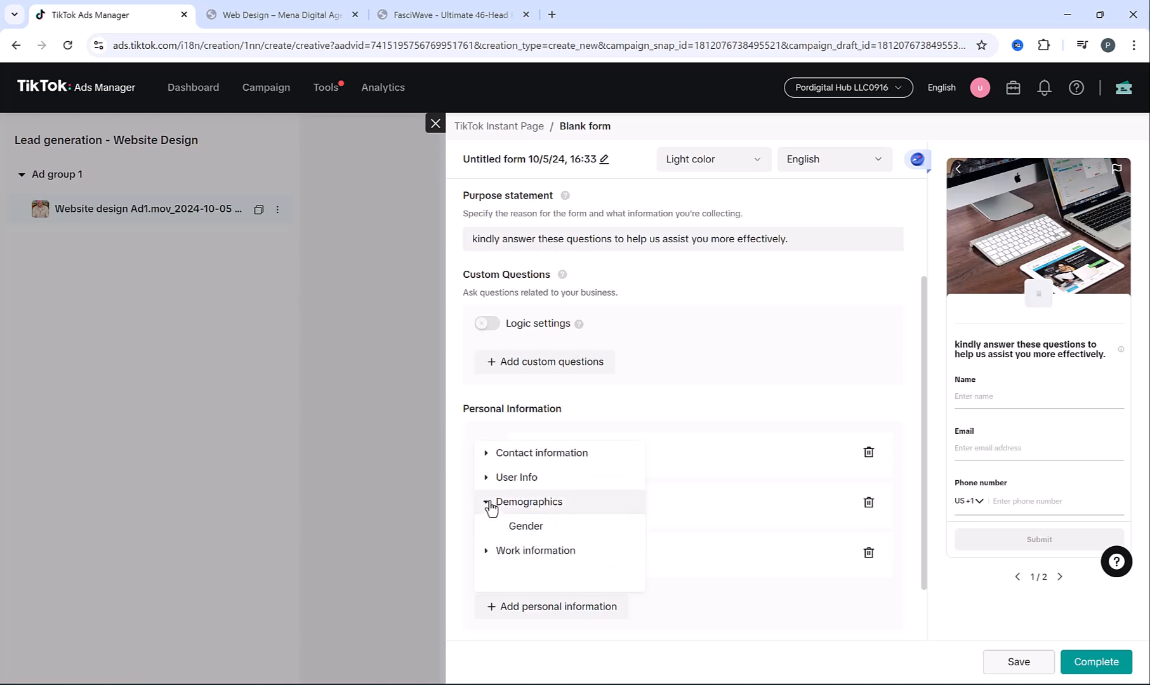
click(486, 480)
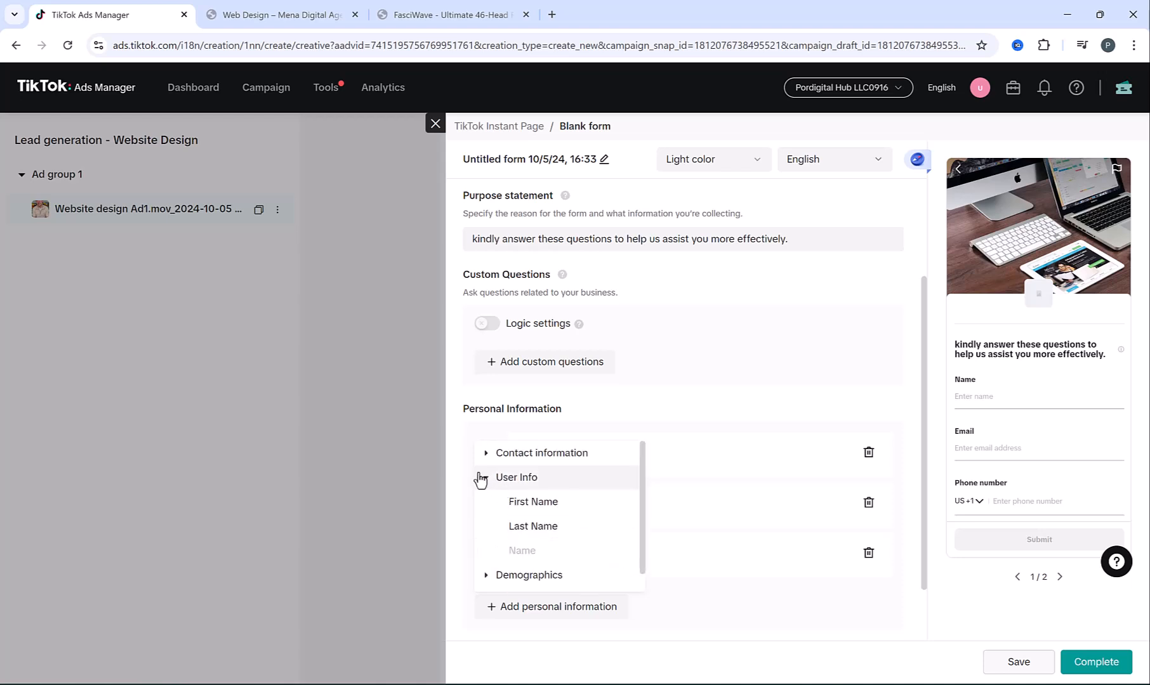
click(486, 480)
click(489, 455)
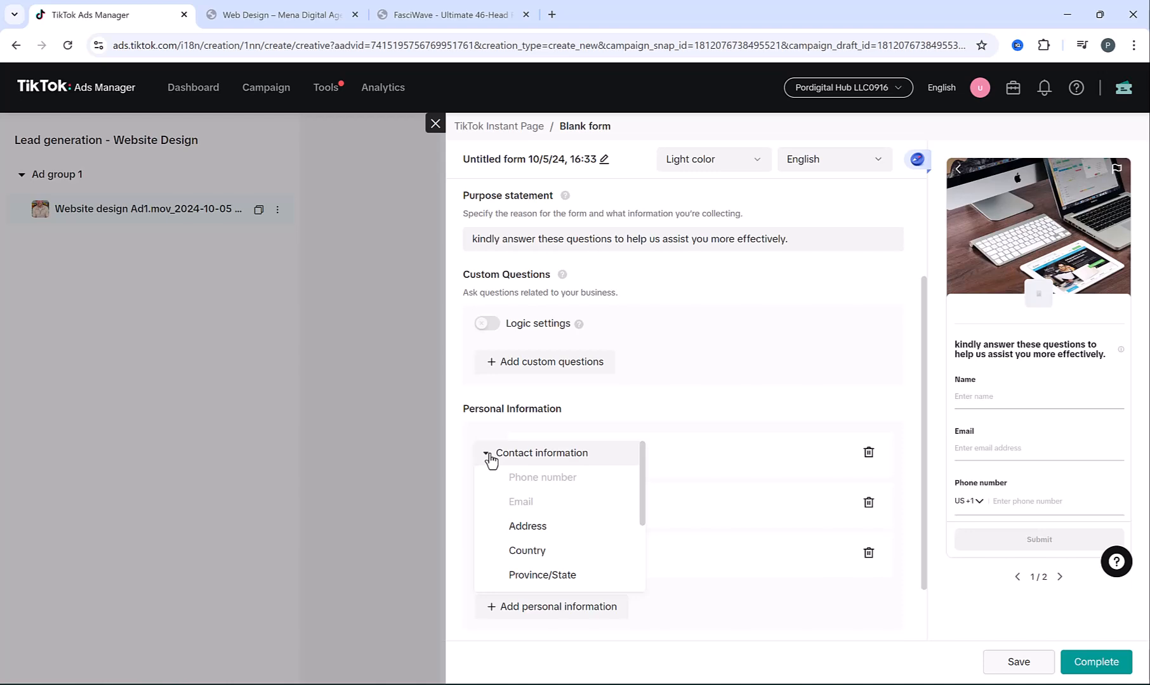
scroll(506, 502, down, 1)
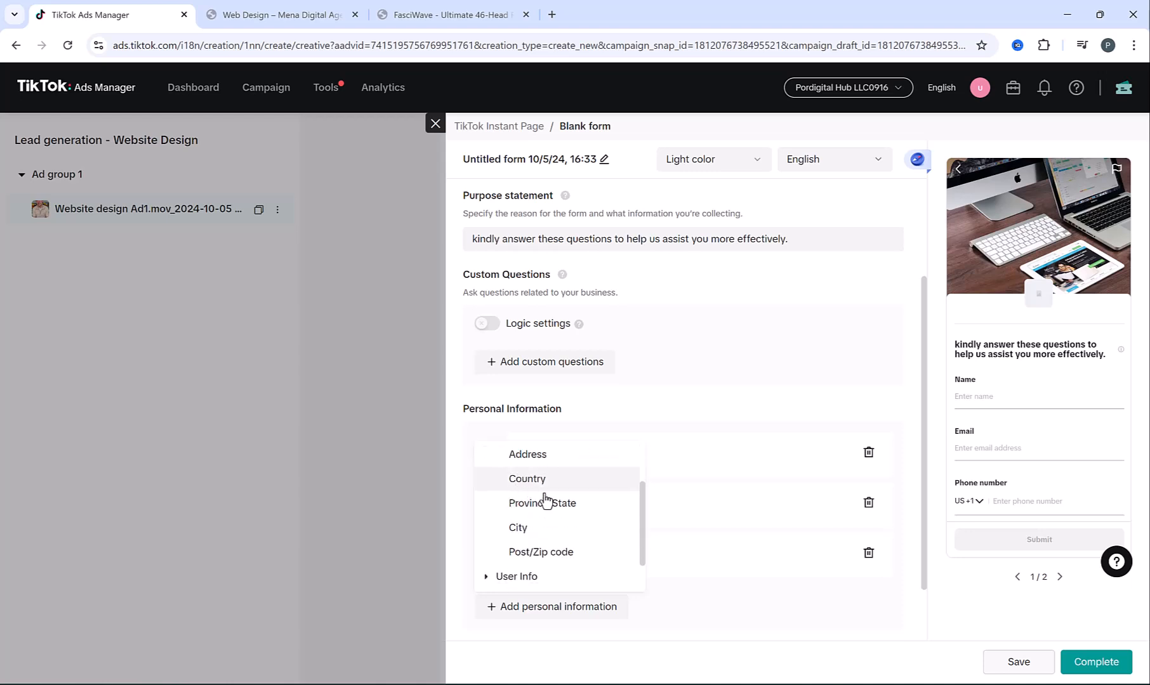
click(746, 606)
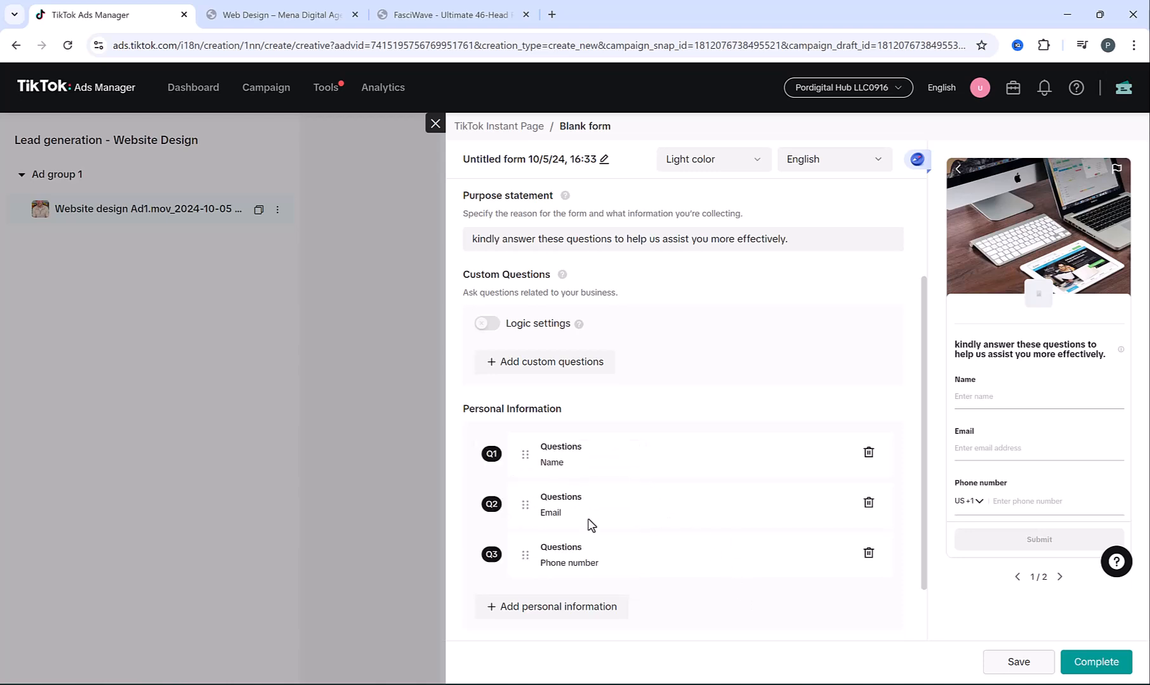
Add a multiple-choice website-type question with answers Company Website and Ecommerce Website
click(531, 375)
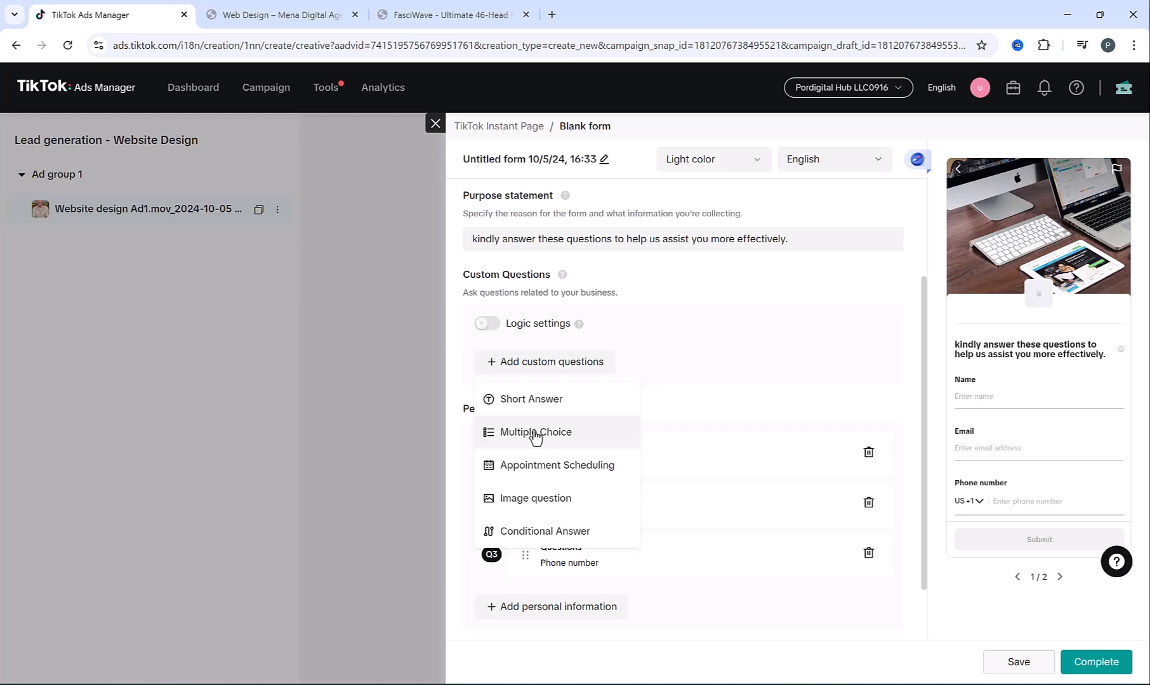
click(535, 434)
text(How would you describe the type of website you're looking to create?)
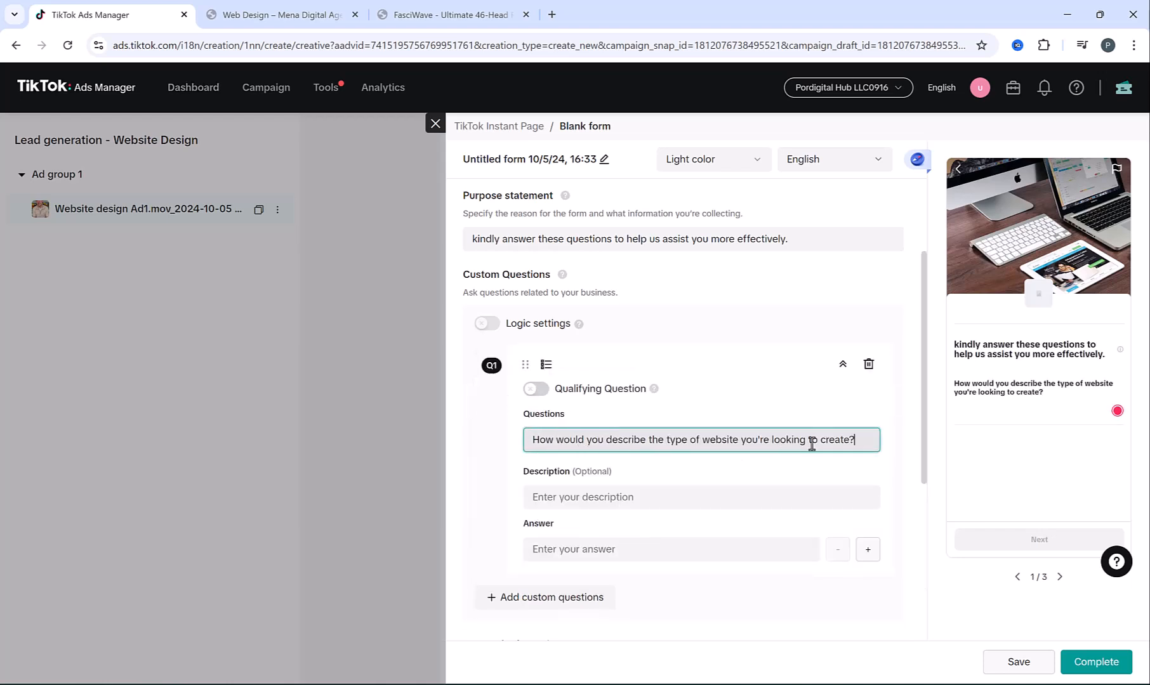
scroll(691, 475, down, 1)
click(608, 476)
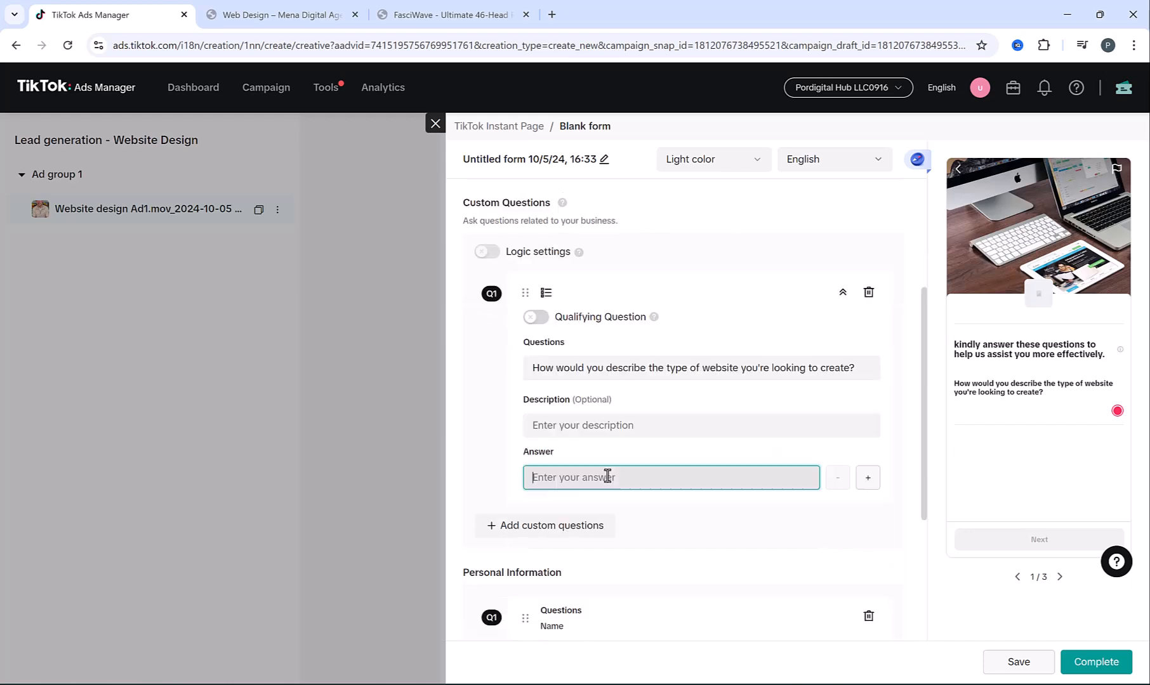
text(Company Website)
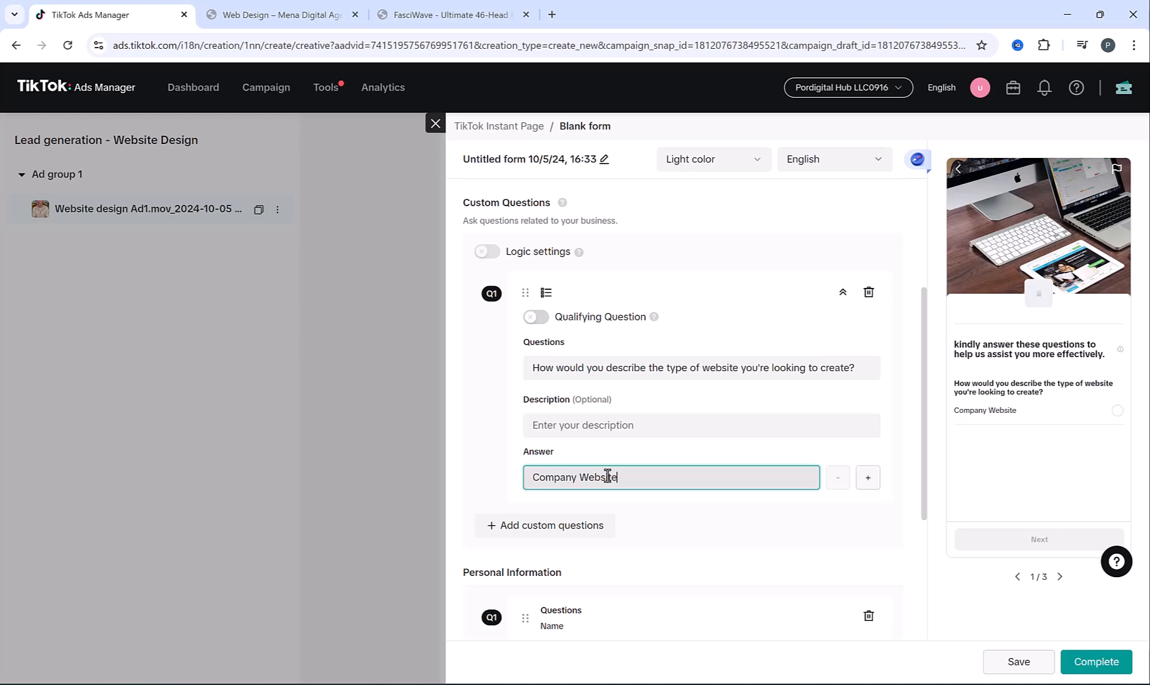
click(864, 478)
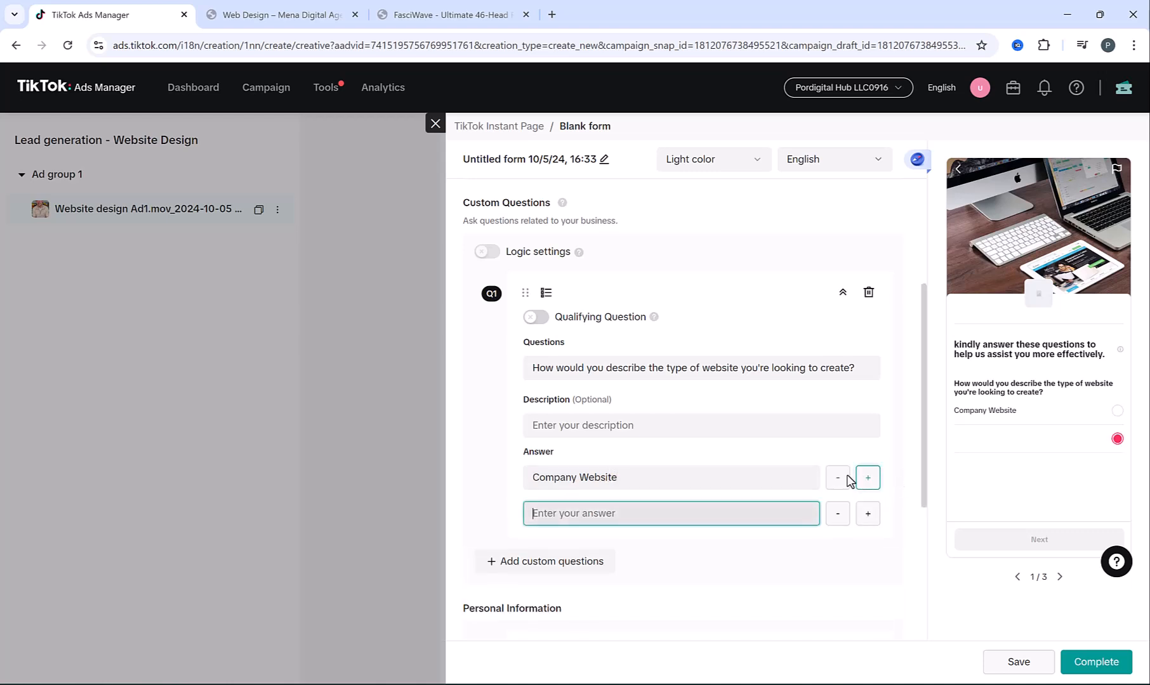
text(Ecommerce Website)
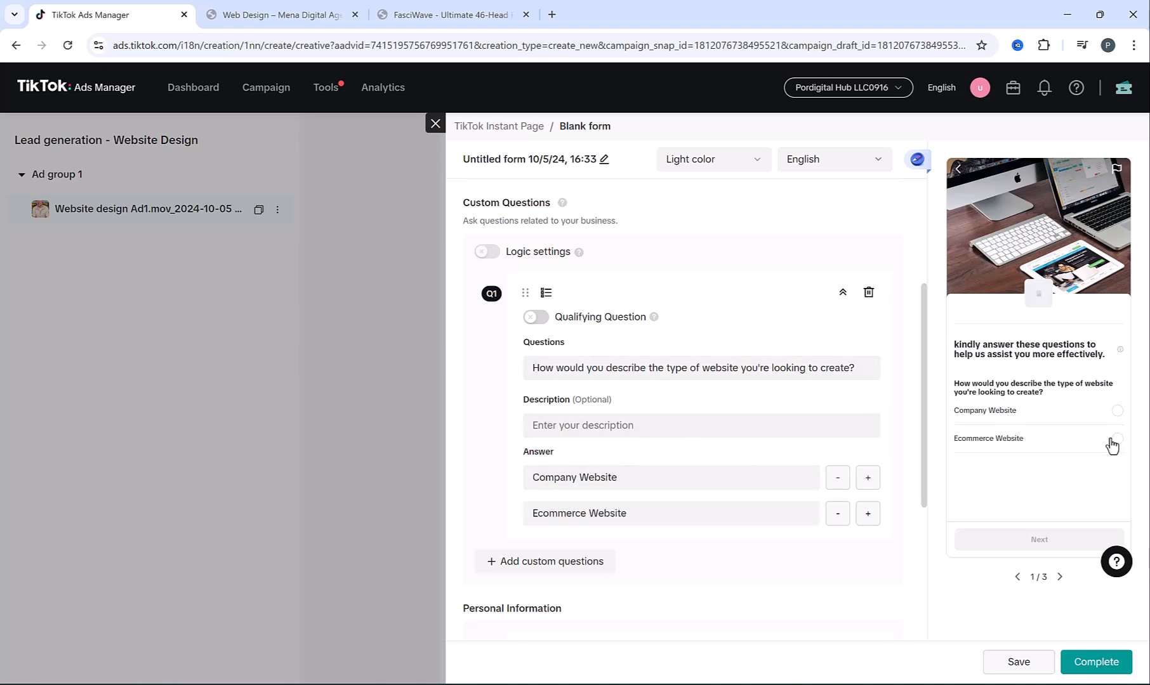
click(1117, 413)
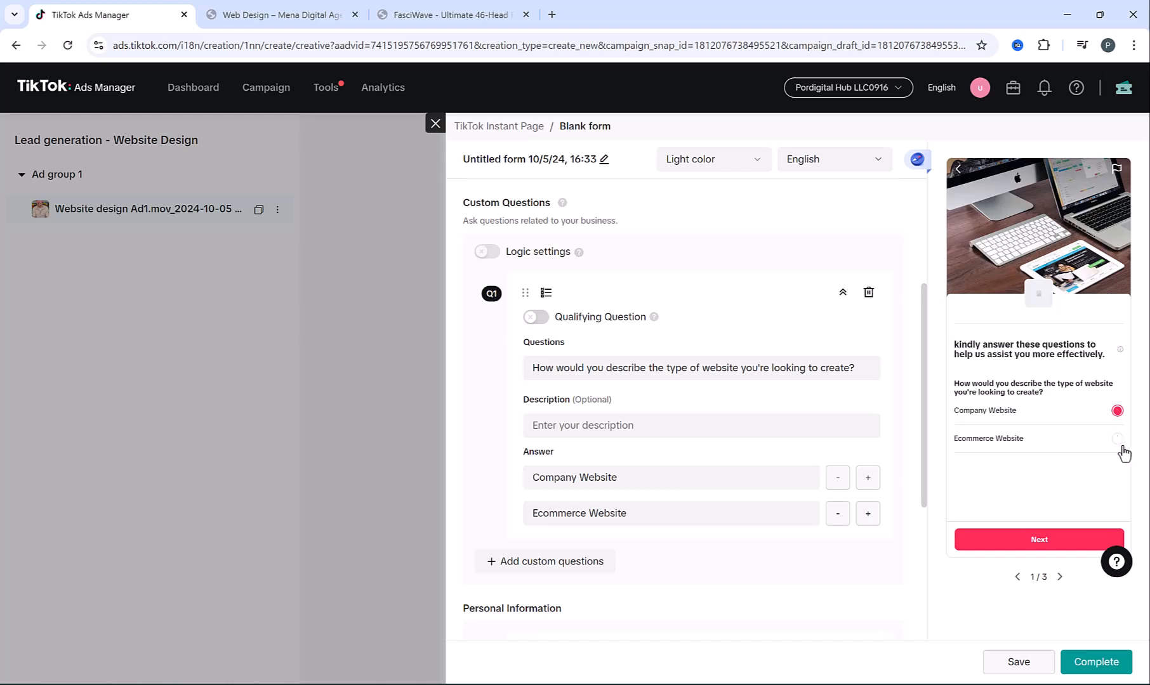
click(1117, 440)
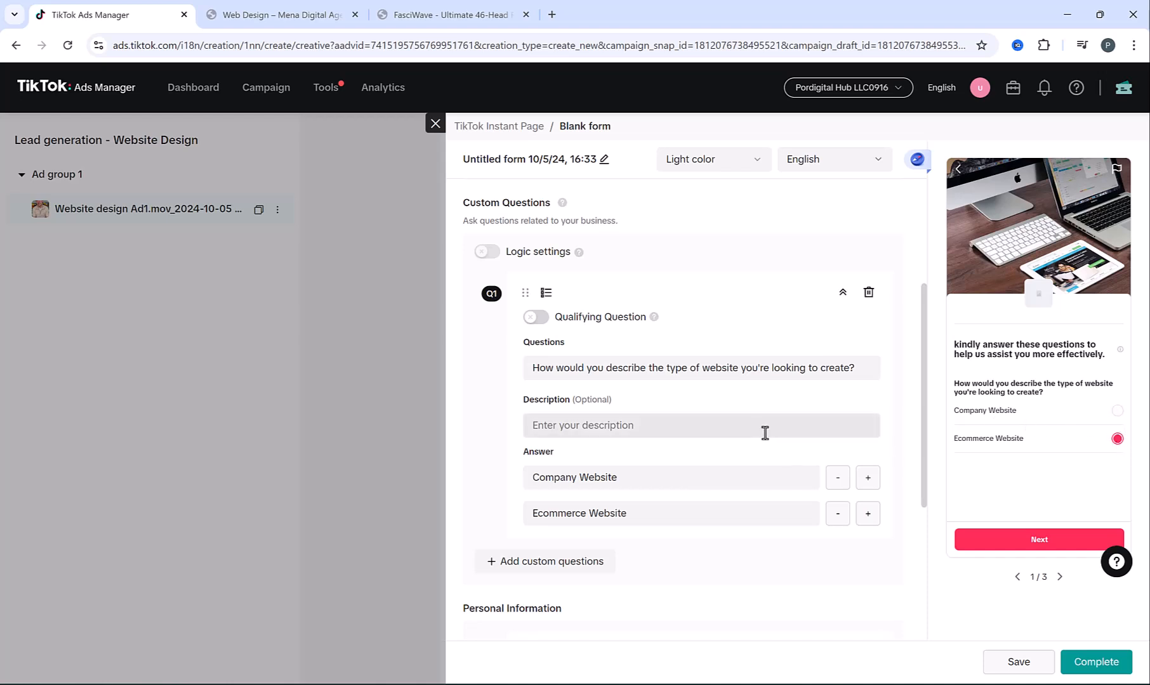
Add a multiple-choice question 'Do you currently have a website?' with answers Yes and No
scroll(665, 416, down, 1)
click(501, 490)
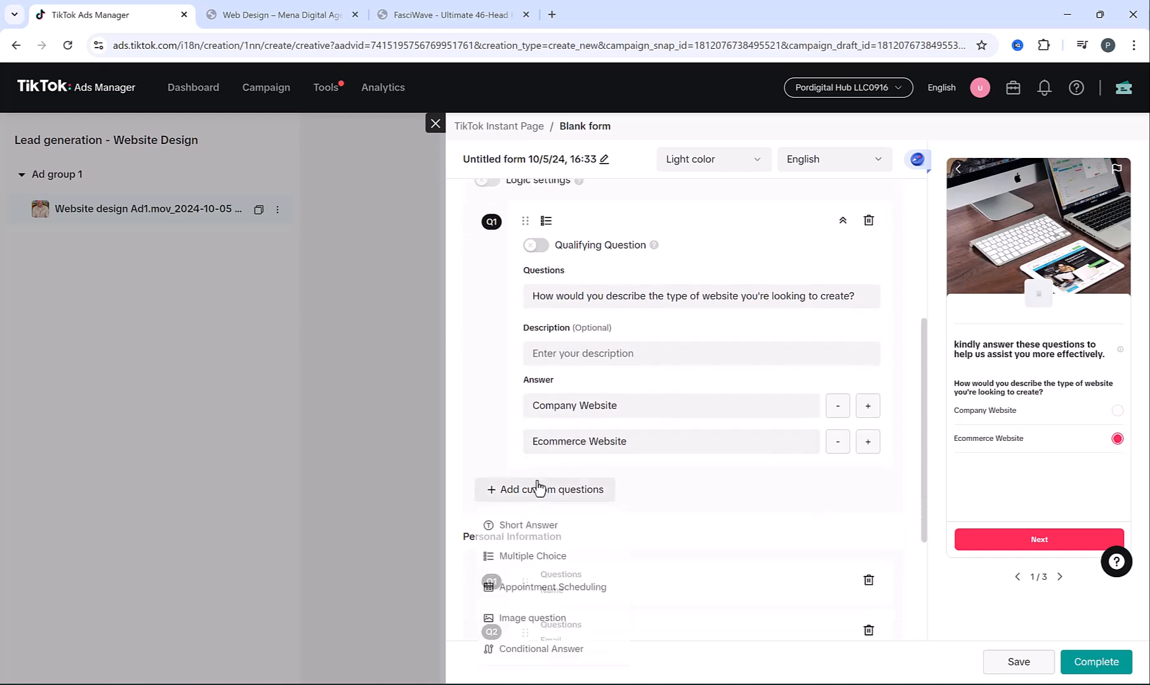
click(546, 560)
text(Do you currently have a website?)
click(654, 452)
text(Yes)
scroll(744, 414, down, 2)
click(867, 309)
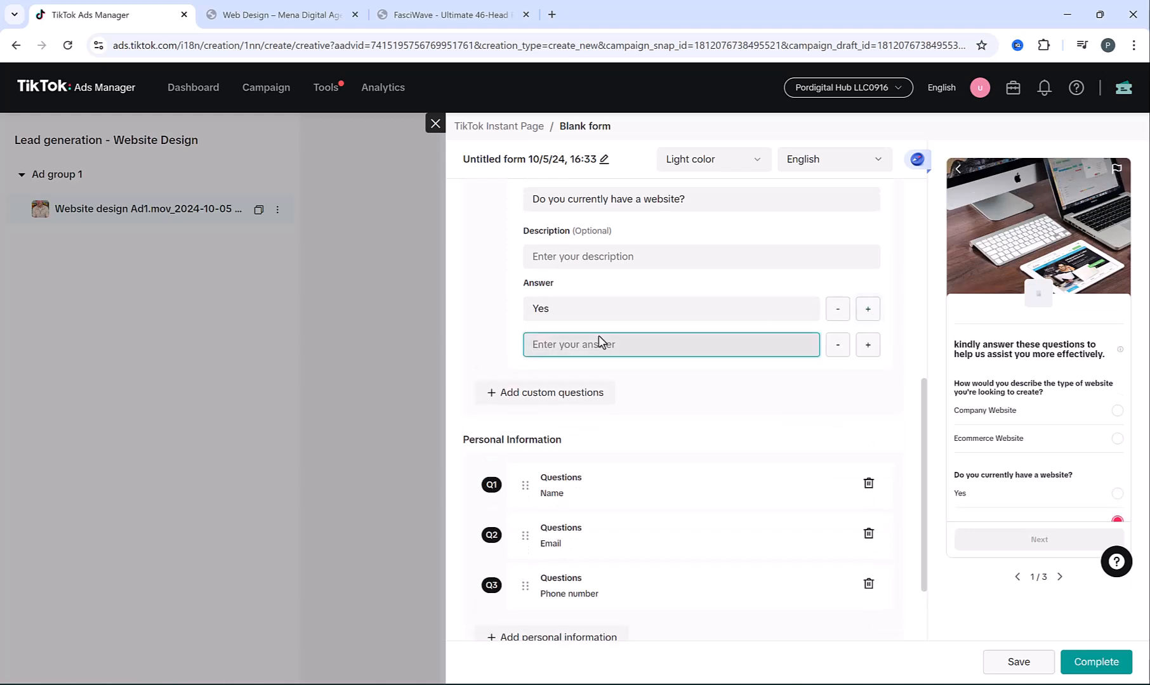
text(No)
scroll(1002, 400, down, 1)
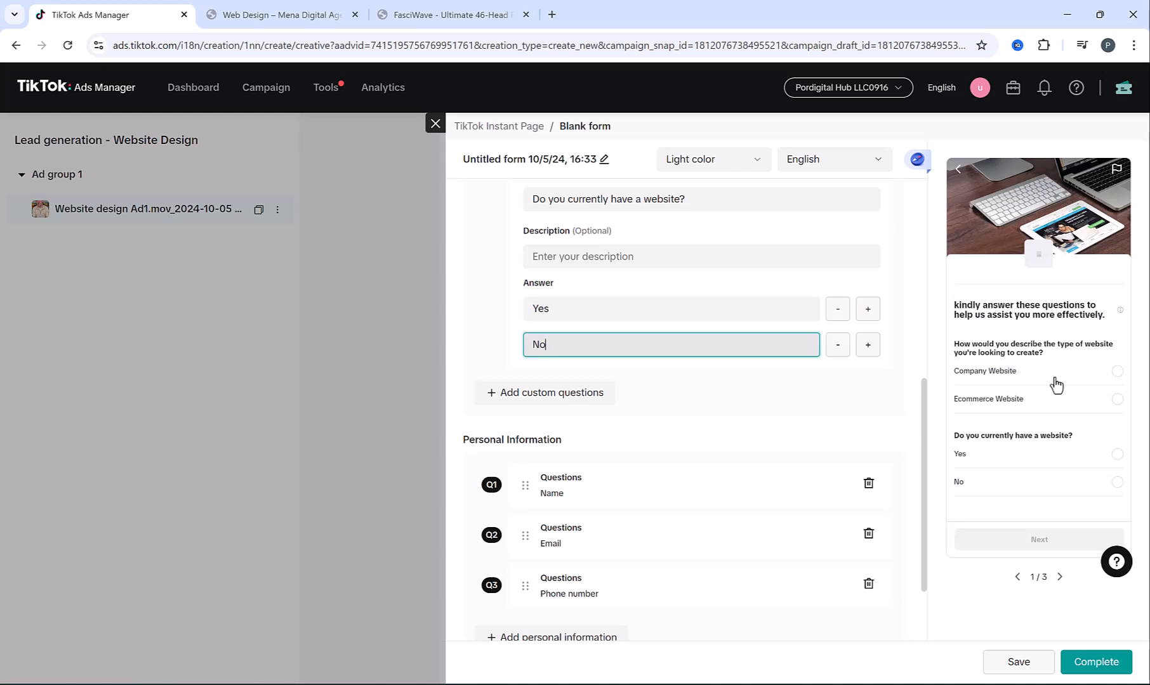
click(767, 406)
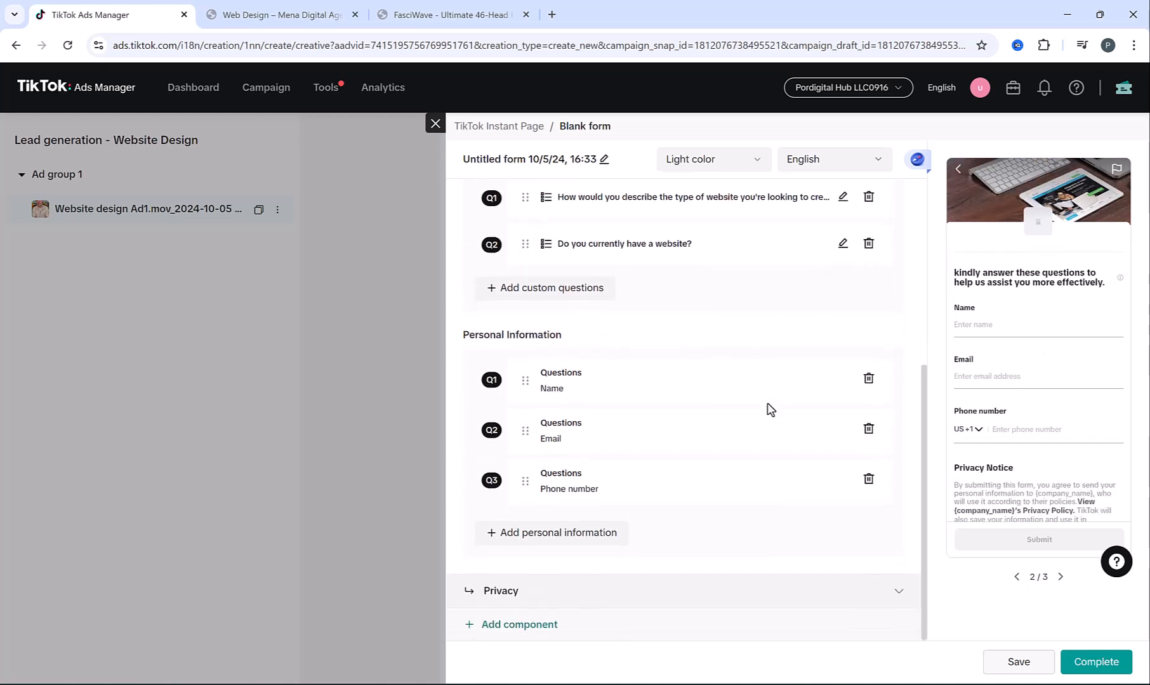
Enter MENA Digital as the company name in the Privacy section
click(823, 593)
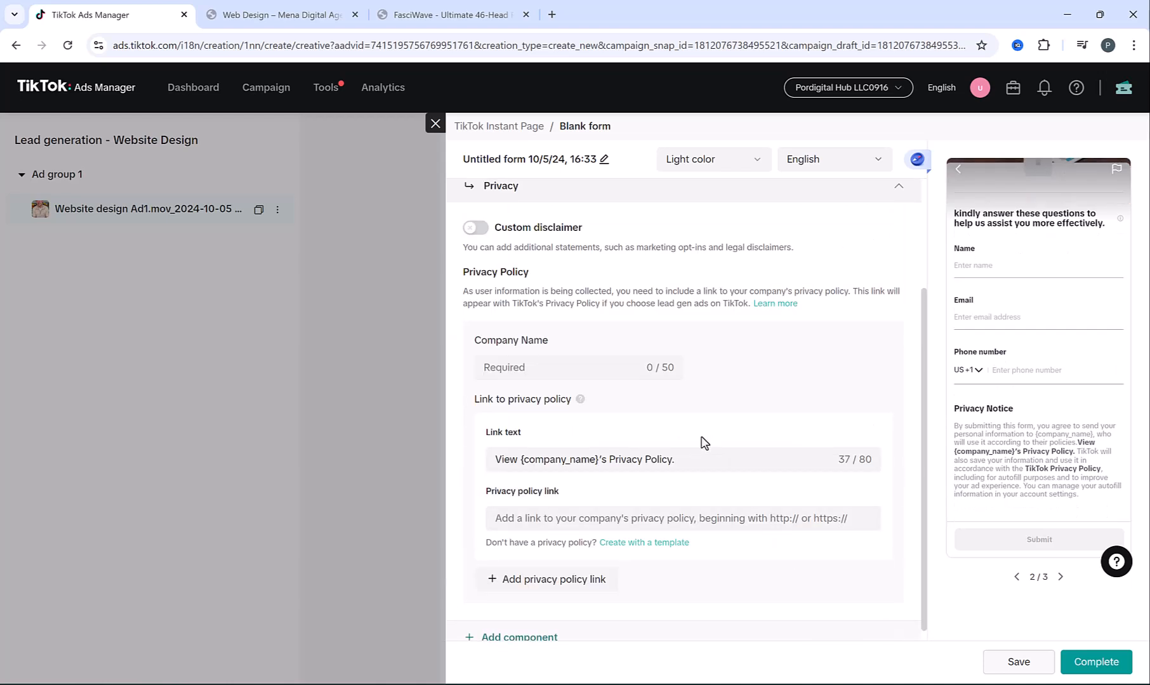
click(540, 366)
text(Mena)
key(BackSpace)
key(BackSpace)
key(BackSpace)
text(ENA Digital)
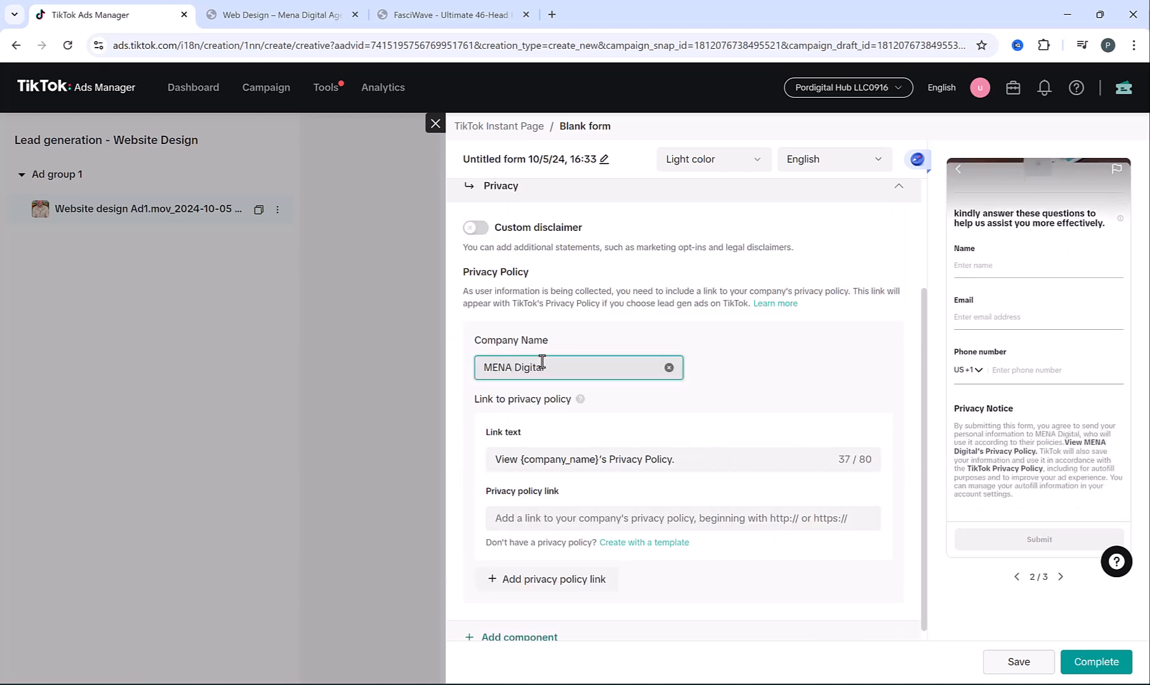
scroll(543, 362, down, 1)
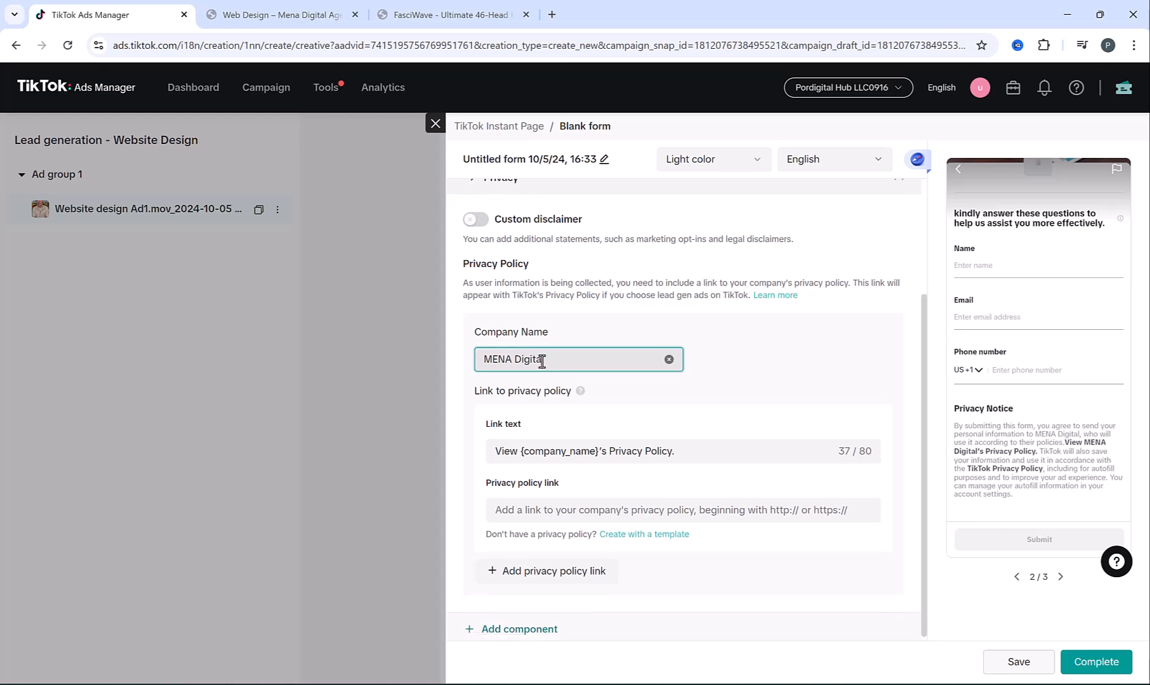
Paste the privacy-policy URL into the link field, clear it, and create a policy from a template
click(510, 502)
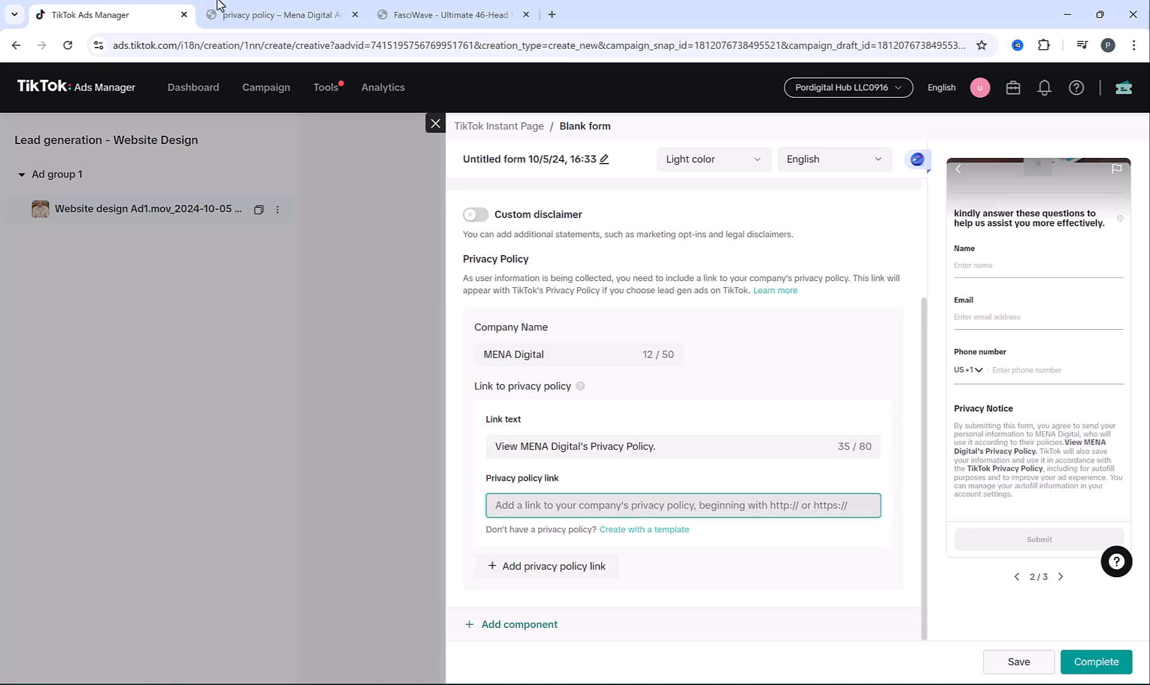
click(273, 15)
click(315, 41)
key(ctrl+c)
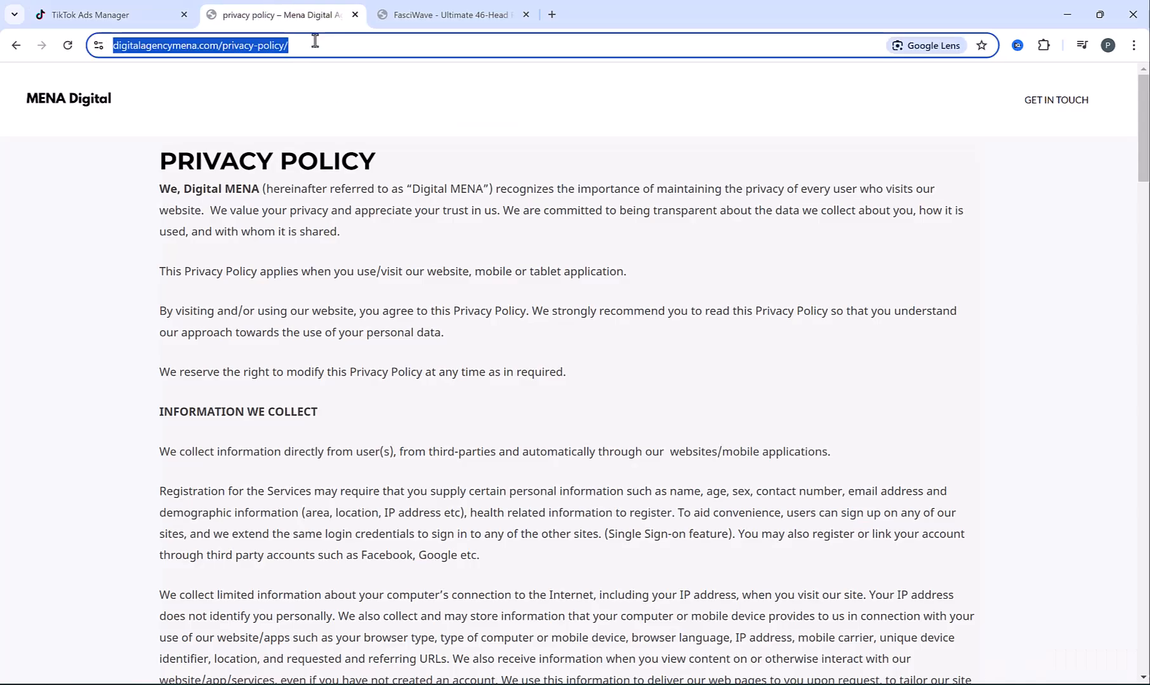
click(170, 5)
key(ctrl+v)
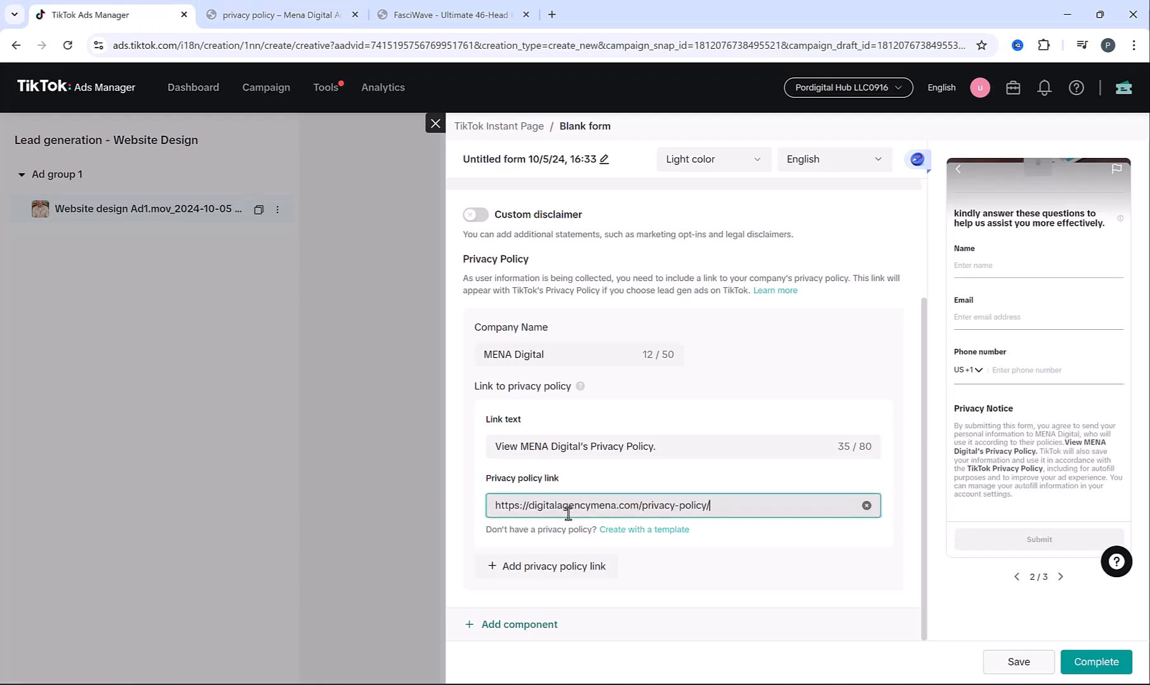
click(866, 506)
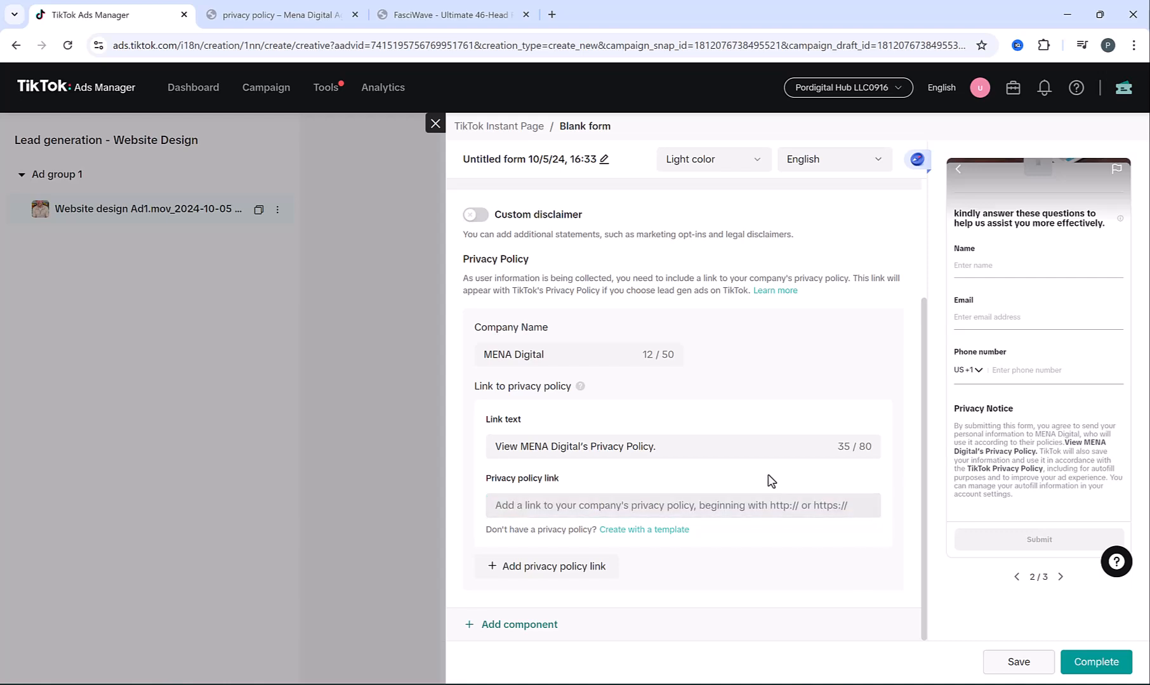
click(652, 531)
Fill the privacy policy template with a Dubai - UAE address and the business e-mail, then generate it
click(599, 375)
text(Dubai - UAE)
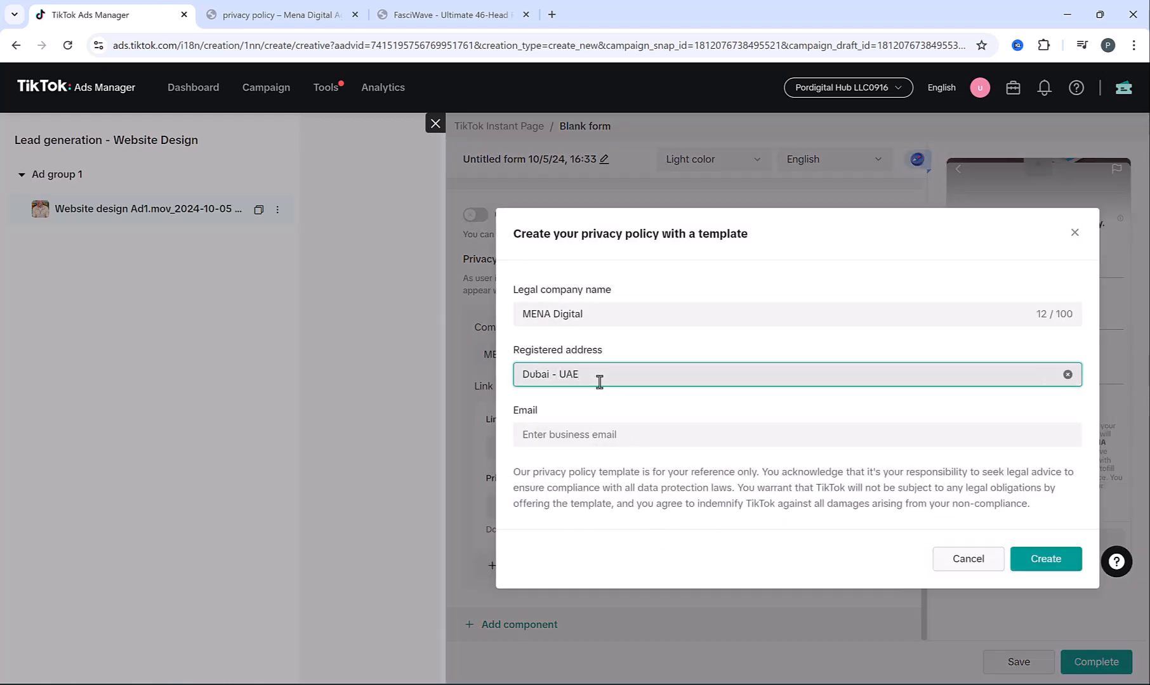
key(Tab)
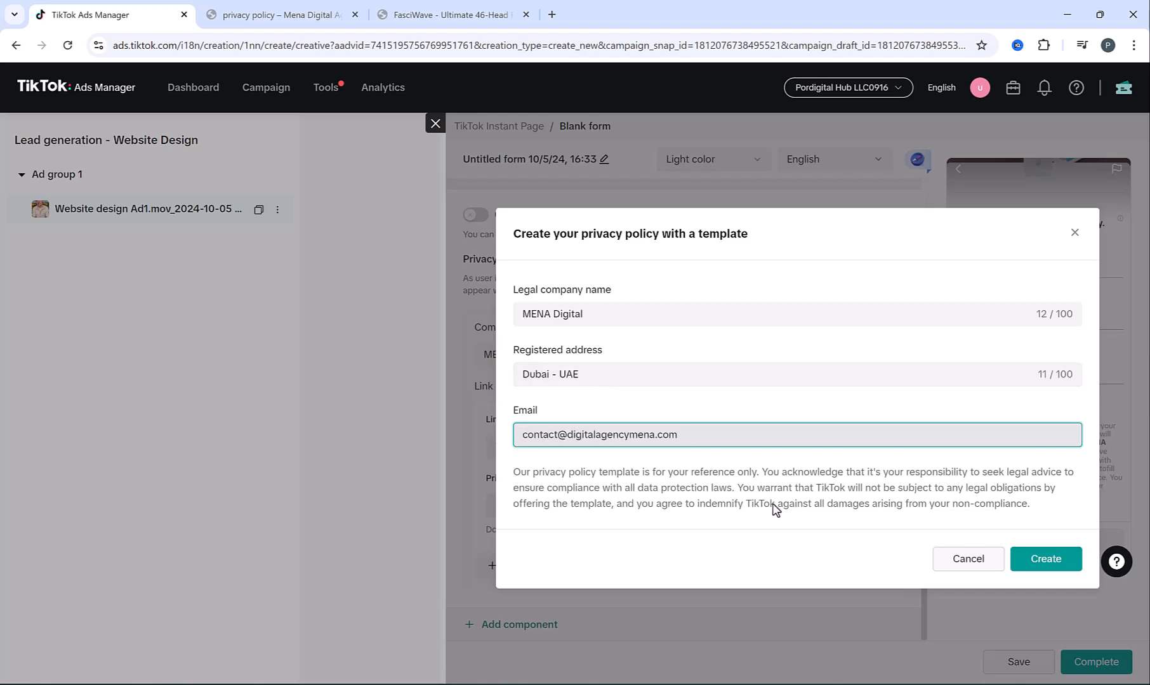
click(1041, 570)
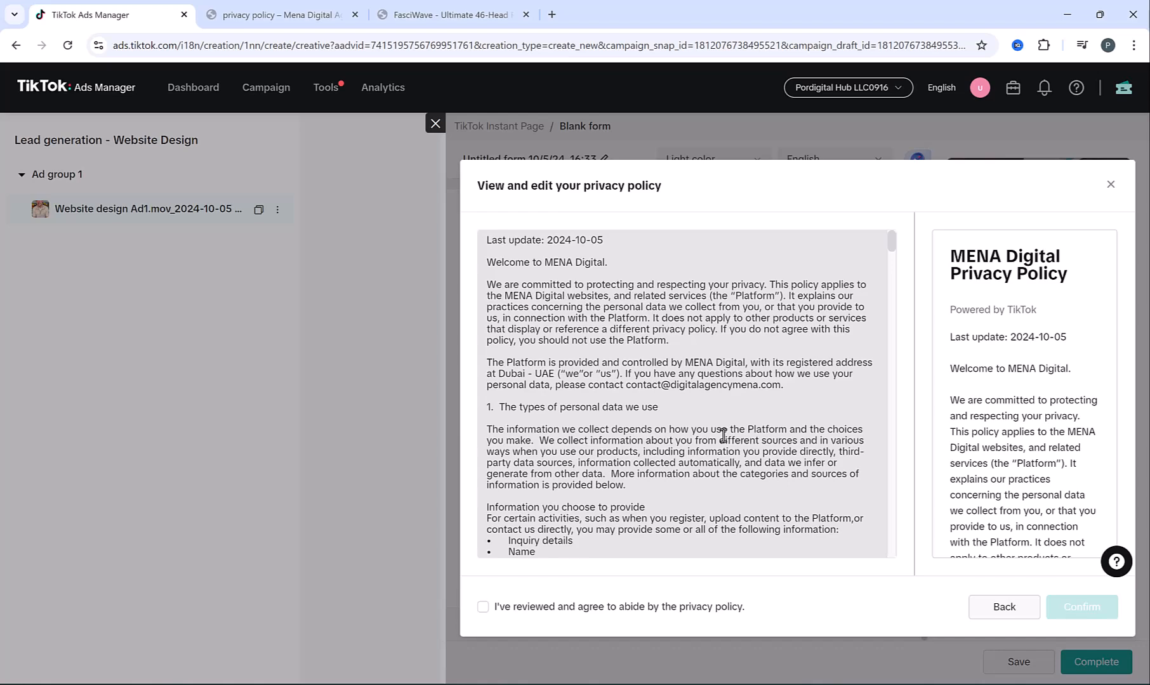
Agree to the generated MENA Digital privacy policy and confirm it as the form's privacy link
scroll(722, 436, down, 10)
scroll(722, 436, up, 10)
scroll(723, 436, down, 10)
click(482, 607)
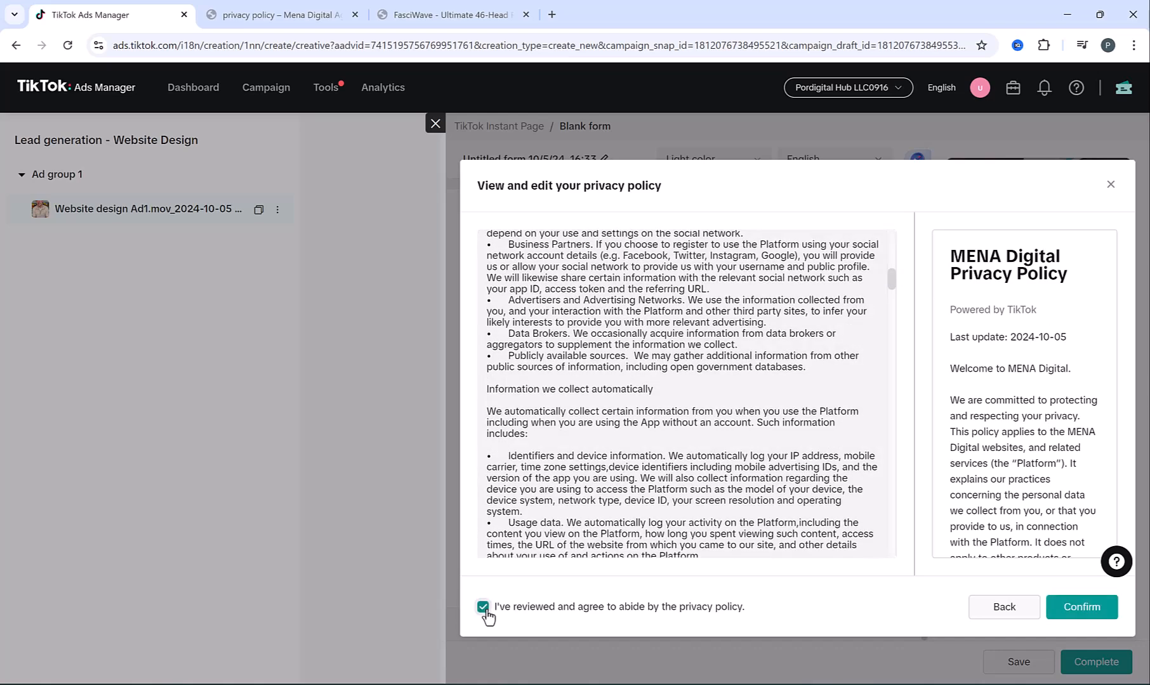
click(1086, 607)
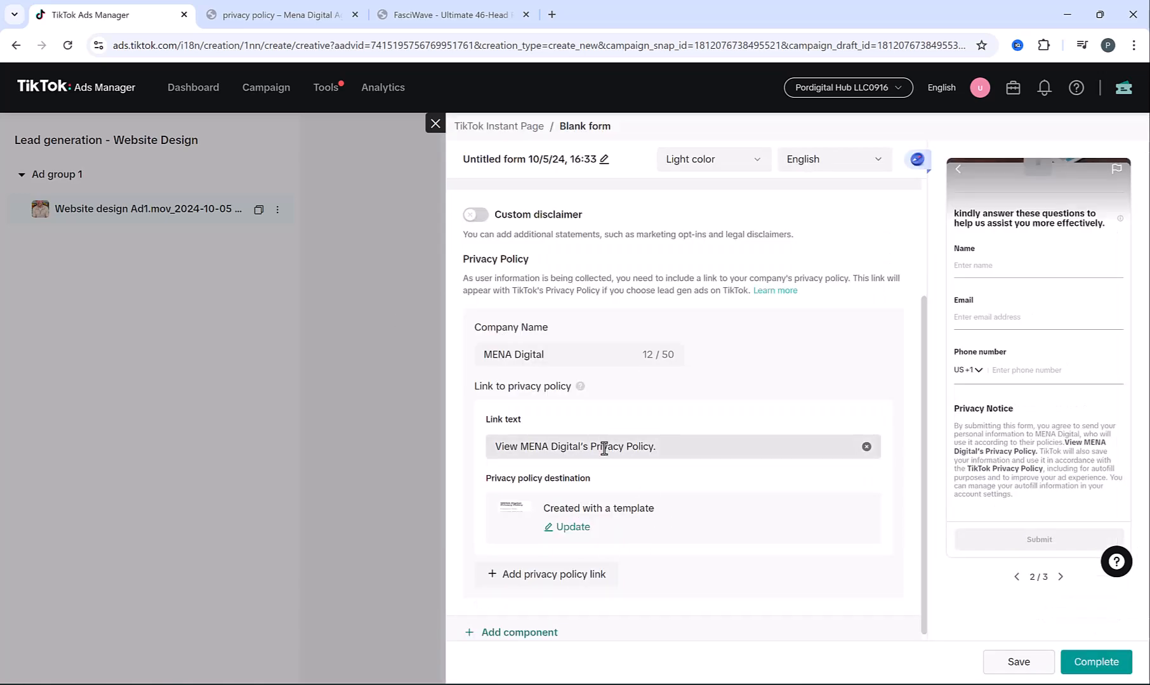
scroll(720, 496, down, 1)
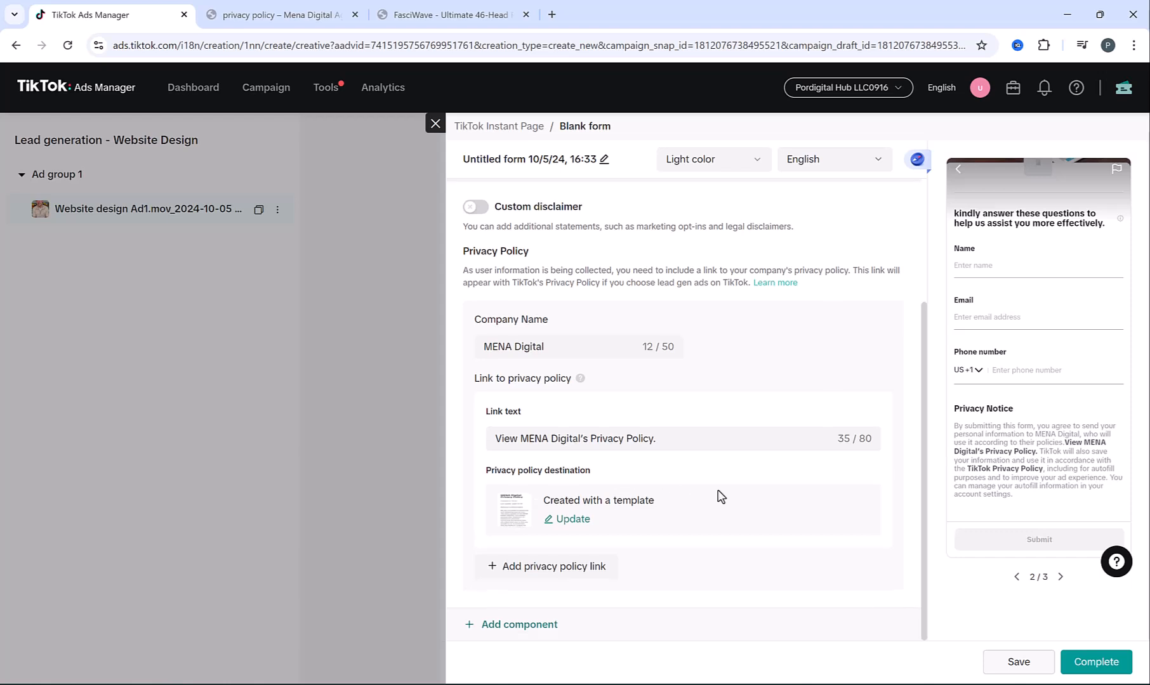
scroll(790, 502, up, 3)
scroll(1040, 457, up, 3)
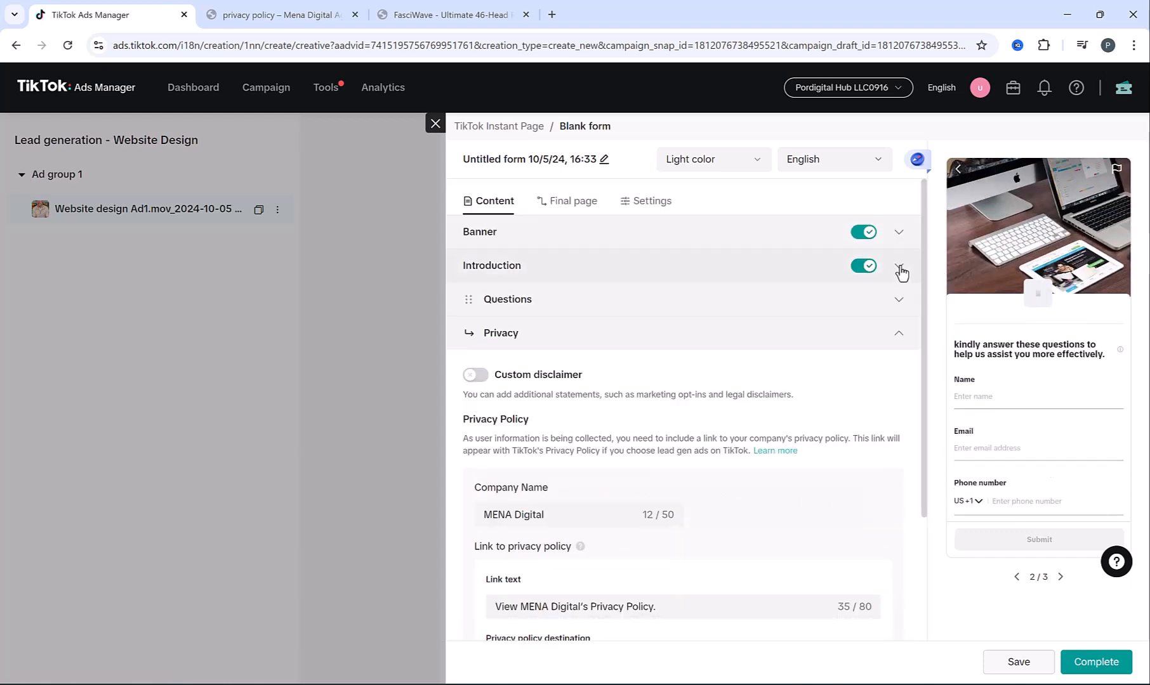
Enable the form introduction and upload MENA Digital.png as its logo
click(862, 266)
click(862, 266)
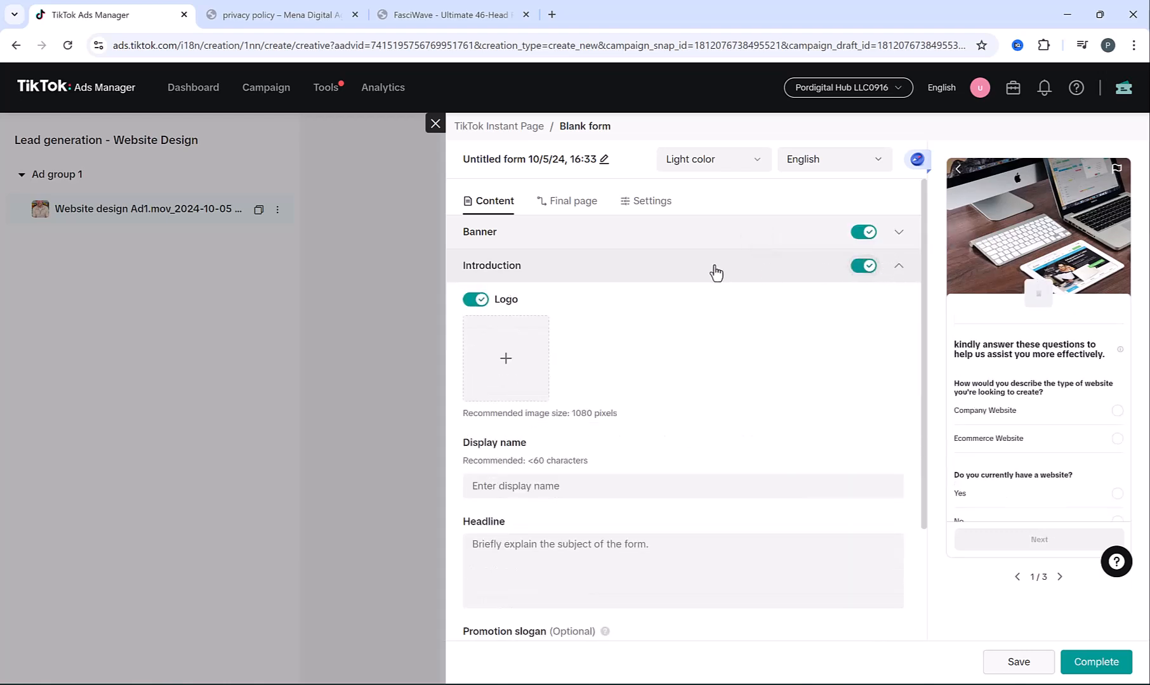
click(503, 361)
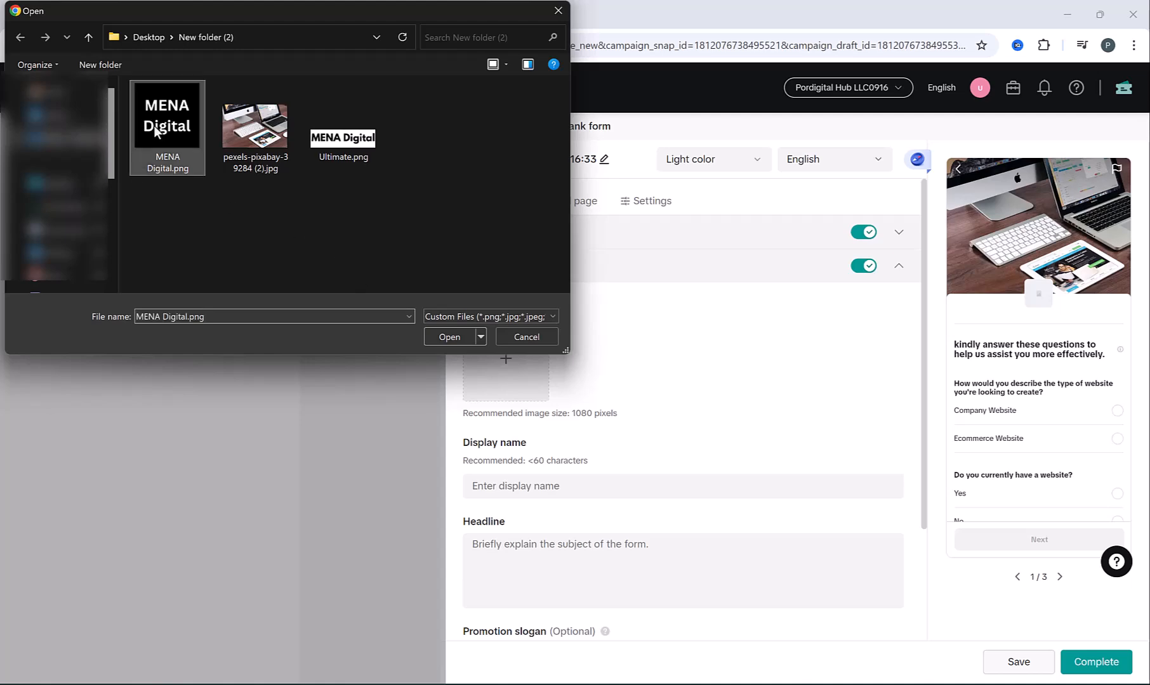
double_click(154, 120)
click(1086, 663)
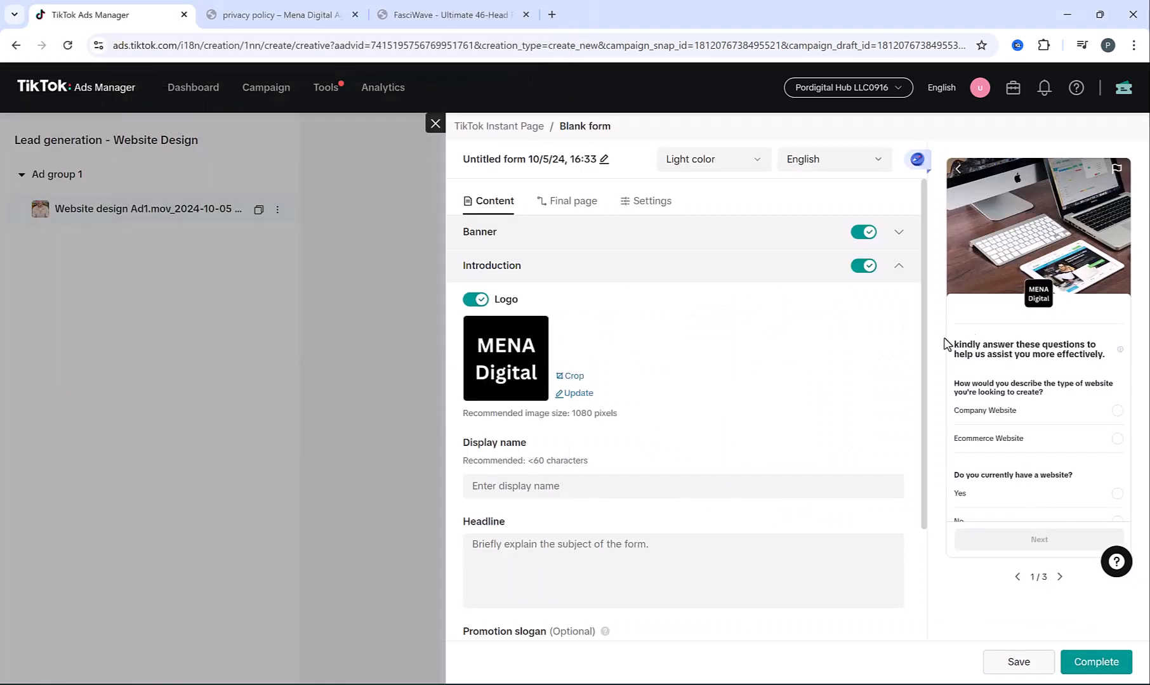
Set the display name to Mena Digital and the headline to 'Create Your Amazing Website Today!'
scroll(608, 434, down, 2)
click(516, 342)
text(Mena Digital)
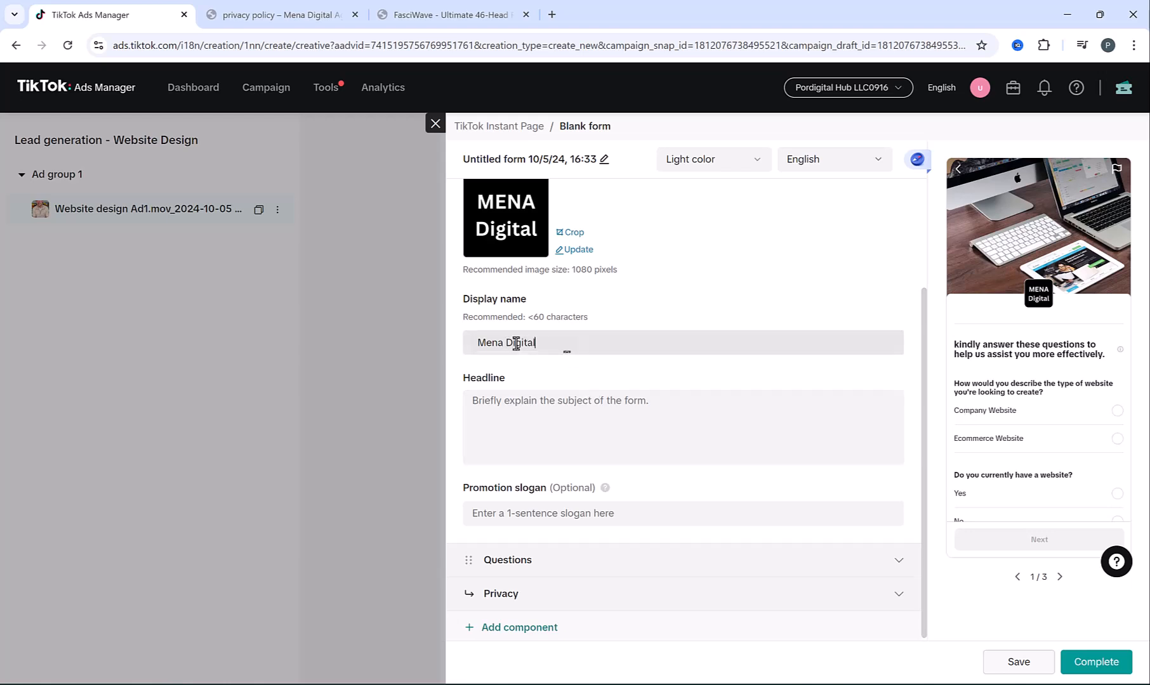
click(573, 398)
text(Cr)
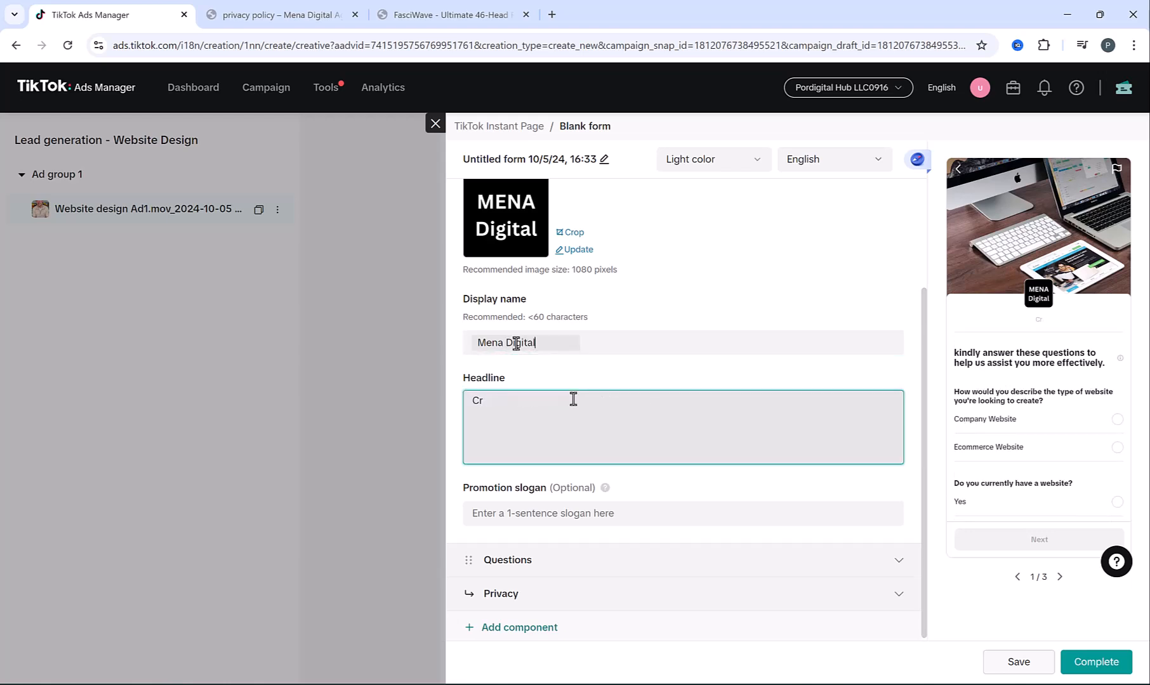
text(aetYour Amazing)
text(Website Today!)
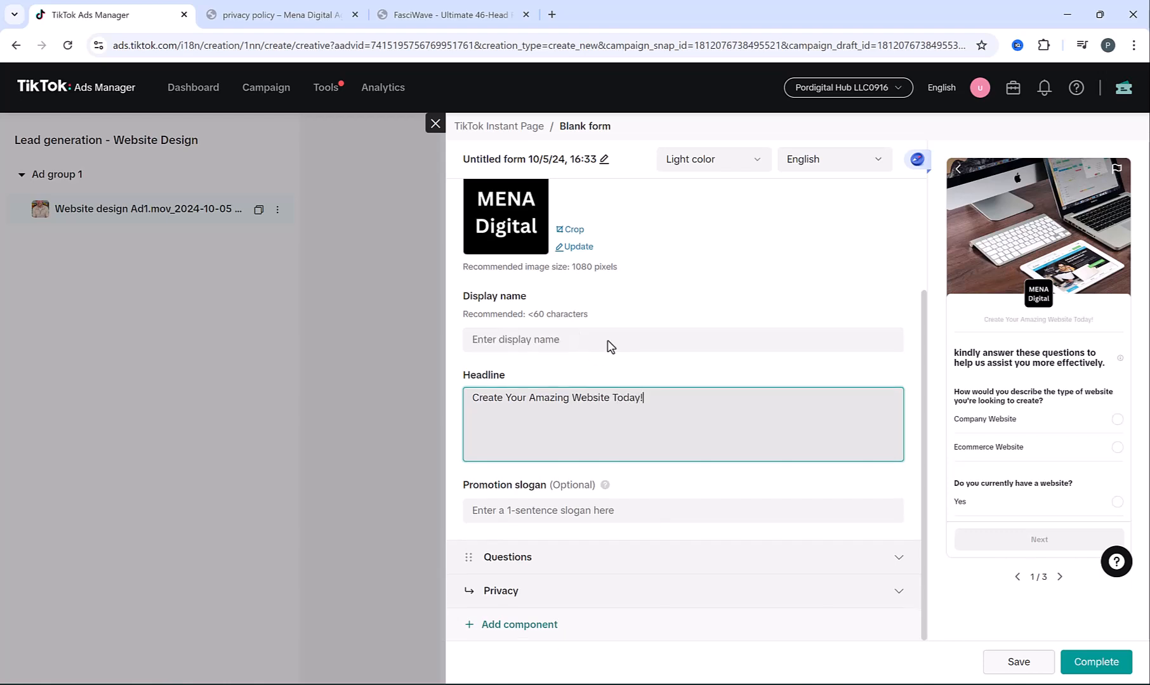
scroll(607, 340, up, 2)
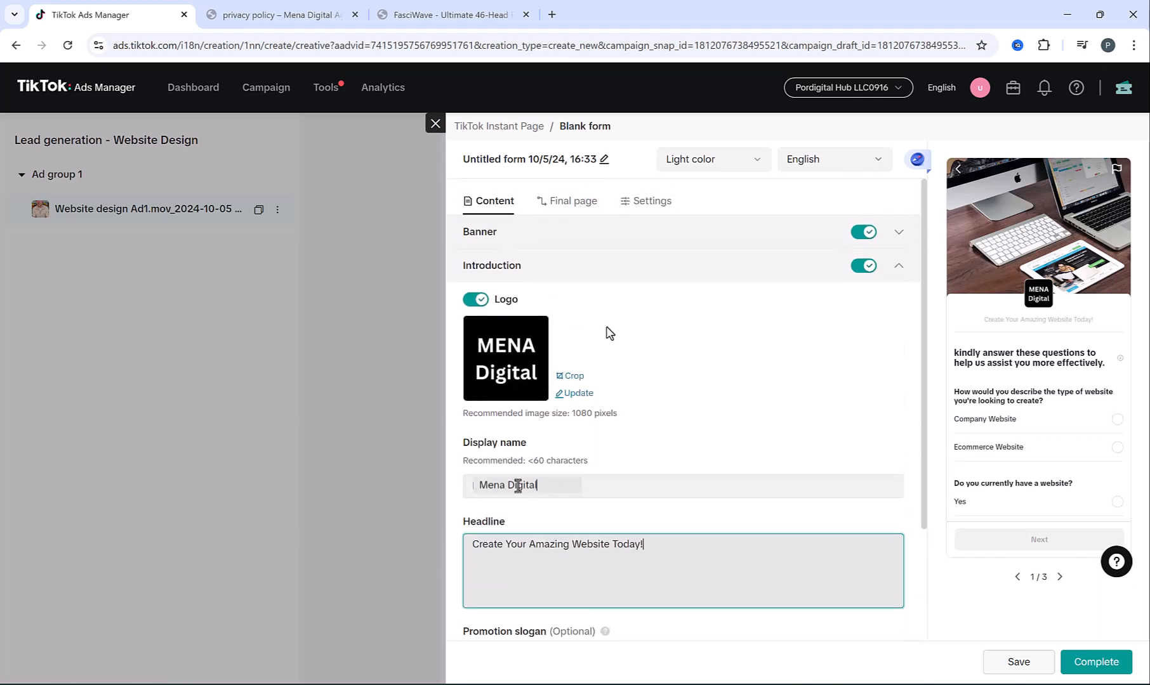
click(555, 203)
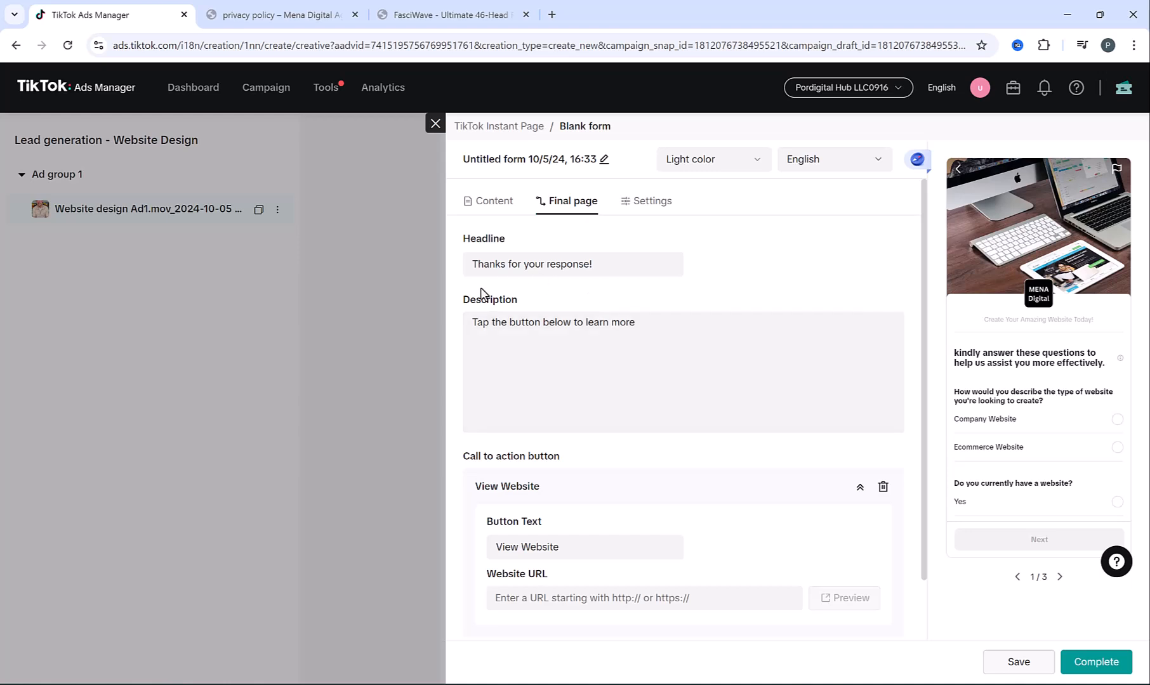
Change the final page description to 'One of our experts will get back to your shortly.'
click(499, 264)
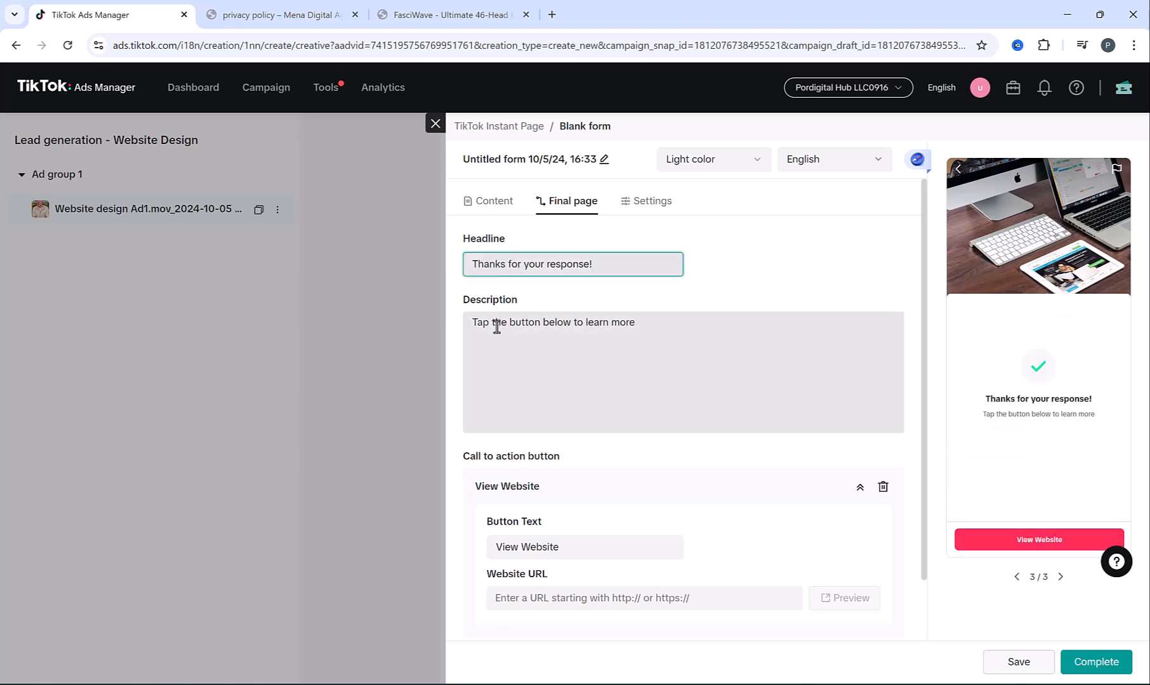
click(585, 349)
key(ctrl+a)
text(One of our experts will get back to your shortly.)
click(826, 465)
scroll(850, 406, down, 1)
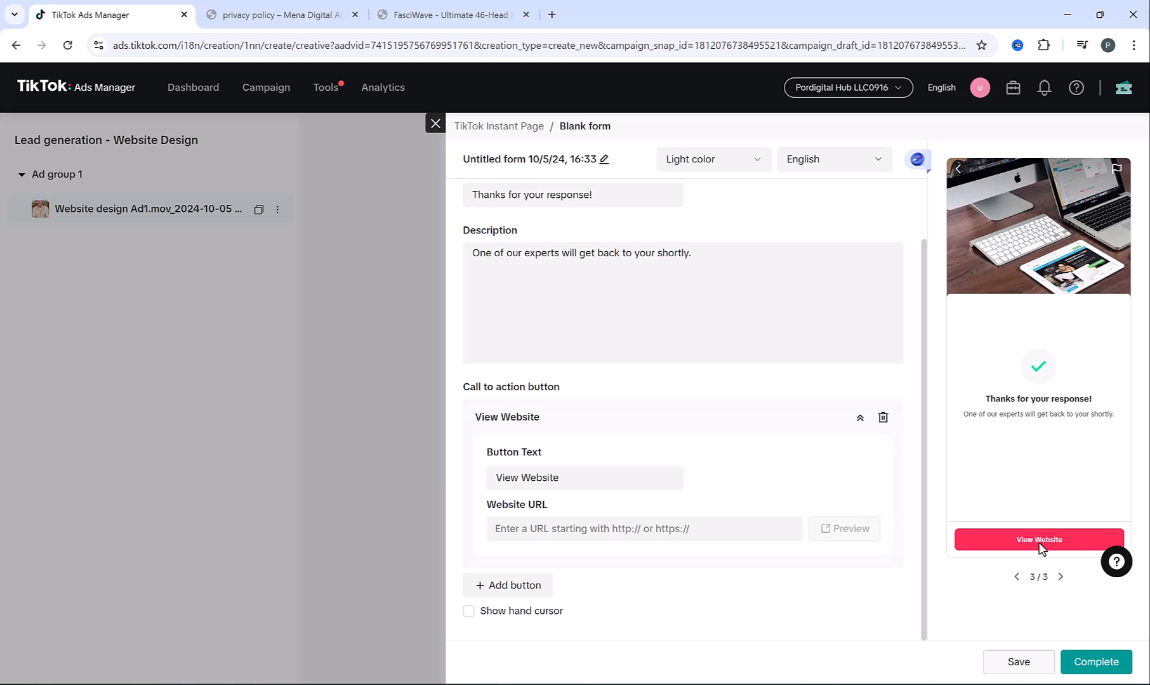
Copy the company website address and paste it as the call-to-action URL
click(247, 15)
click(248, 46)
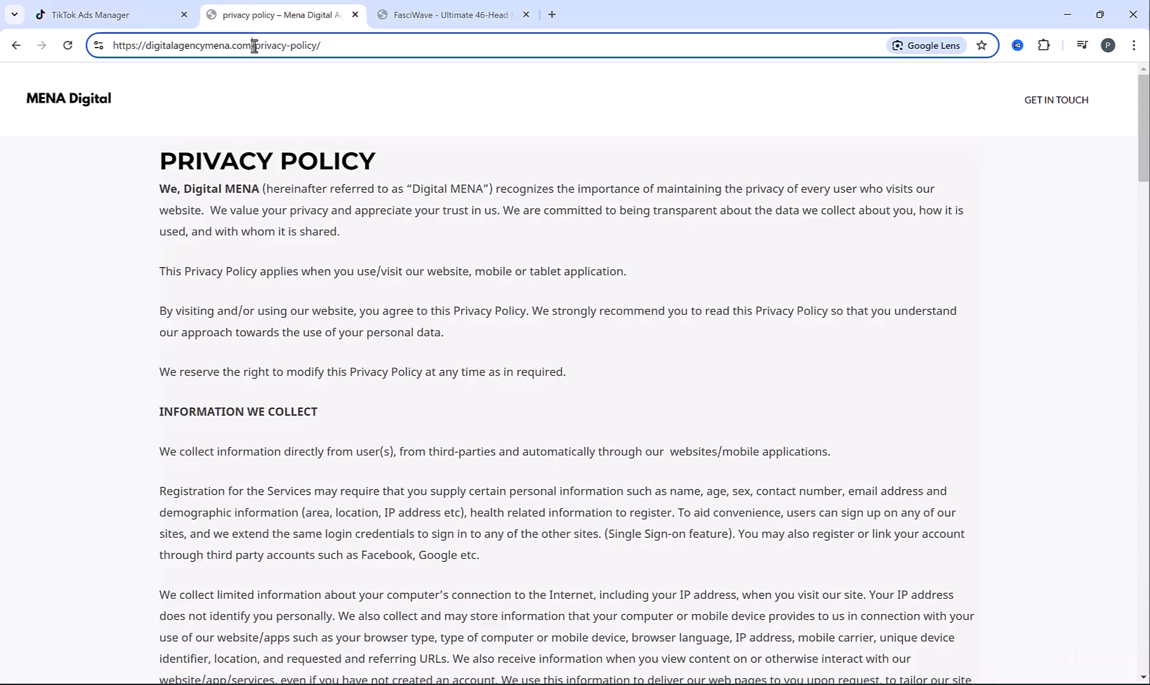
drag(254, 45, 111, 46)
key(ctrl+c)
click(95, 15)
click(565, 528)
key(ctrl+v)
Rename the call-to-action button to 'Contact us on WhatsApp'
triple_click(546, 477)
text(Contact us on What)
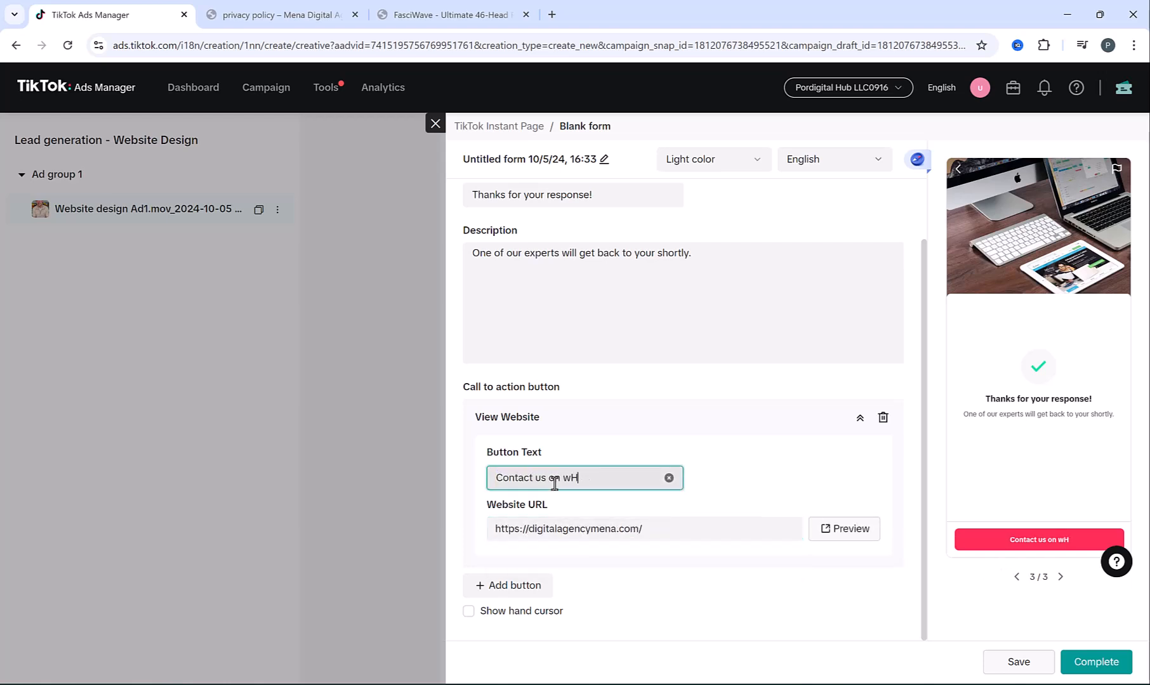
text(sApp)
click(578, 423)
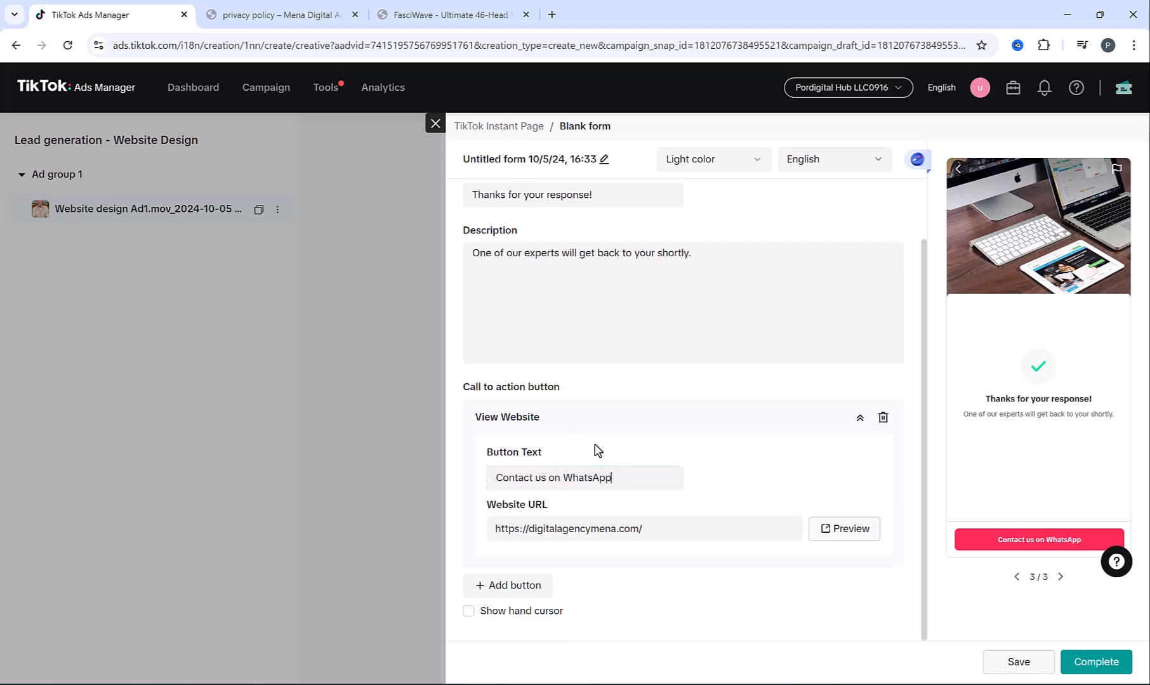
Replace the button link with a wa.me WhatsApp chat link using the business number and attach the form
click(624, 529)
click(788, 528)
key(ctrl+v)
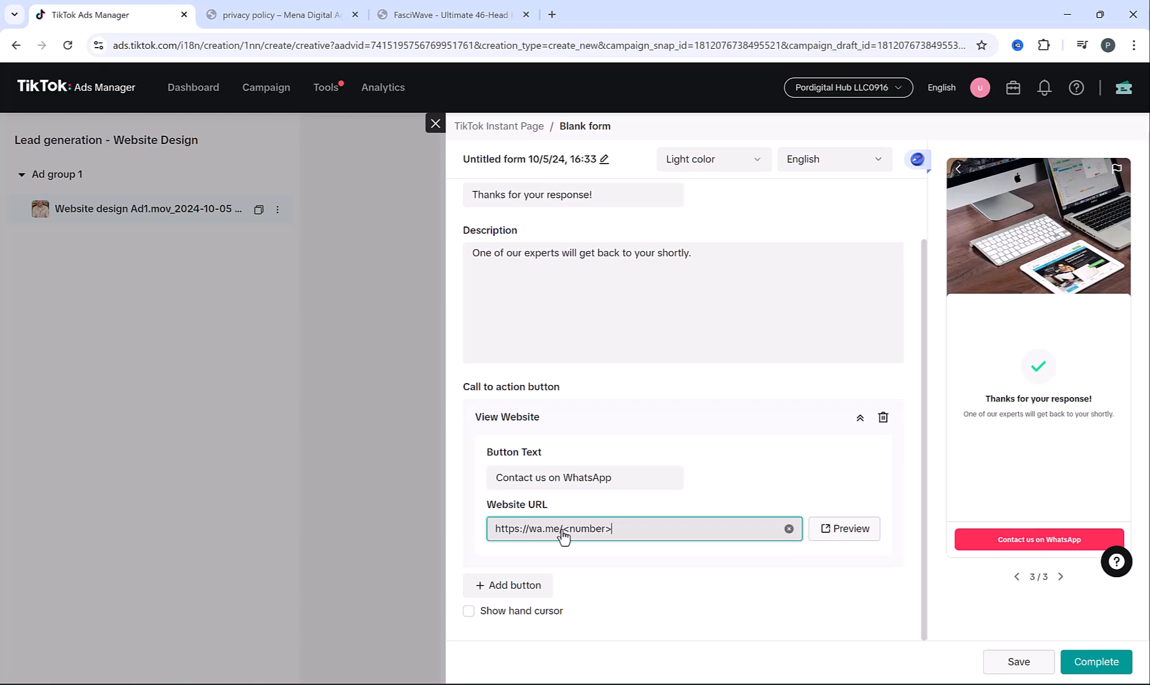
drag(564, 529, 659, 536)
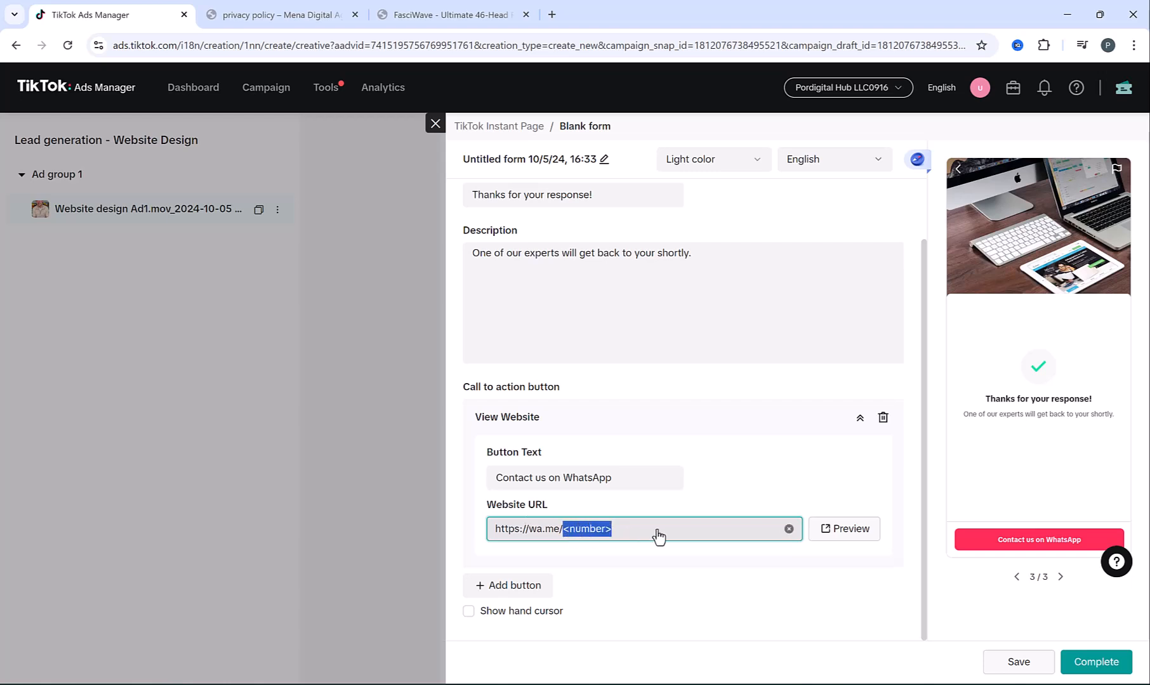
text(12)
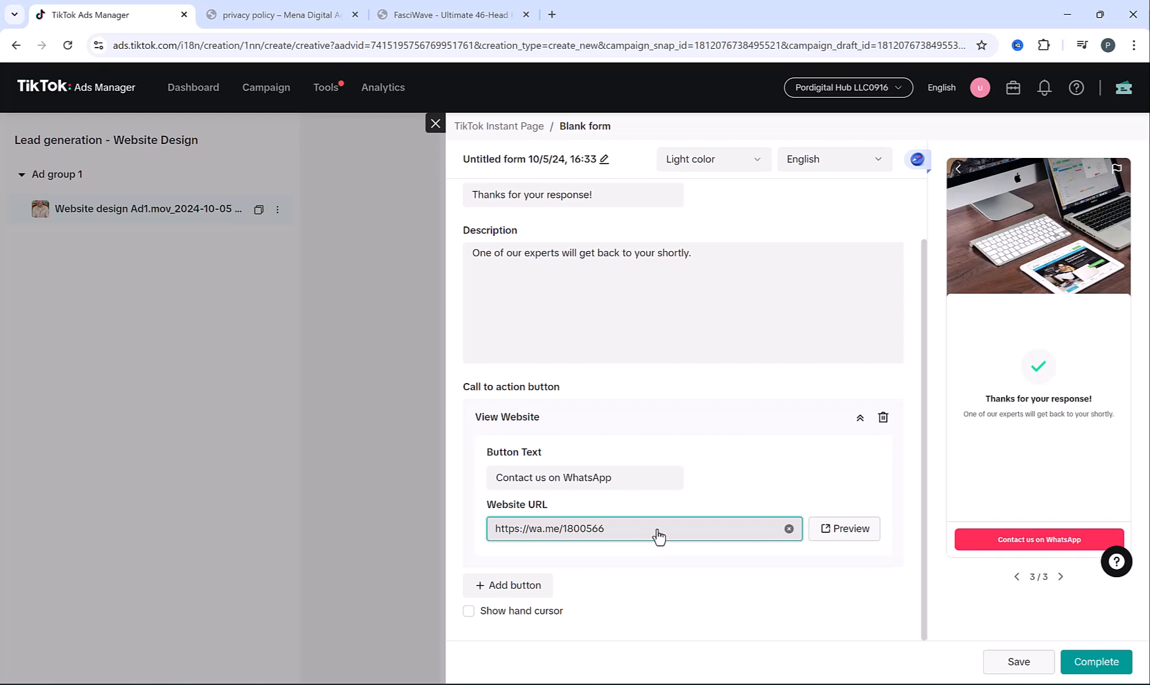
click(1089, 665)
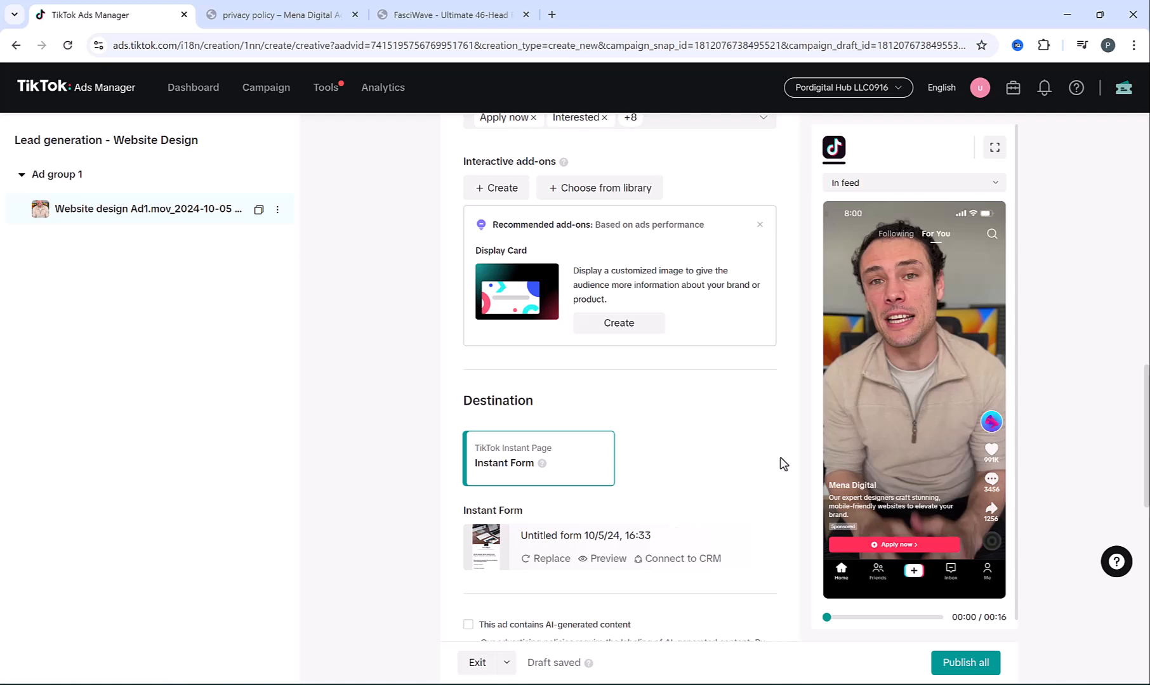
Publish the lead-generation ad and return to the campaigns
scroll(783, 464, down, 2)
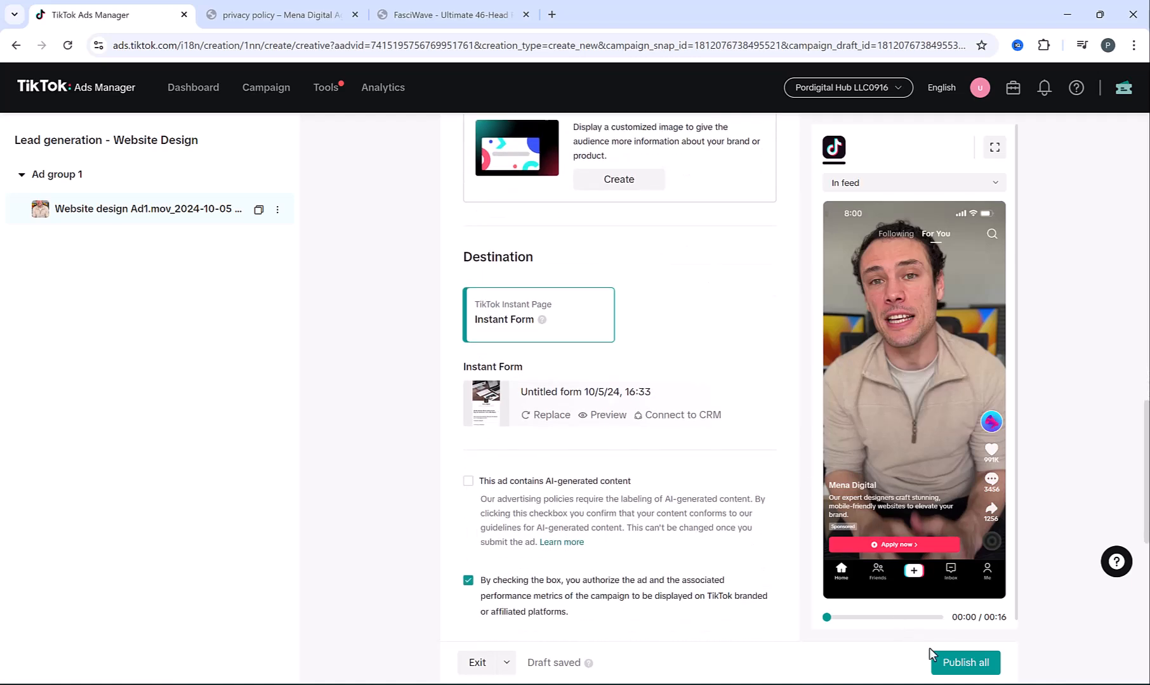
click(967, 662)
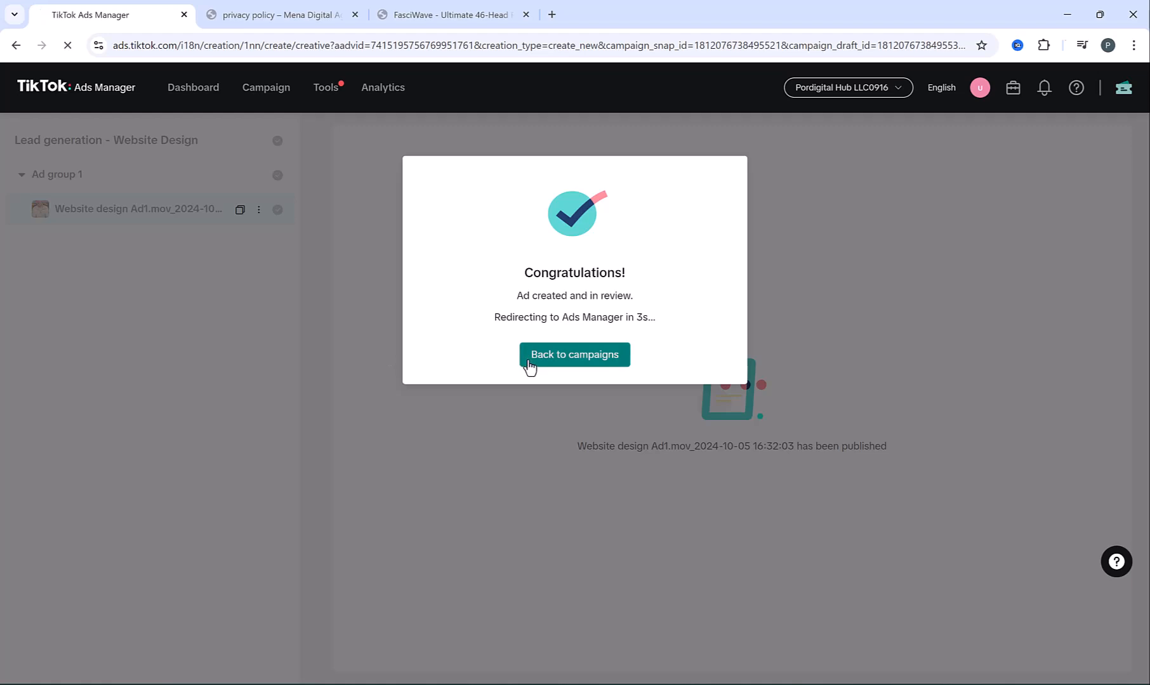
click(528, 361)
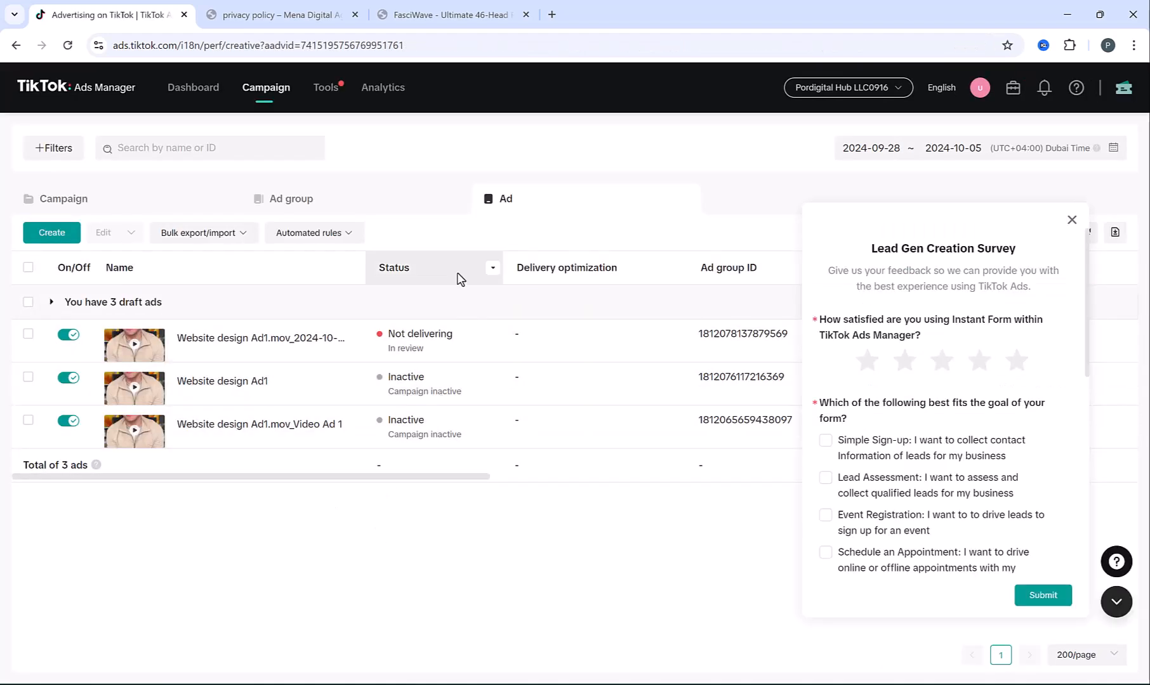
Switch off the Lead generation - Website Design campaign and start a new campaign
click(180, 194)
click(1072, 220)
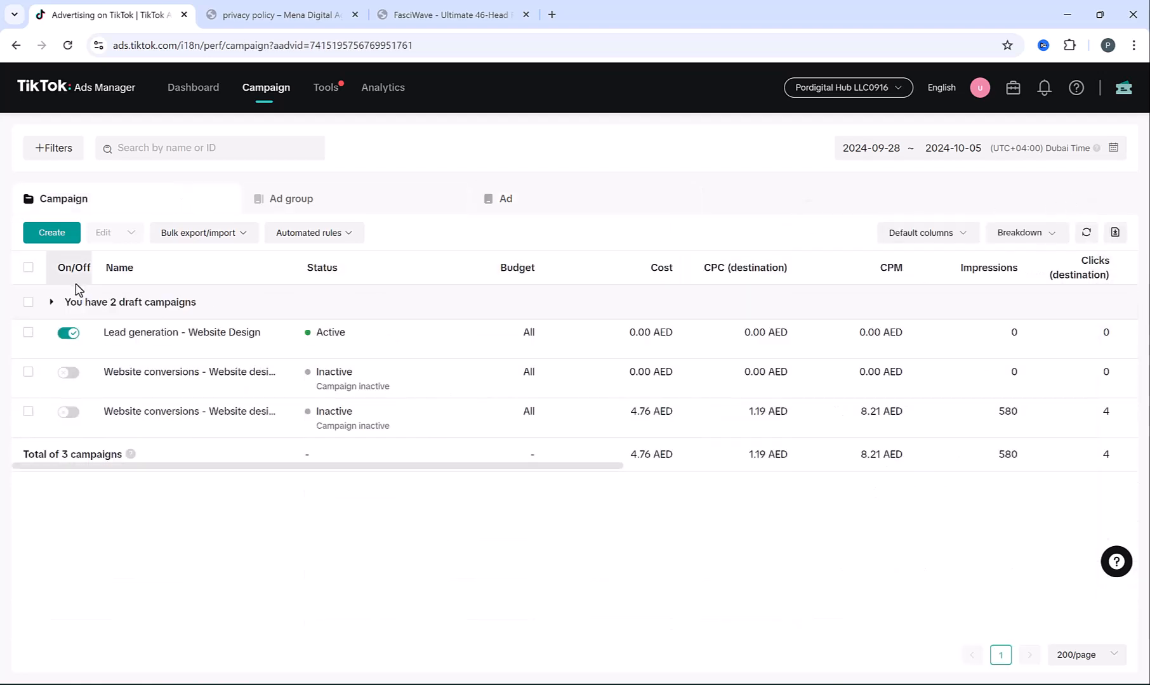
click(69, 332)
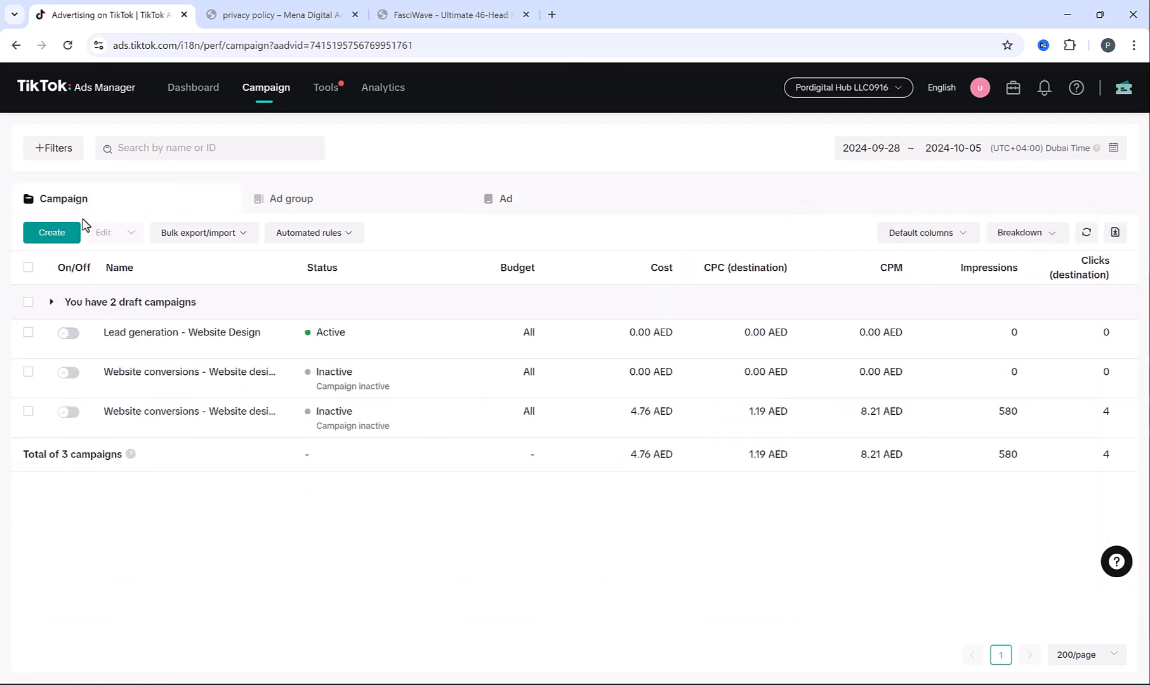
click(48, 234)
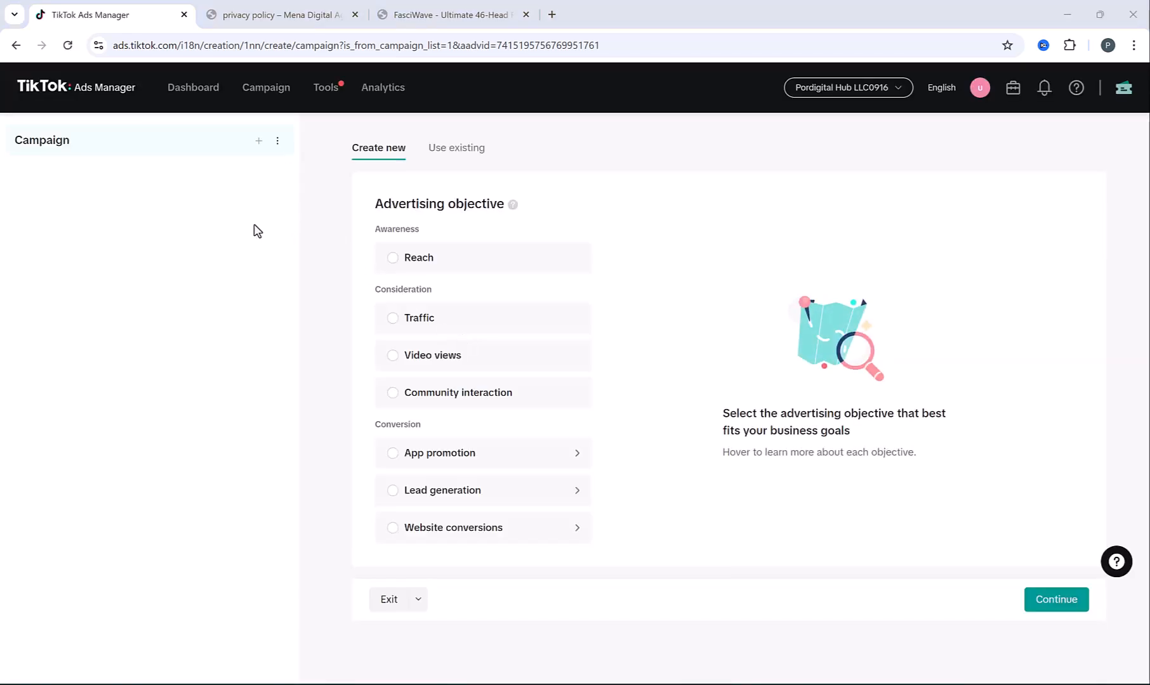
Choose the Community interaction objective and name the campaign 'Community interaction - Digital Mena account'
click(392, 395)
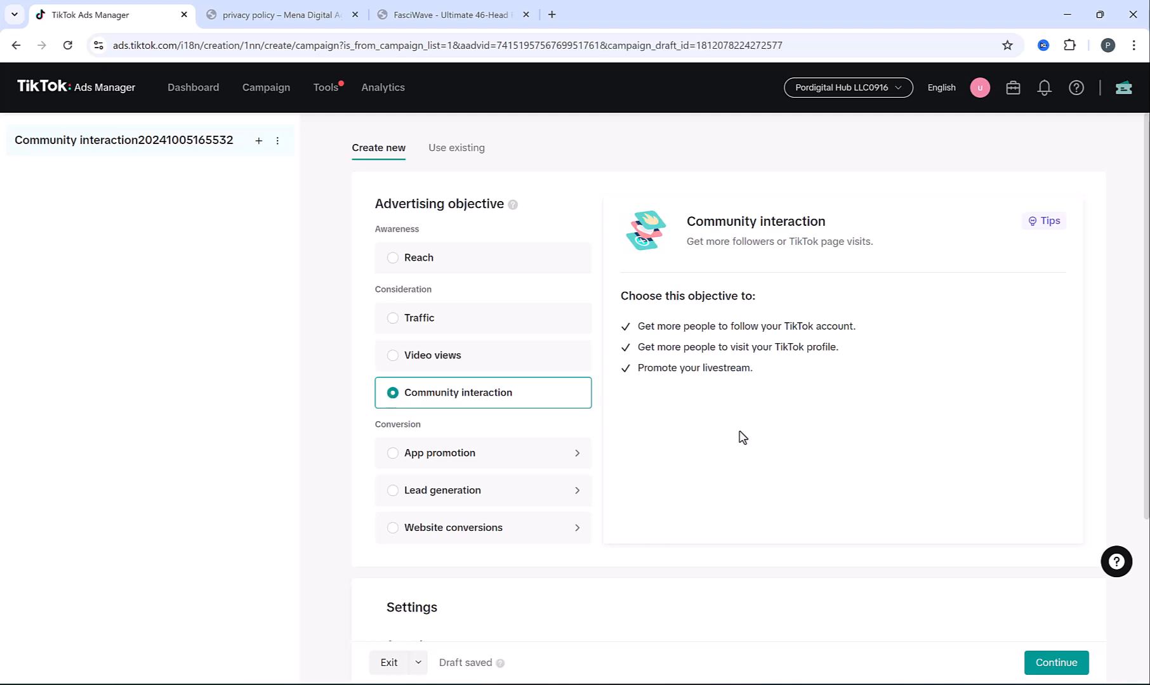
scroll(739, 438, down, 3)
drag(499, 440, 828, 443)
text(- )
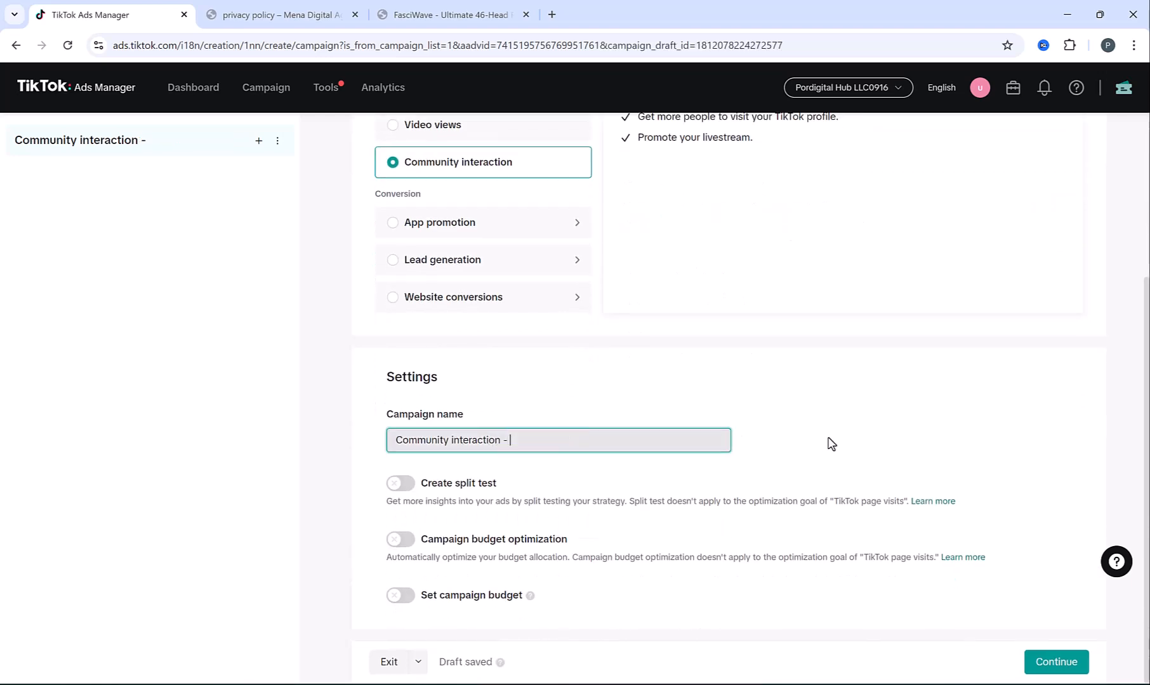
text(Digital Mena account)
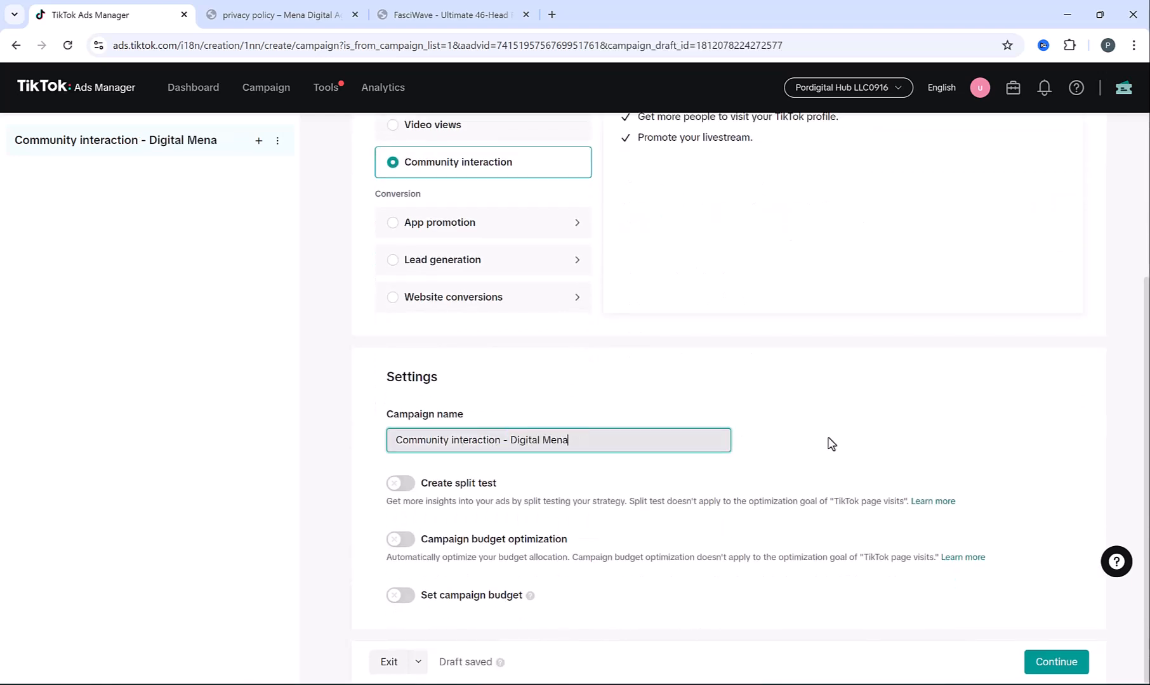
click(1077, 662)
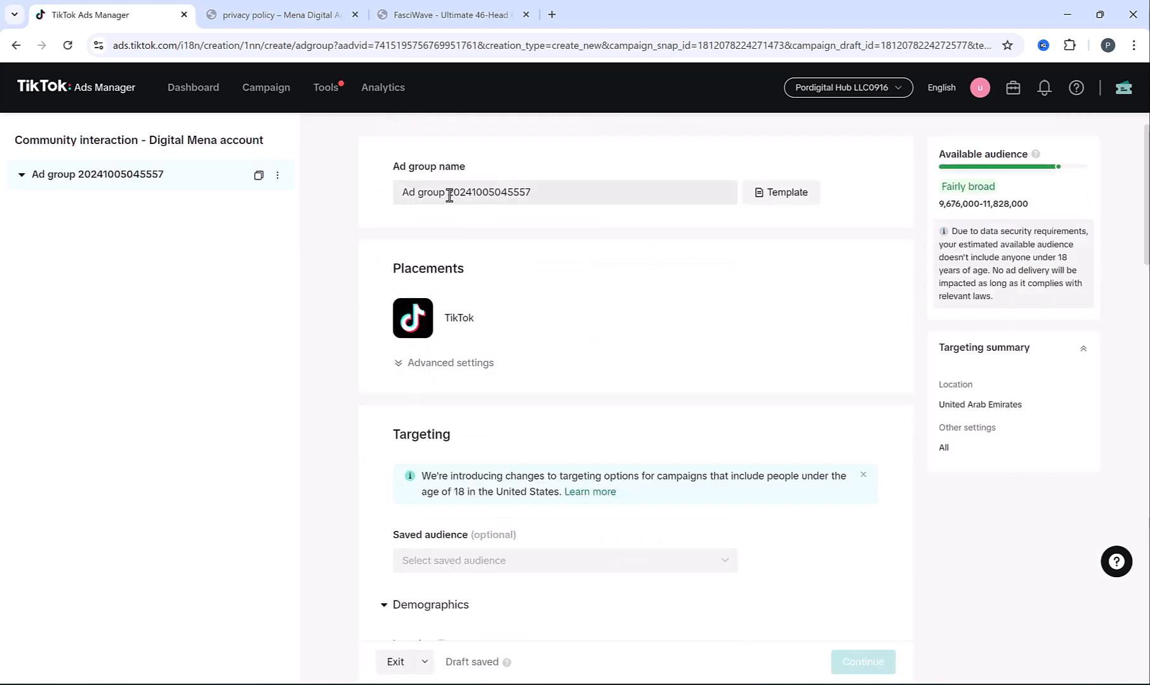
Rename the ad group to Ad group 1
drag(450, 196, 641, 187)
text(1)
click(667, 239)
scroll(592, 291, down, 7)
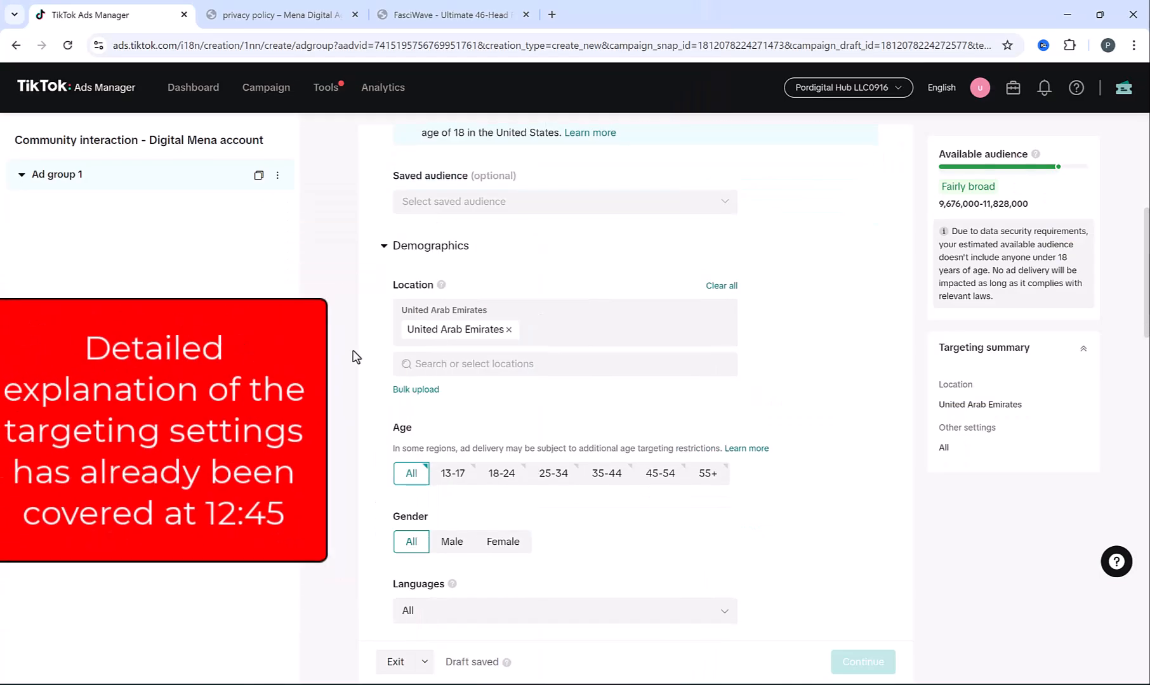
scroll(587, 484, down, 9)
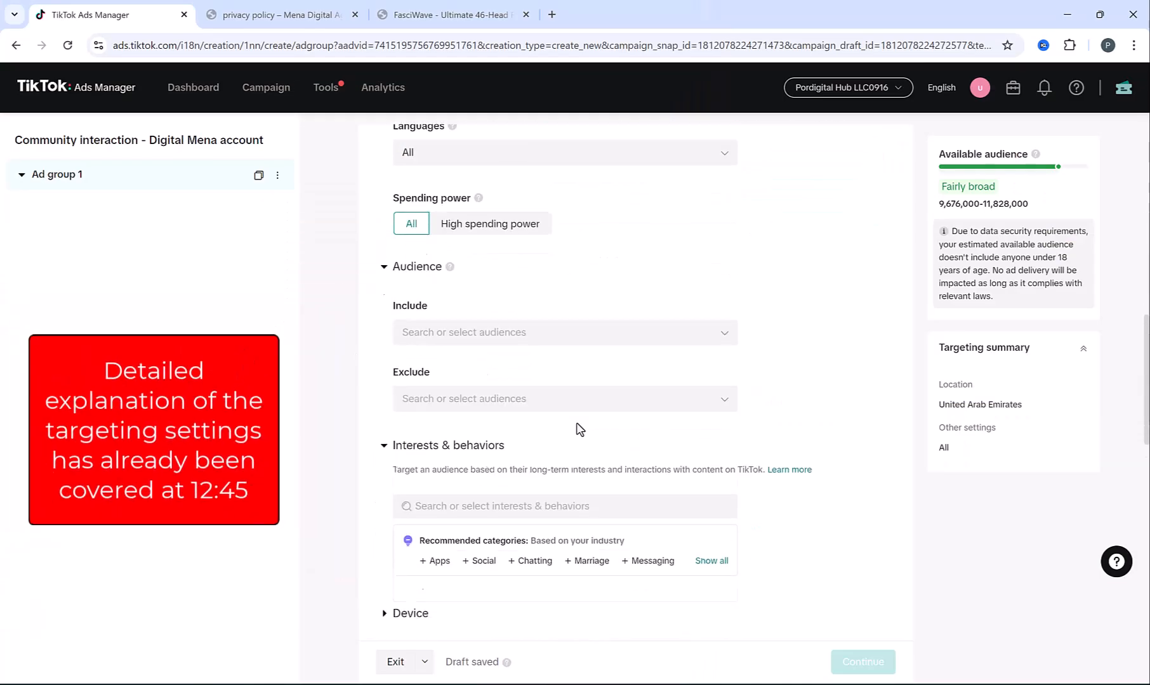
scroll(578, 429, down, 8)
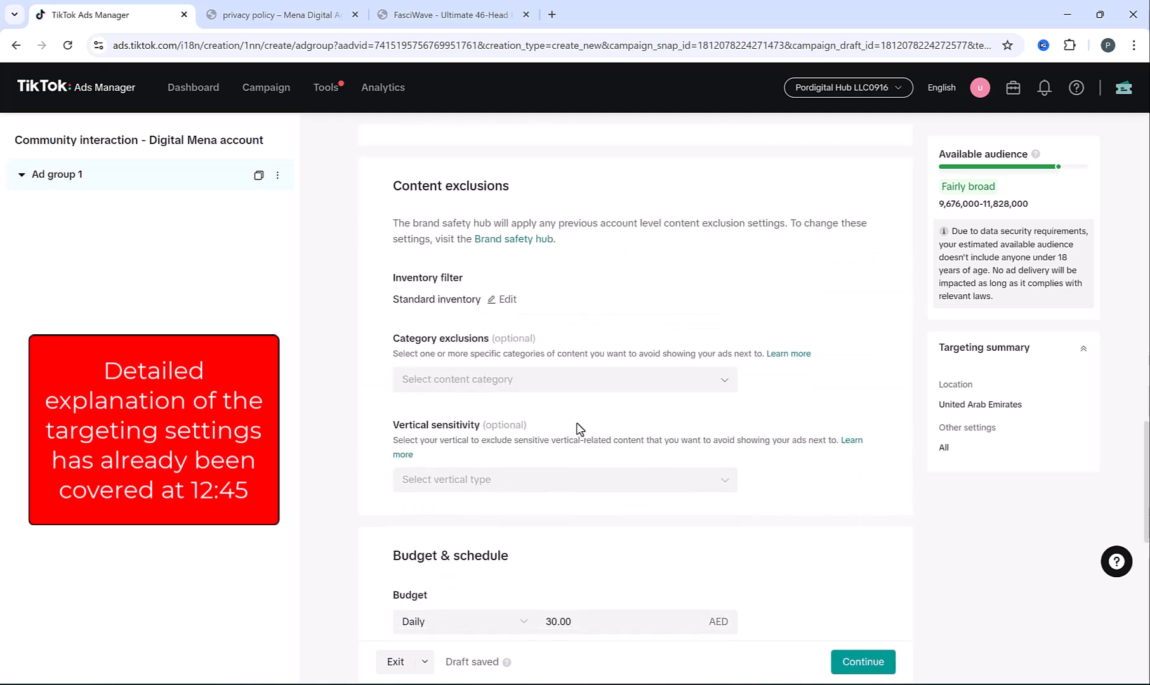
scroll(560, 472, down, 5)
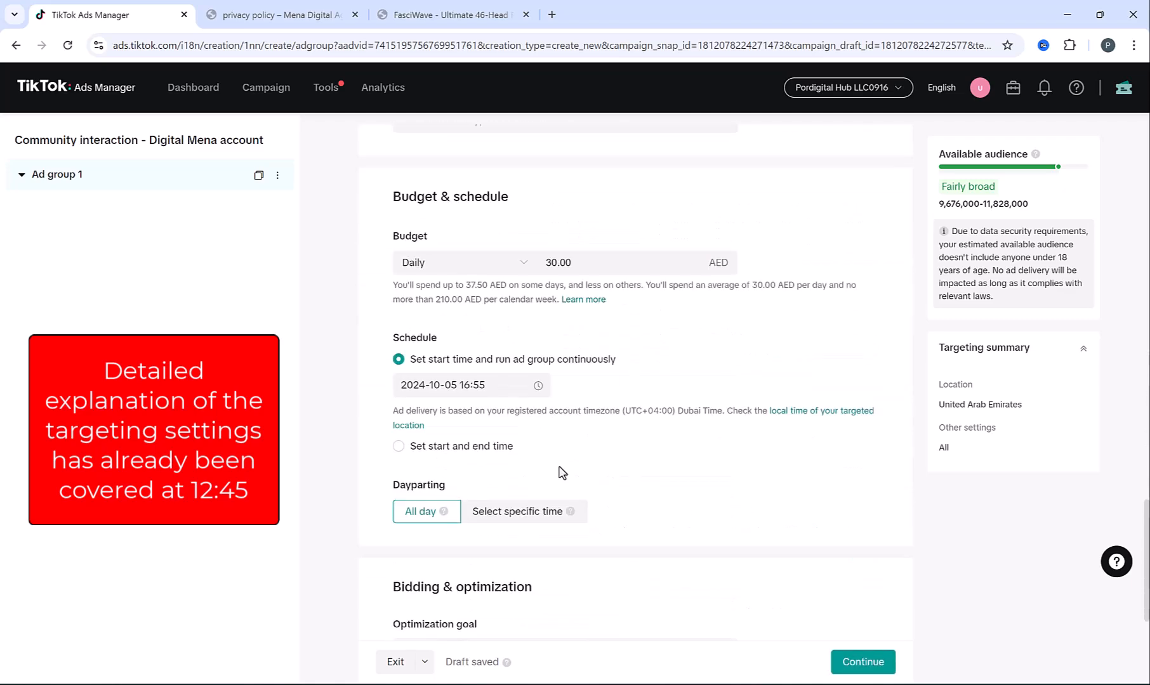
scroll(559, 474, down, 1)
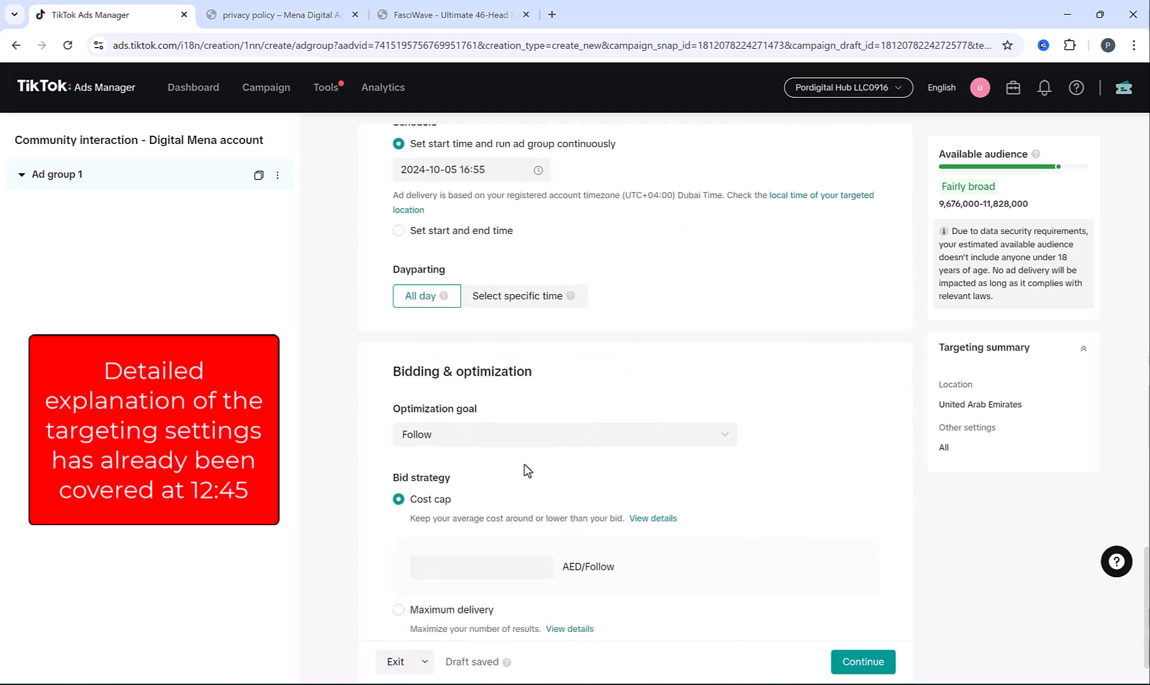
Keep Follow as the optimization goal and switch the bid strategy to Maximum delivery
click(468, 437)
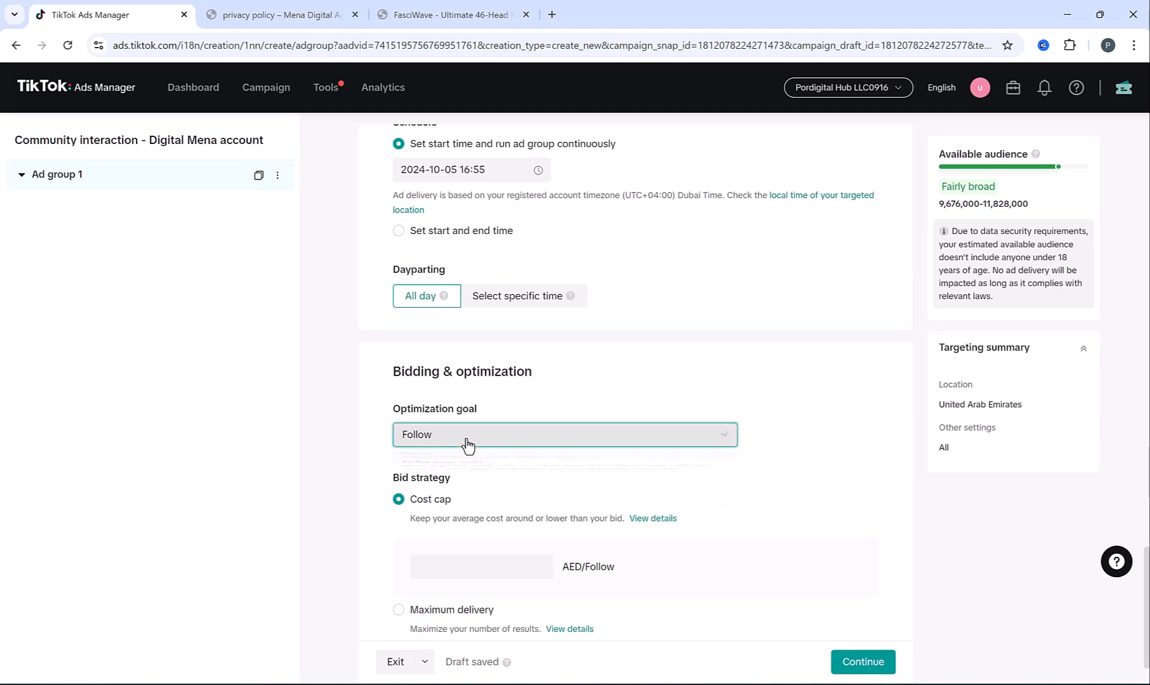
click(466, 438)
scroll(400, 444, down, 1)
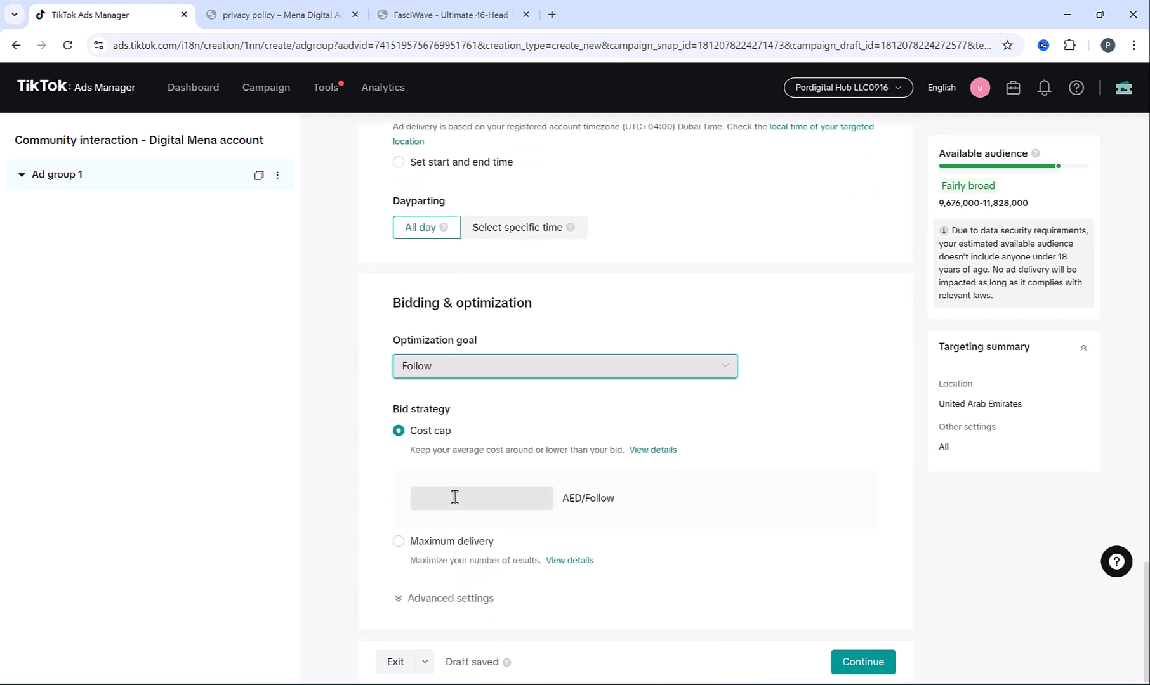
click(460, 499)
click(390, 479)
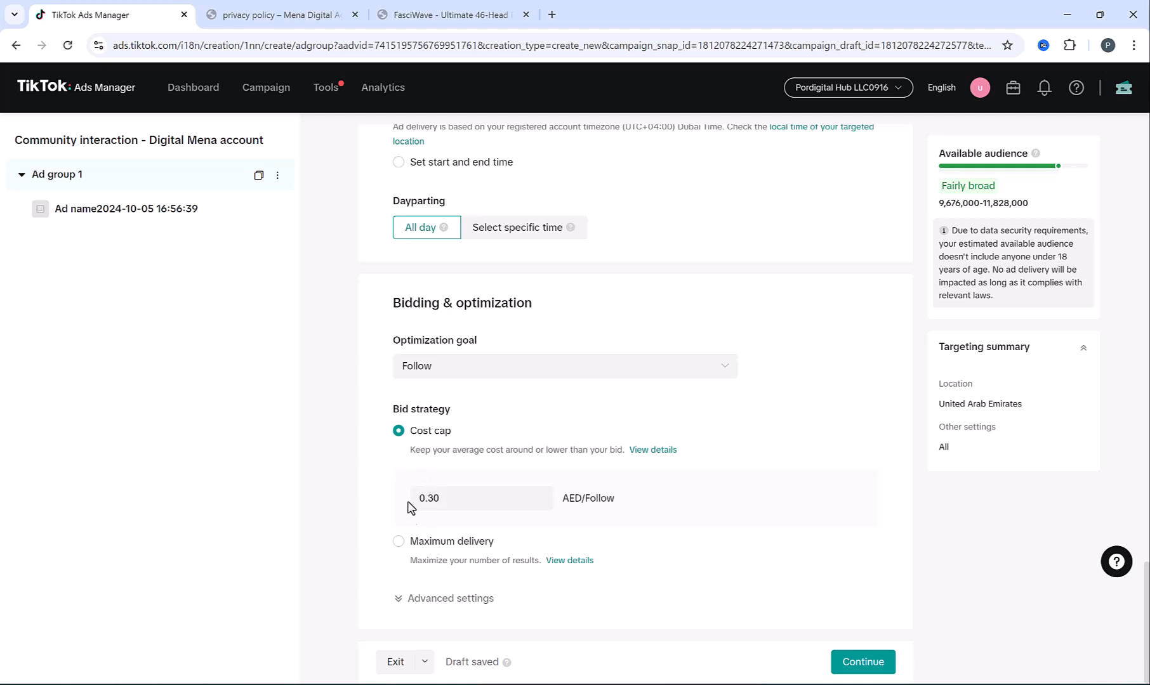
click(400, 544)
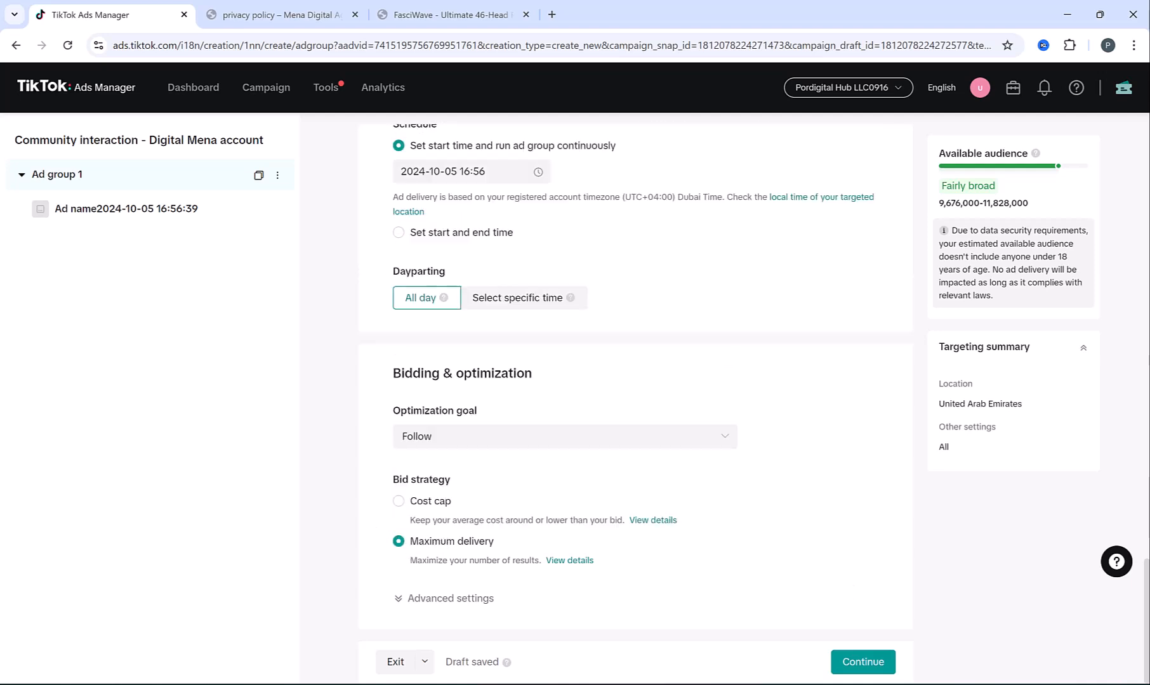
click(863, 662)
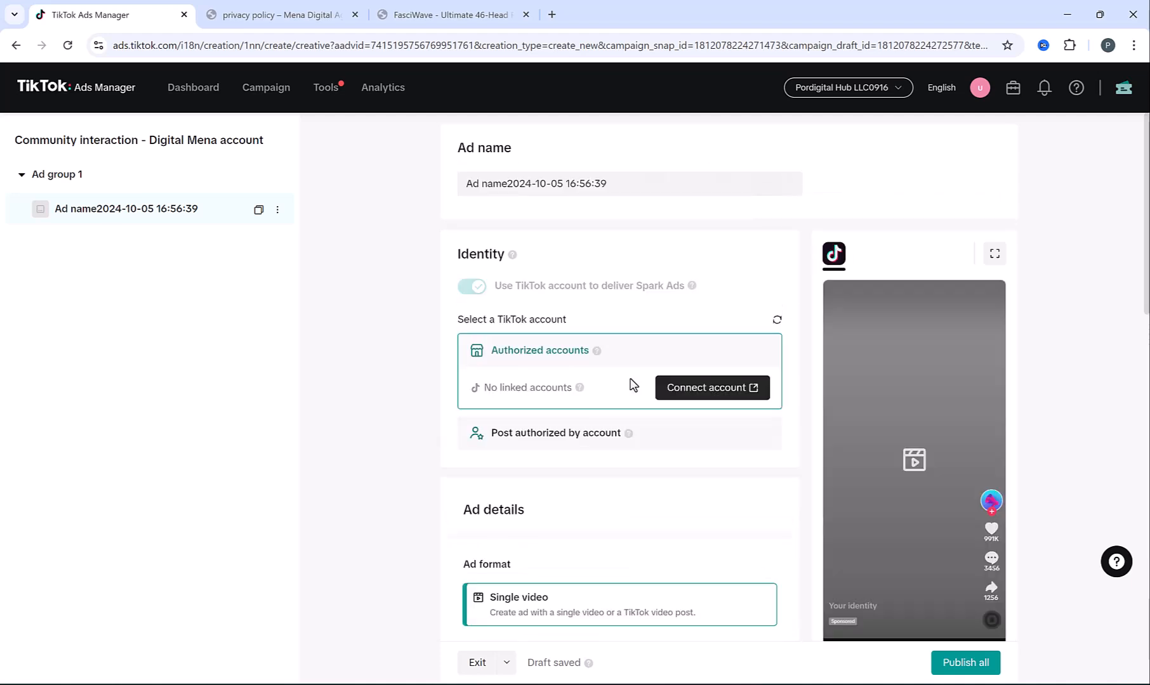
Try linking a TikTok account as the ad identity, then close the login window
mouse_move(583, 284)
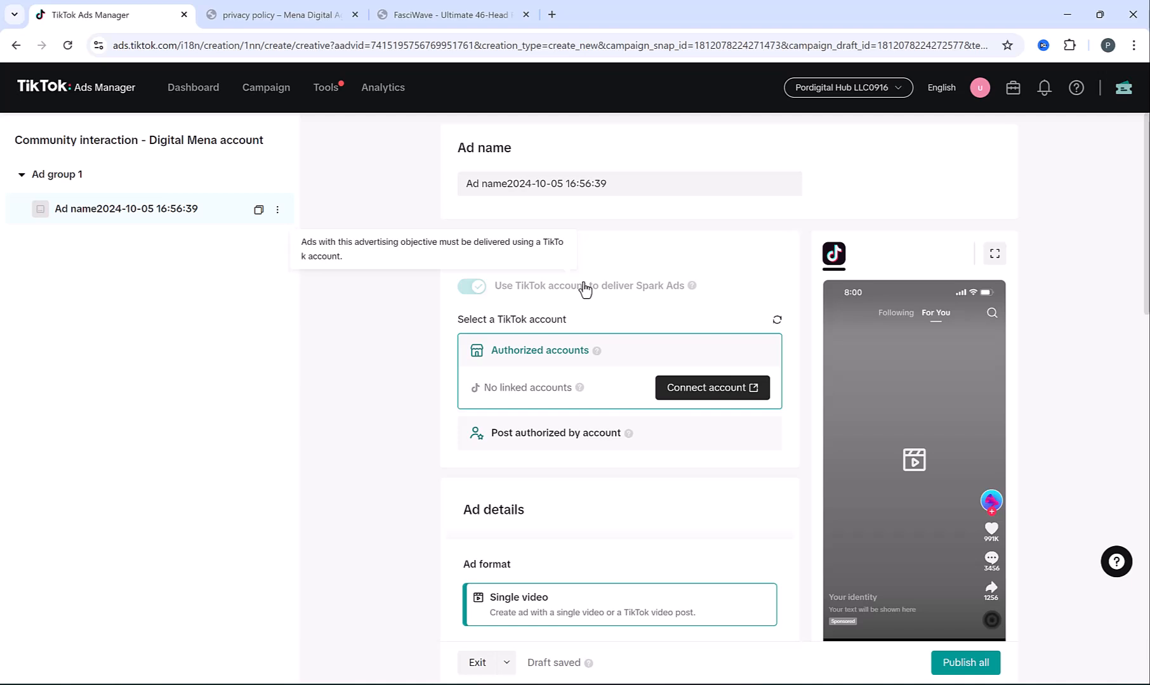
scroll(584, 289, down, 1)
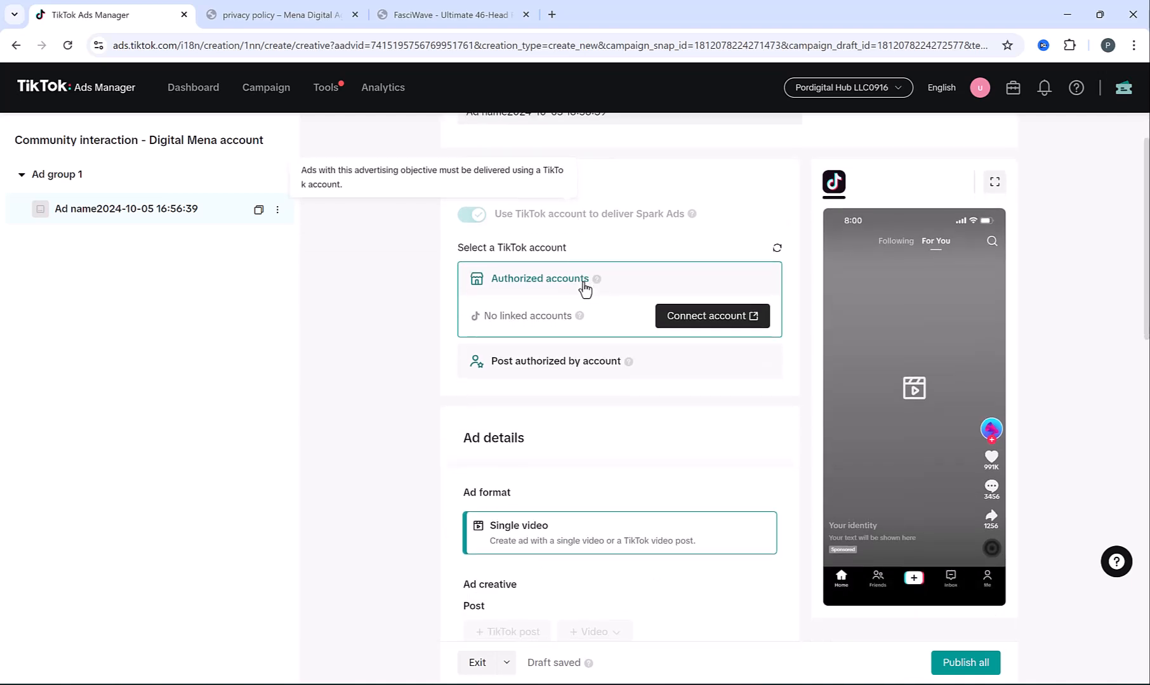
click(727, 323)
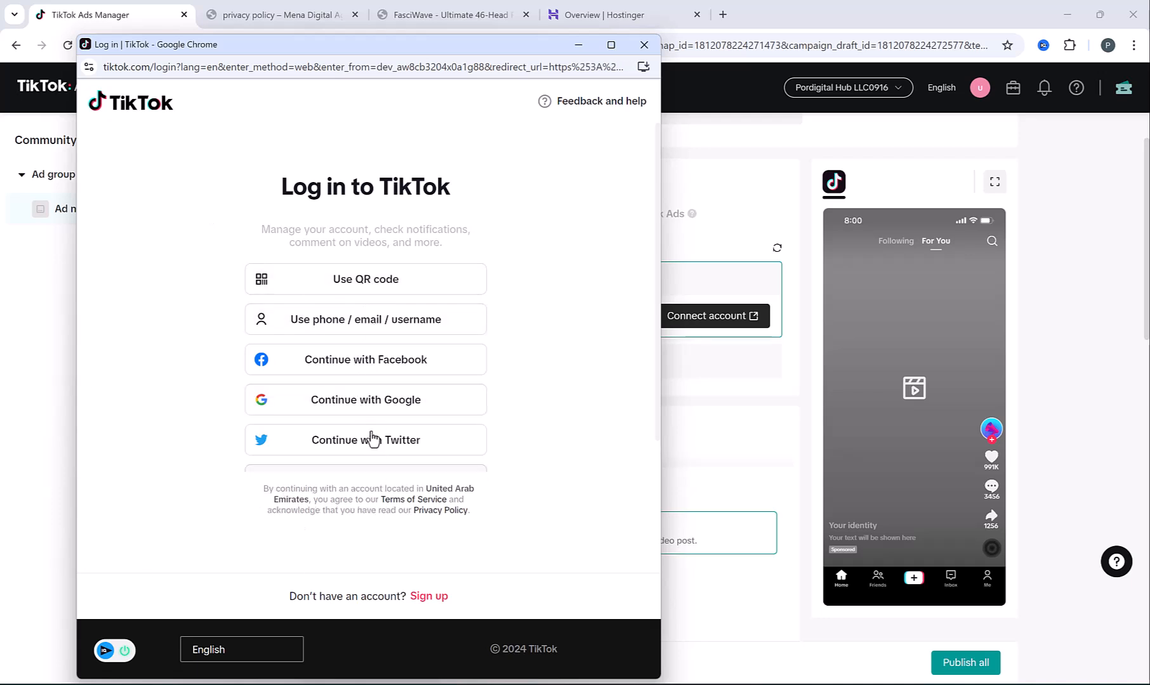
click(643, 46)
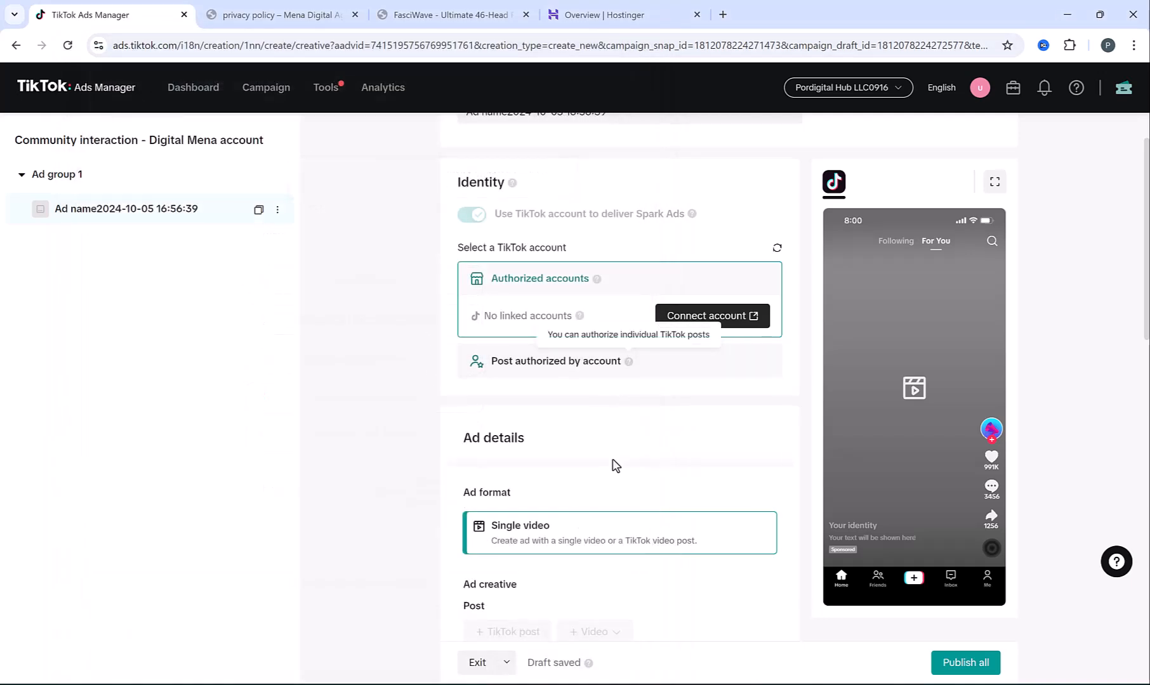
Scroll through the ad form and return to the campaign list
scroll(614, 464, down, 3)
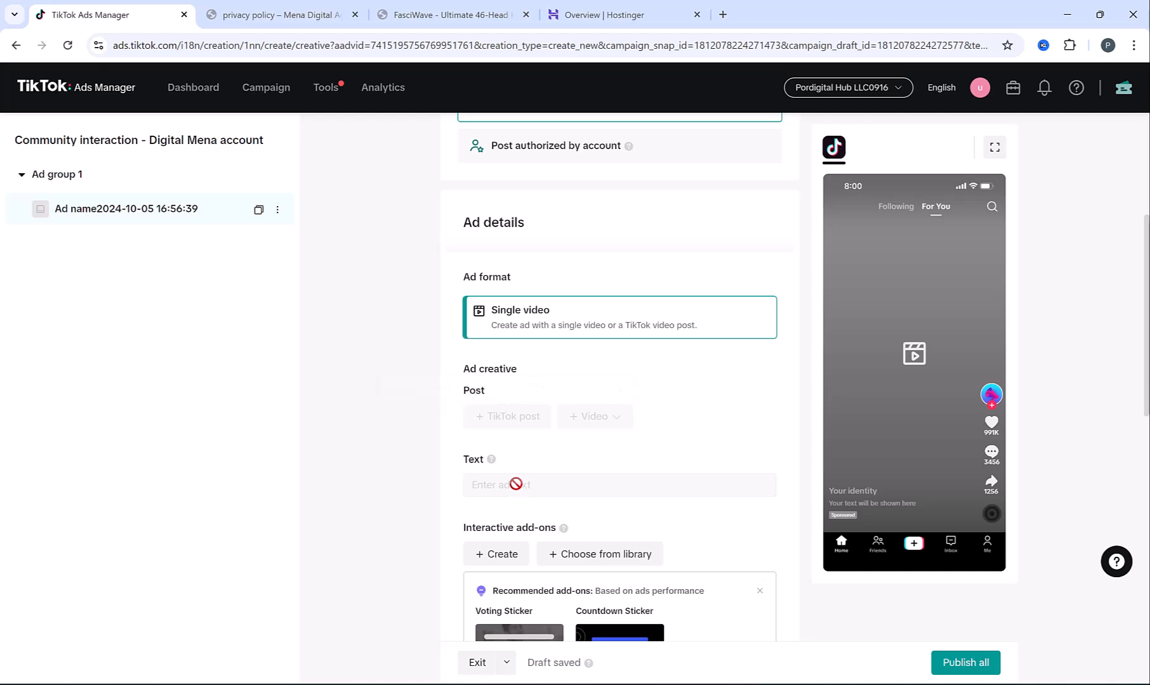
scroll(516, 484, down, 7)
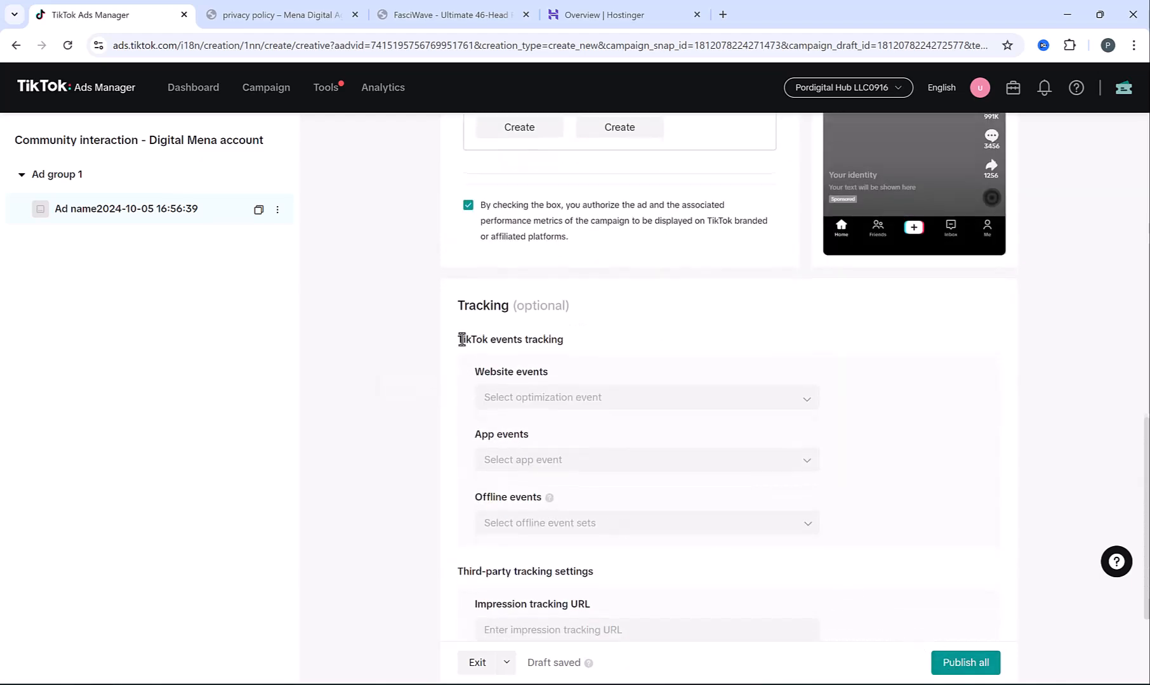
scroll(462, 338, up, 8)
scroll(444, 305, up, 5)
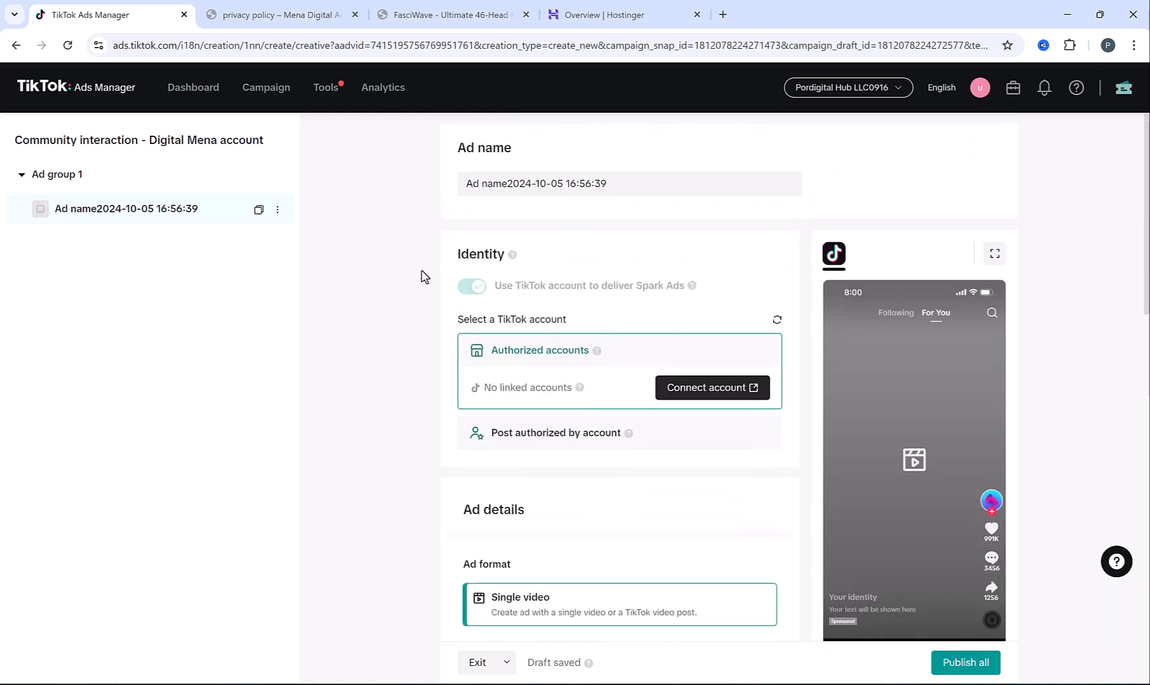
click(269, 102)
Choose the Reach objective and switch off Campaign budget optimization
click(398, 259)
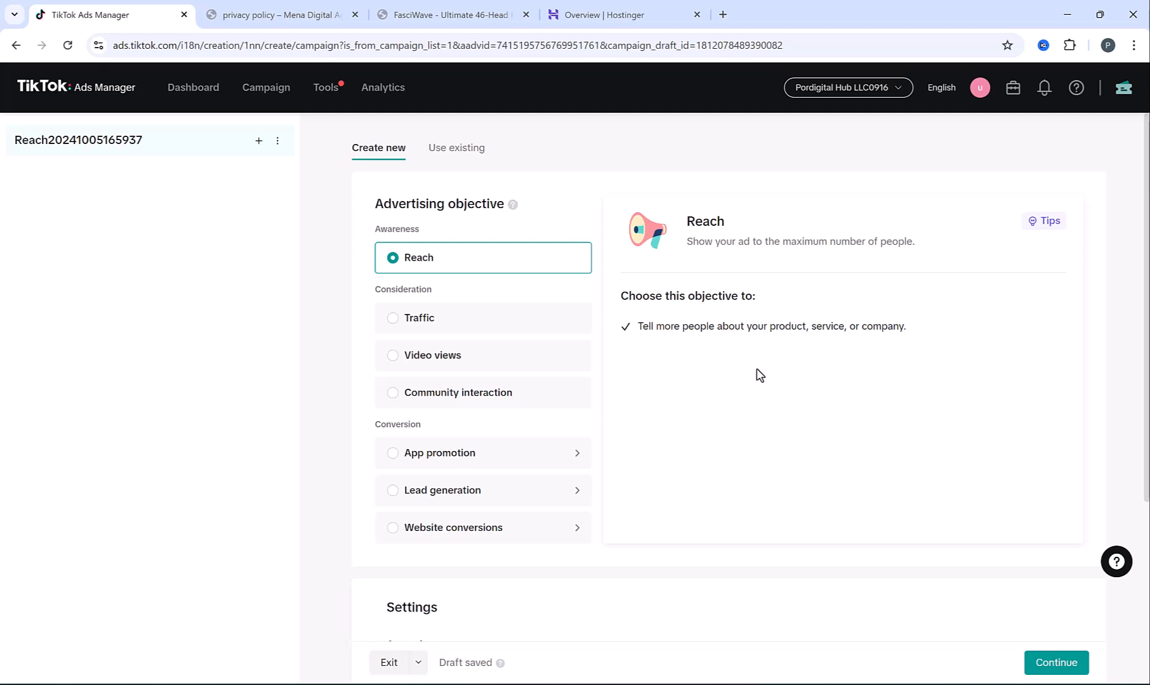
scroll(743, 363, down, 3)
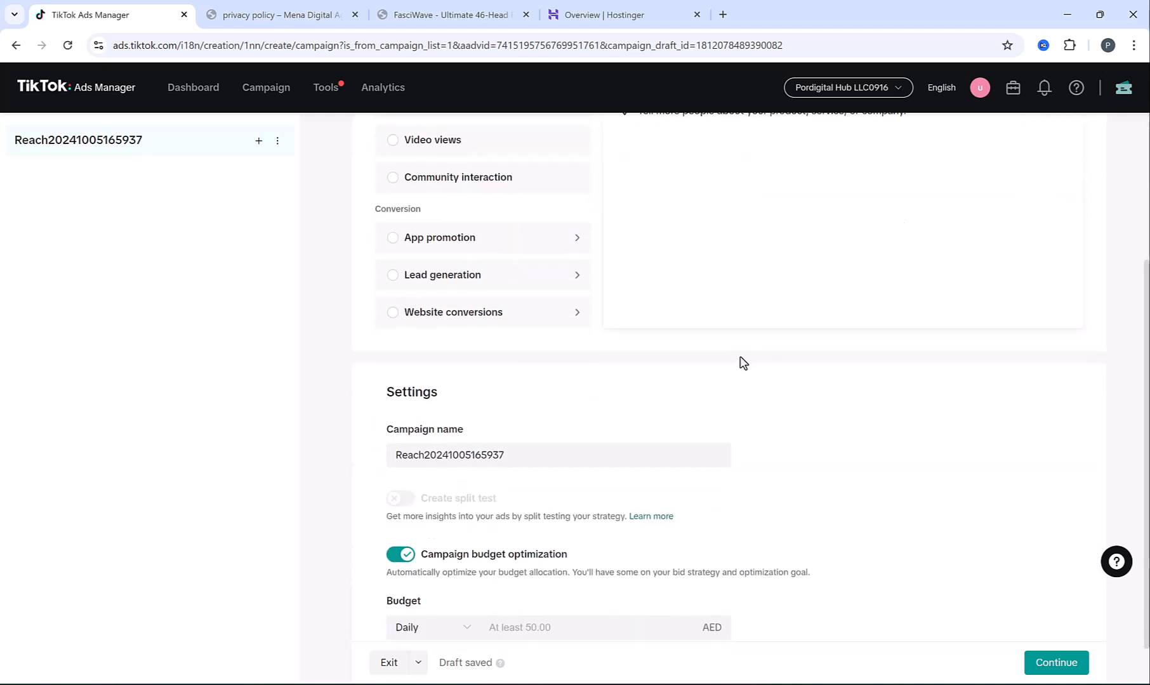
scroll(743, 363, down, 1)
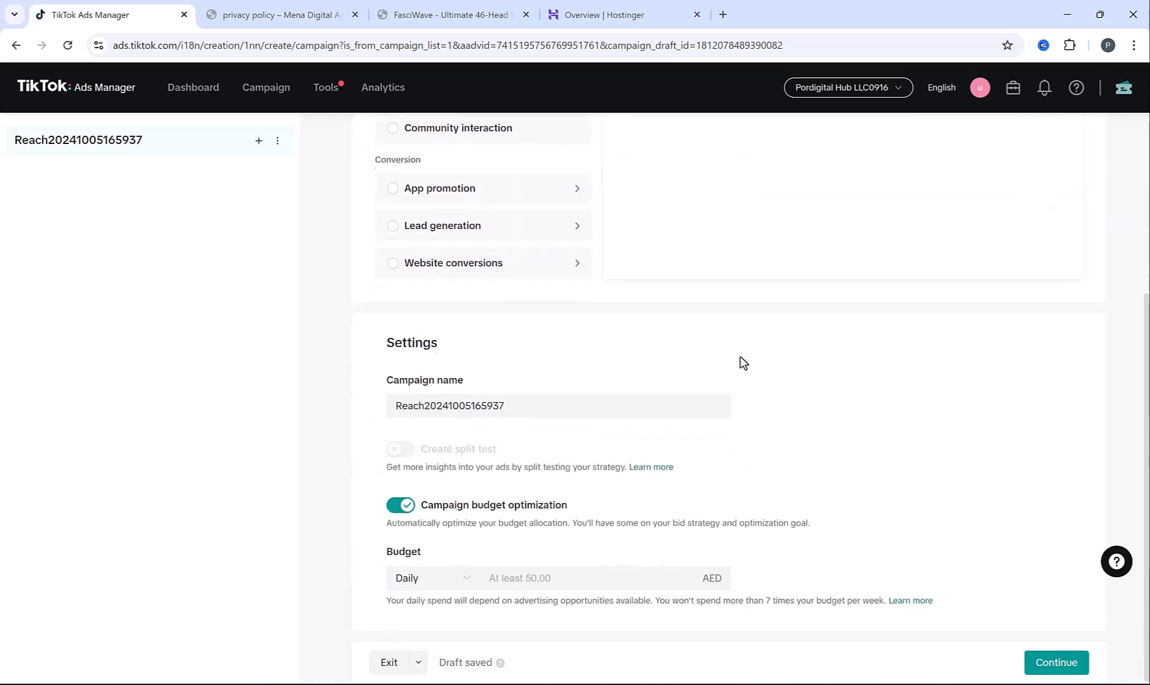
click(396, 507)
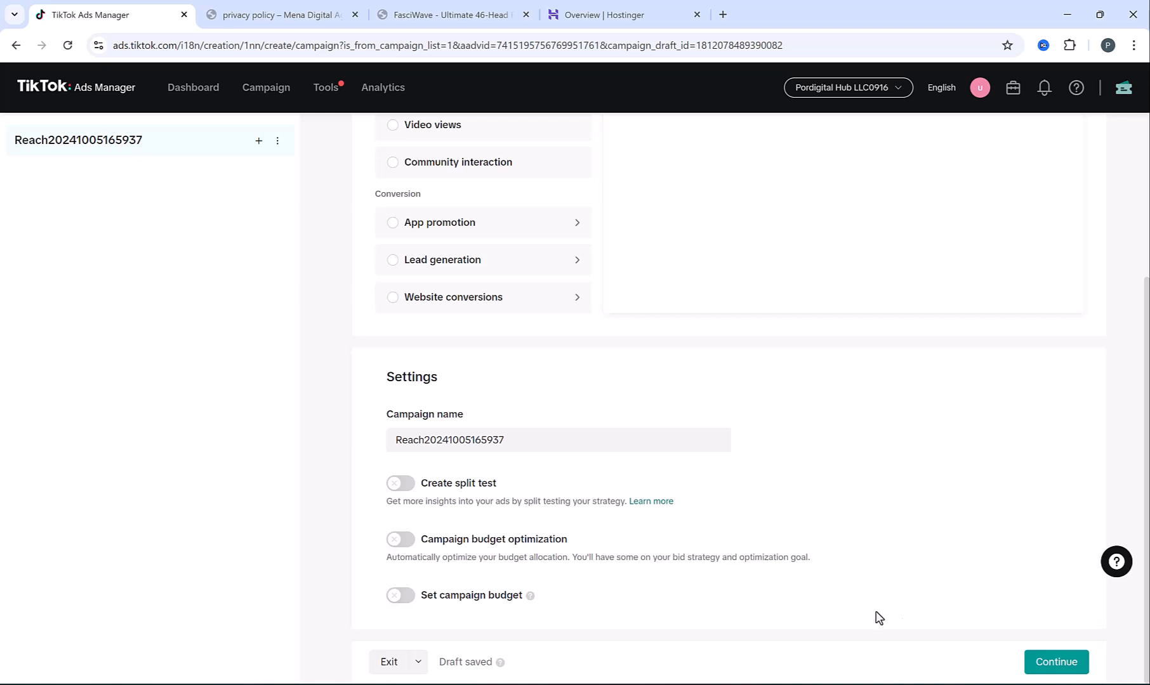
click(1052, 662)
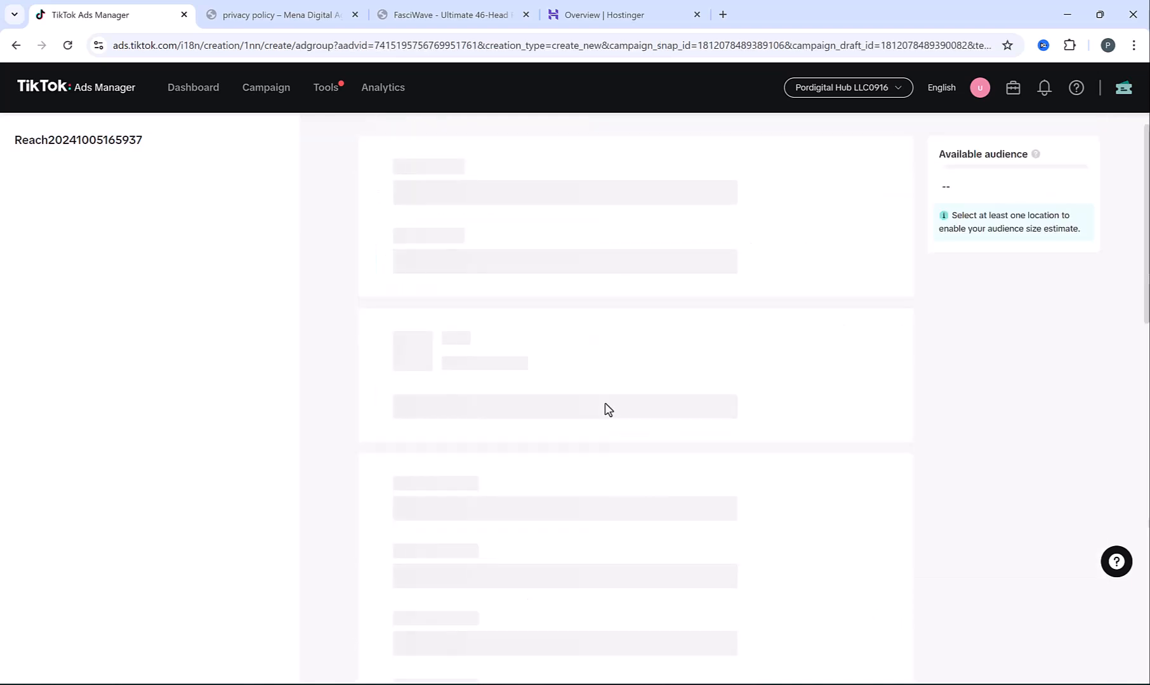
Toggle the frequency cap options, leaving it at 3 times every 7 days
scroll(571, 352, down, 20)
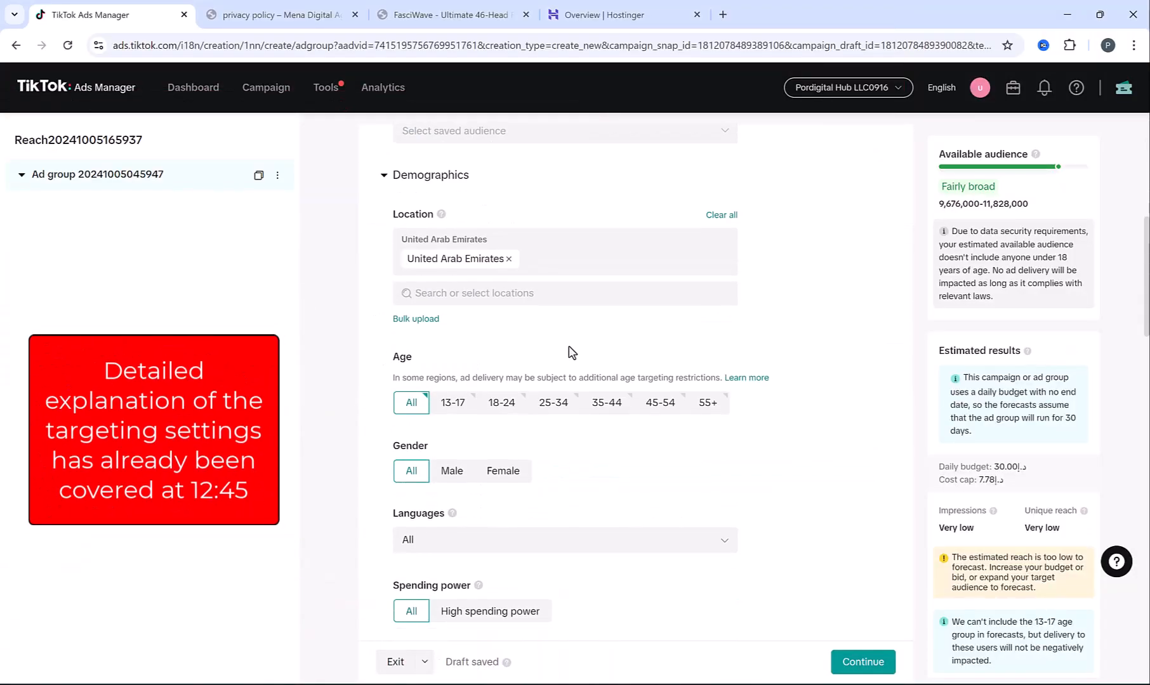
scroll(569, 352, down, 8)
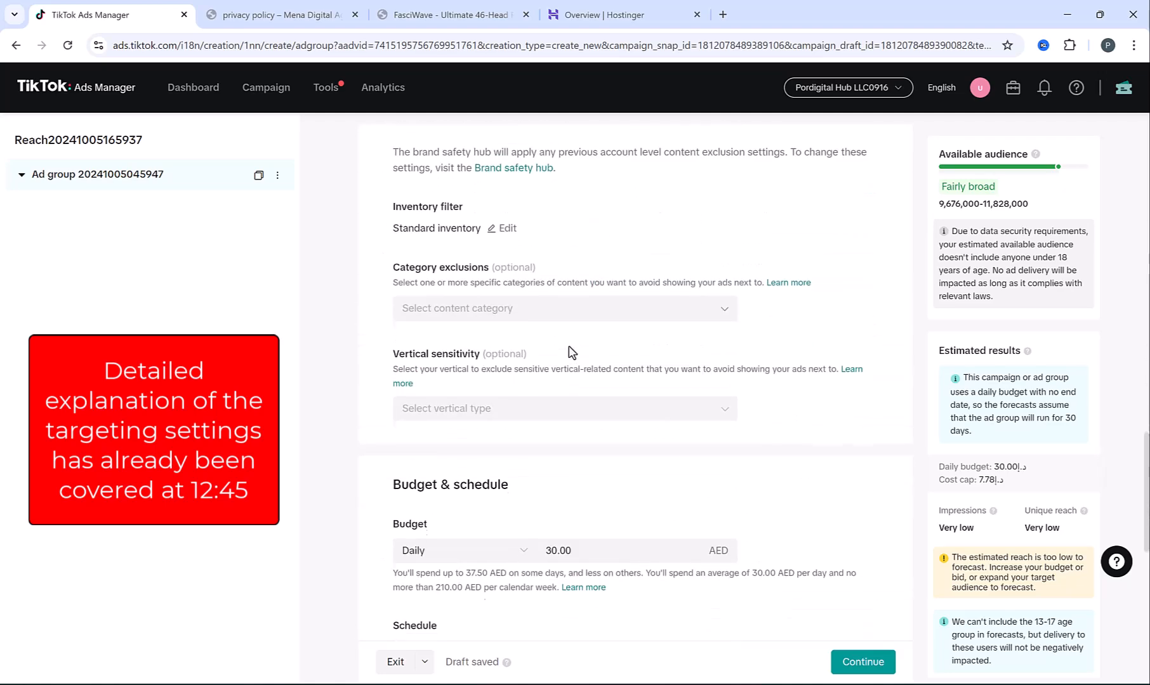
scroll(569, 346, down, 3)
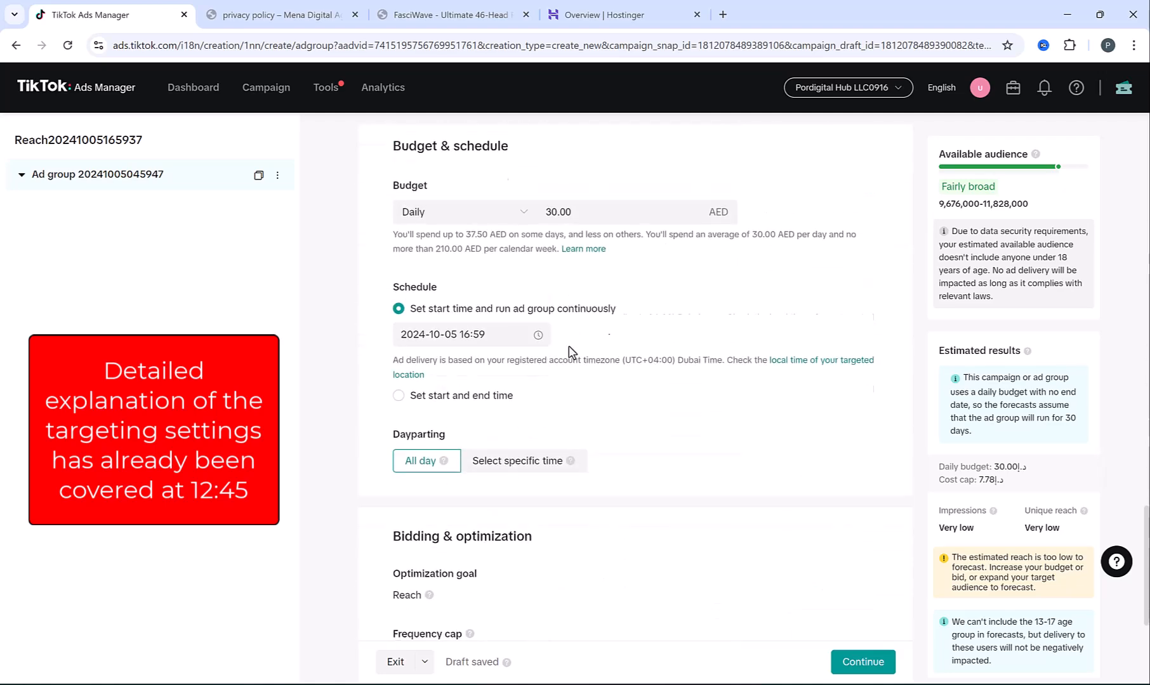
scroll(571, 352, down, 2)
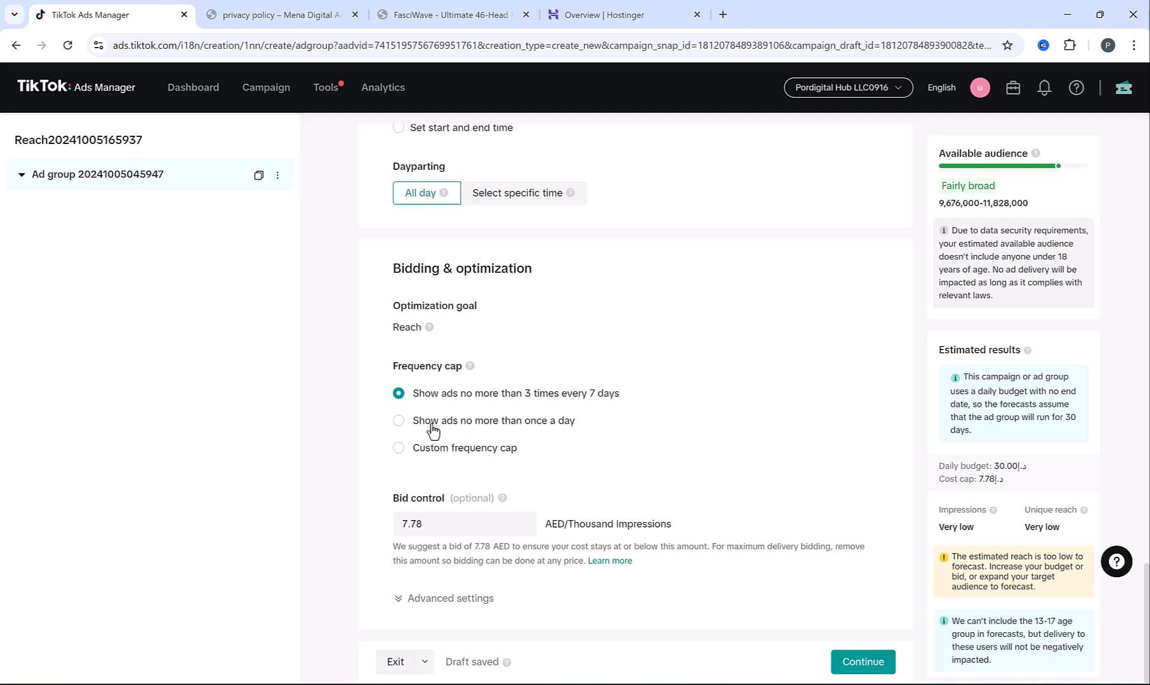
click(540, 431)
click(436, 397)
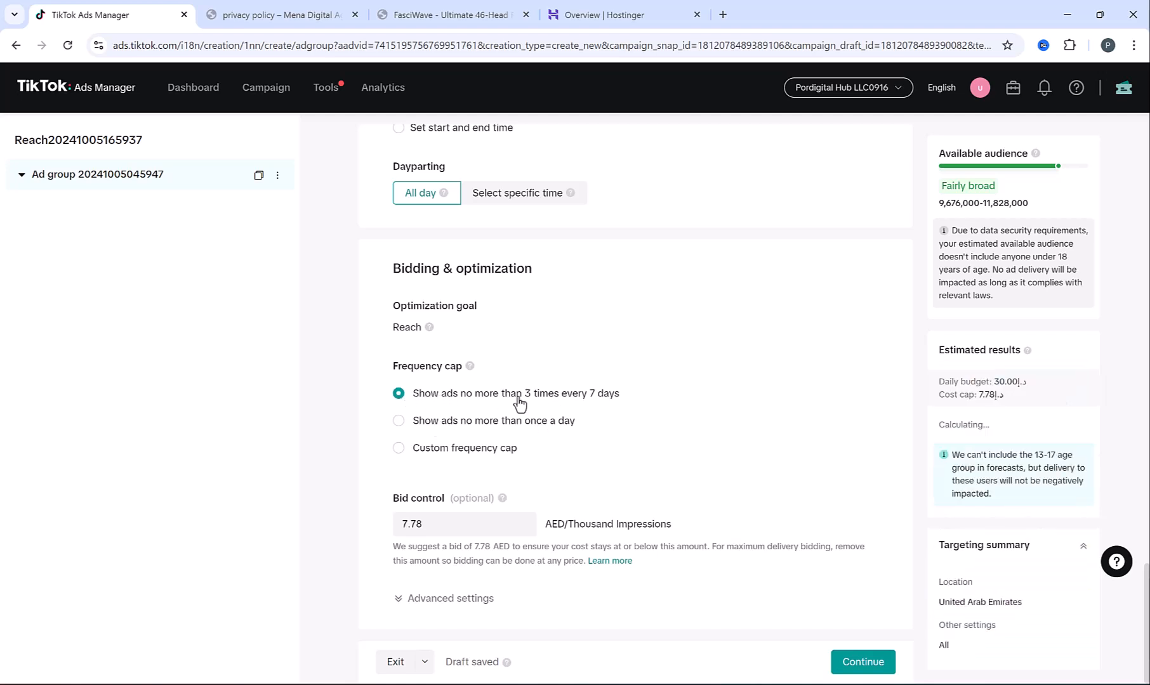
Delete the 7.78 bid control value so no cost cap applies
click(450, 524)
key(ctrl+a)
key(BackSpace)
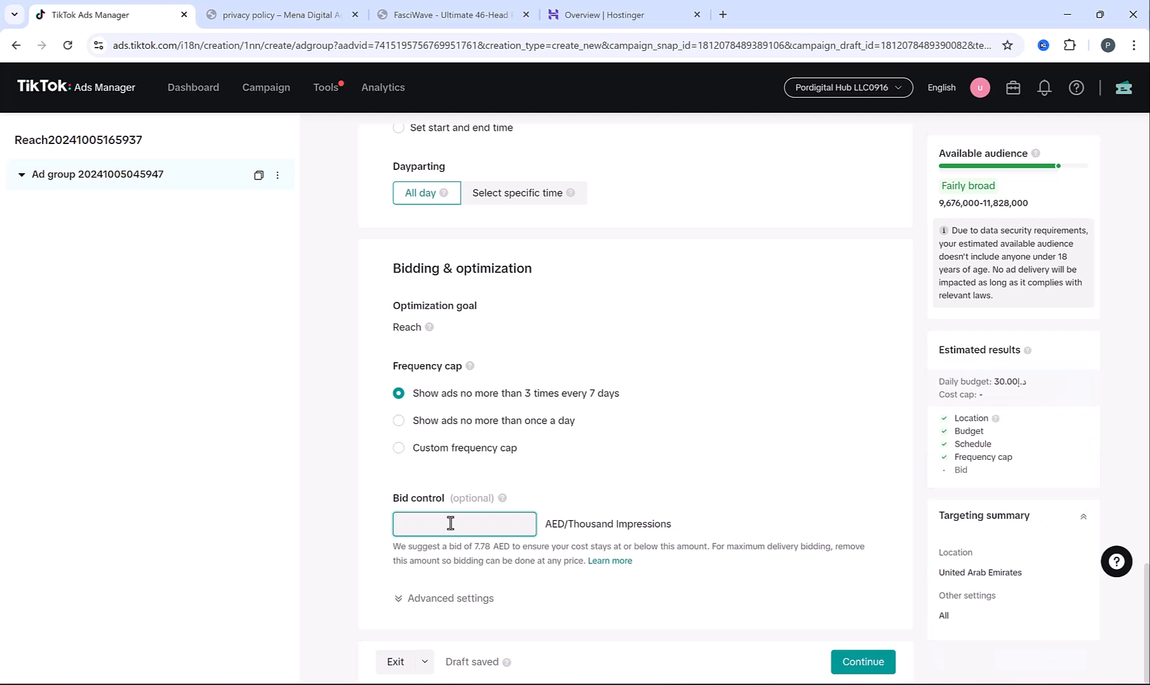
click(389, 542)
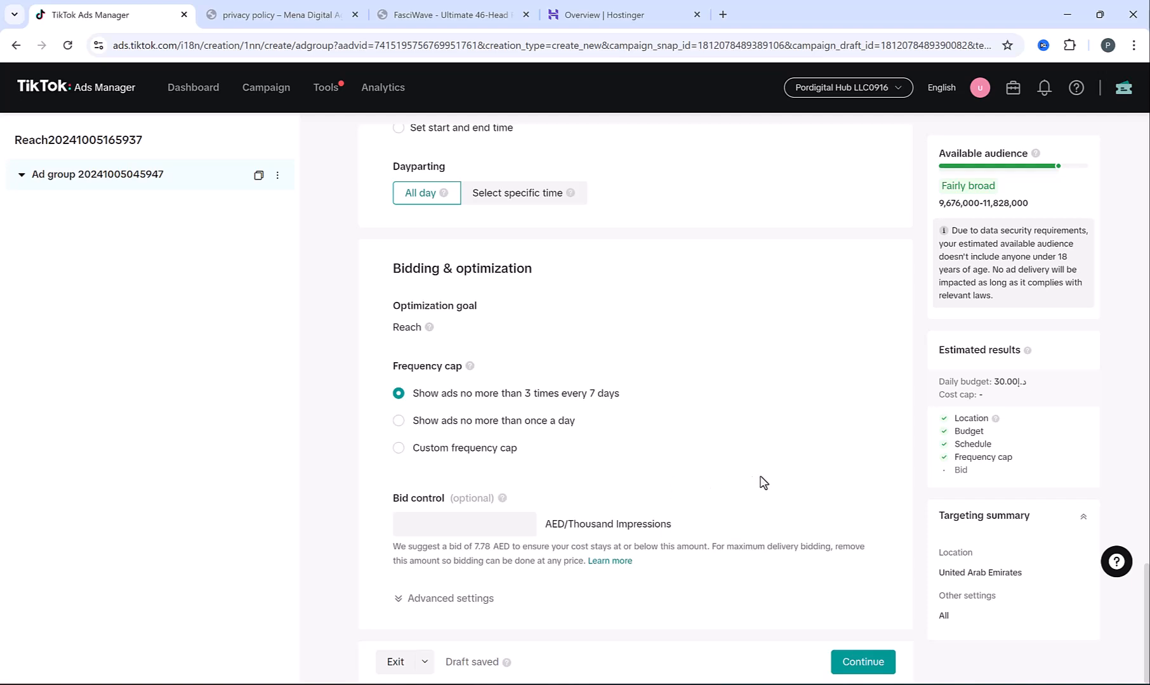
Add the Website design Ad1.mov video from the library to the Reach ad
click(877, 663)
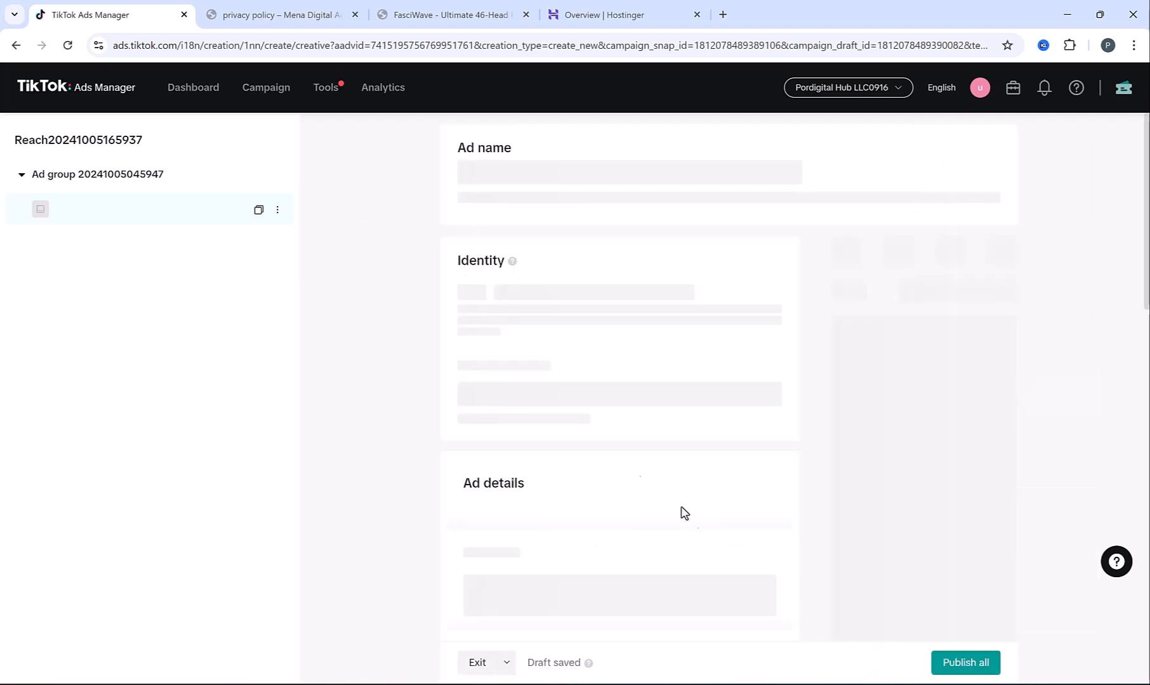
scroll(501, 374, down, 5)
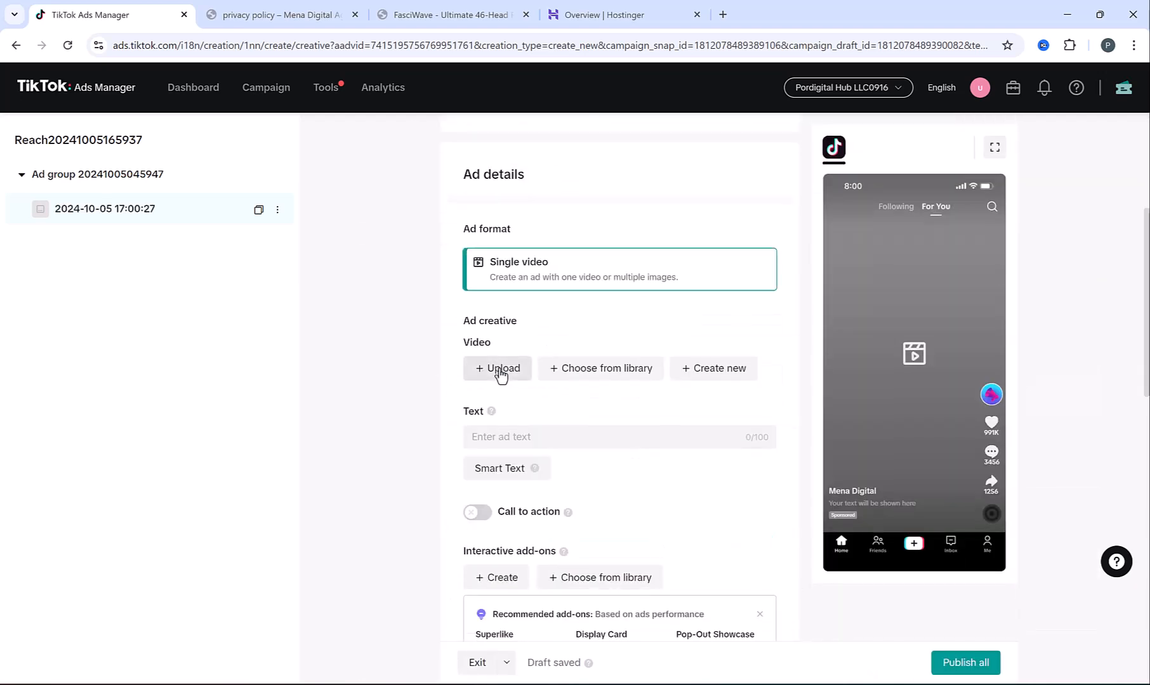
click(580, 378)
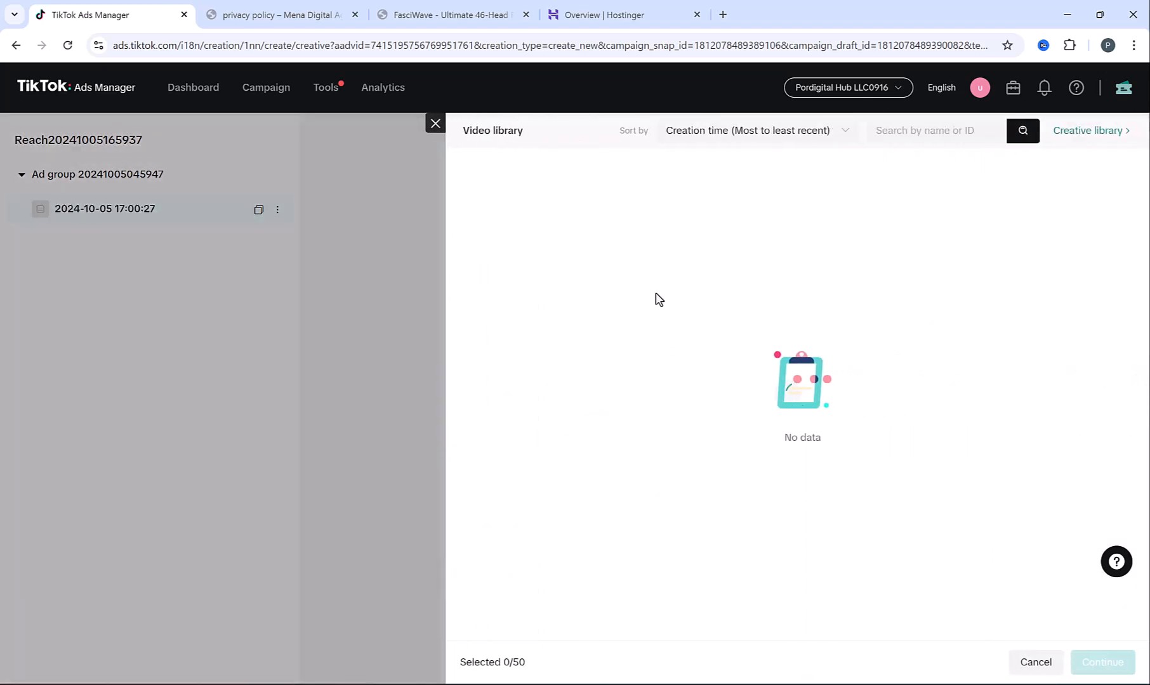
click(543, 240)
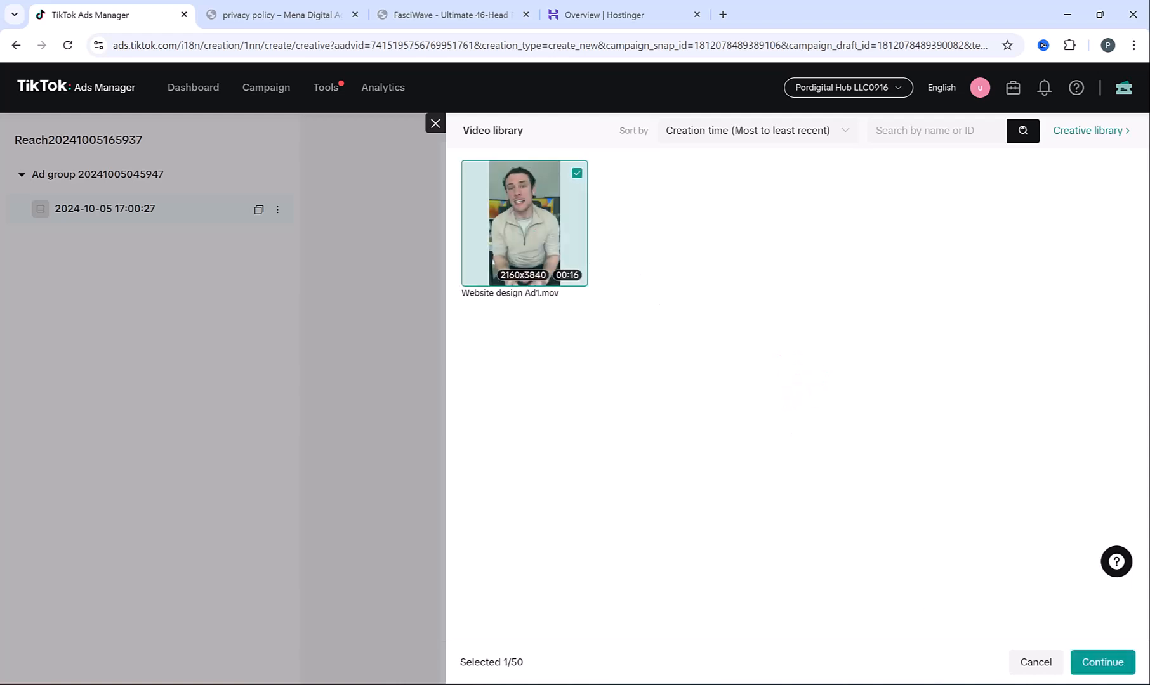
click(1102, 662)
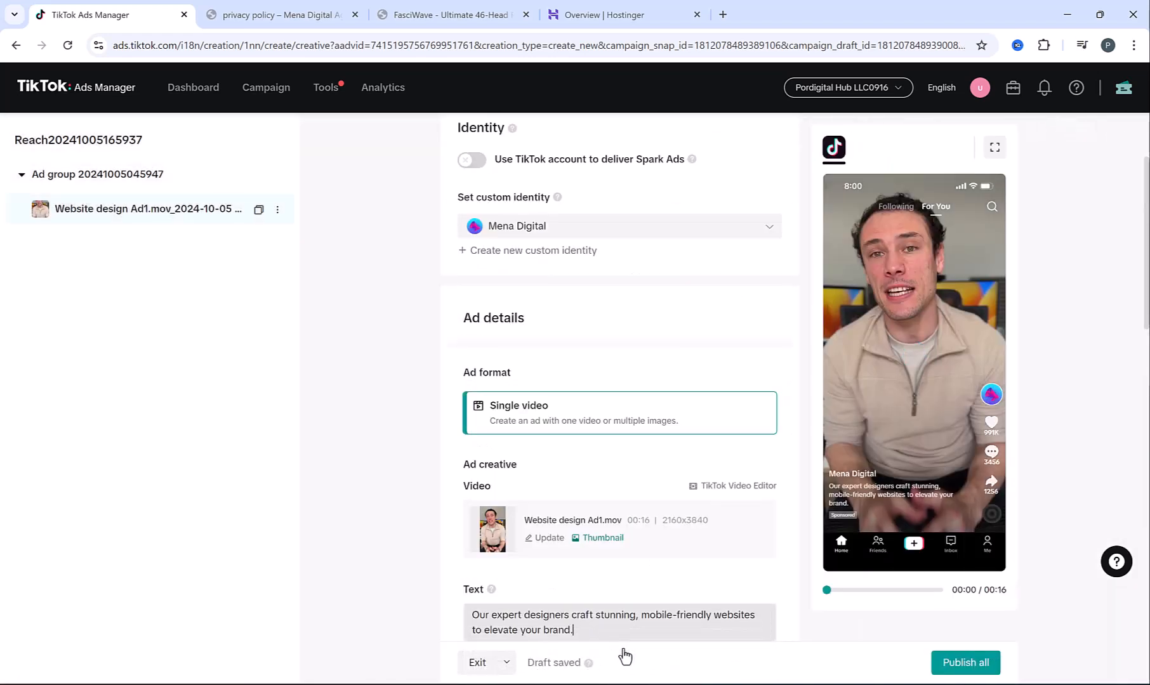
Turn on the dynamic call to action and use a saved Custom page as the destination
scroll(399, 542, down, 5)
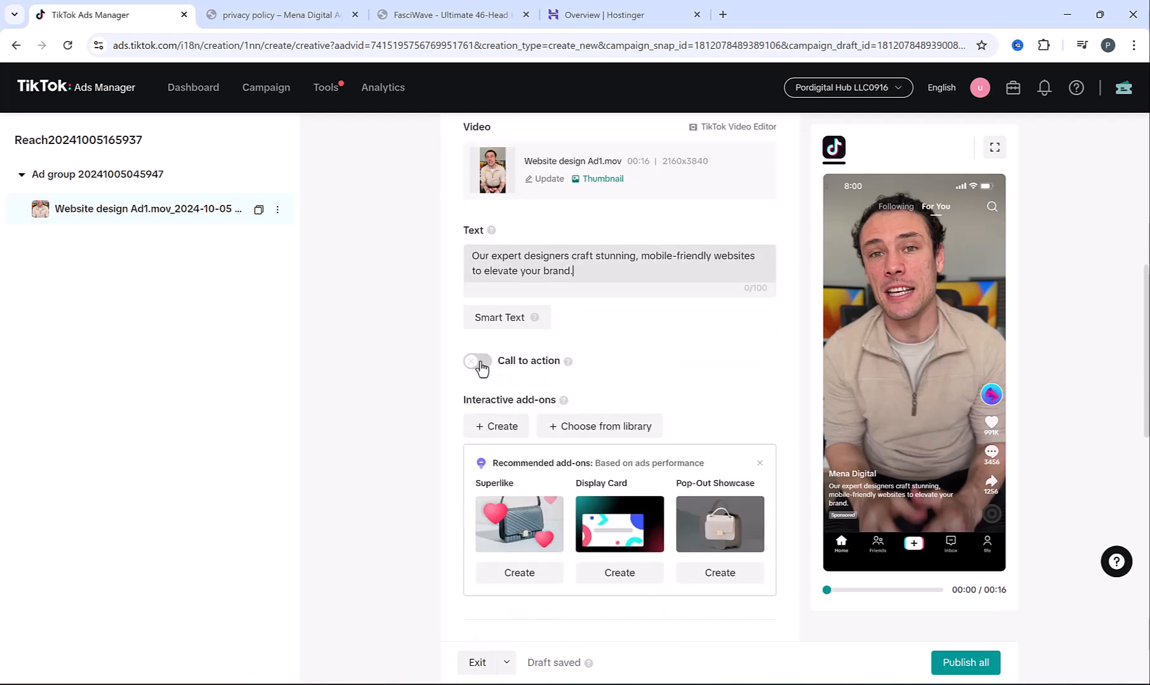
click(480, 363)
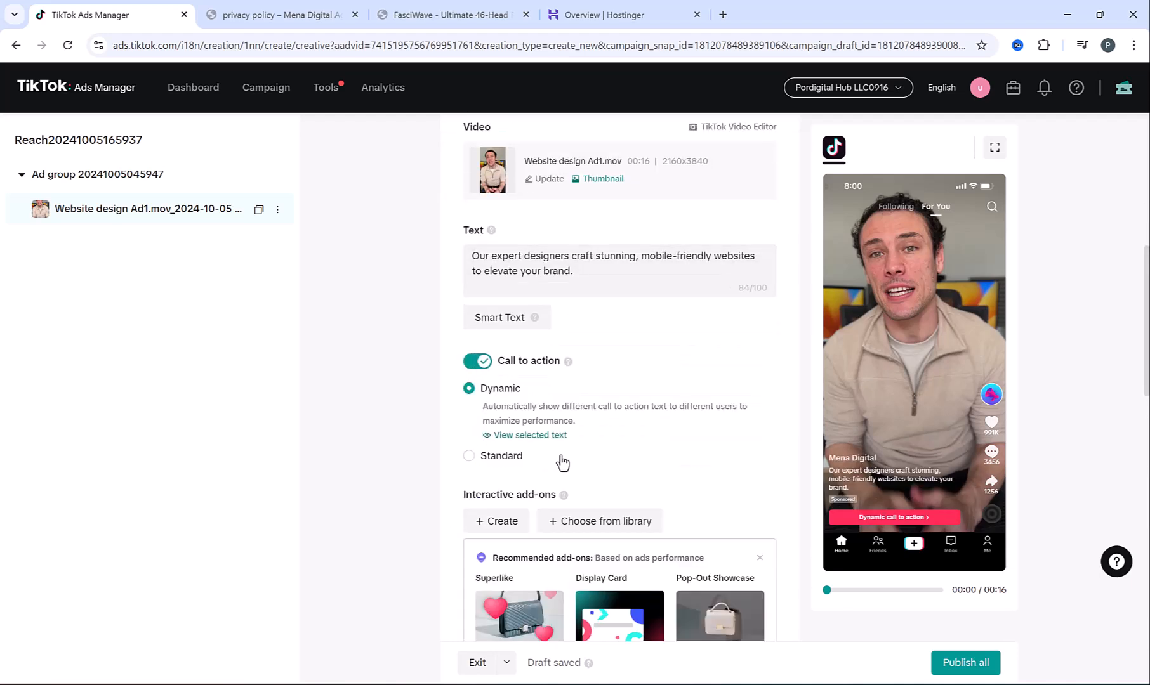
scroll(562, 463, down, 7)
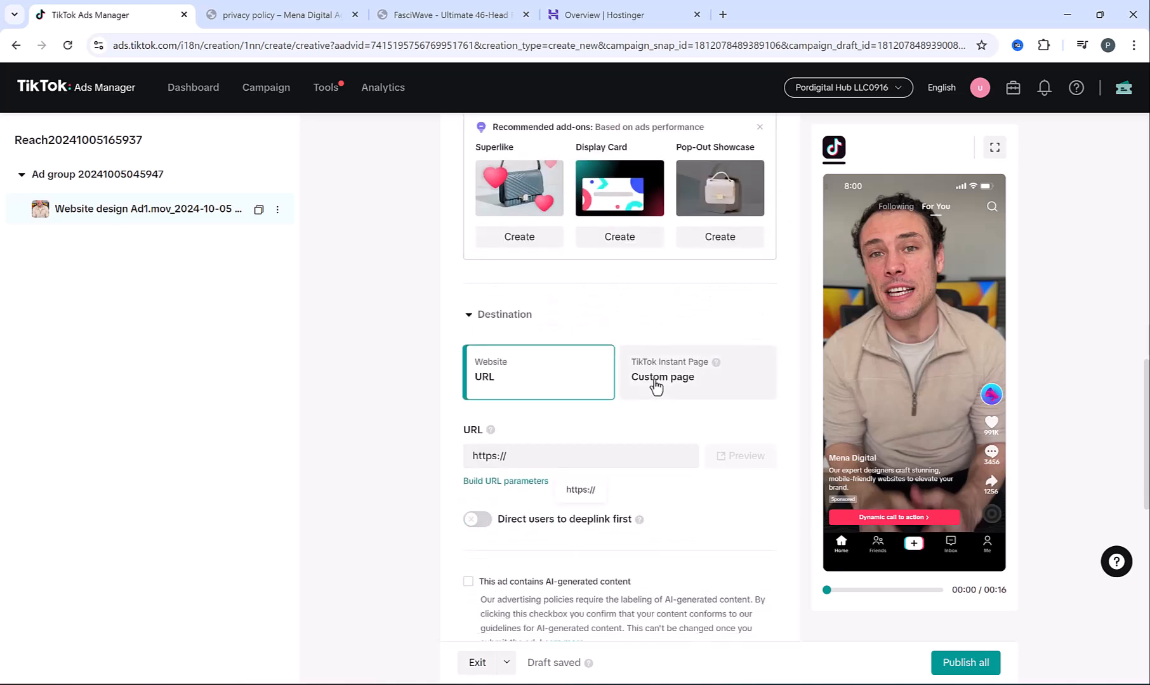
click(656, 385)
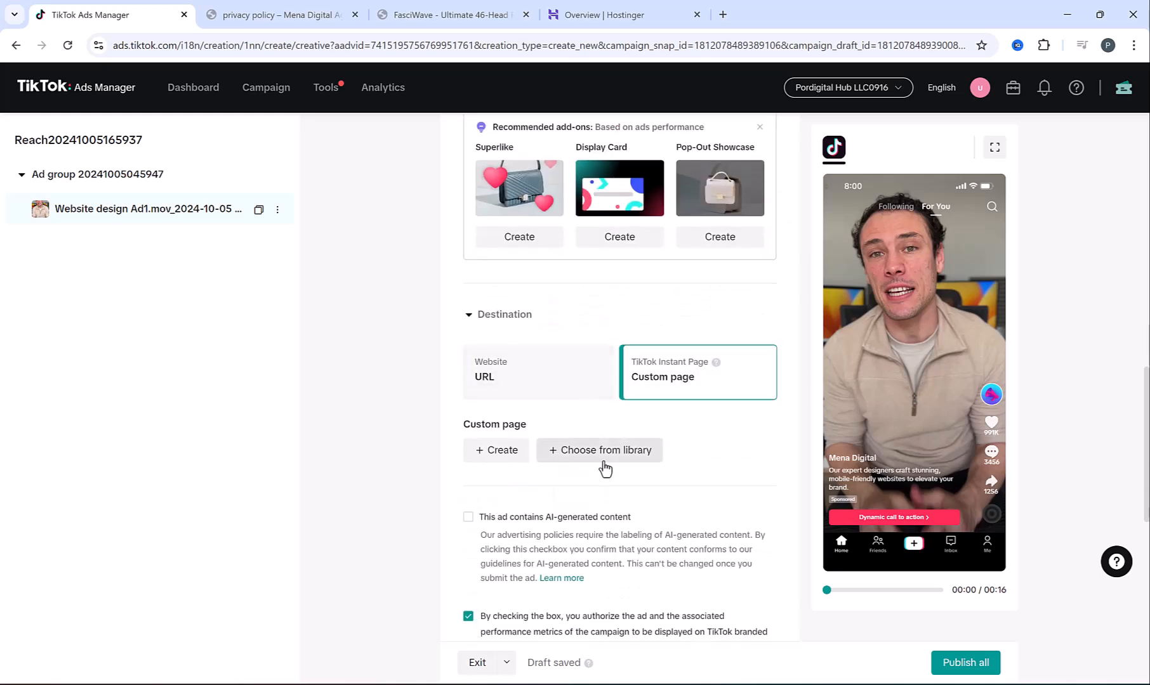
click(605, 449)
click(477, 249)
click(1098, 660)
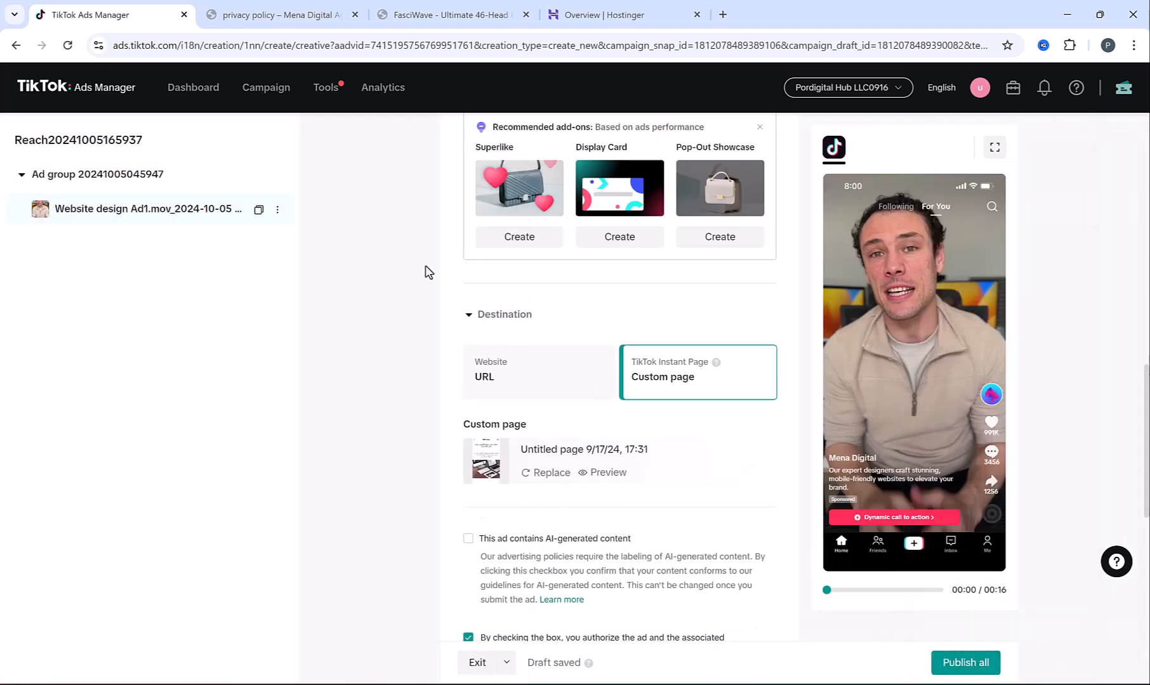
scroll(427, 271, up, 5)
scroll(427, 272, up, 1)
Exit the Reach ad editor without publishing, keeping it as one of 4 drafts, and begin a new campaign
click(294, 92)
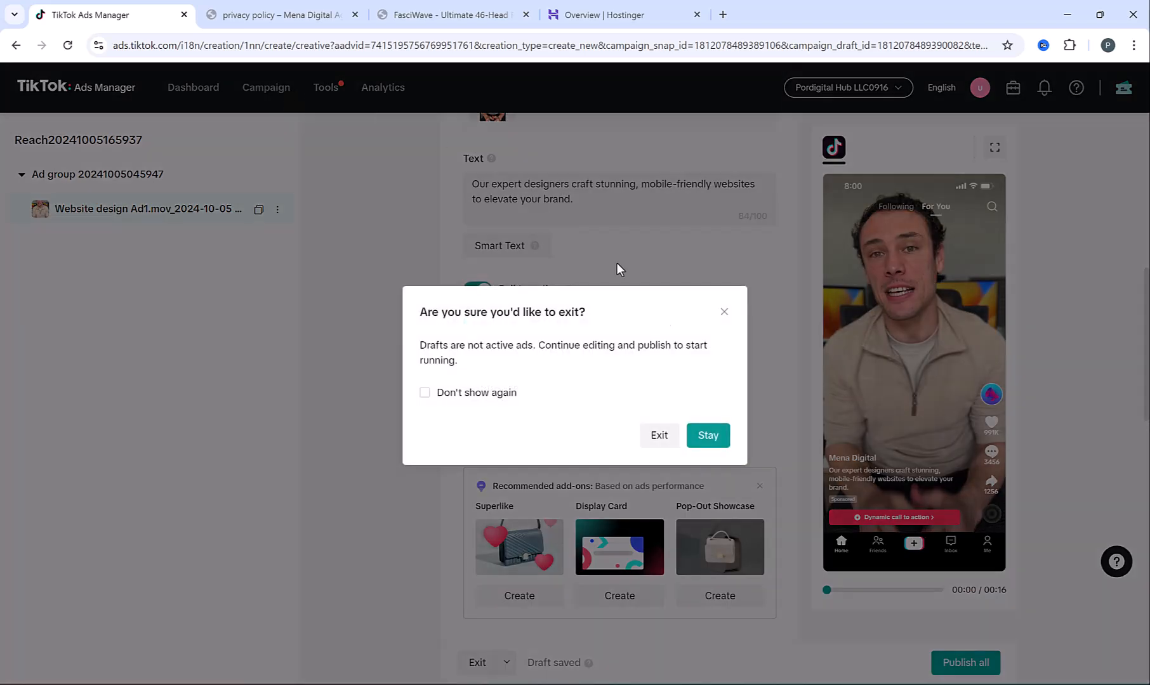
click(661, 441)
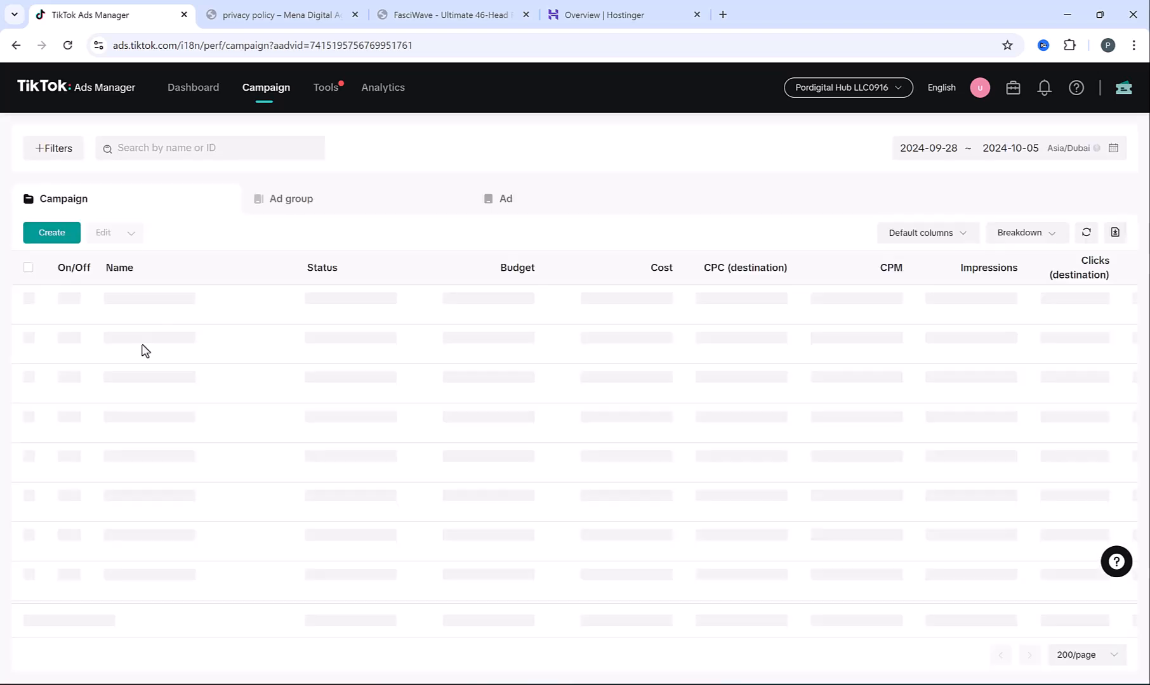
click(50, 238)
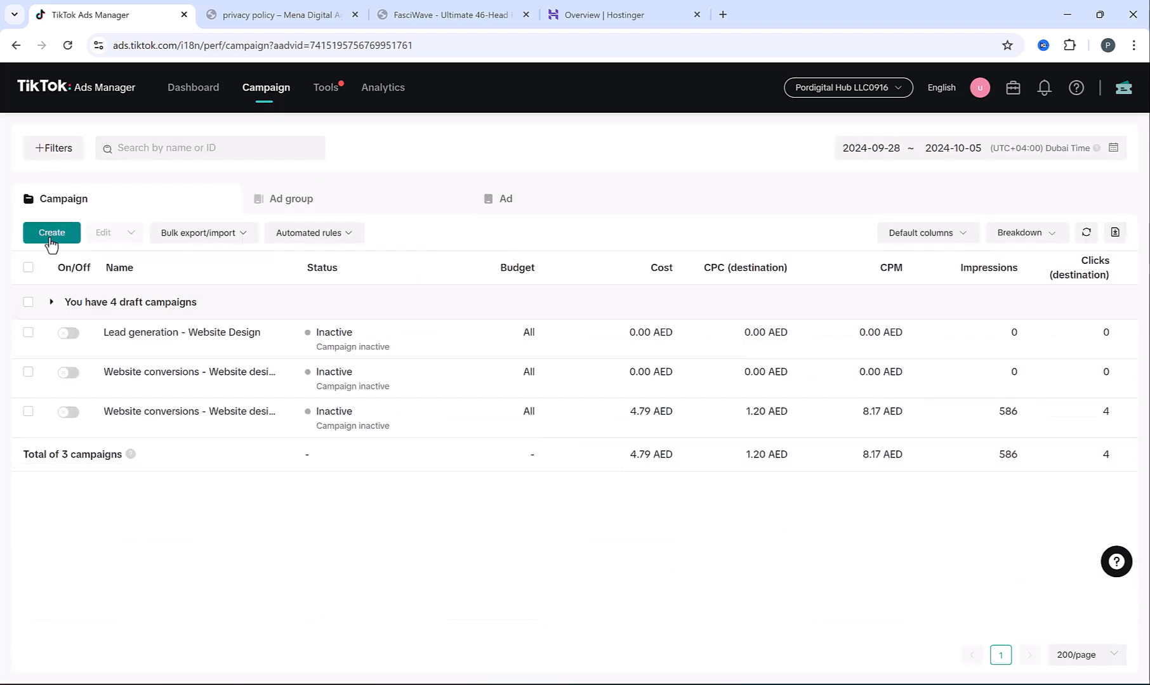
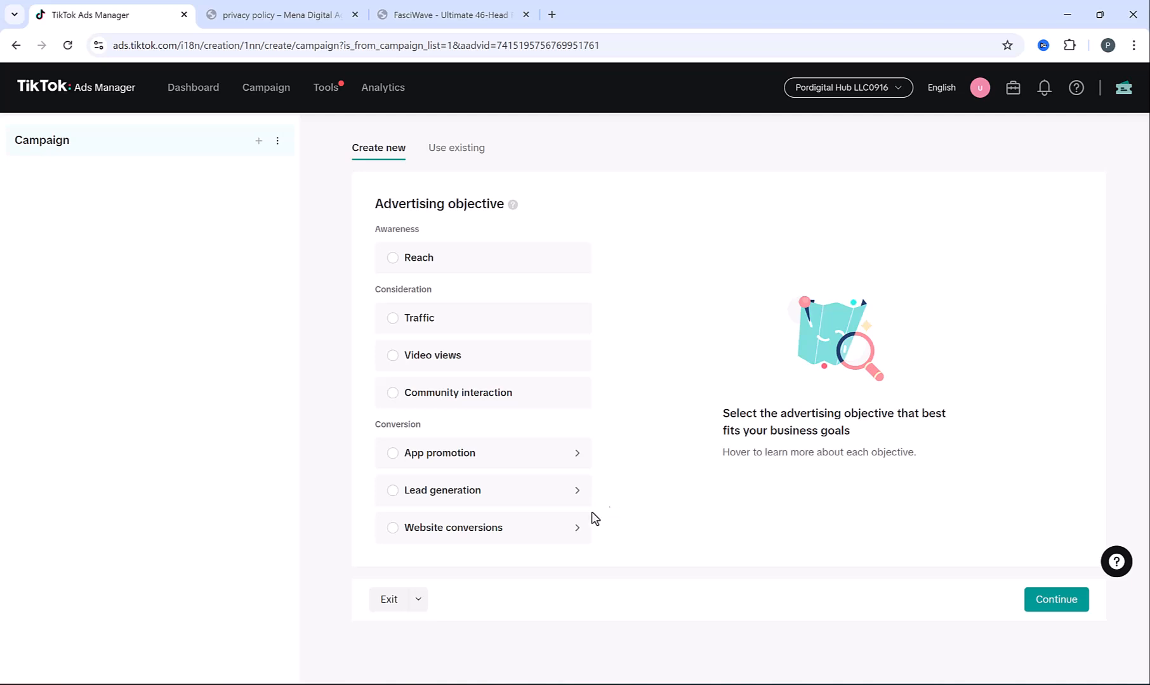
Choose the Website conversions objective and turn on campaign budget optimization
mouse_move(513, 531)
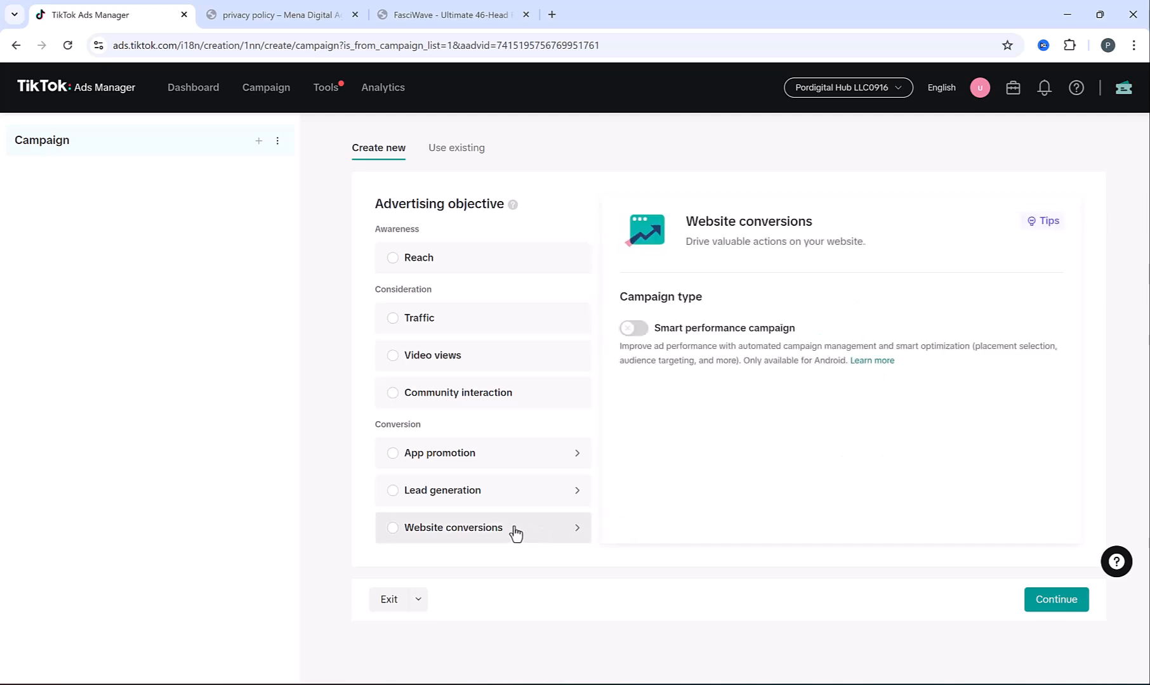
click(477, 531)
scroll(650, 381, down, 4)
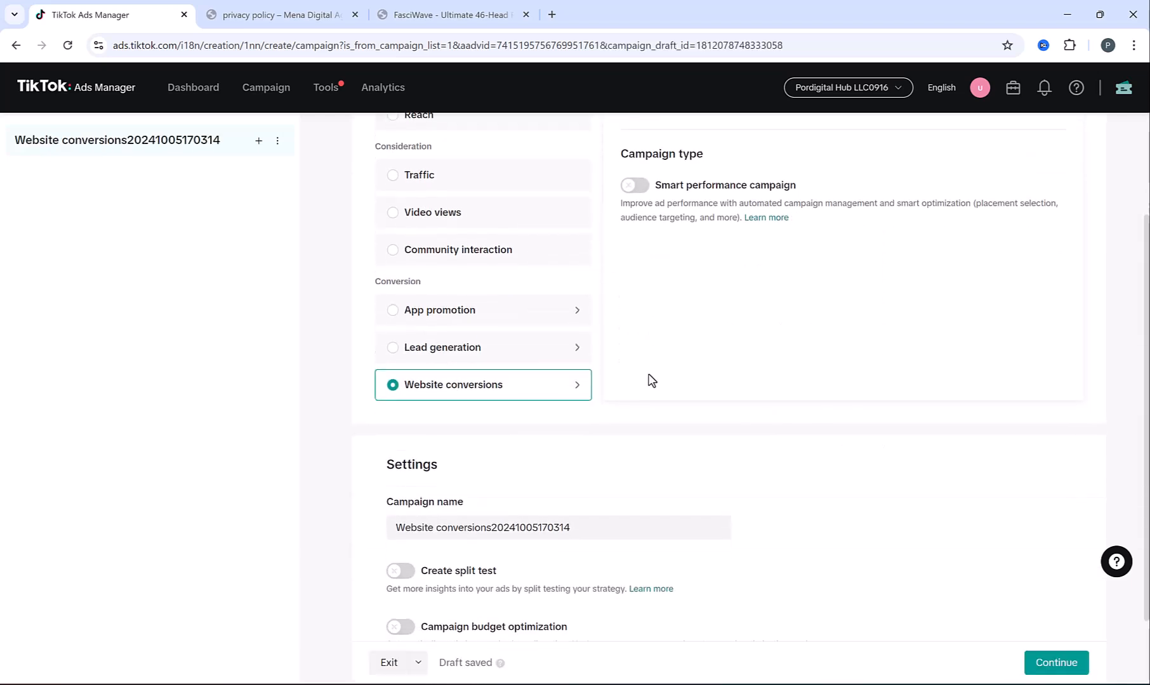
drag(435, 539, 578, 543)
click(443, 540)
click(403, 545)
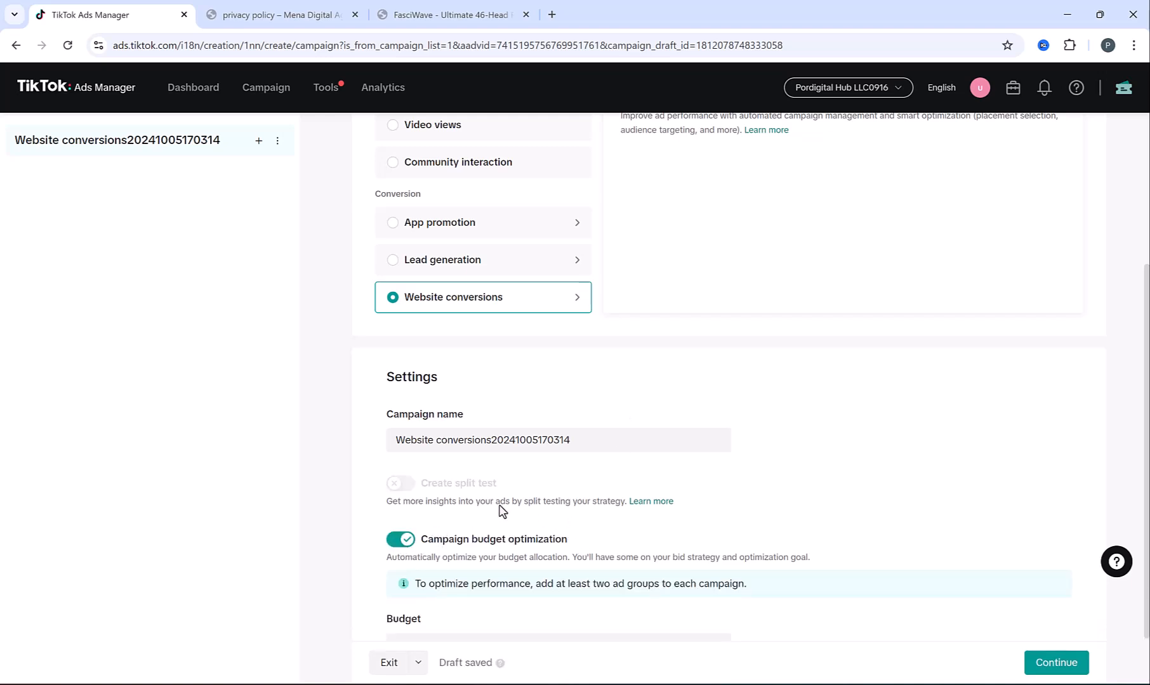
scroll(469, 502, down, 1)
drag(434, 489, 578, 494)
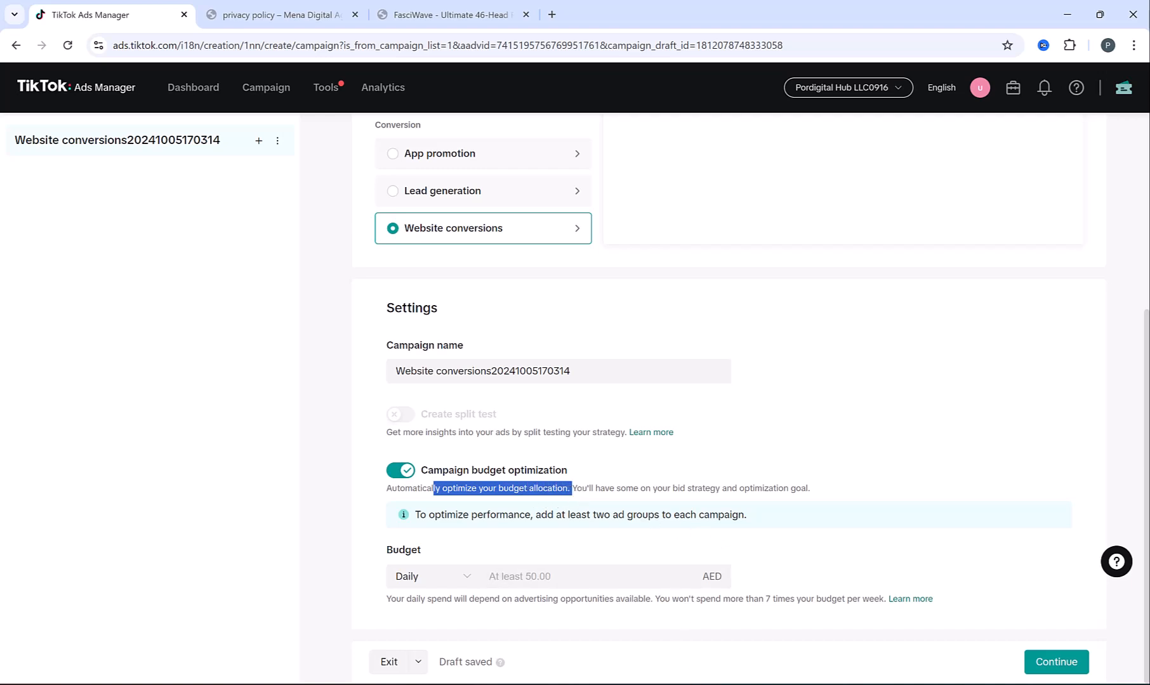
Show the TikTok Ads Structure diagram and mark its Campaign and Ad Groups boxes
click(692, 684)
mouse_move(472, 230)
mouse_down()
mouse_move(477, 252)
mouse_move(619, 344)
mouse_move(666, 341)
mouse_up()
drag(861, 351, 295, 459)
click(293, 442)
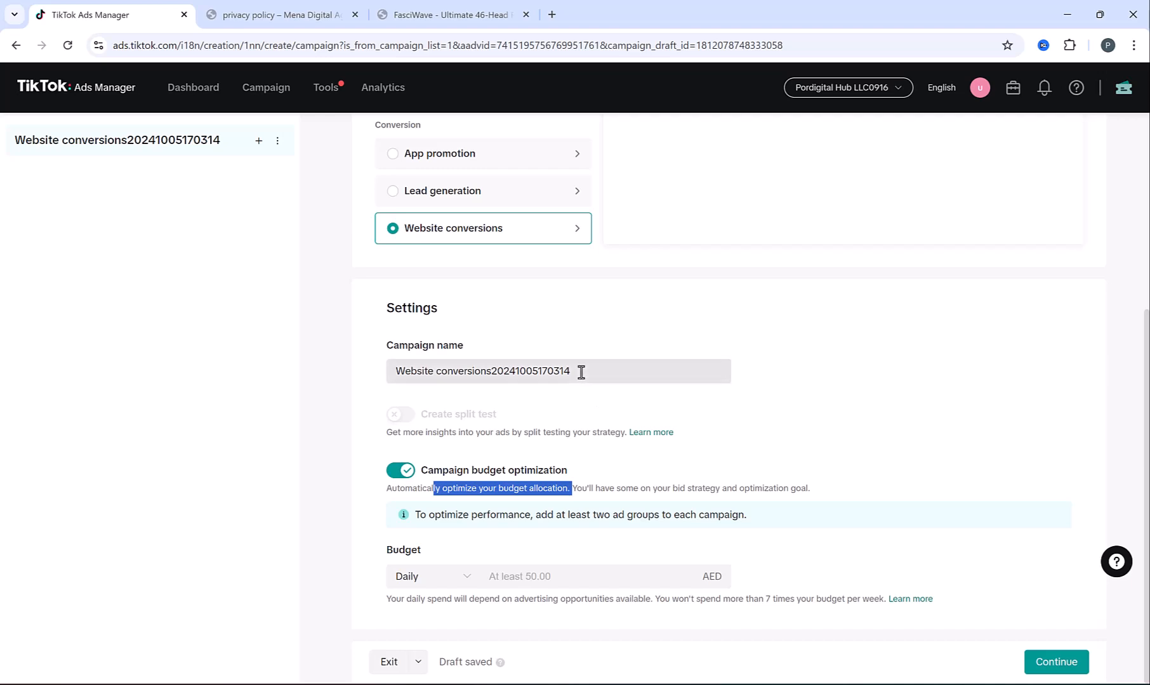
Set the campaign's daily budget to 100.00 AED
click(508, 579)
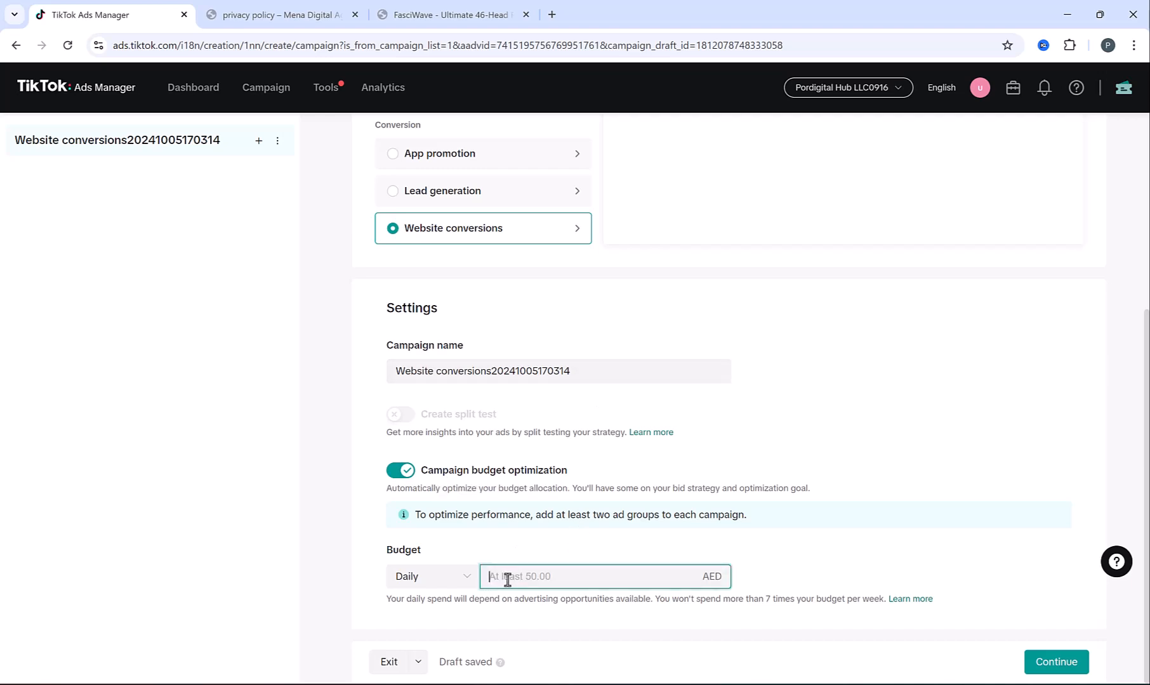
text(100)
click(357, 561)
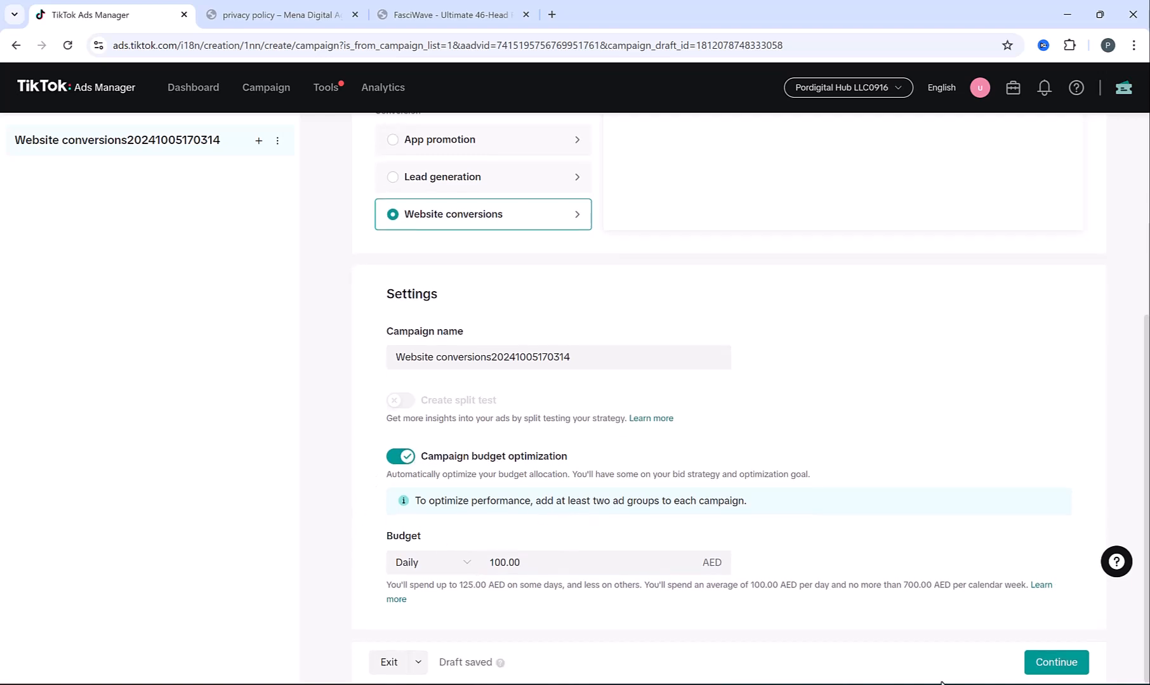
Name the ad group 'Ad group 1' and optimize the Mywebsite connection for Complete Payment
click(1050, 662)
drag(446, 193, 653, 190)
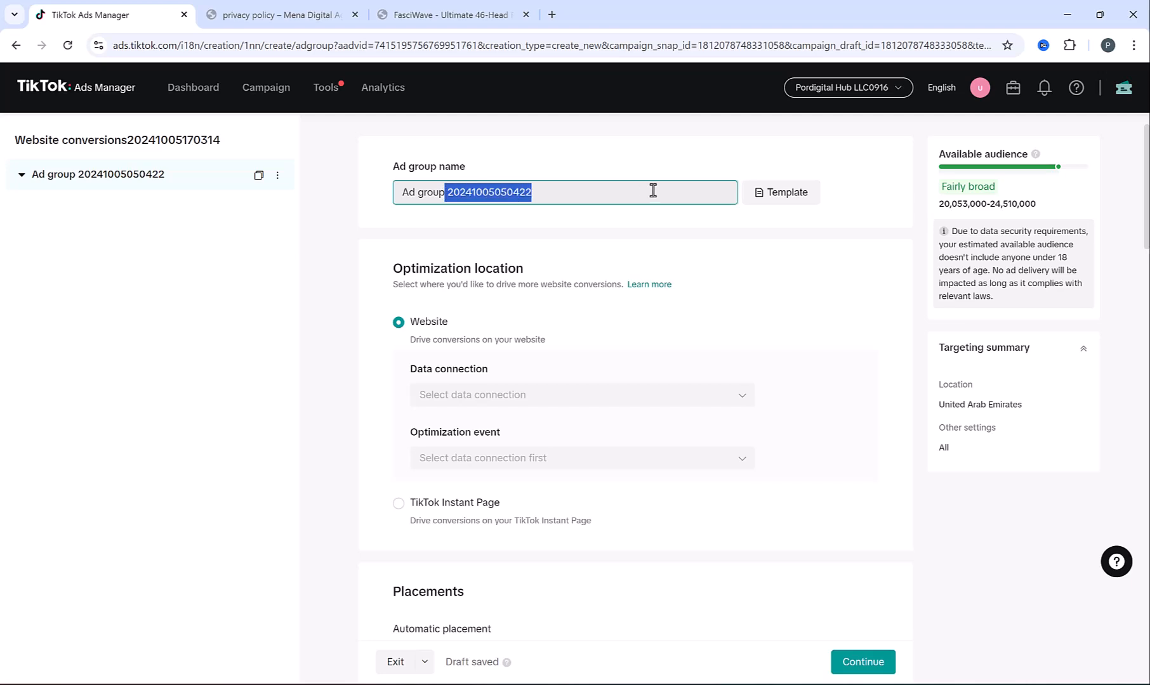
text(1)
click(514, 362)
click(546, 394)
click(534, 502)
click(523, 460)
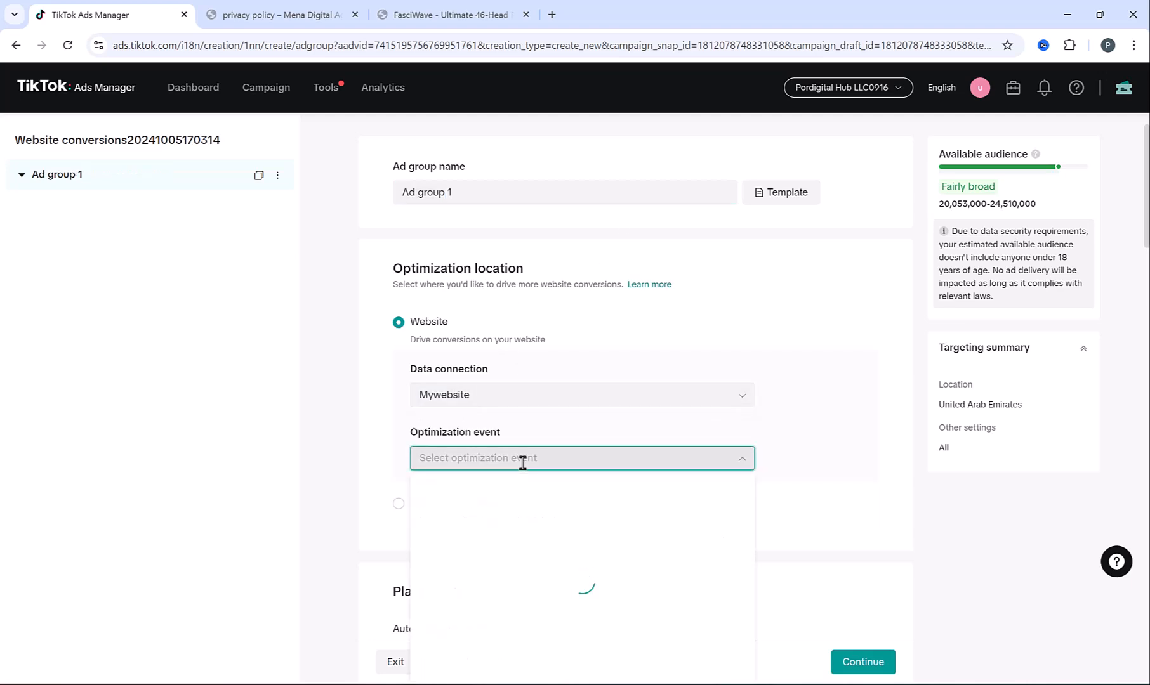
scroll(378, 404, down, 15)
scroll(373, 404, down, 6)
Add Education as the ad group's targeted interest
click(517, 447)
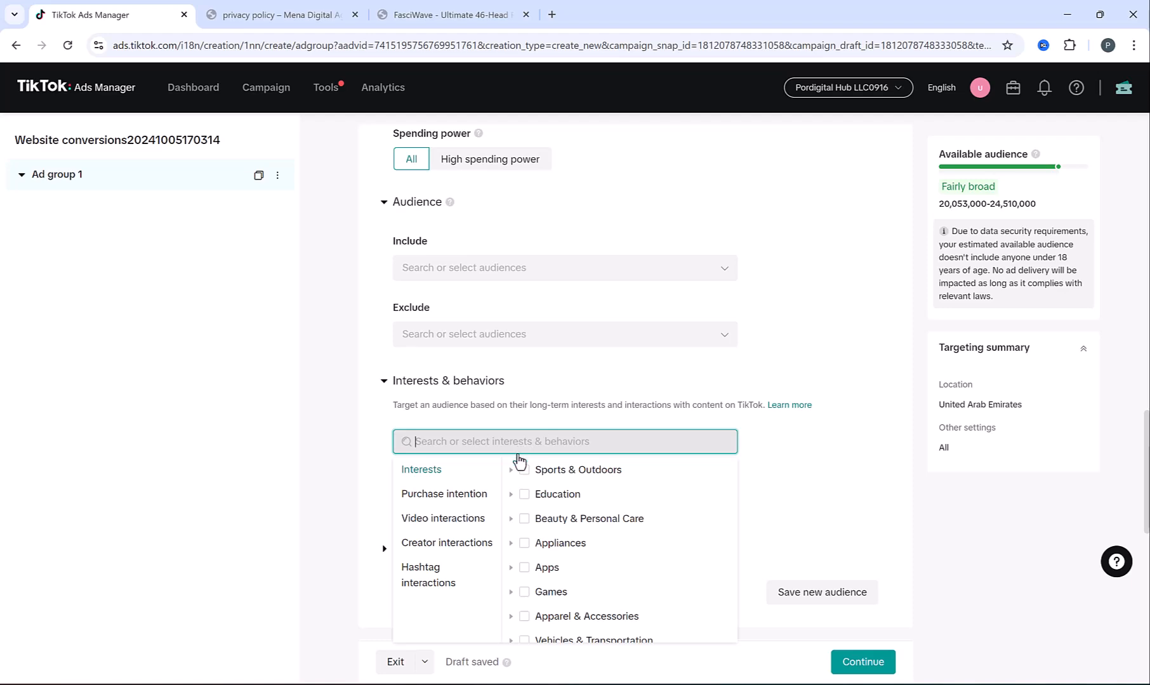
click(524, 495)
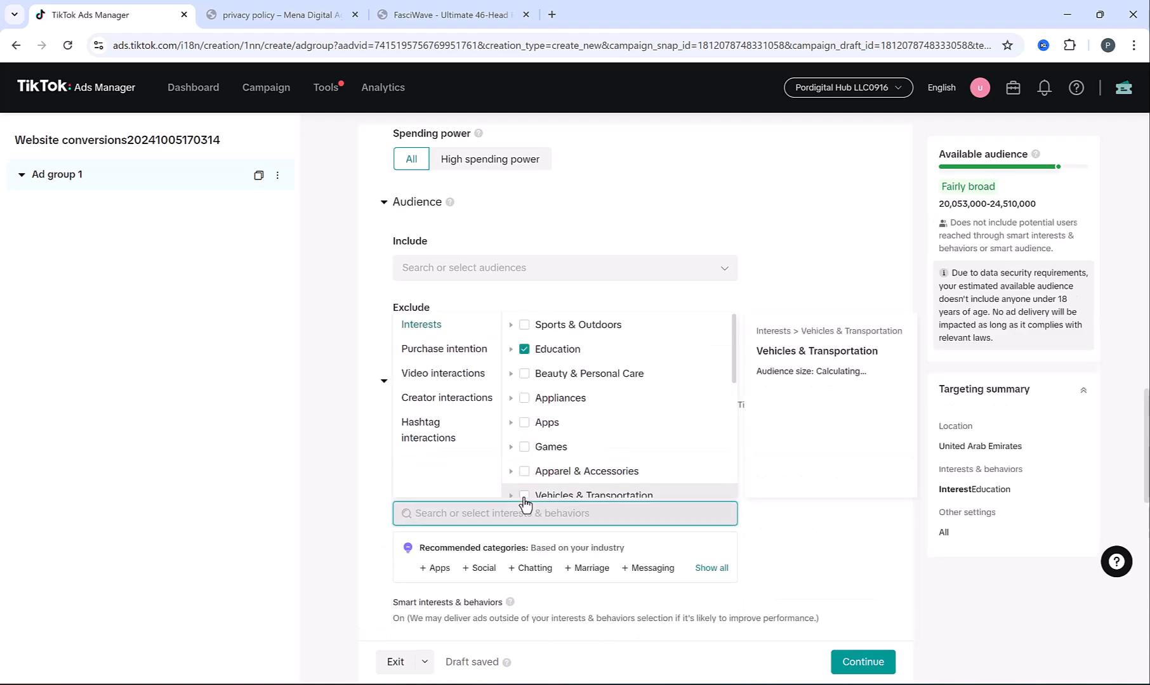
click(321, 444)
Rename the ad group to 'Ad group 1 (Education Interest)'
scroll(373, 227, up, 10)
scroll(373, 227, up, 5)
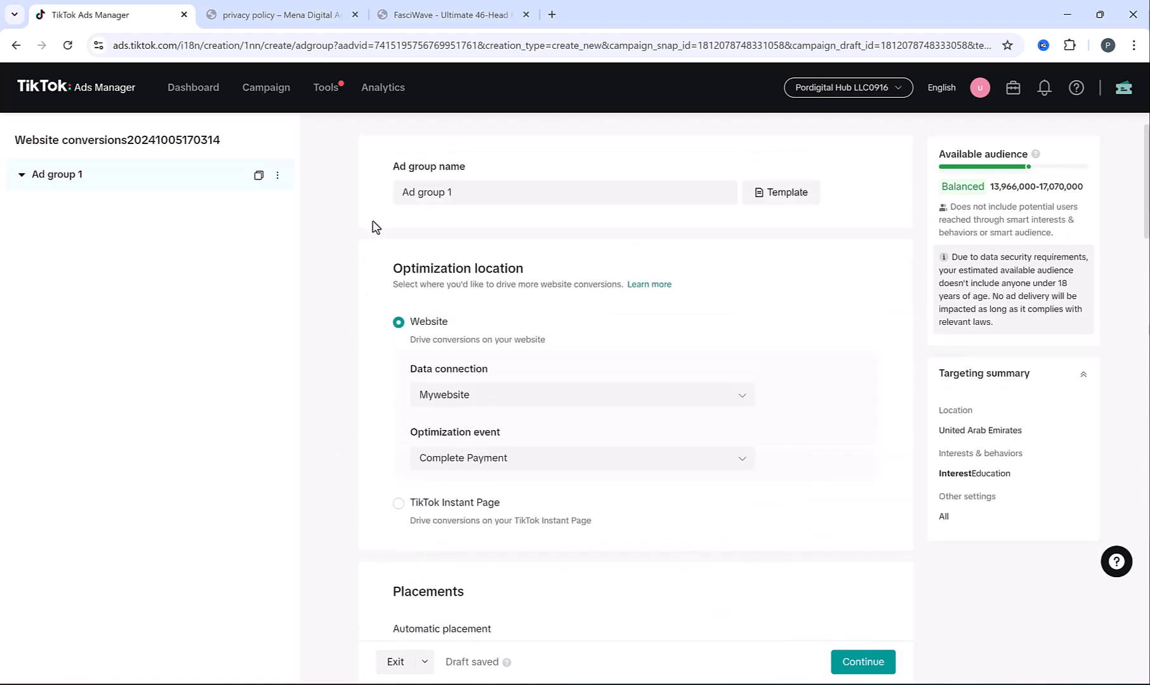
click(477, 194)
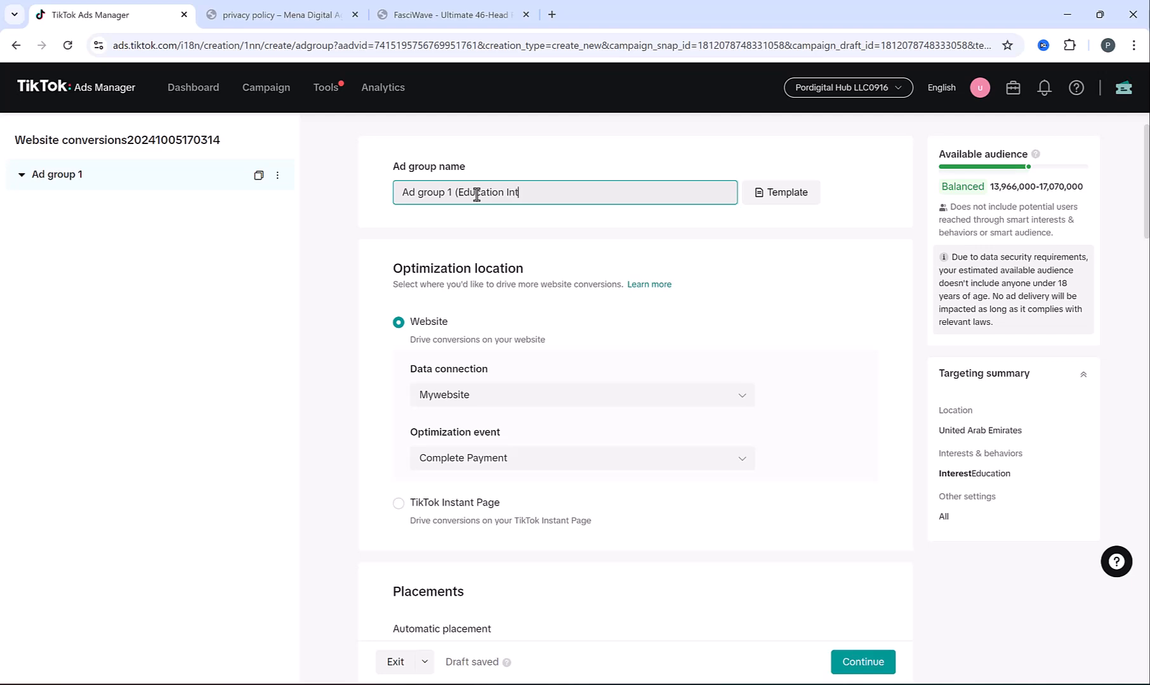
text((Education Interest)
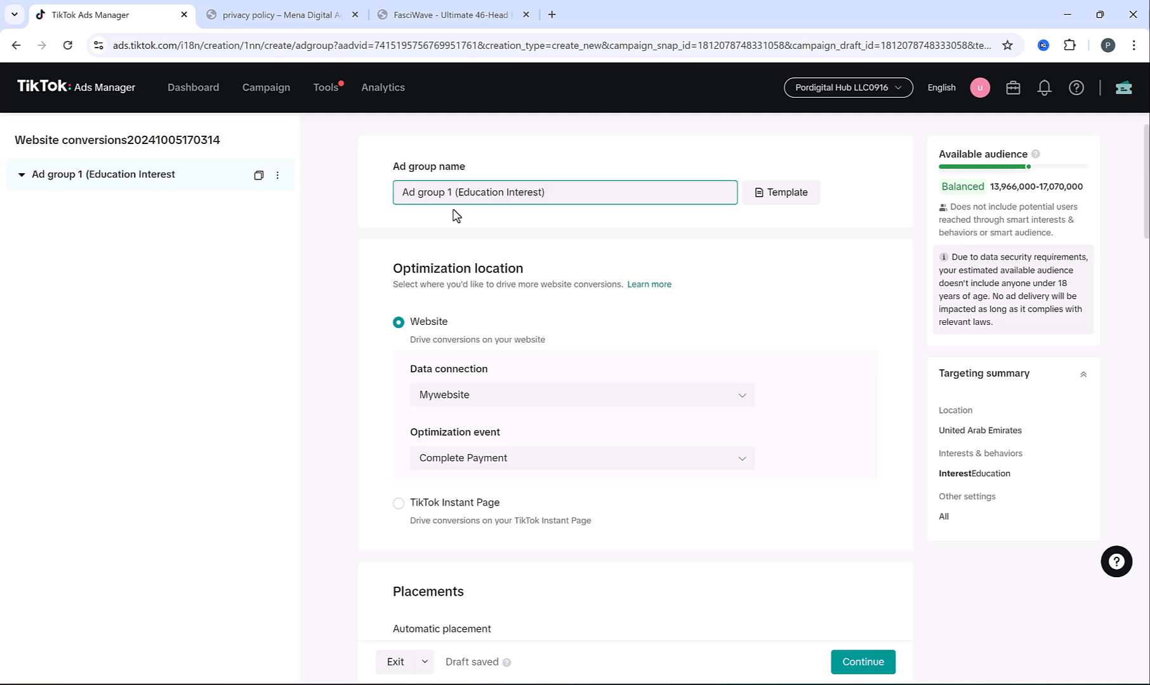
click(375, 240)
Confirm the ad group uses the campaign budget and schedule, then continue to the ad
scroll(378, 295, down, 20)
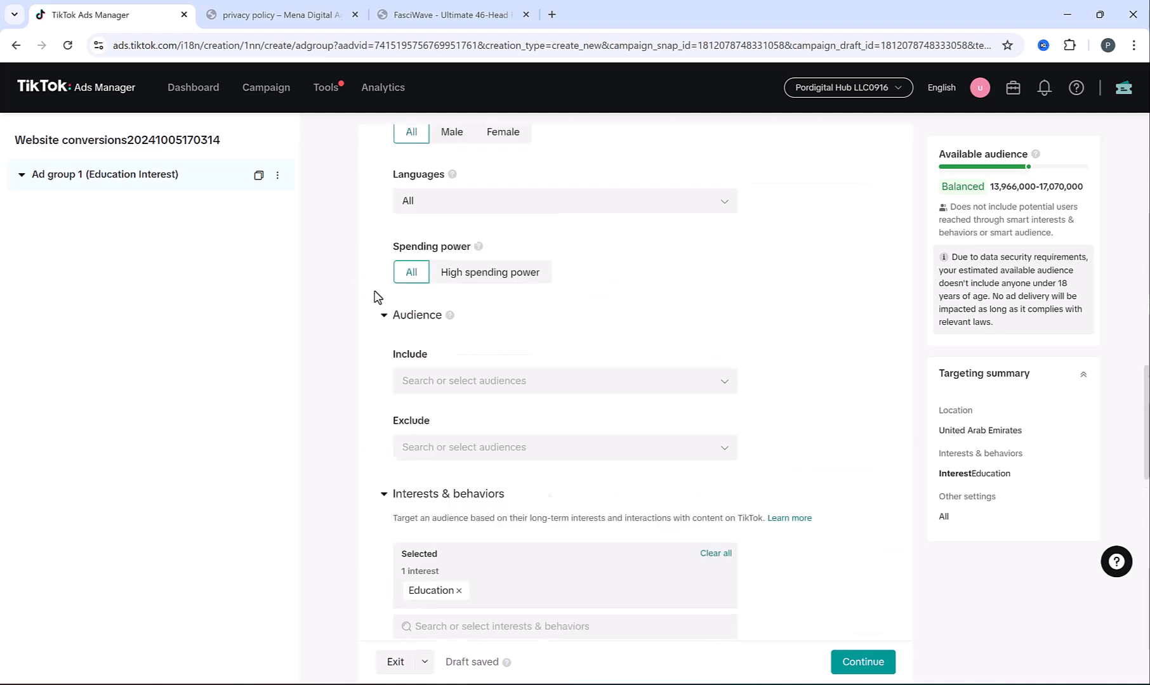
scroll(442, 295, down, 7)
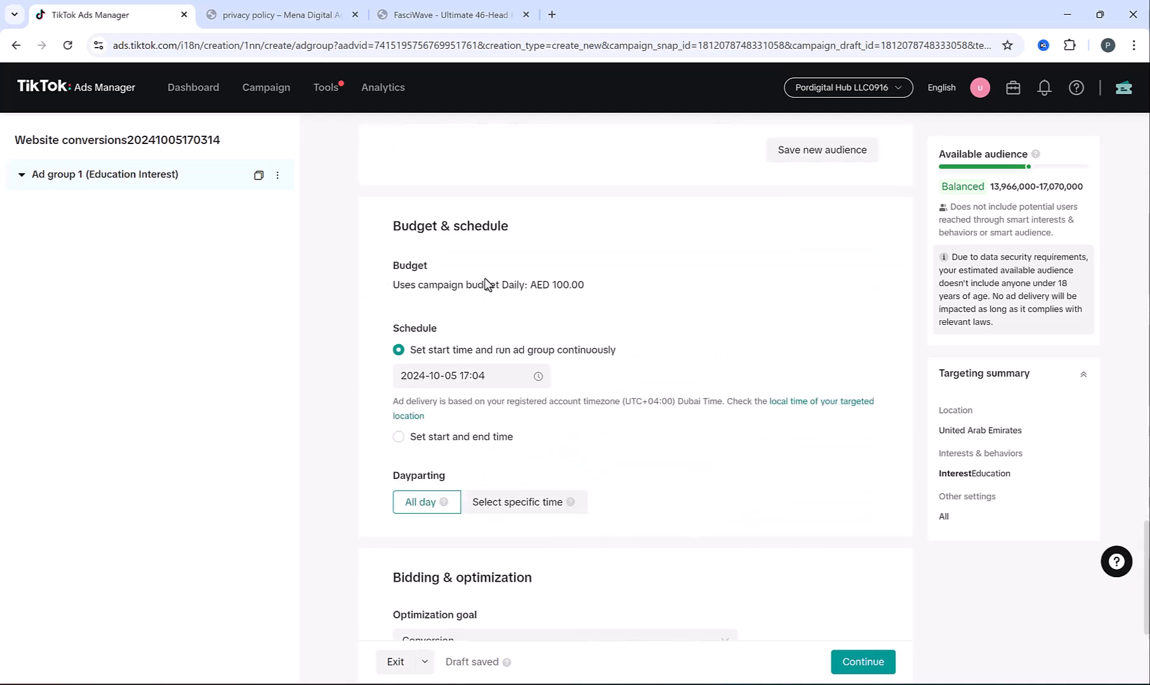
drag(415, 286, 595, 303)
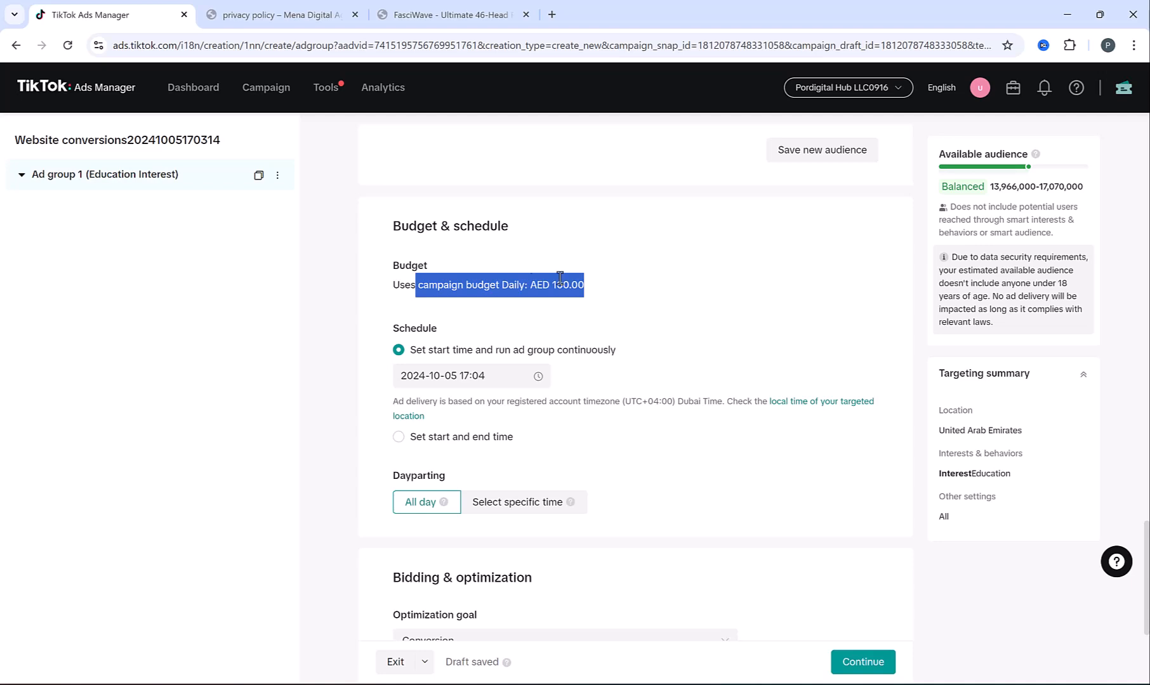
click(413, 267)
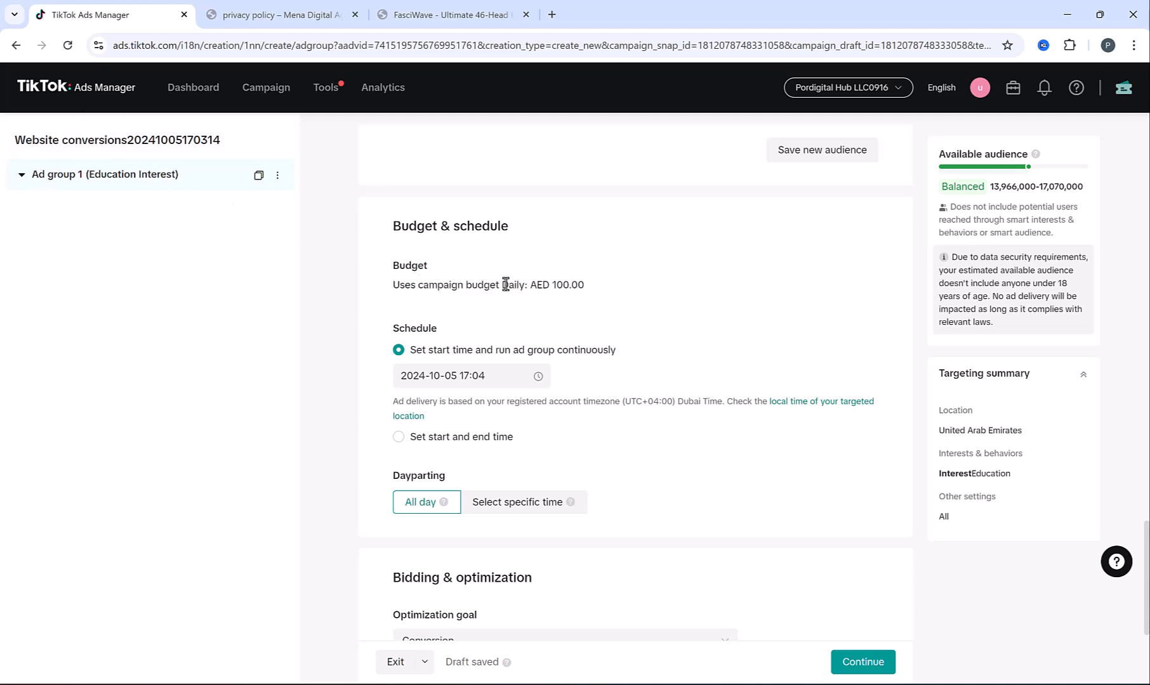
drag(445, 286, 578, 307)
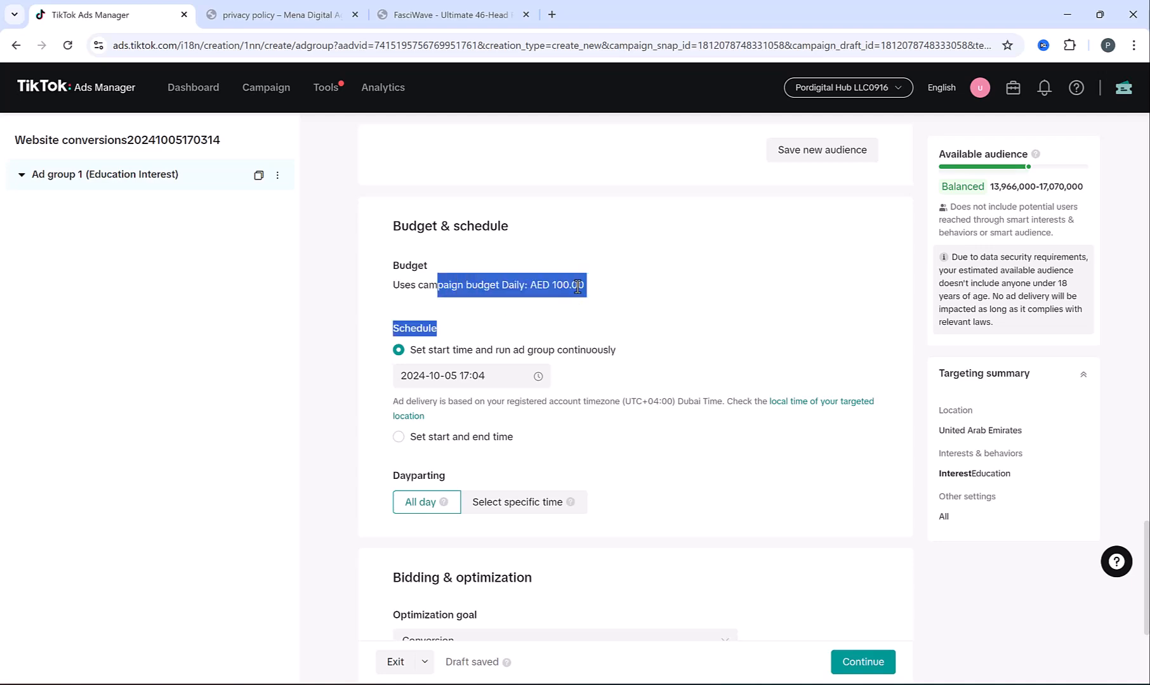
click(577, 286)
scroll(730, 416, down, 3)
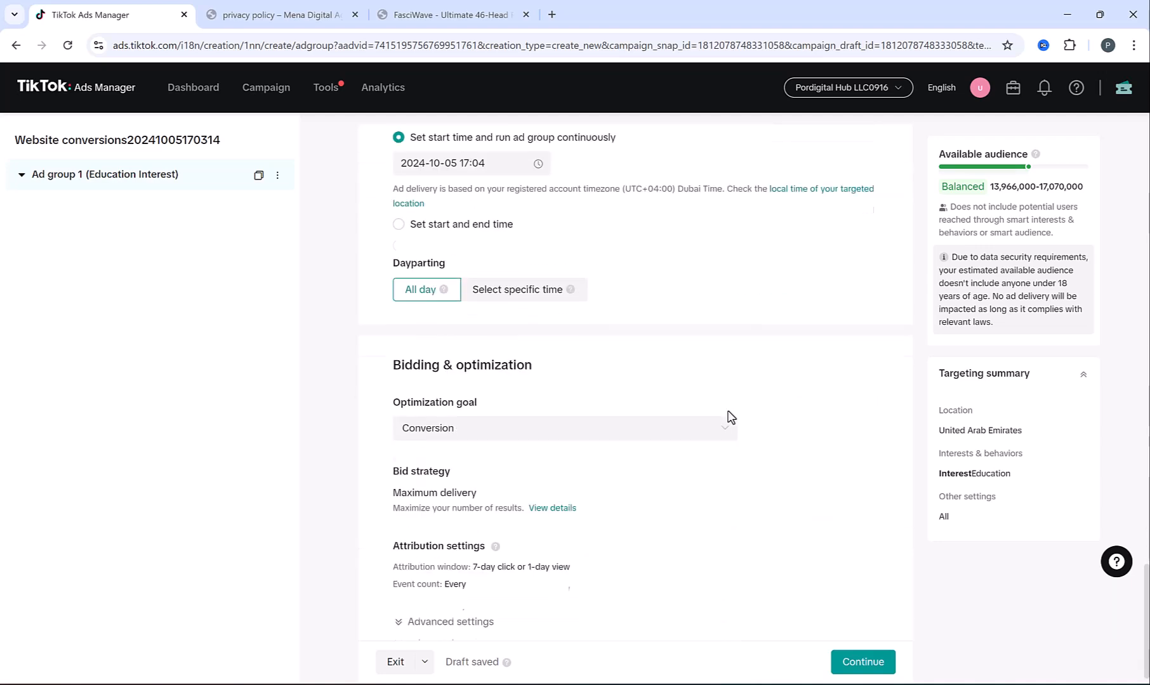
click(871, 662)
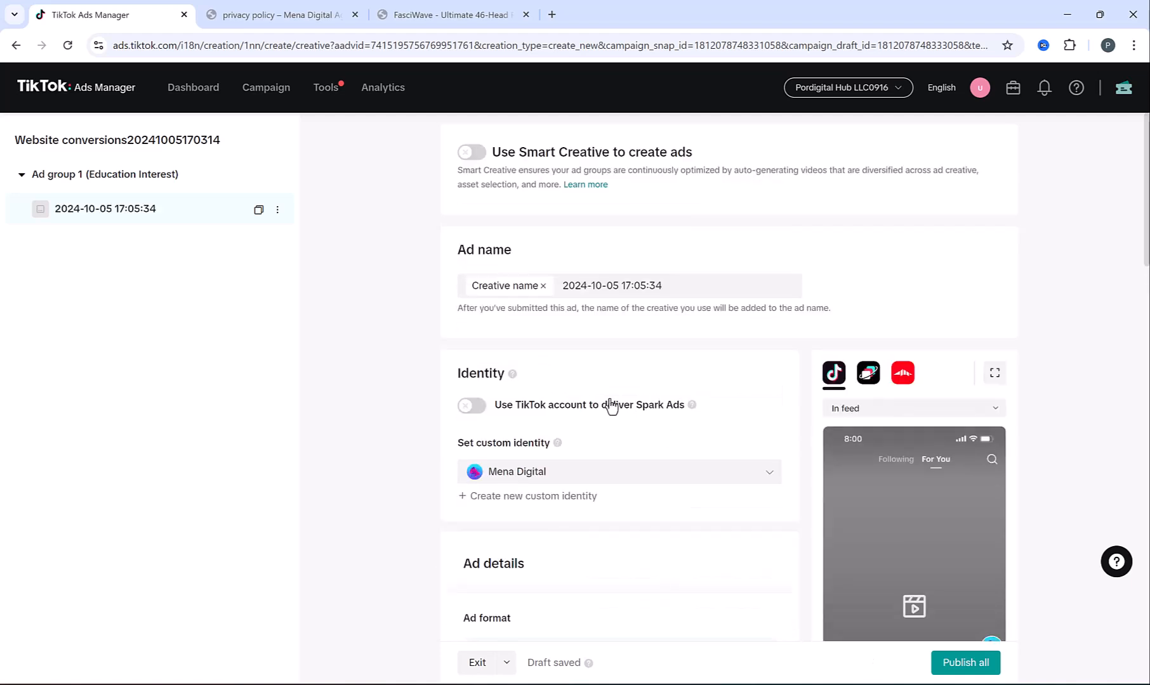
Publish an ad with the Website design Ad1.mov library video and return to campaigns
scroll(611, 406, down, 6)
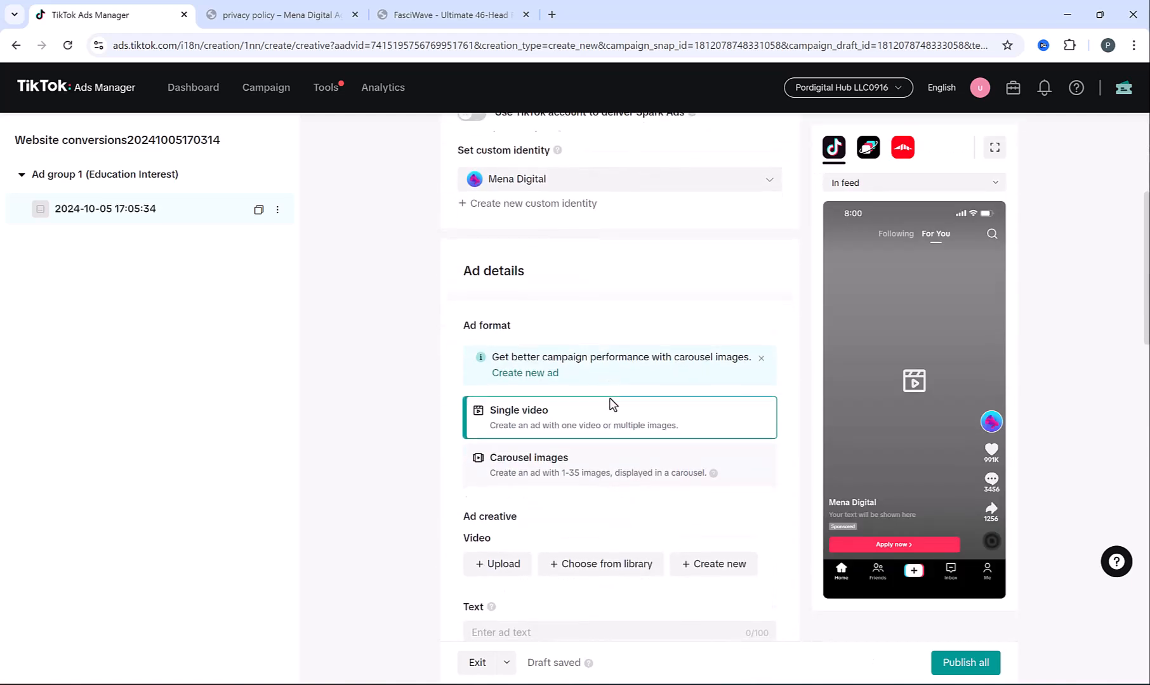
click(547, 426)
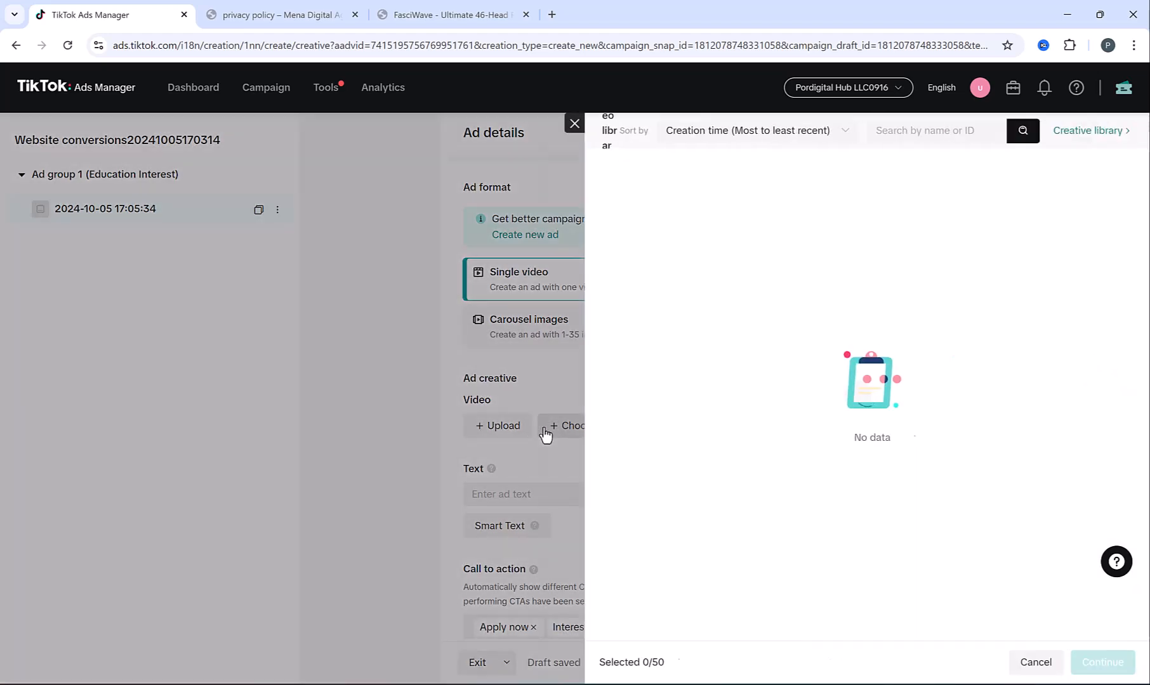
click(1102, 662)
scroll(426, 470, down, 12)
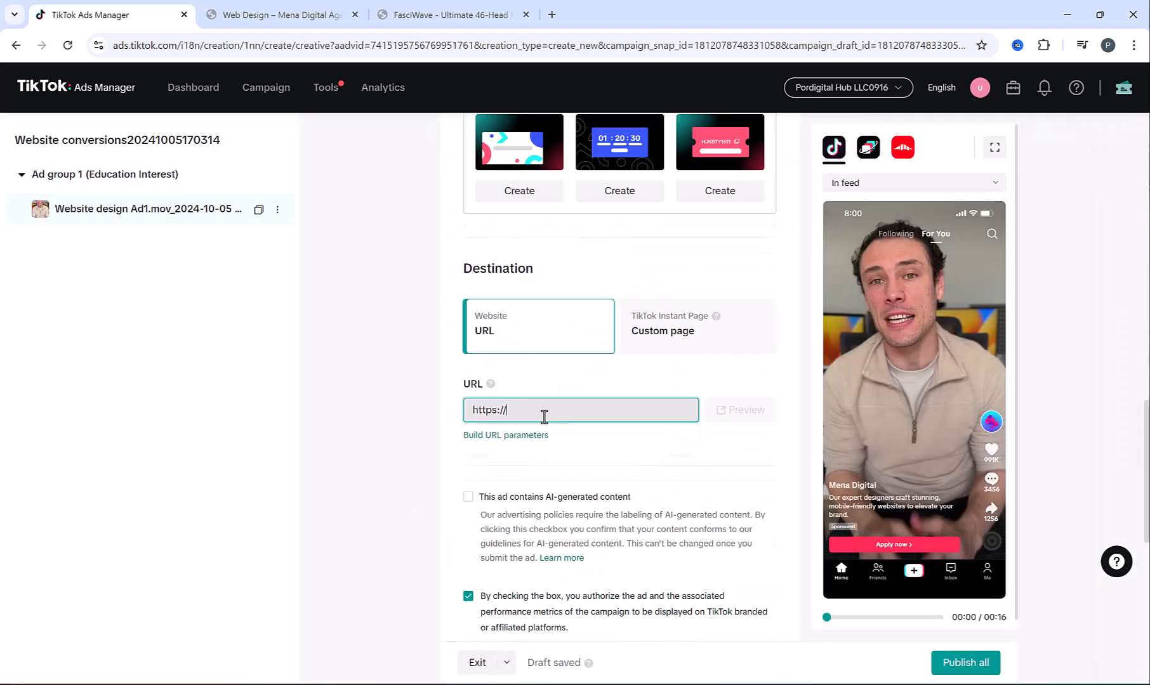
scroll(856, 507, down, 7)
click(960, 662)
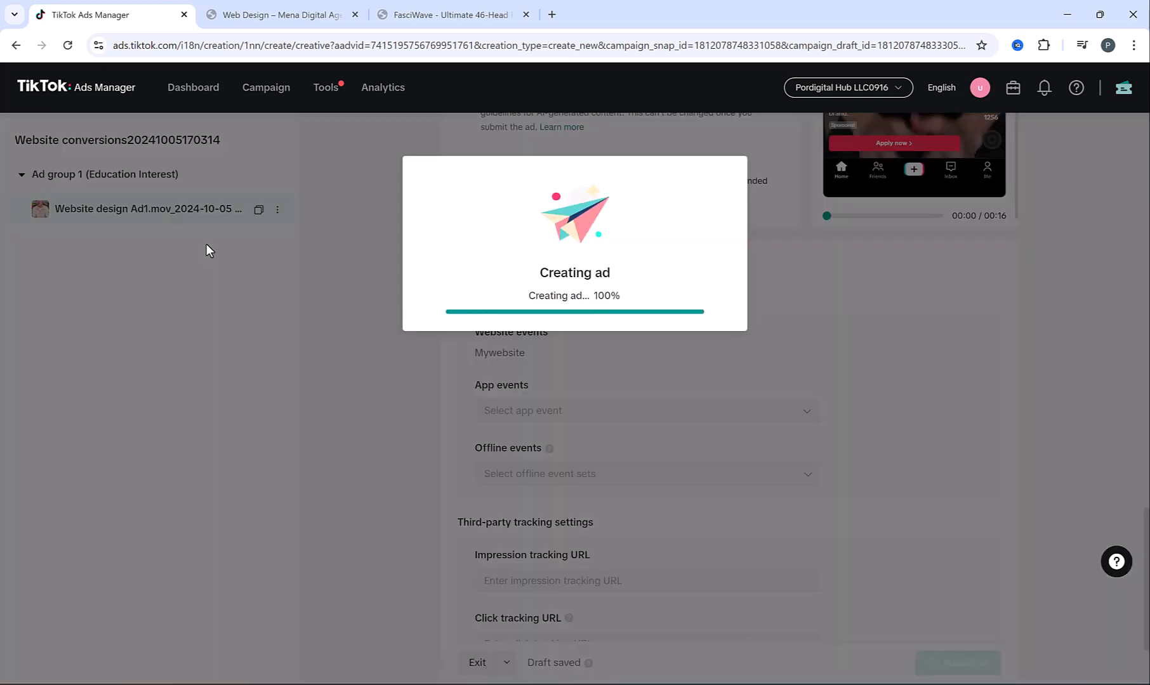
click(551, 357)
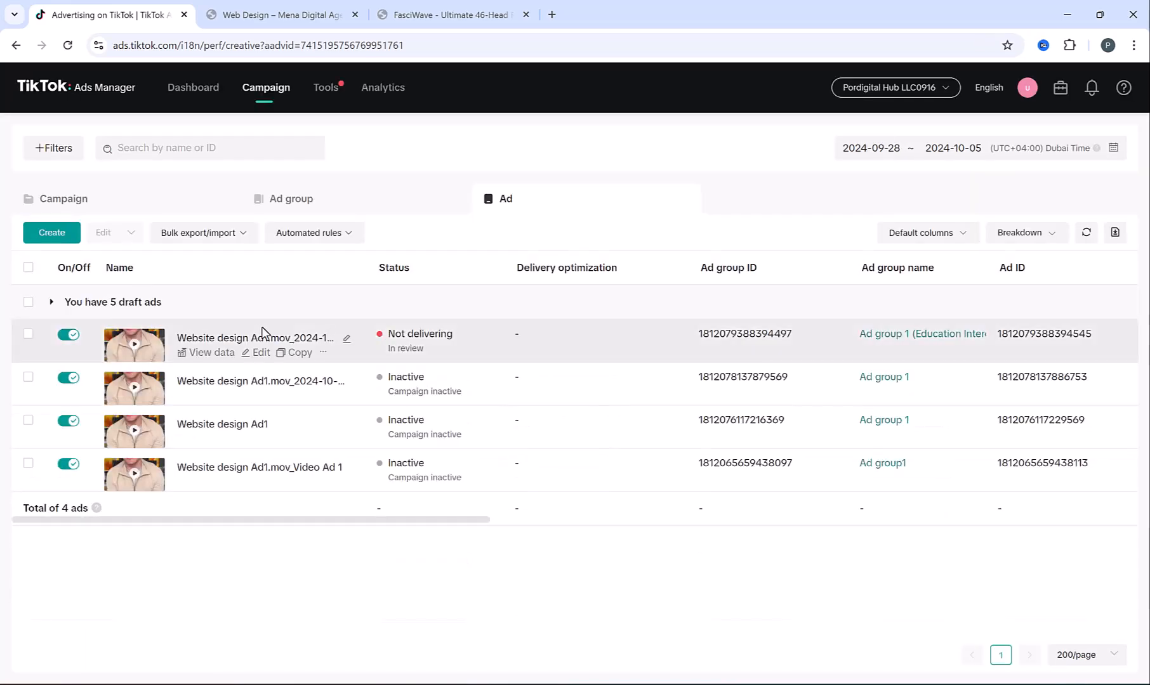
Replace the campaign name's date stamp with ' - design multi adgroup' and open its ad groups
click(171, 197)
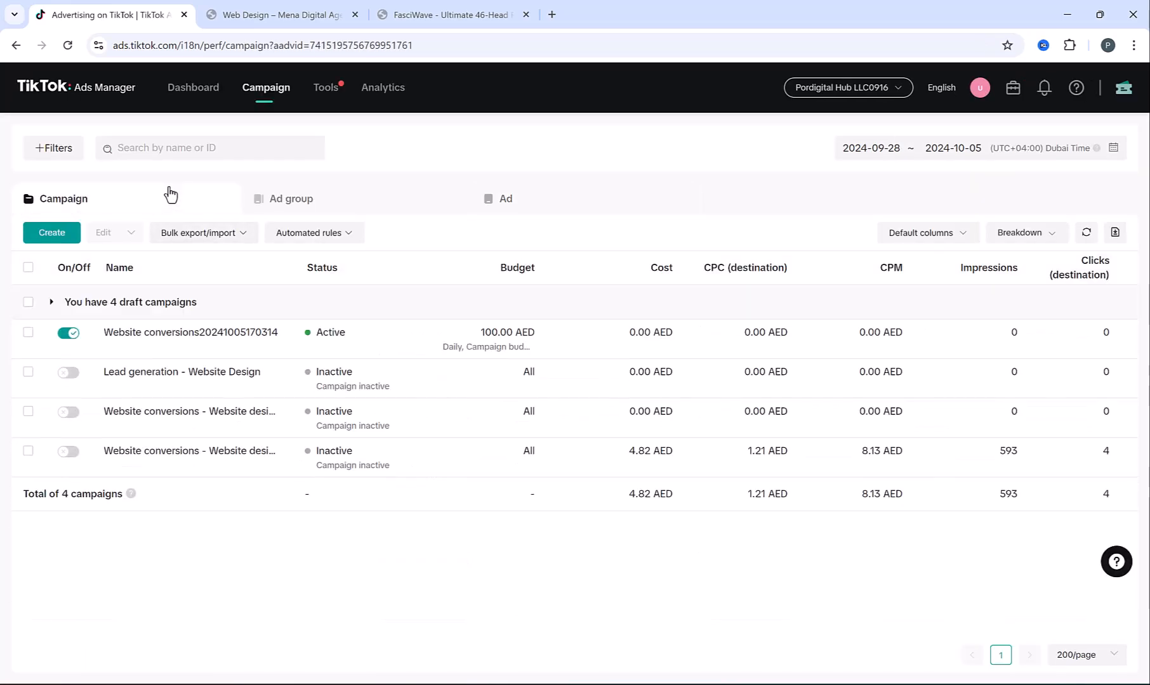
click(277, 333)
drag(400, 318, 520, 317)
key(BackSpace)
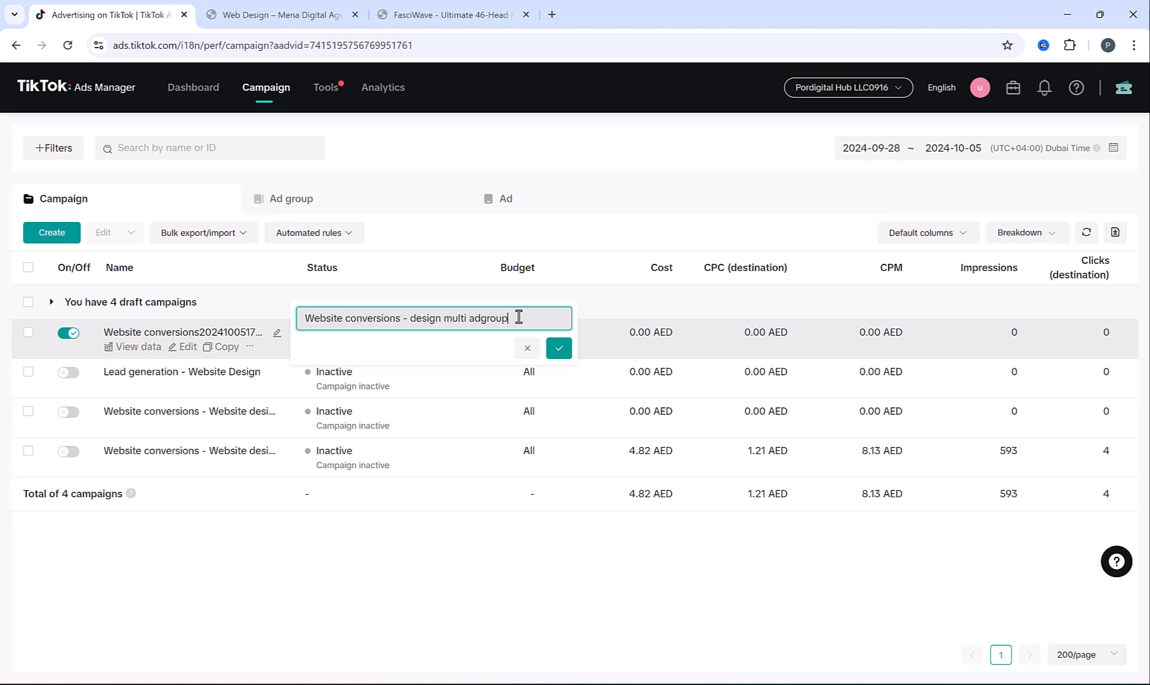
click(561, 349)
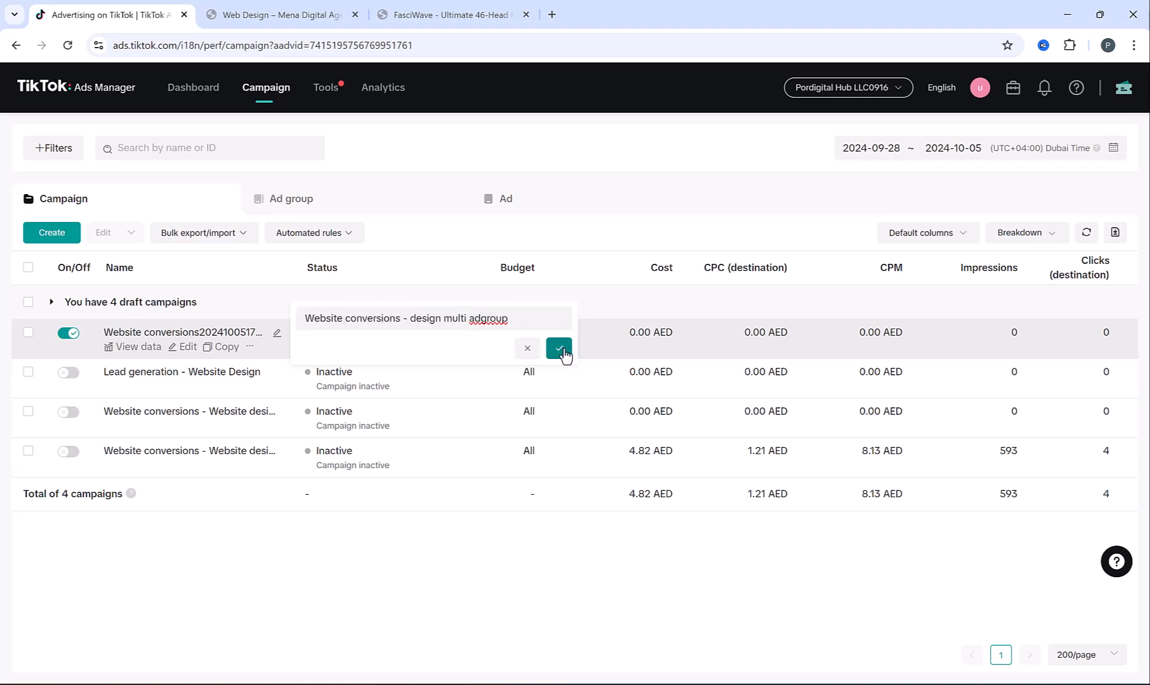
click(181, 332)
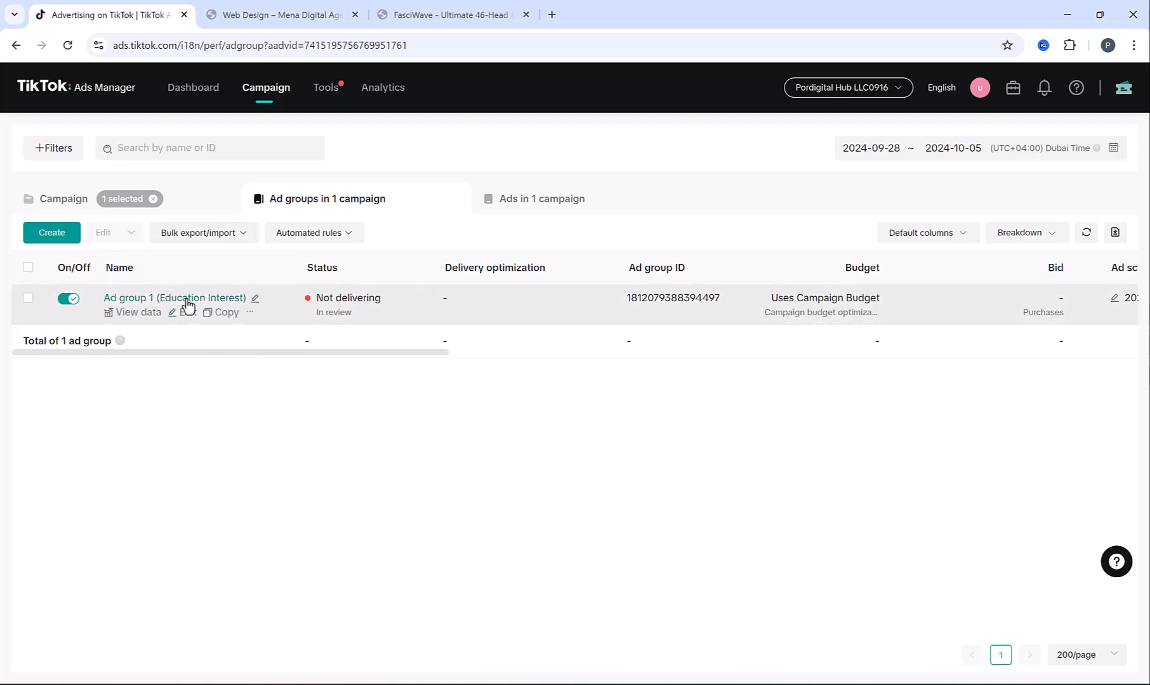
Copy the Education Interest ad group and swap its Education interest for Business Services
click(221, 312)
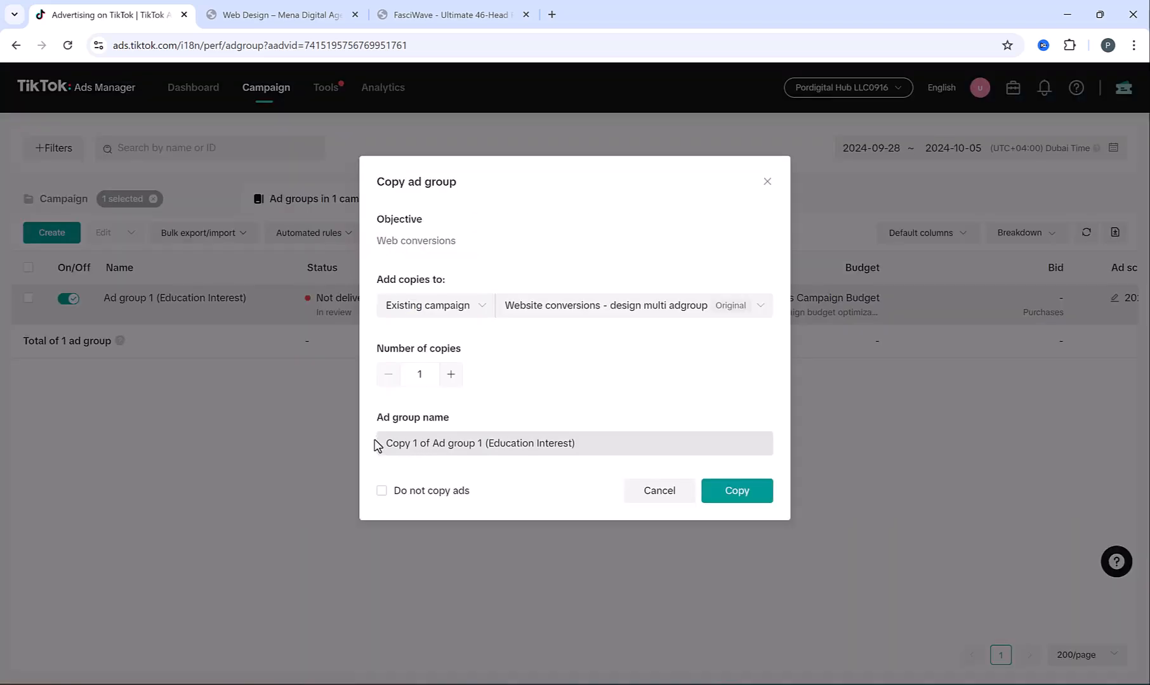
click(751, 501)
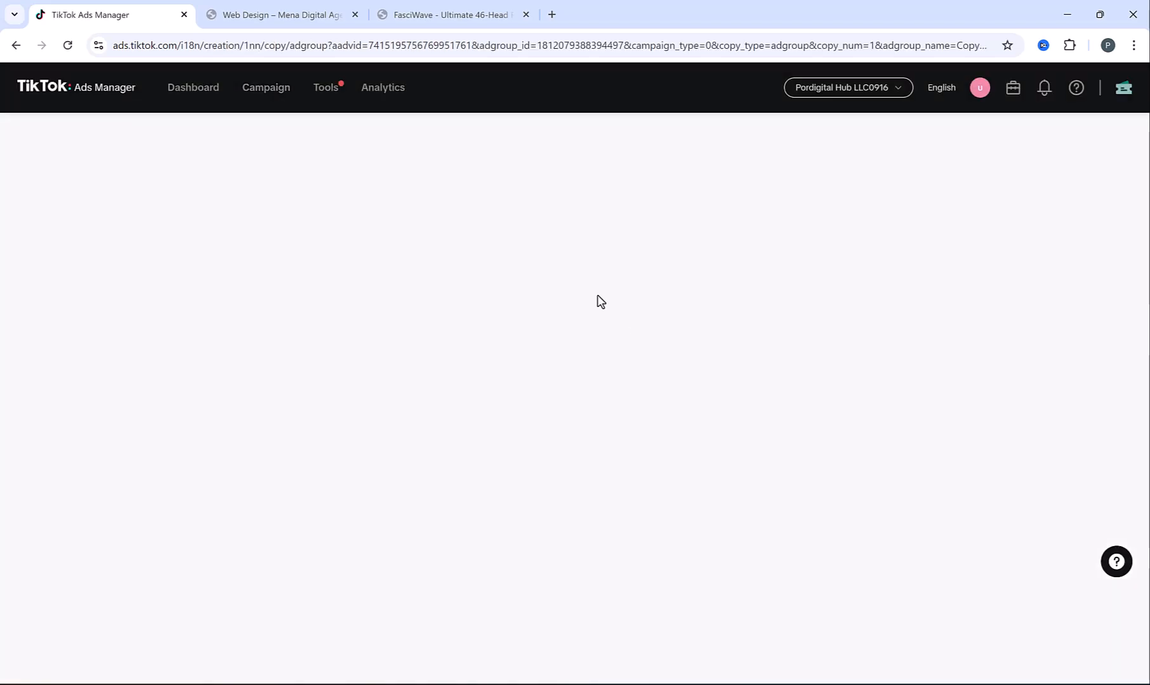
scroll(564, 310, down, 4)
scroll(566, 311, down, 13)
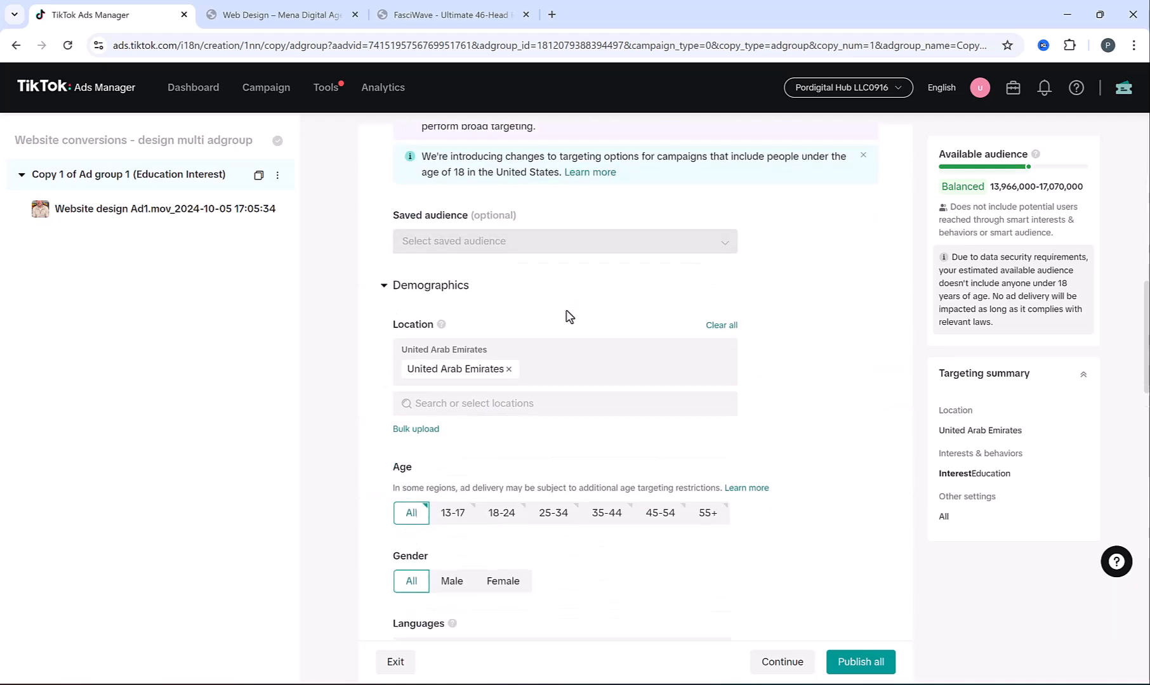
scroll(589, 351, down, 5)
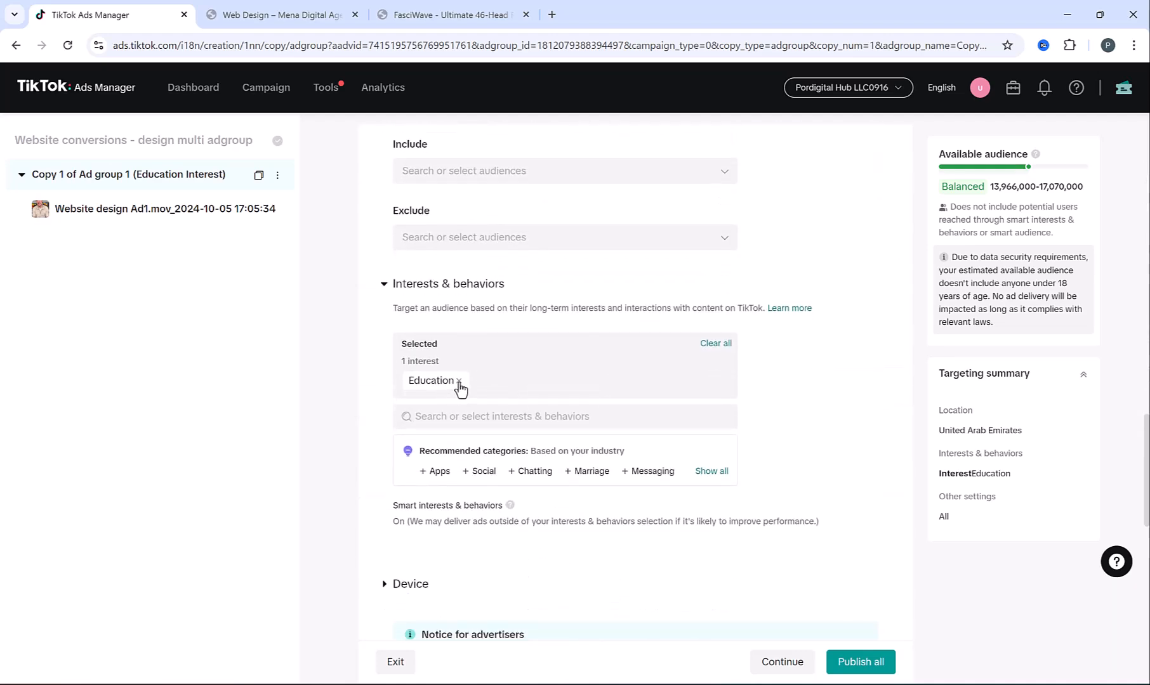
click(459, 380)
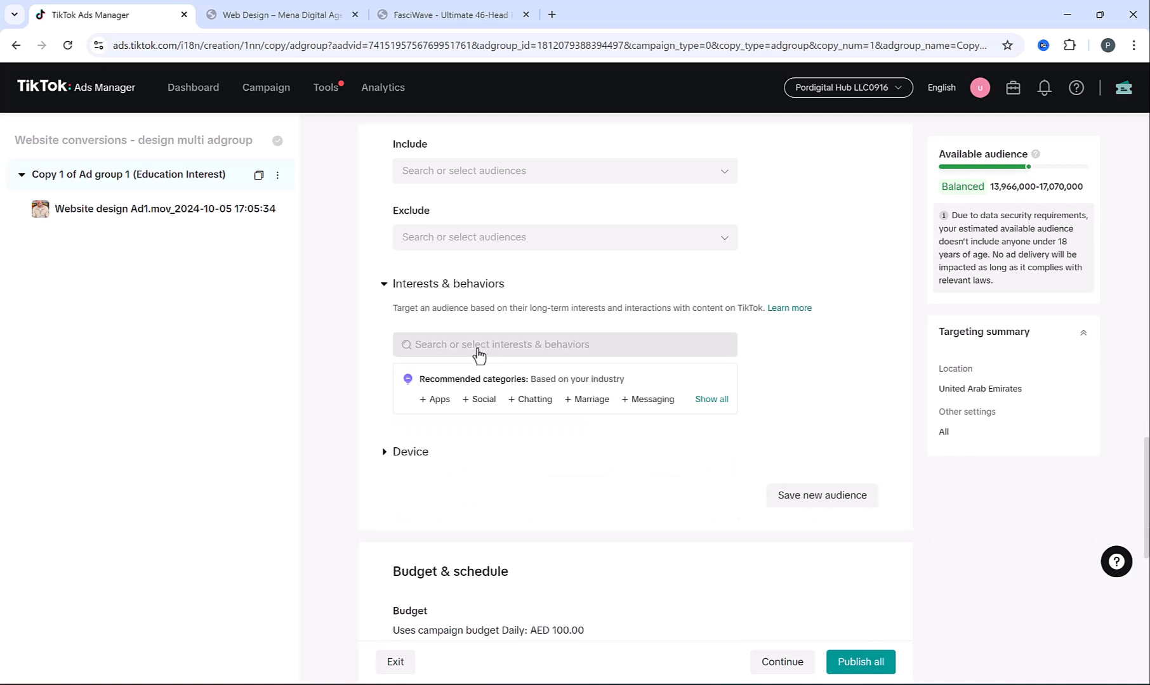
click(450, 350)
click(524, 447)
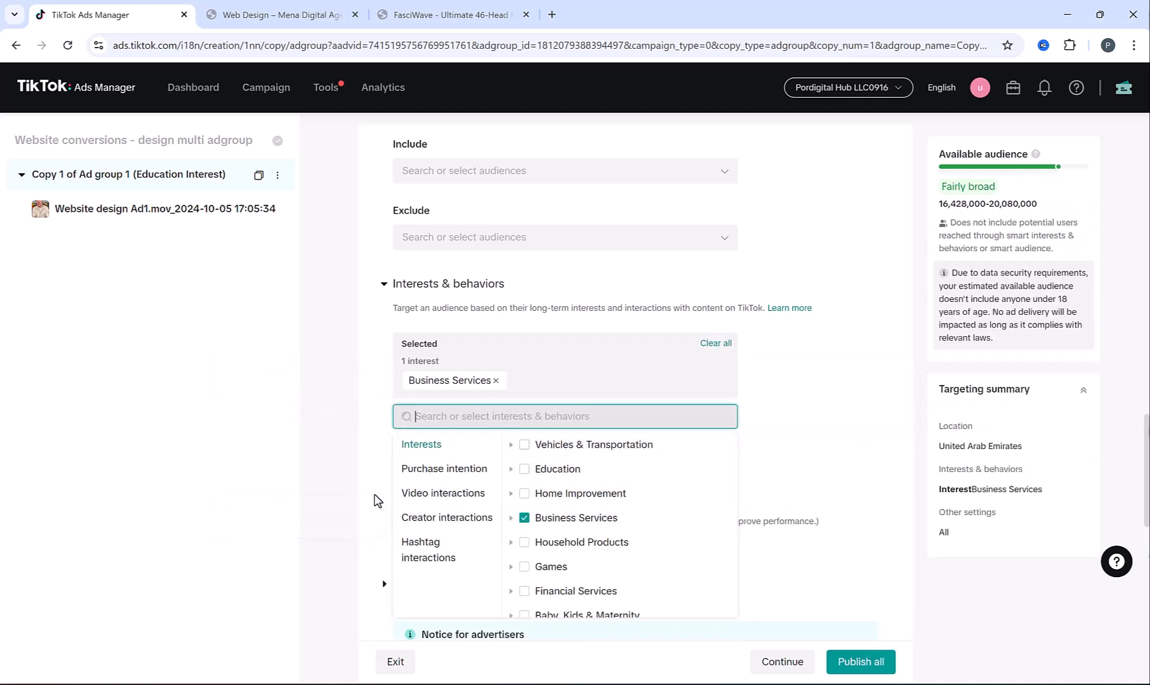
Rename the copy to 'Ad group 2 (Business Service)' and publish it
scroll(374, 498, up, 15)
drag(445, 193, 326, 201)
key(BackSpace)
text(2)
drag(457, 192, 540, 193)
text(B)
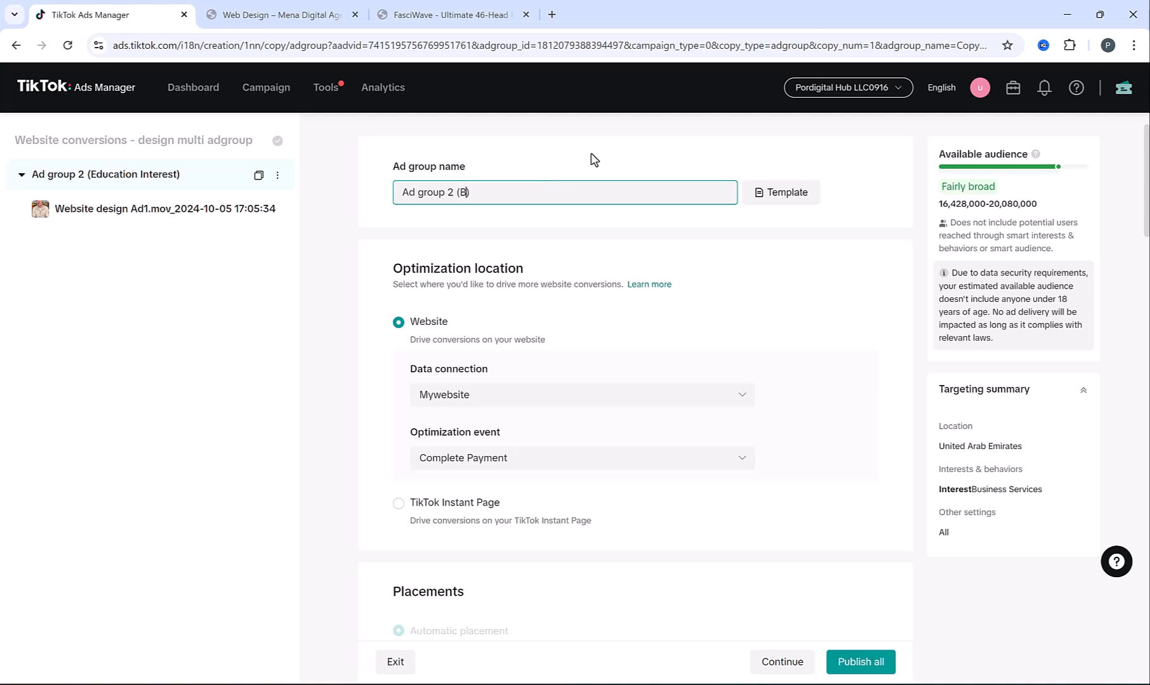
text(usiness Service)
click(438, 344)
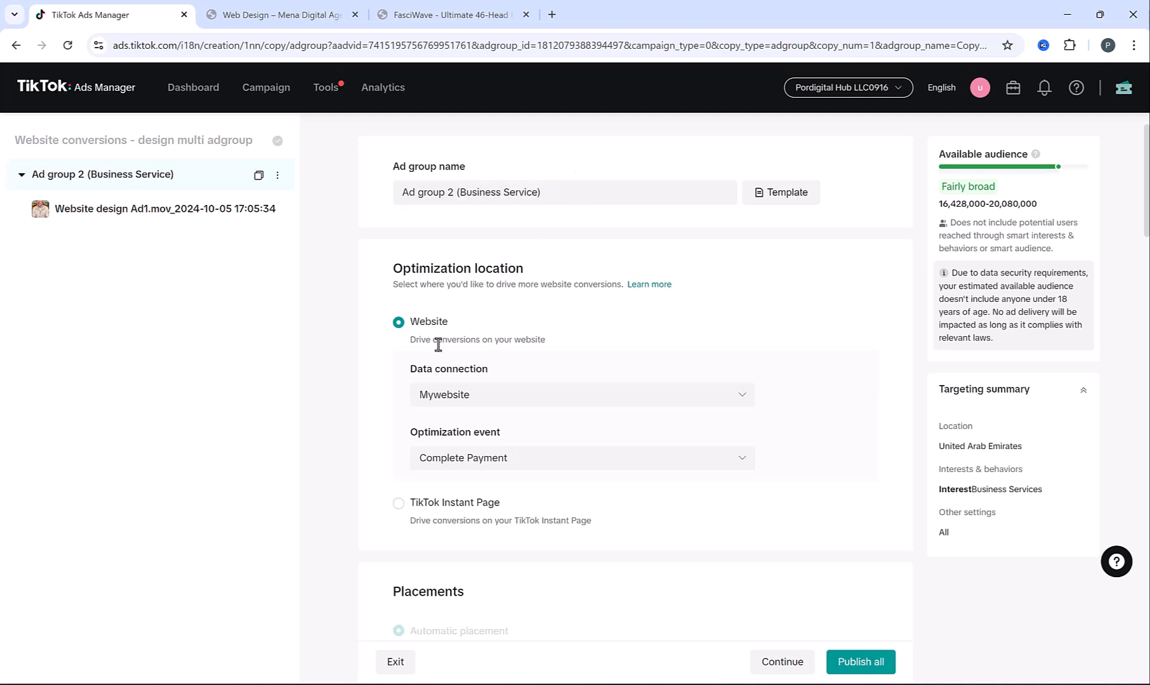
click(846, 663)
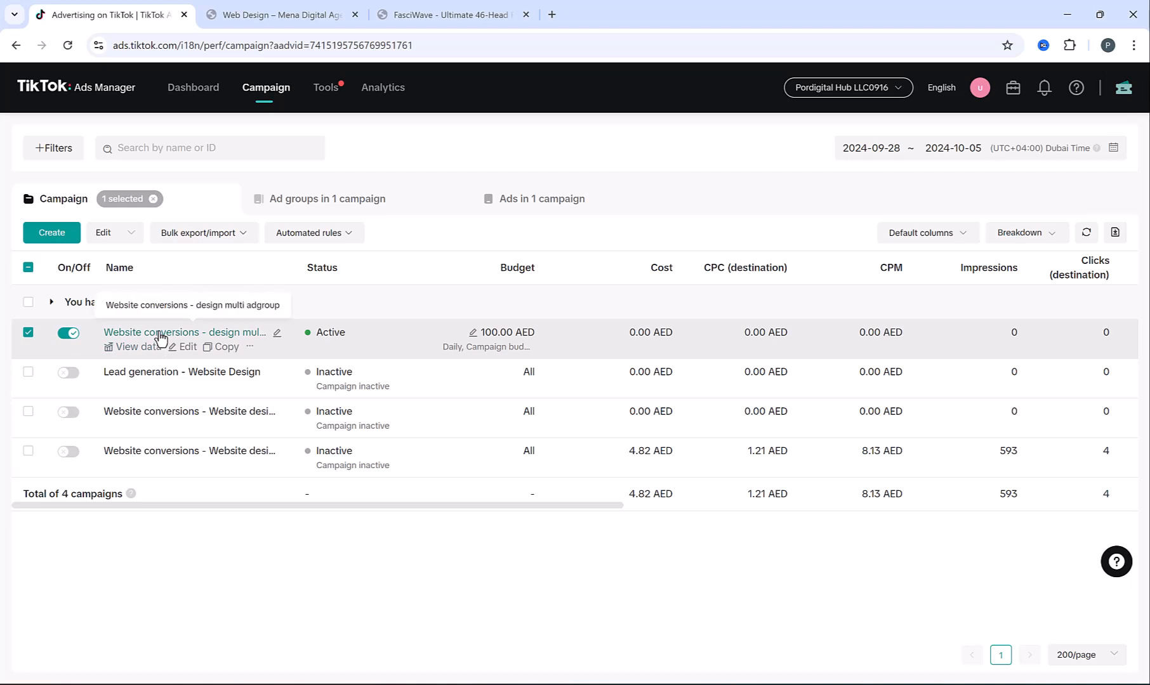
Turn the campaign off, review its ad group columns, and open Ad group 1 (Education Interest)'s ads
click(77, 338)
click(159, 334)
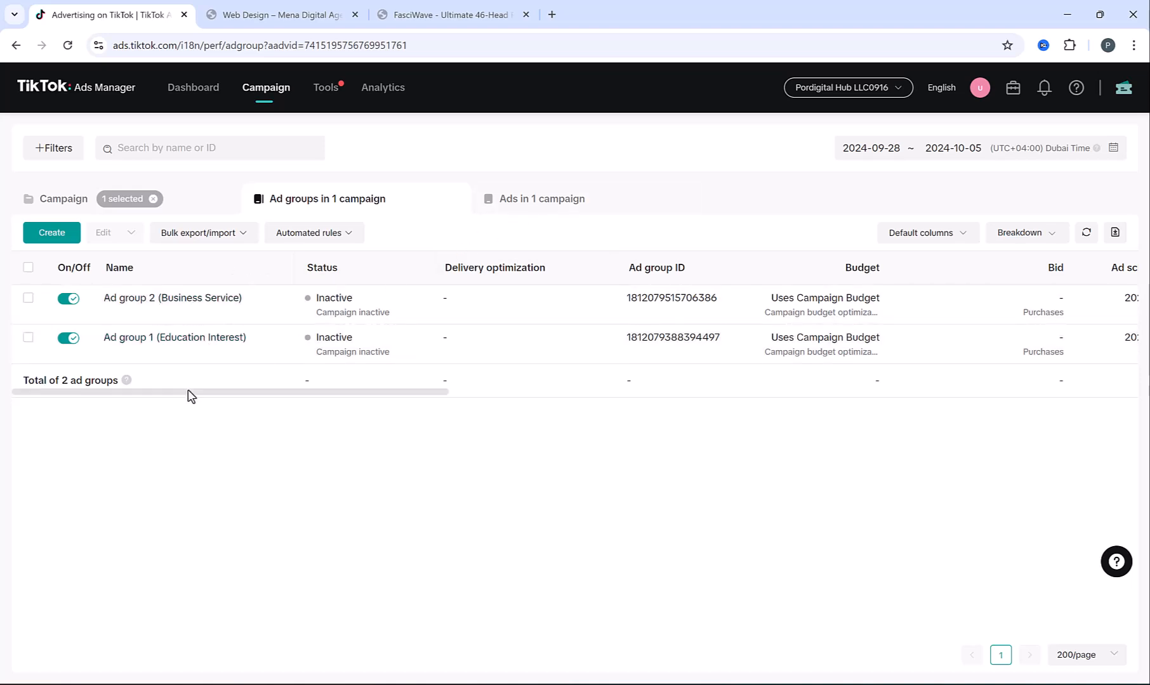
scroll(251, 399, right, 10)
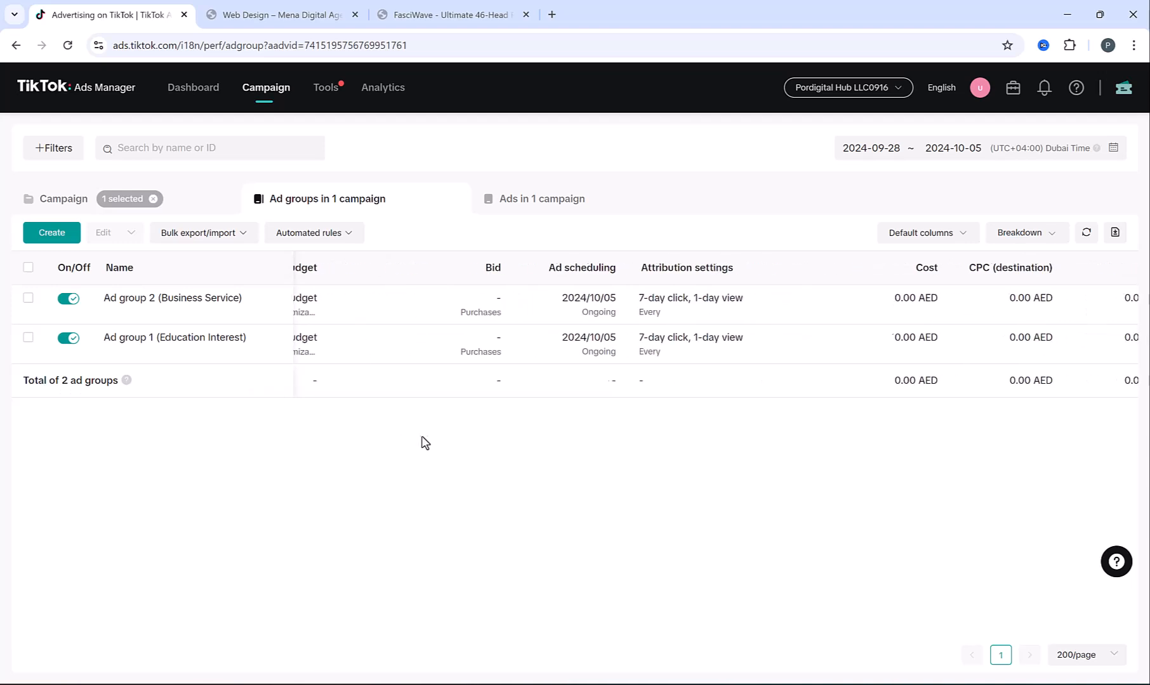
scroll(628, 459, right, 5)
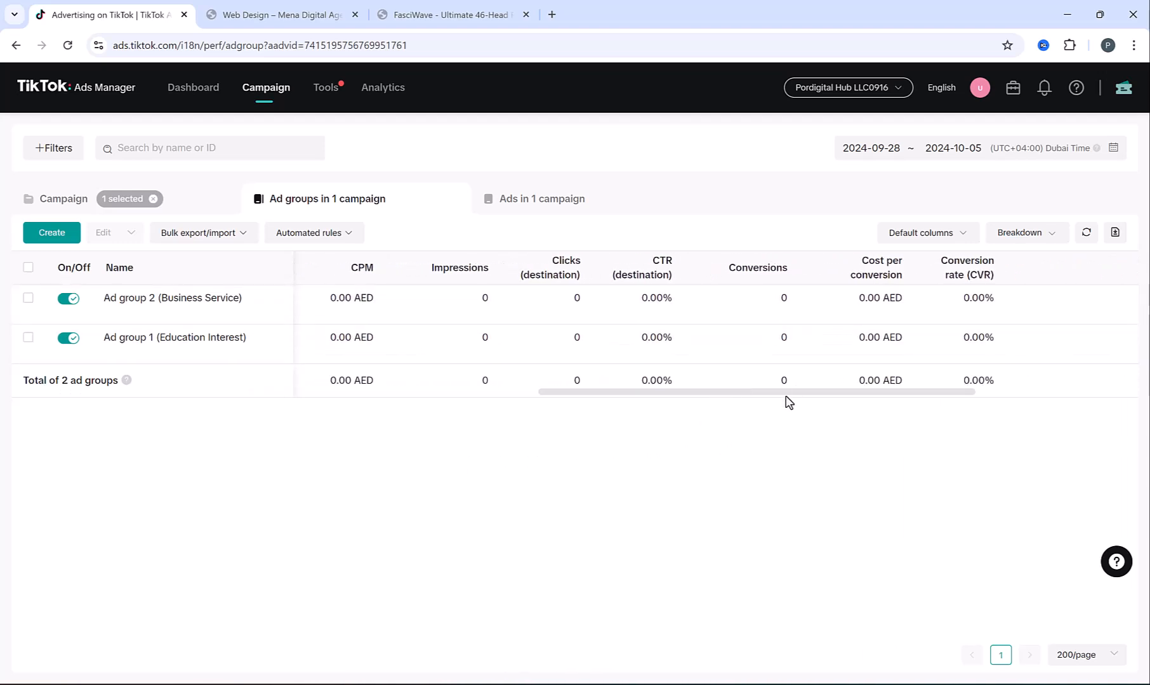
drag(784, 394, 256, 391)
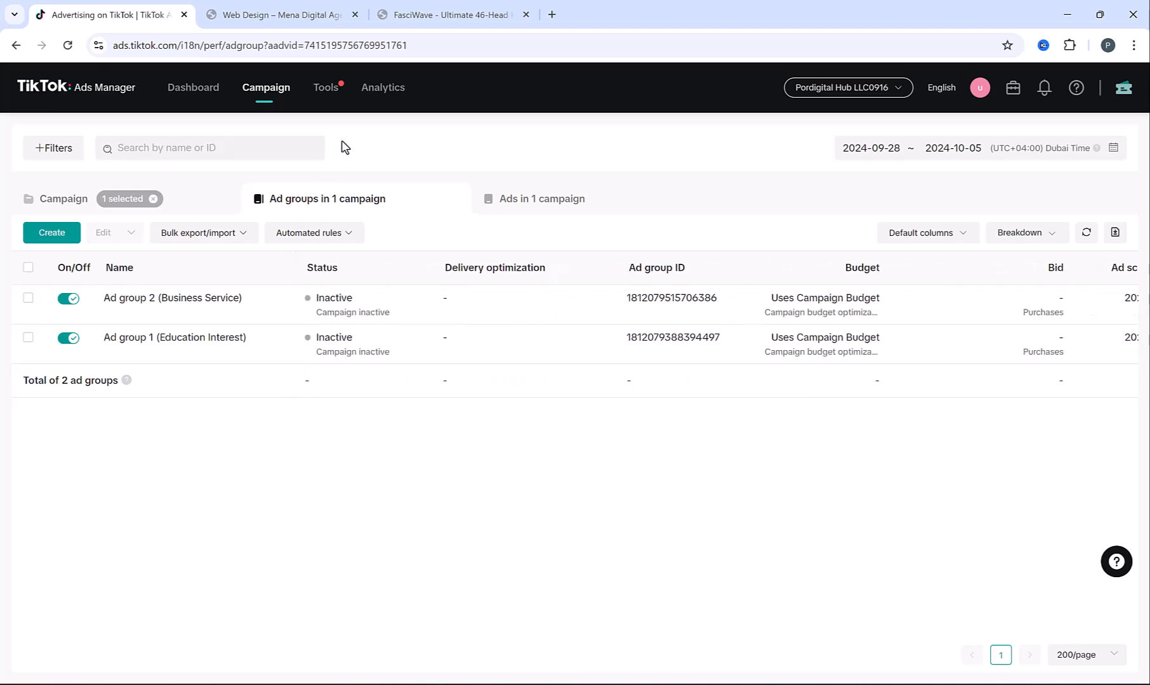
drag(536, 347, 531, 305)
click(510, 333)
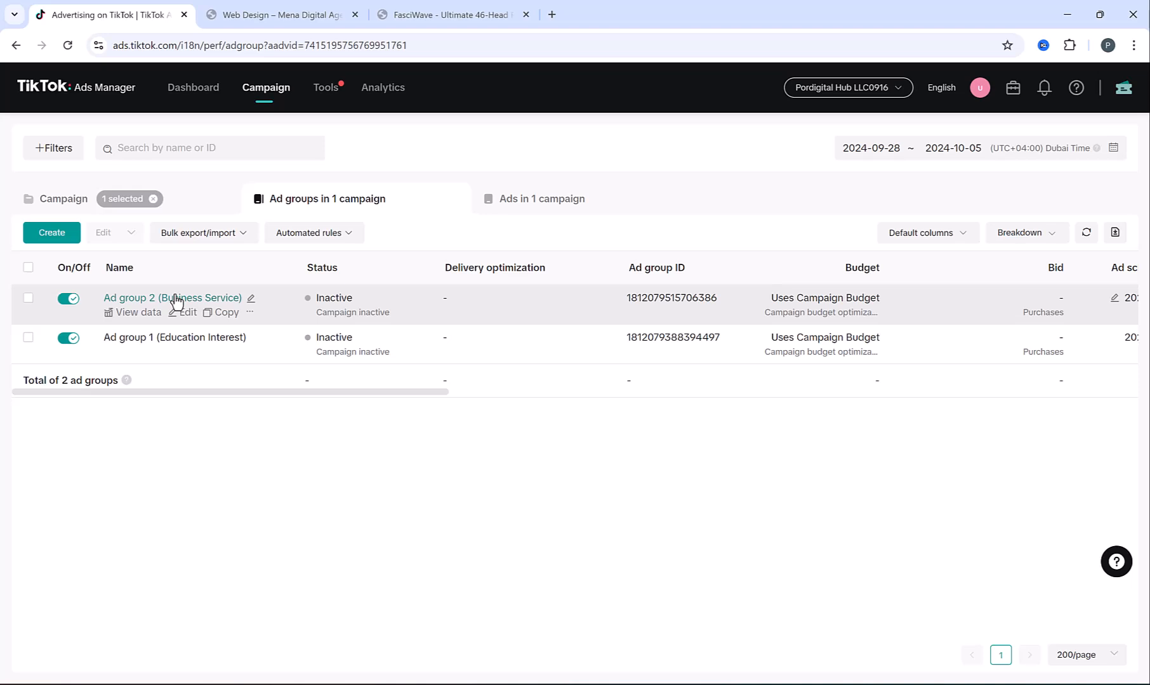
click(165, 338)
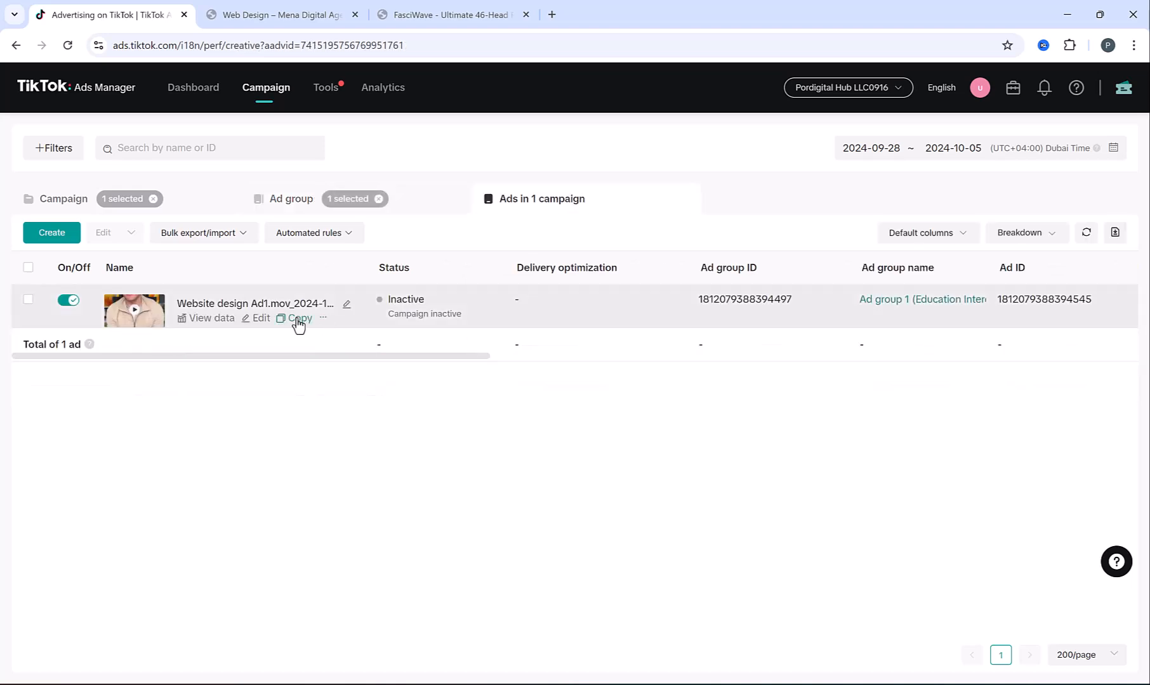
Copy the Website design Ad1 ad in Ad group 1, replace its text with the fast, affordable websites copy, and publish
click(298, 320)
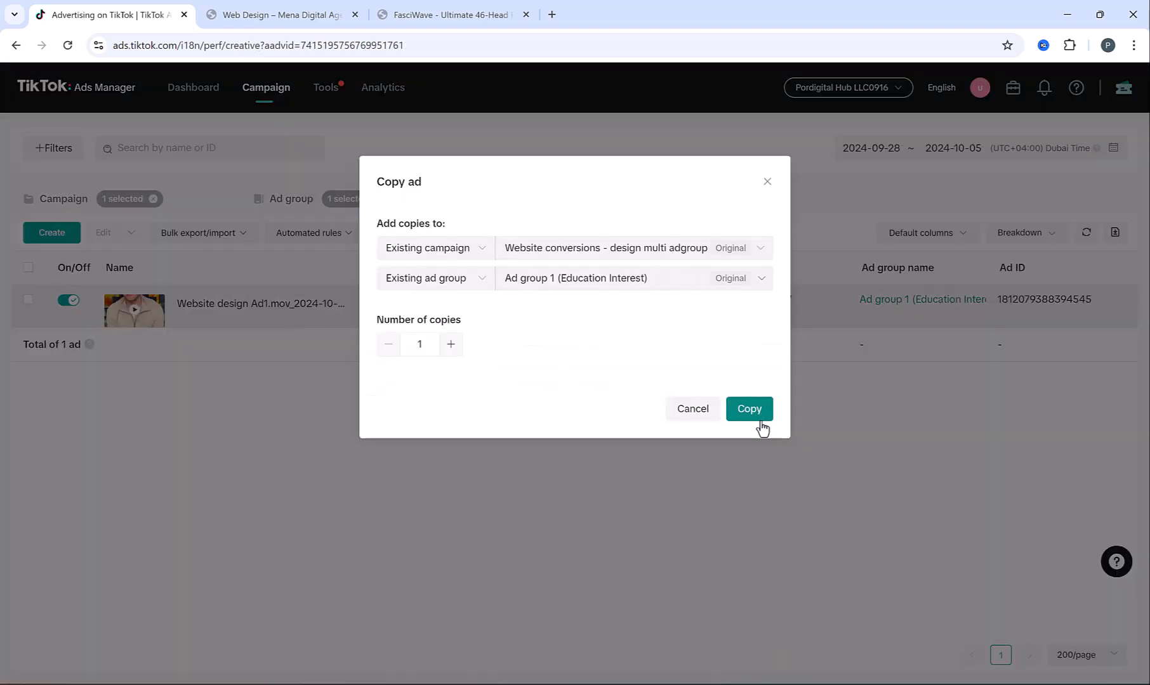
click(751, 414)
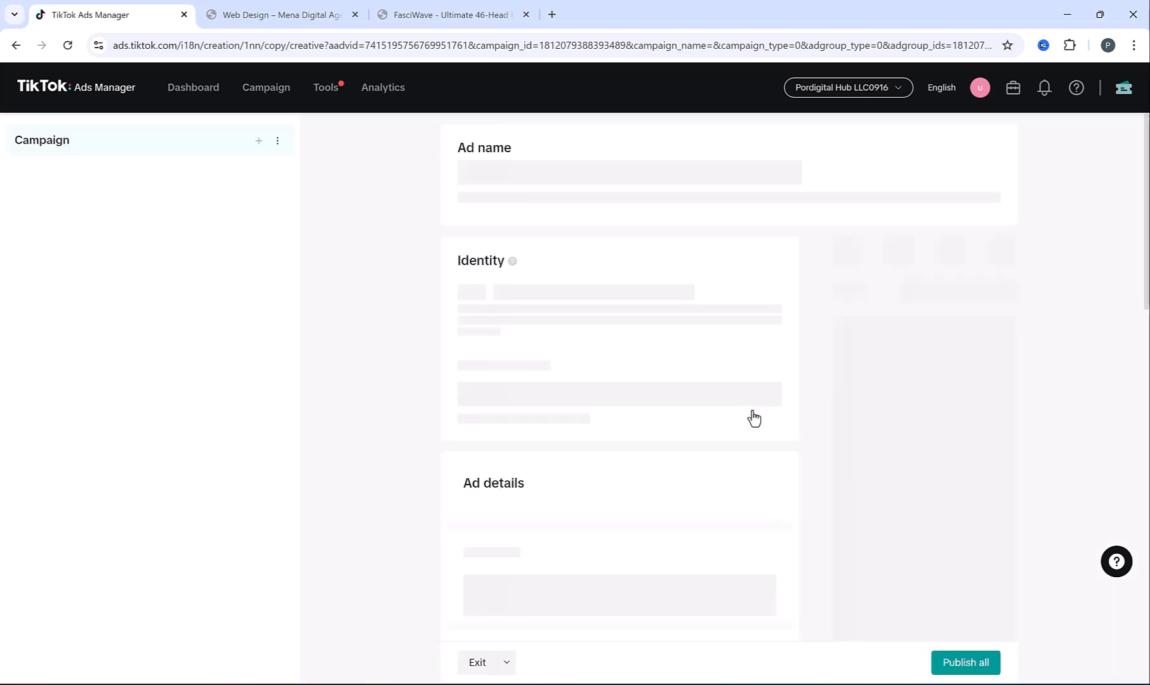
scroll(634, 353, down, 3)
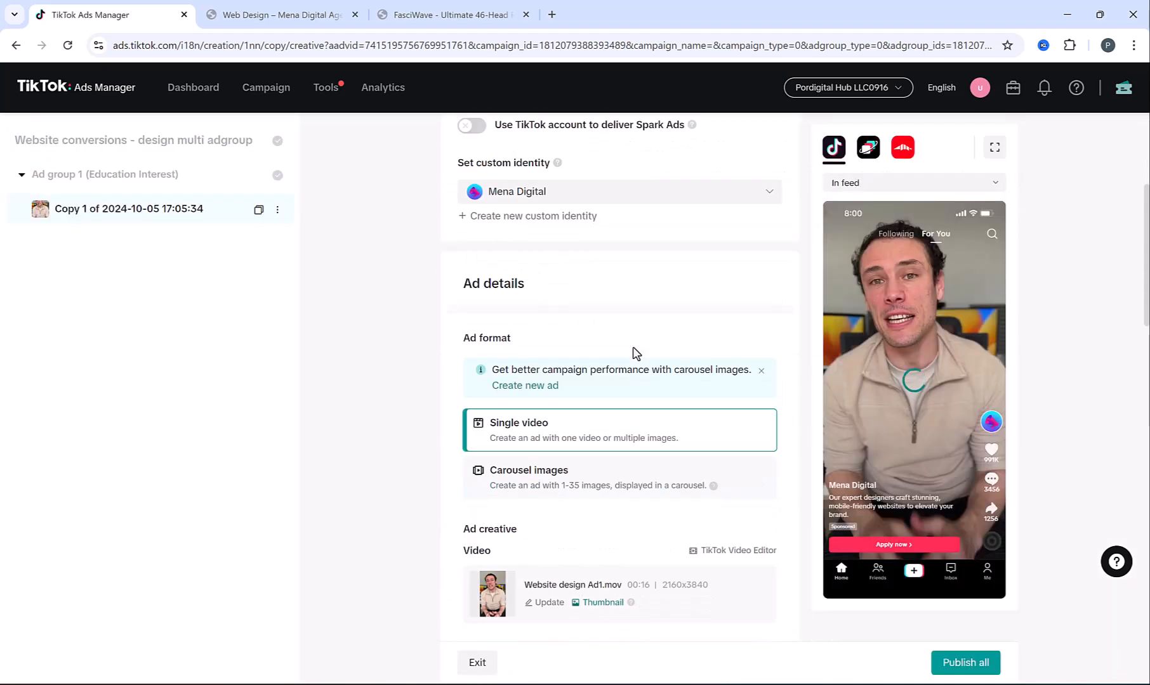
scroll(634, 354, down, 1)
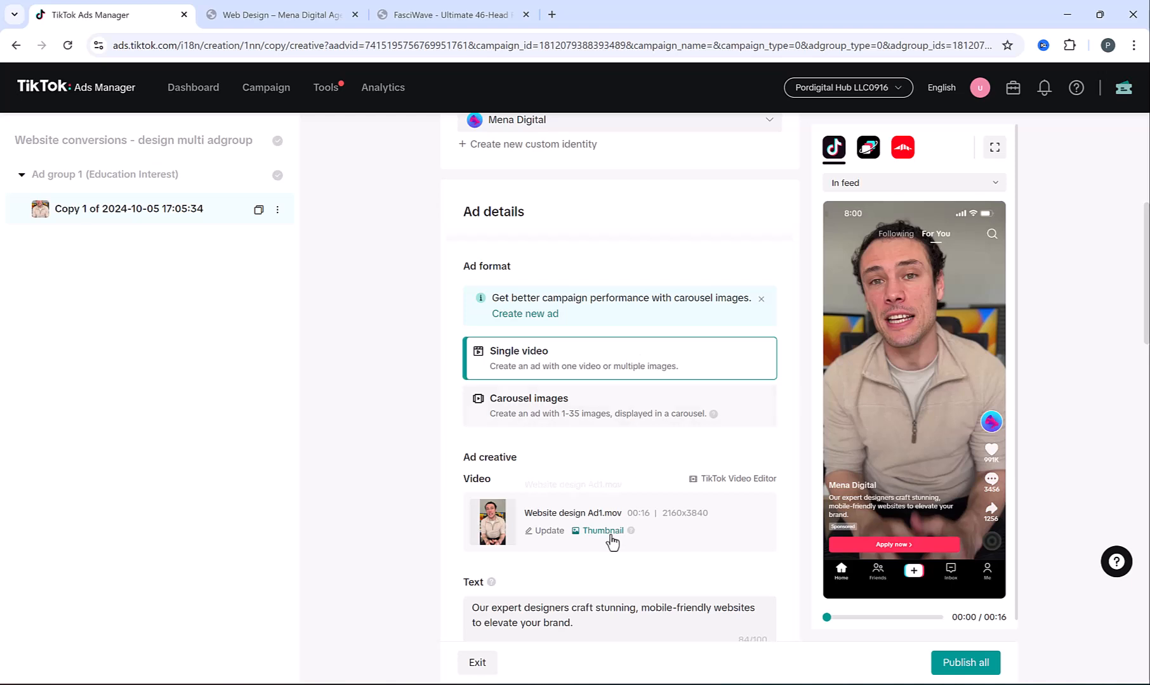
scroll(652, 427, down, 2)
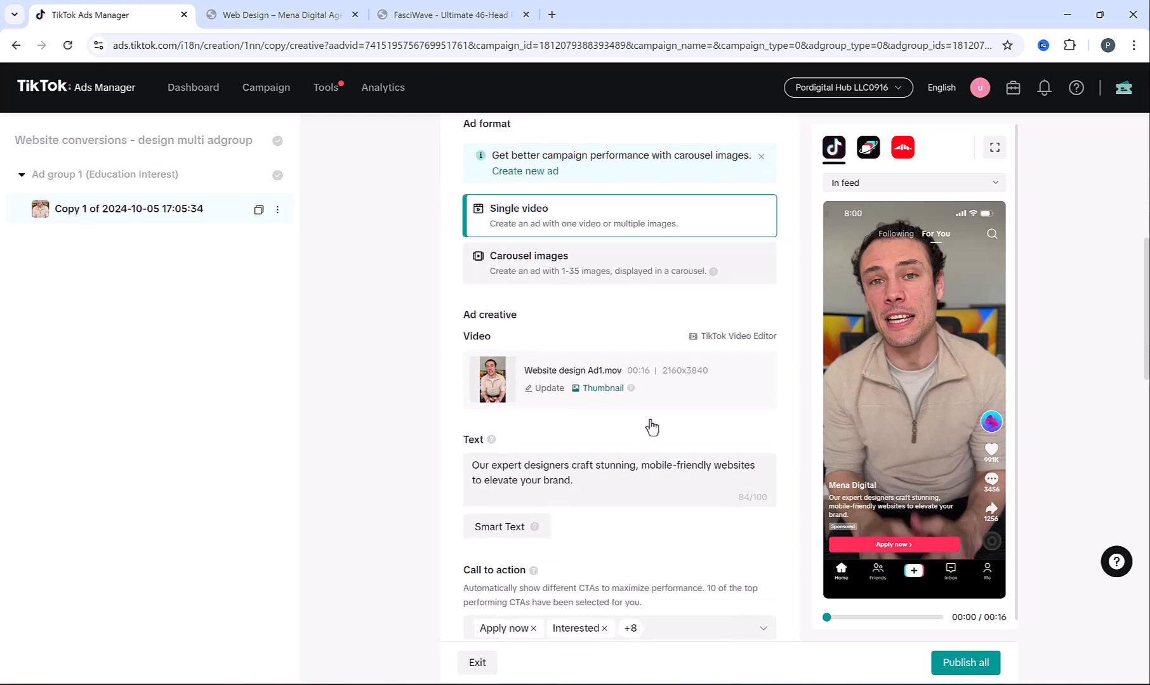
scroll(568, 456, up, 1)
click(564, 551)
key(ctrl+a)
key(ctrl+v)
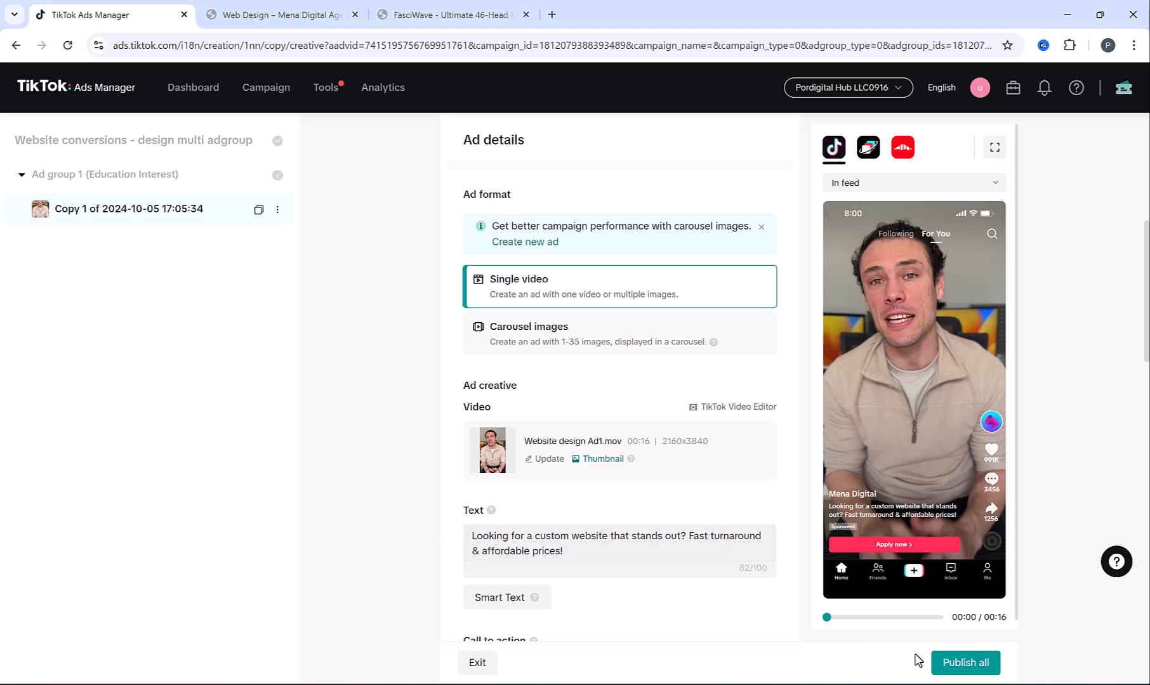
click(958, 663)
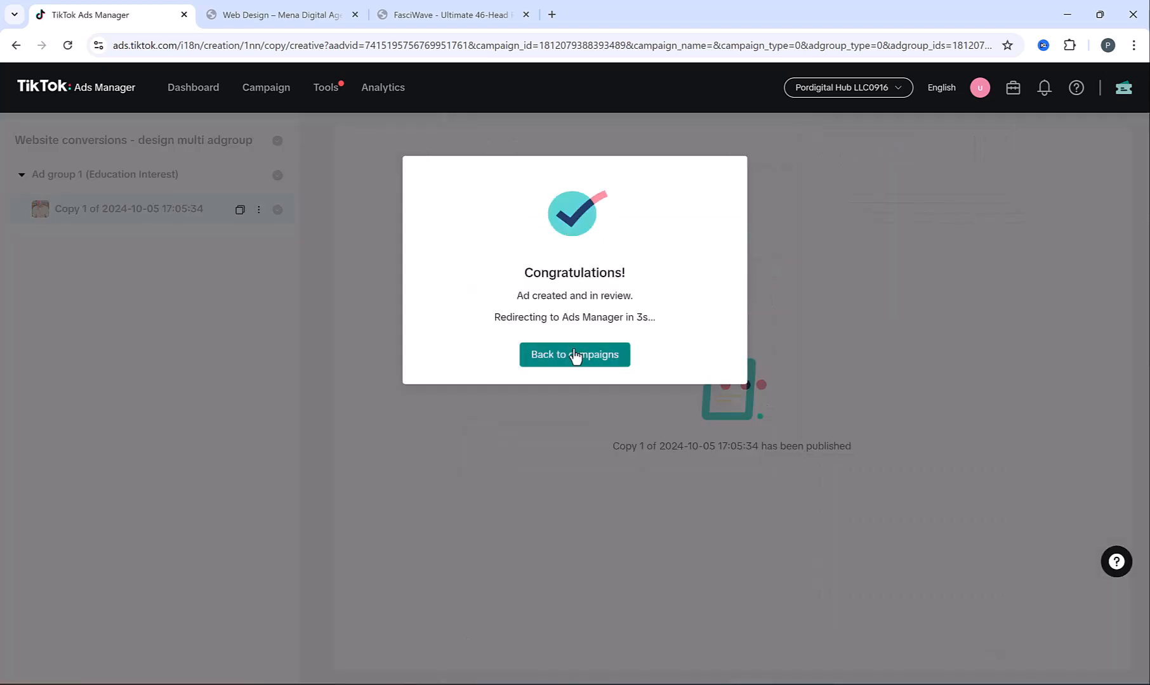
Check that the copied ad now appears among Ad group 1's ads
click(574, 355)
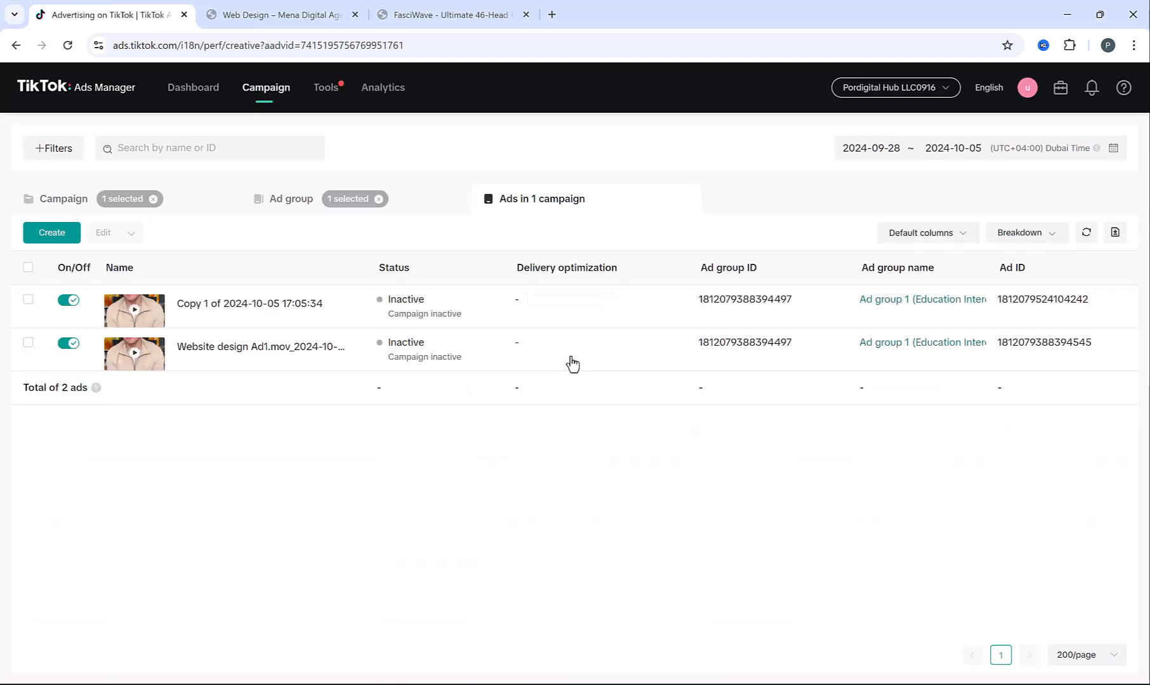
click(287, 200)
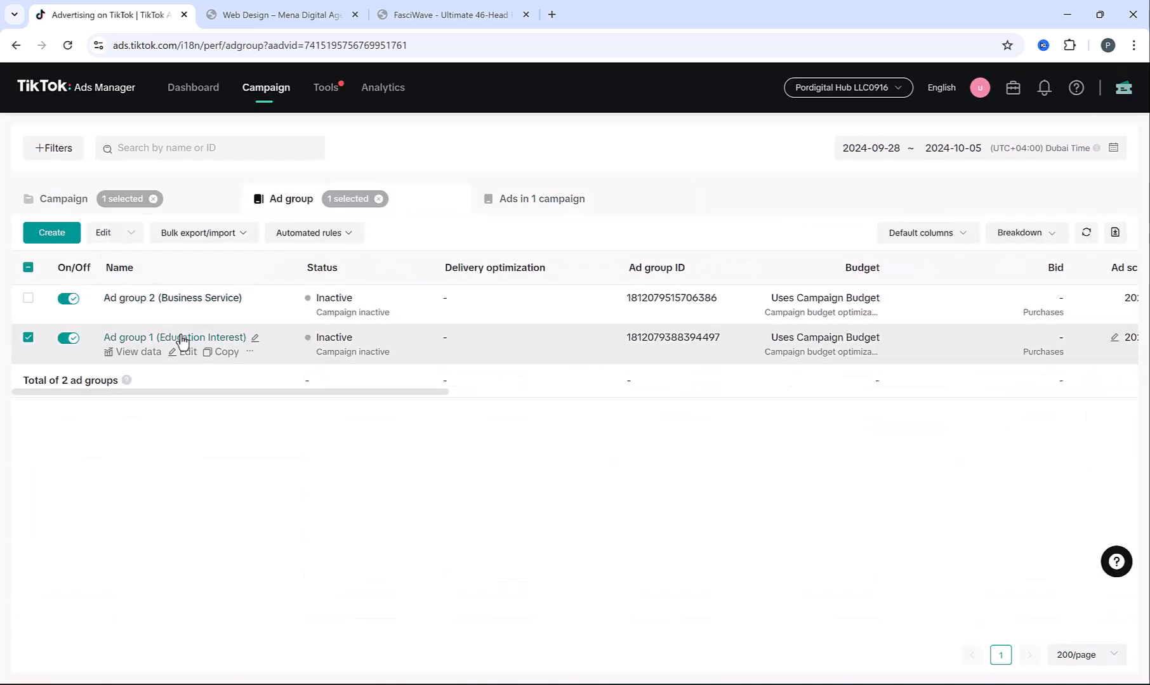
click(180, 337)
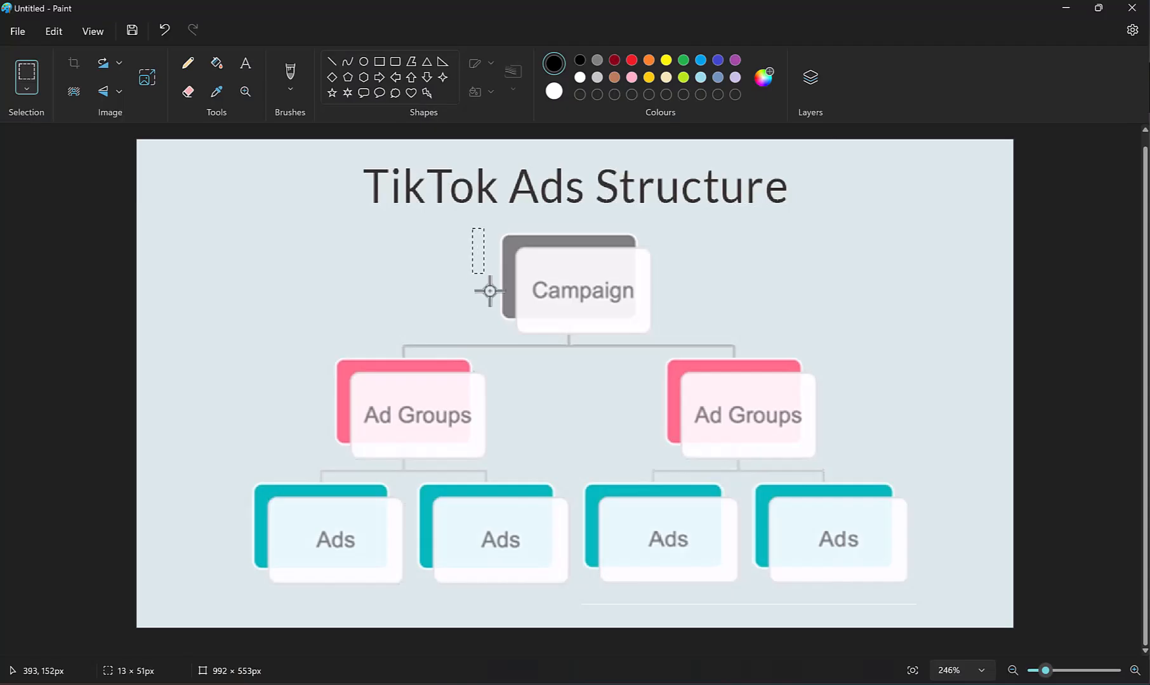
drag(489, 291, 857, 349)
drag(861, 352, 304, 463)
click(269, 438)
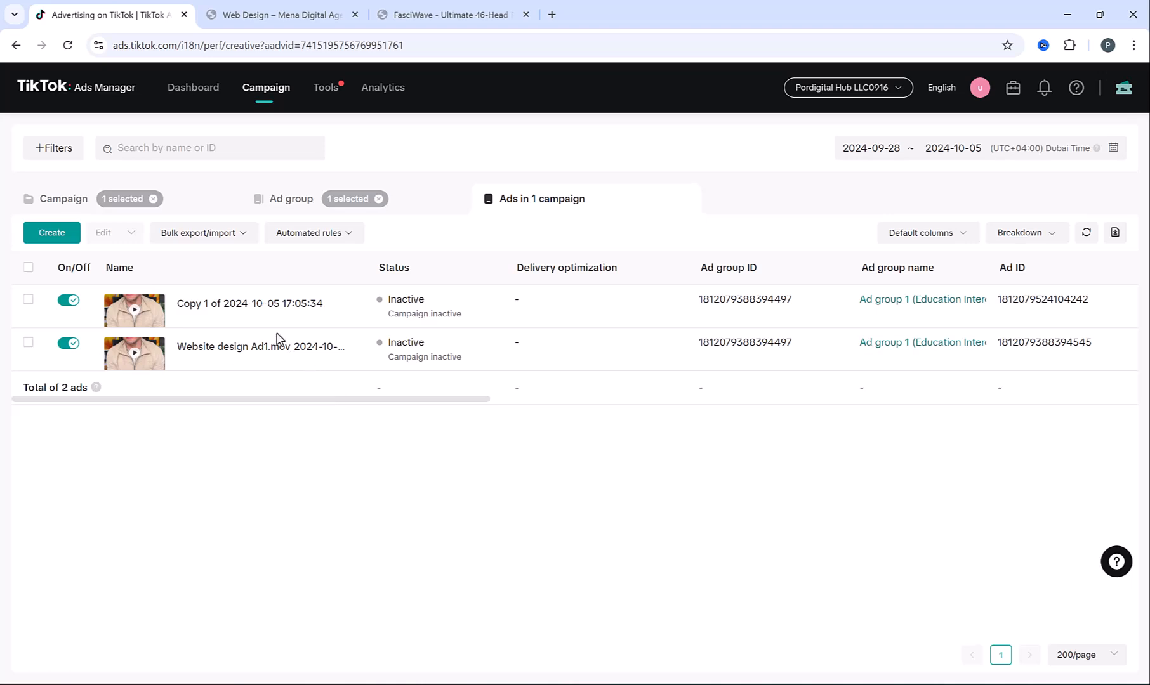
Go from the campaigns list to the Tools audience manager
click(280, 92)
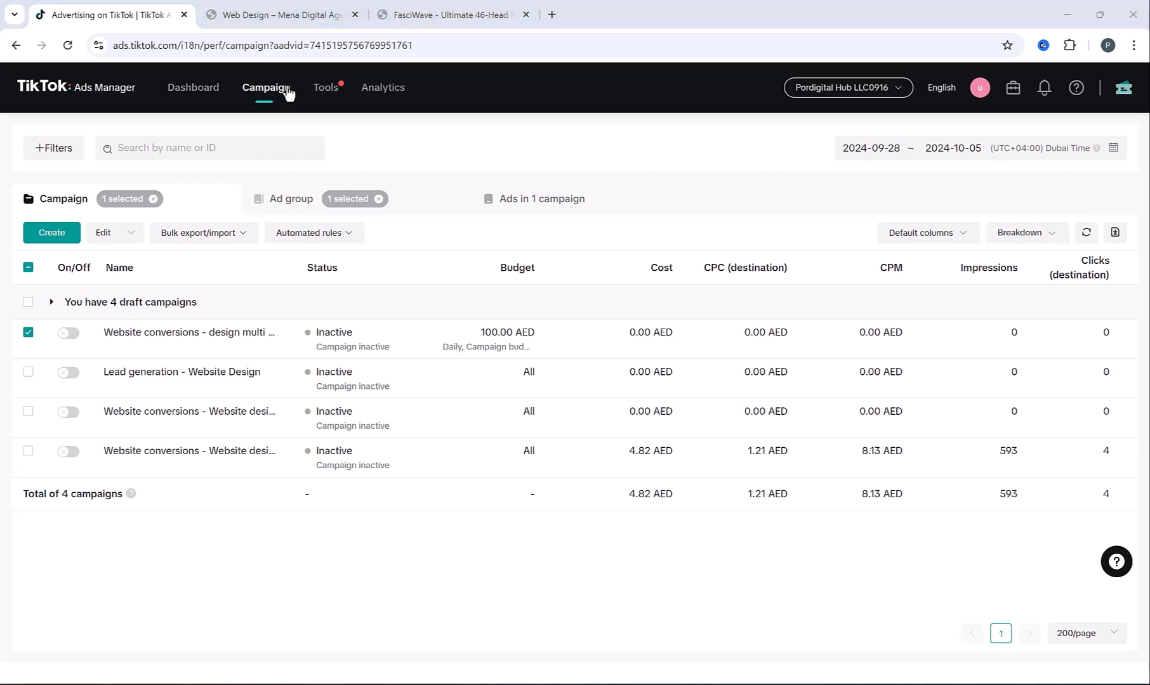
mouse_move(312, 92)
click(93, 169)
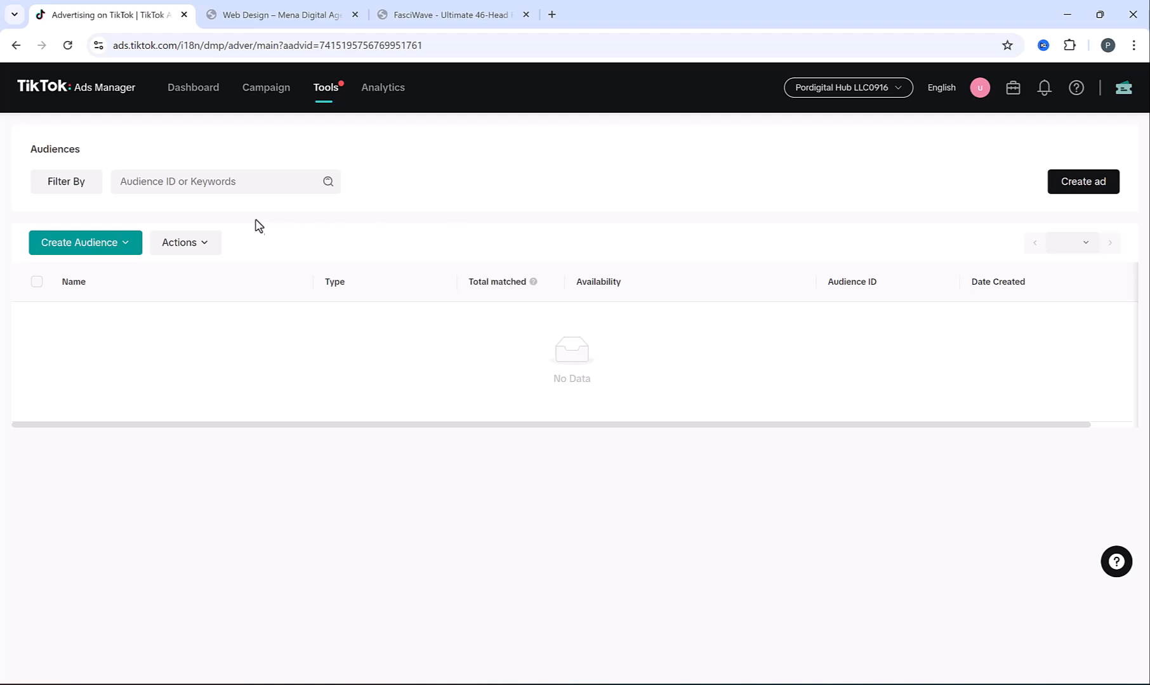
Start a website traffic custom audience covering visitors from the past 60 days
click(113, 249)
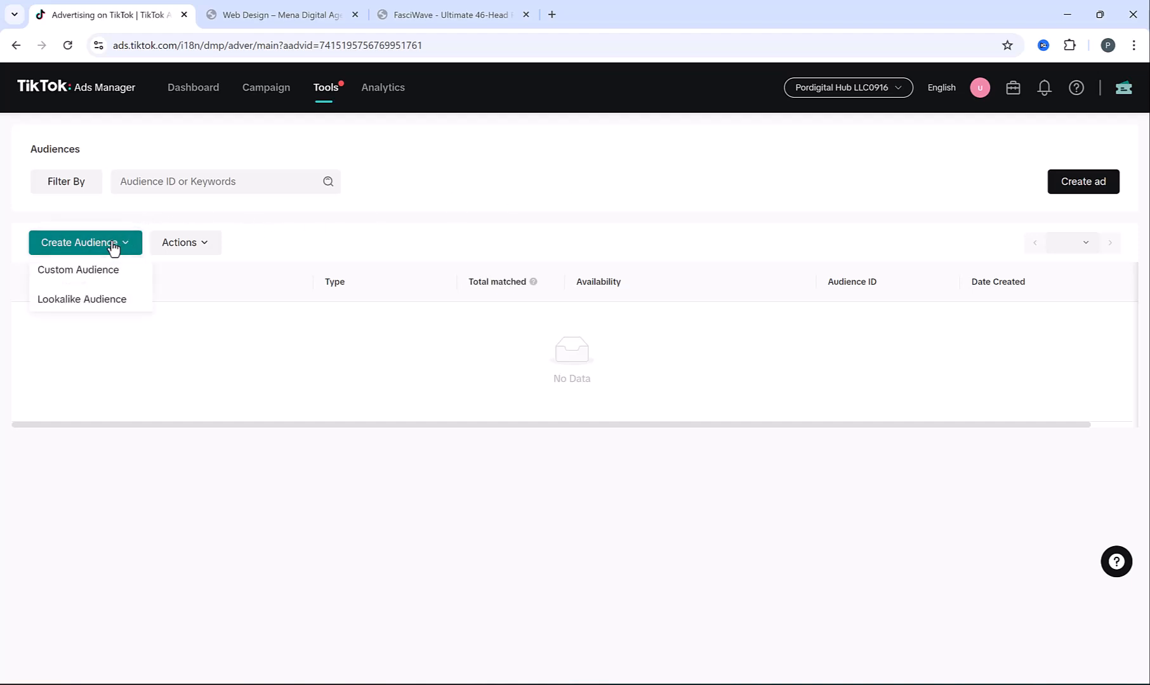
click(90, 268)
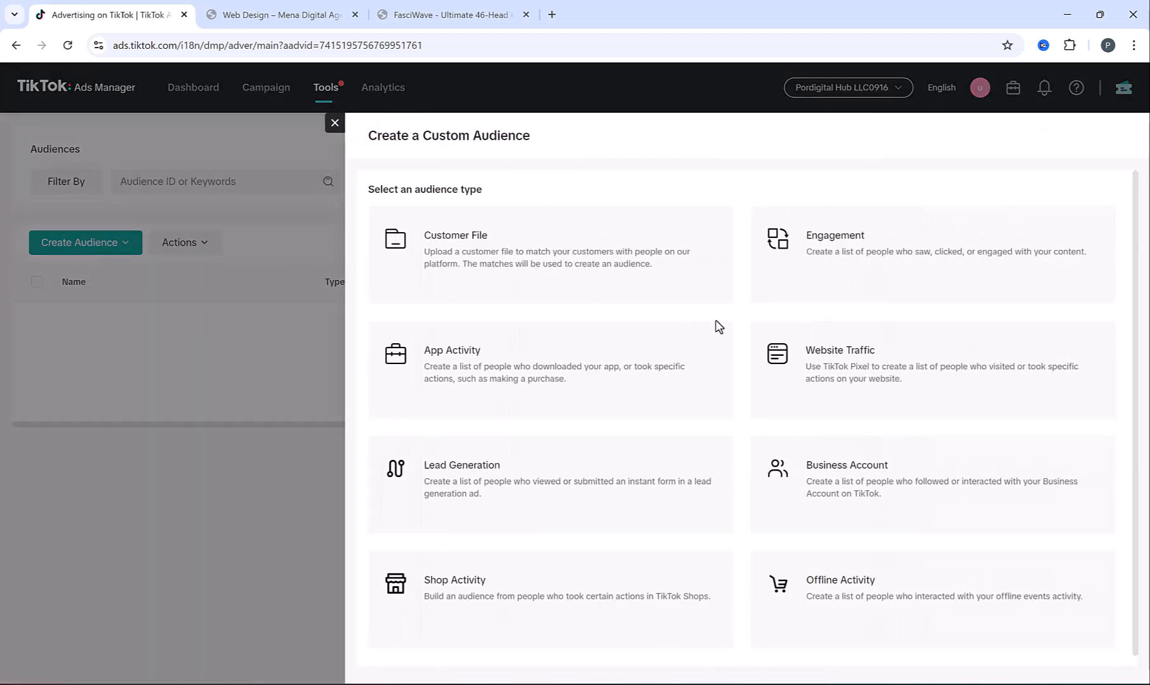
click(831, 379)
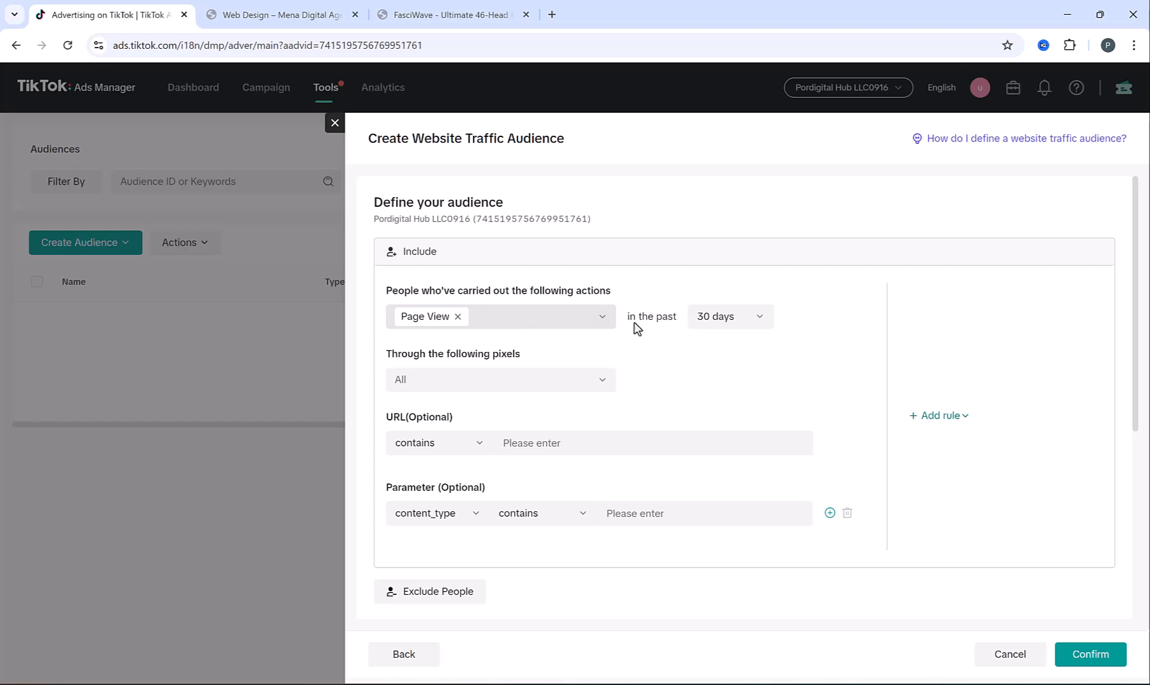
click(728, 319)
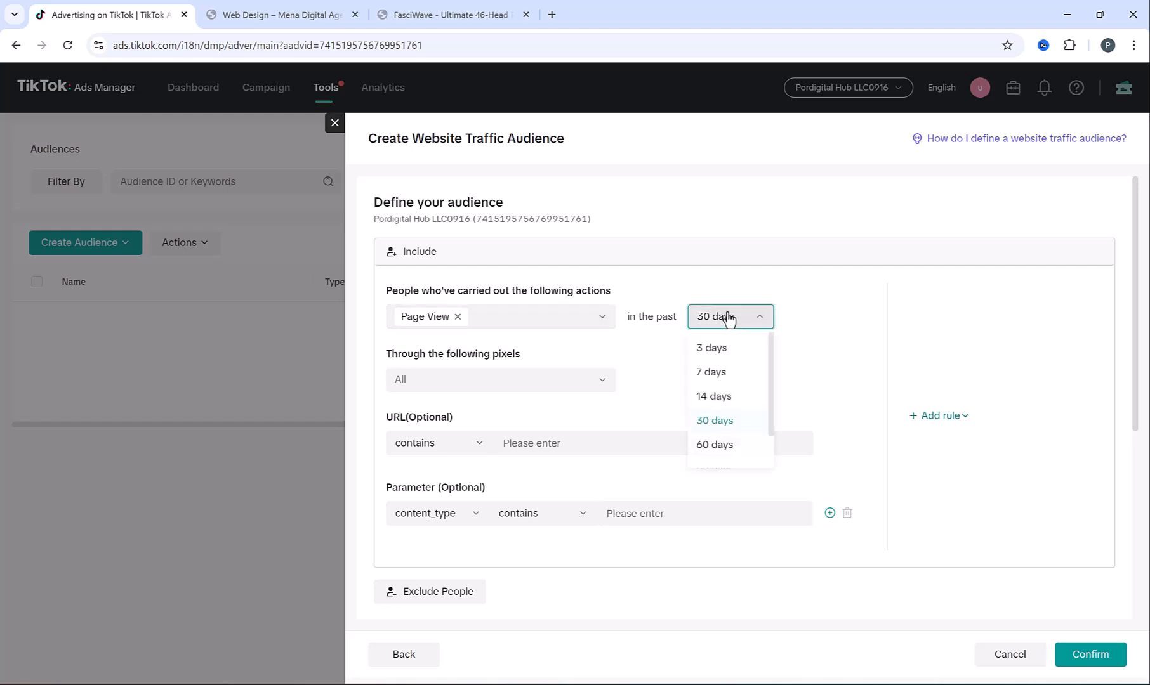
click(726, 446)
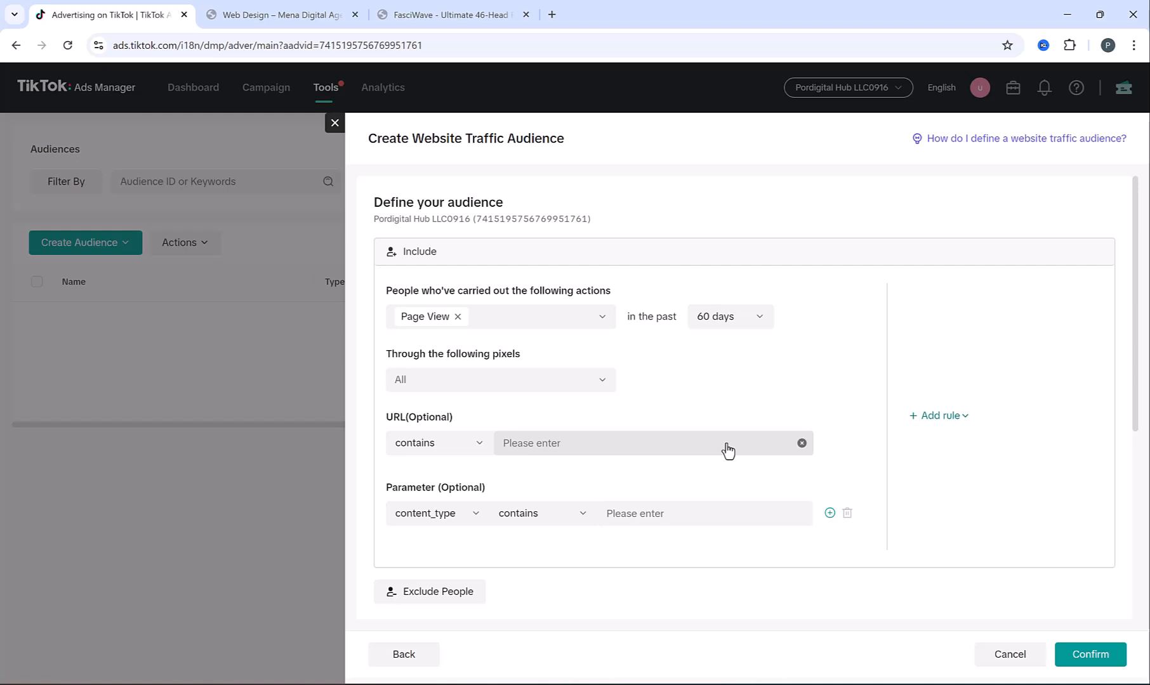
Track the audience through the Mywebsite pixel
click(519, 381)
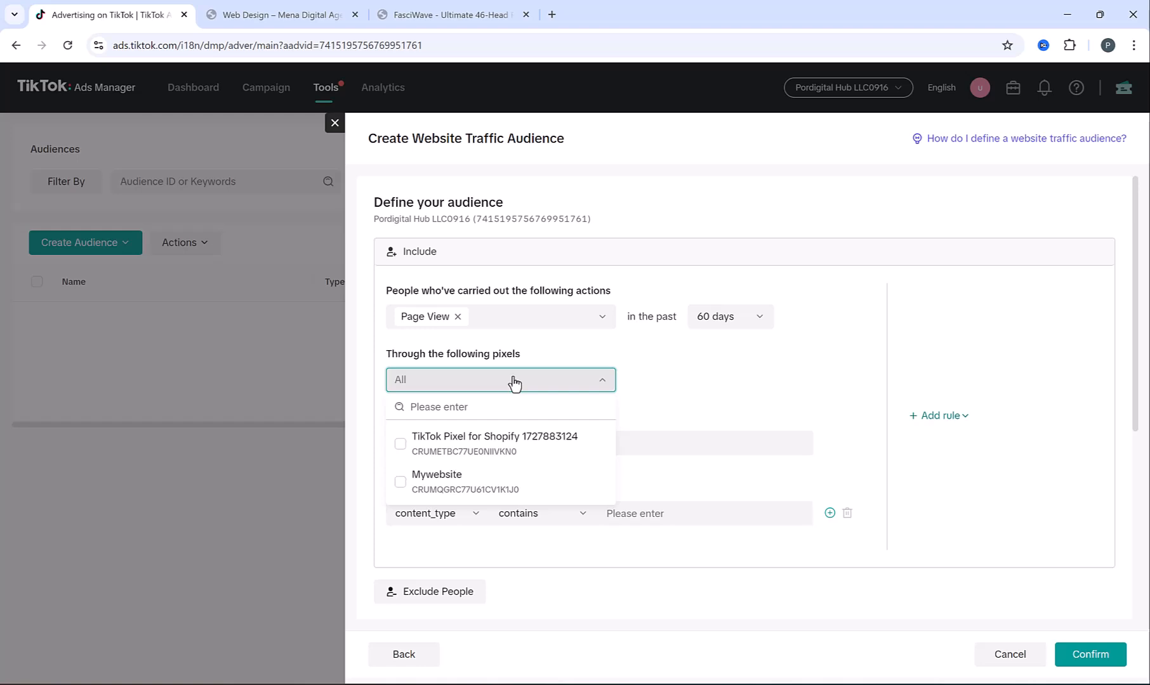
click(400, 481)
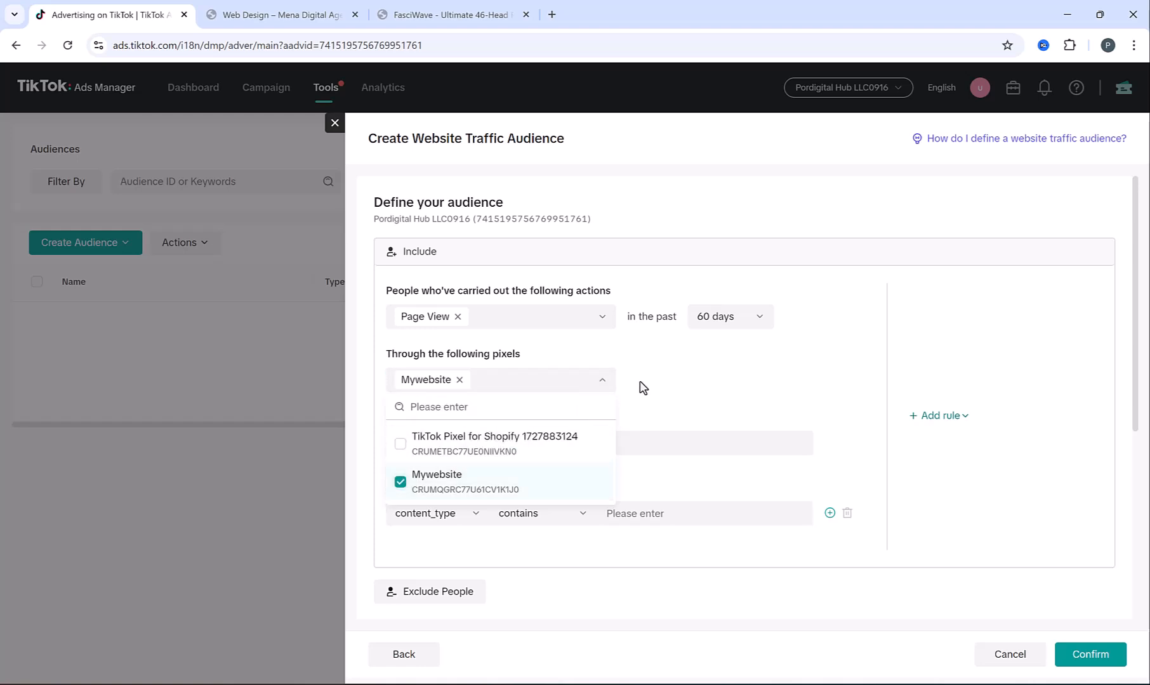
click(640, 385)
scroll(605, 341, down, 1)
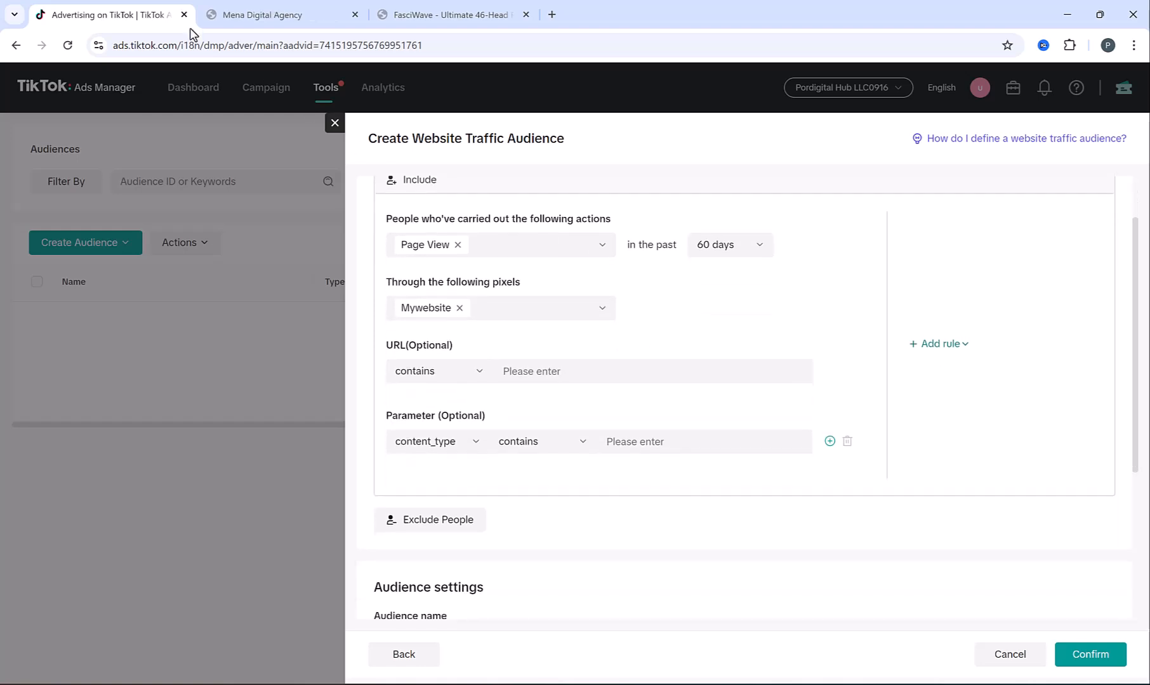
Copy 'web-creation' from the agency's Web Creation page address into the audience's URL condition
click(281, 8)
scroll(547, 257, down, 8)
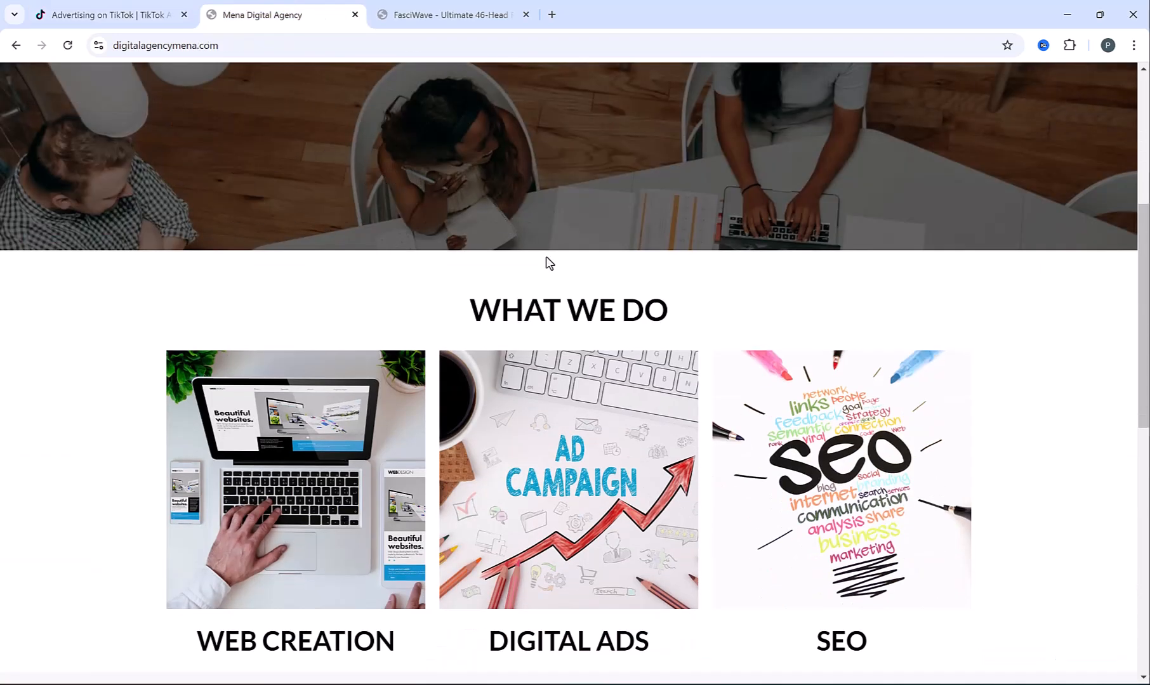
click(214, 277)
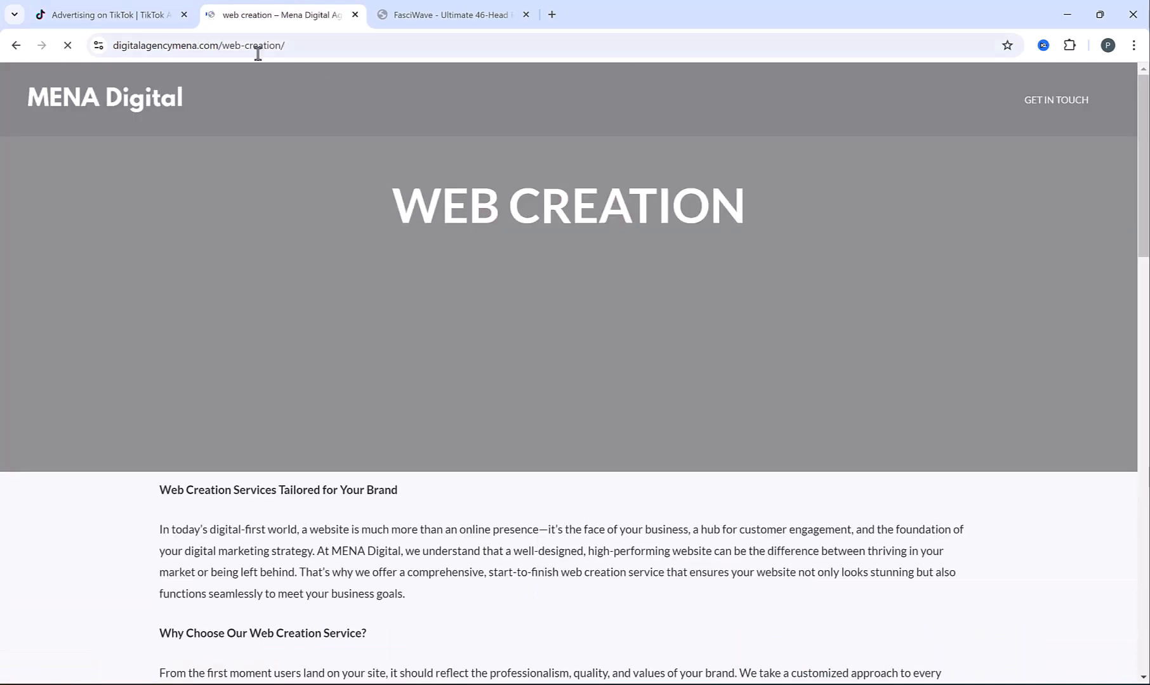
drag(222, 46, 280, 45)
key(ctrl+c)
key(ctrl+shift+Tab)
key(ctrl+v)
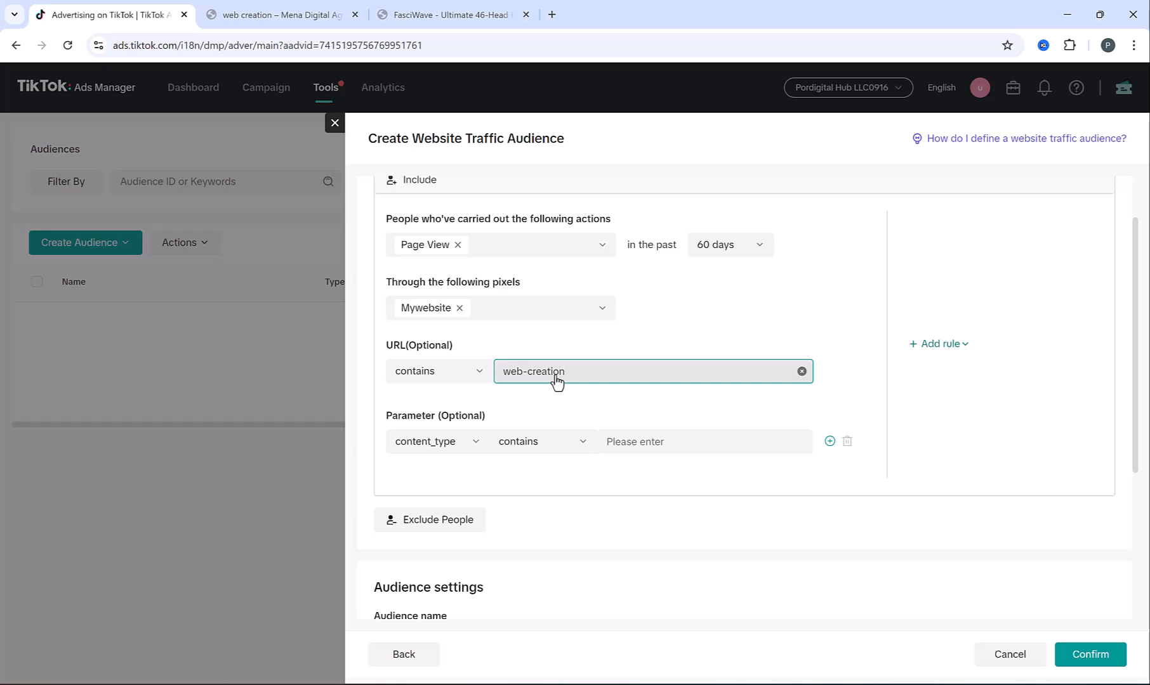
Add web-creation as a URL condition and save the audience as 'Website Creation Audience'
click(763, 292)
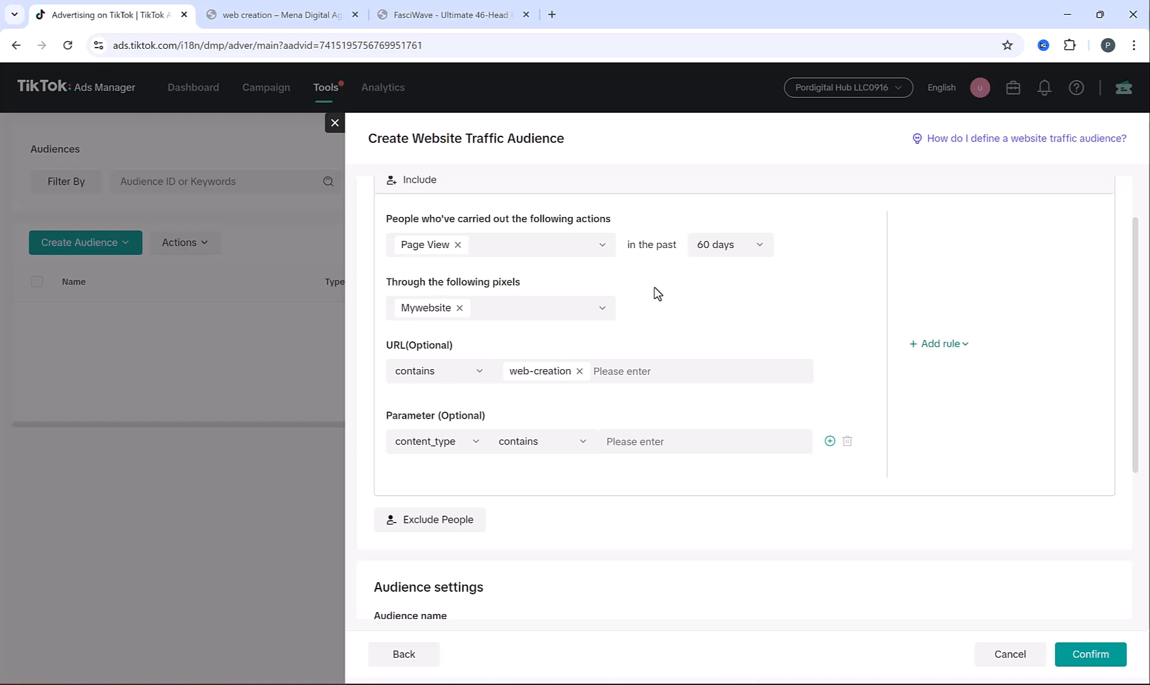
scroll(657, 293, down, 3)
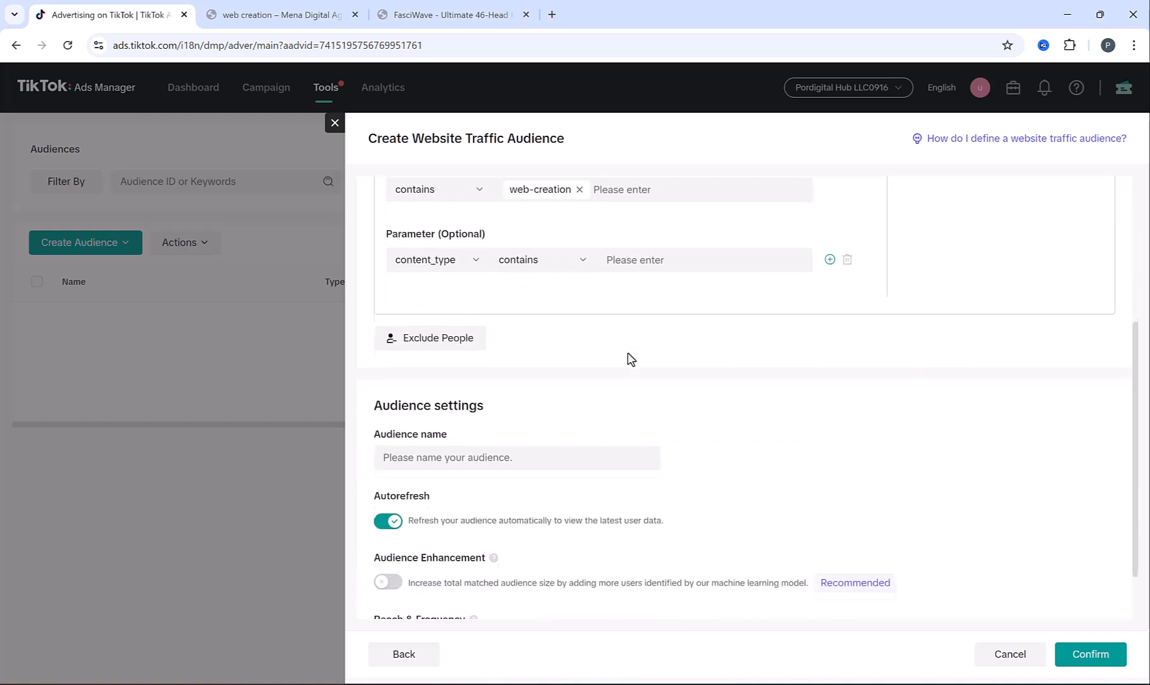
click(508, 456)
text(Website Creat)
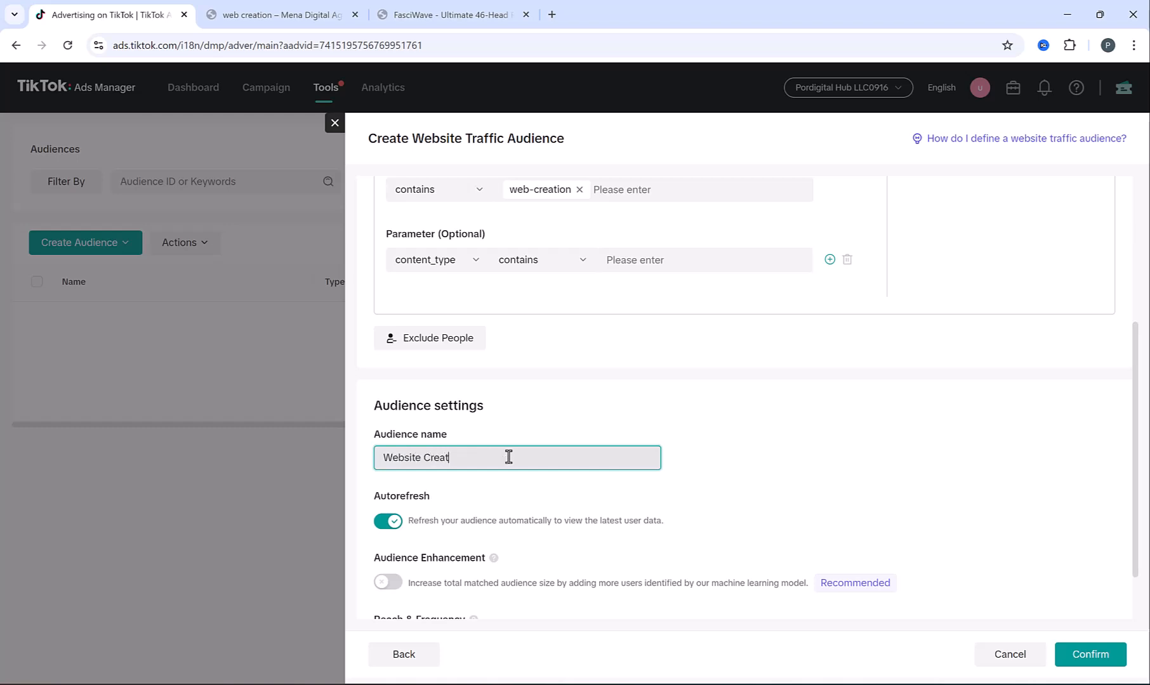
text(ion Audience)
scroll(854, 597, down, 1)
click(1106, 658)
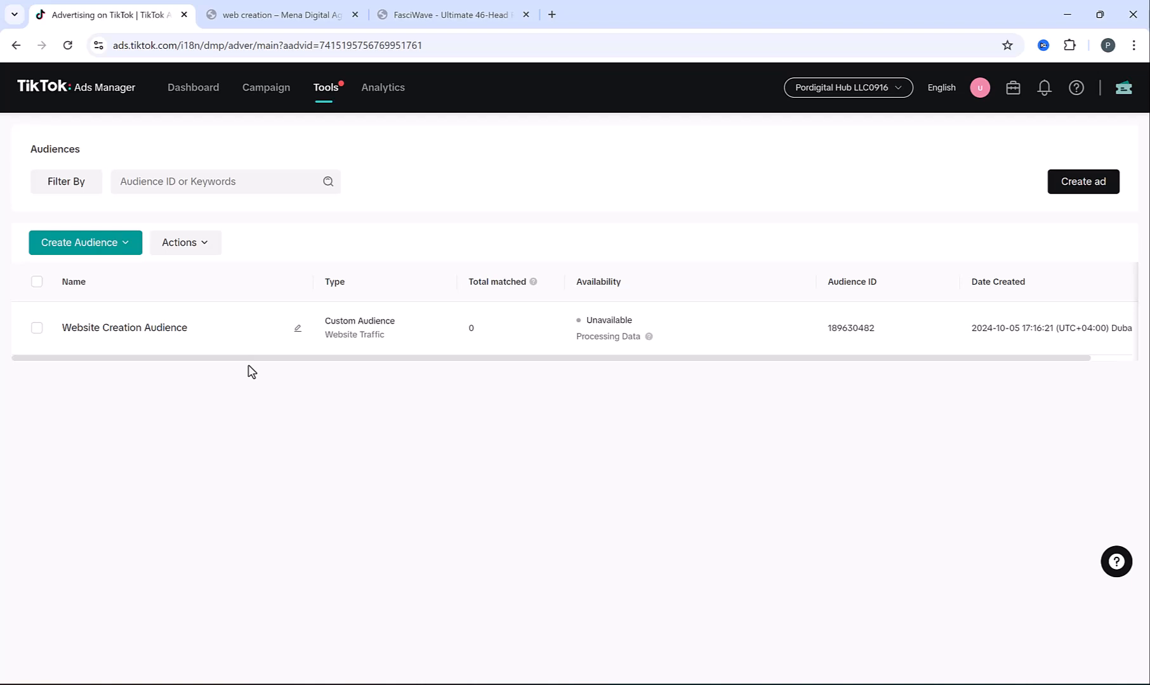
Start a new Website Traffic custom audience and bring up its website events list
click(84, 247)
click(81, 269)
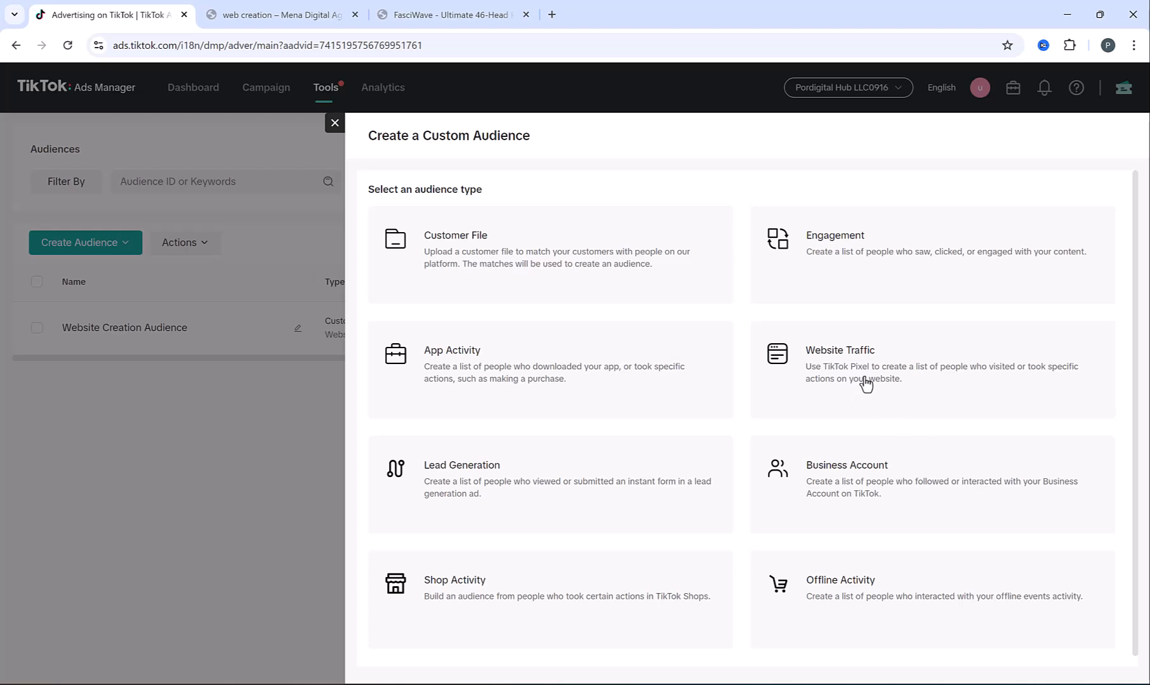
click(833, 377)
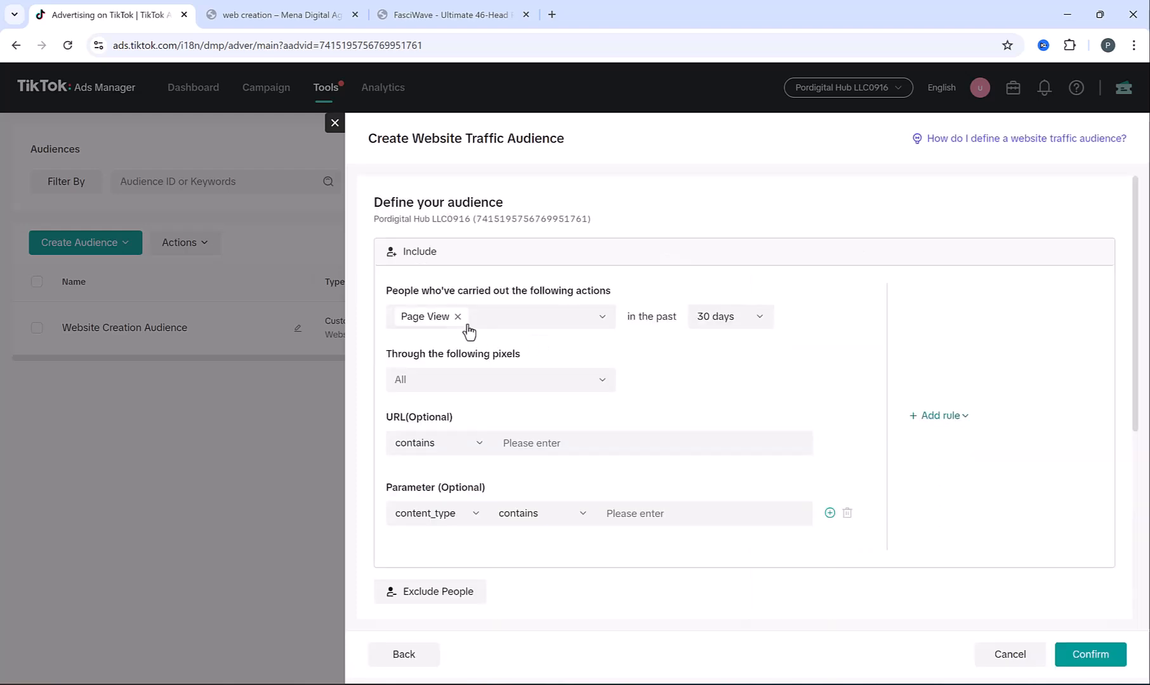
click(505, 321)
Include all 13 tracked website events, including Download, Contact, Submit Form and Add to Wishlist
click(407, 348)
click(404, 394)
click(403, 438)
click(402, 467)
scroll(401, 472, down, 1)
click(401, 427)
click(401, 451)
click(401, 475)
click(401, 430)
click(400, 454)
click(403, 503)
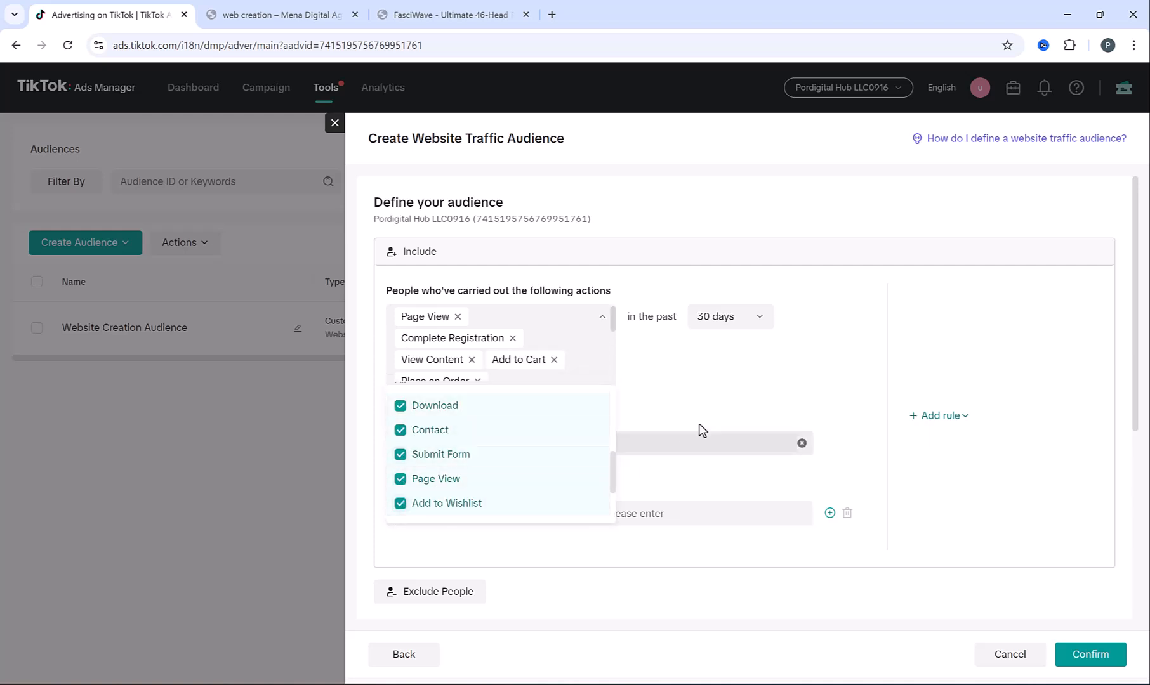
click(657, 371)
Set a 60-day lookback, save it as 'All Website Audience', and return to the campaigns list
click(743, 320)
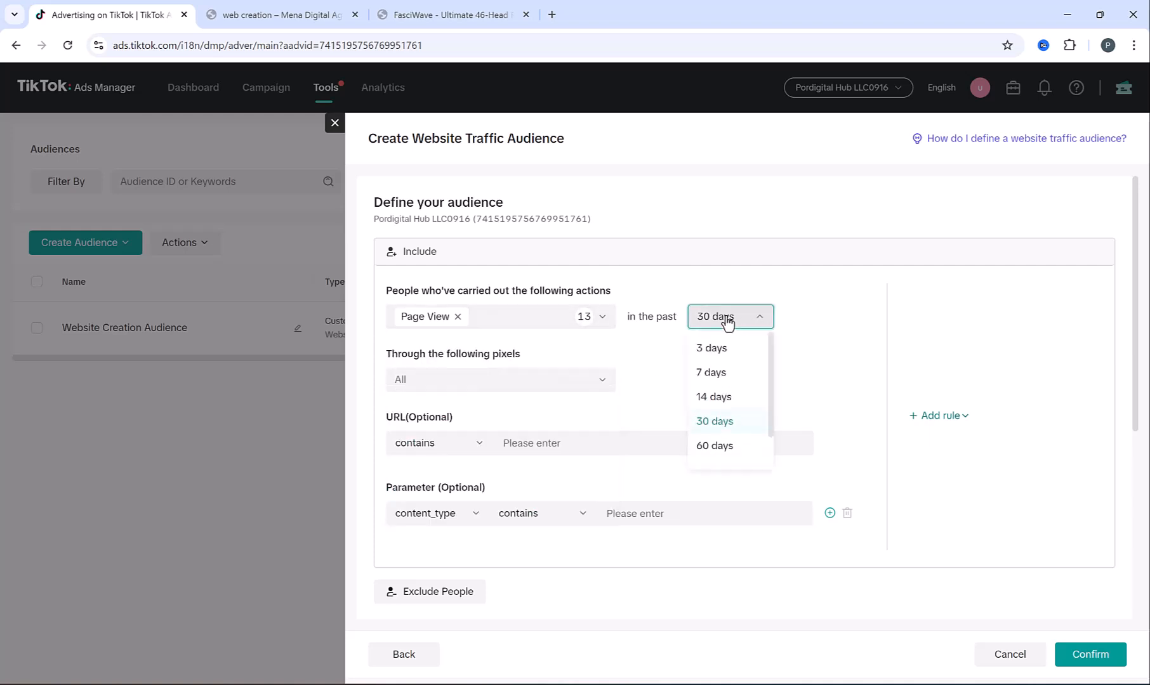
click(736, 442)
scroll(587, 388, down, 1)
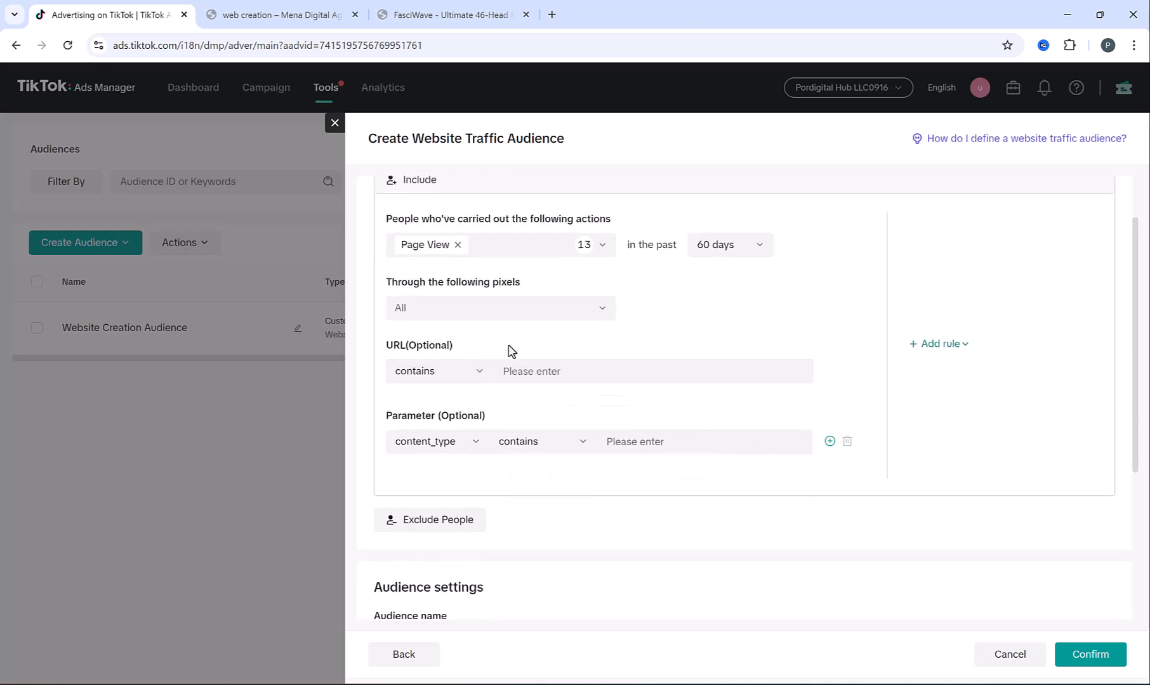
scroll(510, 351, down, 3)
click(490, 420)
text(Al)
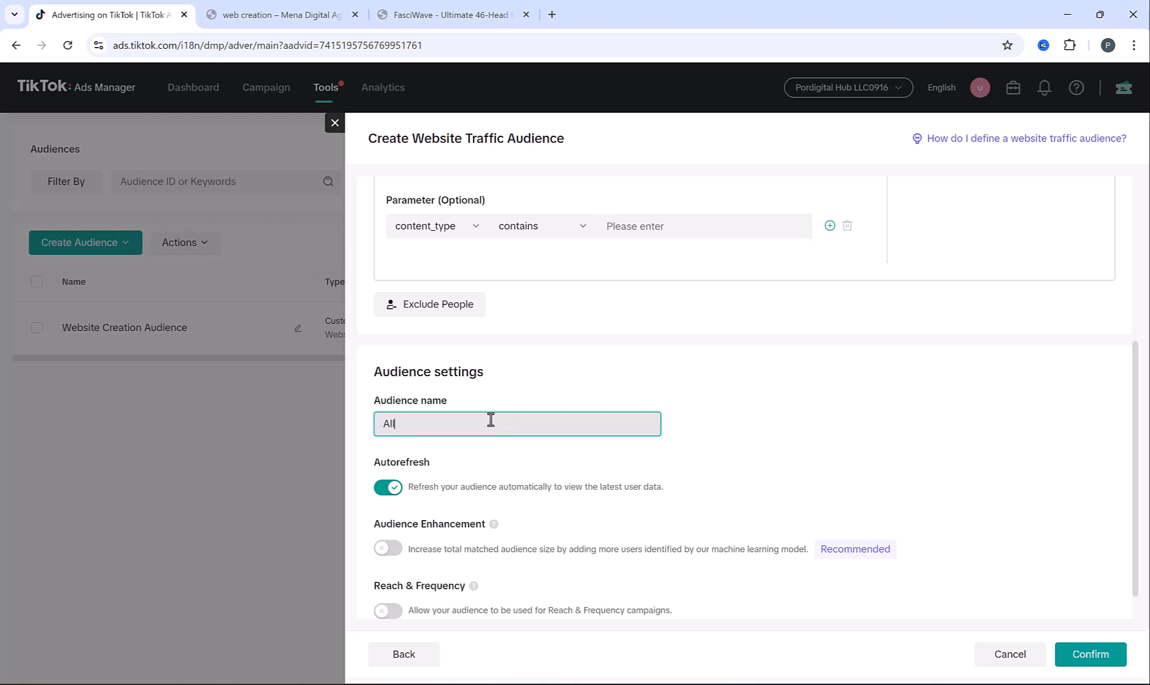
text(l Website Audience)
click(1090, 654)
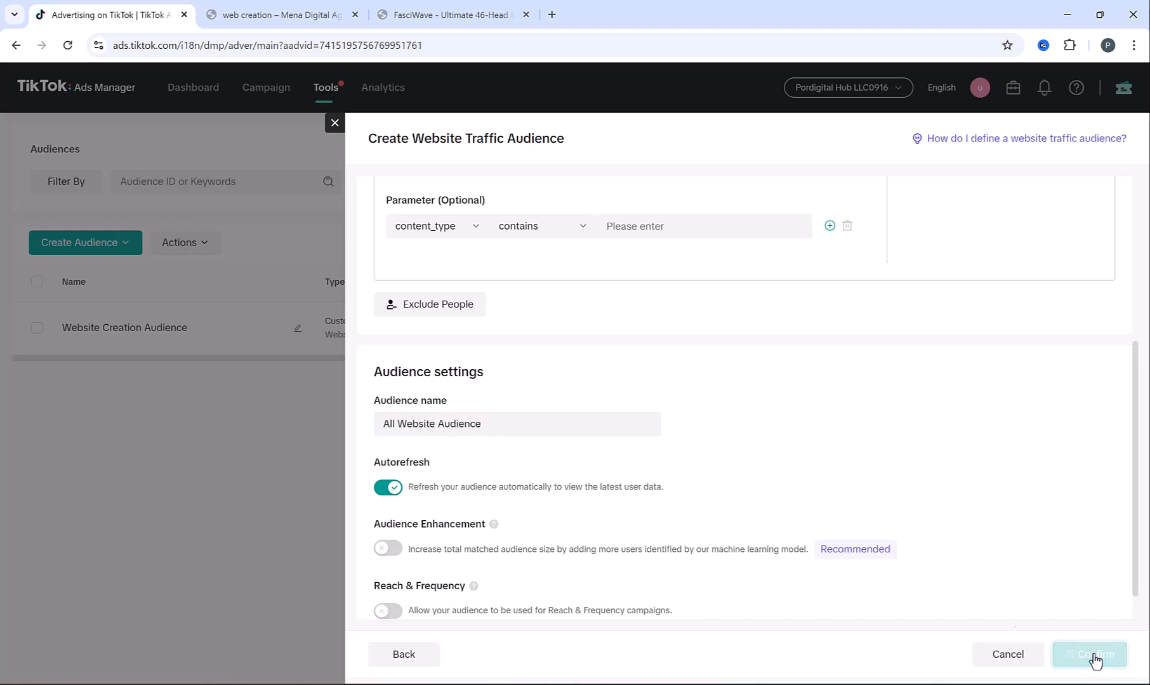
click(265, 92)
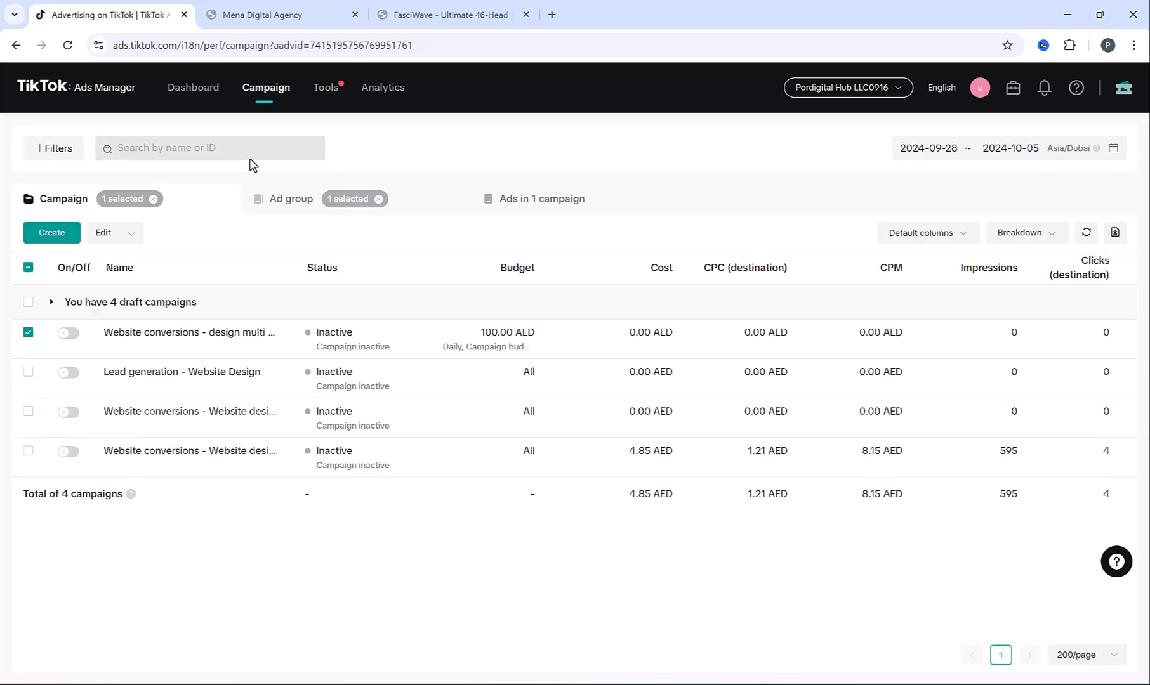
Create a Website conversions campaign named 'Website conversions - Retargeting' and continue to the ad group
click(38, 232)
click(399, 531)
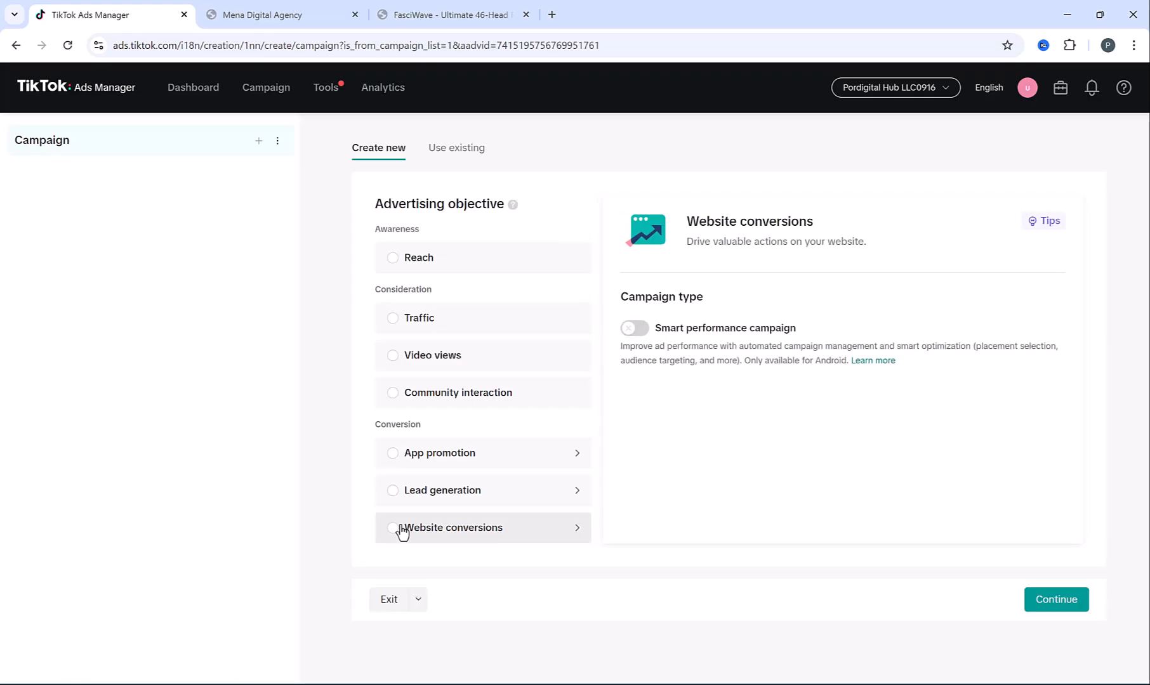
scroll(647, 421, down, 4)
drag(493, 439, 876, 444)
text(- Retargeting)
click(1041, 662)
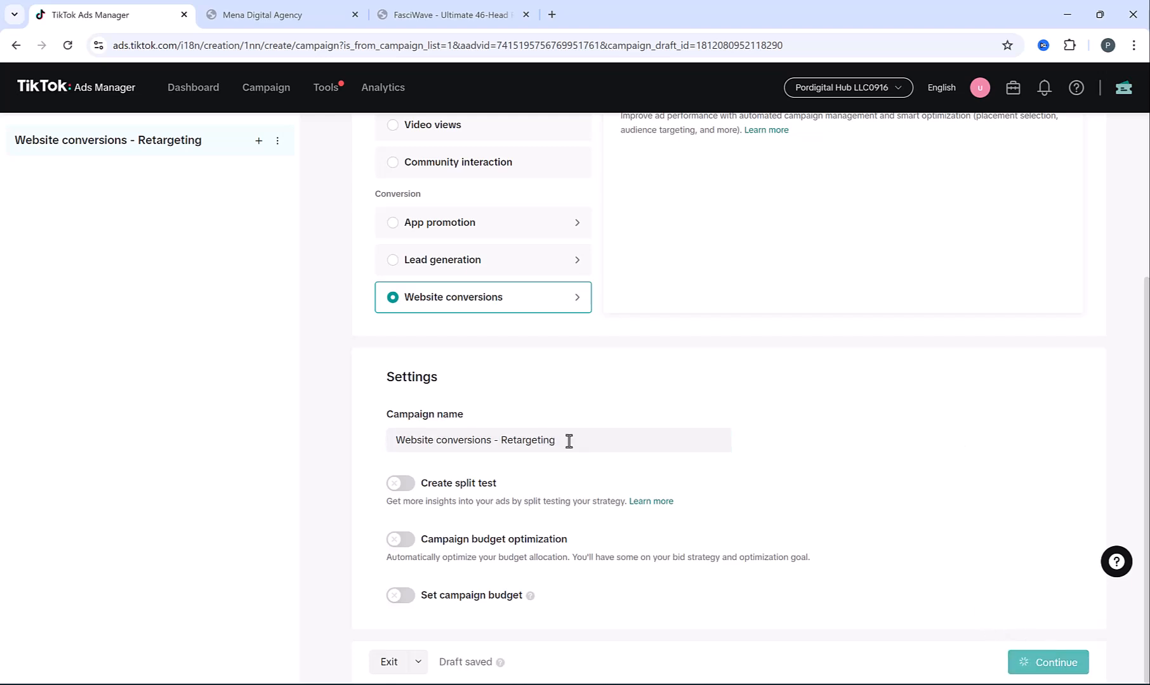
Set the ad group's data connection to the Mywebsite pixel
click(580, 393)
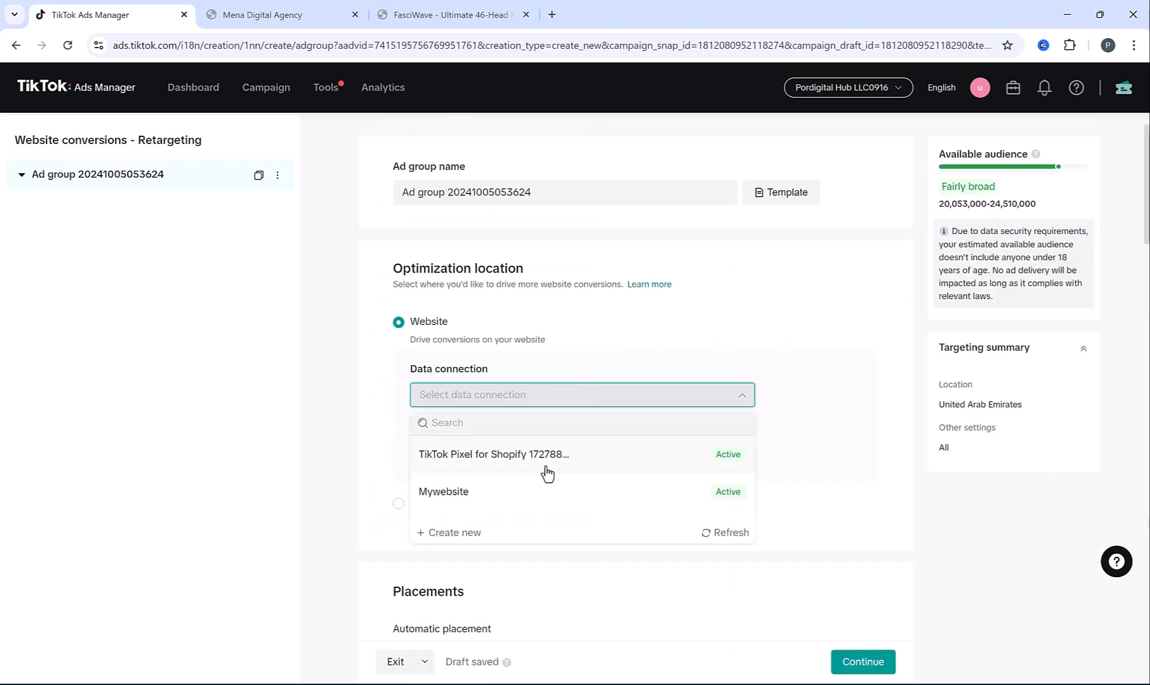
click(545, 490)
scroll(596, 306, down, 10)
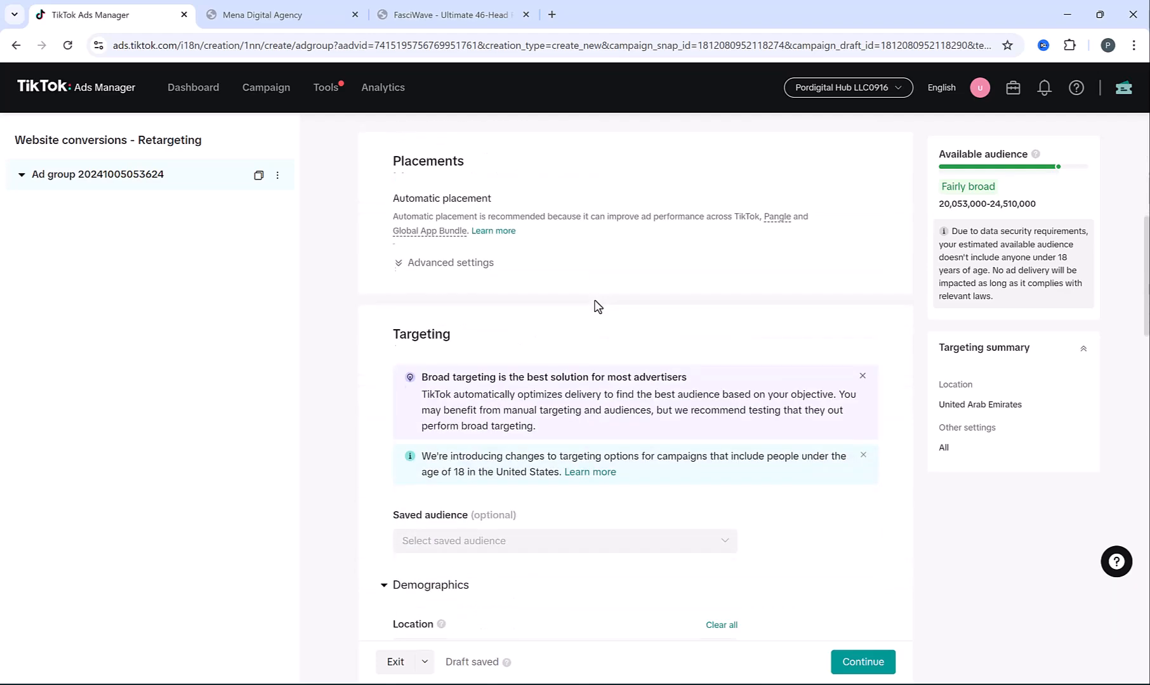
scroll(596, 307, down, 4)
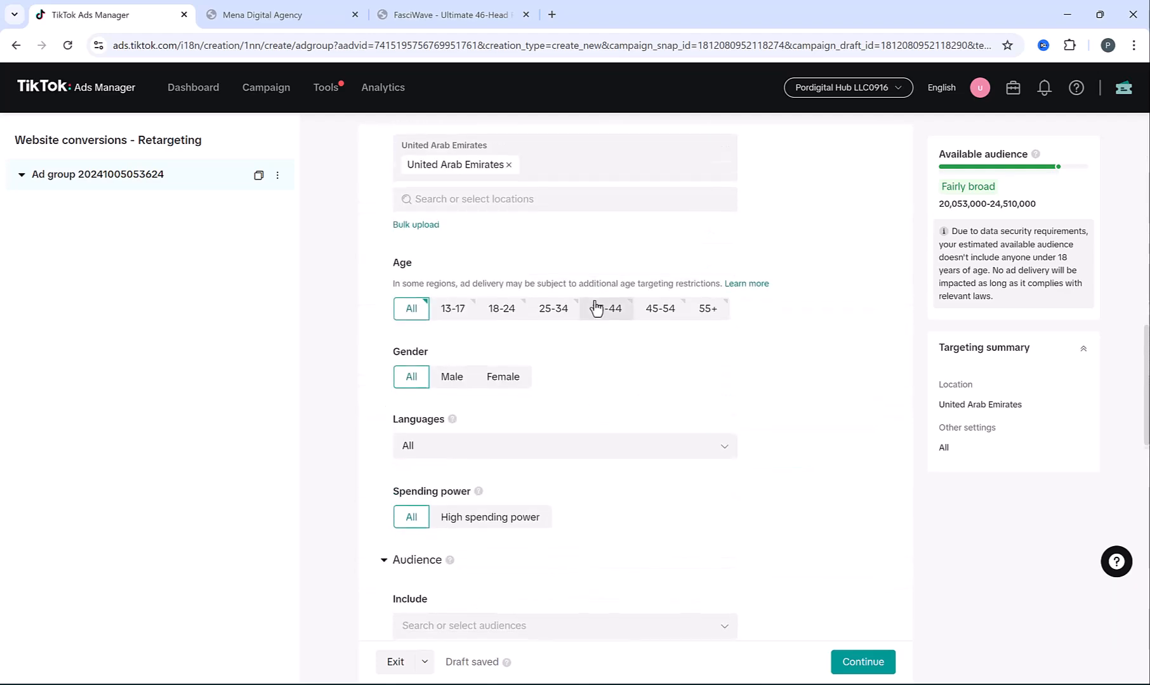
Check the Custom audiences available under Audience Include, then close the list
click(454, 412)
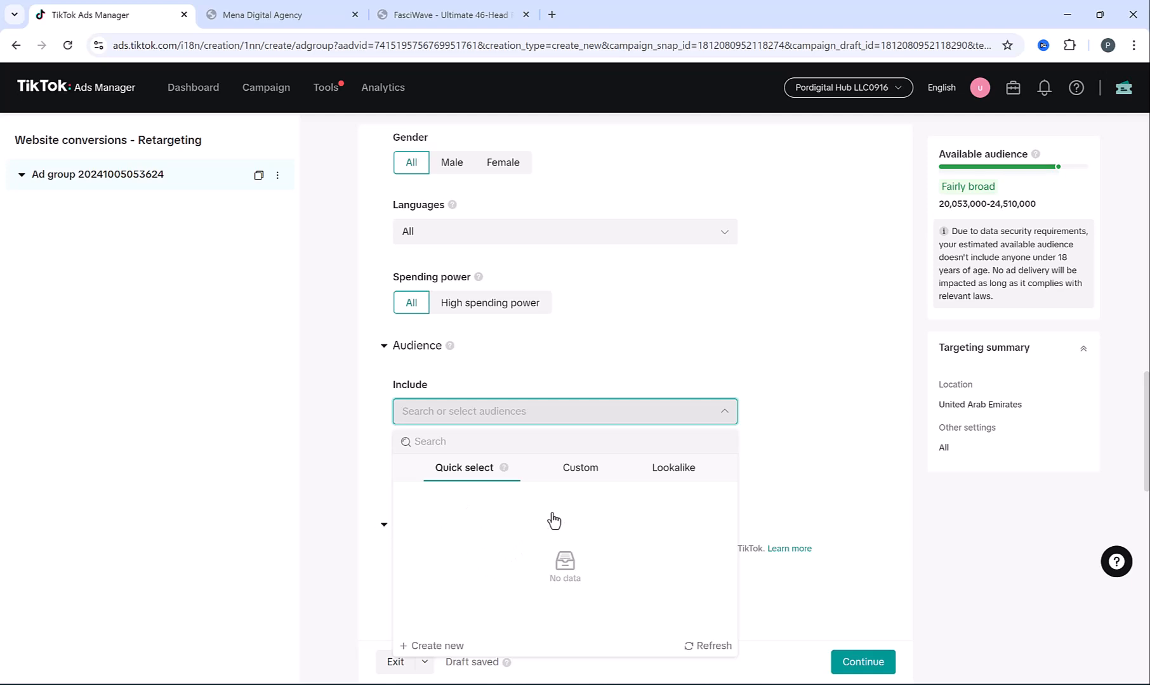
click(582, 472)
click(476, 475)
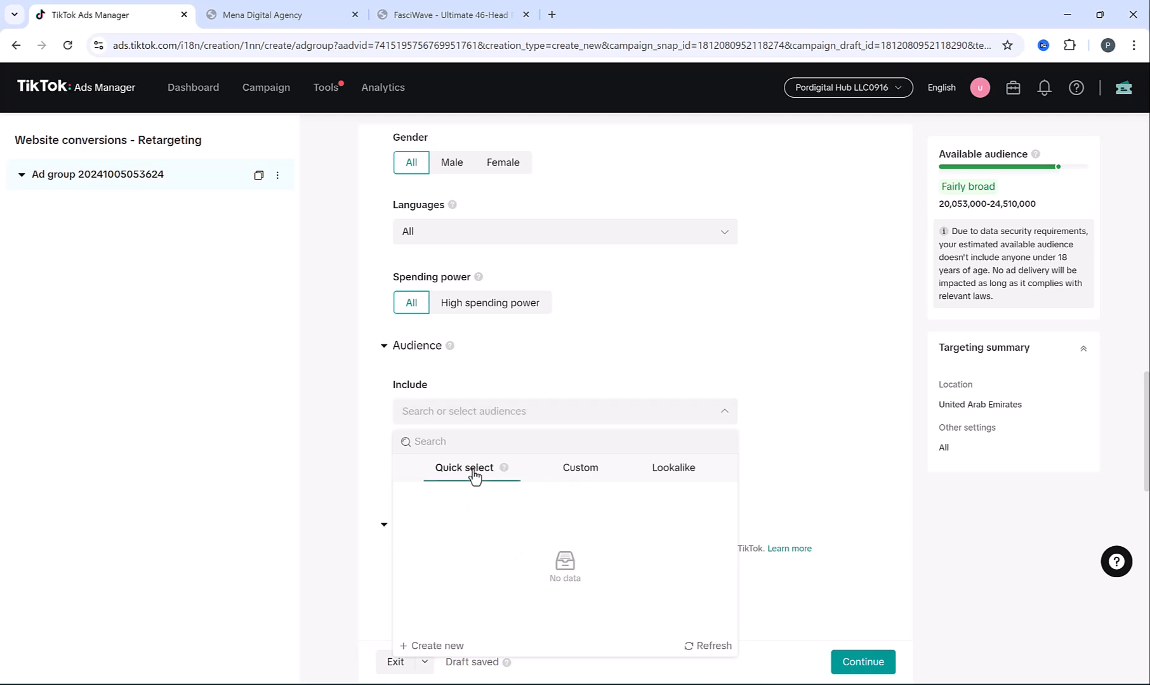
click(578, 473)
click(378, 425)
scroll(379, 424, down, 4)
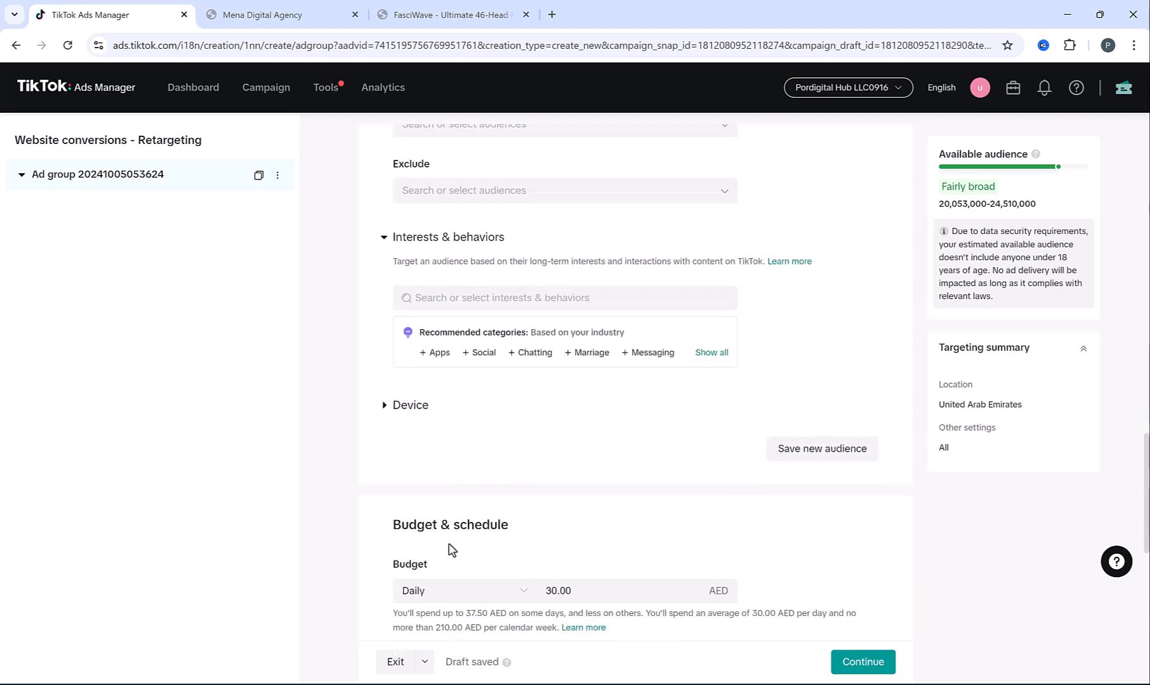
scroll(410, 444, up, 2)
scroll(385, 467, up, 1)
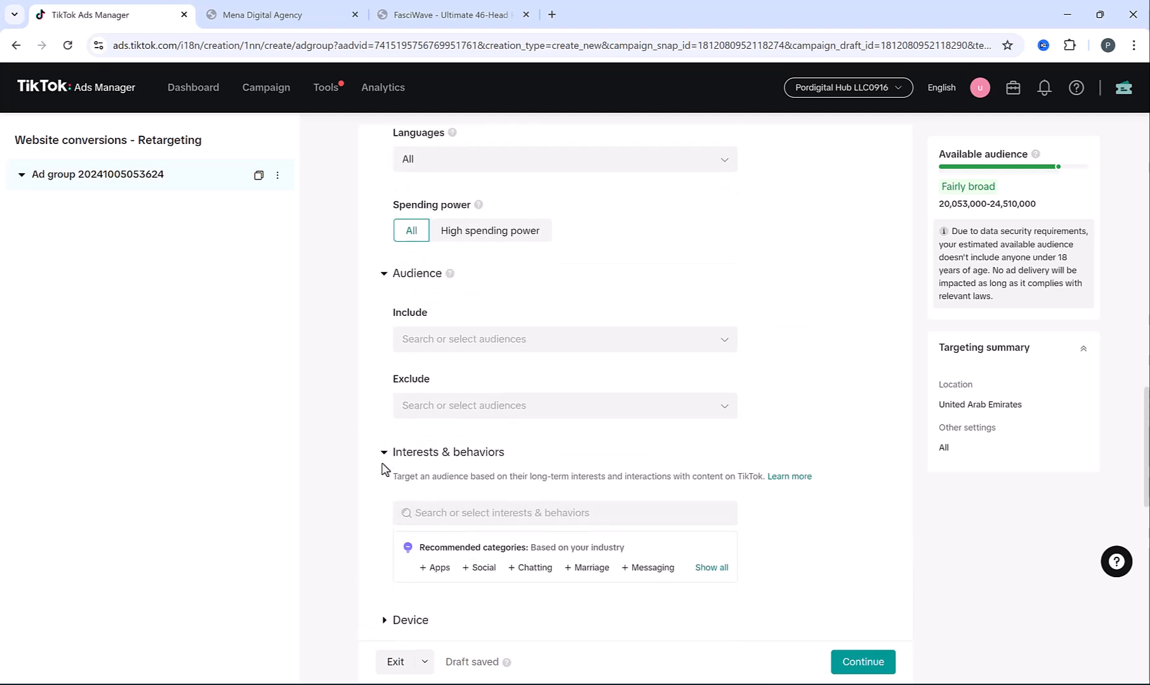
scroll(356, 460, down, 1)
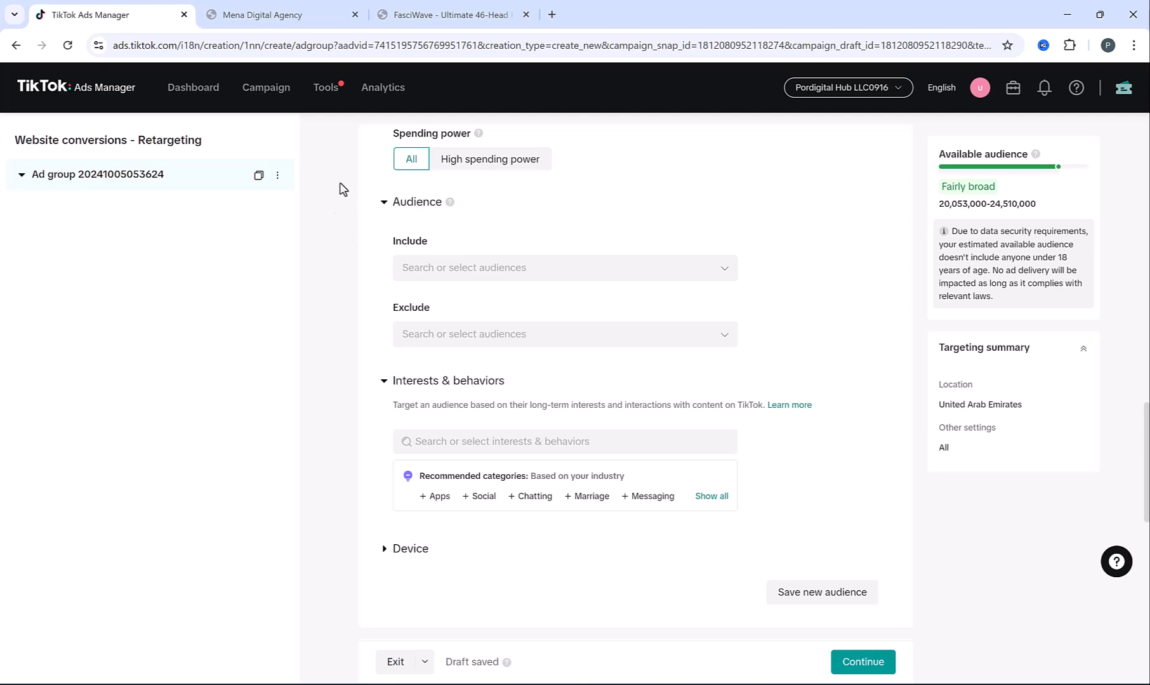
mouse_move(328, 95)
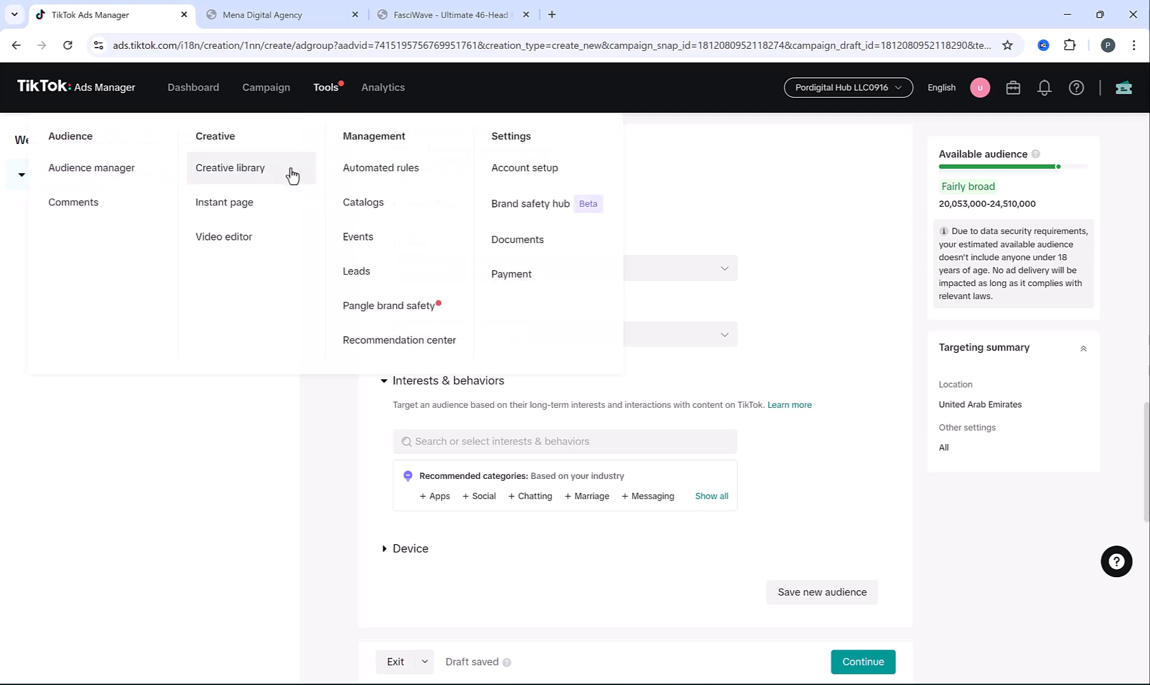
View the Instant page list, then open Leads from Tools to see the empty Leads Management page
click(221, 209)
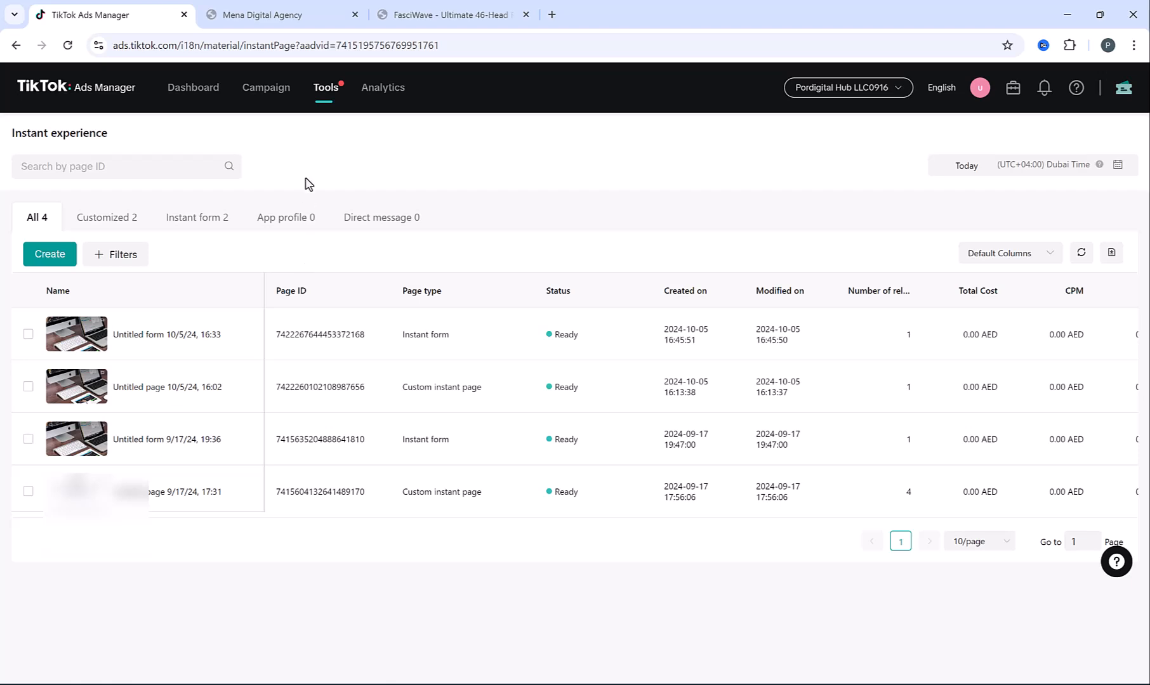
mouse_move(317, 92)
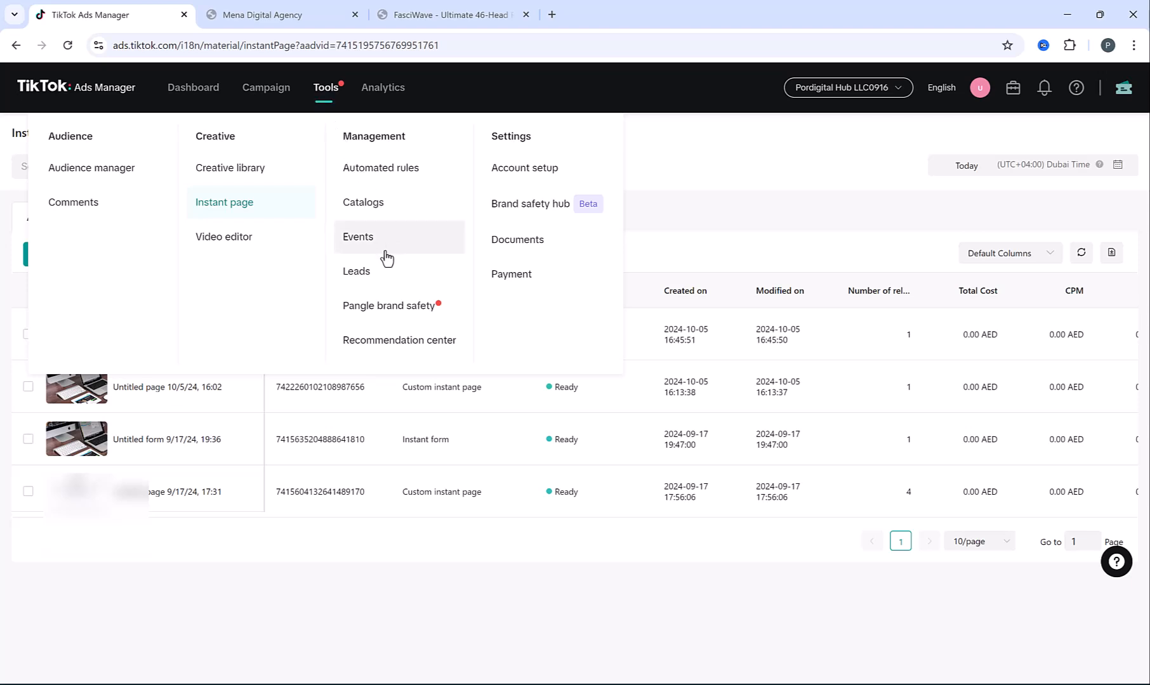
click(377, 273)
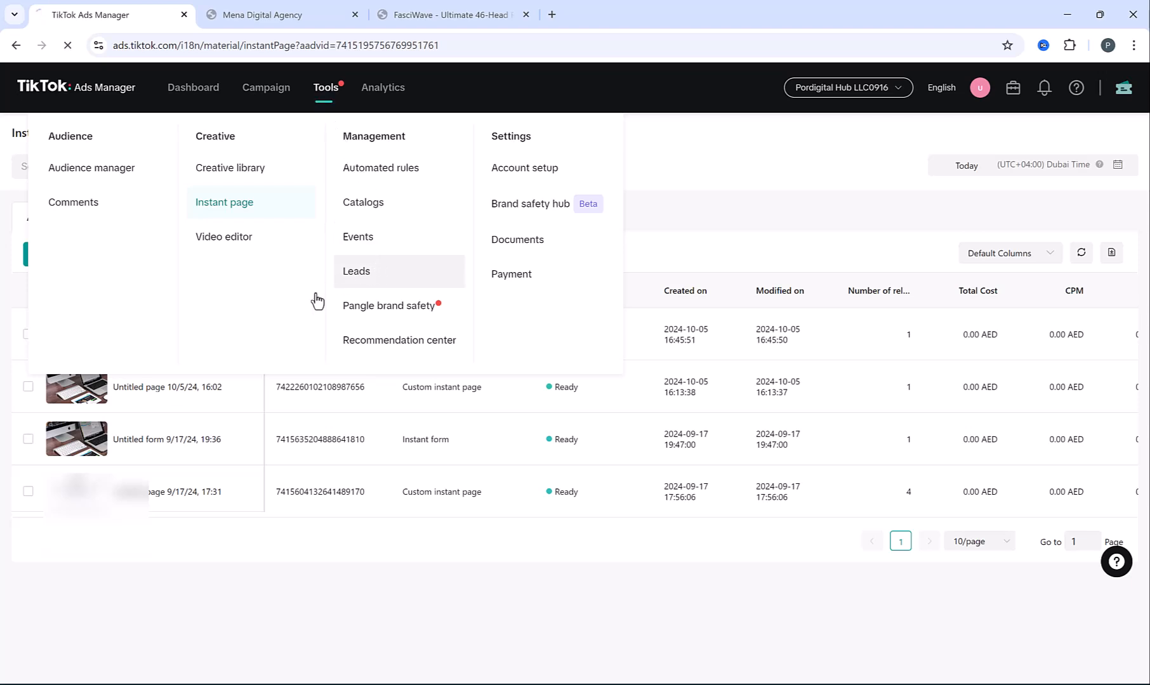
mouse_move(324, 95)
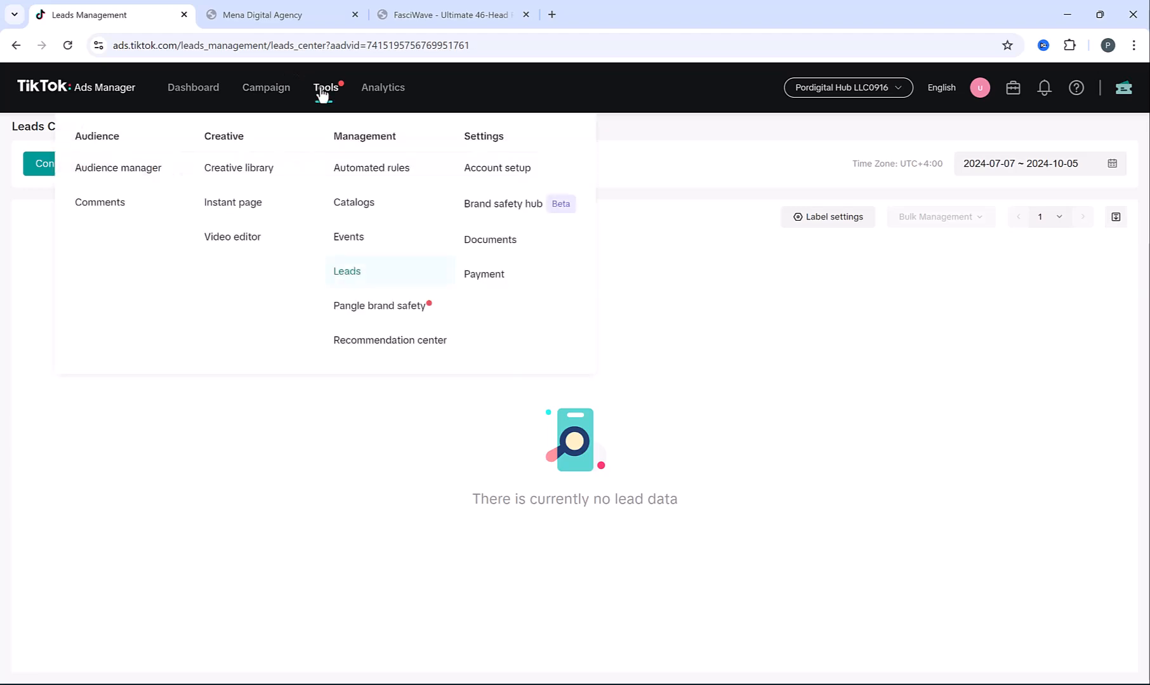